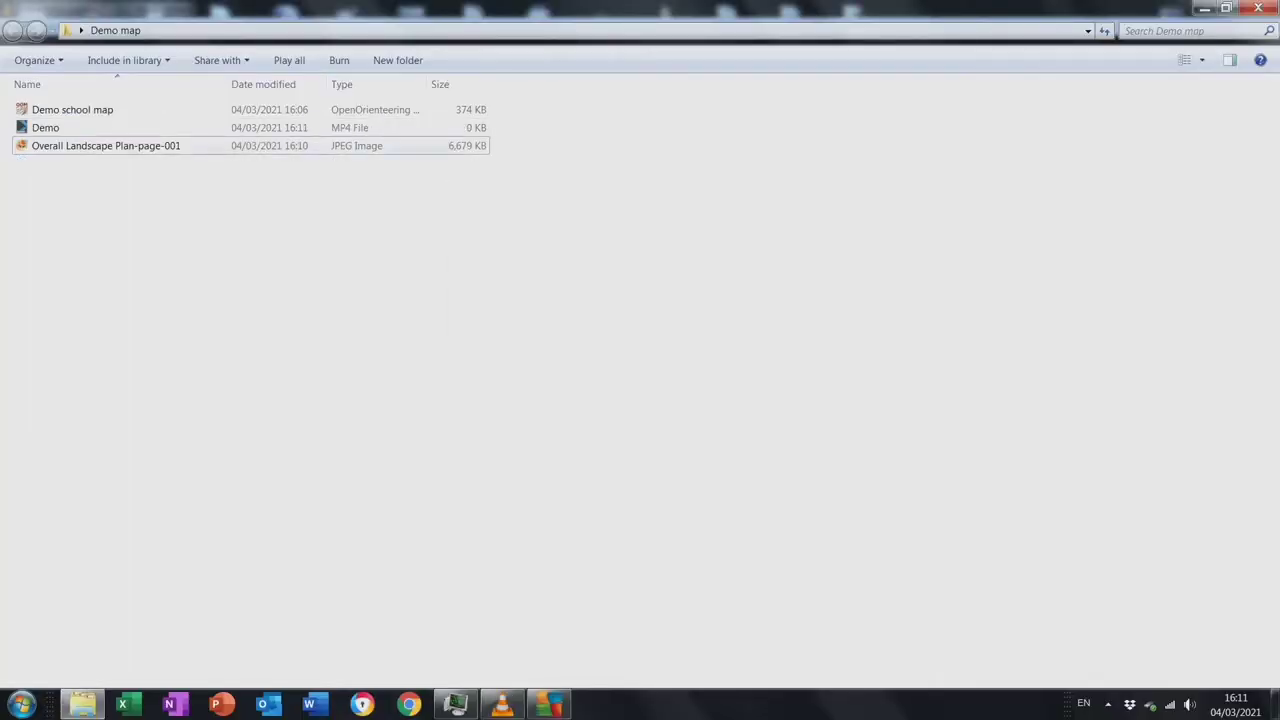
Open the Demo school map file in OpenOrienteering Mapper
click(72, 109)
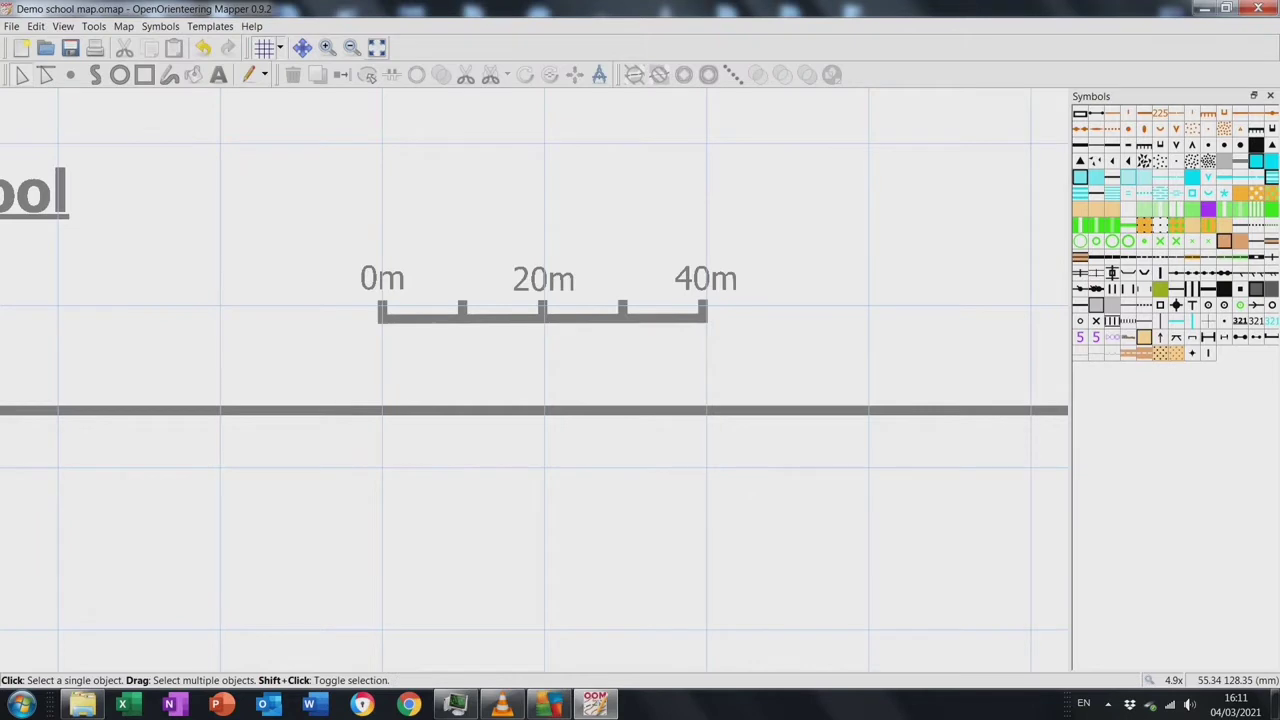
scroll(794, 95, down, 4)
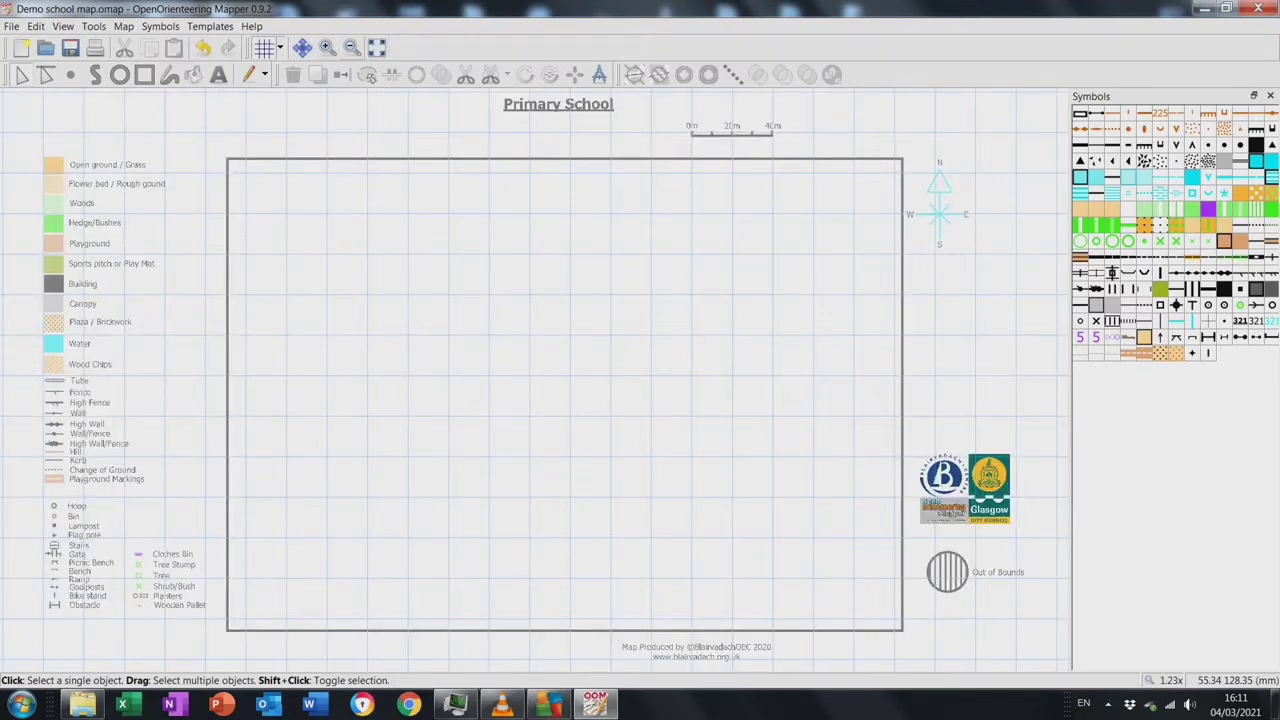
Examine the logos beside the map frame and the ground types listed in the map's legend
click(326, 47)
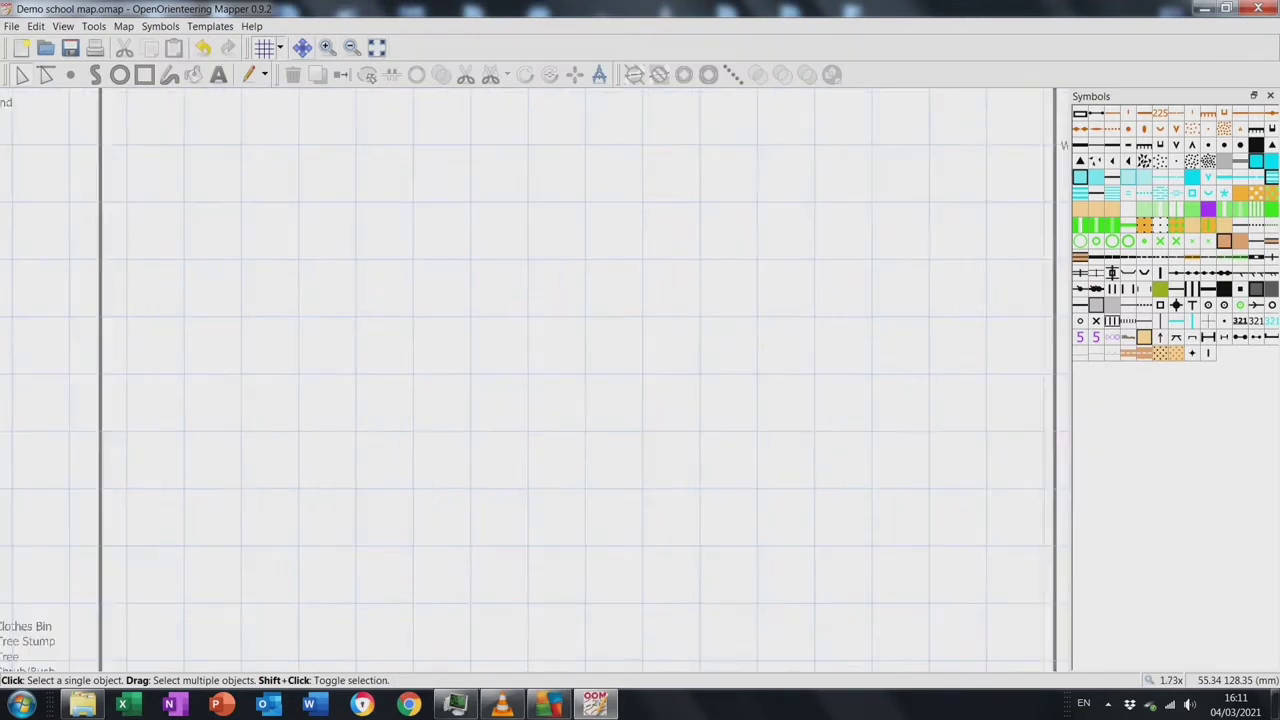
click(302, 47)
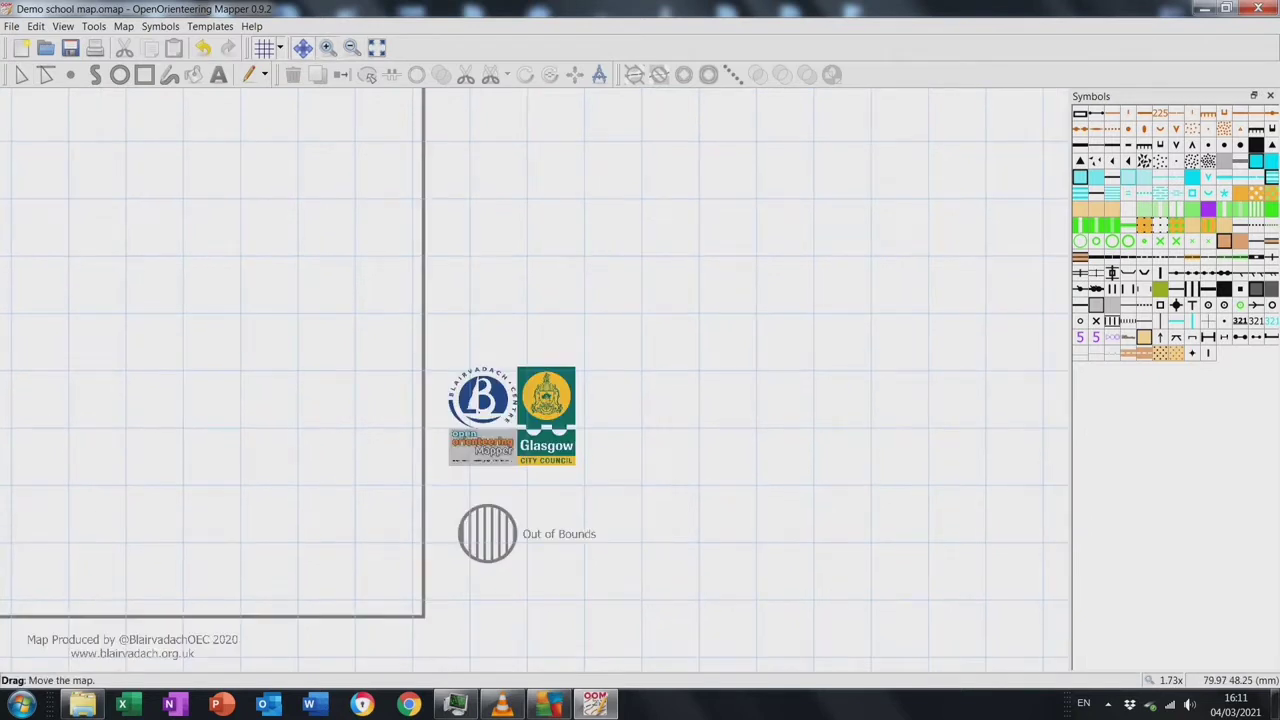
click(326, 47)
click(326, 47)
click(326, 47)
drag(560, 450, 638, 396)
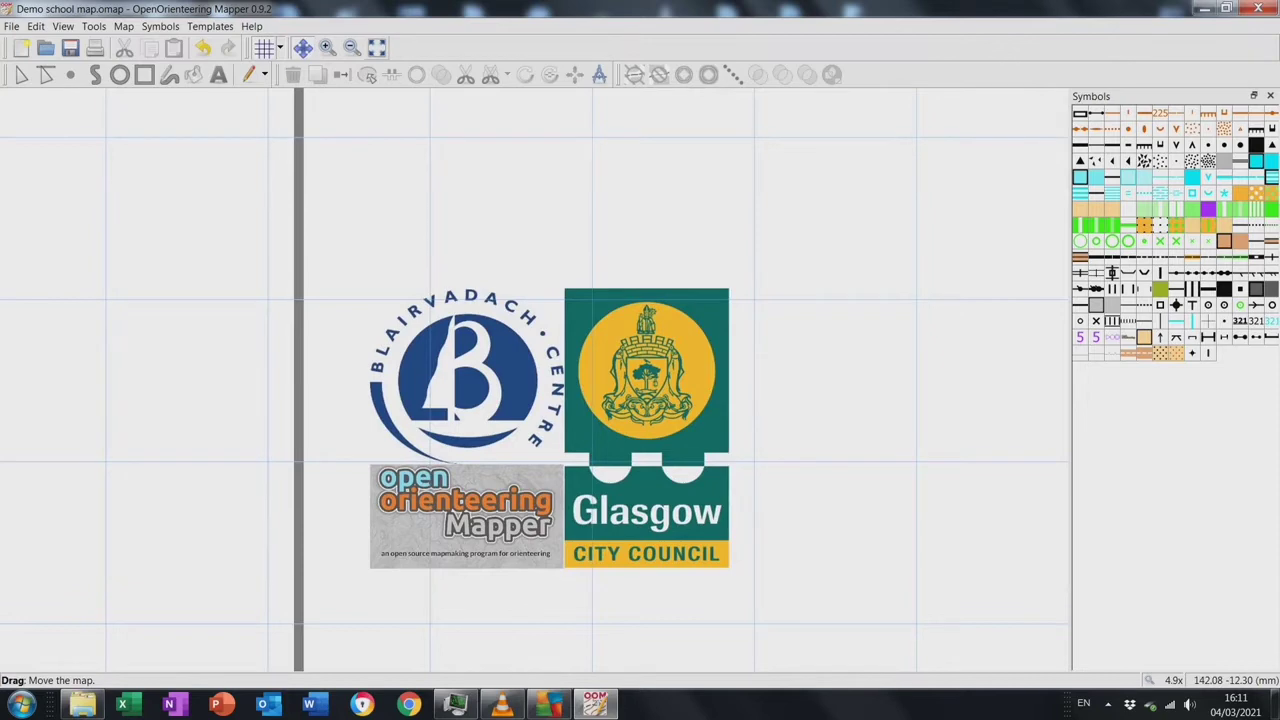
click(376, 47)
click(326, 47)
click(326, 47)
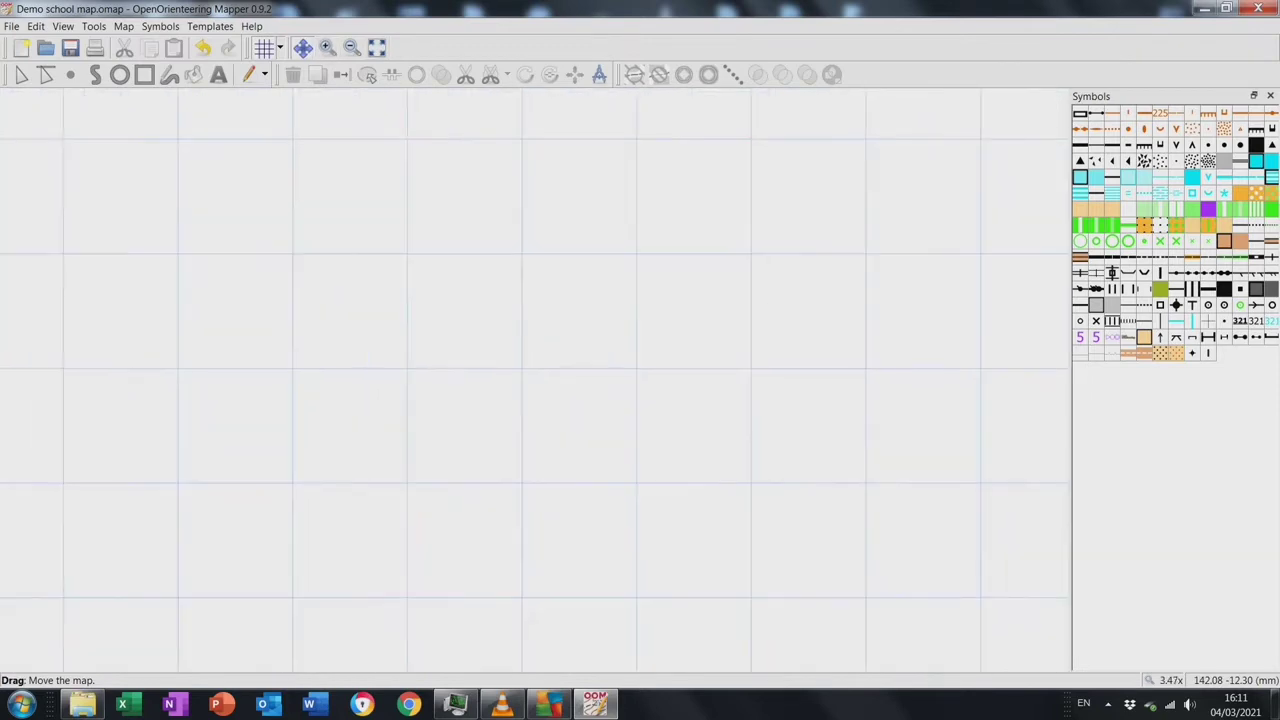
drag(450, 150, 763, 542)
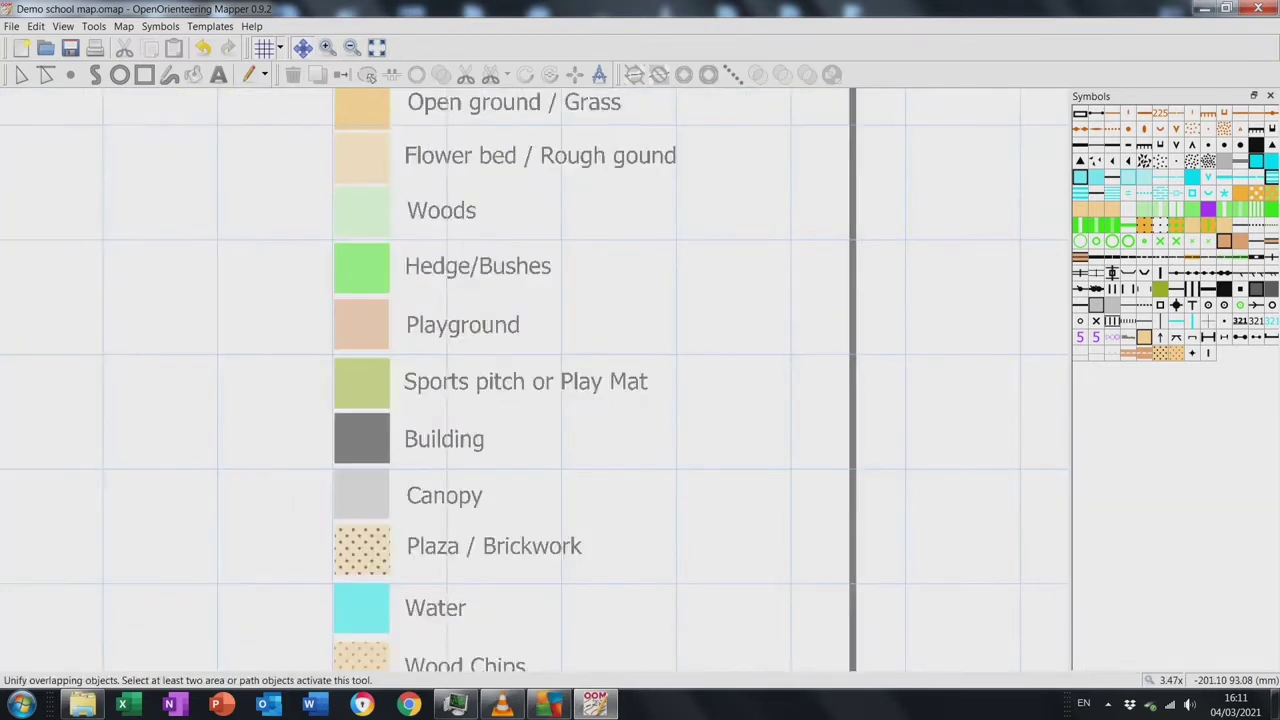
scroll(645, 400, down, 1)
drag(645, 400, 677, 406)
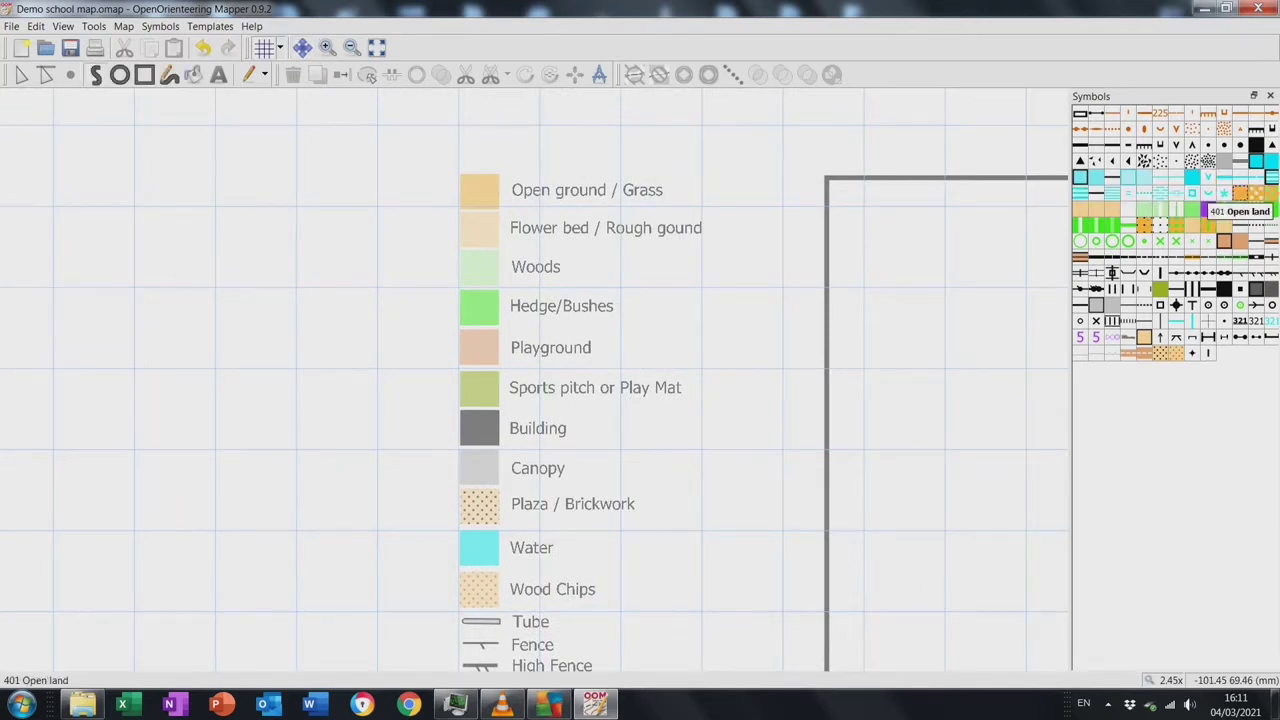
Draw a rounded freeform area with the 401 Open land symbol in the blank space beside the legend
click(1240, 193)
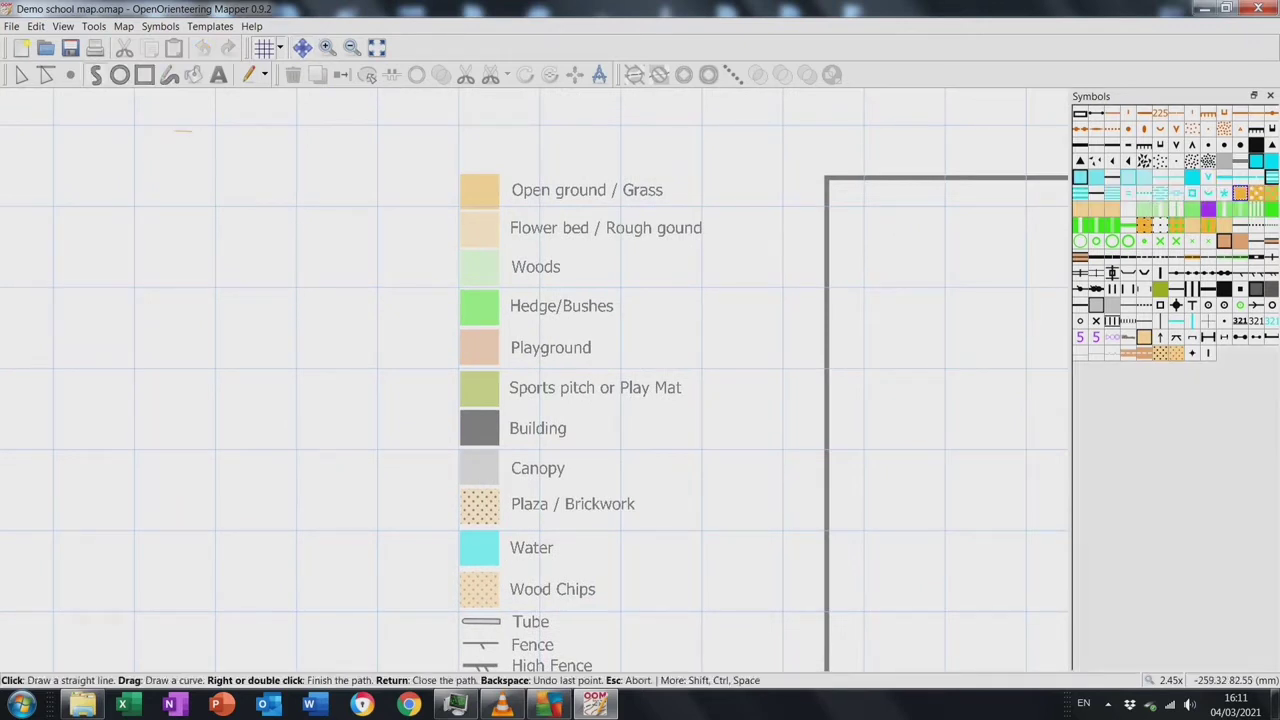
mouse_move(175, 130)
mouse_down()
mouse_move(200, 400)
mouse_move(100, 160)
mouse_move(170, 132)
mouse_move(142, 130)
mouse_up()
right_click(140, 129)
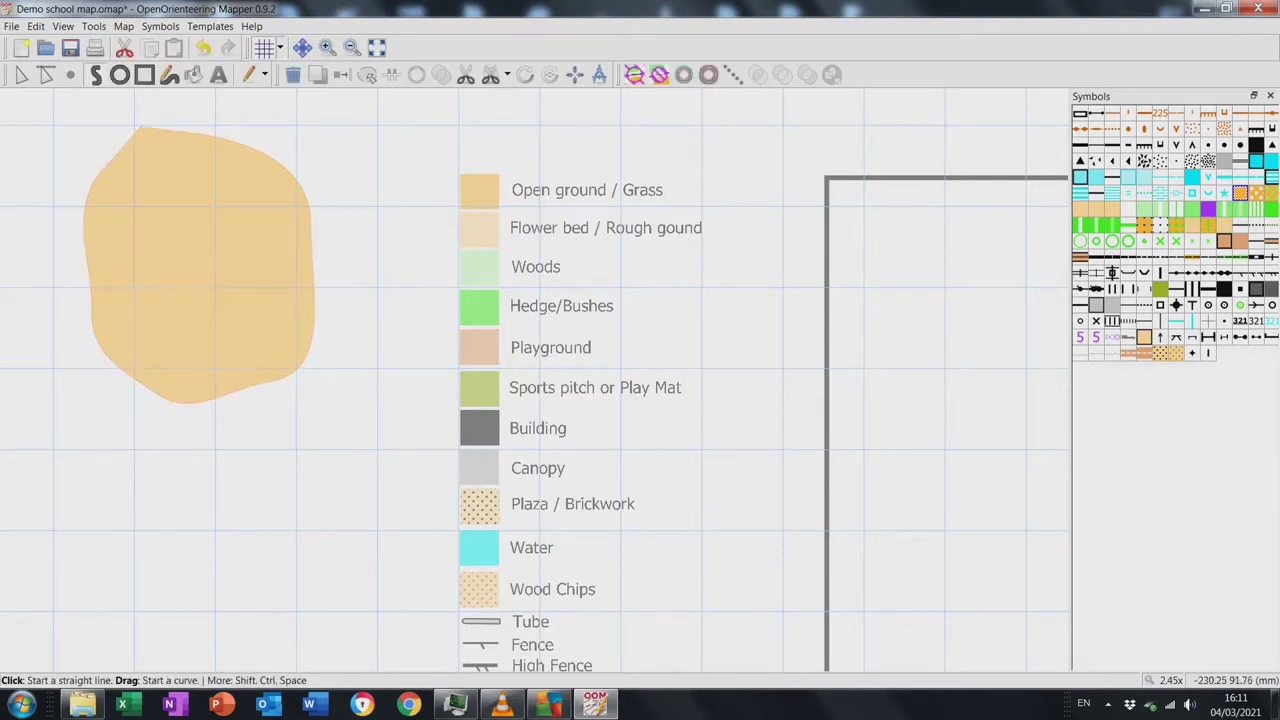
Draw an L-shaped playground area with right-angled corners using the rectangle tool, overlapping the open land area
click(1238, 243)
click(144, 75)
click(208, 297)
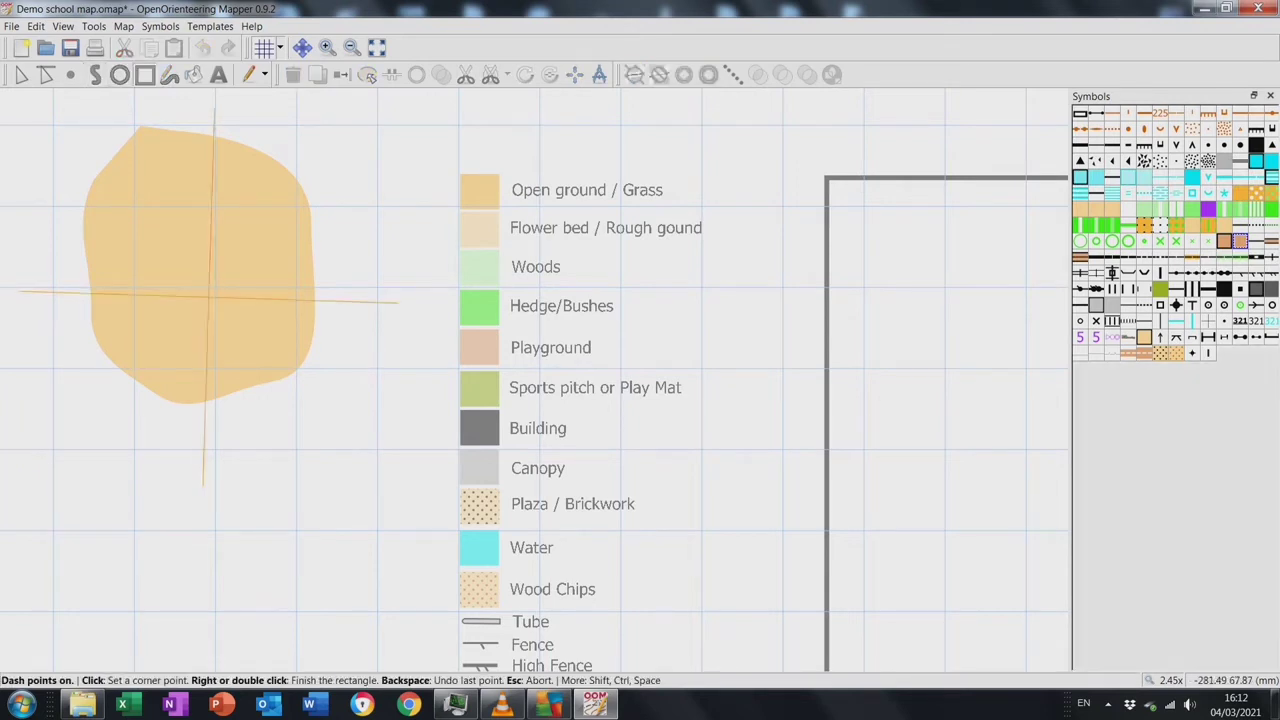
click(375, 322)
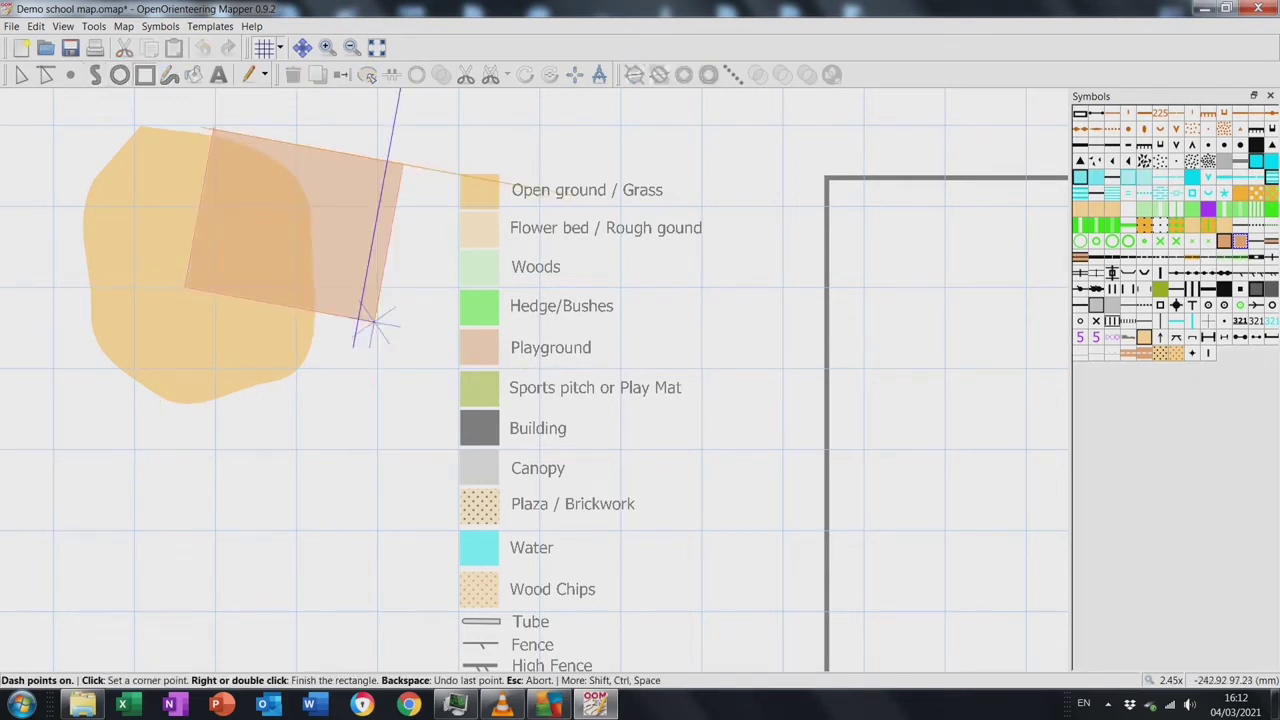
click(402, 160)
click(305, 148)
click(312, 105)
click(215, 93)
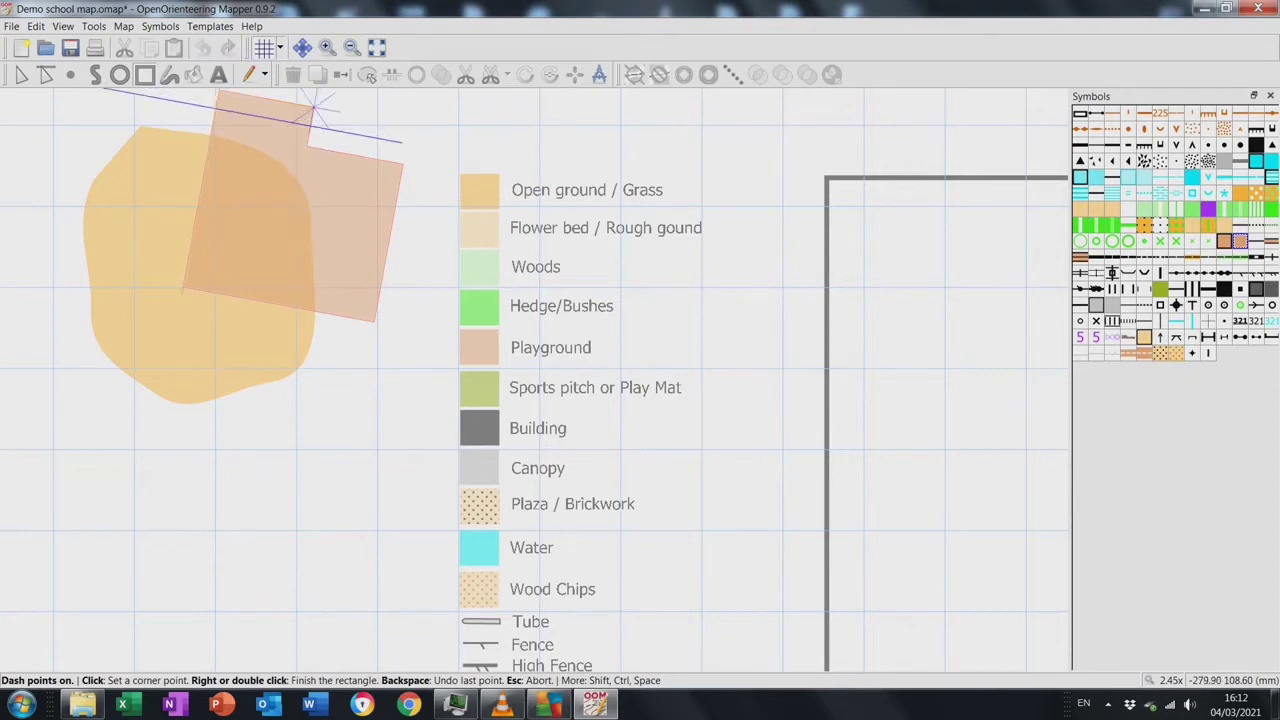
right_click(215, 93)
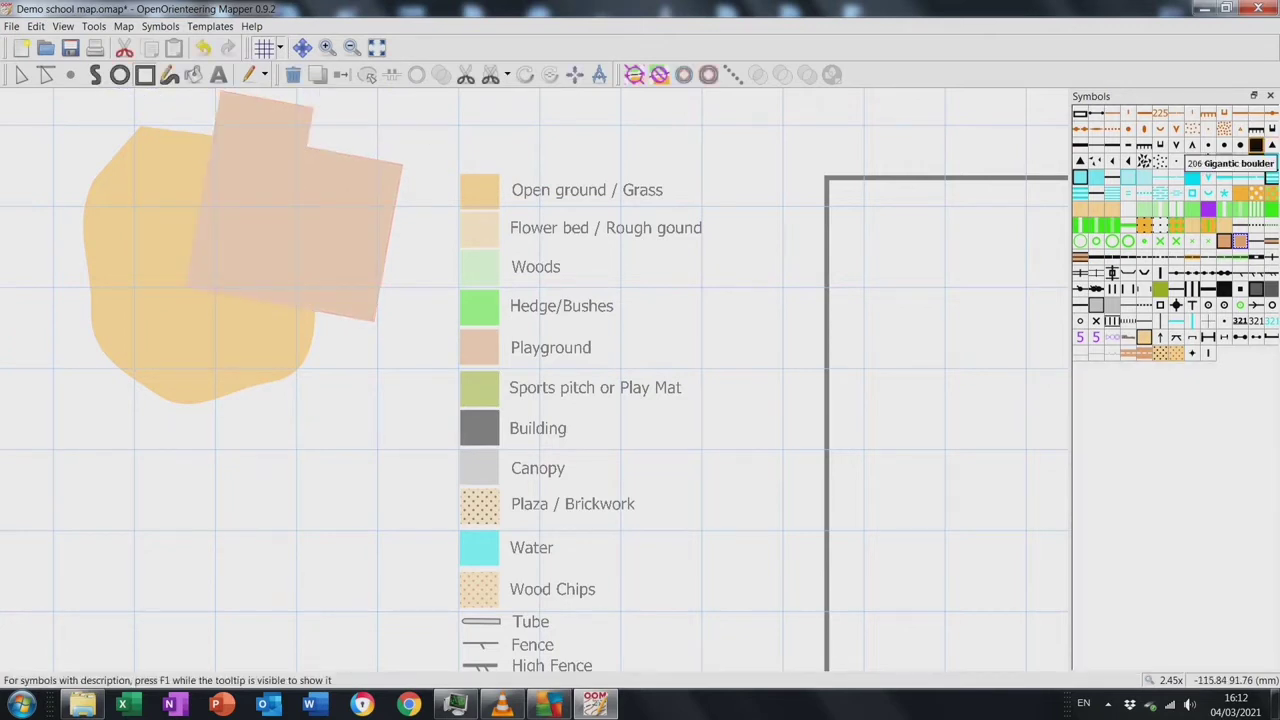
Draw a circular outlined water area overlapping the lower parts of the open land and playground areas
click(1262, 161)
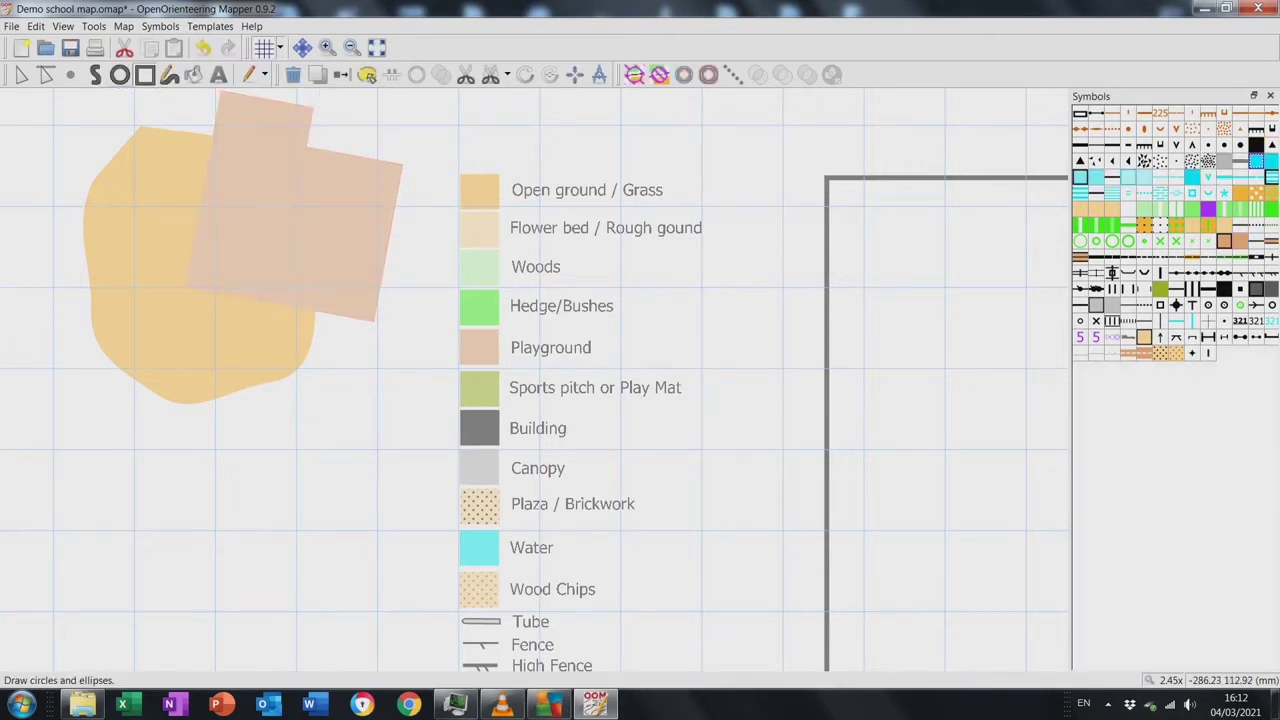
click(120, 74)
drag(232, 264, 302, 408)
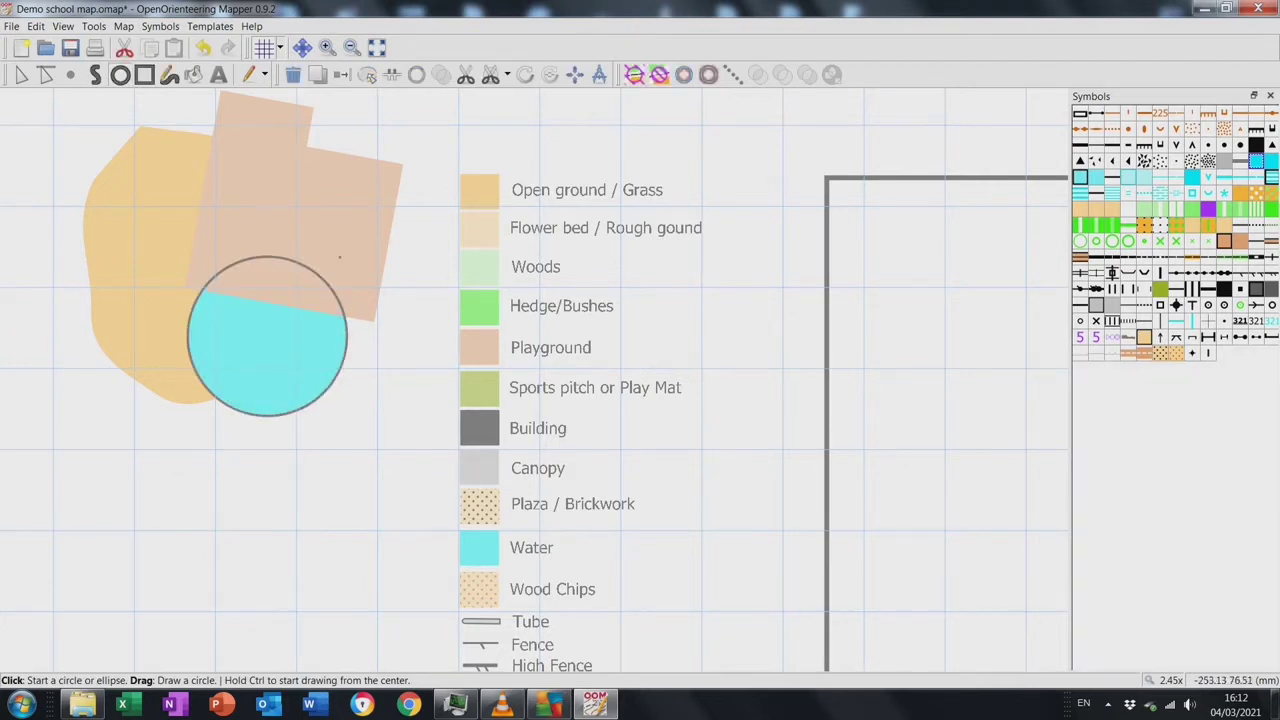
Undo the water circle, the playground area and the open land area
click(202, 47)
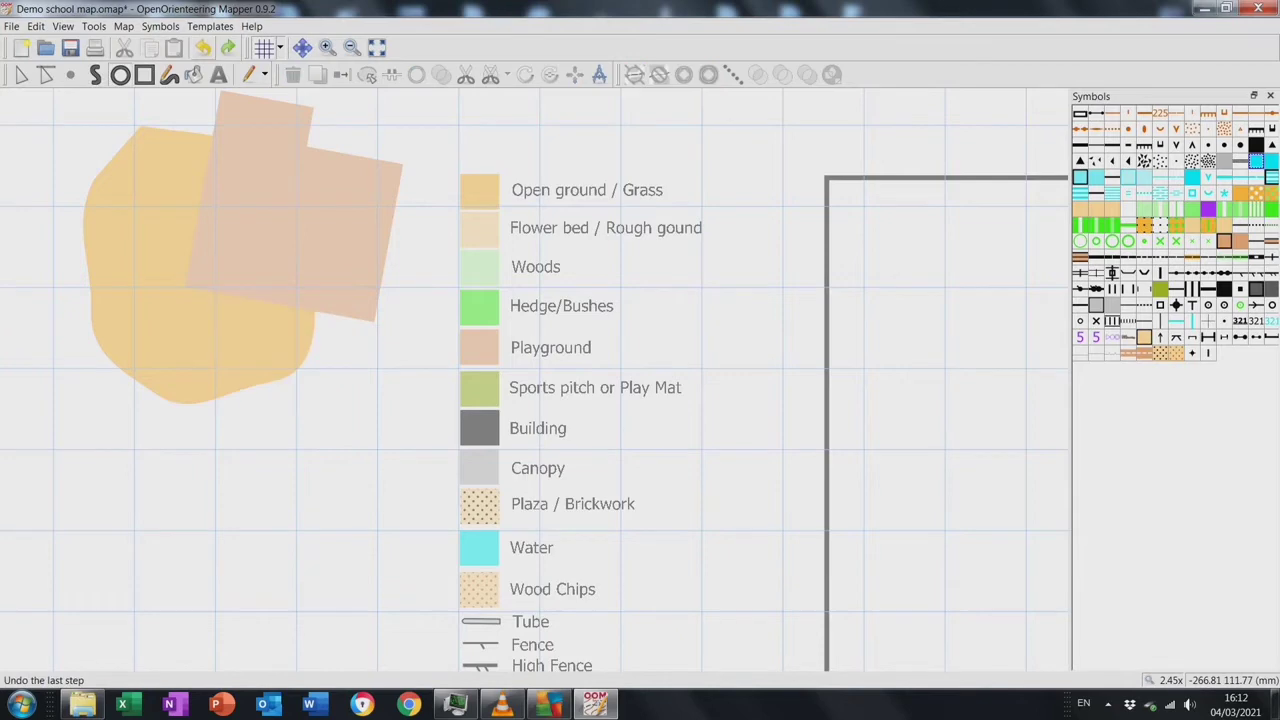
click(202, 47)
click(202, 47)
Draw a four-sided fence line about 857 m long beside the line symbols in the legend, leaving a small gap at its starting corner
click(302, 47)
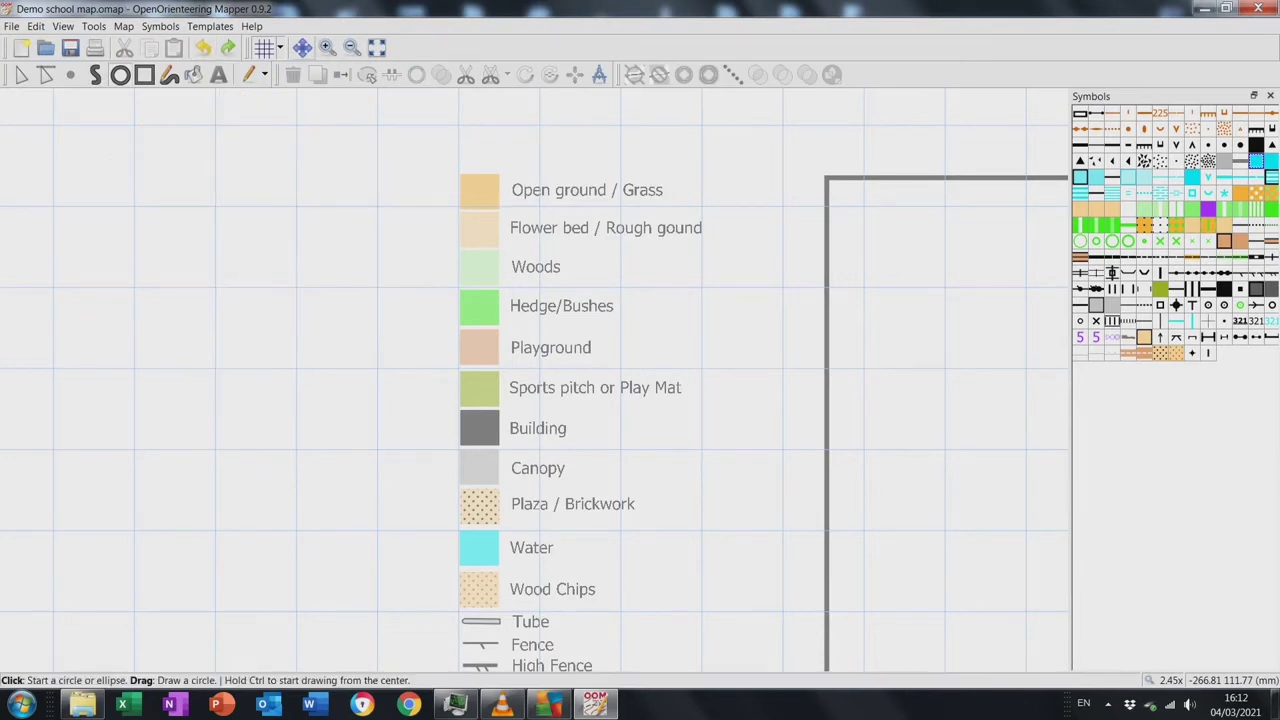
drag(600, 500, 547, 201)
click(326, 47)
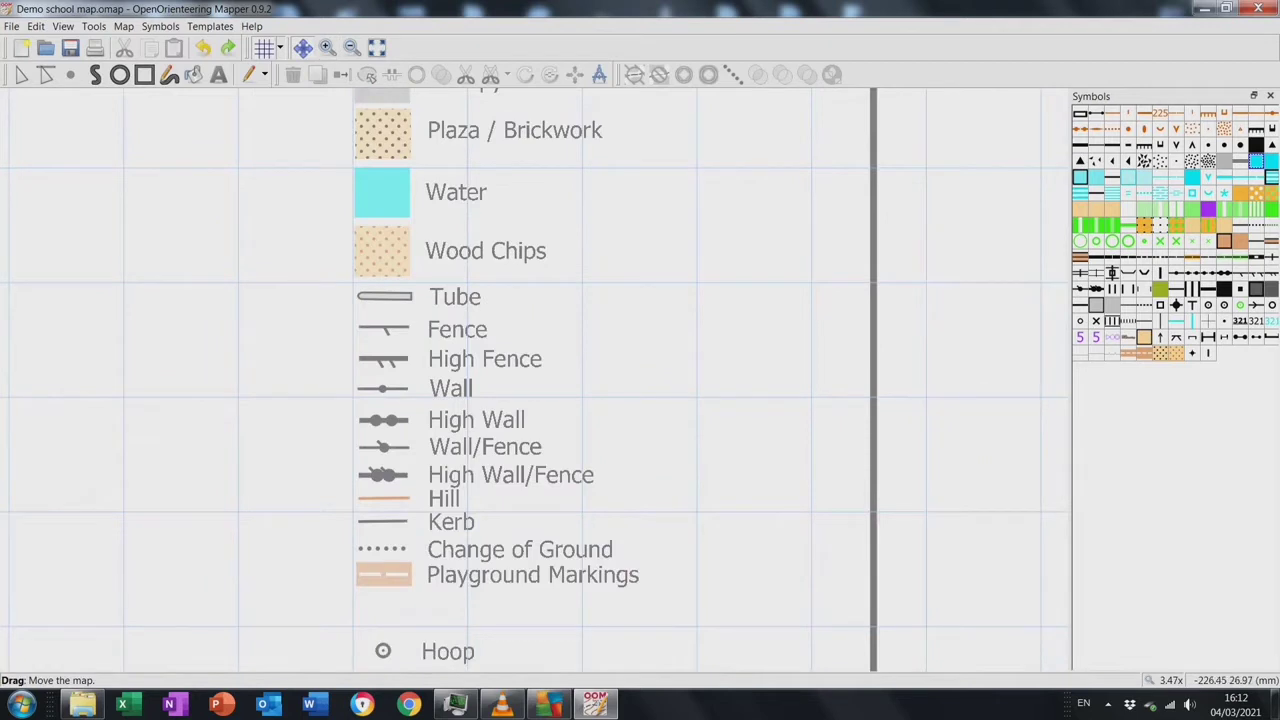
drag(540, 380, 609, 367)
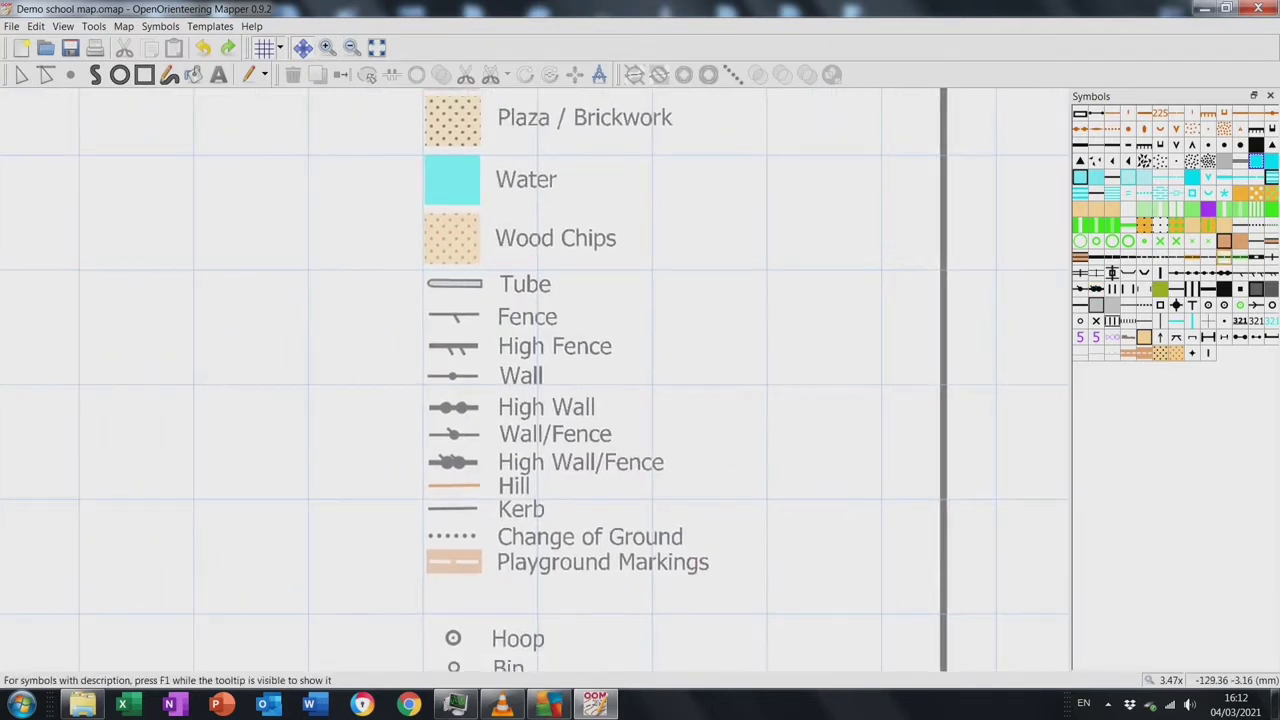
click(1240, 273)
click(249, 74)
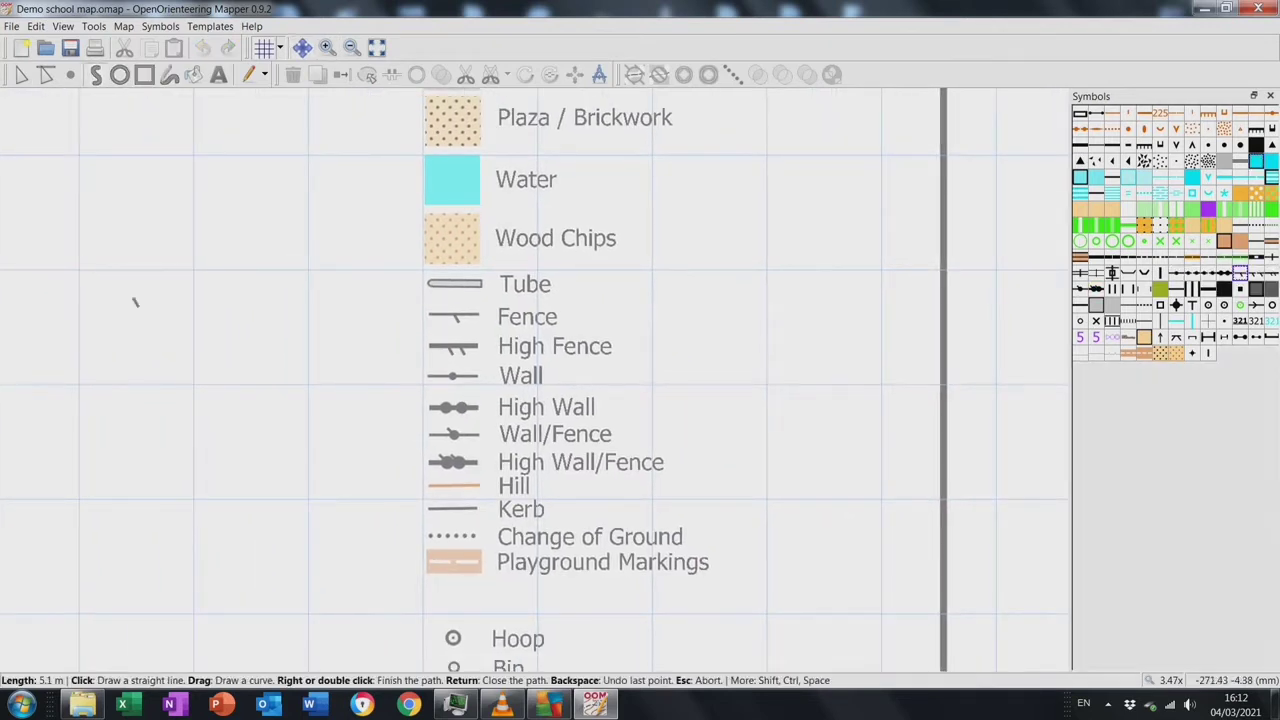
click(132, 298)
click(278, 307)
click(281, 432)
click(116, 432)
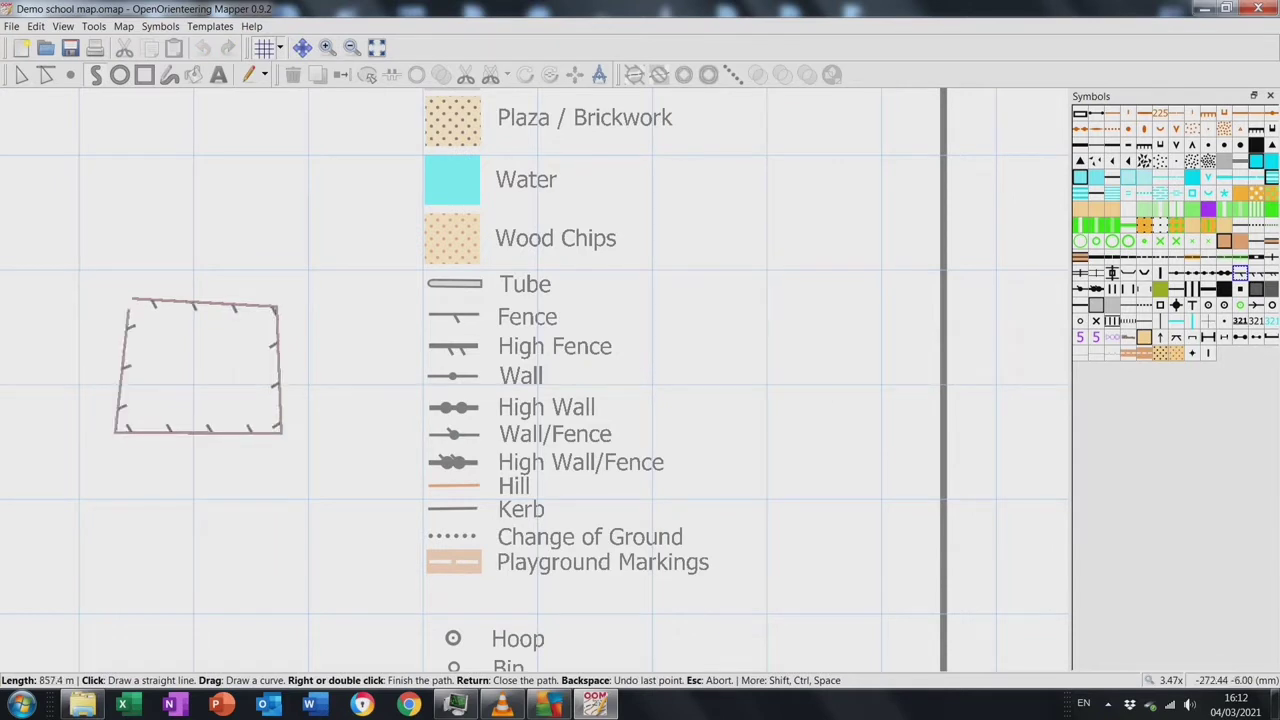
click(128, 310)
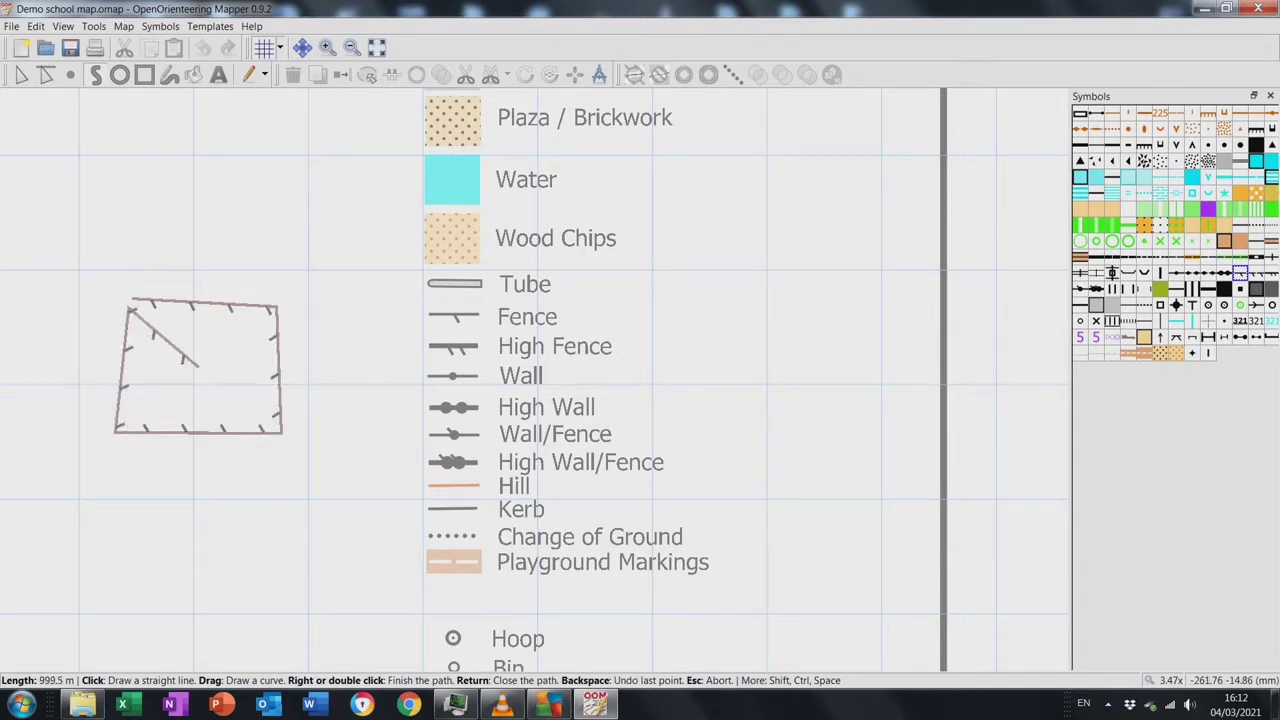
key(Return)
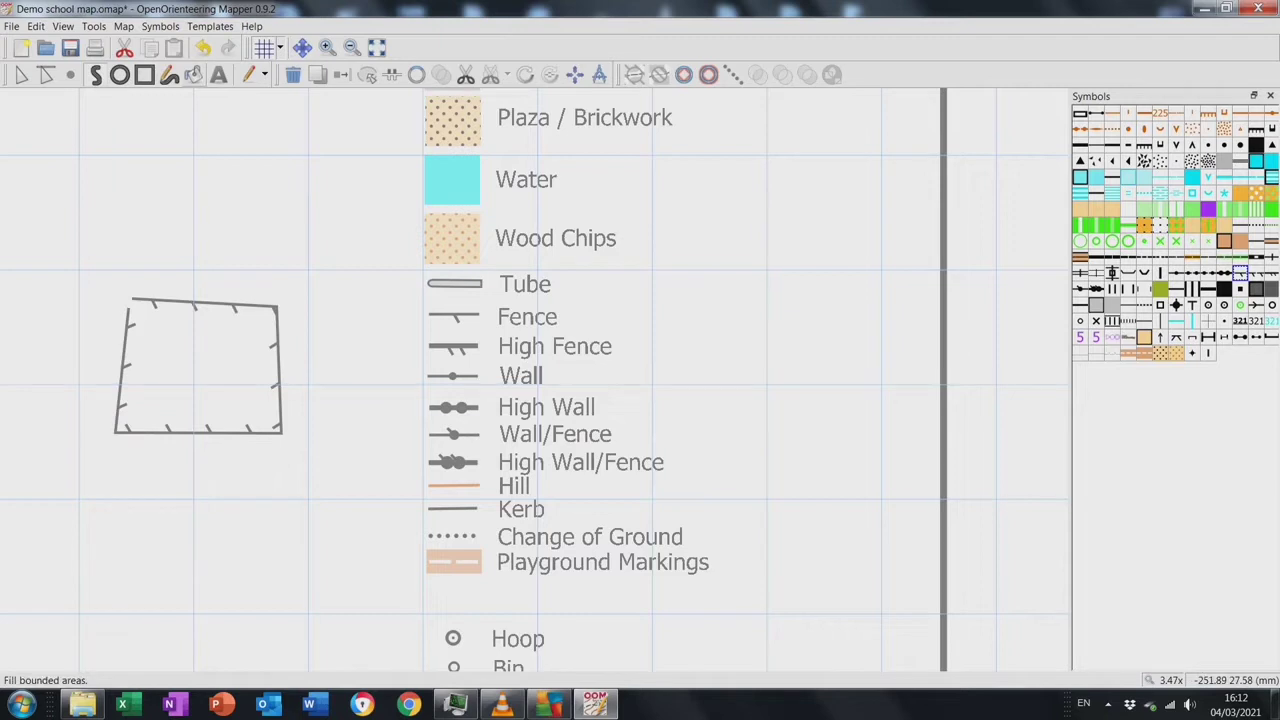
Switch the direction of the fence symbol so its ticks point outward
click(391, 75)
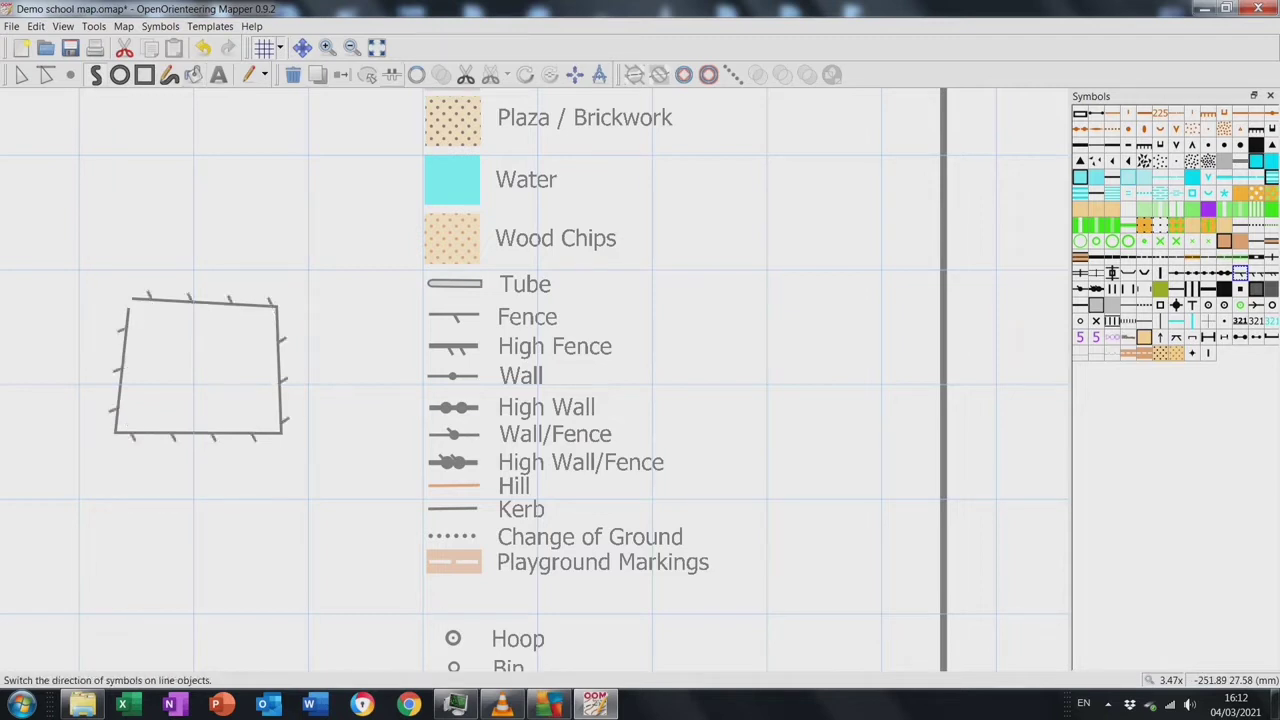
click(391, 75)
click(391, 75)
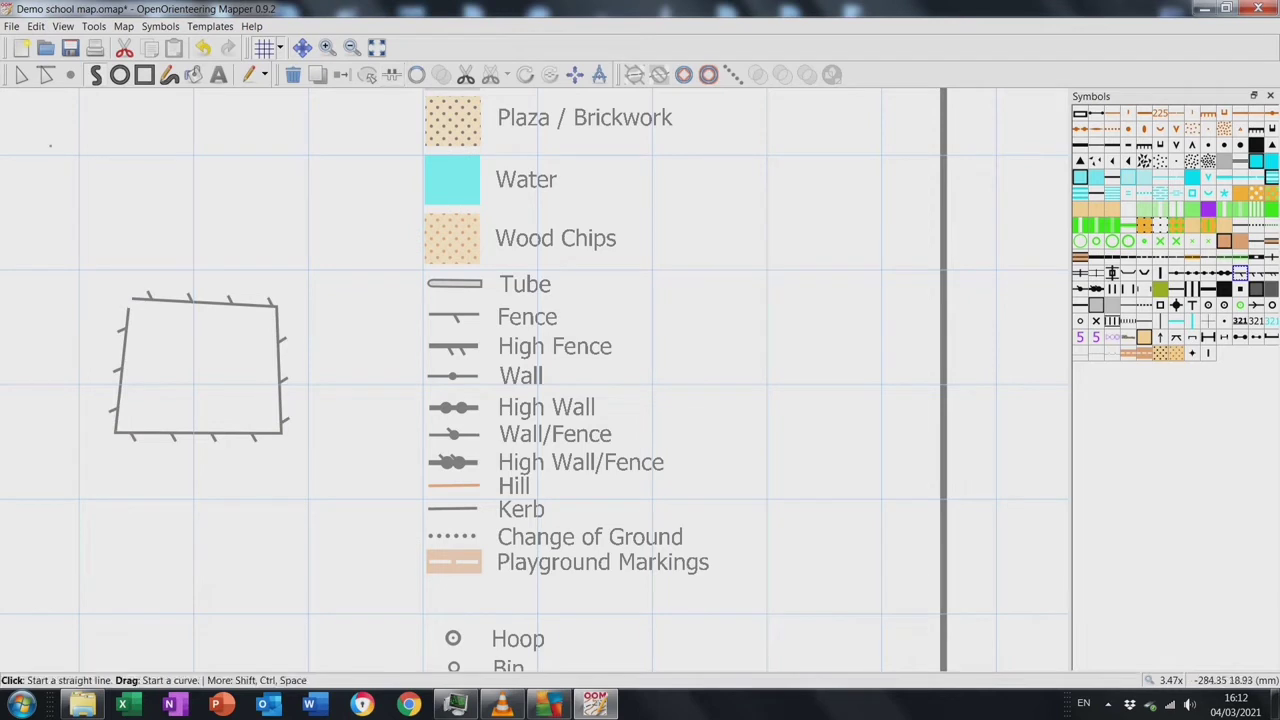
Move the fence's open end onto its starting corner and connect the endpoints to close the outline
key(e)
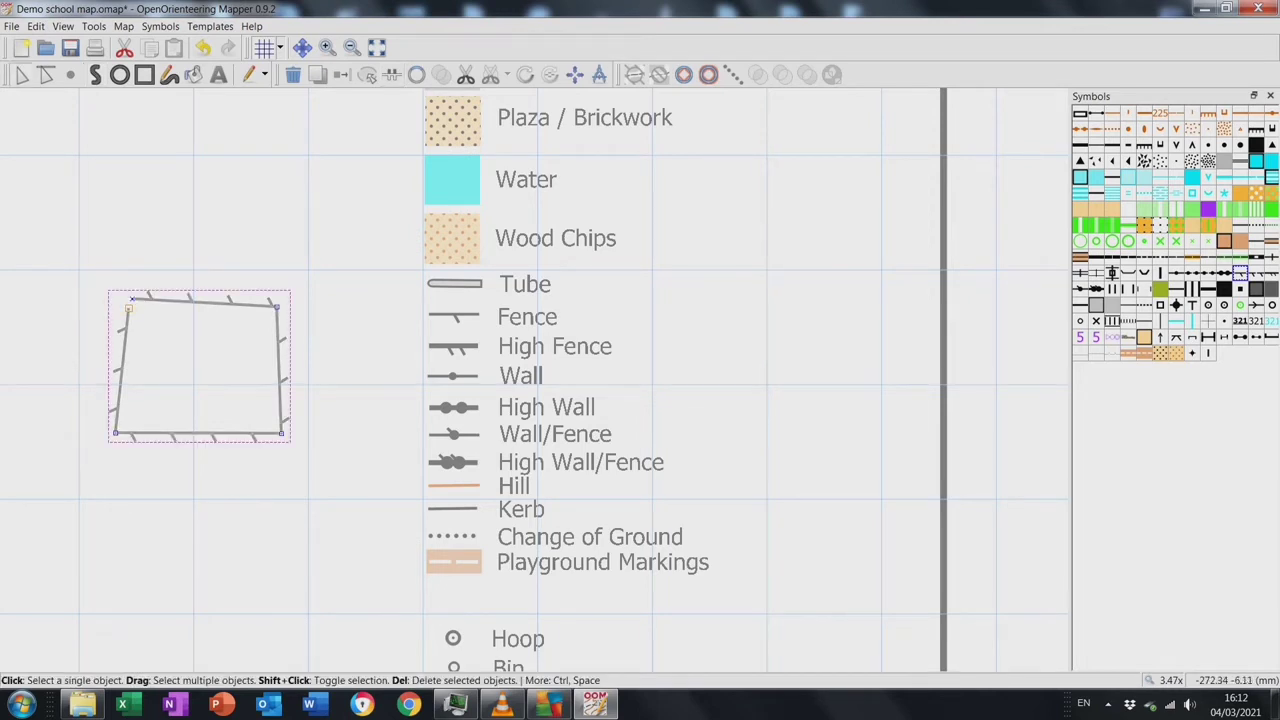
drag(131, 299, 134, 298)
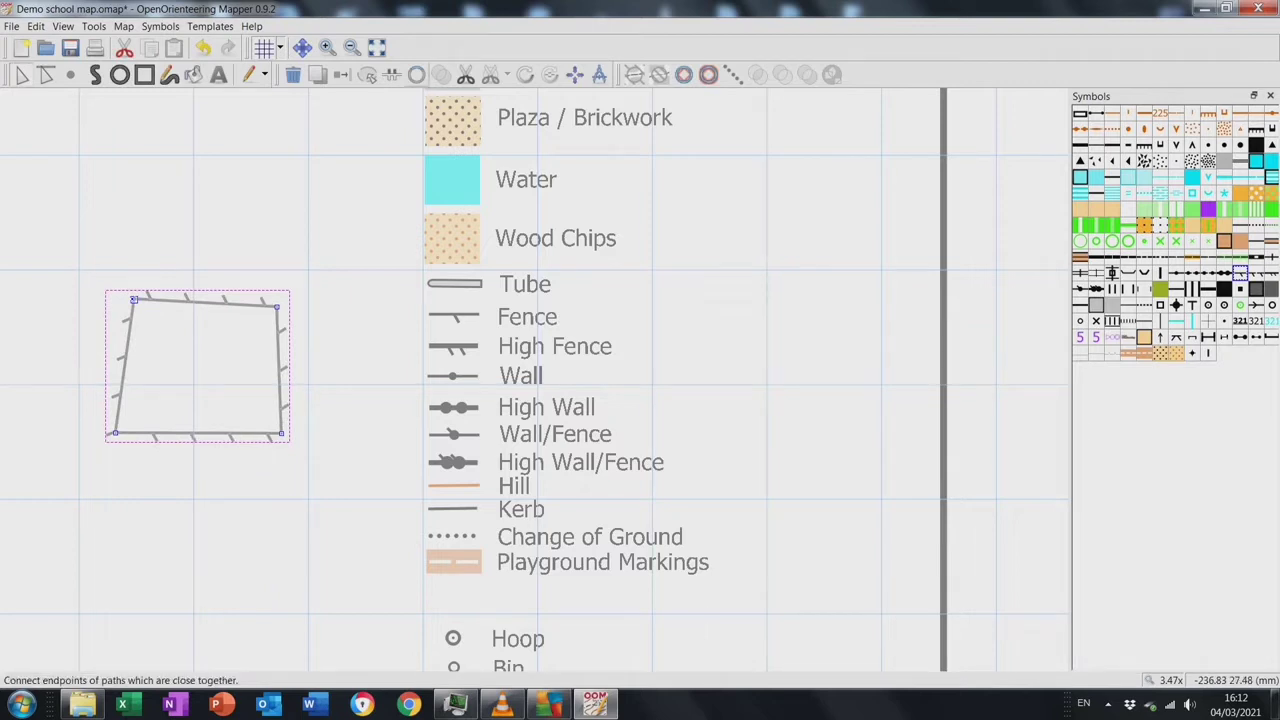
click(634, 74)
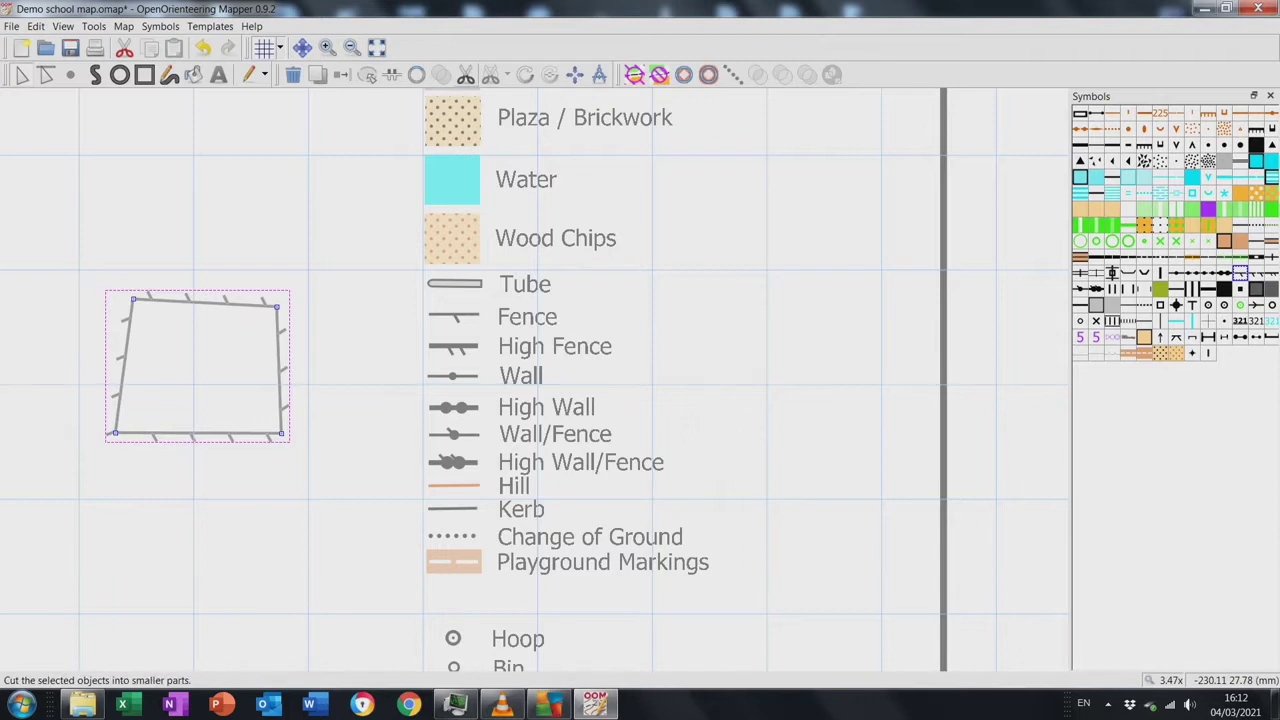
Move the closed fence closer to the legend and reshape it by pulling added points on its upper, right and lower edges inward
drag(197, 366, 270, 313)
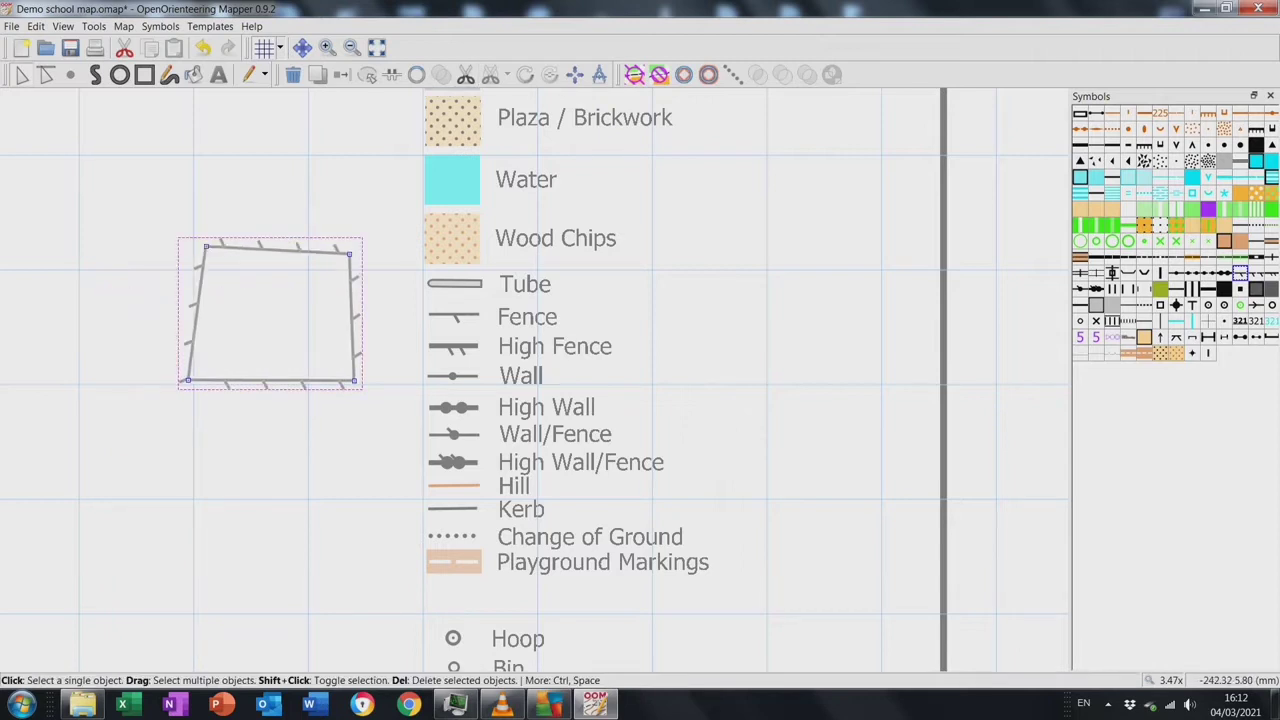
drag(205, 247, 321, 334)
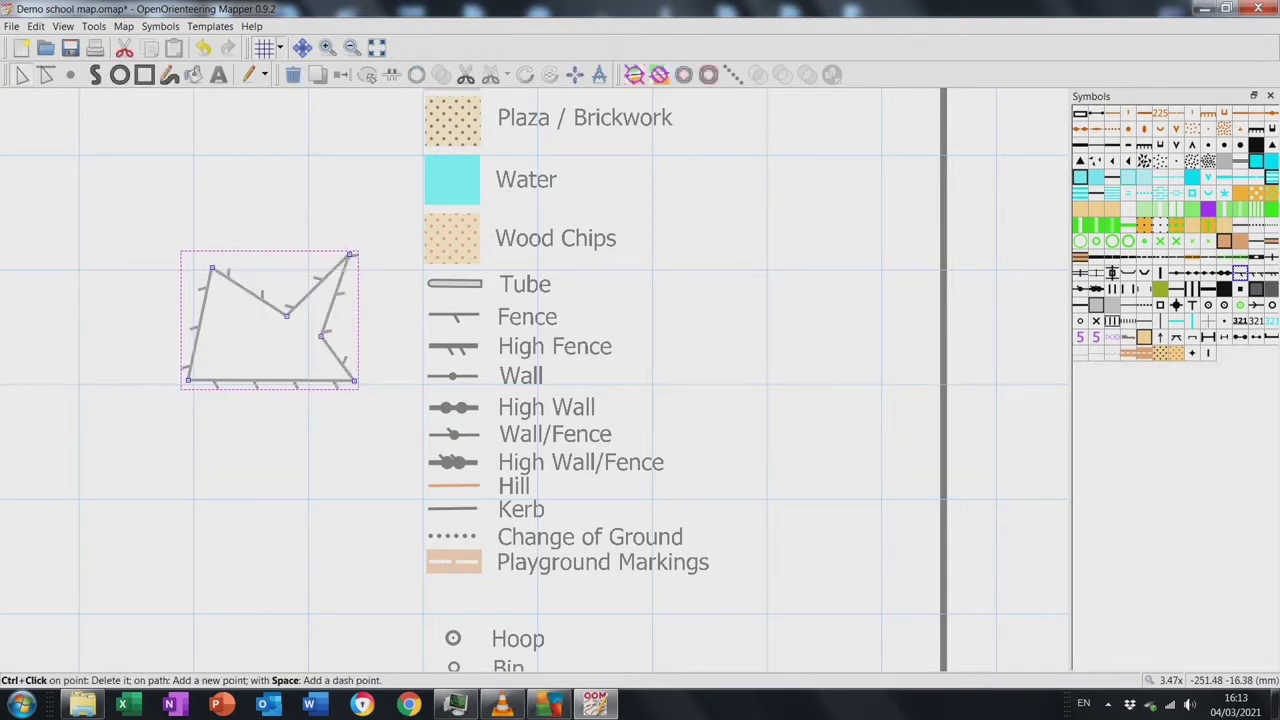
drag(268, 381, 269, 332)
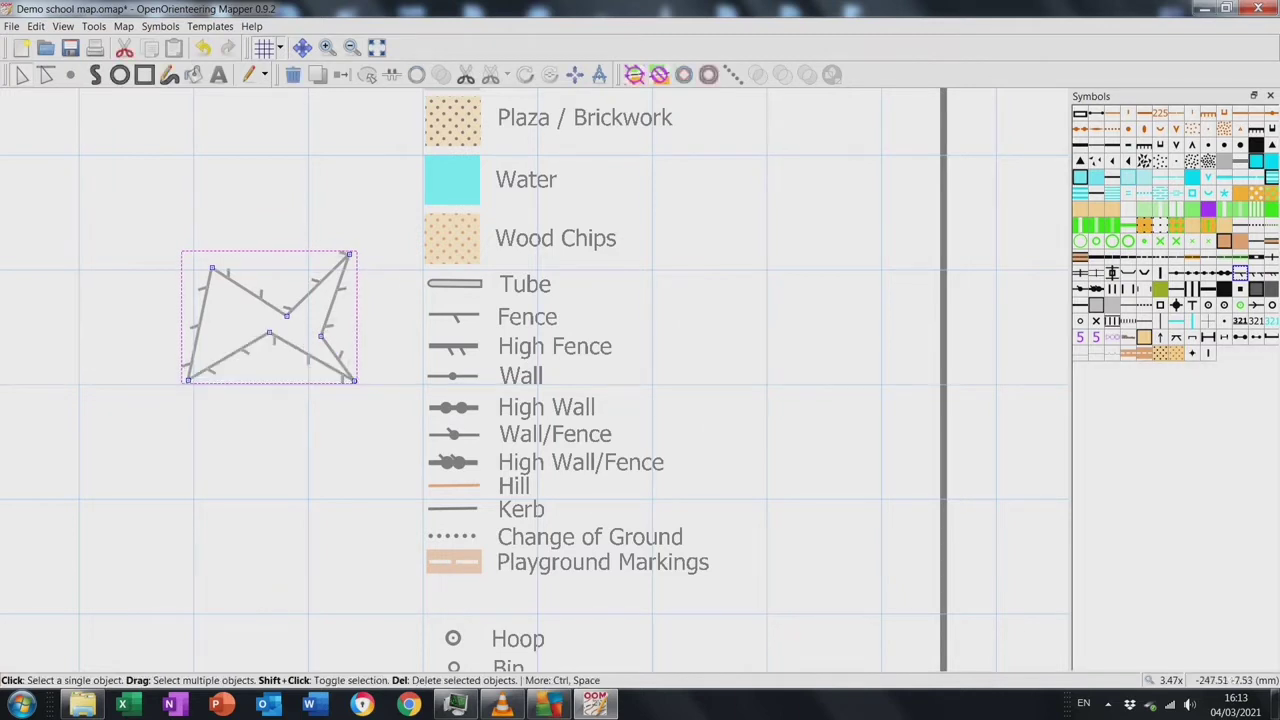
Cut the fence's left edge at two points and remove the short section between them, leaving a gap
click(466, 75)
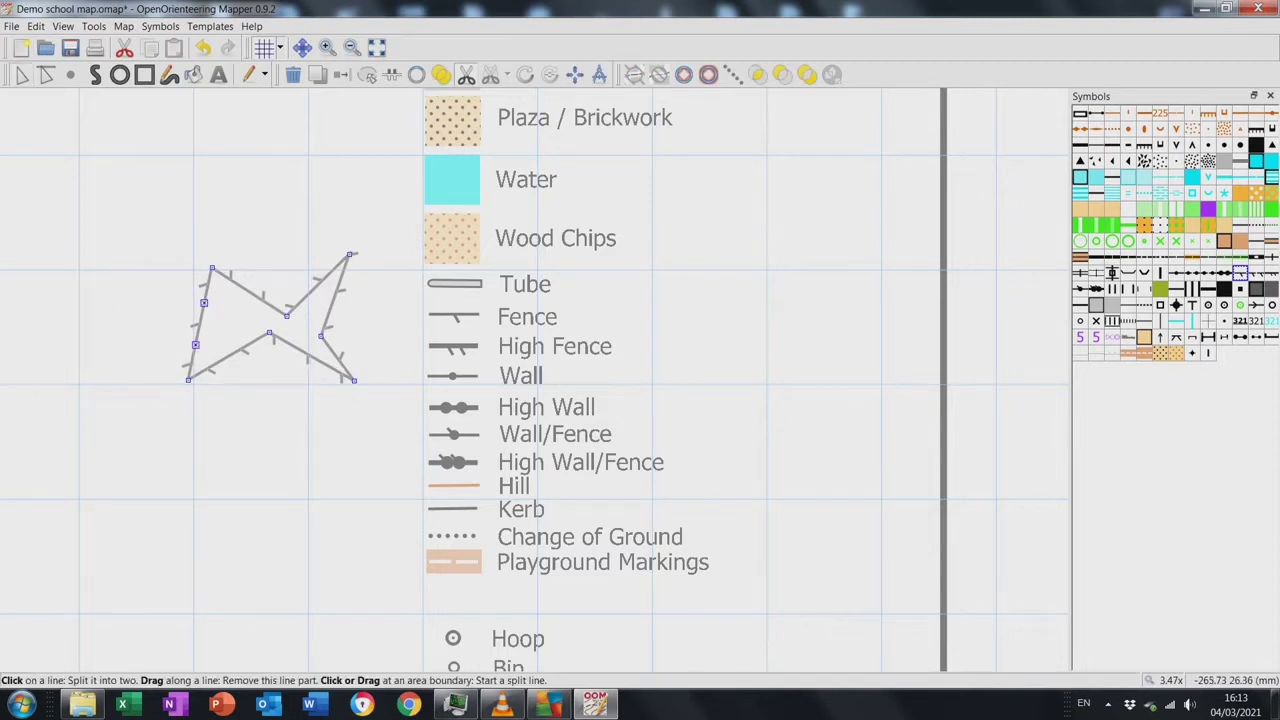
click(22, 75)
click(199, 318)
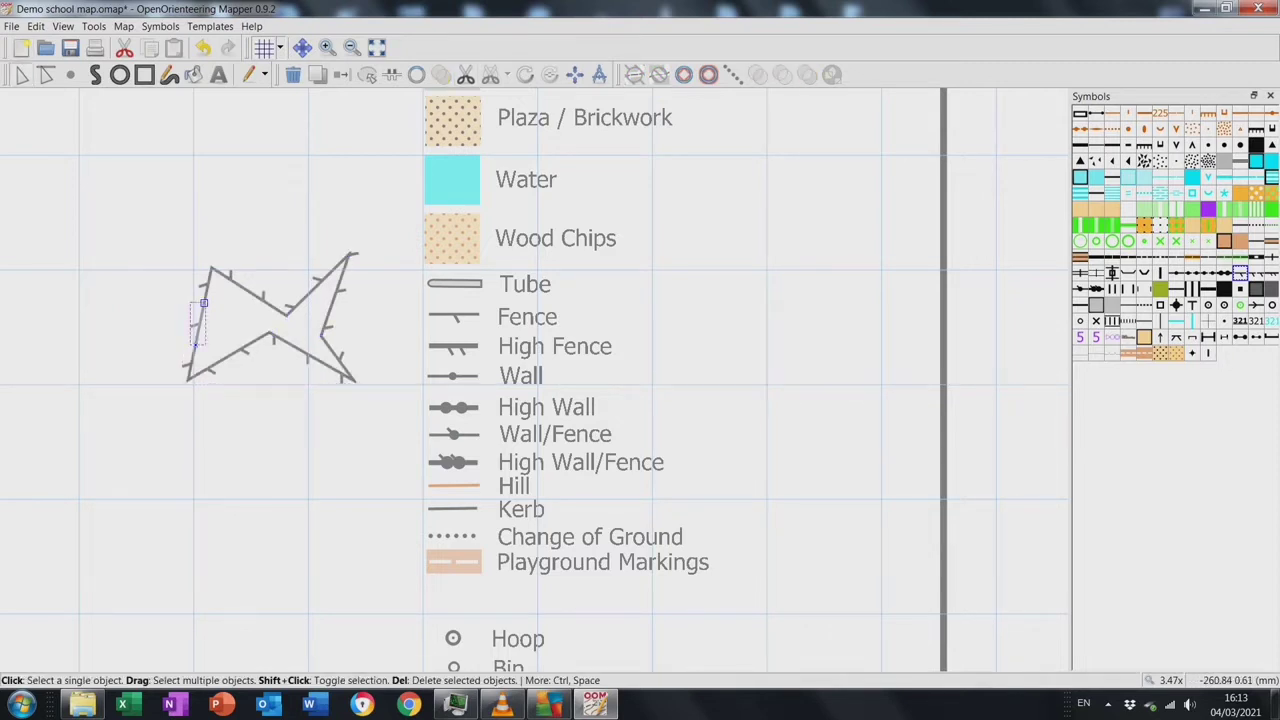
click(199, 318)
click(199, 318)
drag(199, 318, 229, 315)
click(202, 47)
drag(182, 250, 357, 383)
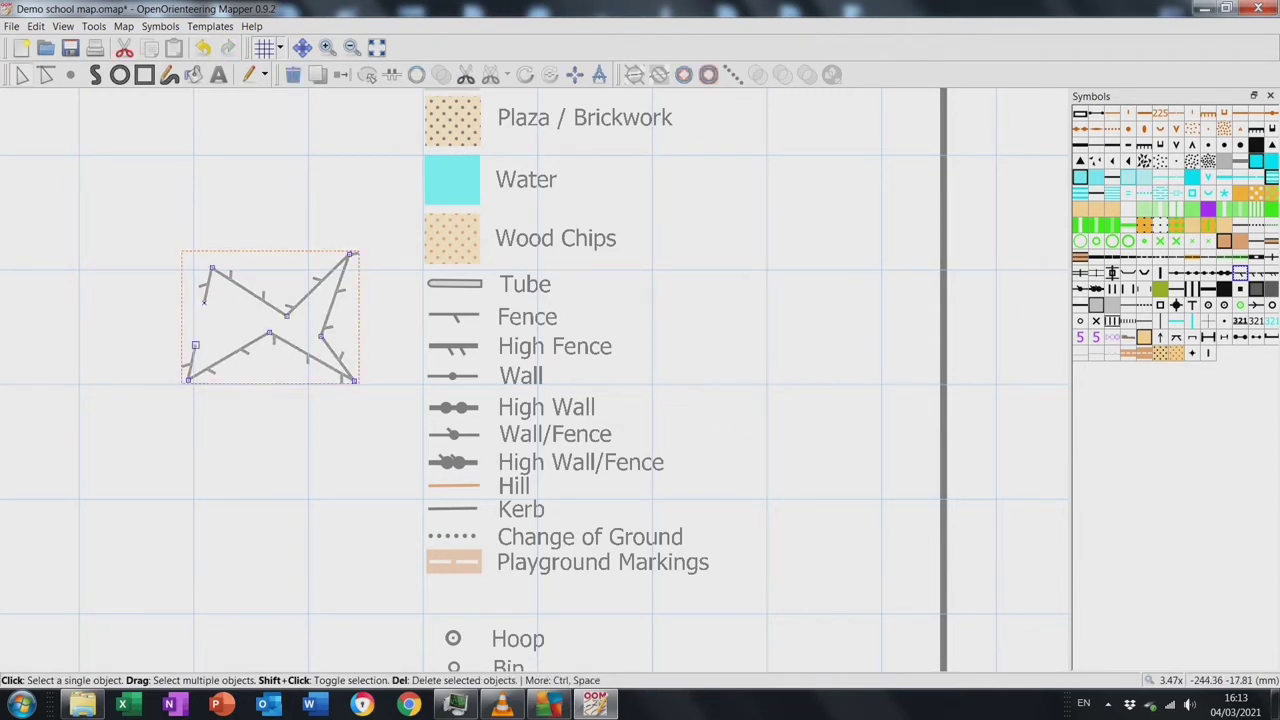
Undo all edits to the practice fence and the fence itself, leaving the area beside the legend empty
click(202, 47)
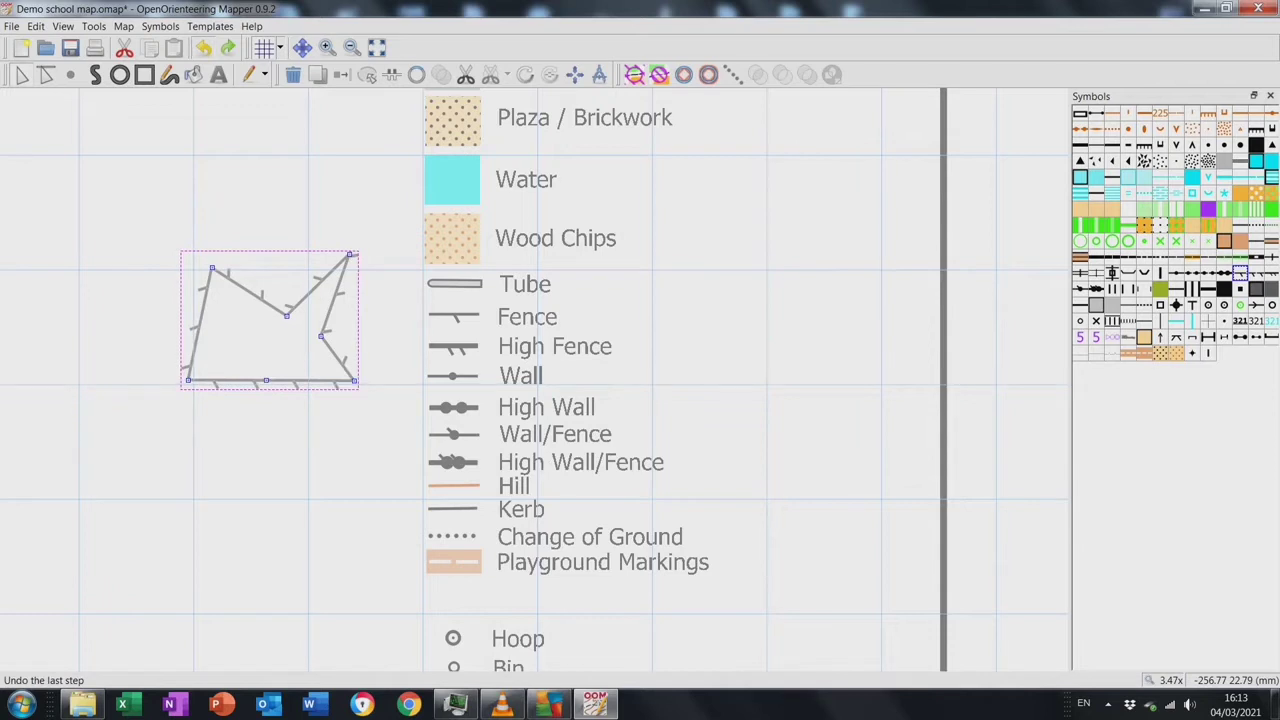
click(202, 47)
click(202, 47)
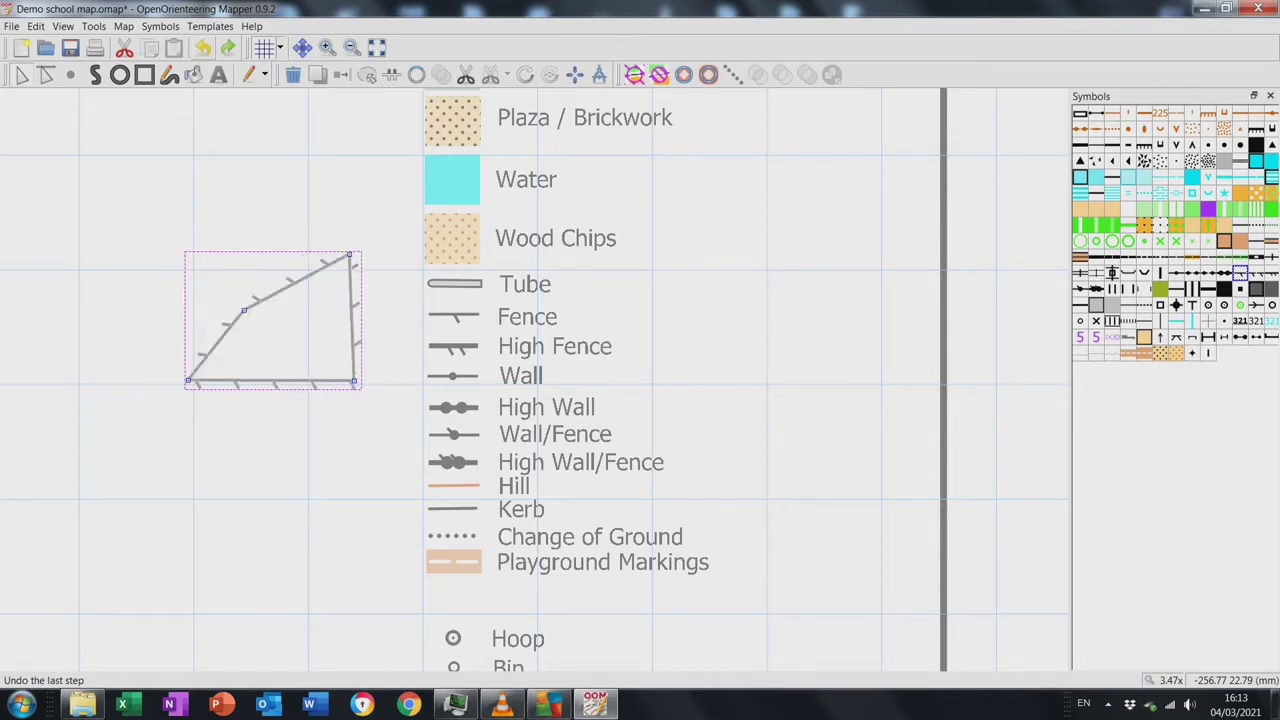
click(202, 47)
click(202, 47)
click(202, 47)
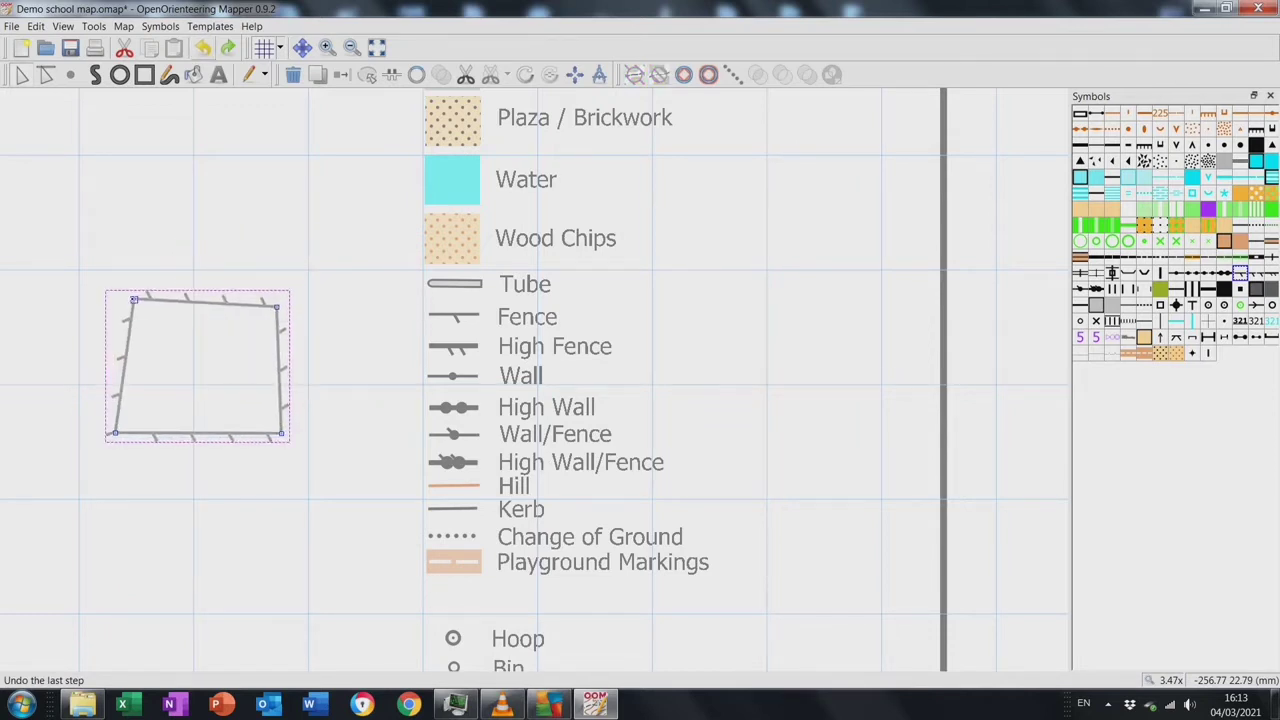
click(202, 47)
click(202, 47)
click(202, 47)
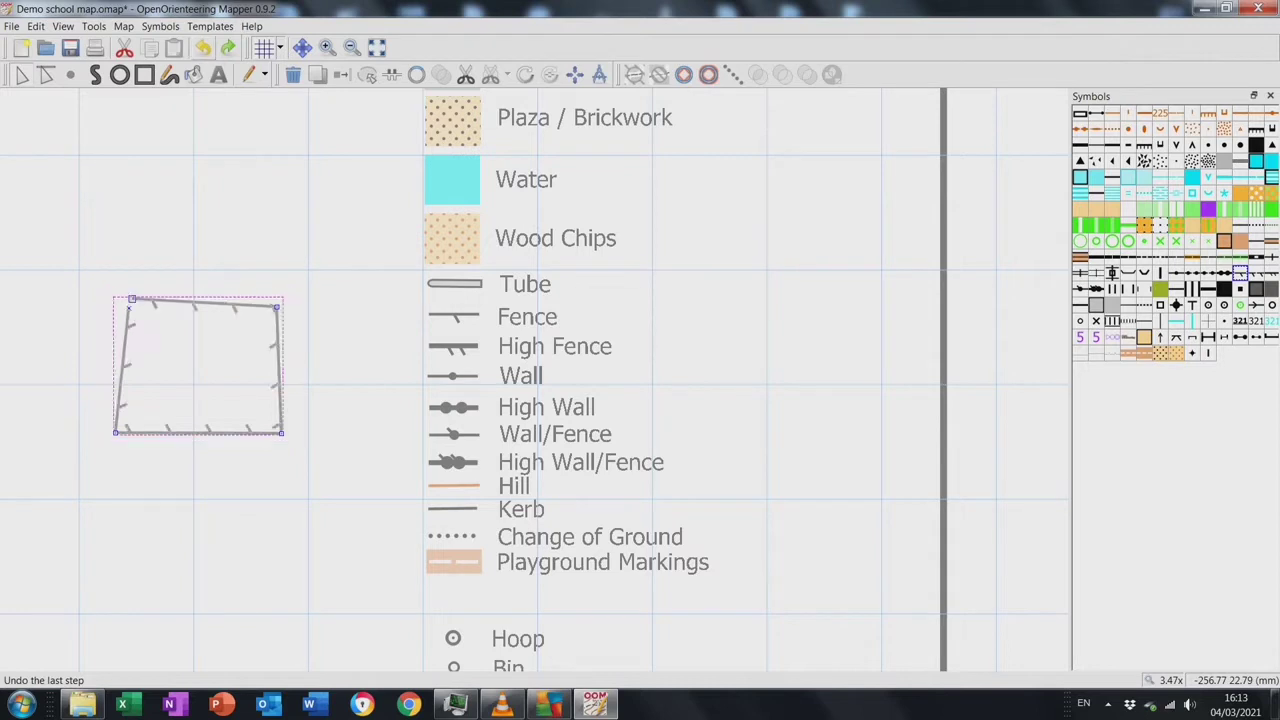
click(202, 47)
Place two Flag Pole symbols beside the point-symbol legend and a picnic bench rotated about 32° next to them
click(302, 47)
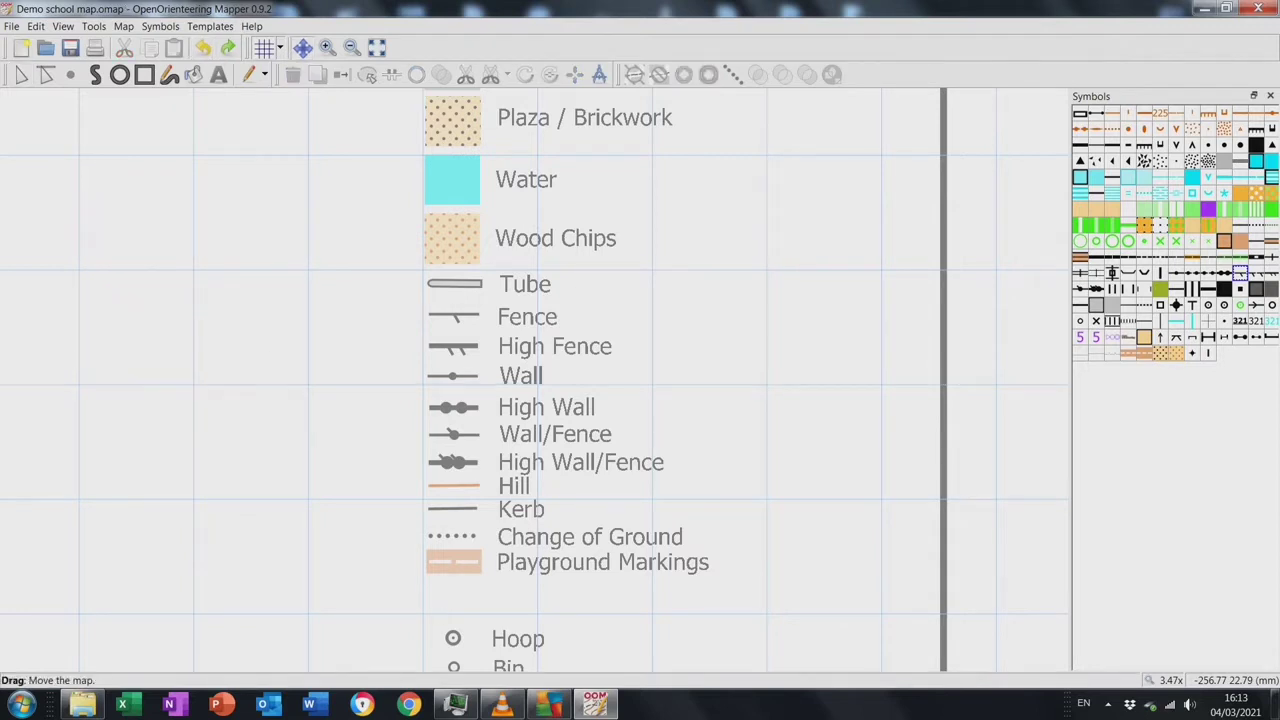
drag(600, 550, 523, 161)
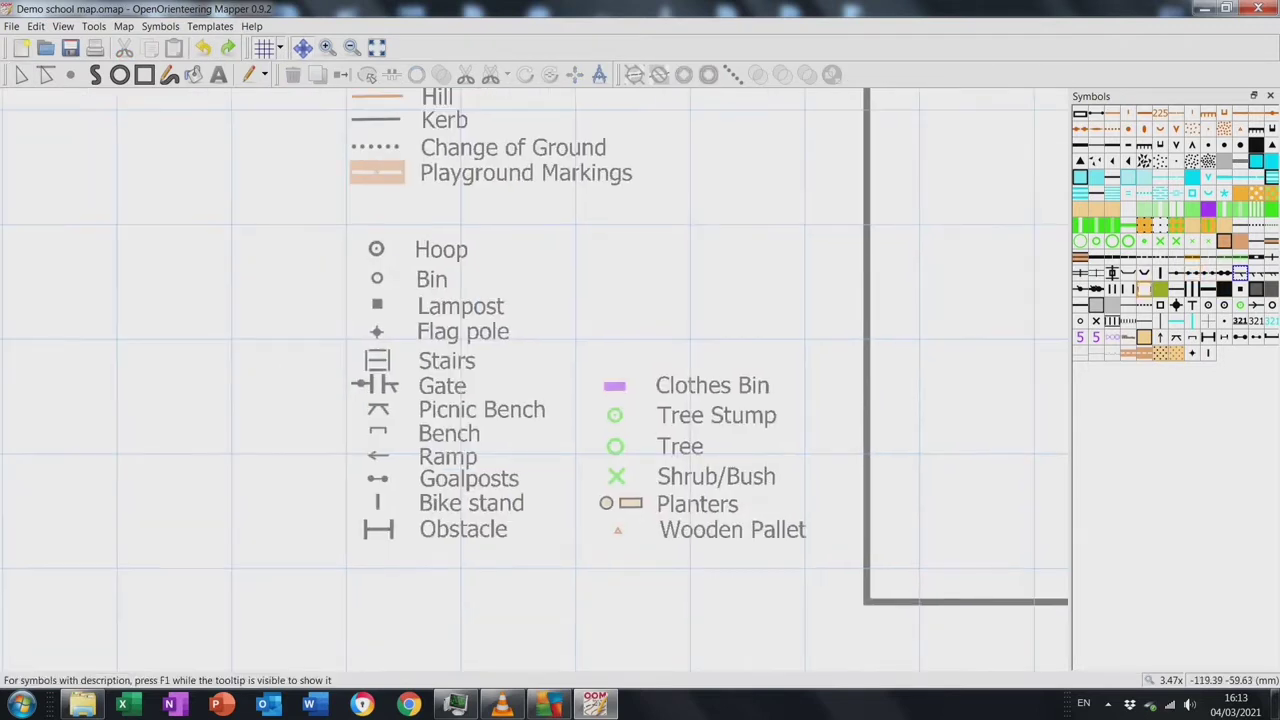
click(1191, 353)
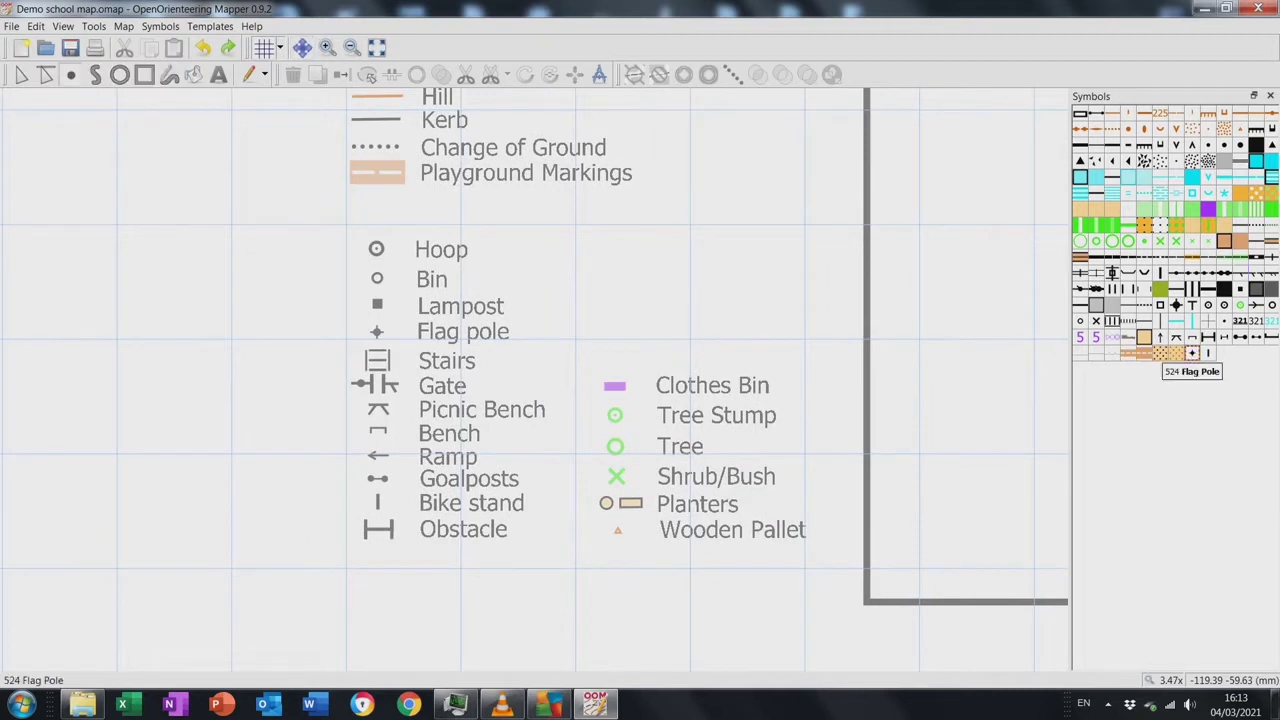
click(624, 286)
click(631, 327)
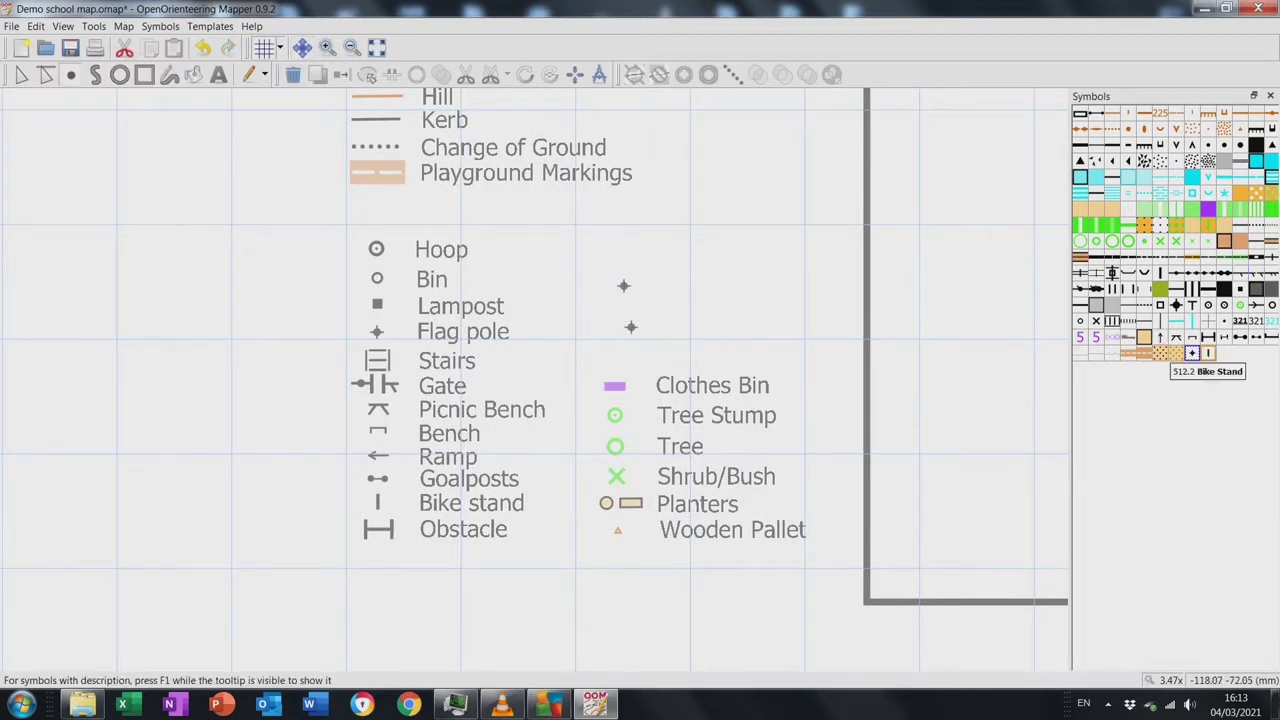
click(1176, 338)
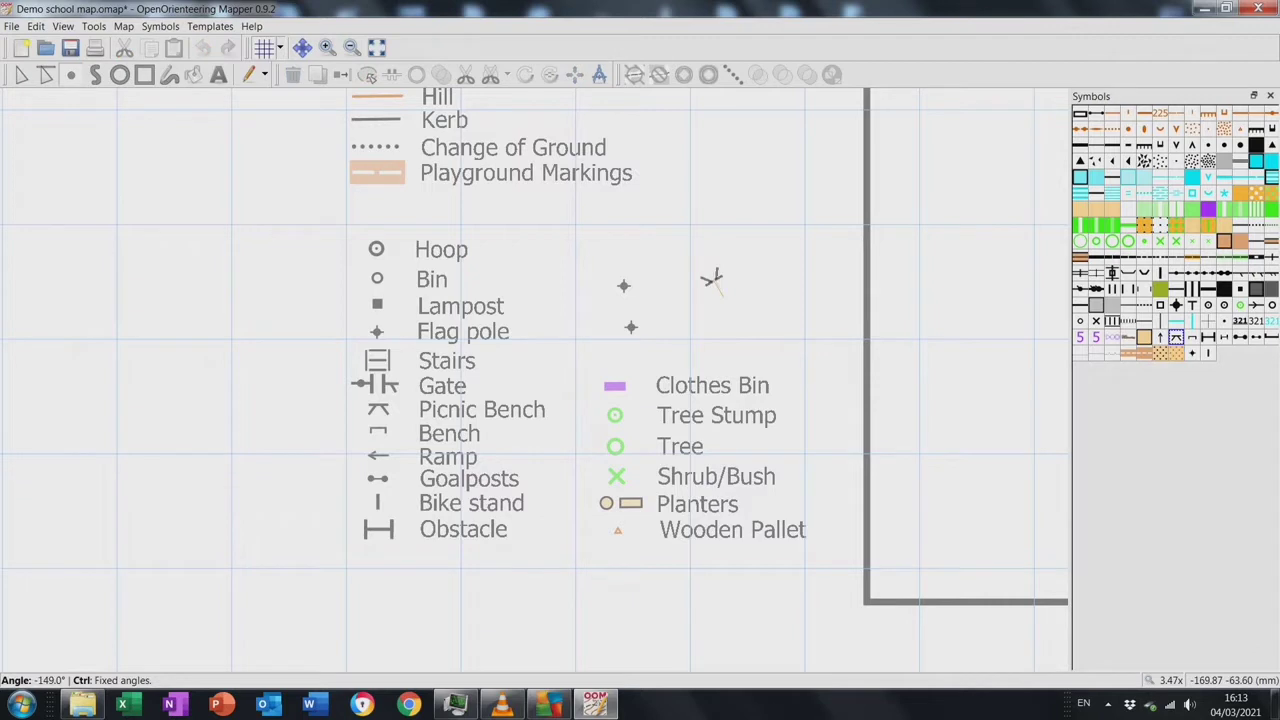
drag(711, 282, 681, 230)
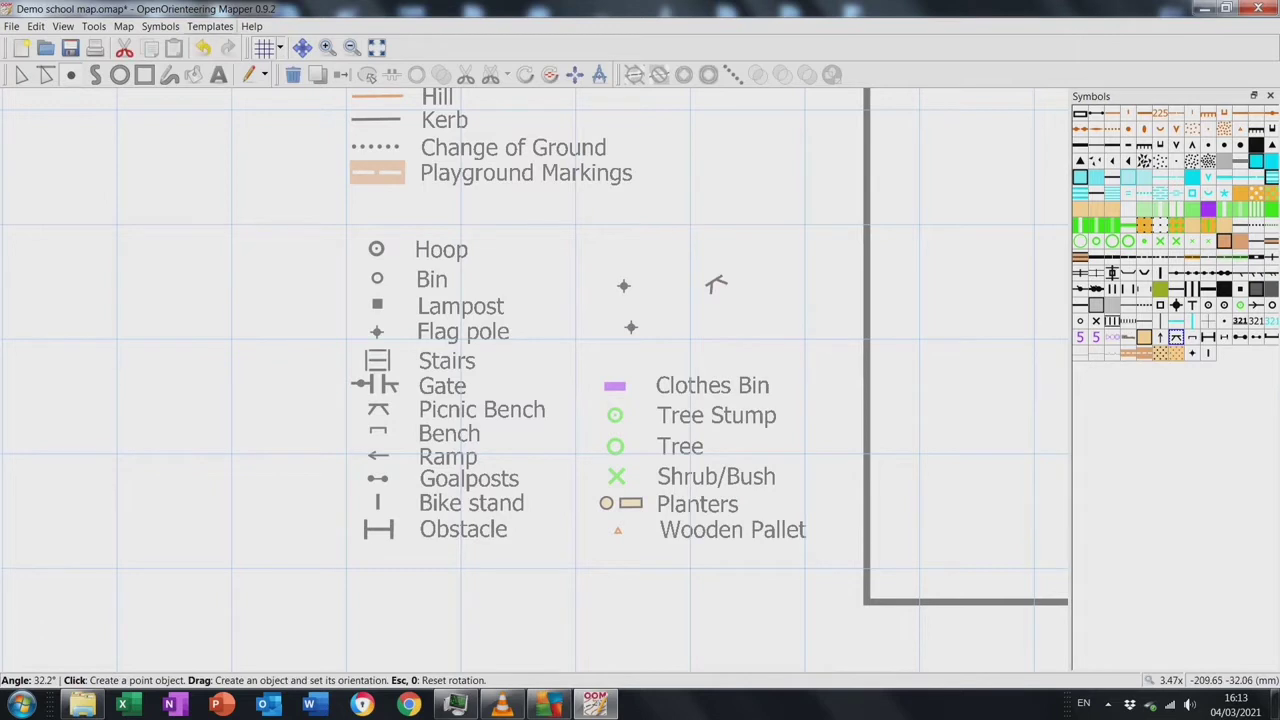
Undo the placement of the picnic bench and both flag poles
click(203, 47)
click(203, 47)
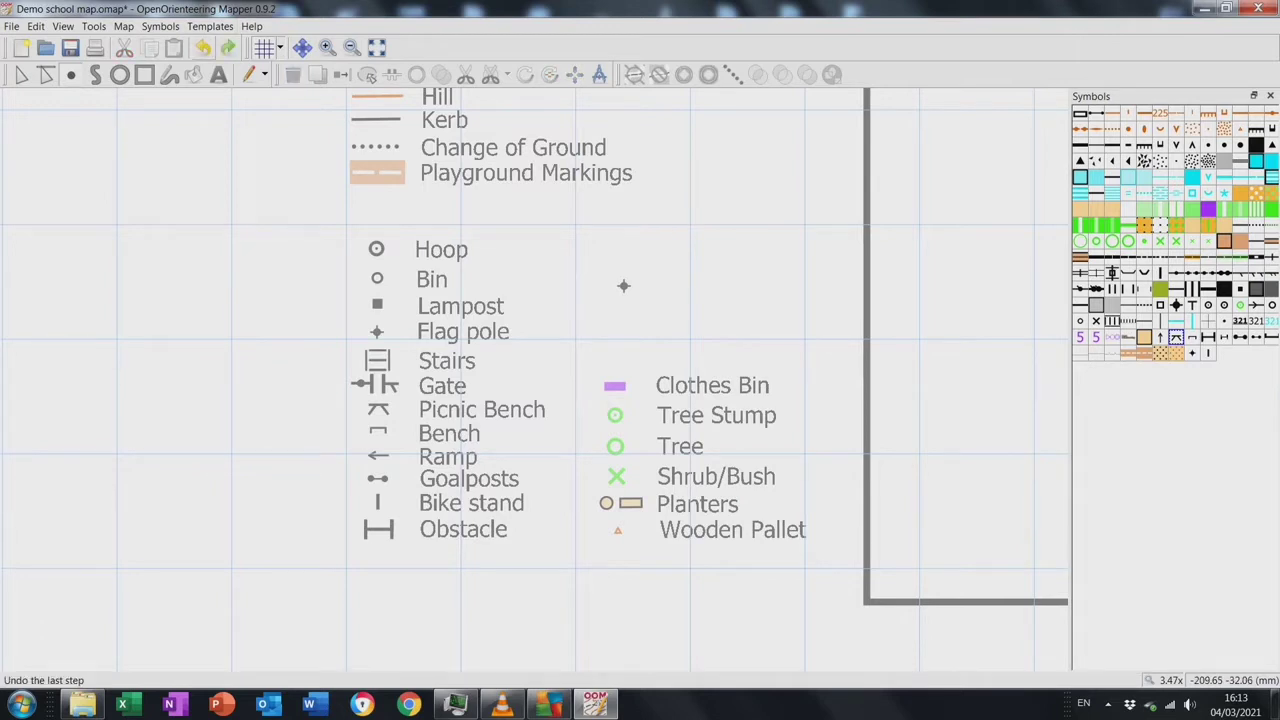
click(203, 47)
click(376, 47)
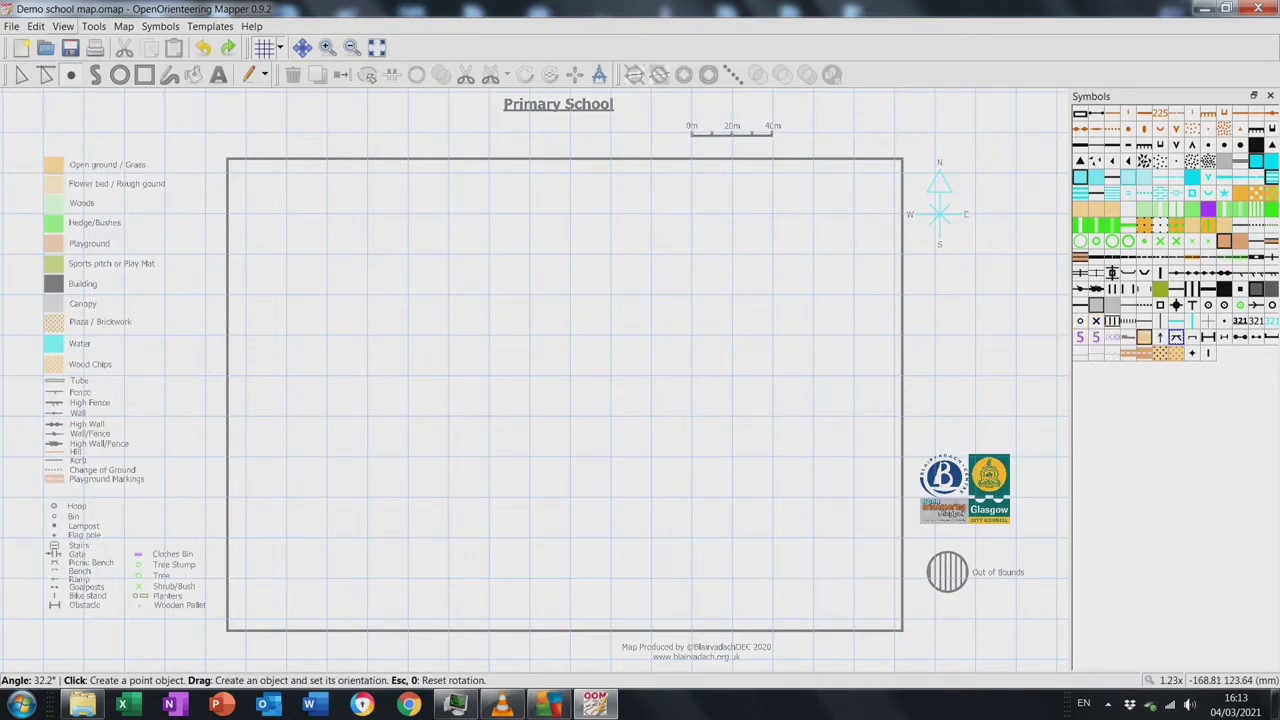
Open the template setup and switch the visibility of Logos.jpg and of the map off and back on
click(210, 26)
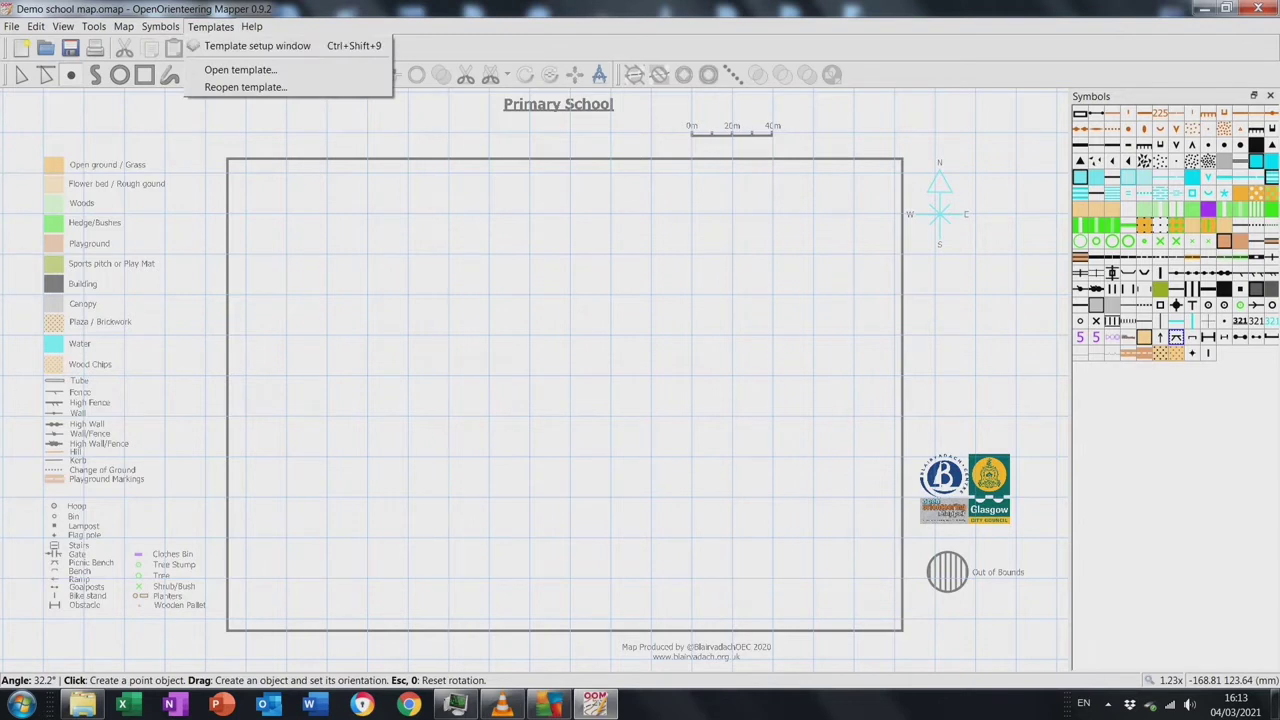
click(257, 45)
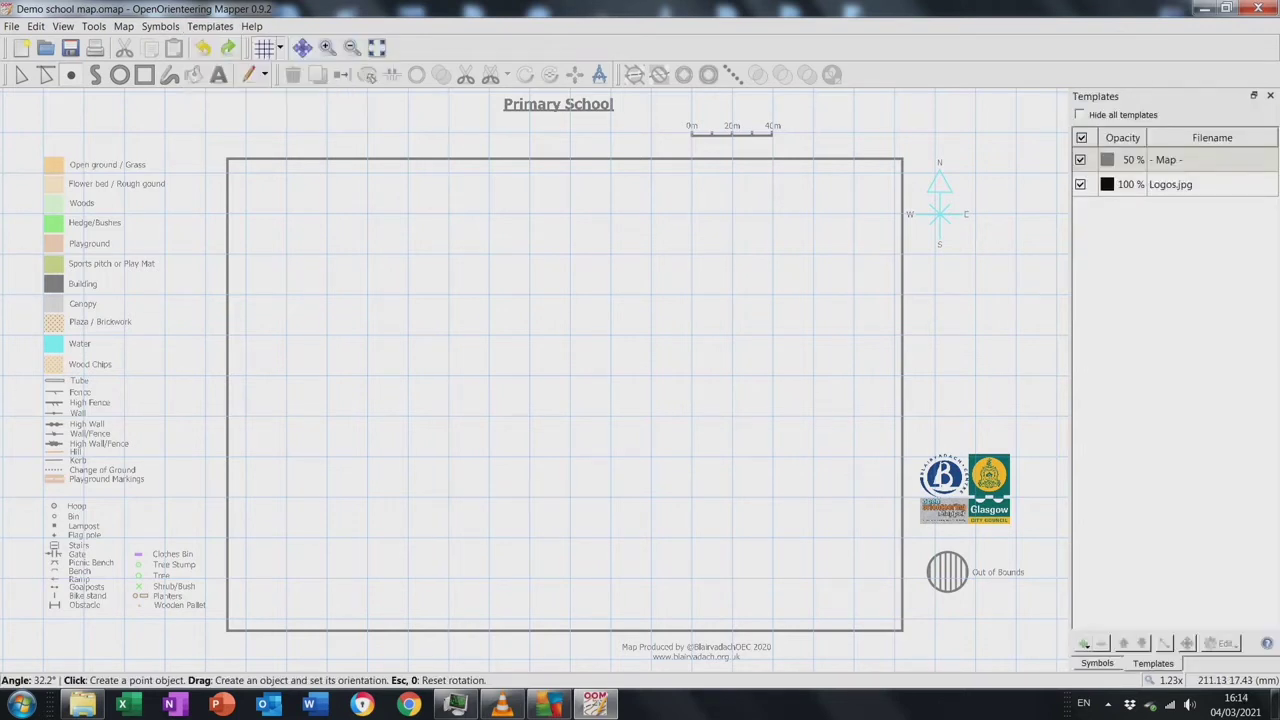
click(1080, 184)
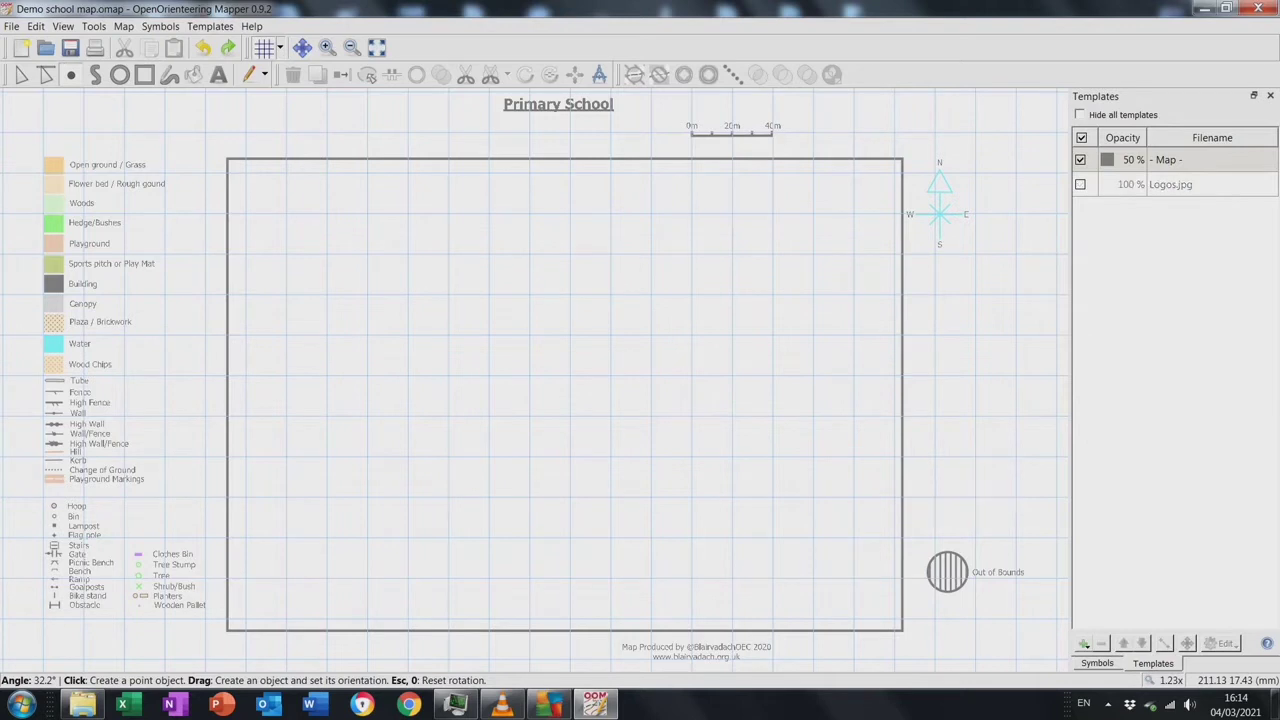
click(1080, 184)
click(1080, 159)
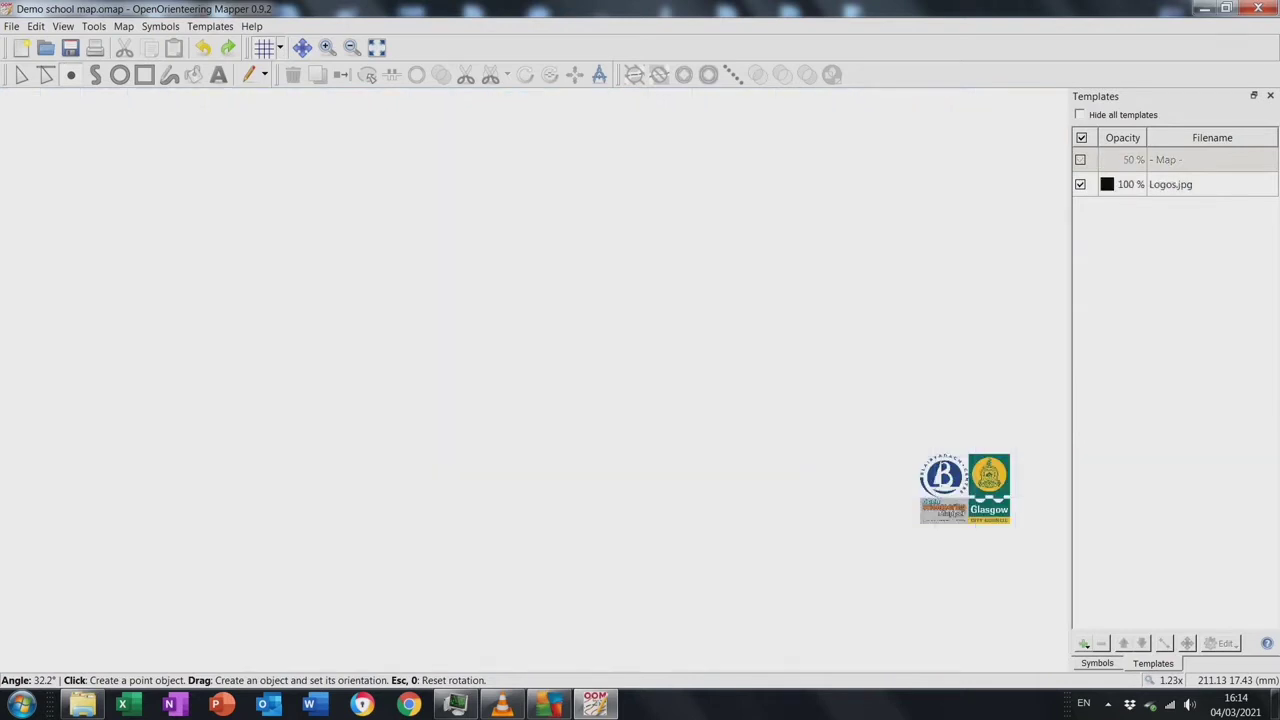
click(1080, 159)
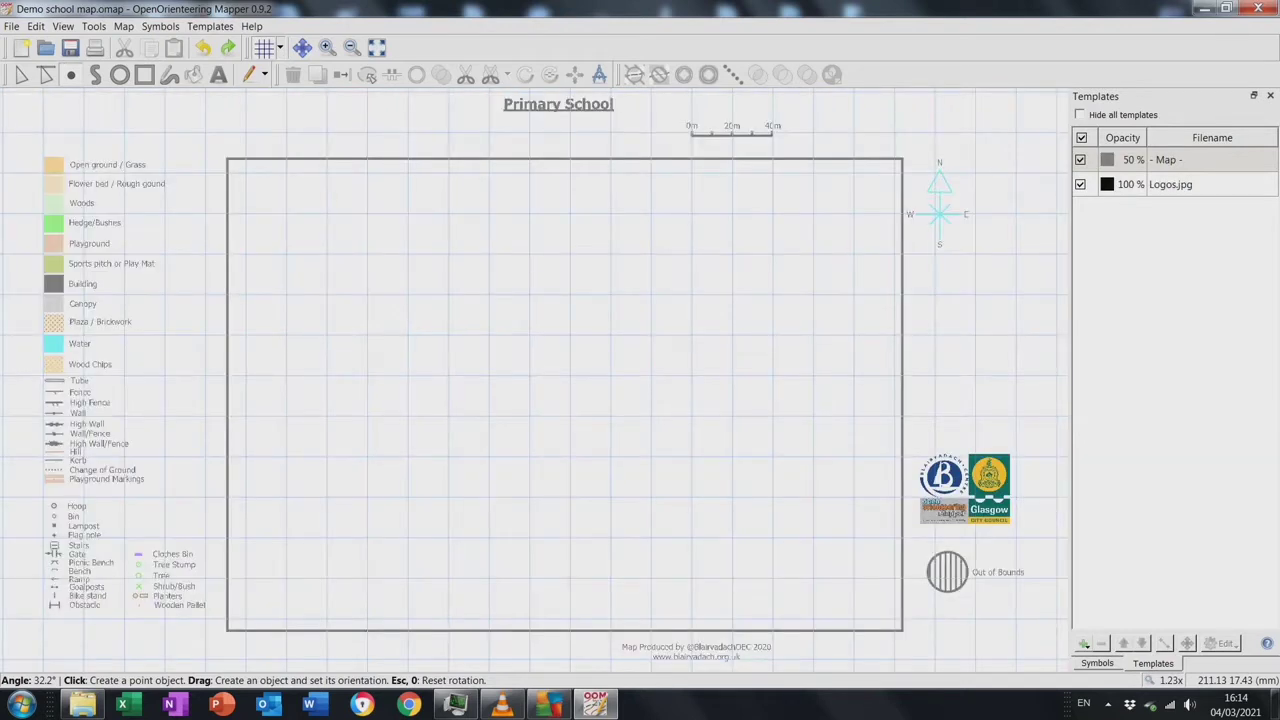
Add the image Overall Landscape Plan-page-001 as a template, scaled at 0.4 meters per pixel
click(1084, 643)
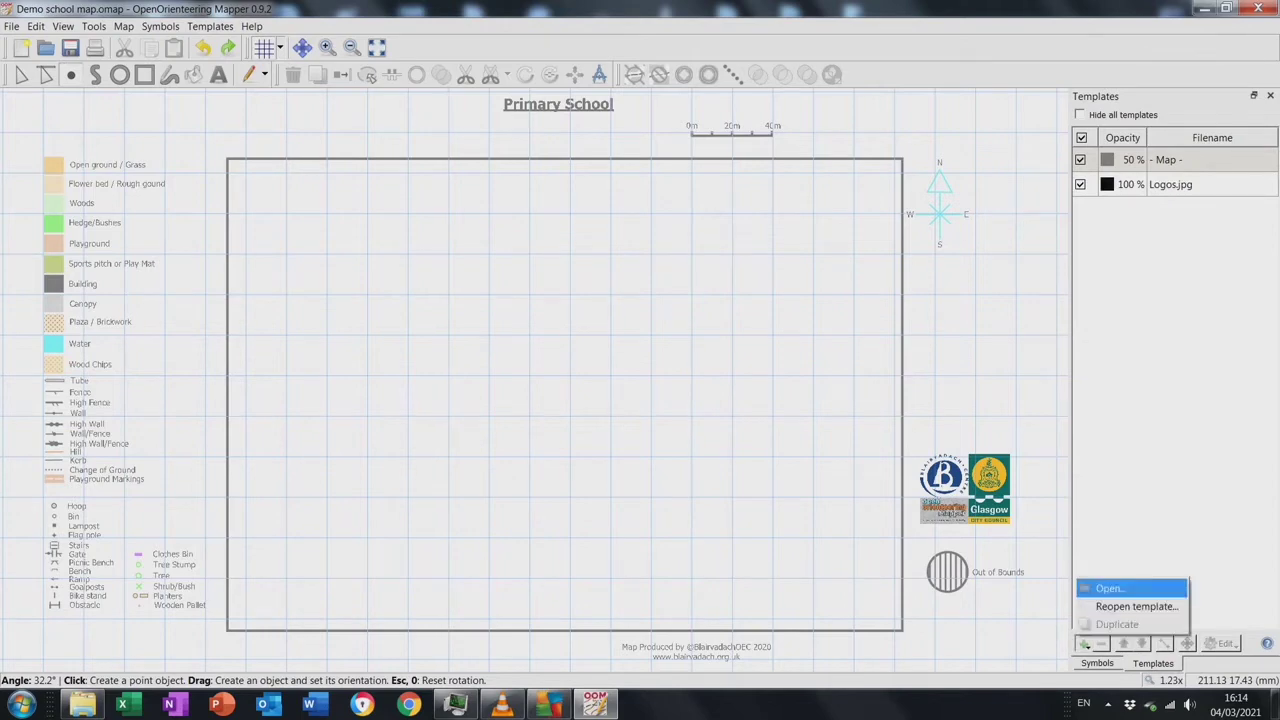
click(1110, 588)
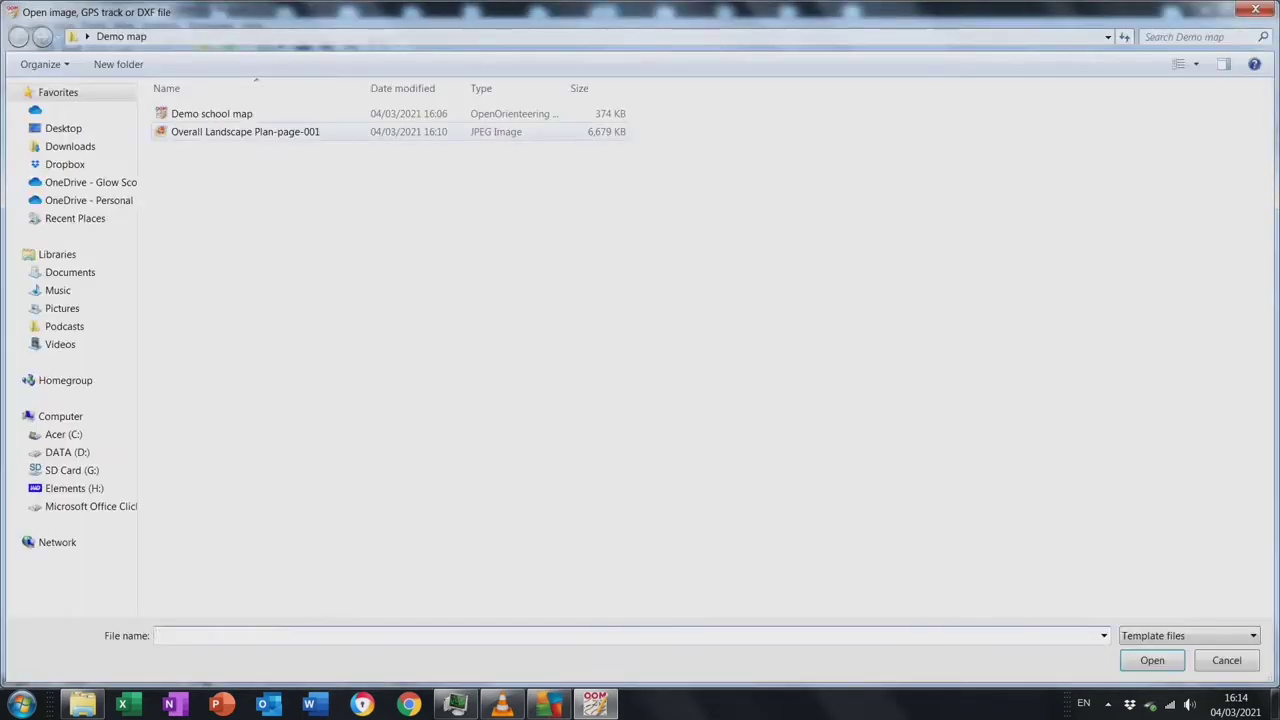
click(245, 131)
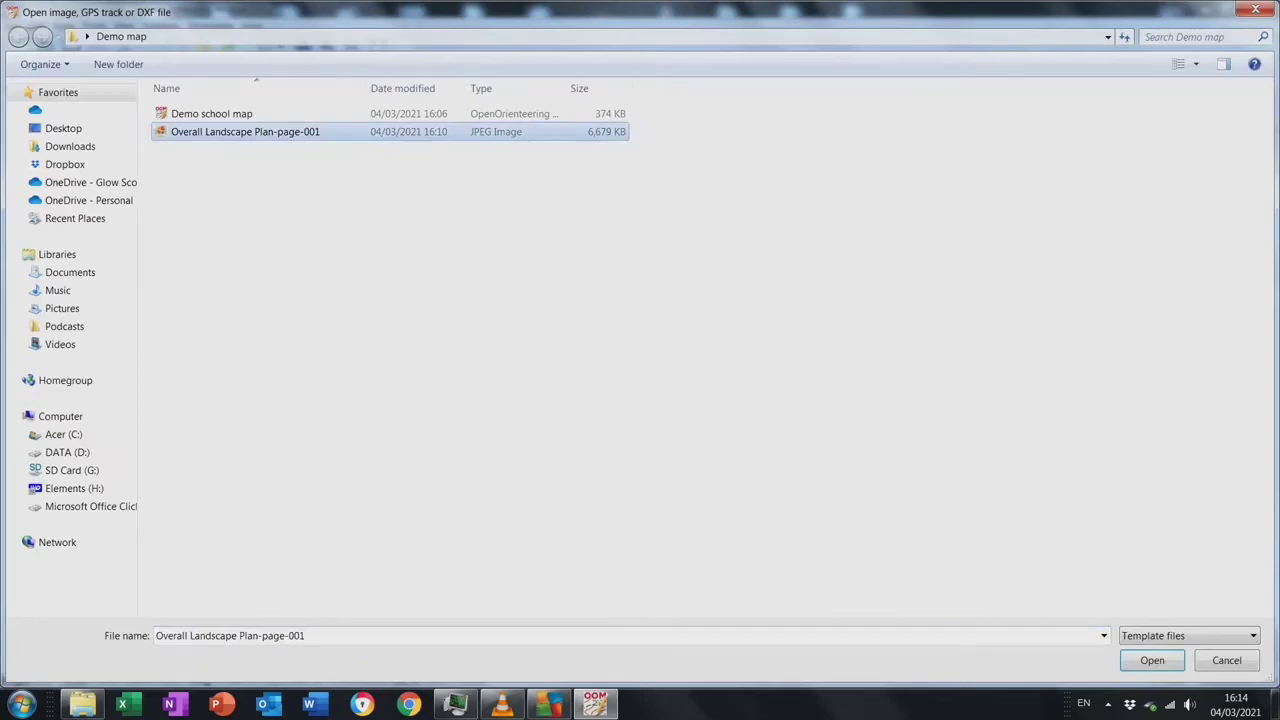
key(Return)
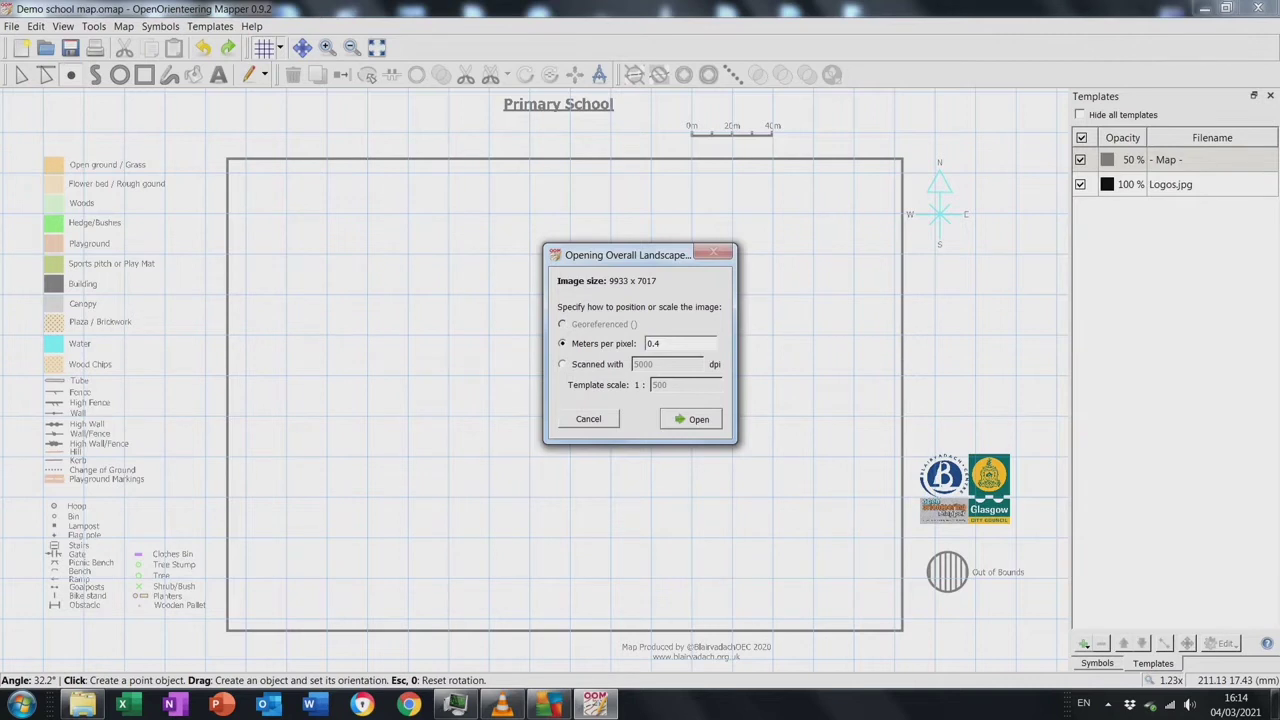
double_click(652, 343)
text(2.5)
key(ctrl+a)
text(0.4)
key(Return)
Move the landscape plan template so its scale bar lies just below the map's scale bar
click(1190, 184)
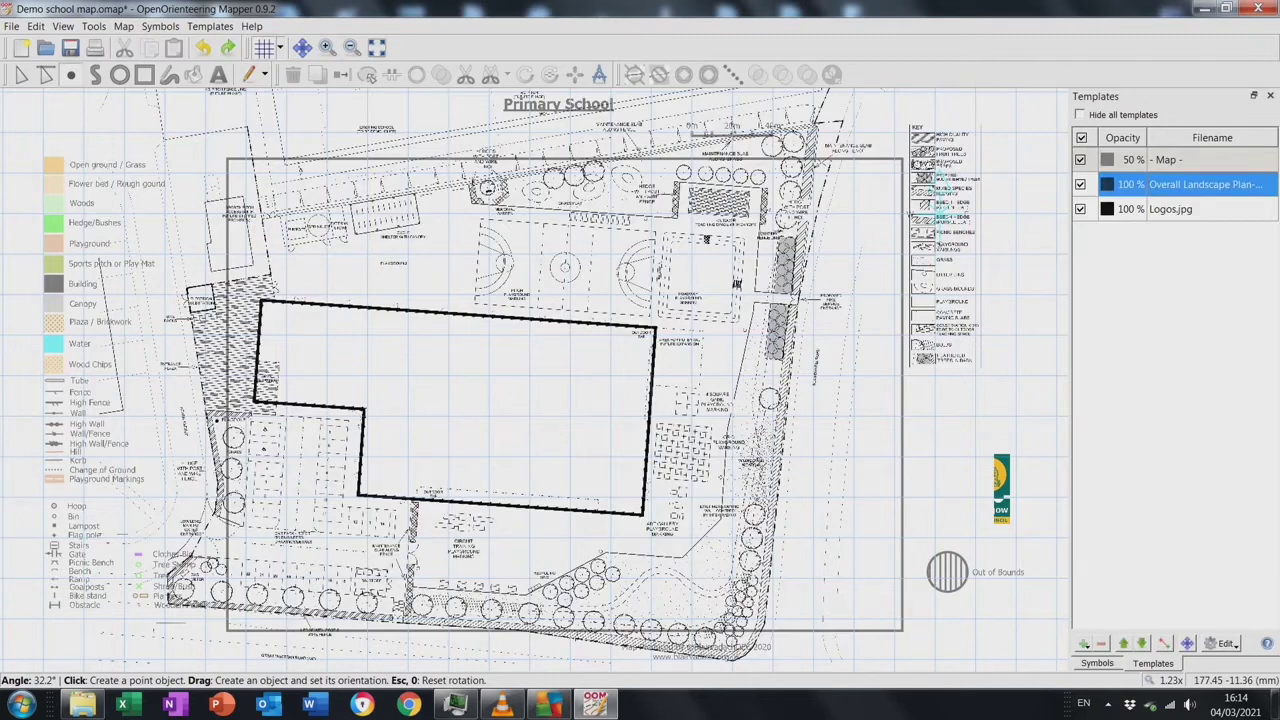
click(1187, 643)
drag(500, 400, 440, 470)
Shift the landscape plan template so the zero end of its scale bar lines up with the map scale's 0m mark
click(326, 47)
click(326, 47)
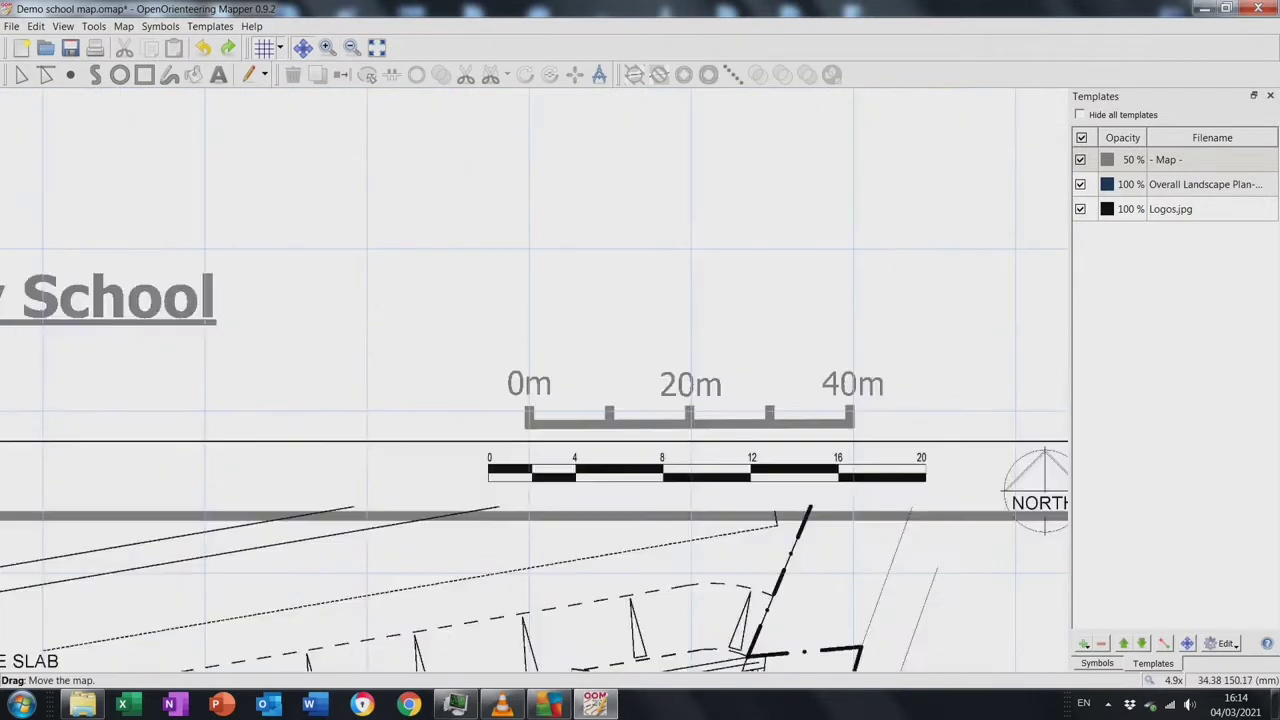
scroll(983, 446, up, 1)
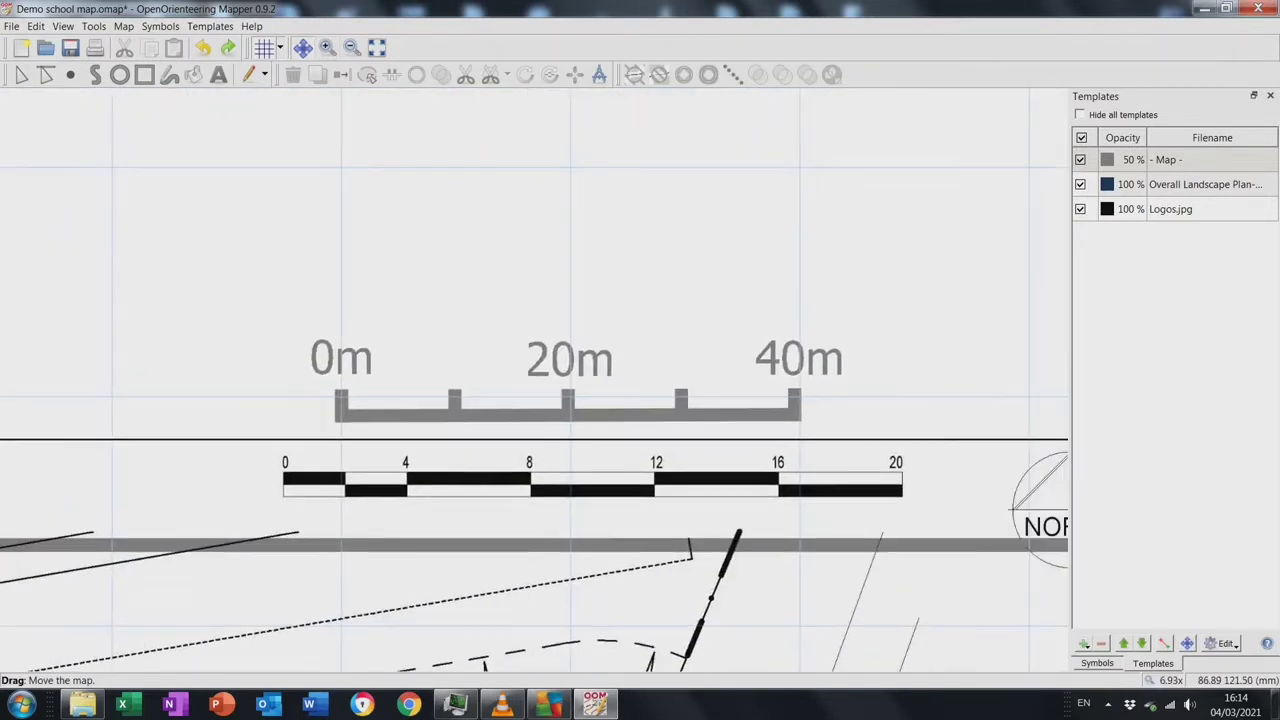
click(1190, 184)
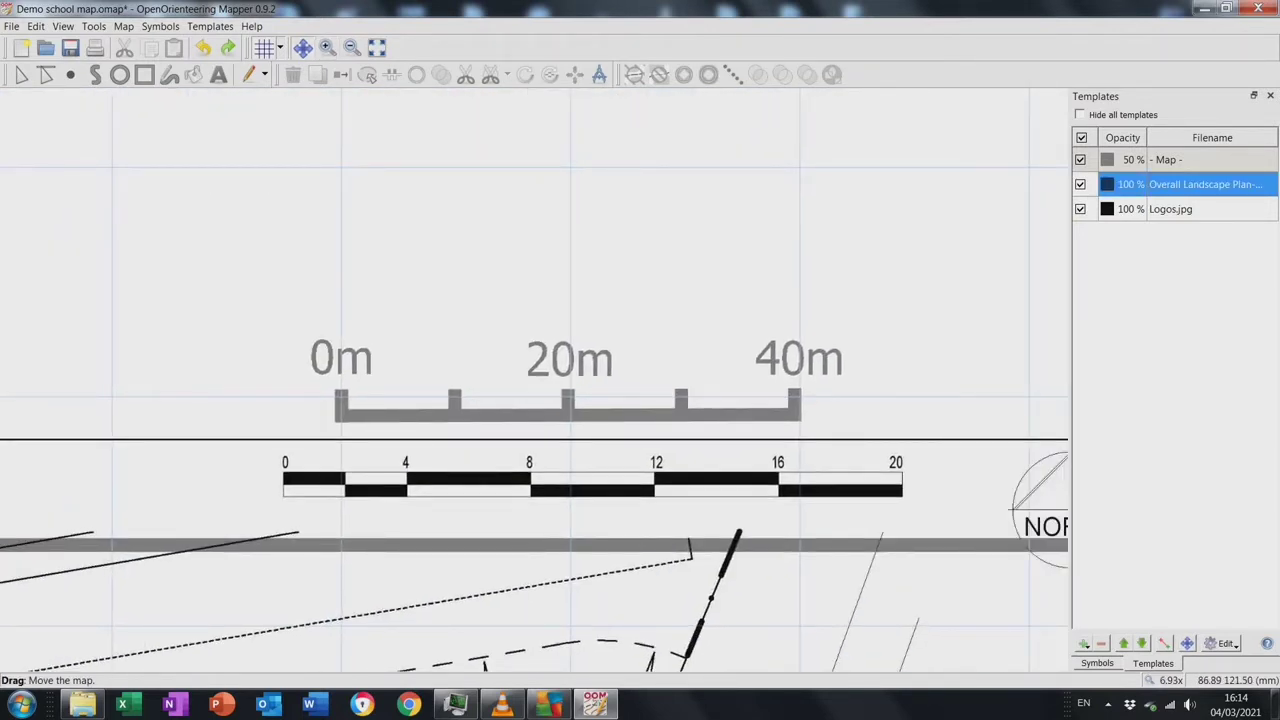
key(Left)
key(Down)
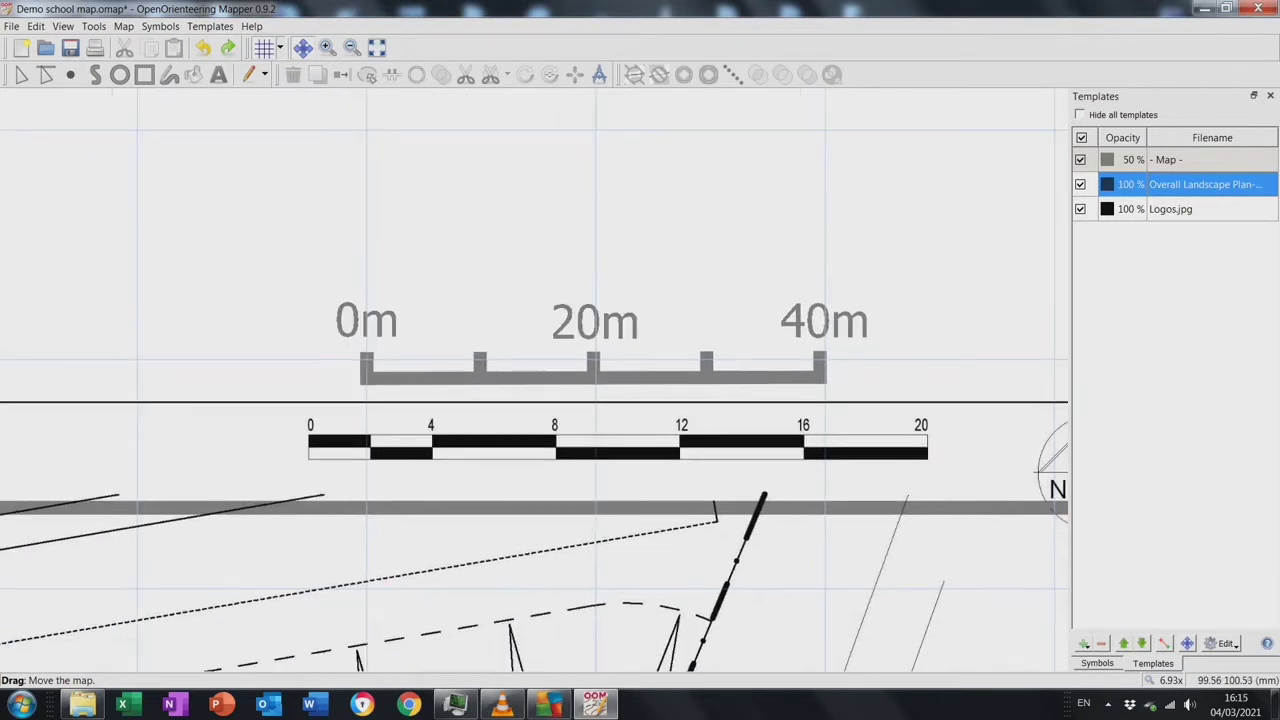
click(1187, 643)
drag(213, 466, 269, 397)
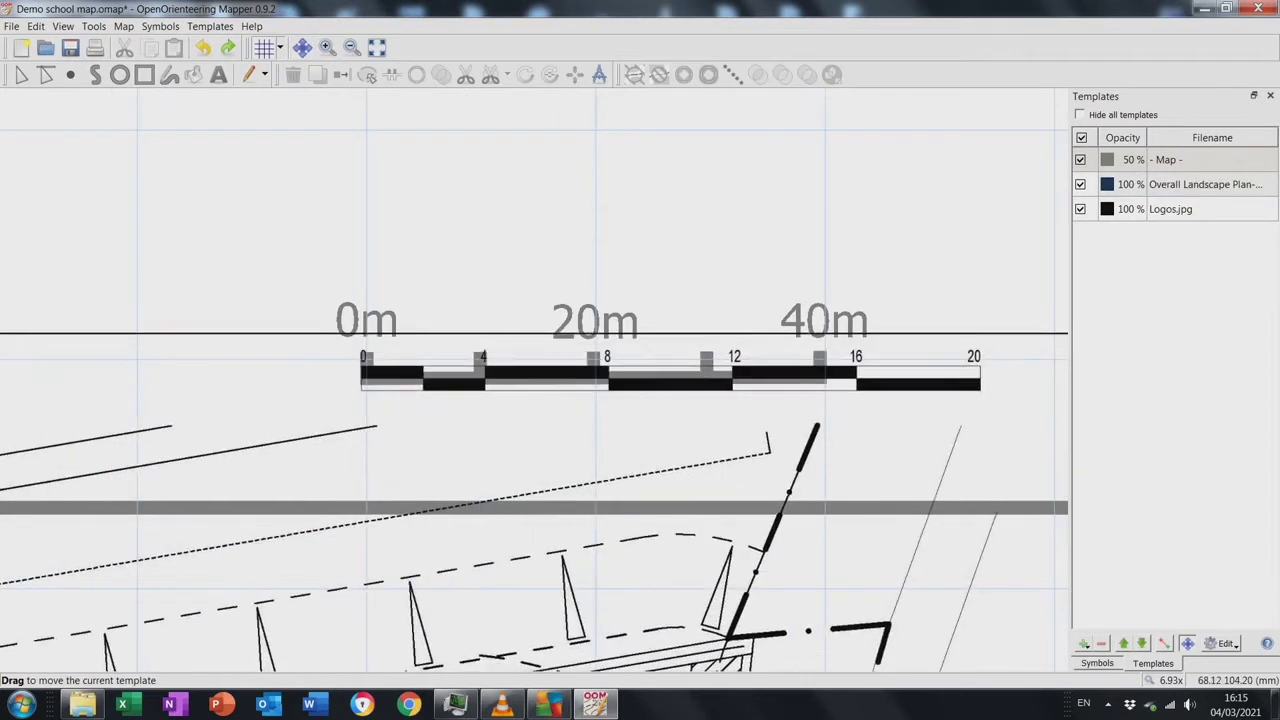
Set the landscape plan template's X-Scale and Y-Scale to 0.03
click(1226, 643)
click(1220, 600)
click(1230, 120)
key(BackSpace)
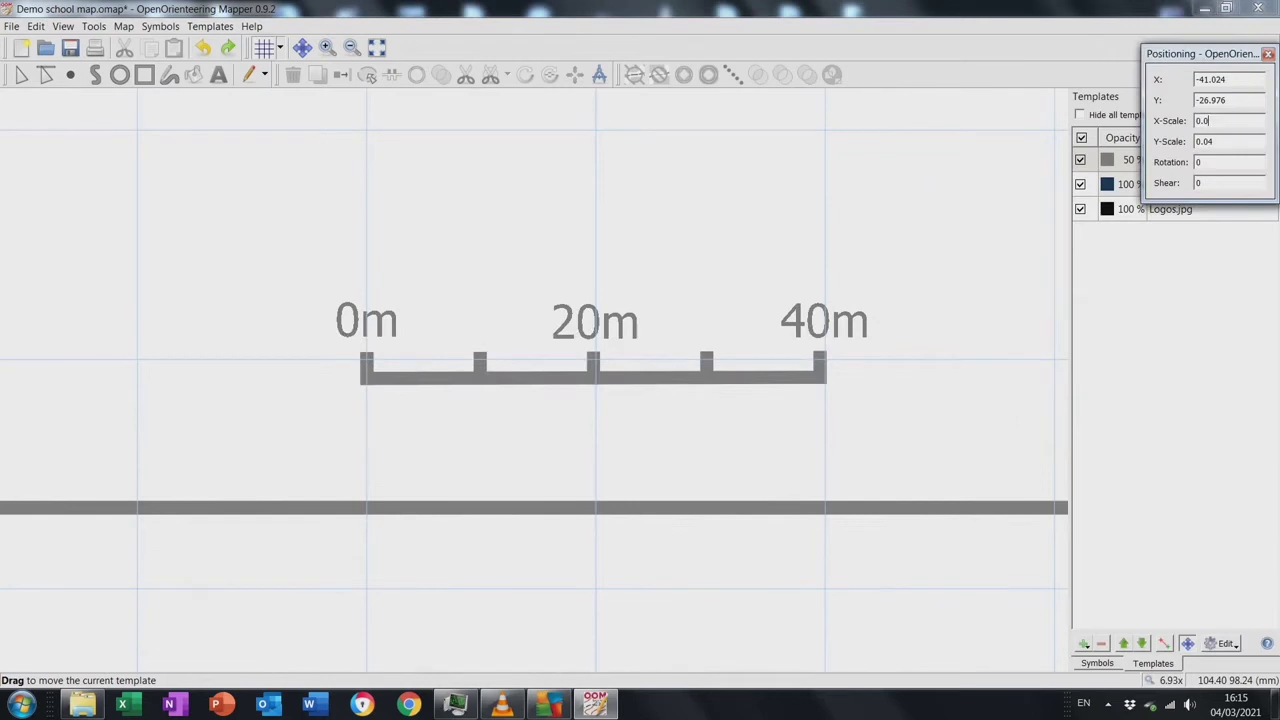
text(3)
click(1230, 141)
key(BackSpace)
text(3)
key(F9)
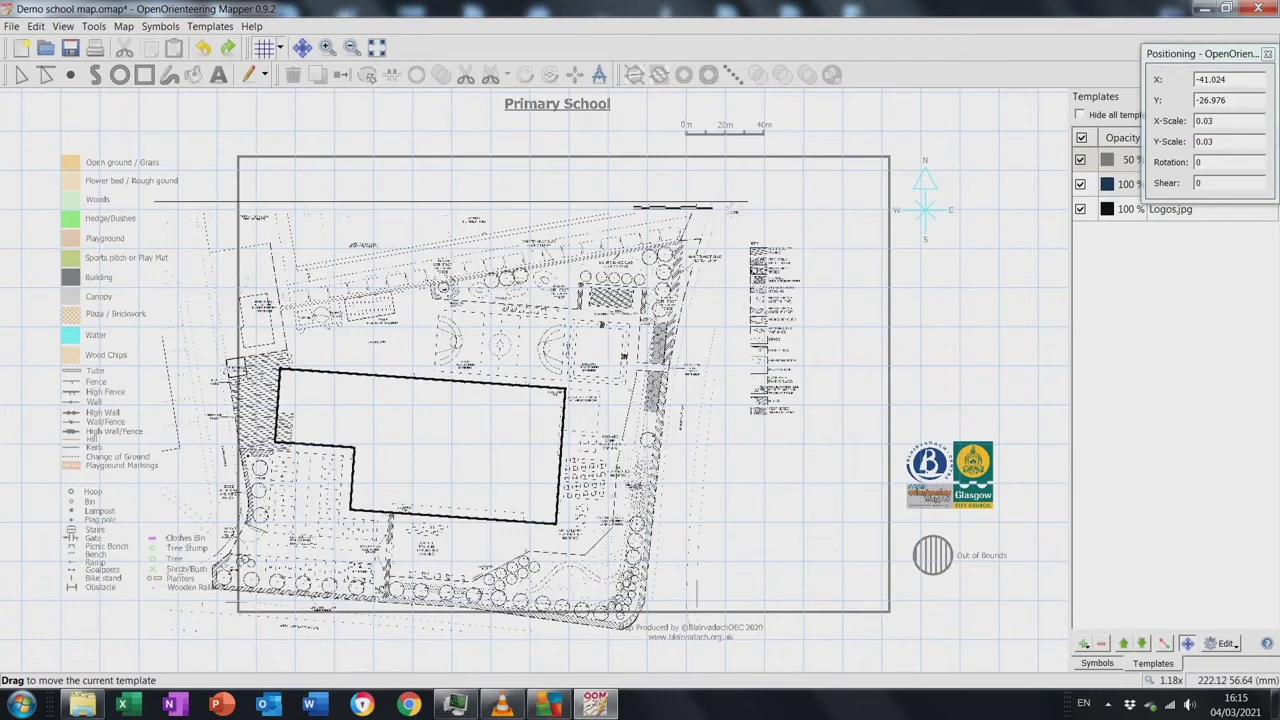
Move the rescaled landscape plan so its scale bar lies over the map's 0m to 40m scale, and close the positioning settings
drag(450, 400, 502, 328)
click(302, 47)
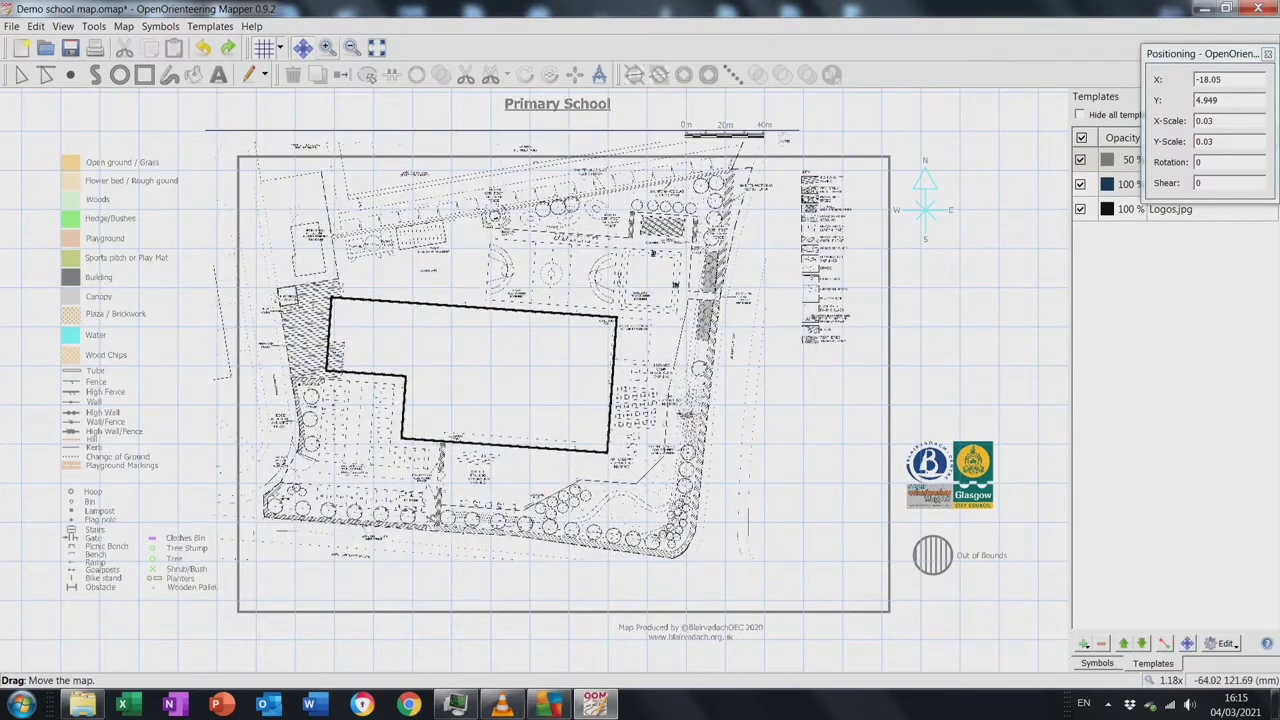
click(327, 47)
click(327, 47)
click(327, 47)
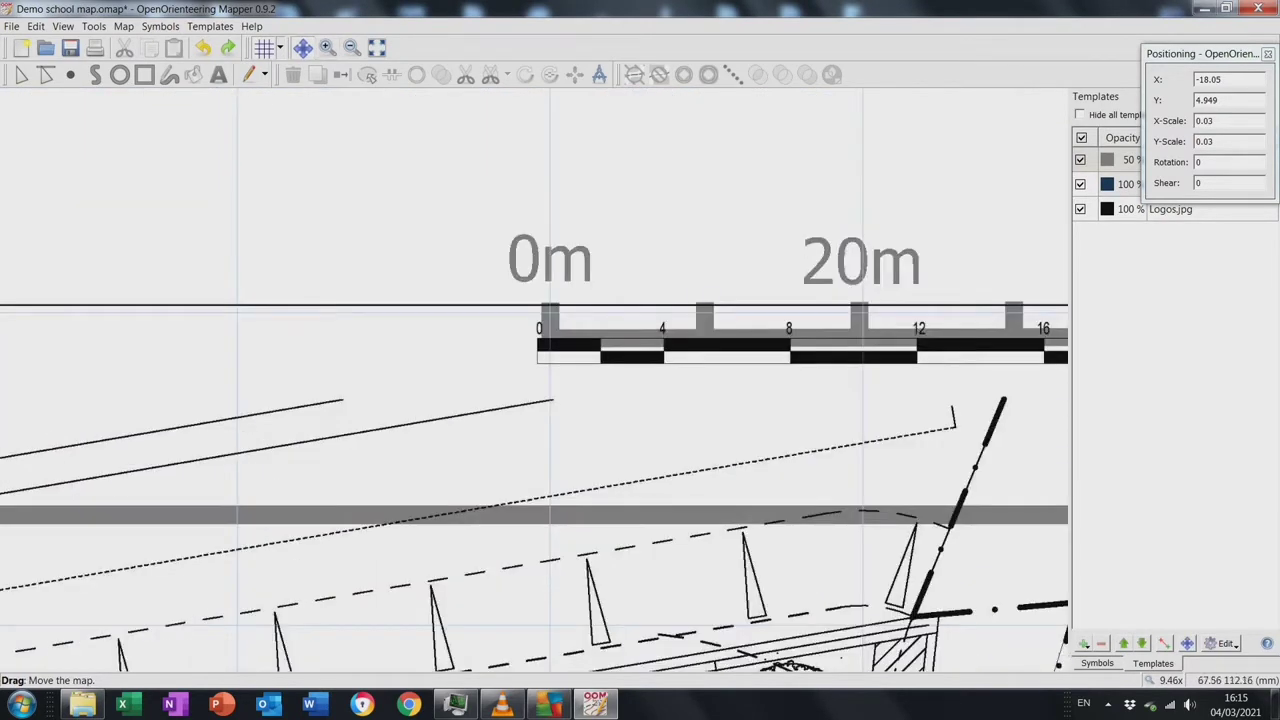
drag(700, 400, 417, 421)
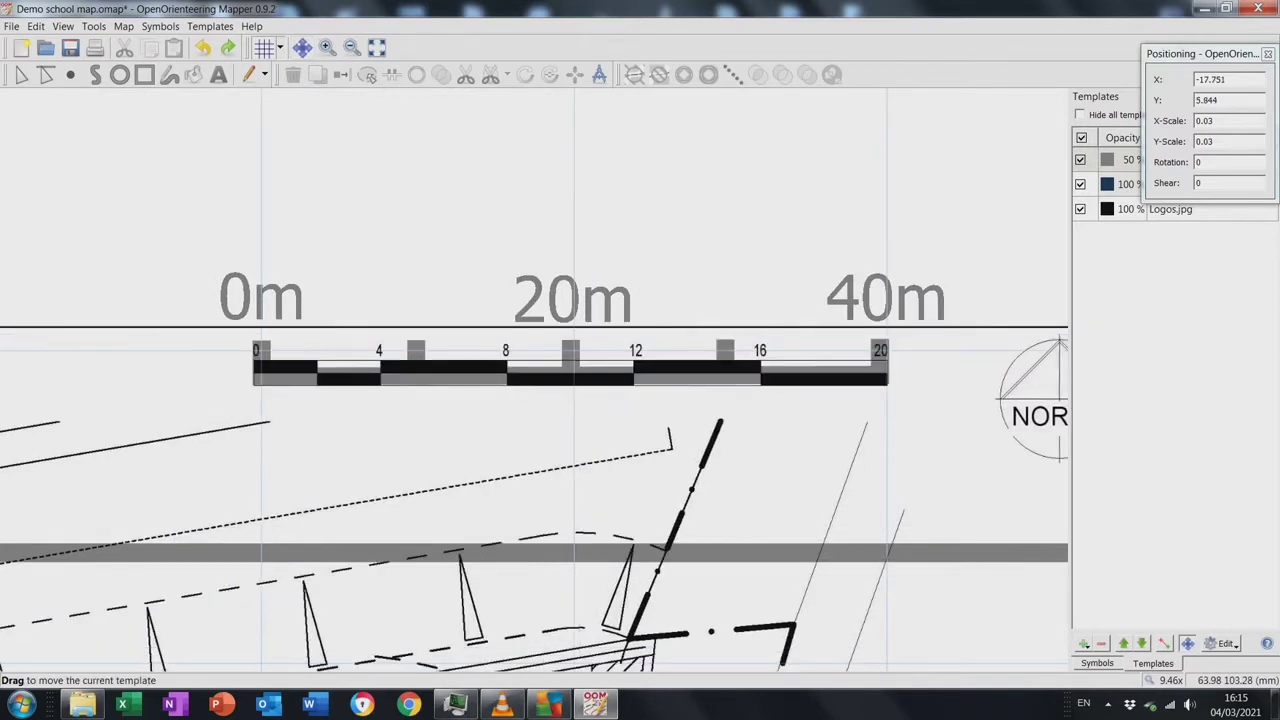
click(1268, 53)
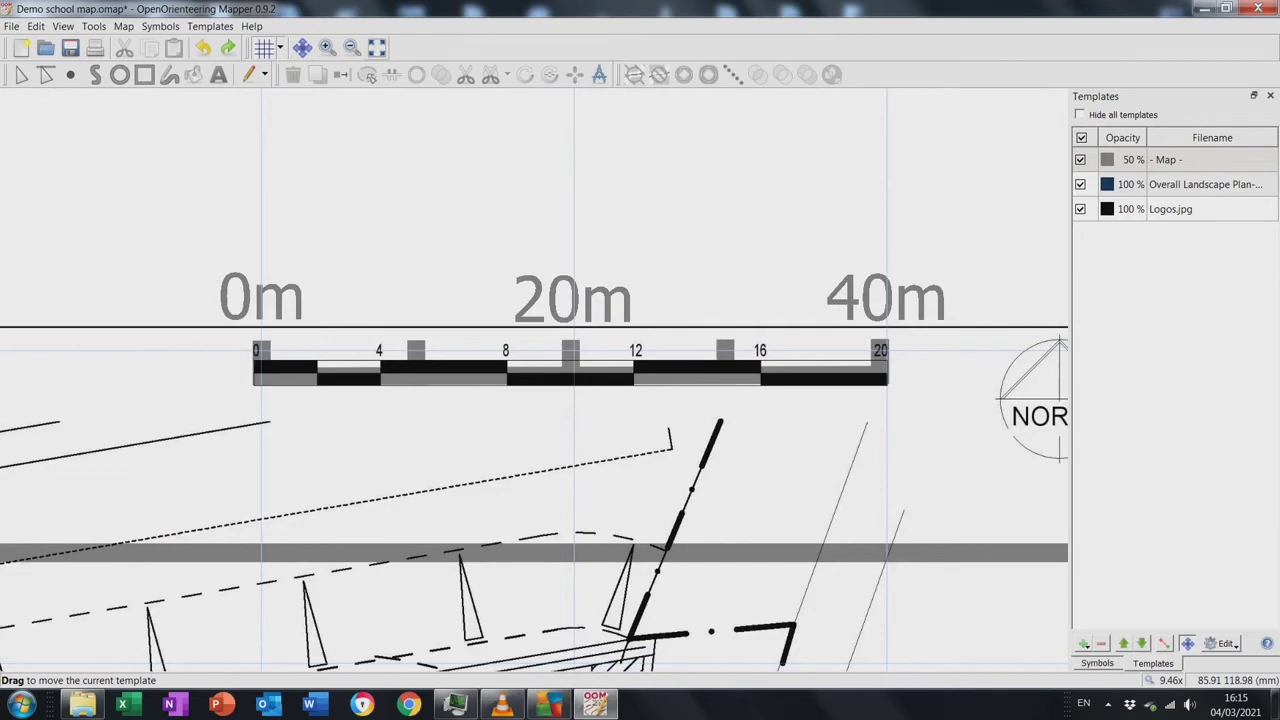
Move the landscape plan template down so the school grounds sit inside the map frame
click(377, 47)
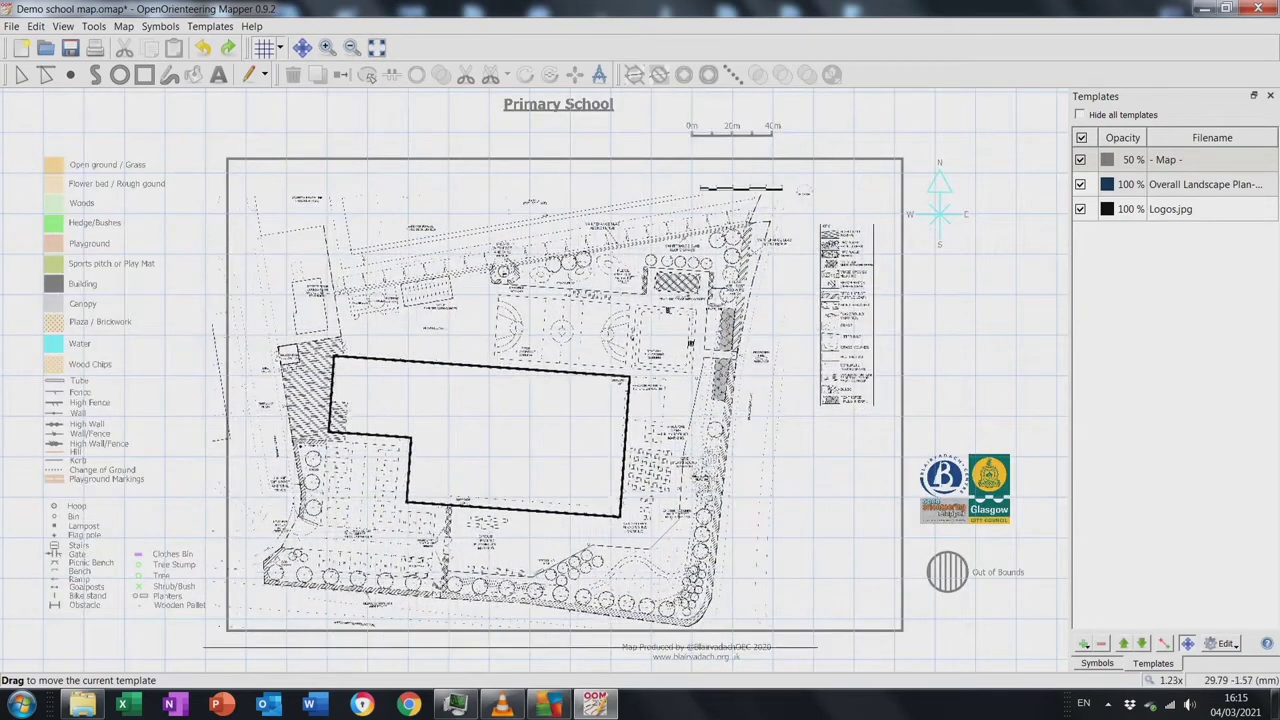
scroll(440, 437, up, 6)
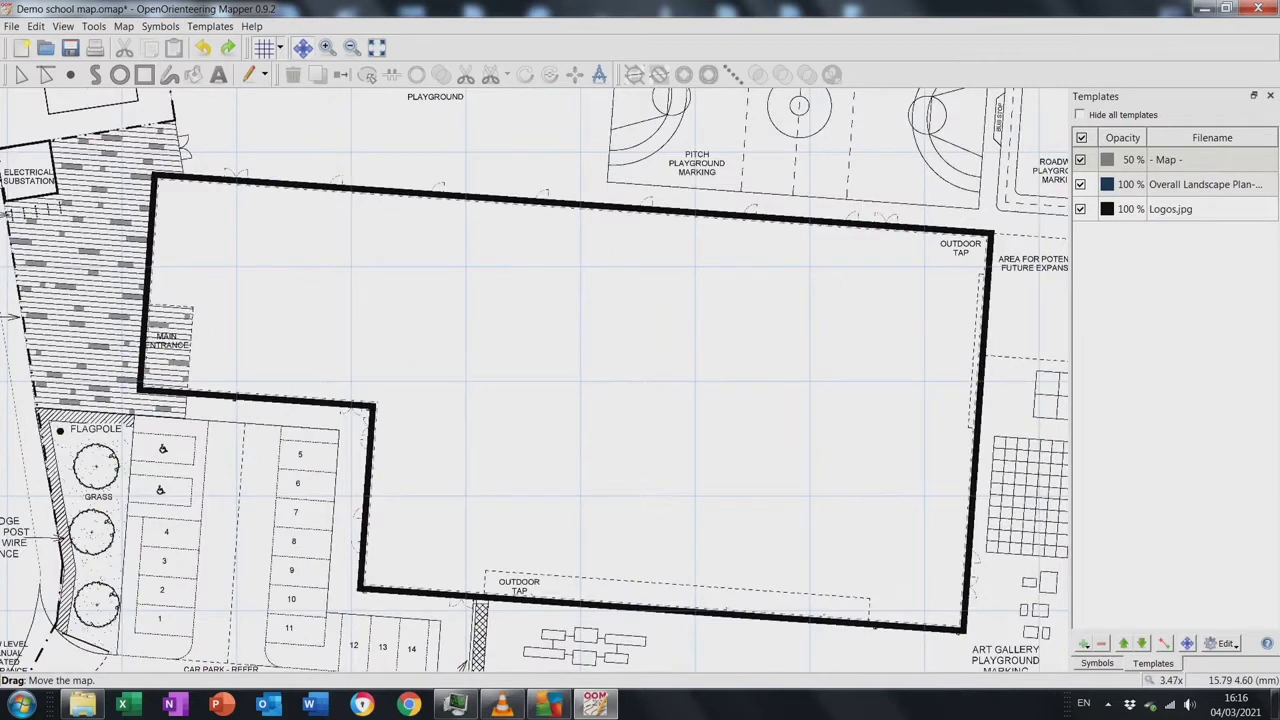
Trace the school building on the landscape plan with the building symbol and rectangle tool, setting all six corners
click(1097, 663)
click(1224, 289)
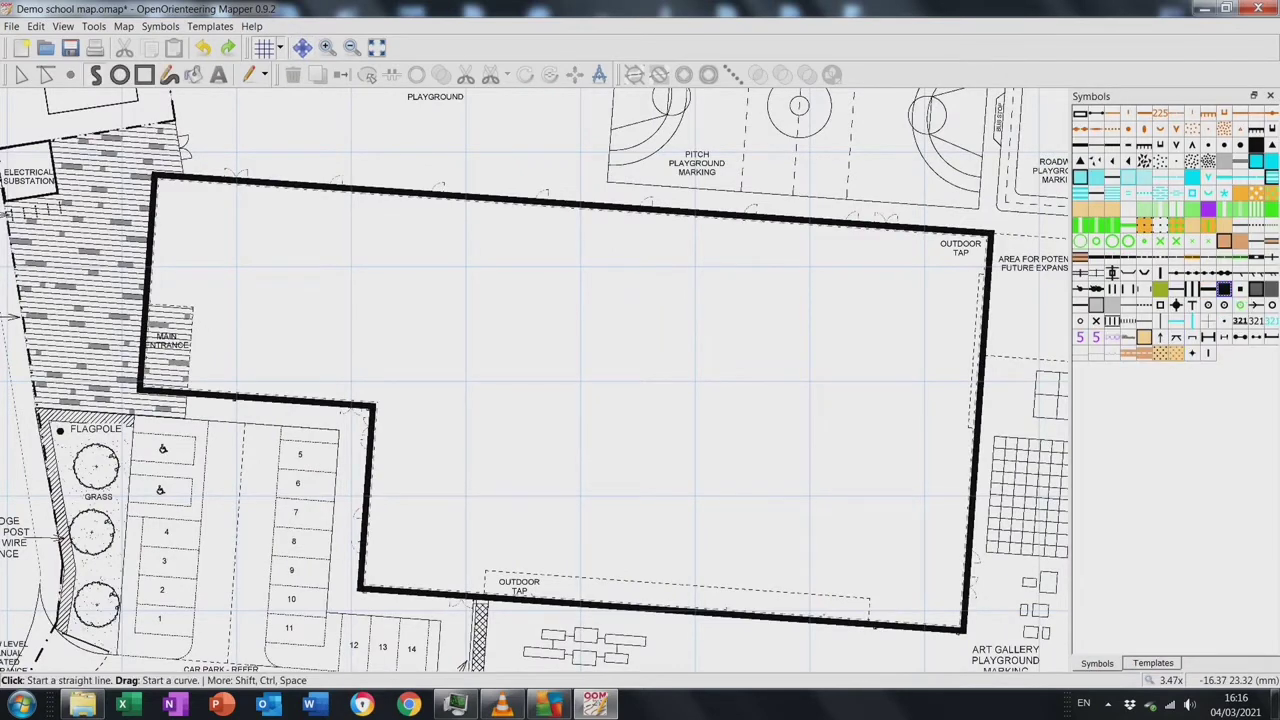
key(ctrl+r)
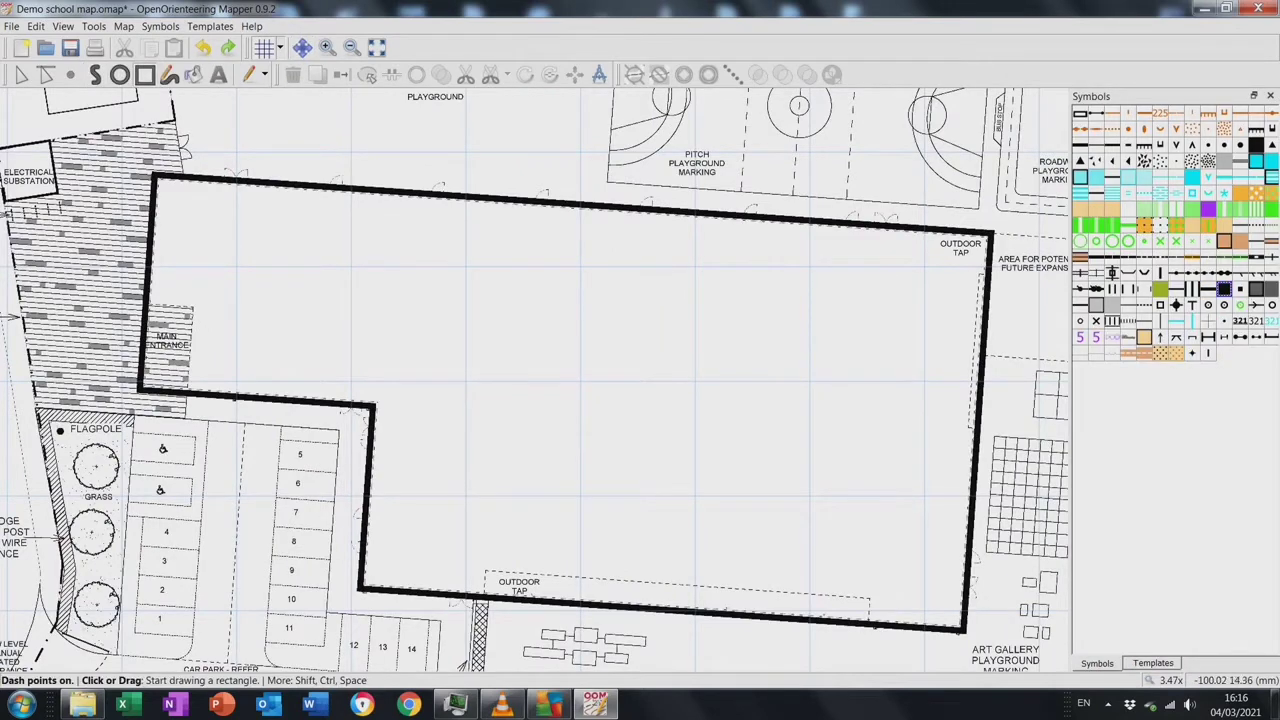
click(155, 178)
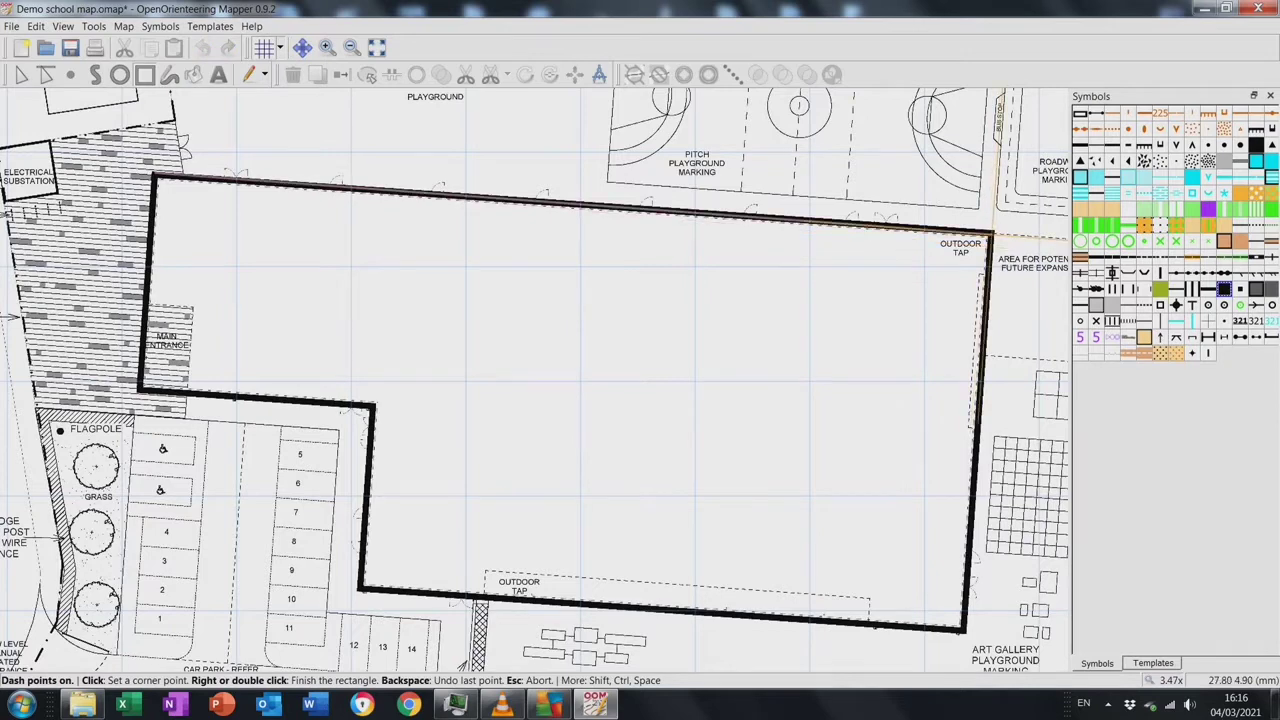
click(990, 235)
click(965, 630)
click(360, 590)
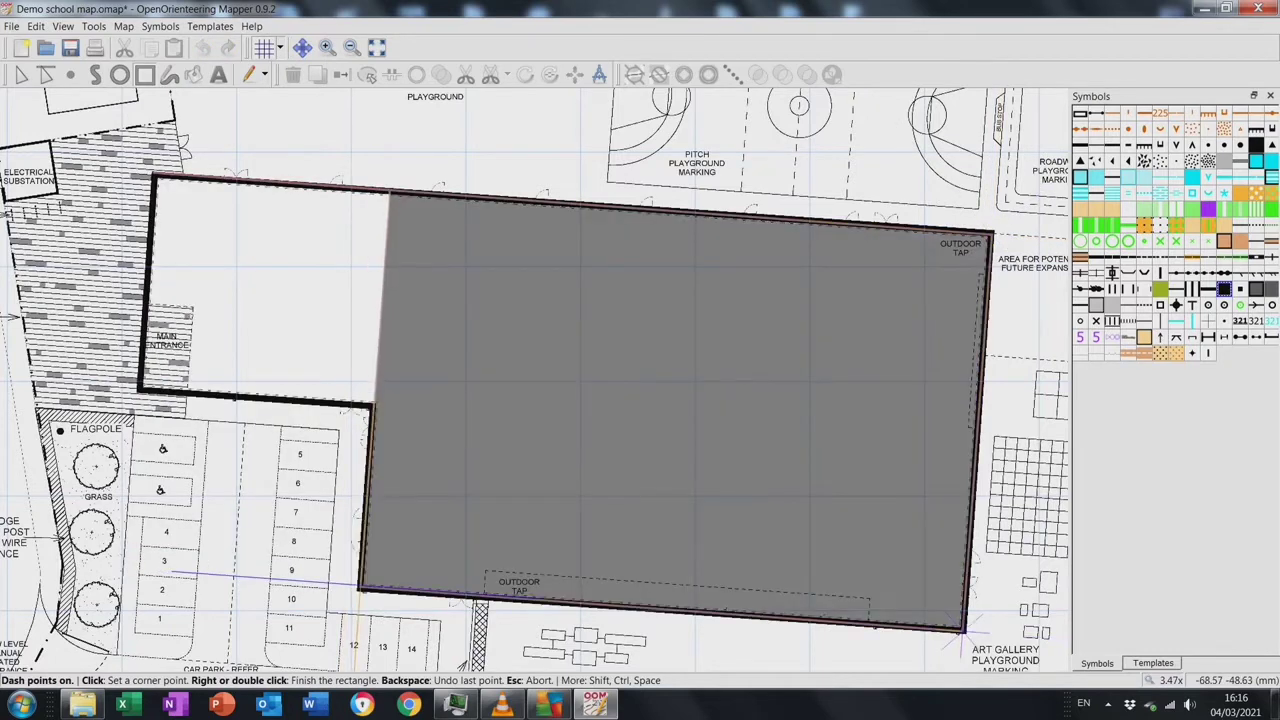
click(370, 405)
double_click(140, 390)
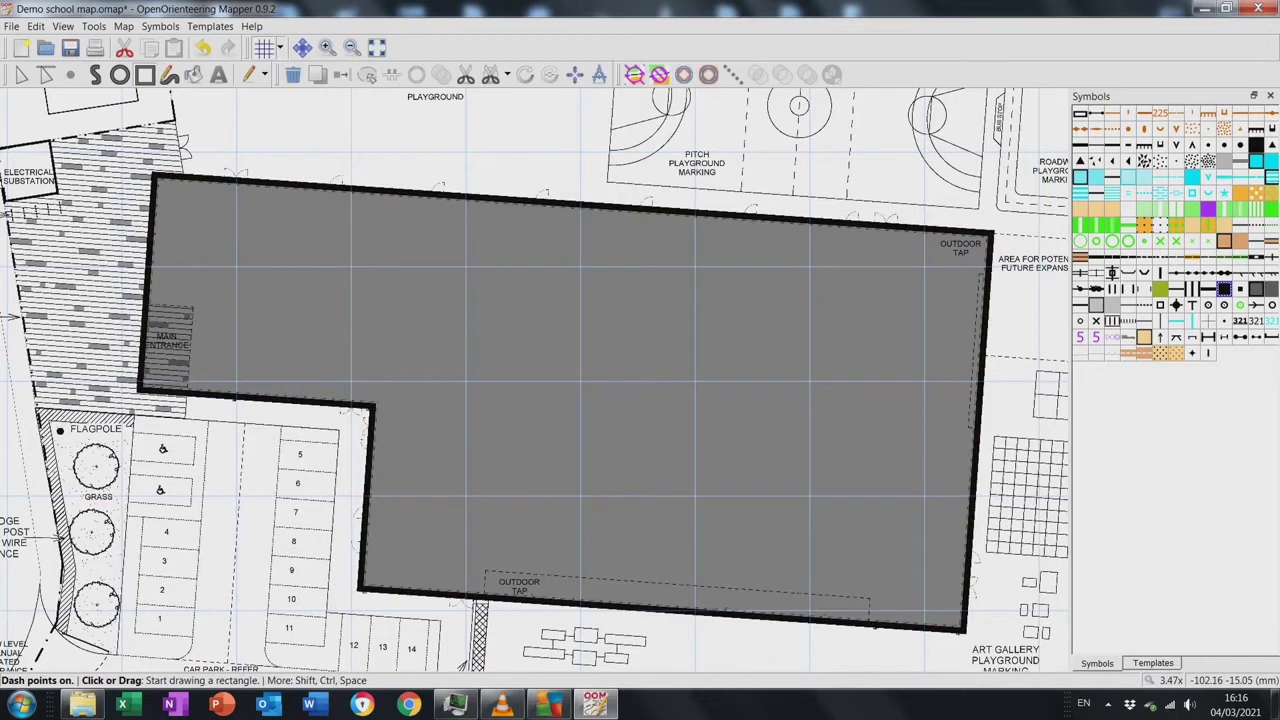
Toggle the landscape plan template's visibility to check the traced building, leaving the plan visible
click(1153, 663)
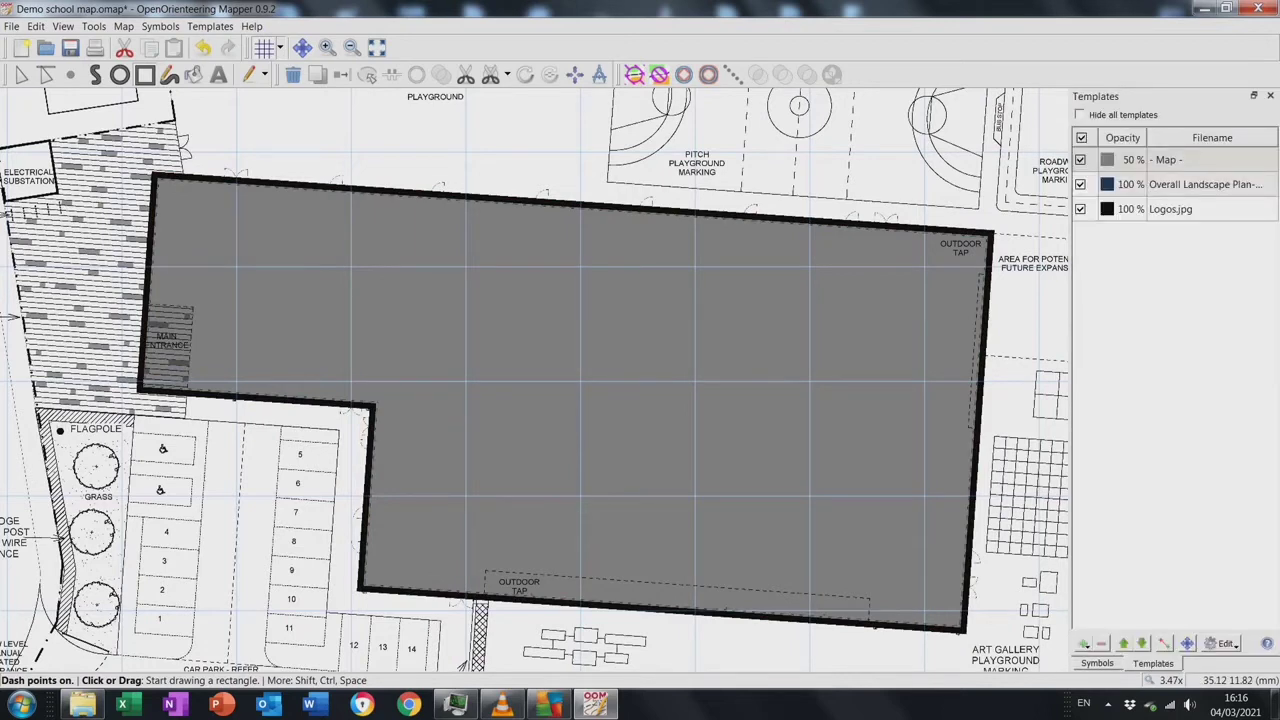
click(1080, 184)
click(1080, 184)
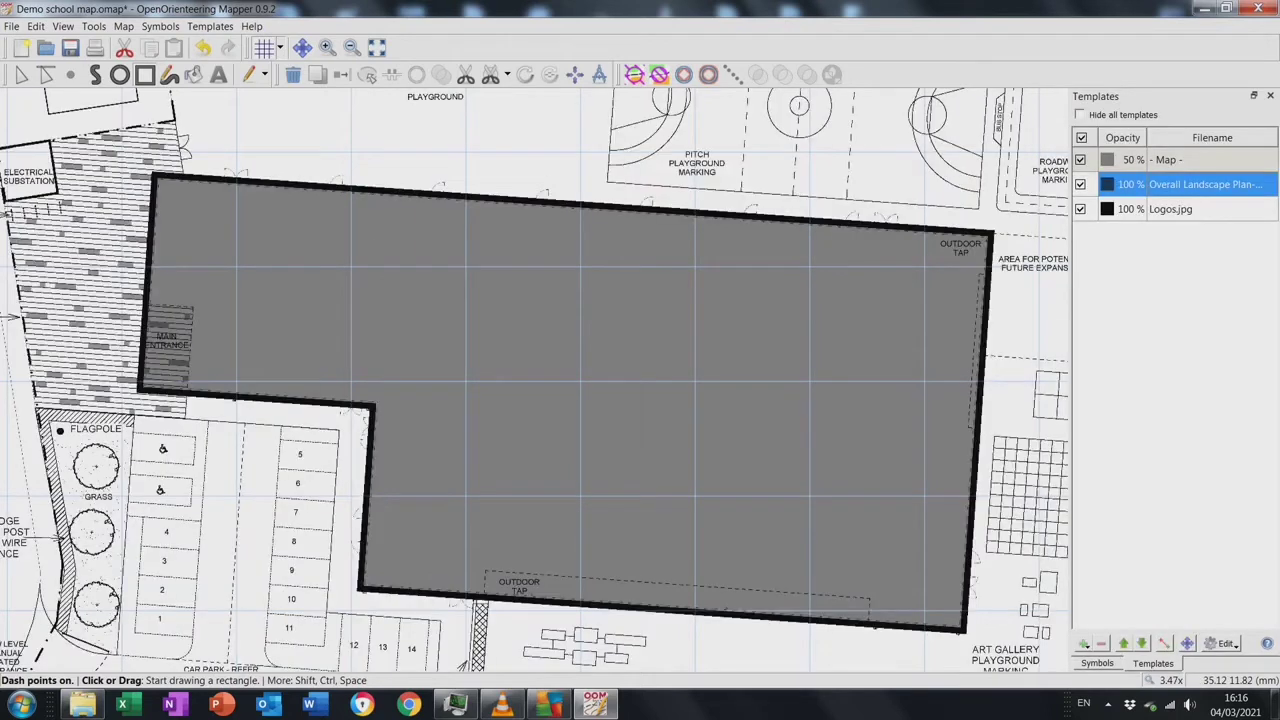
click(1080, 184)
click(1080, 184)
Start tracing the site boundary with a dashed line symbol from the low level gated entrance around the gas meter corner
key(F8)
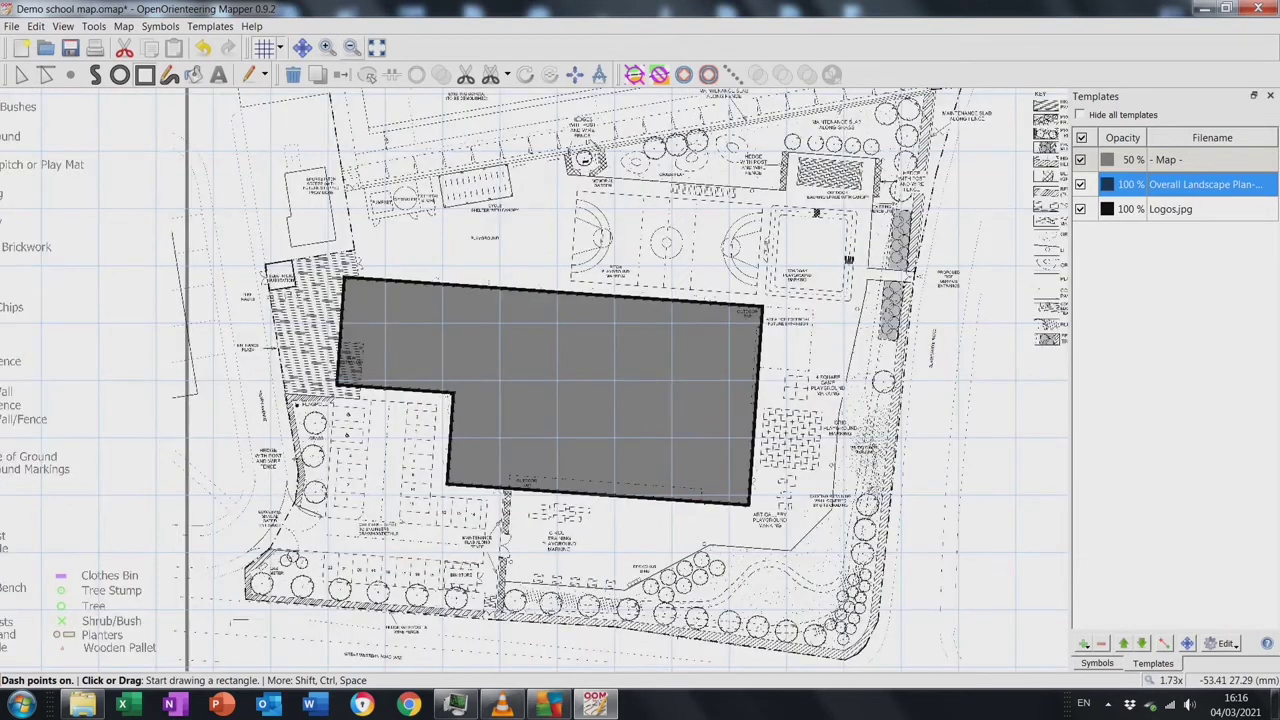
key(F7)
key(F6)
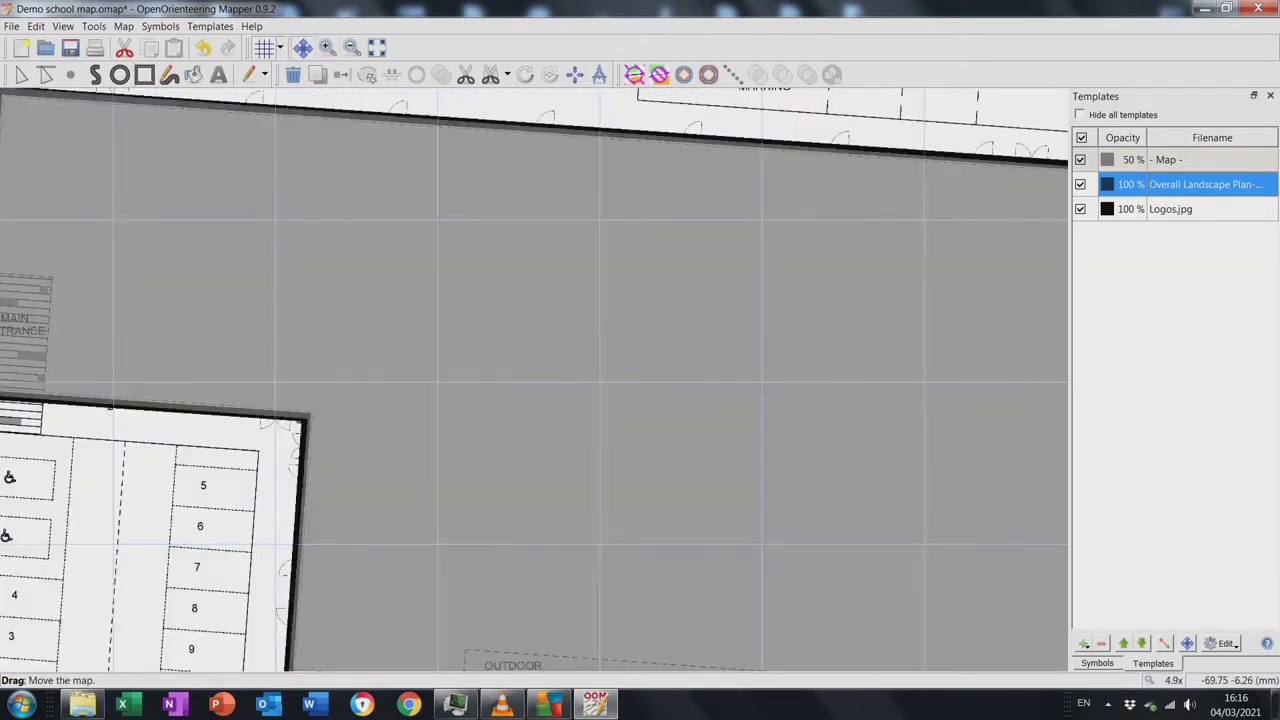
drag(400, 500, 878, 339)
drag(500, 450, 651, 284)
drag(600, 450, 607, 298)
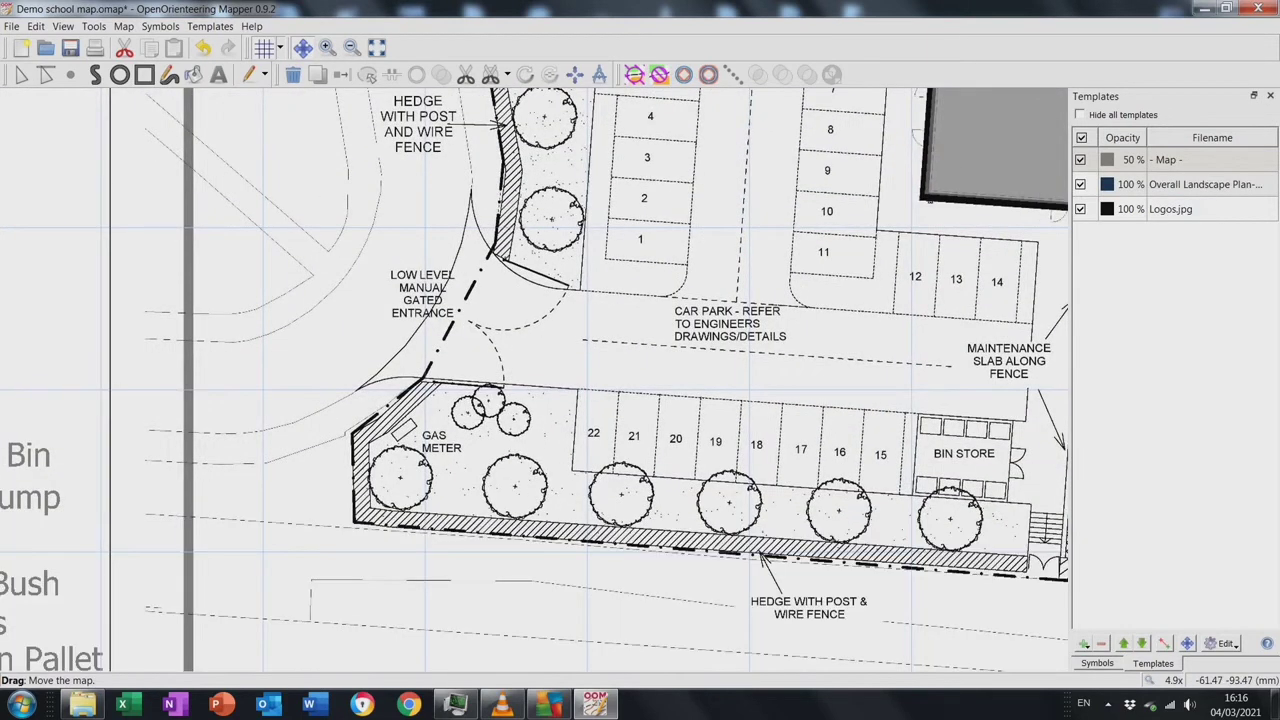
click(1097, 663)
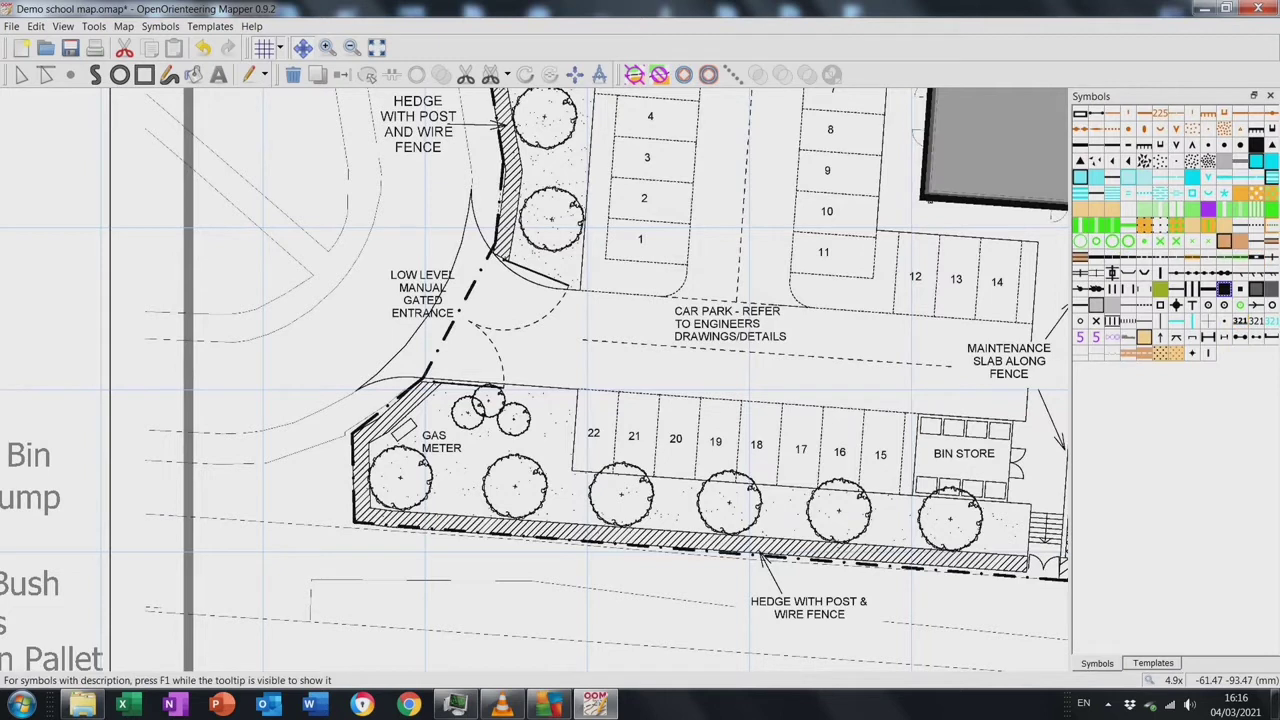
click(1224, 241)
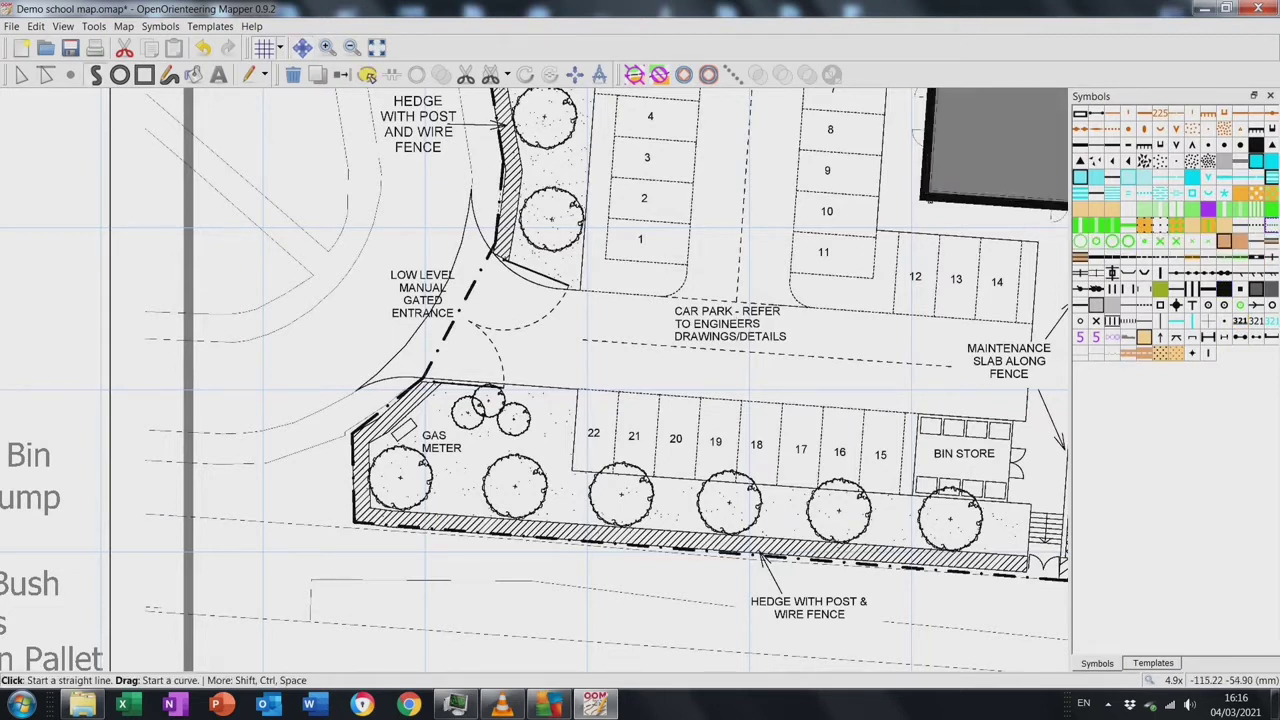
click(489, 256)
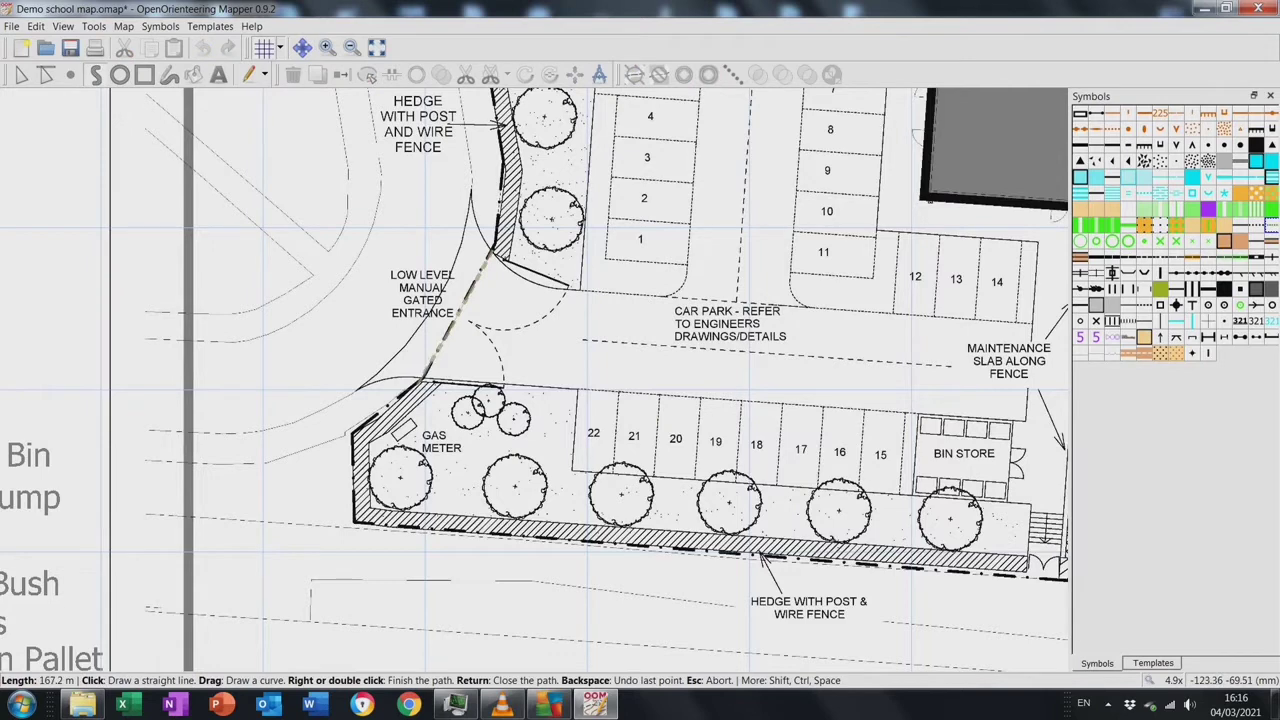
click(420, 382)
click(352, 432)
click(355, 522)
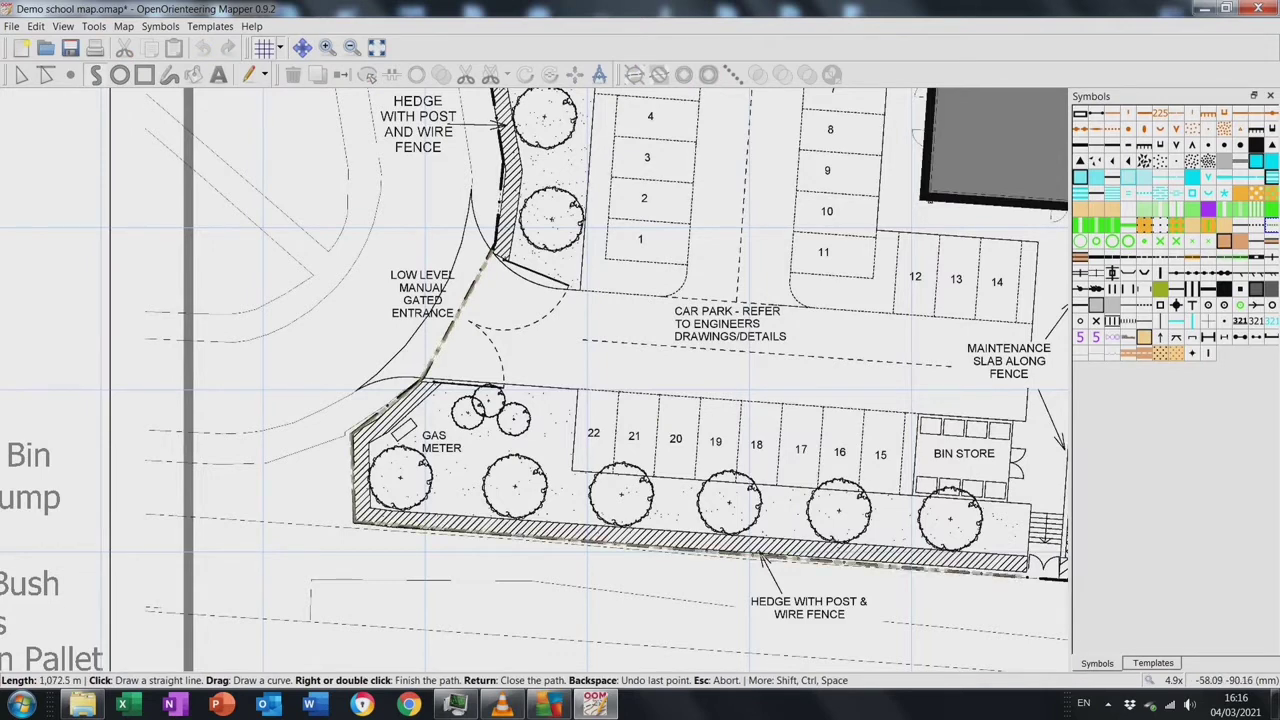
Continue the boundary line along the hedge south of the car park and playground, around the plan's rounded southeast corner
key(Right)
key(Right)
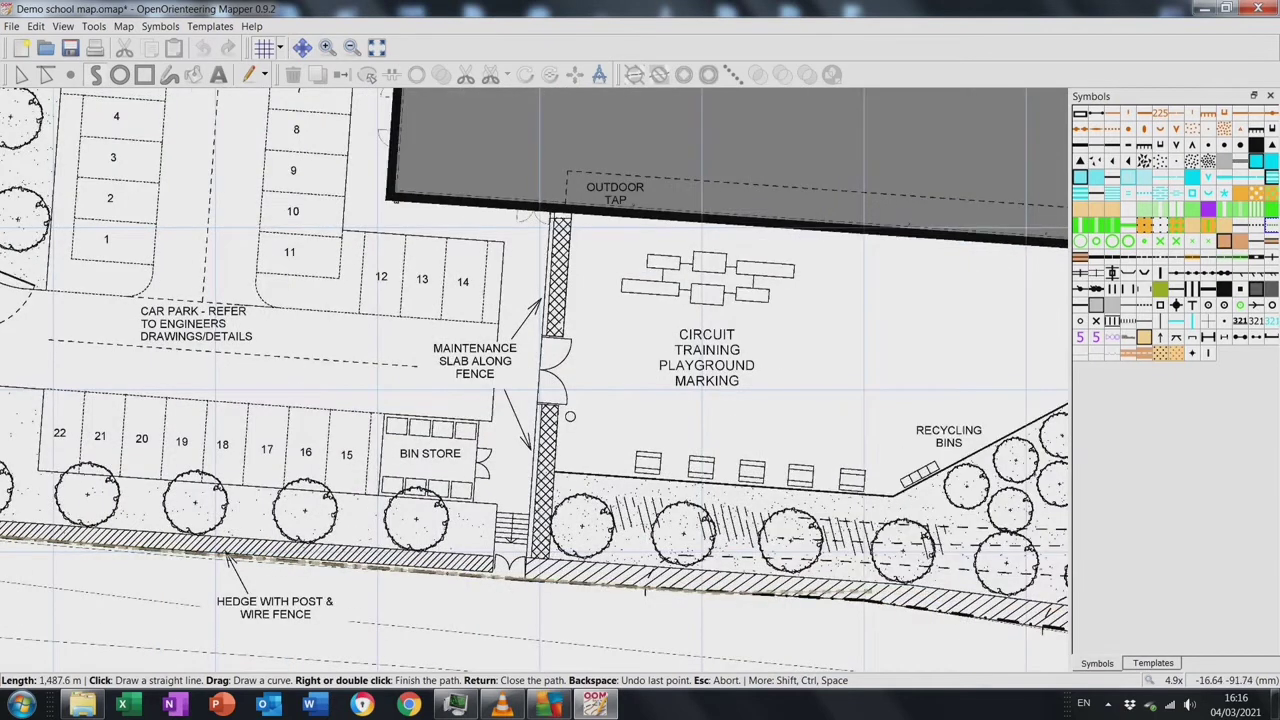
key(Right)
key(Down)
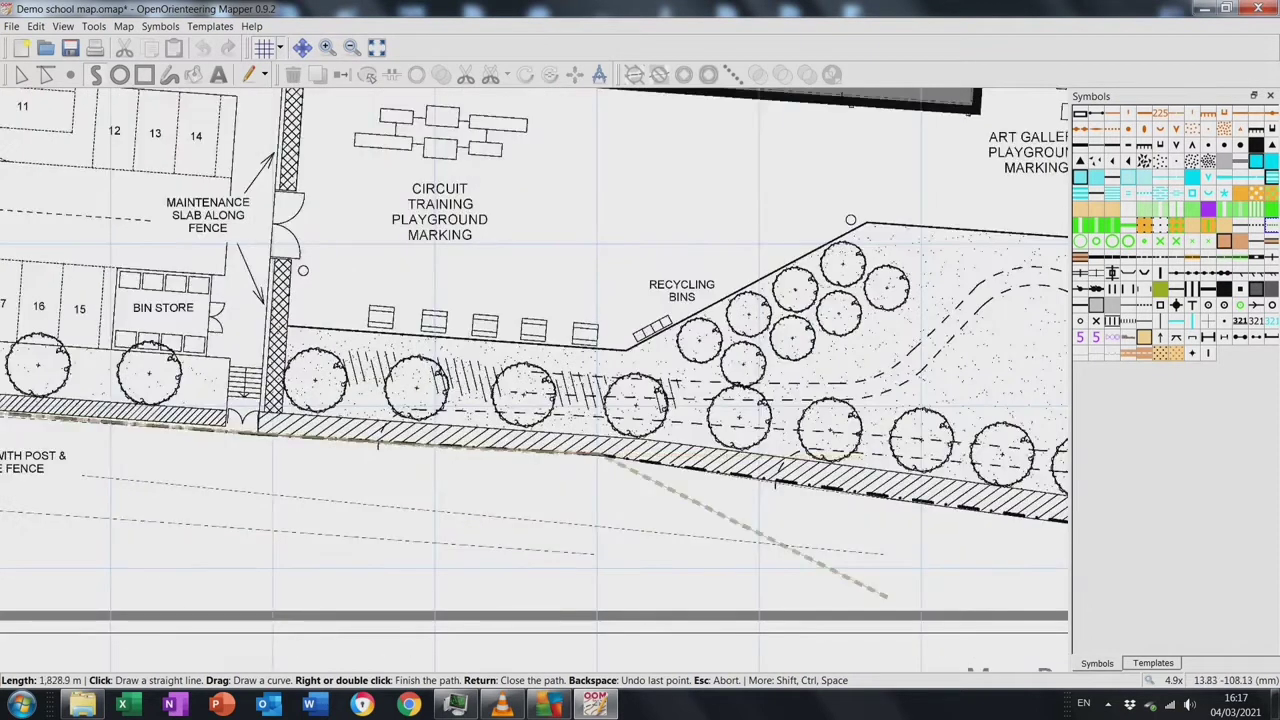
key(Right)
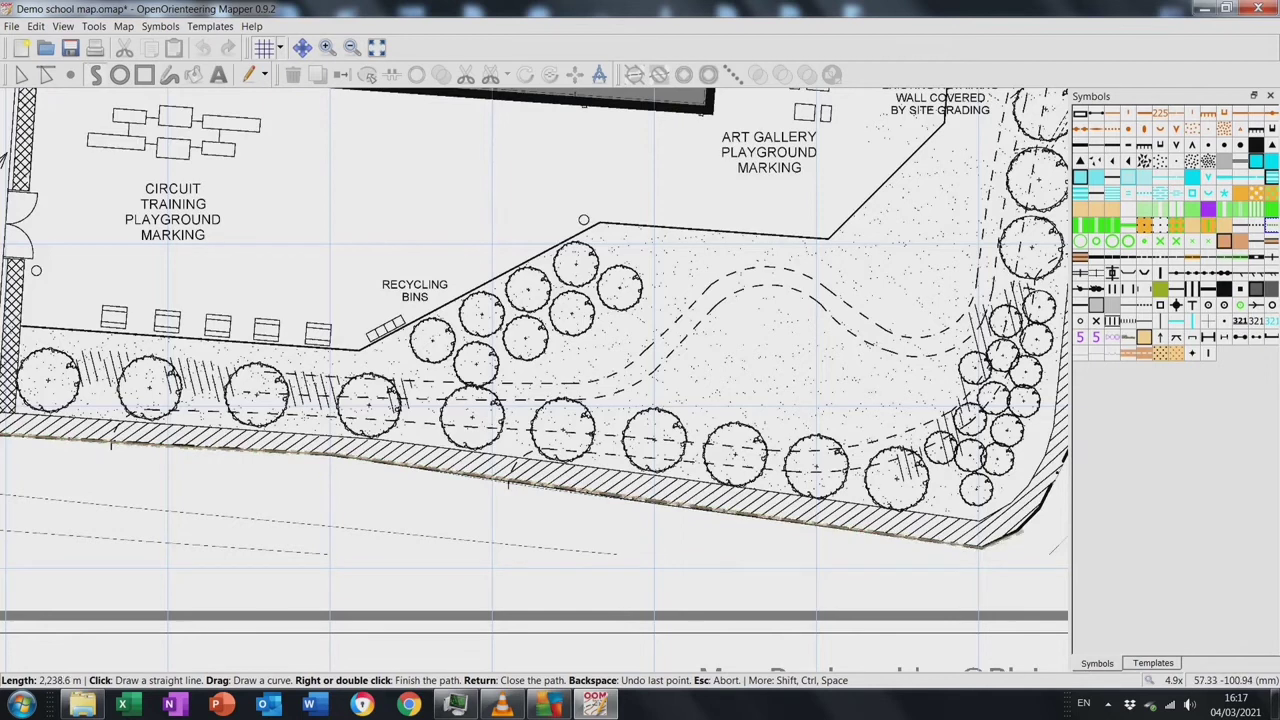
key(Right)
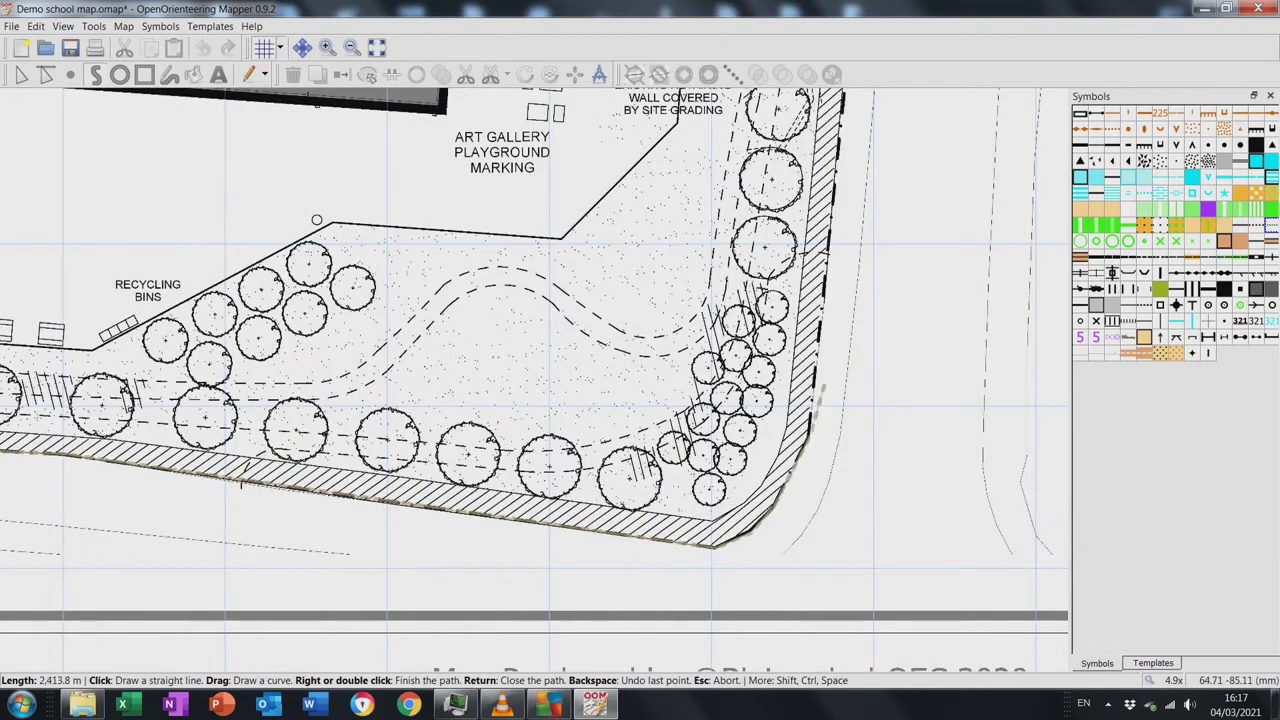
Extend the boundary line up the eastern hedge beside the wildflower meadow and past the proposed fire service entrance
key(Up)
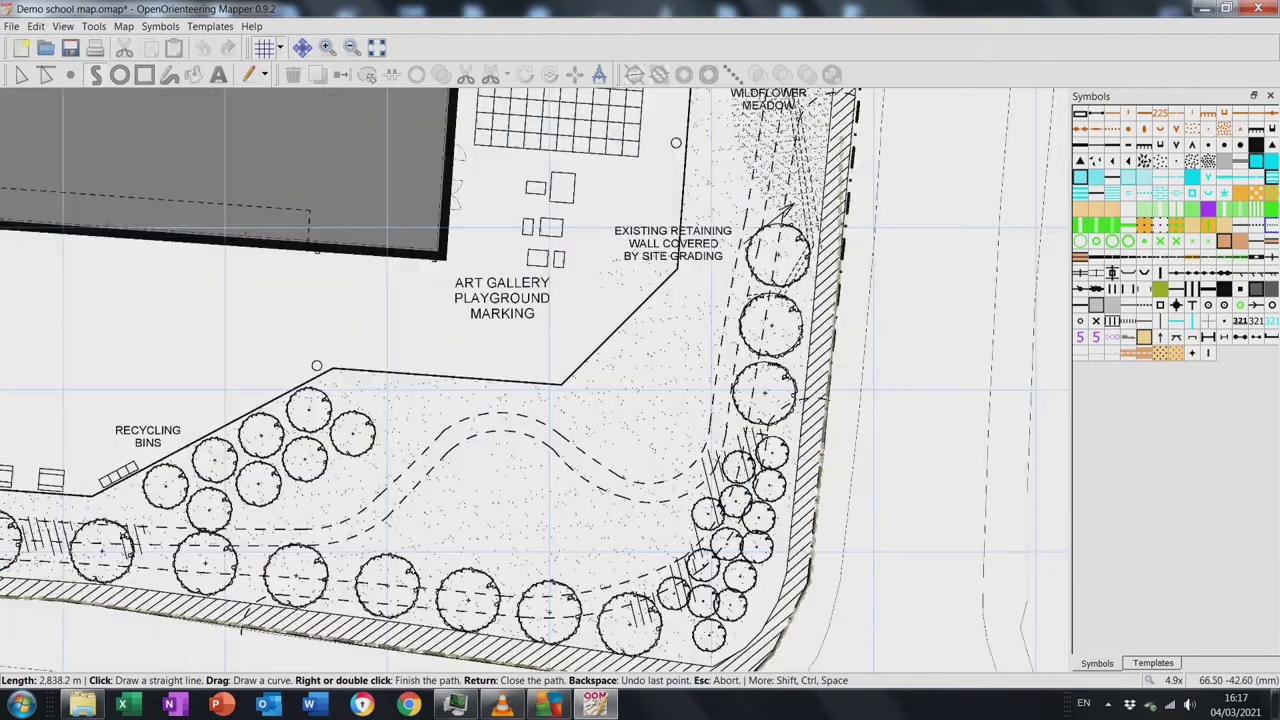
key(Up)
key(Up)
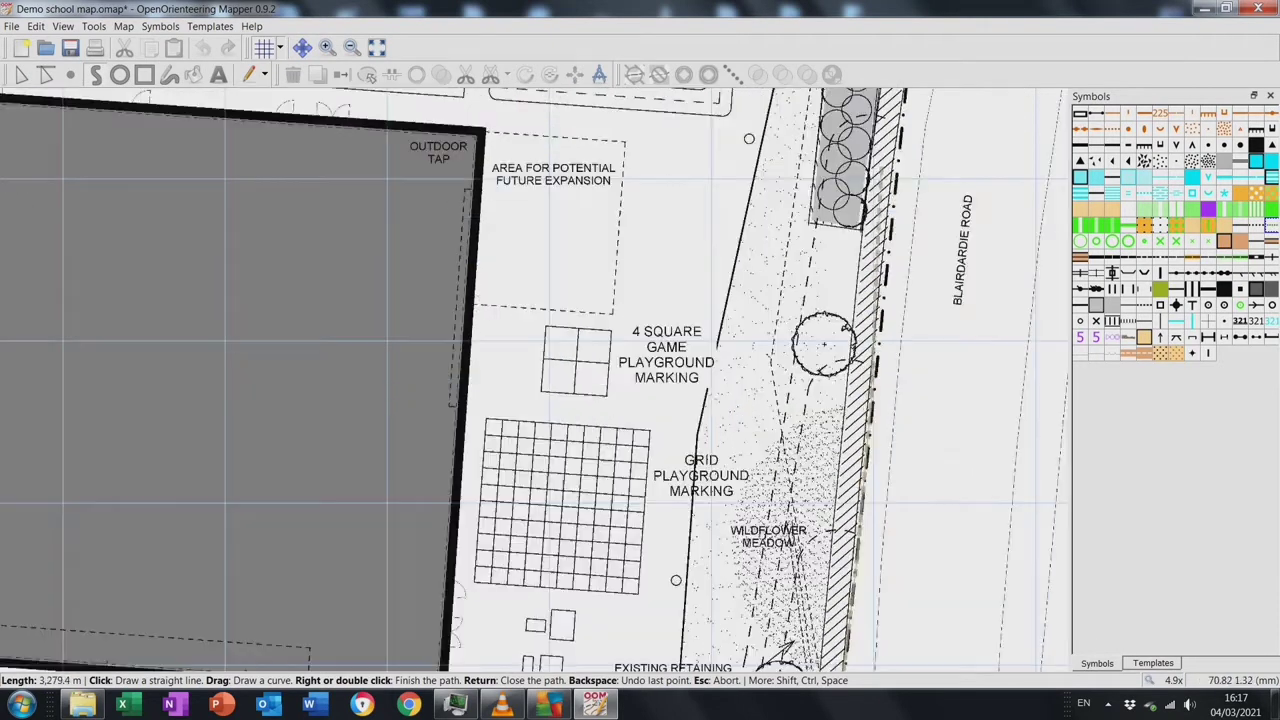
key(Up)
key(Up)
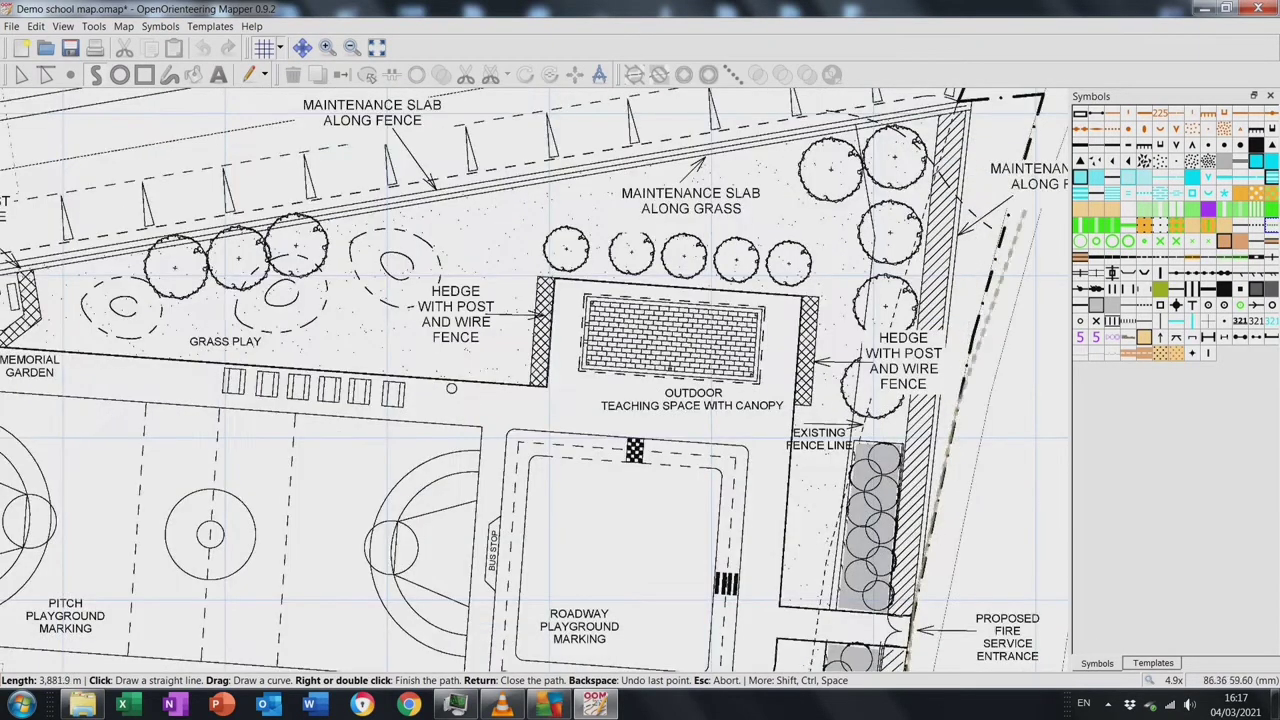
Carry the boundary line along the northern maintenance slab past the cycle shelter to the sports pitch access, turning towards the substation
key(Up)
key(Left)
key(Left)
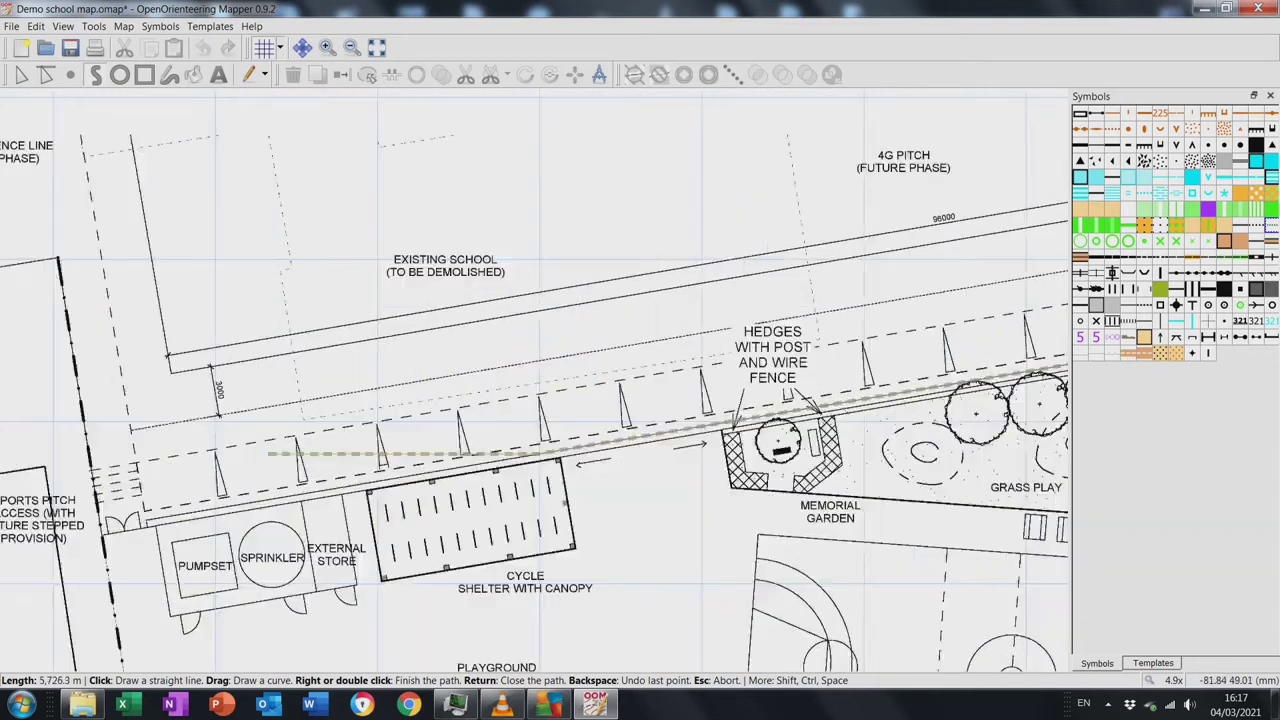
key(Left)
key(Down)
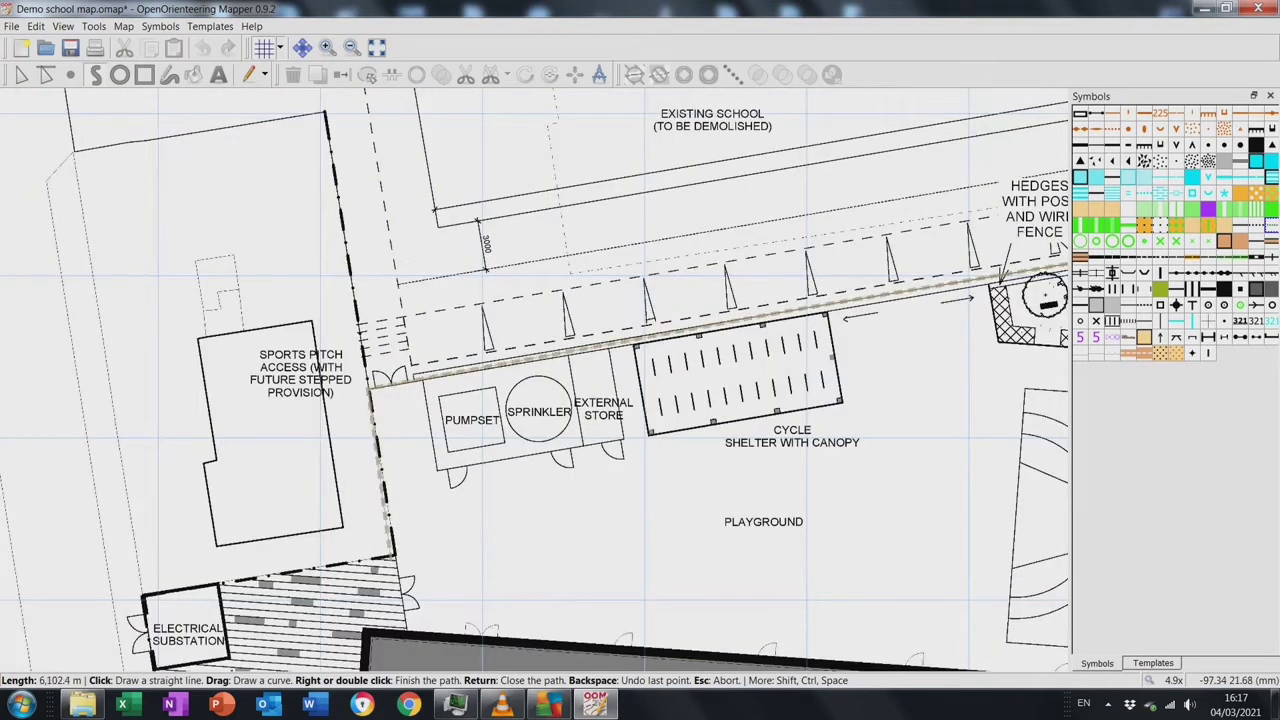
Follow the entrance plaza and Kearn Avenue hedge with the boundary line and close the path at the gated entrance
key(Down)
key(Down)
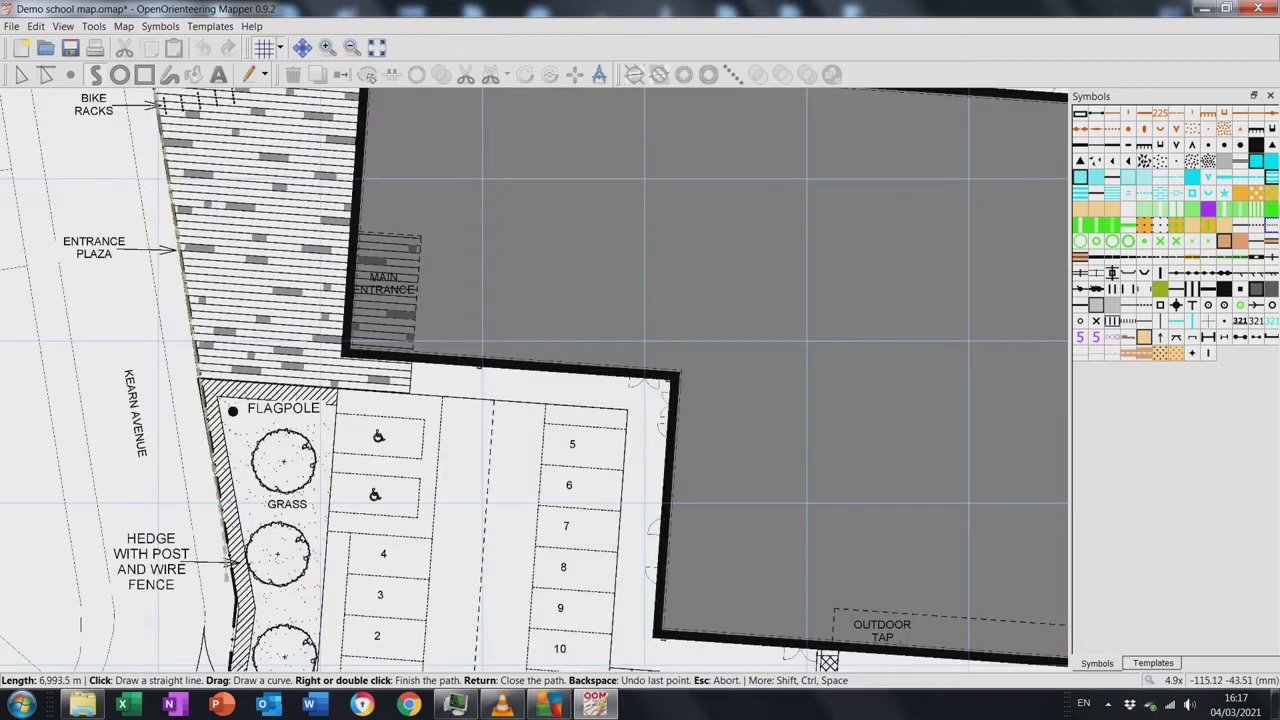
key(Down)
key(Left)
key(Return)
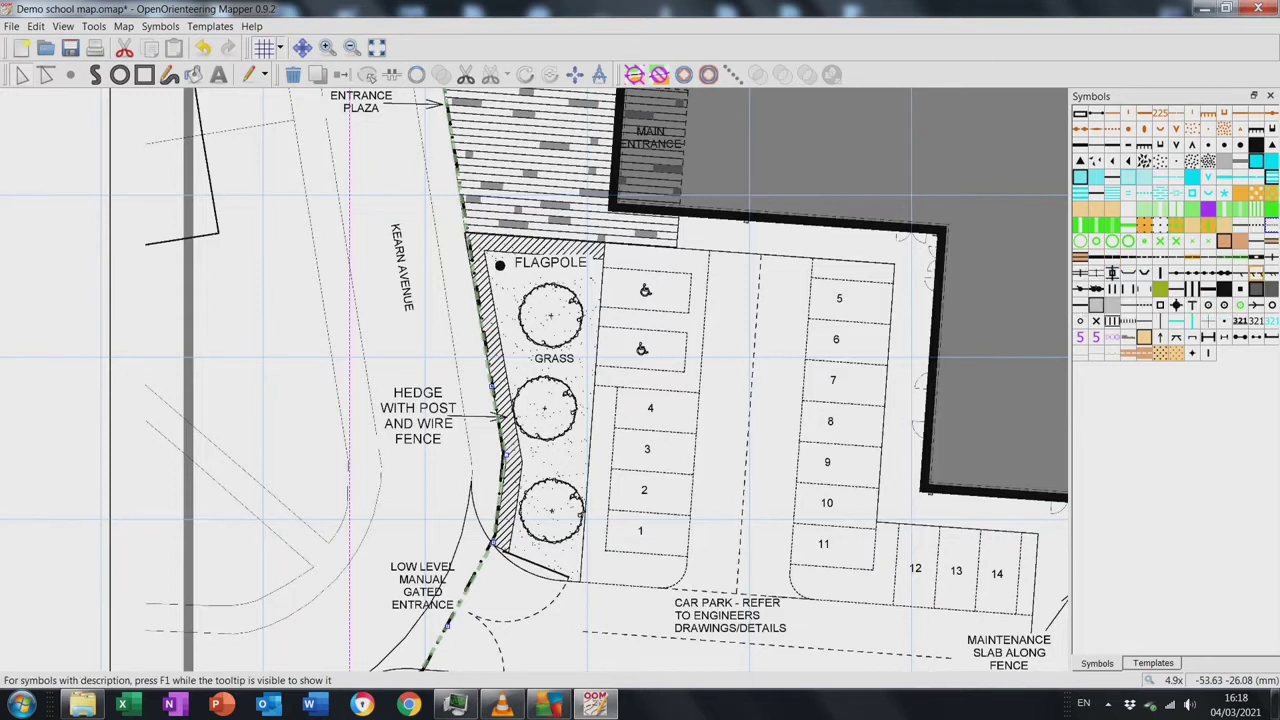
Draw a dotted line along the entrance plaza's southern edge from the boundary and up to the school building
click(1136, 228)
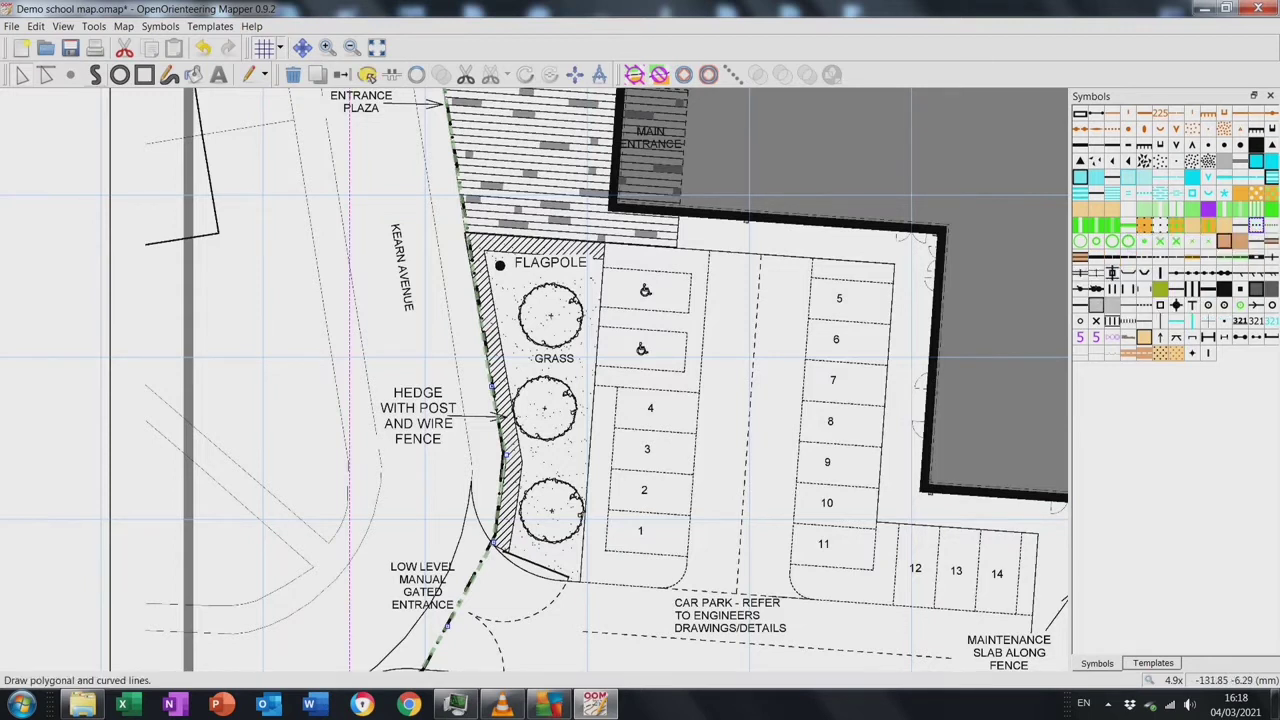
click(95, 74)
click(470, 236)
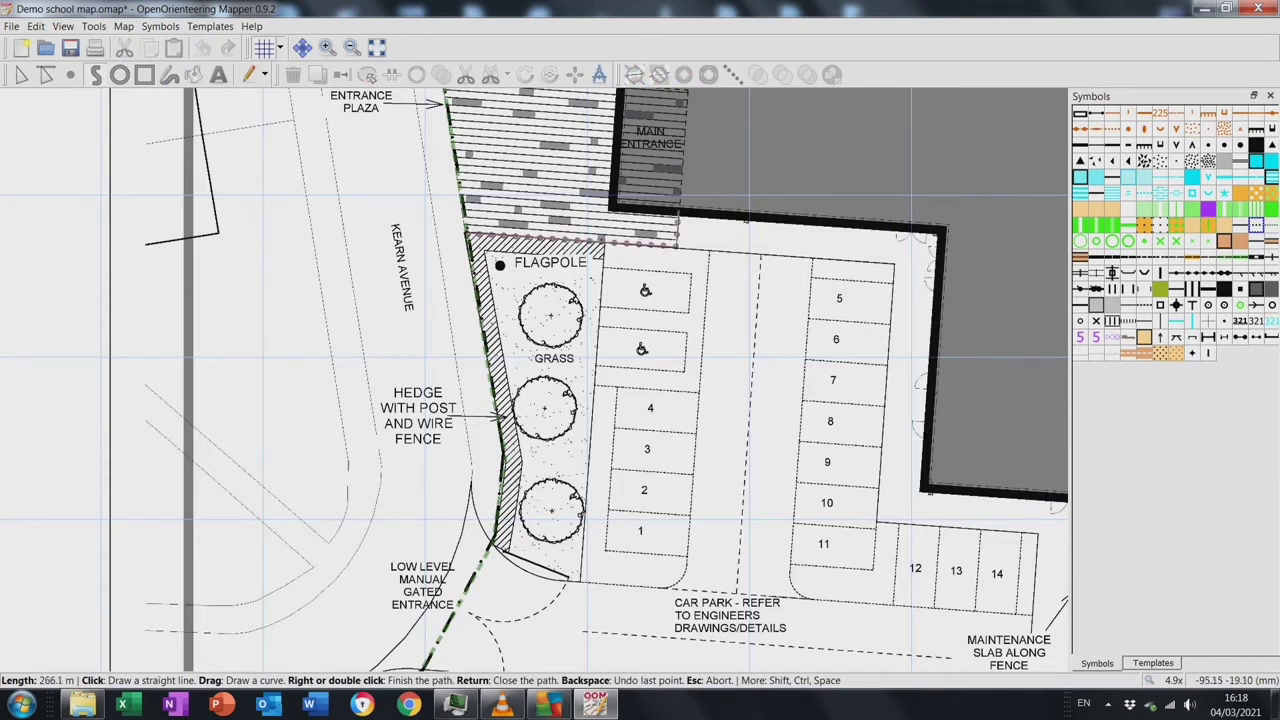
right_click(678, 243)
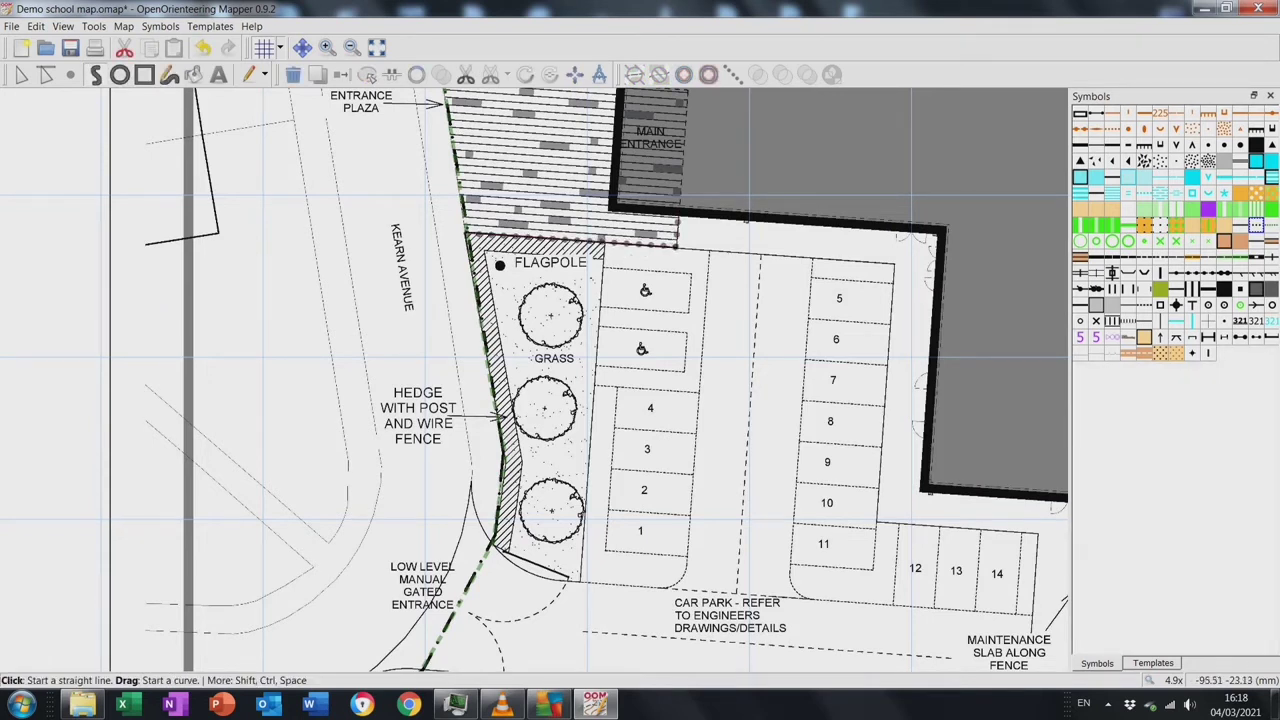
Draw a dotted line along the hedge's inner edge, from the plaza edge past the flagpole to the gated entrance
click(604, 244)
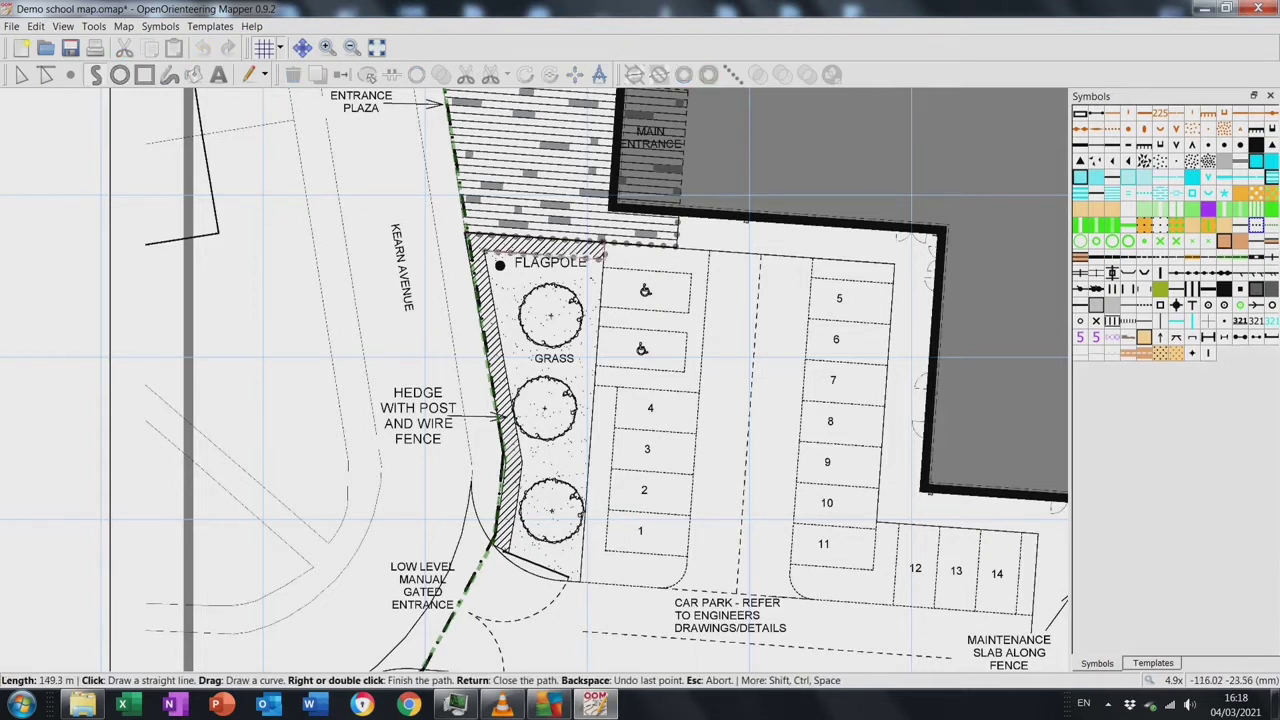
click(489, 254)
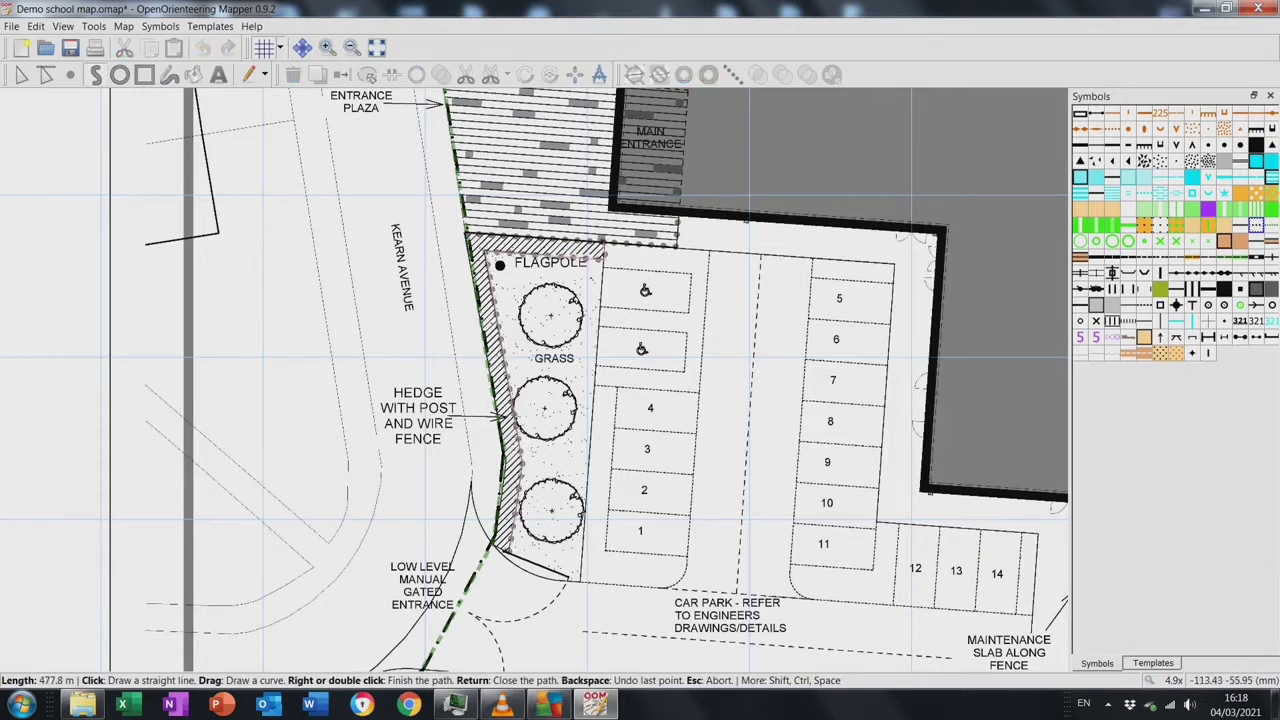
click(503, 548)
right_click(505, 550)
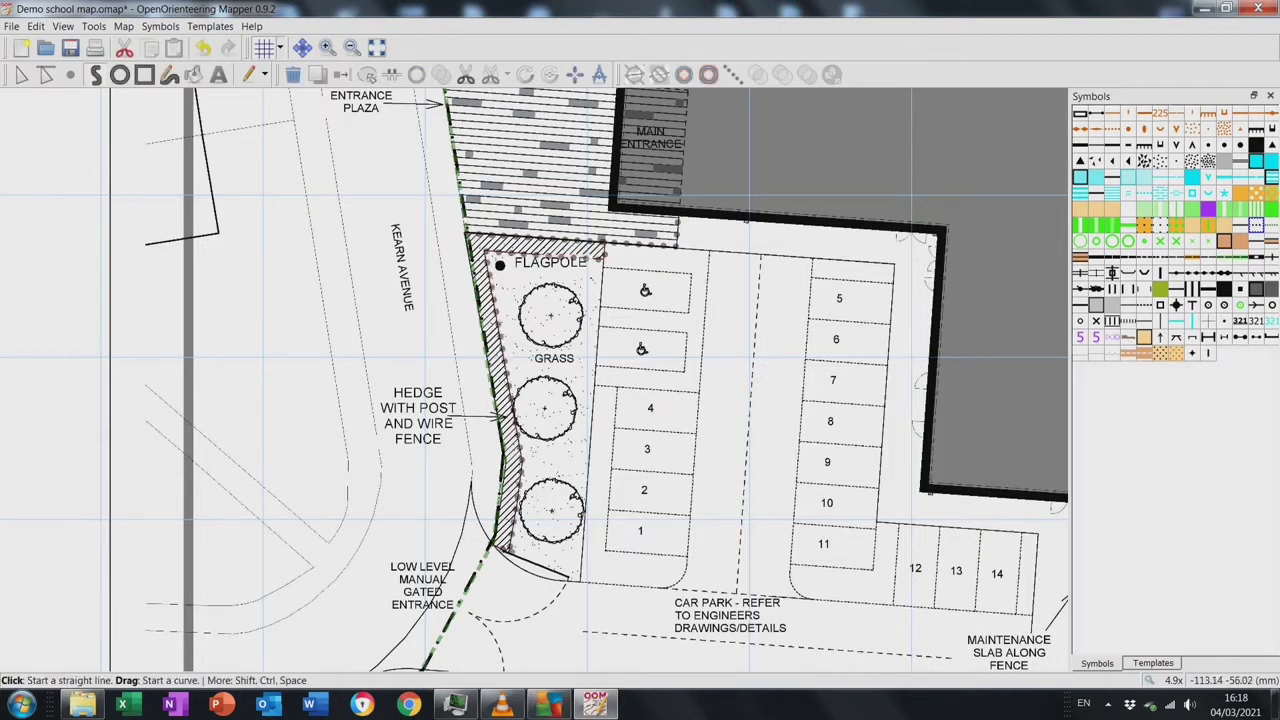
click(505, 550)
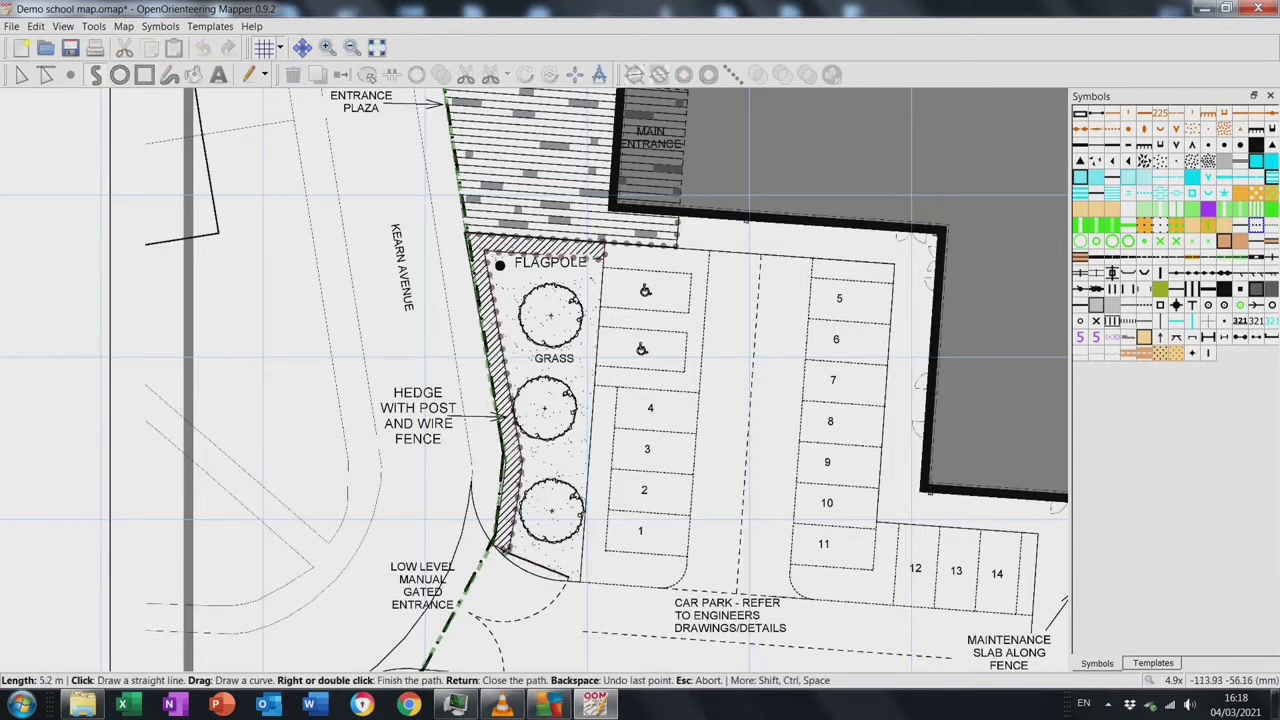
right_click(568, 578)
click(568, 578)
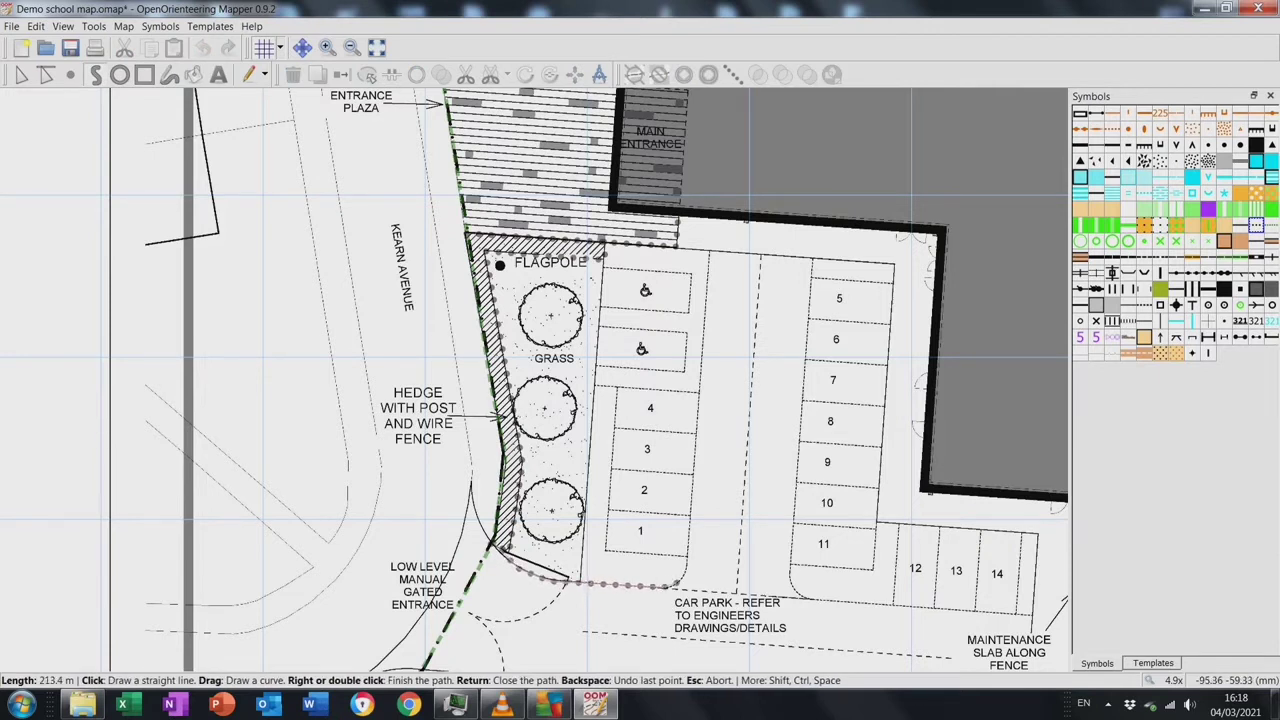
click(685, 568)
click(606, 550)
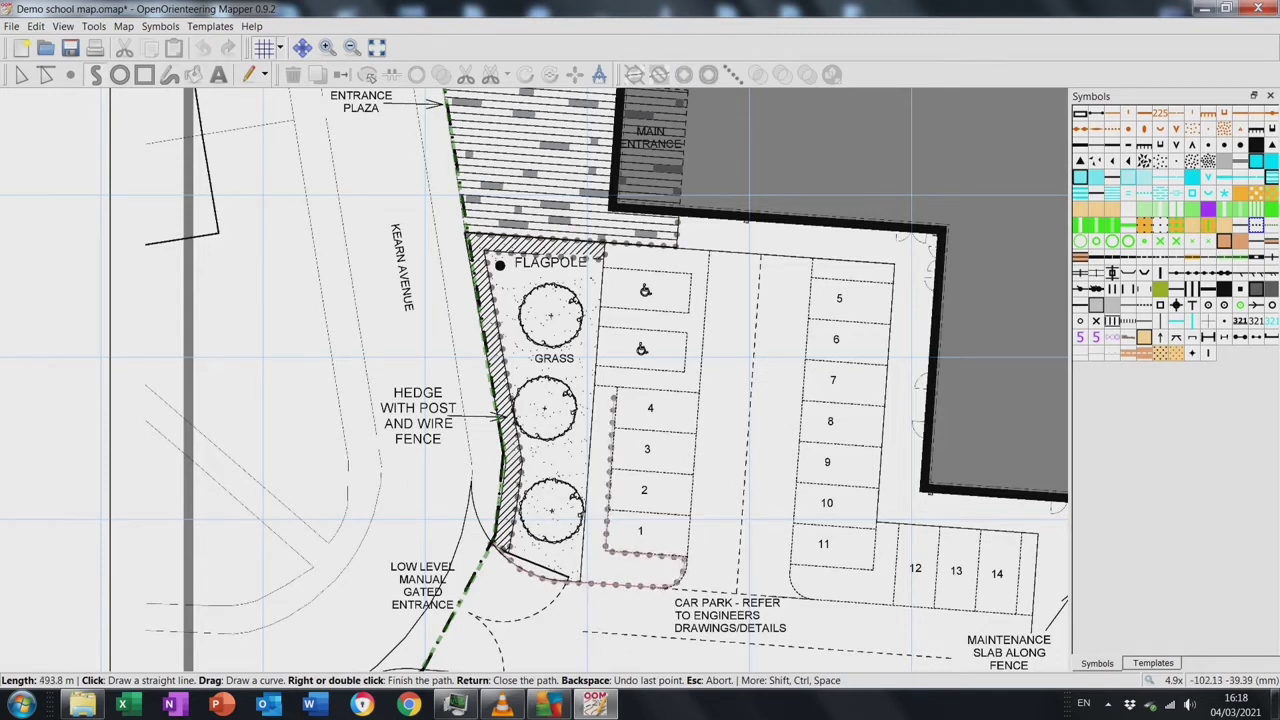
click(617, 387)
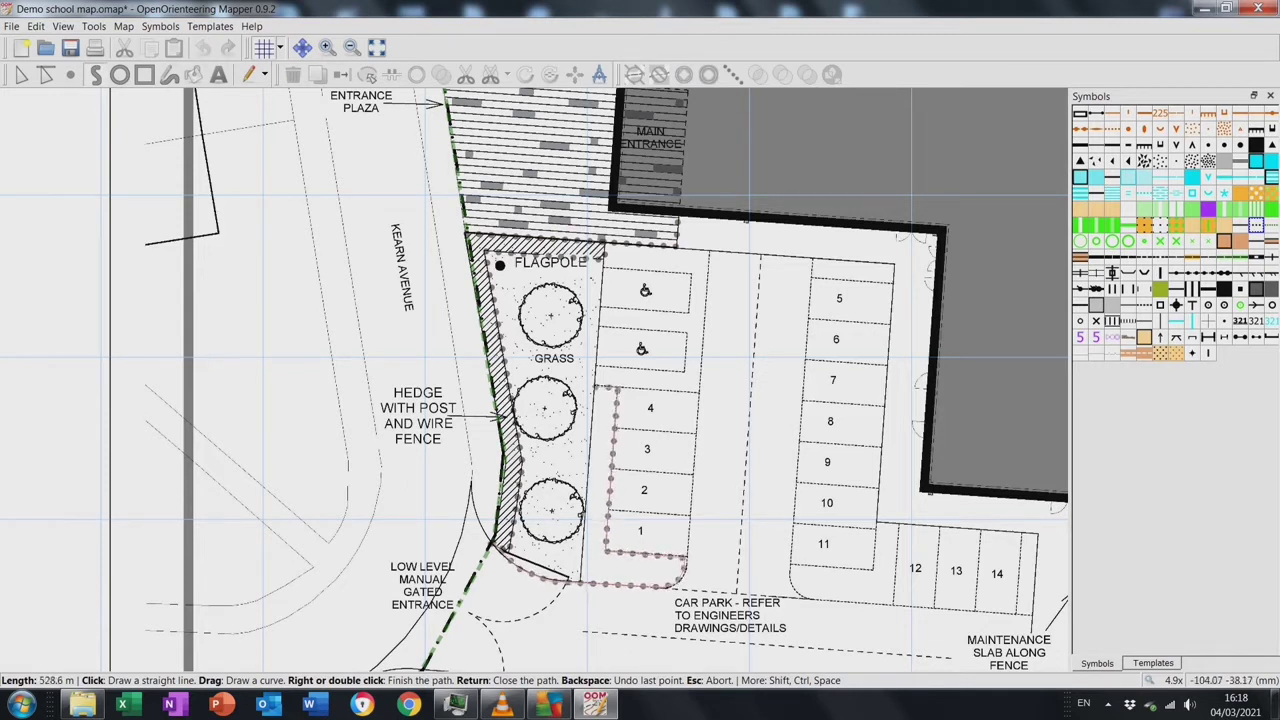
key(Return)
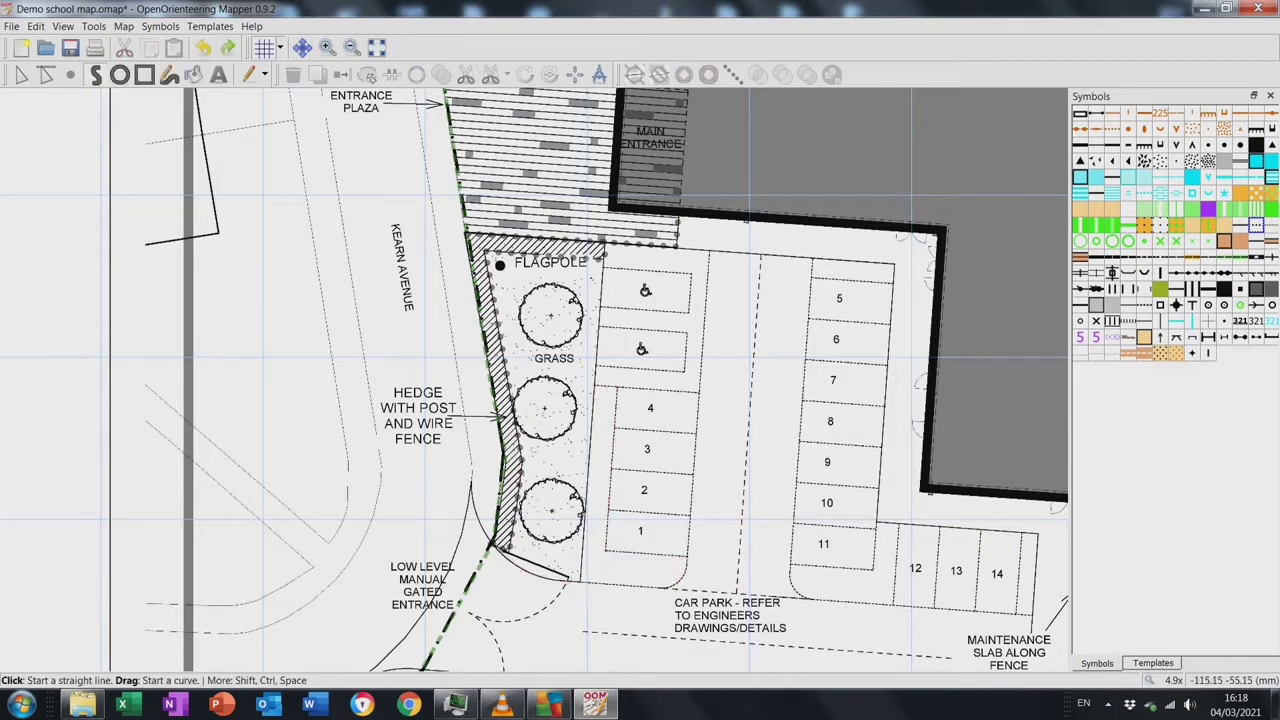
Draw a dotted line from the hedge's southern end around the grass strip's curved end and along its car park side to the plaza edge
click(500, 553)
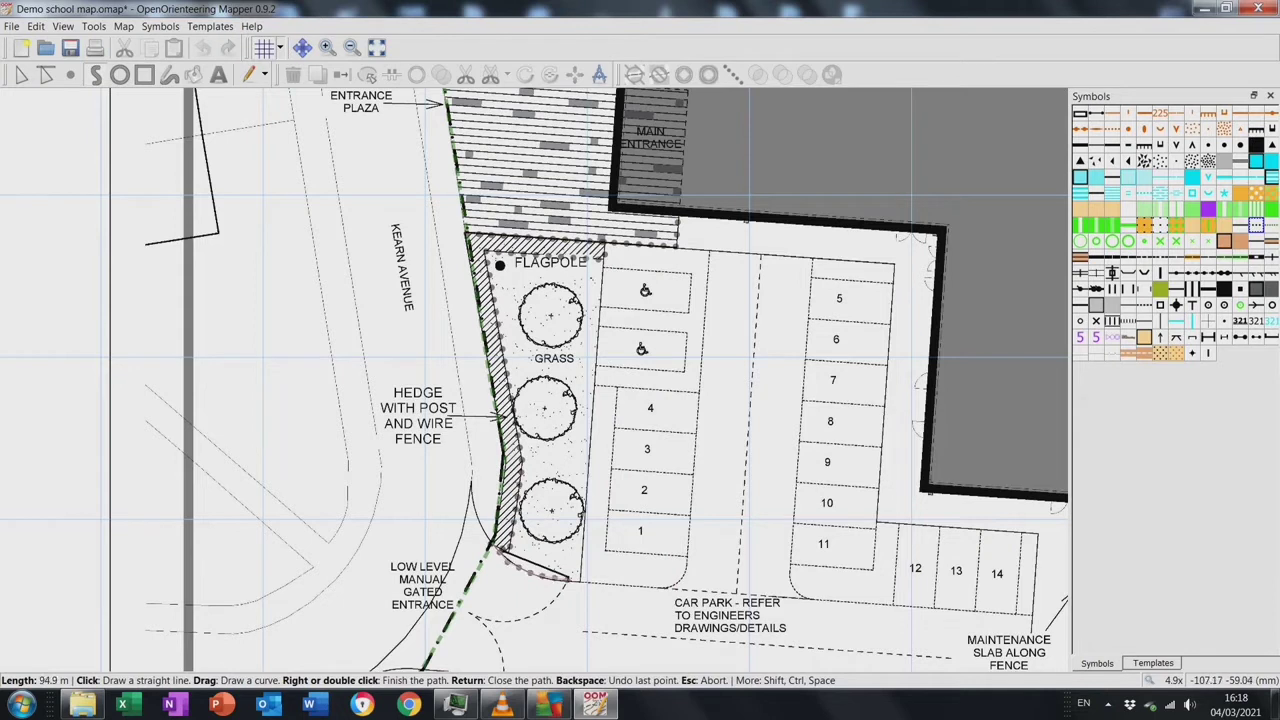
click(575, 580)
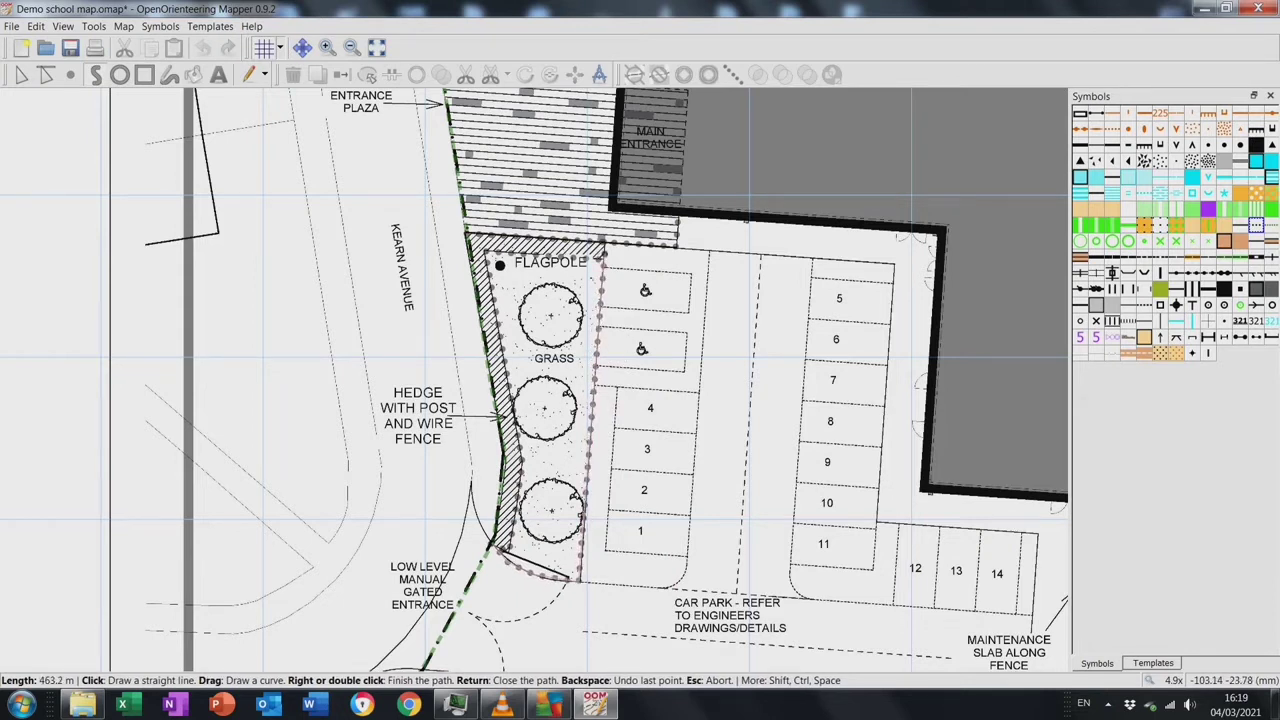
key(Return)
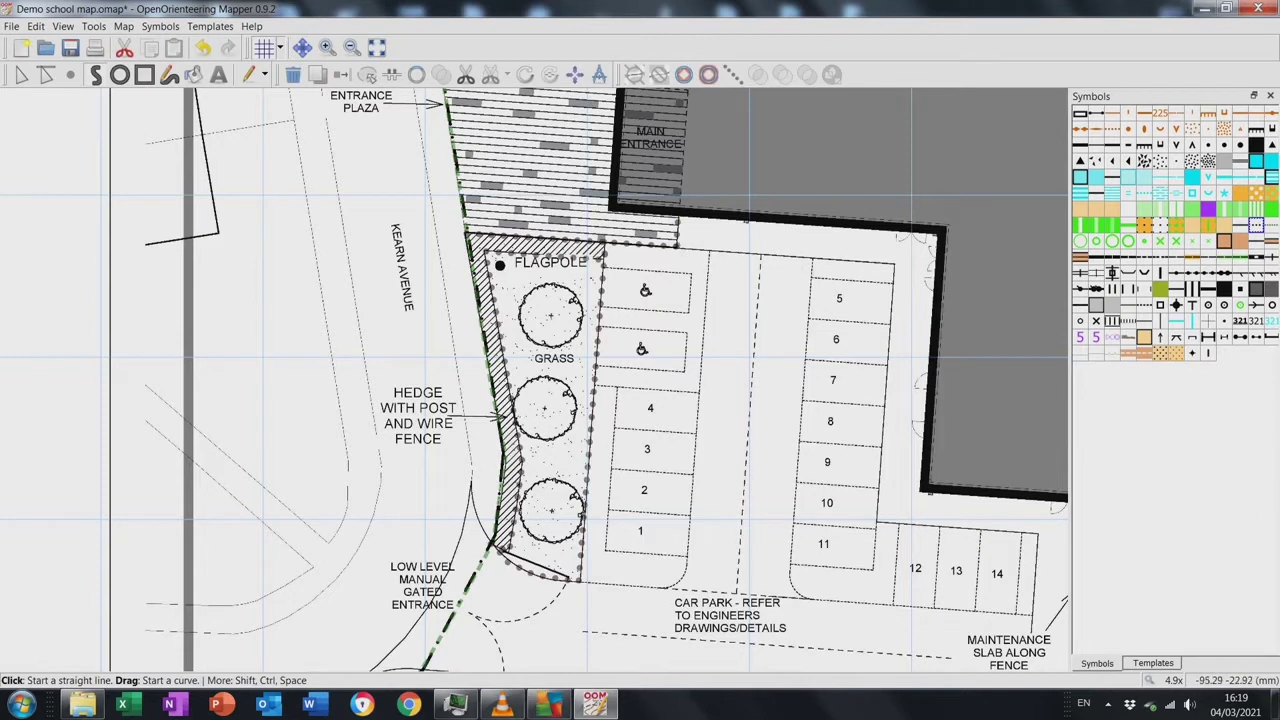
Draw the dotted car park edge from the entrance plaza corner around bays 5 to 14 and down to the bin store's corner
click(676, 245)
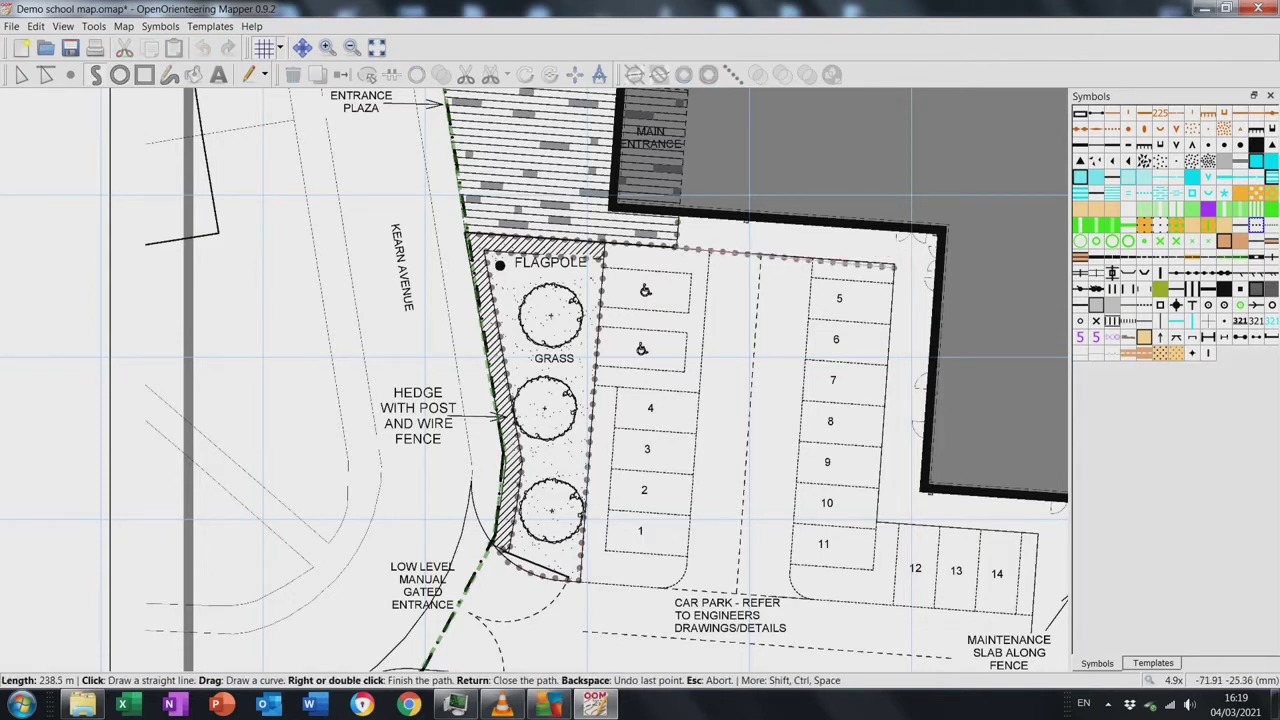
click(894, 263)
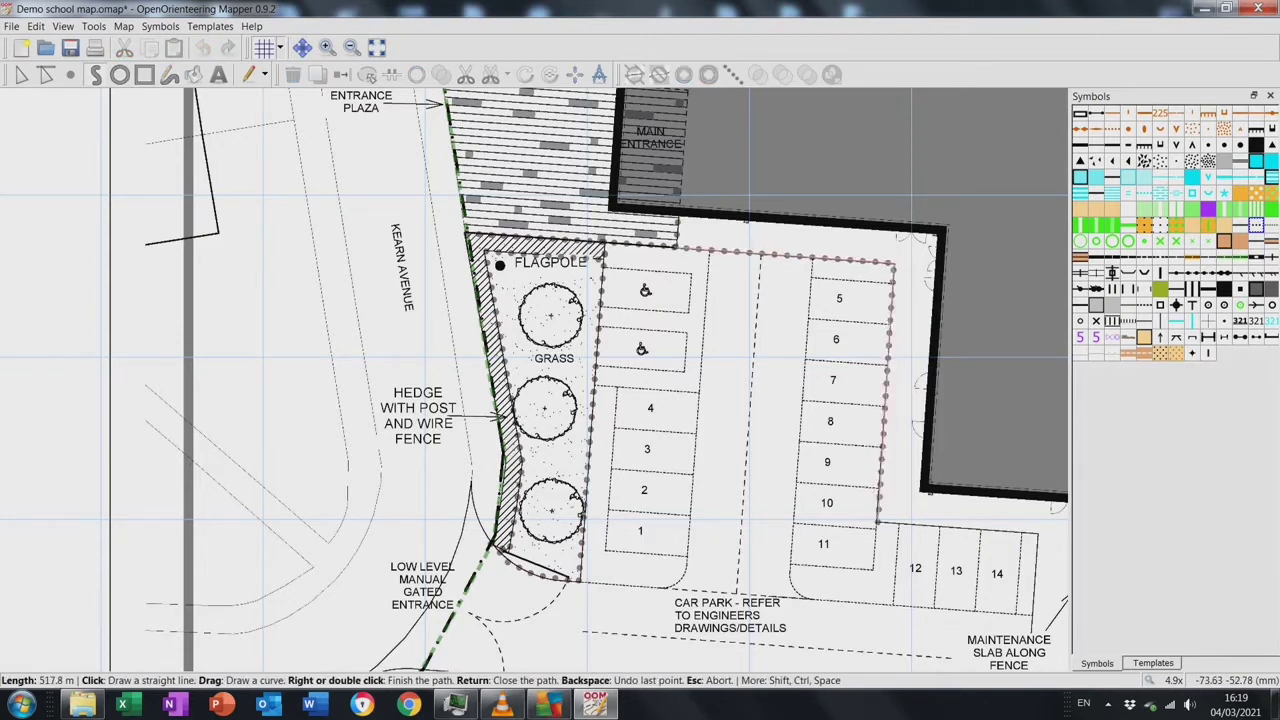
click(876, 520)
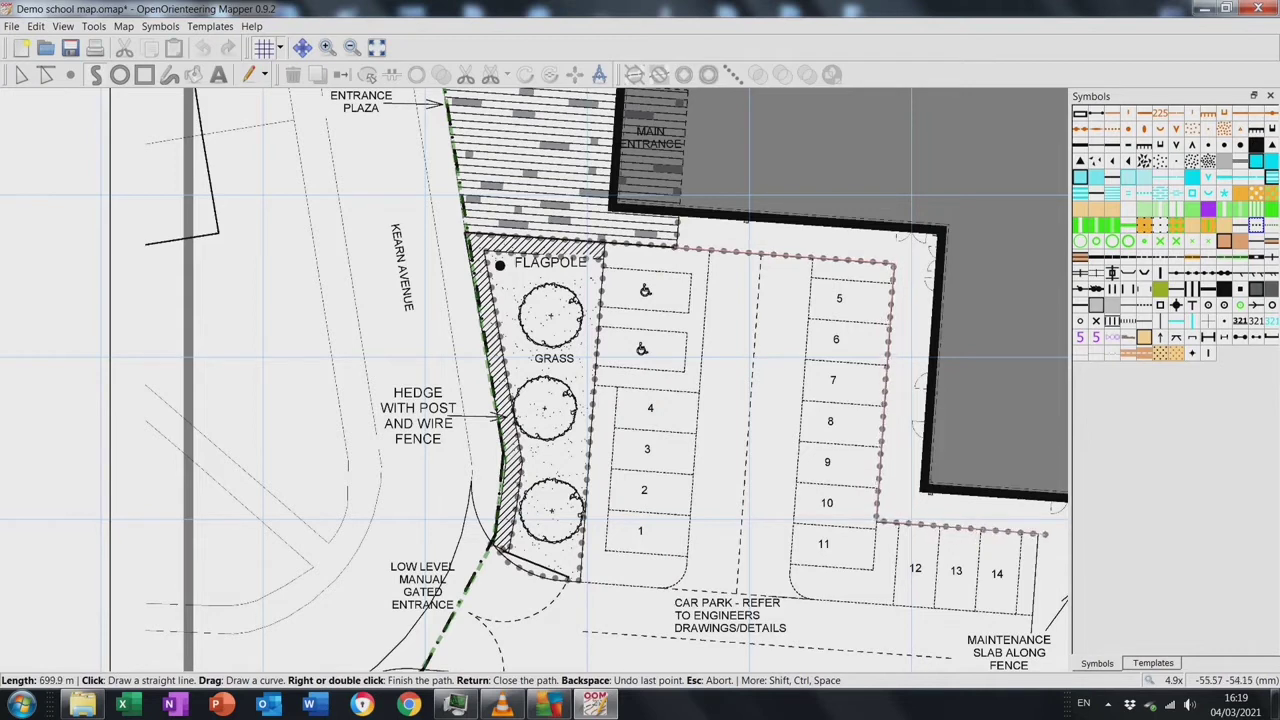
click(1038, 534)
scroll(1038, 534, down, 3)
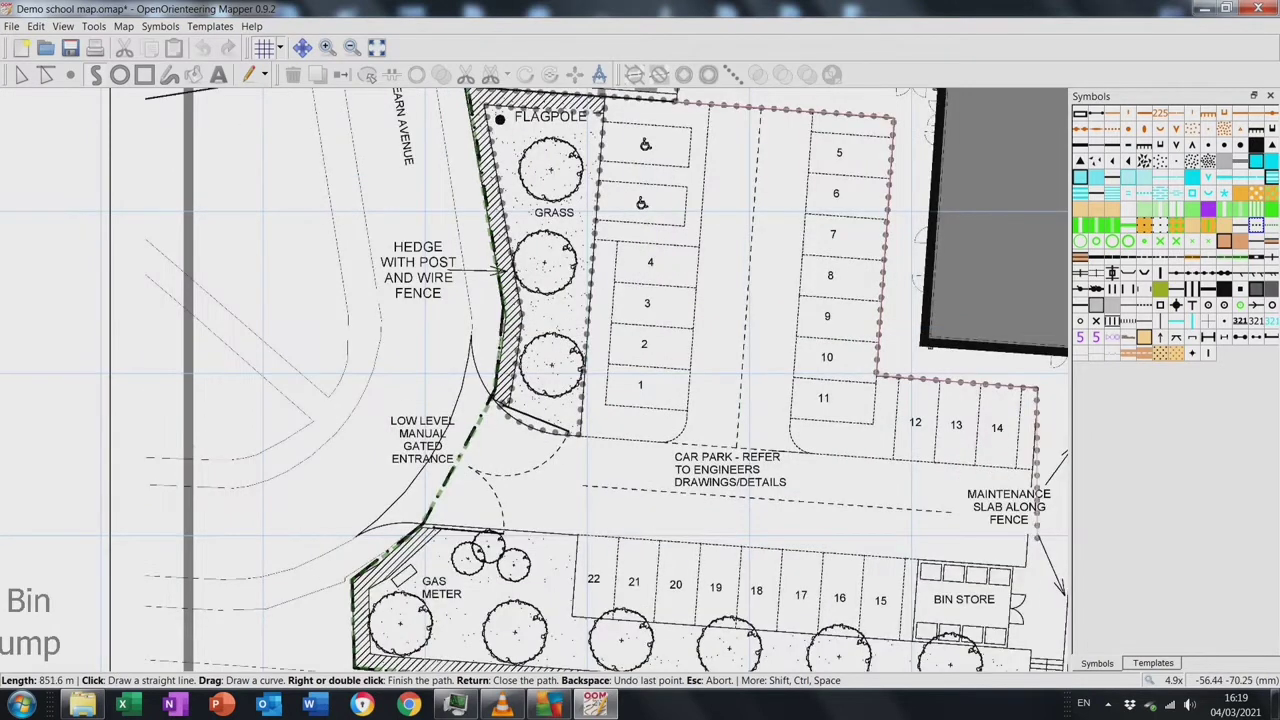
click(1028, 568)
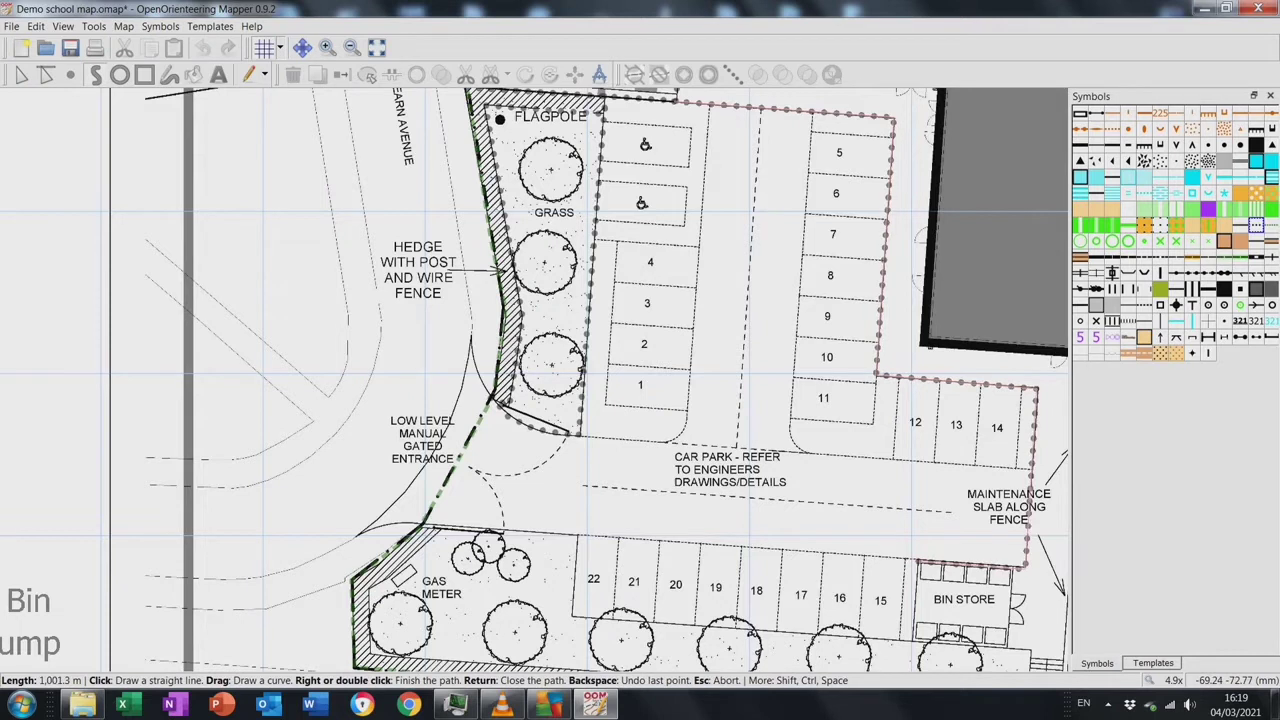
Continue the dotted car park edge past the bin store and around bays 15 to 22, finishing it at the gated entrance
click(907, 567)
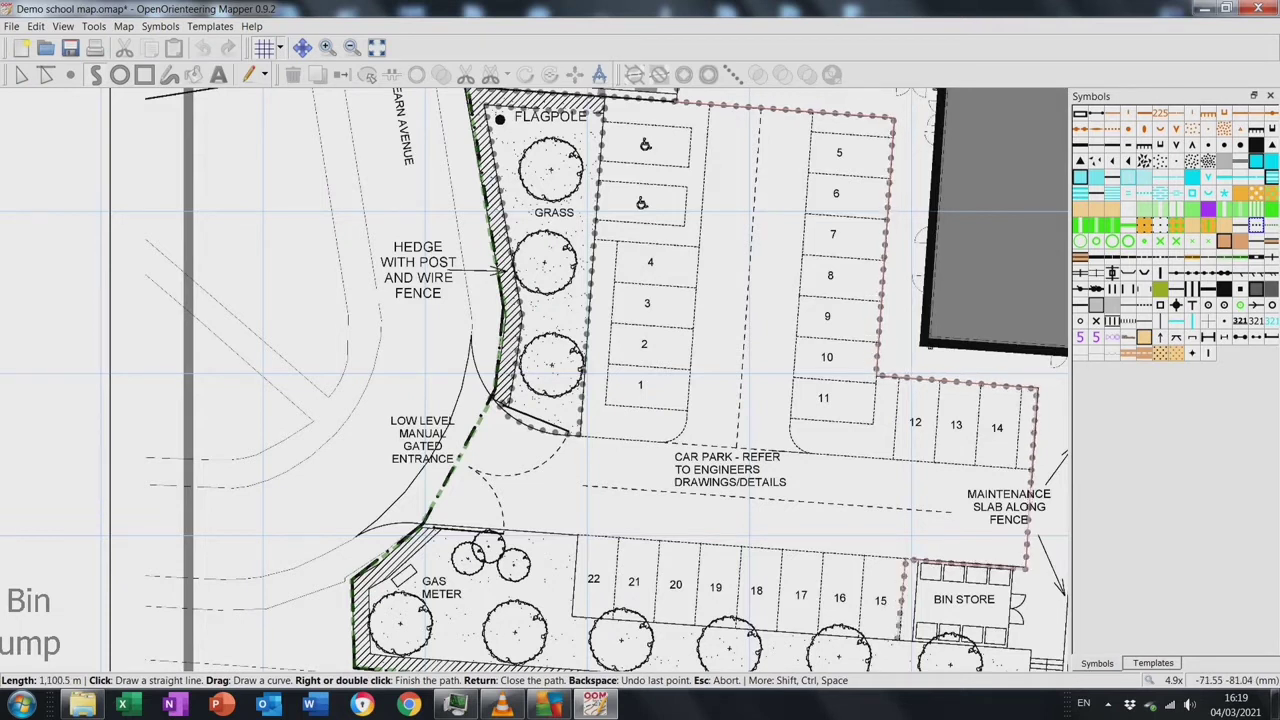
click(903, 636)
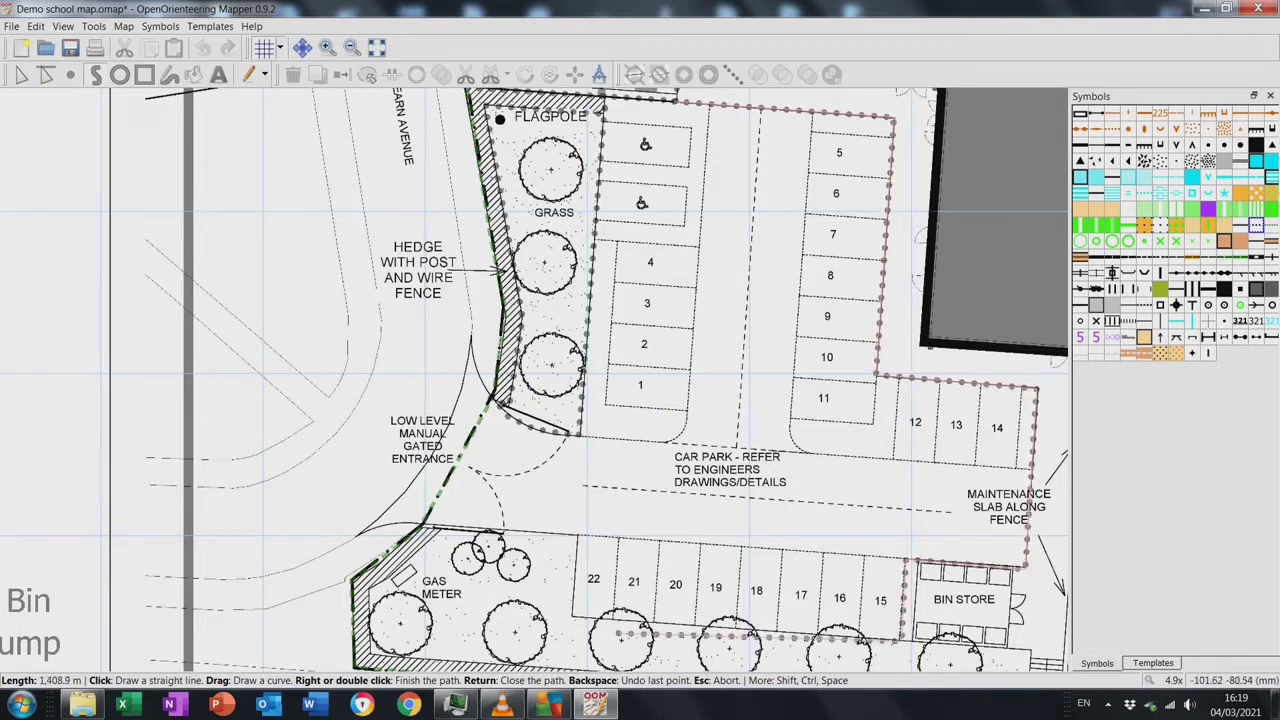
click(571, 614)
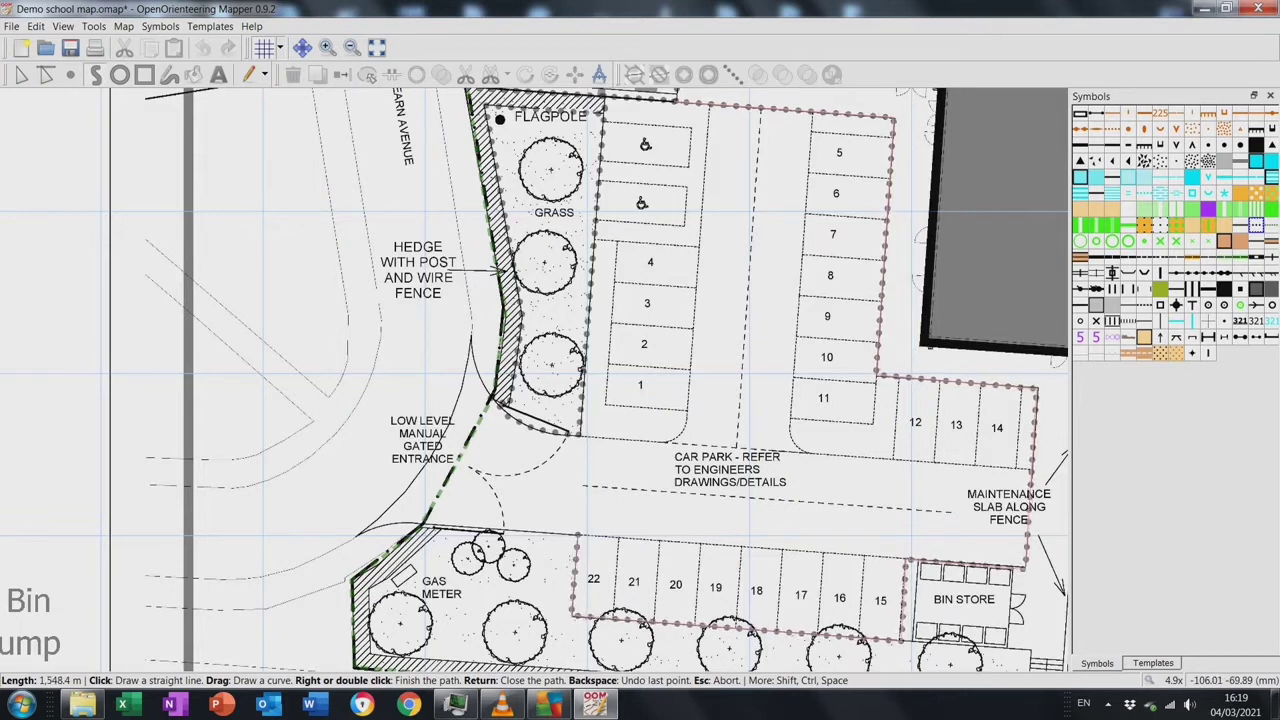
click(577, 531)
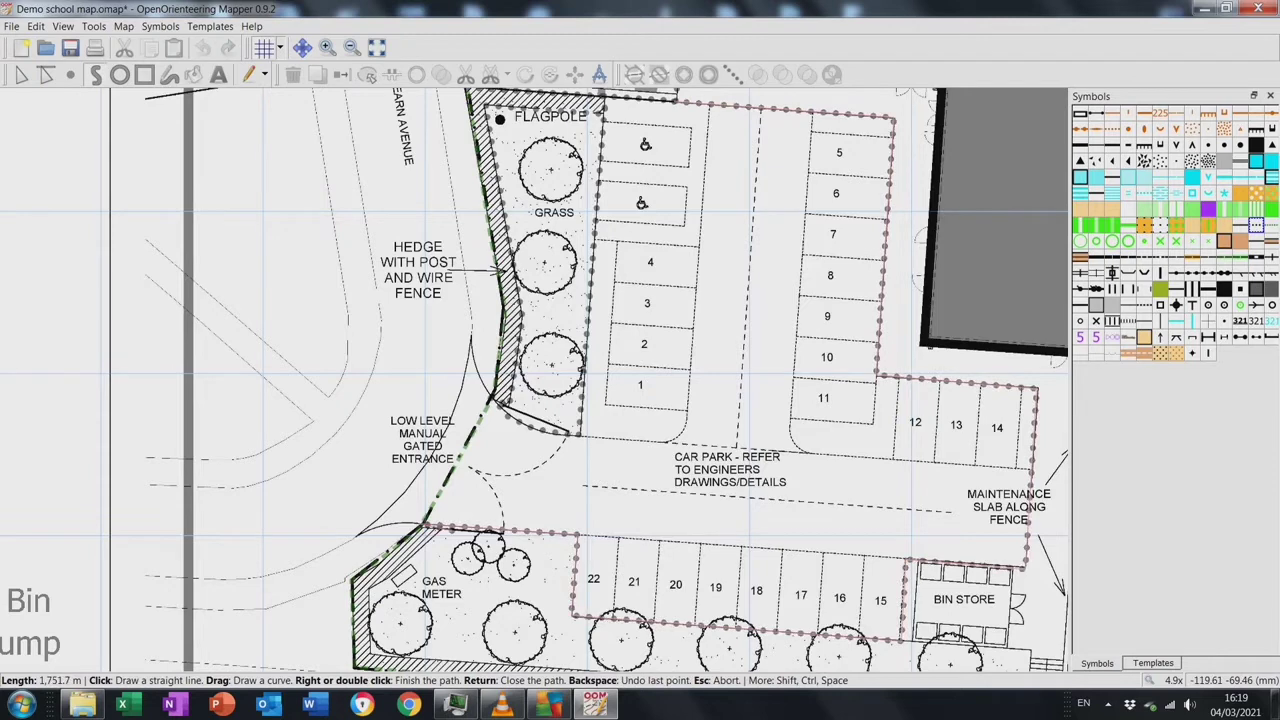
right_click(452, 528)
Draw a dotted line along the hedge's inner edge from the gated entrance past the gas meter and along Great Western Road to the steps
scroll(452, 528, left, 3)
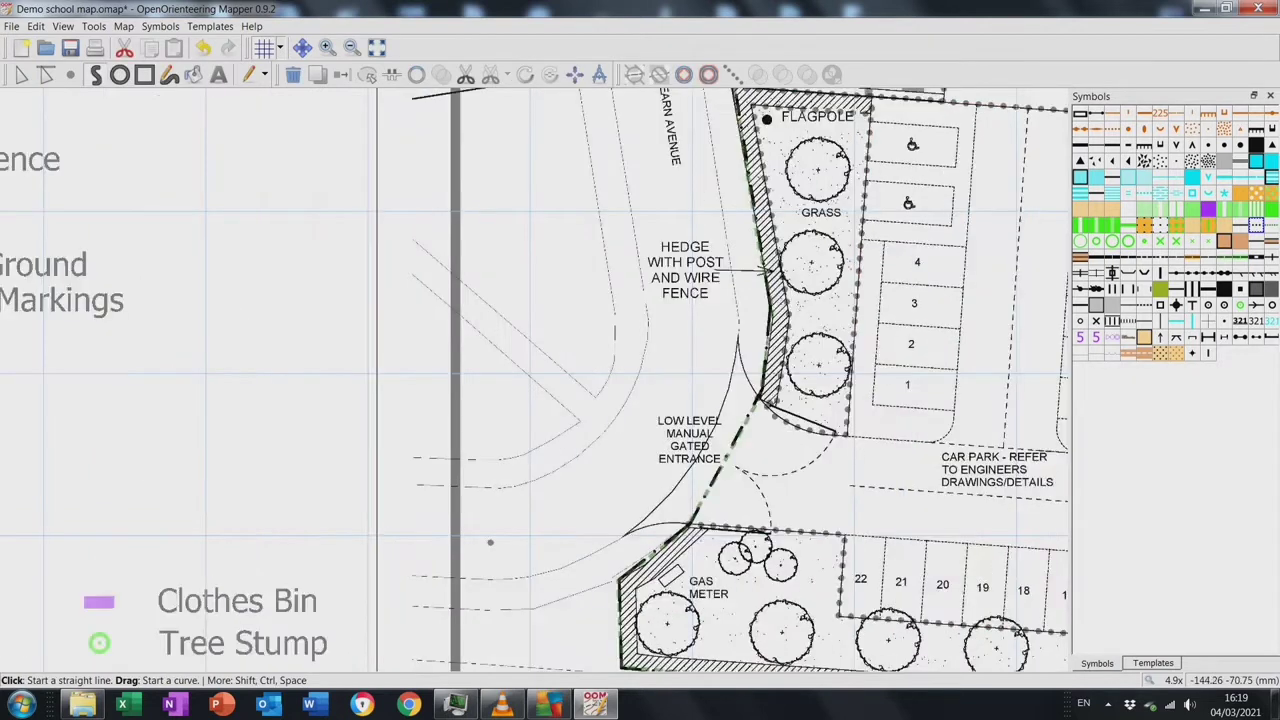
scroll(452, 528, down, 2)
click(706, 381)
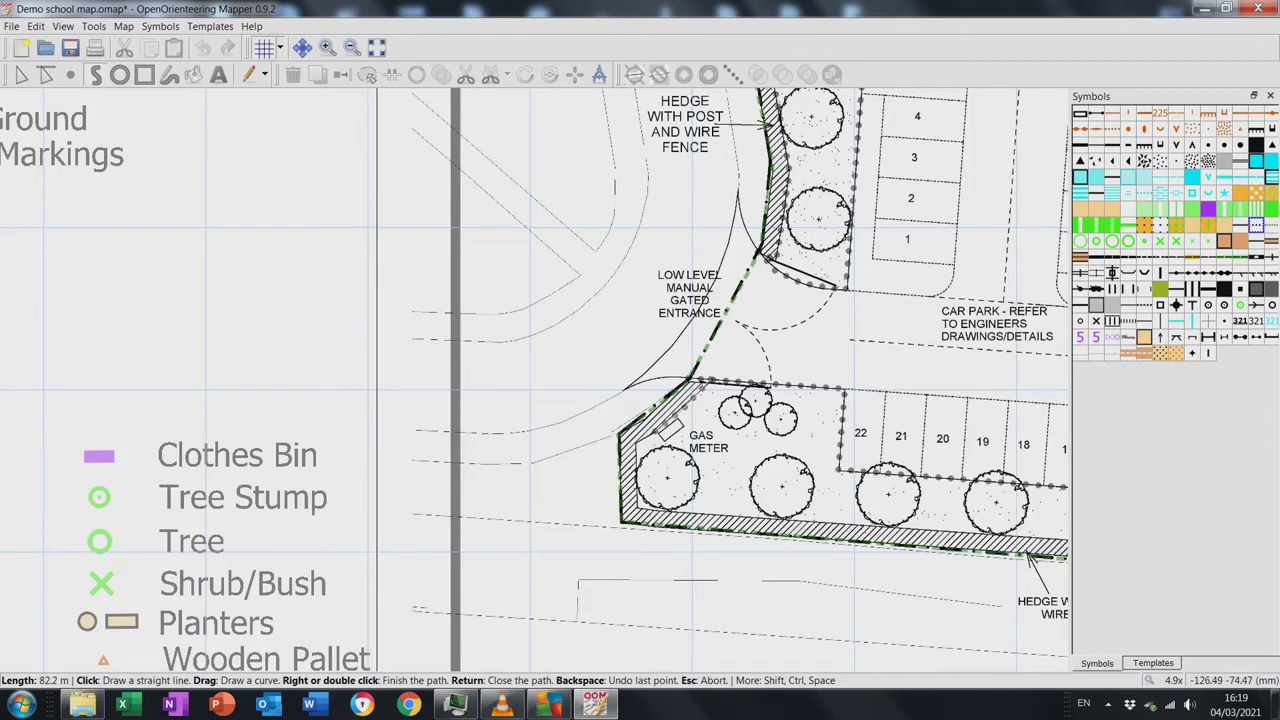
click(640, 438)
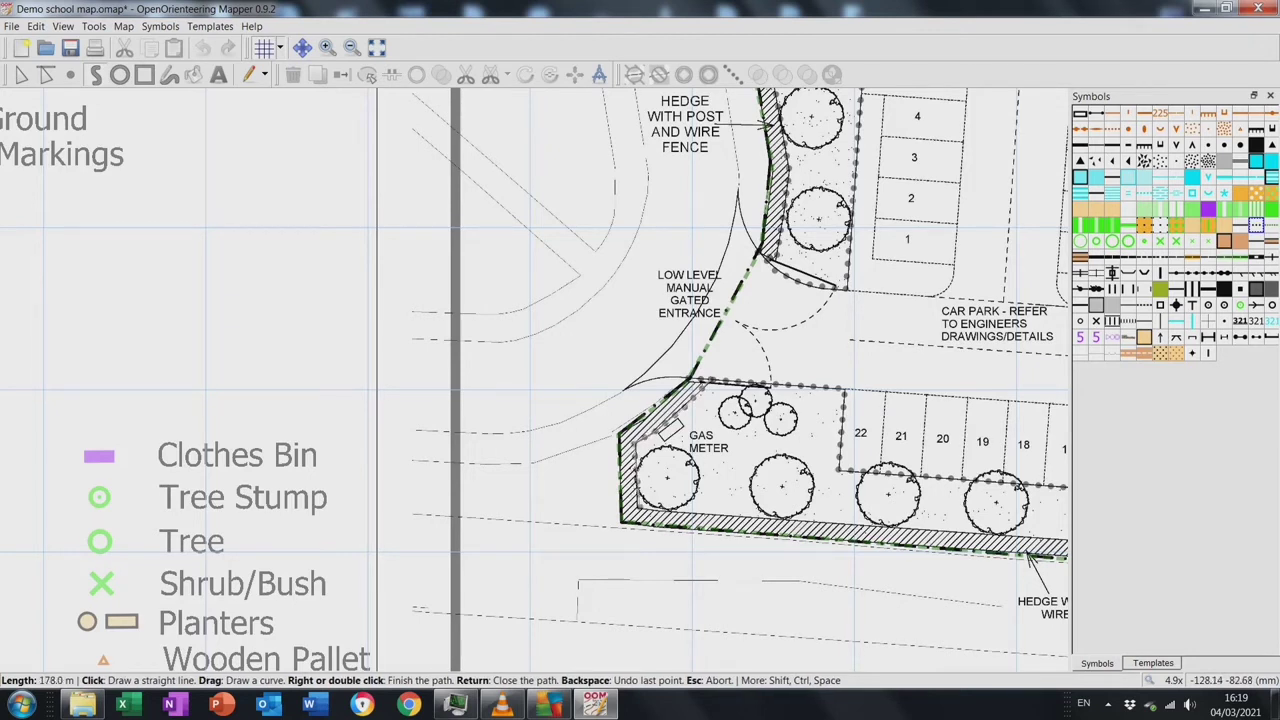
click(635, 508)
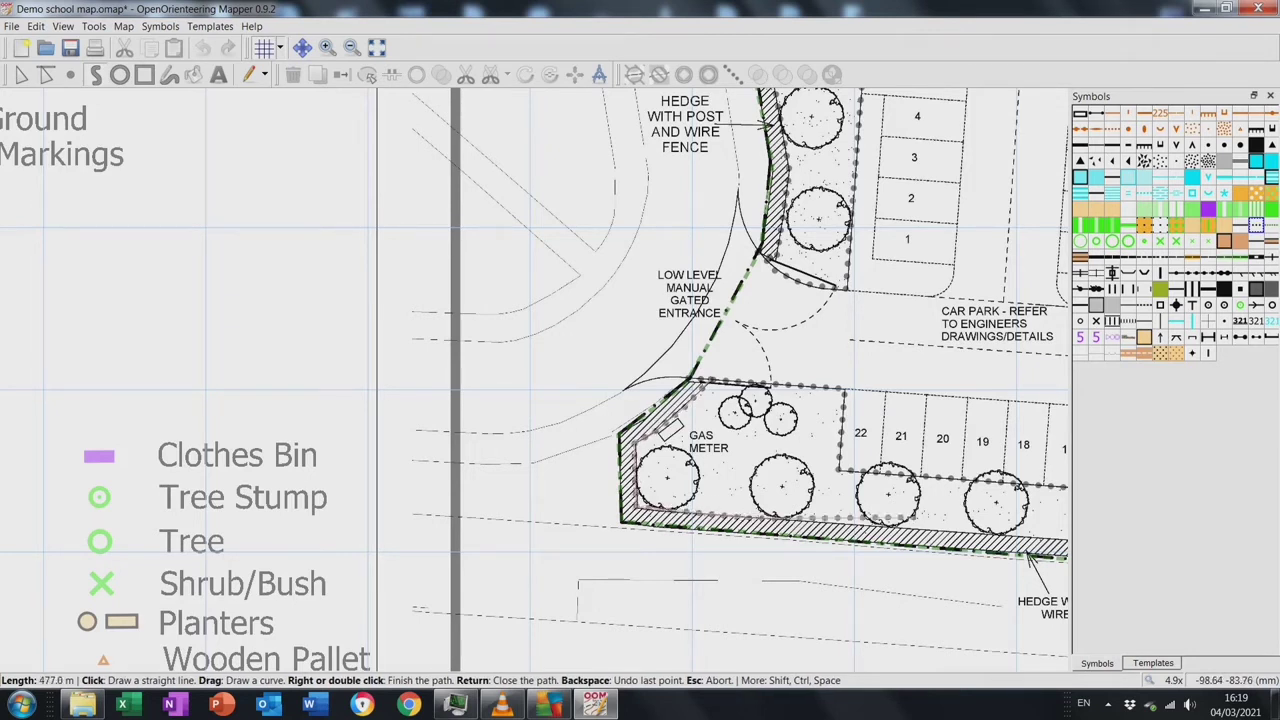
key(Right)
key(Down)
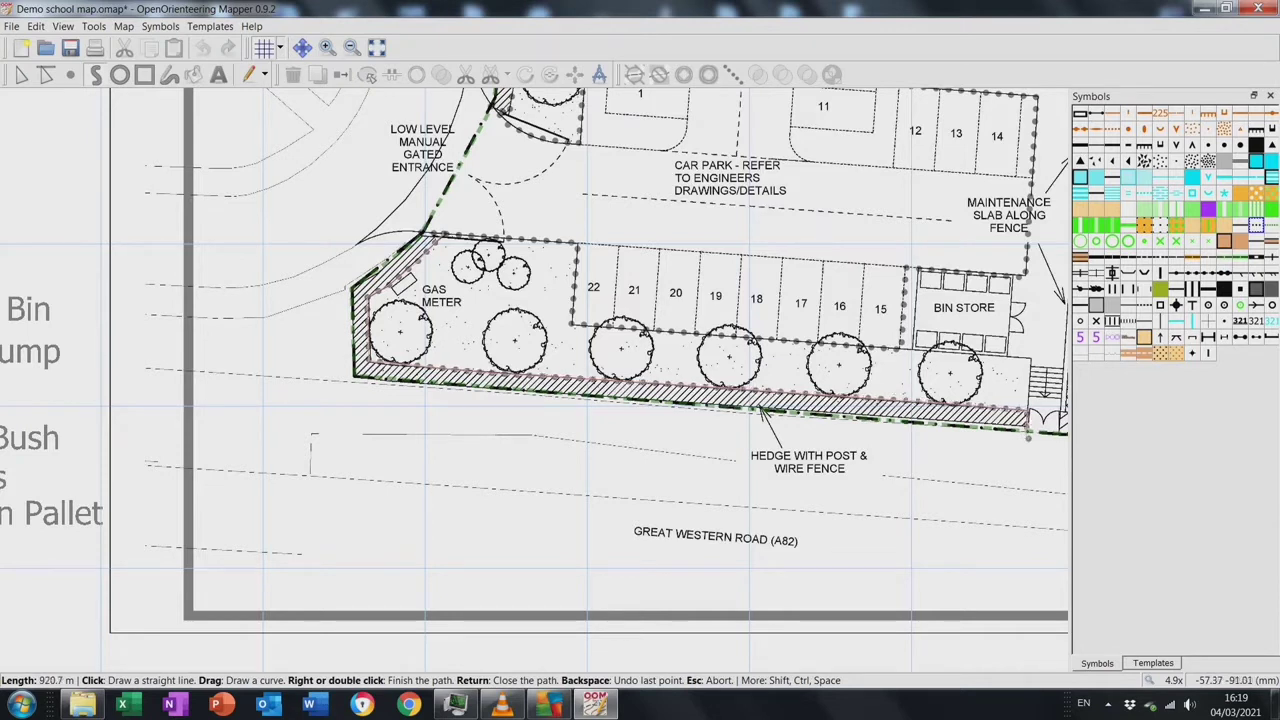
right_click(1028, 434)
Close the grass area's edge between the steps and the car park with a dotted line, and outline the bin store
click(1028, 430)
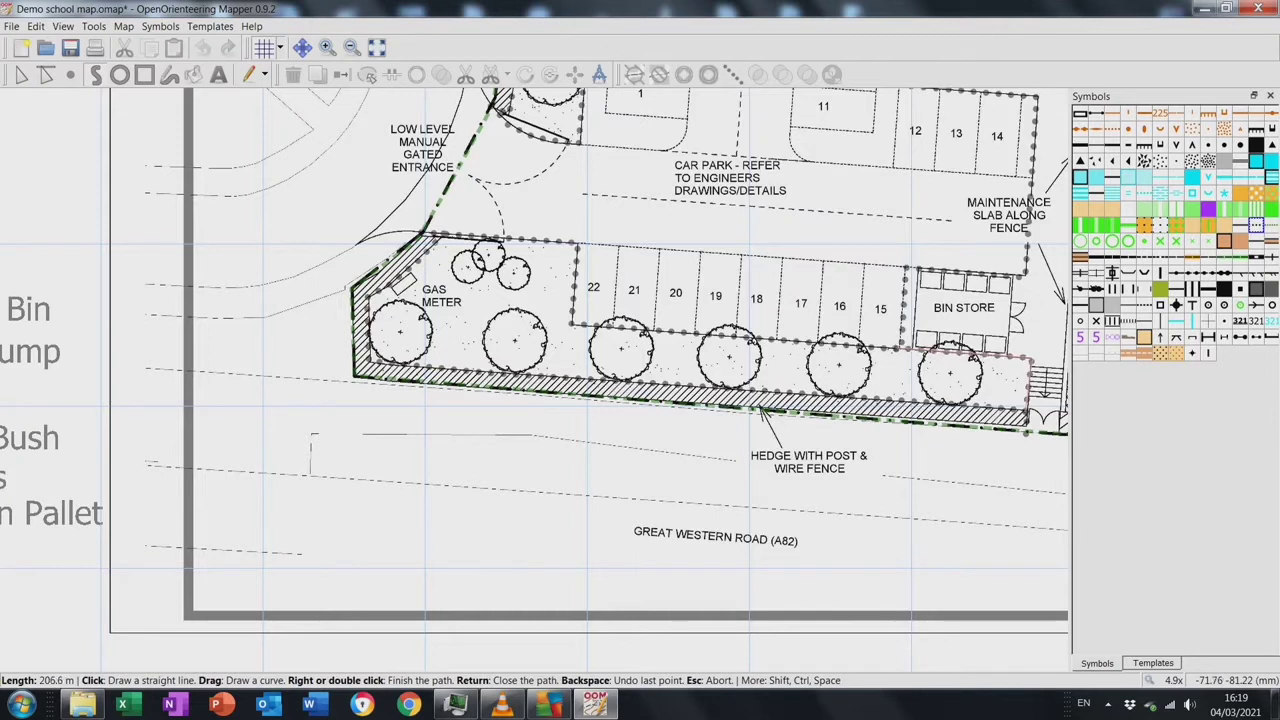
right_click(1030, 356)
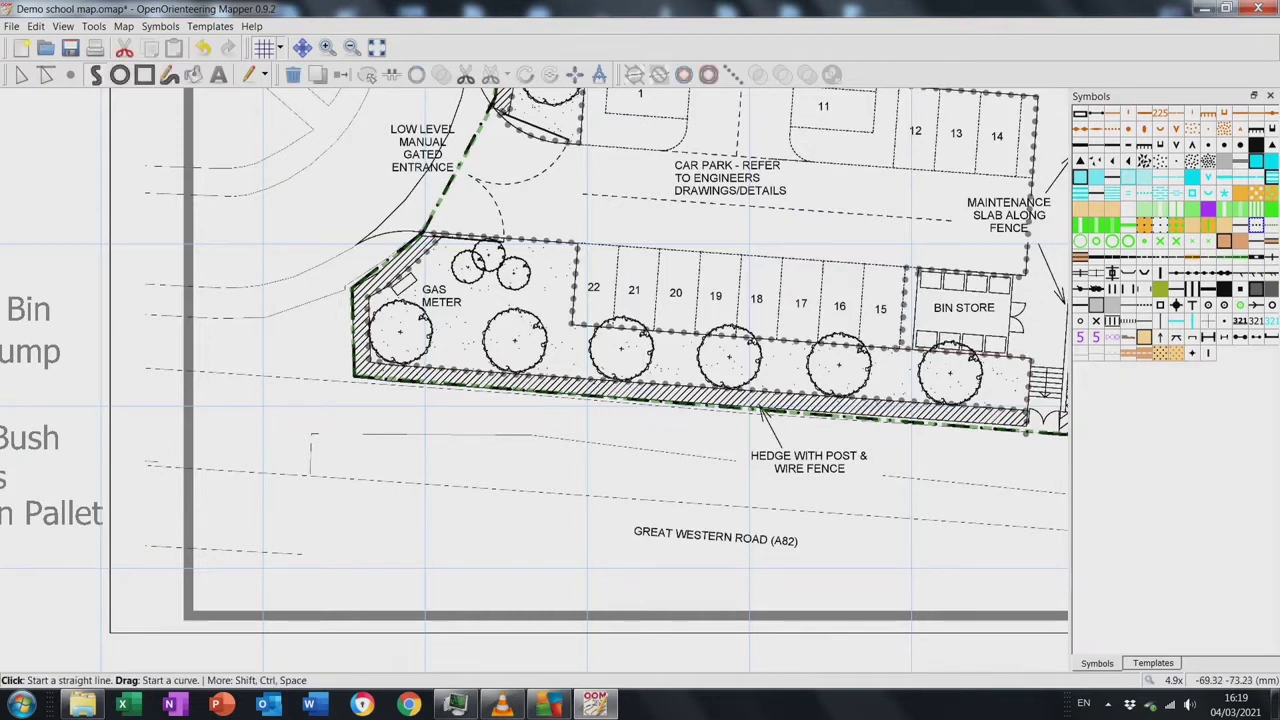
click(1030, 356)
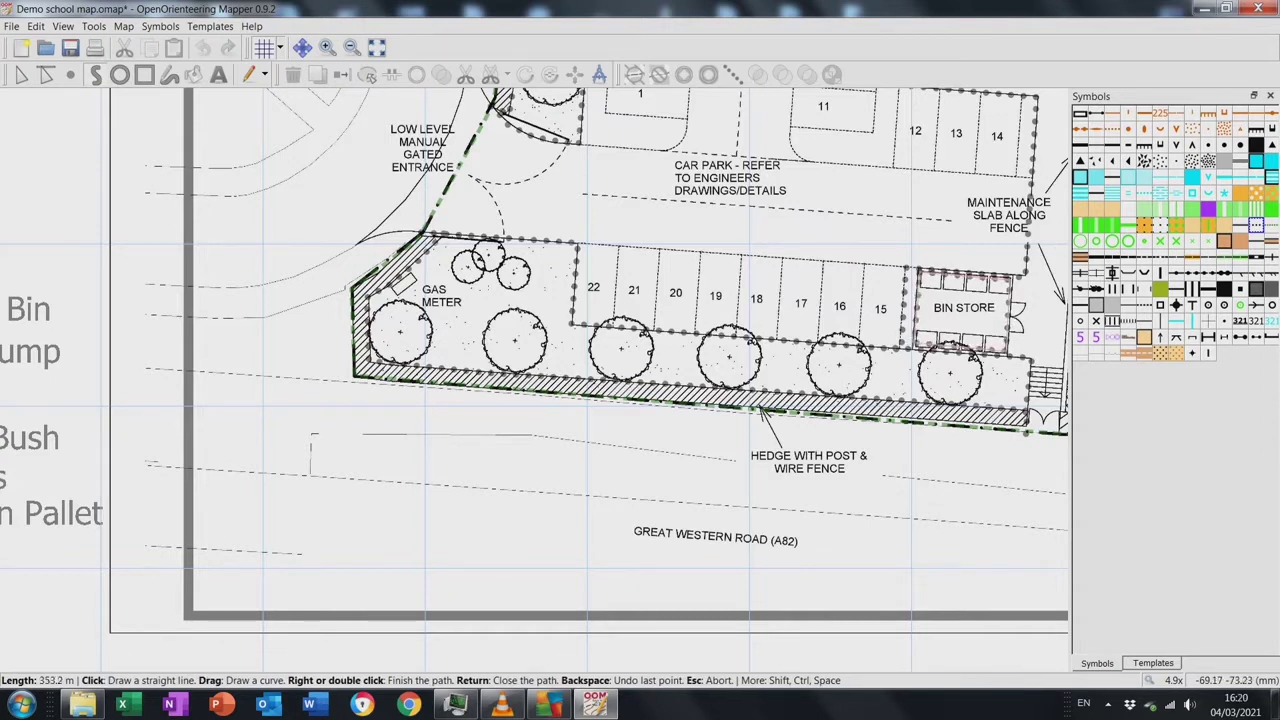
key(Return)
Draw dotted lines along both sides of the maintenance slab and its gates, from the school building to the southern hedge
drag(700, 300, 167, 446)
key(p)
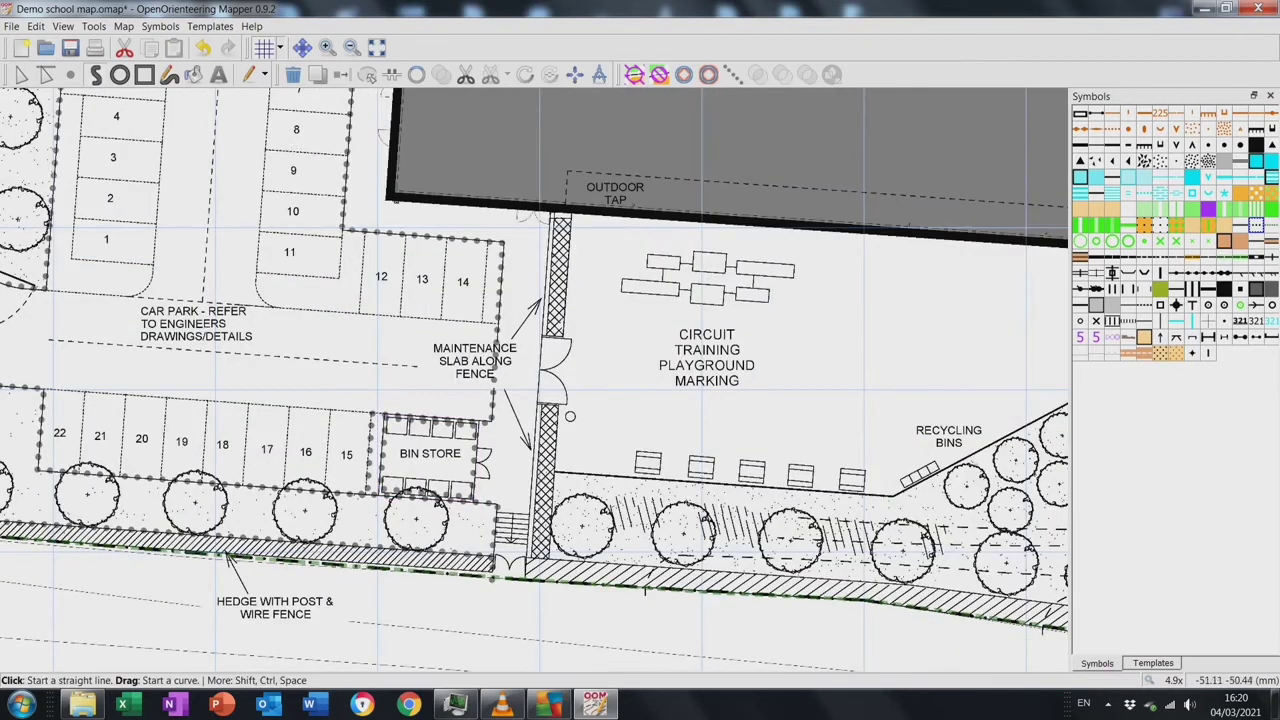
click(560, 216)
key(Escape)
click(575, 226)
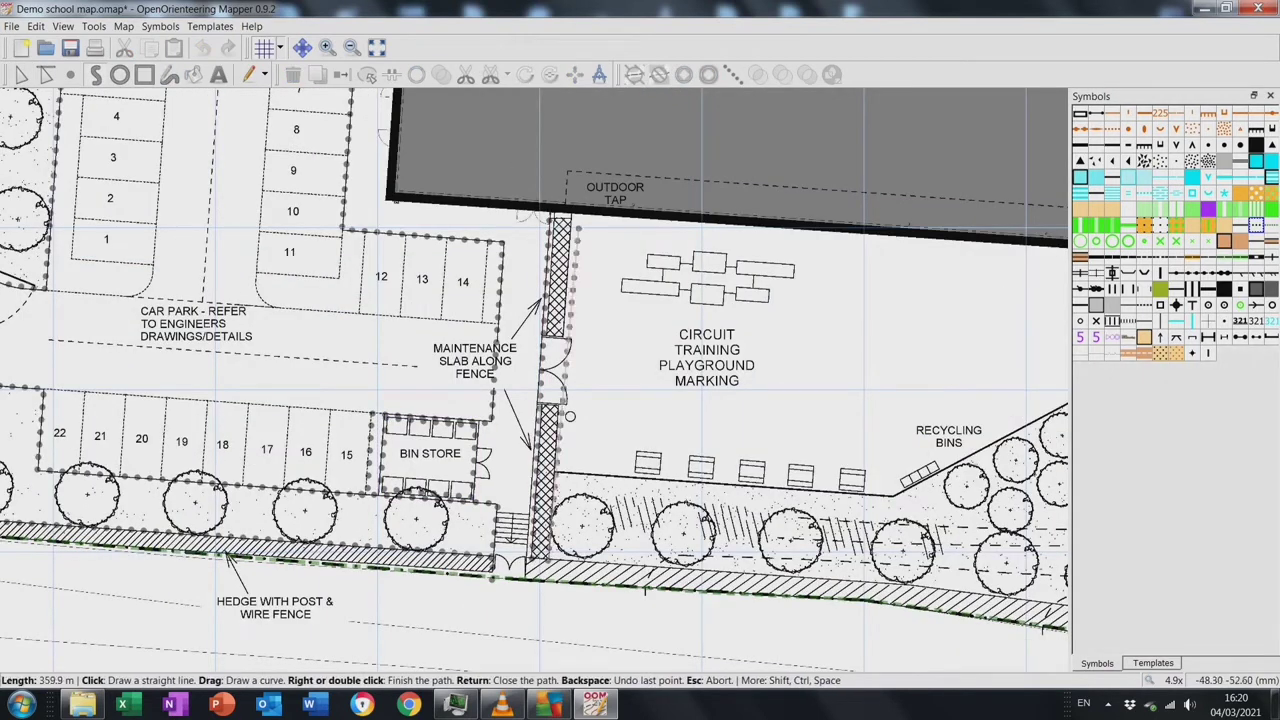
right_click(550, 536)
Draw a dotted line along the inner edge of the southern and Blairdardie Road hedges, from the steps to the proposed fire service entrance
click(522, 584)
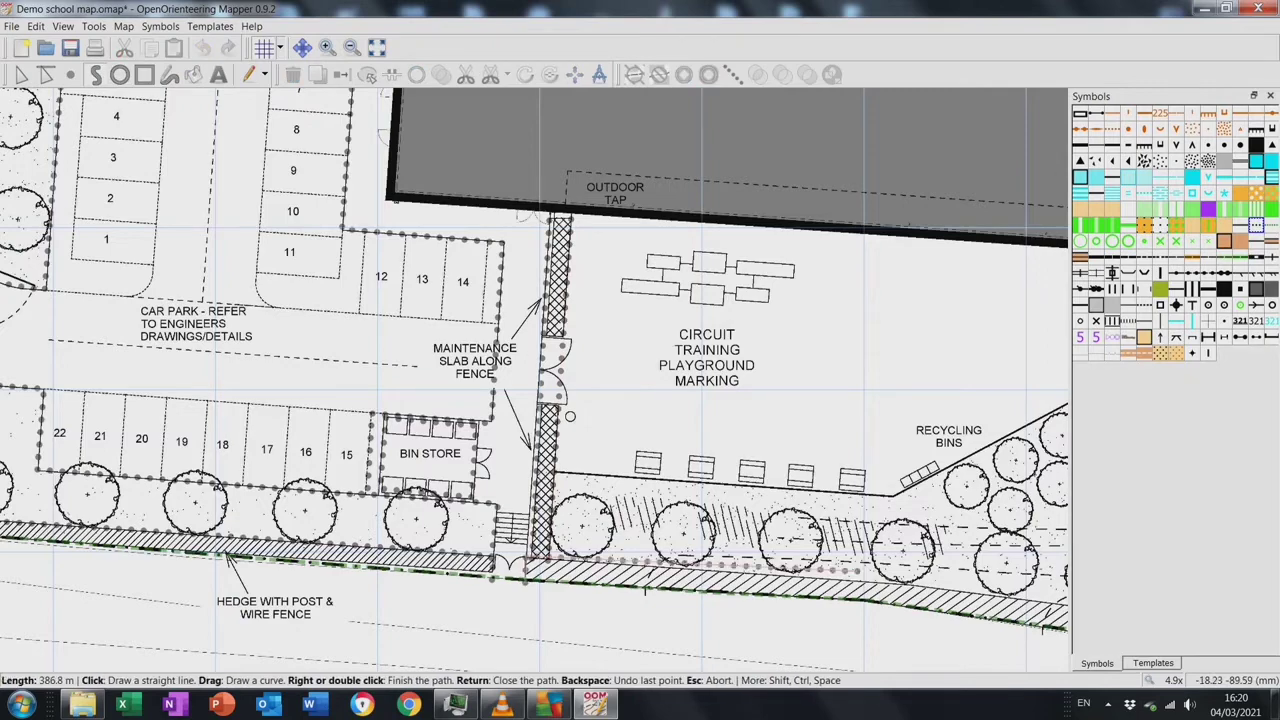
scroll(862, 572, right, 10)
scroll(900, 560, down, 3)
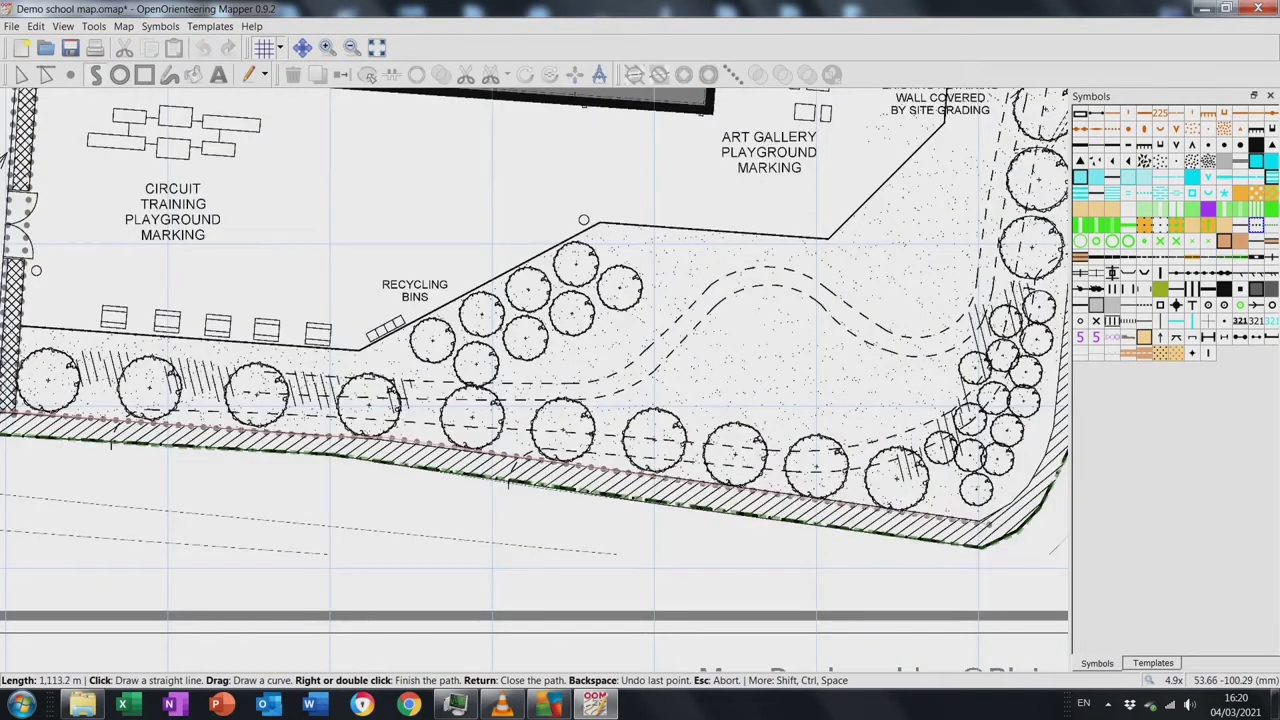
scroll(1040, 540, right, 5)
scroll(1040, 540, up, 4)
scroll(833, 245, up, 2)
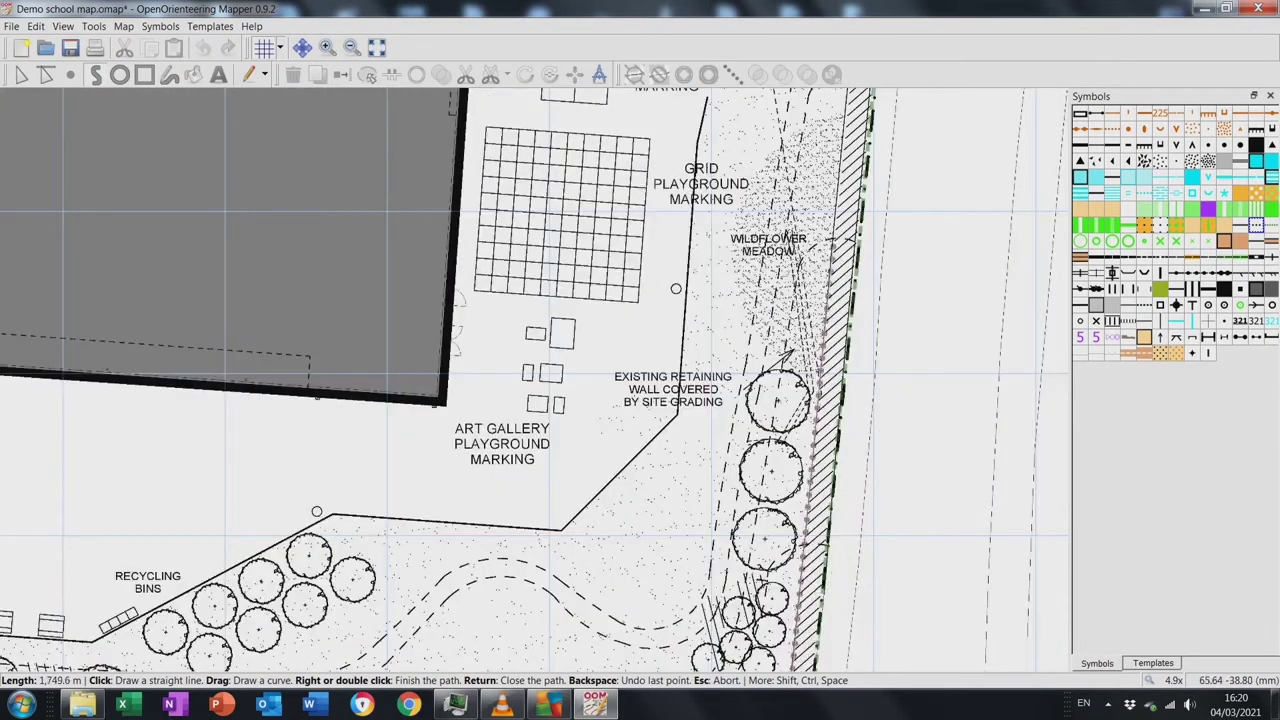
scroll(835, 240, up, 3)
scroll(534, 379, up, 2)
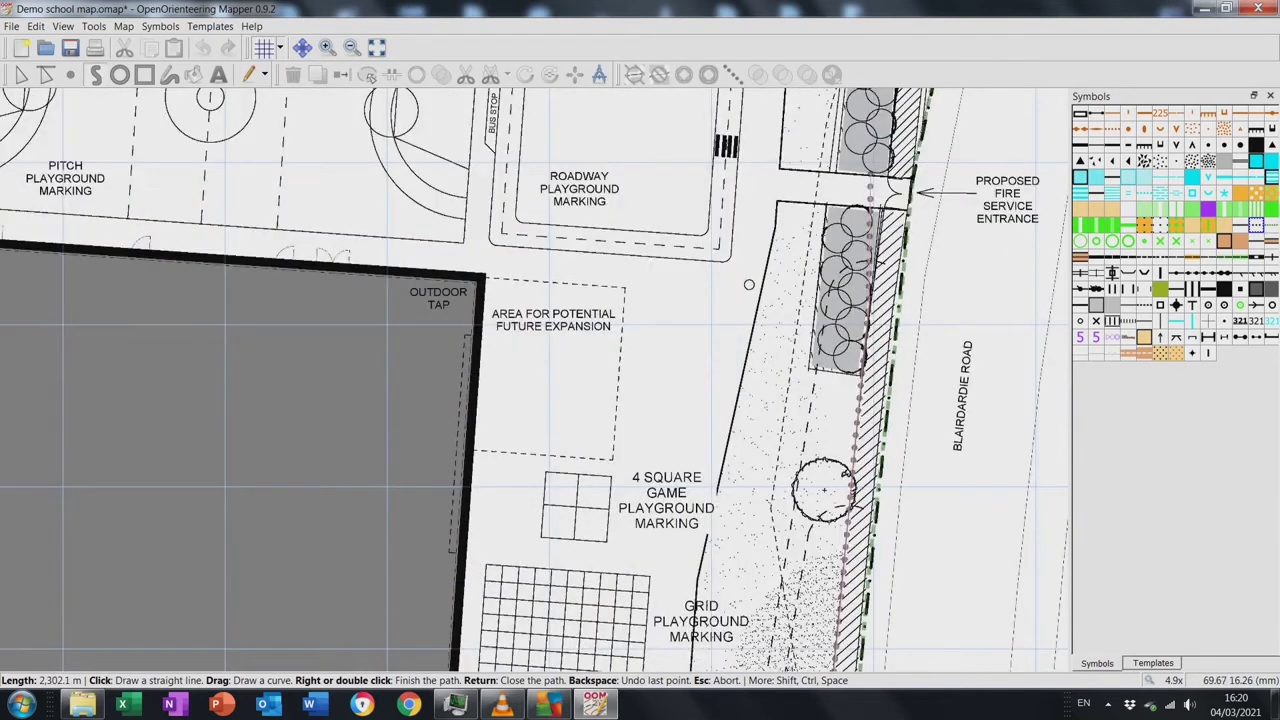
key(Return)
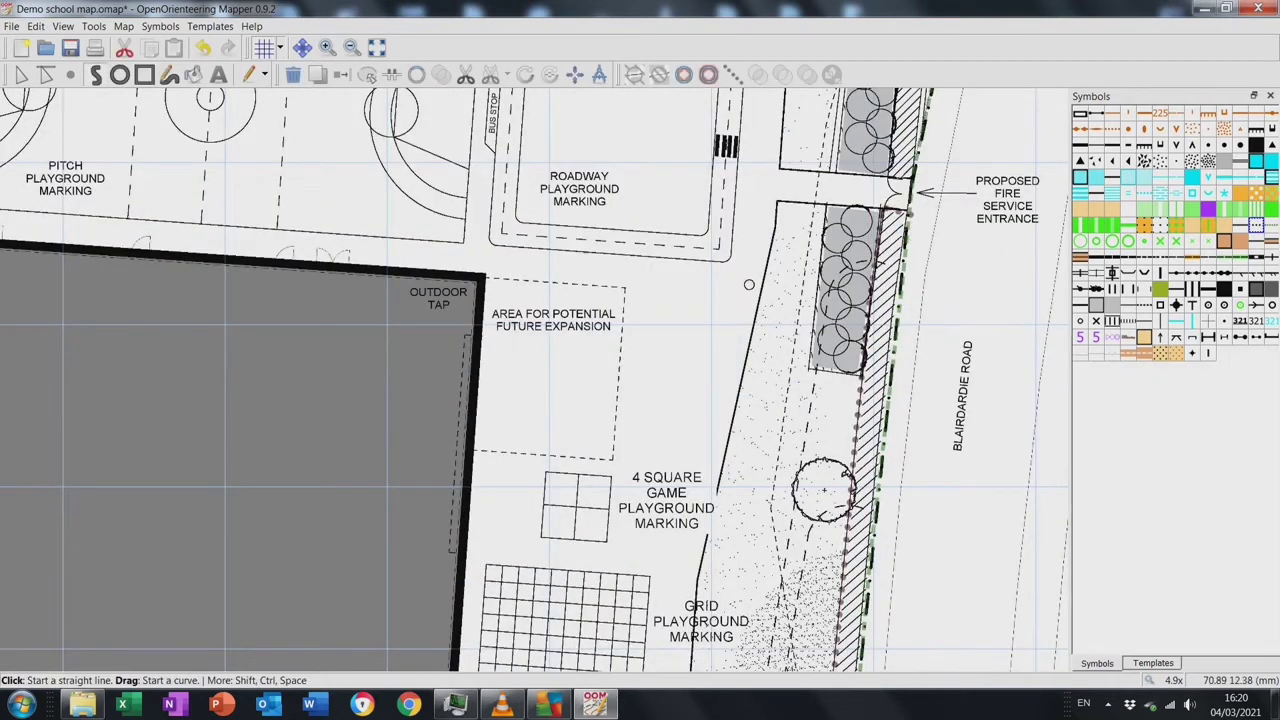
Draw a dotted line along the grass area's playground edge from the proposed fire service entrance, past the recycling bins, to the maintenance slab
click(879, 208)
click(776, 203)
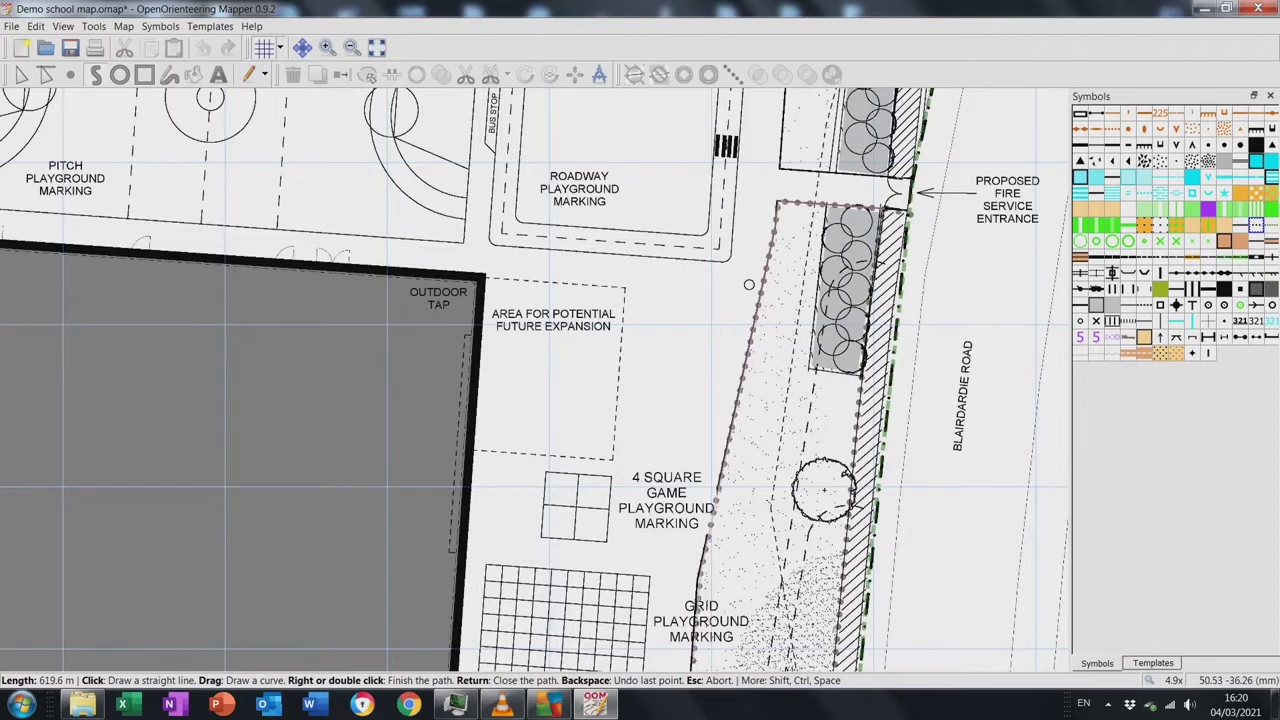
scroll(692, 668, down, 4)
click(672, 514)
scroll(672, 514, left, 4)
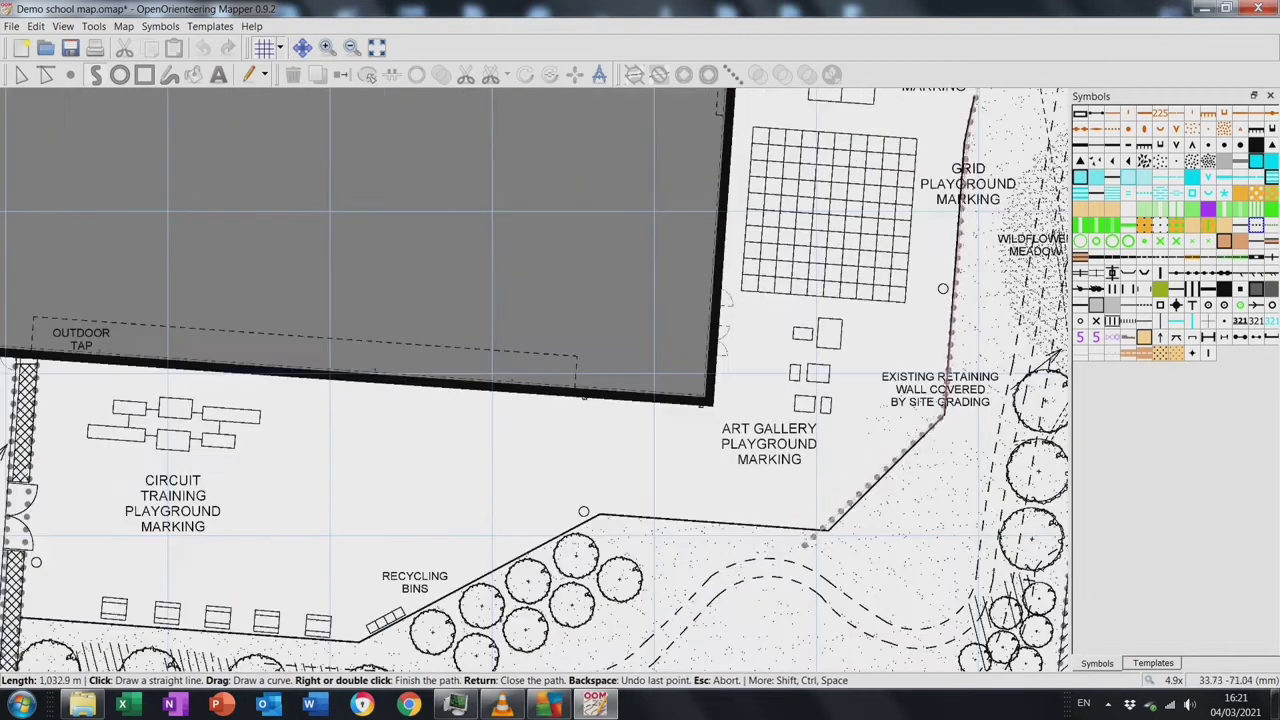
mouse_move(940, 400)
mouse_down()
mouse_move(825, 529)
mouse_move(512, 562)
mouse_move(363, 640)
mouse_up()
scroll(363, 640, left, 4)
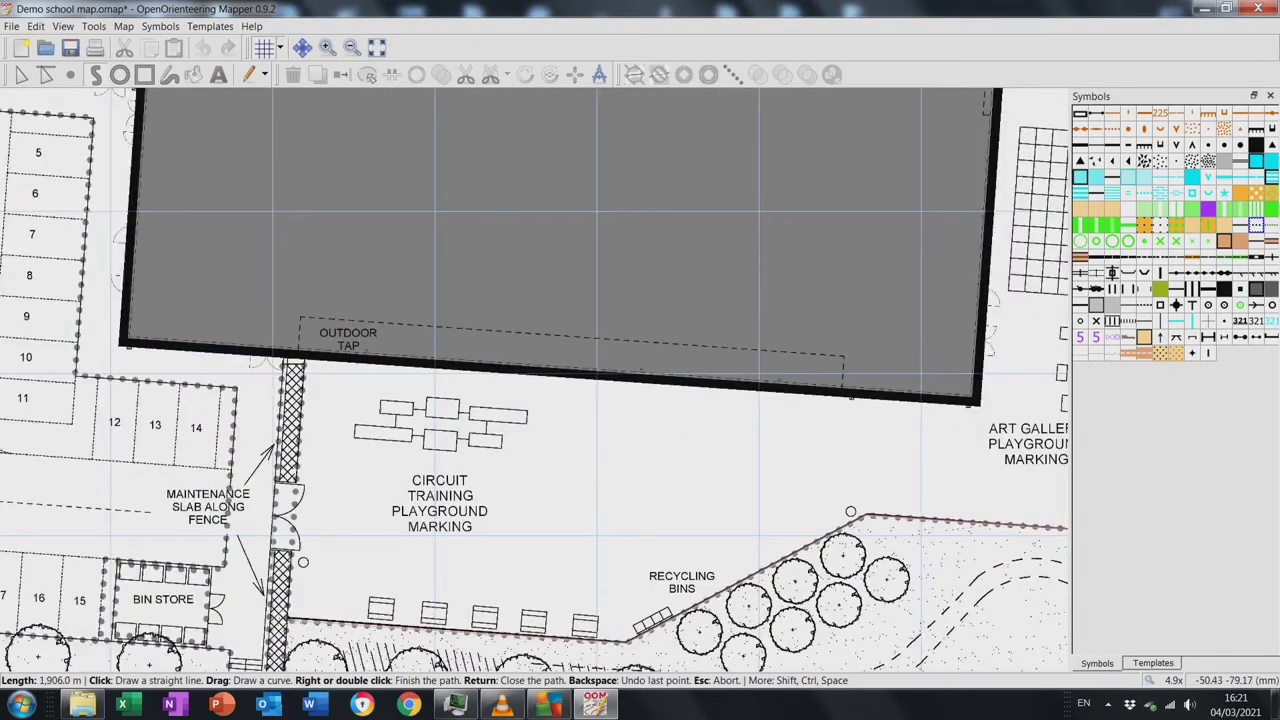
right_click(600, 640)
Outline the shaded planting bed just south of the proposed fire service entrance with a dotted line
scroll(600, 600, down, 2)
scroll(600, 600, right, 8)
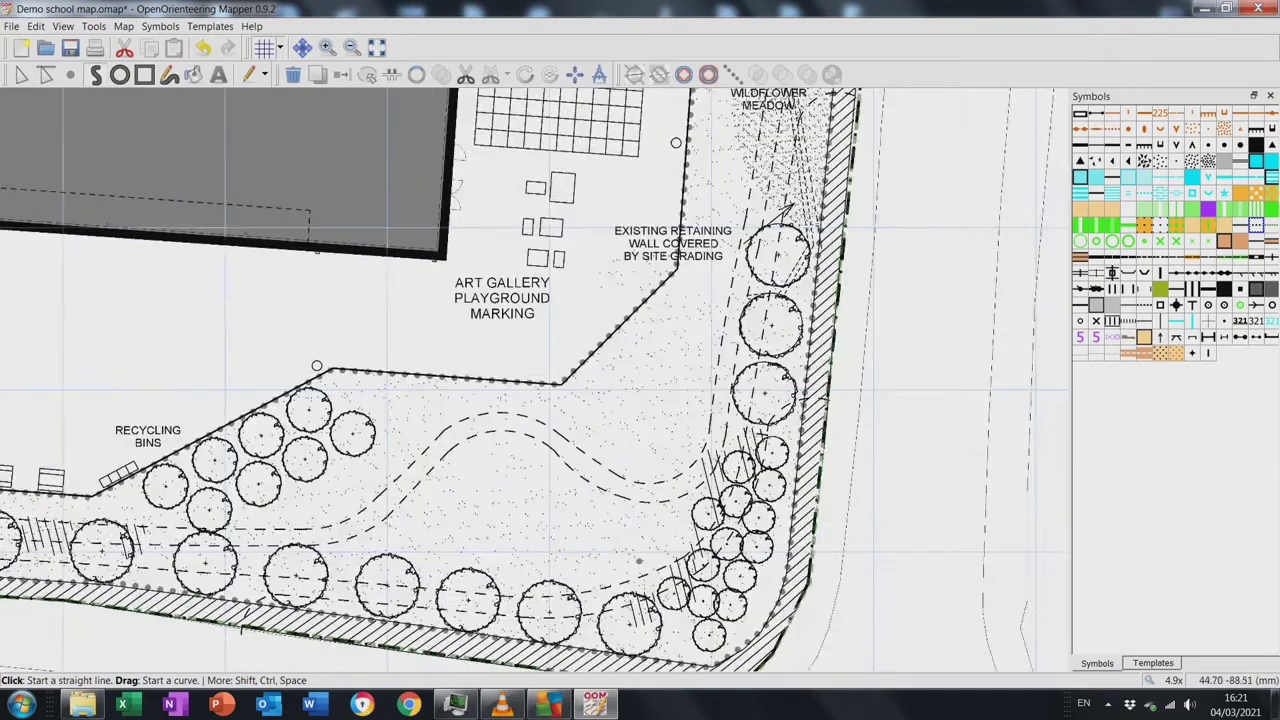
scroll(600, 400, up, 10)
scroll(600, 400, right, 4)
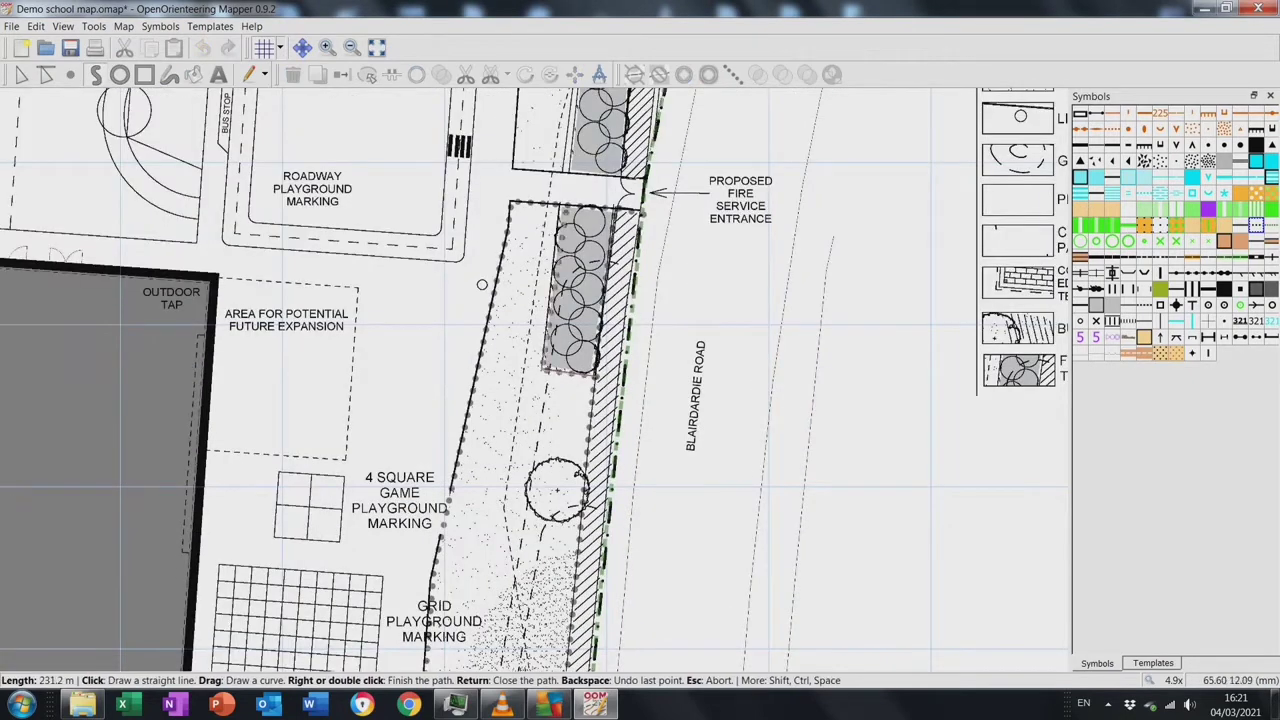
Draw a dotted line along the Blairdardie Road hedge's inner edge from the fire service entrance north to the site's corner
scroll(534, 379, up, 1)
click(632, 497)
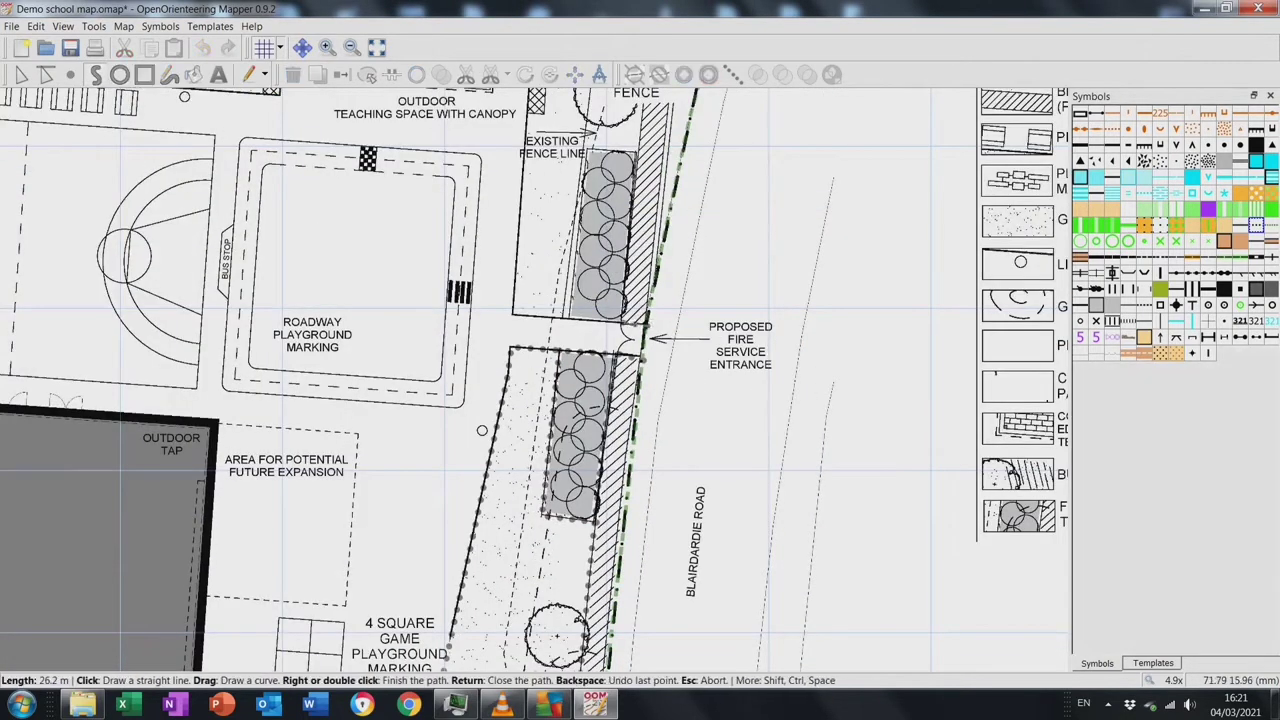
scroll(650, 400, up, 1)
scroll(660, 250, up, 1)
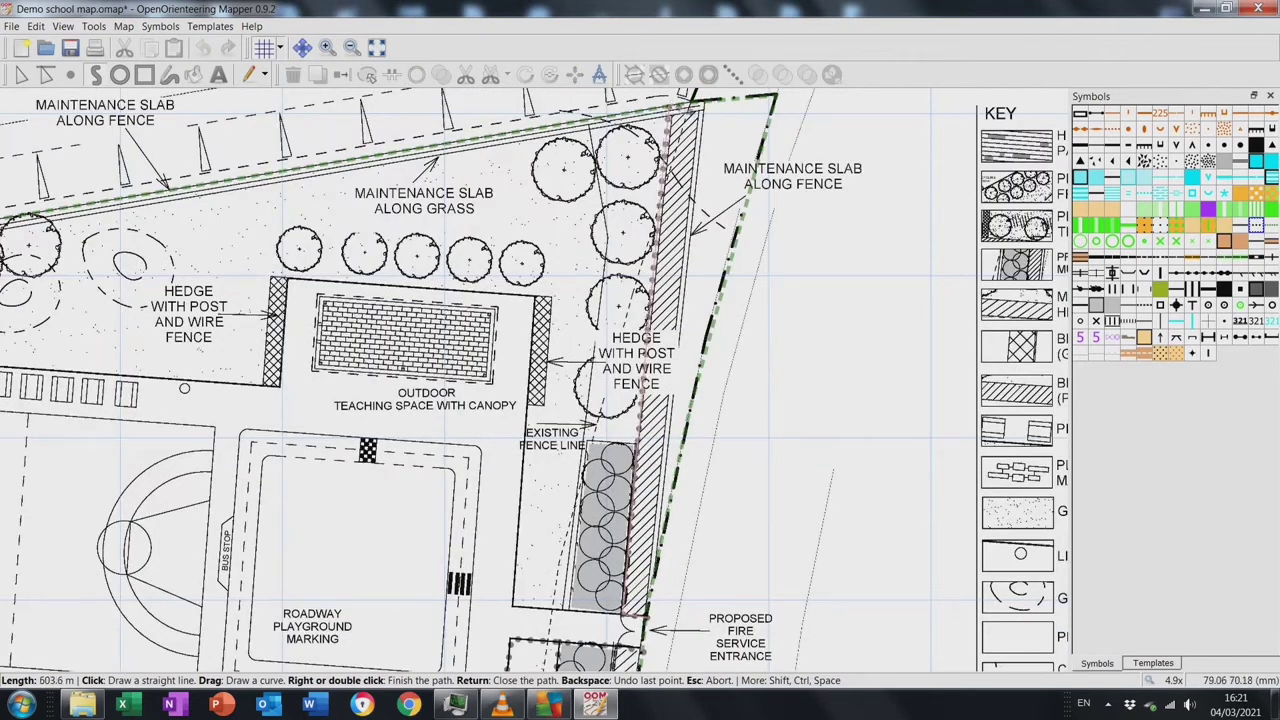
right_click(699, 107)
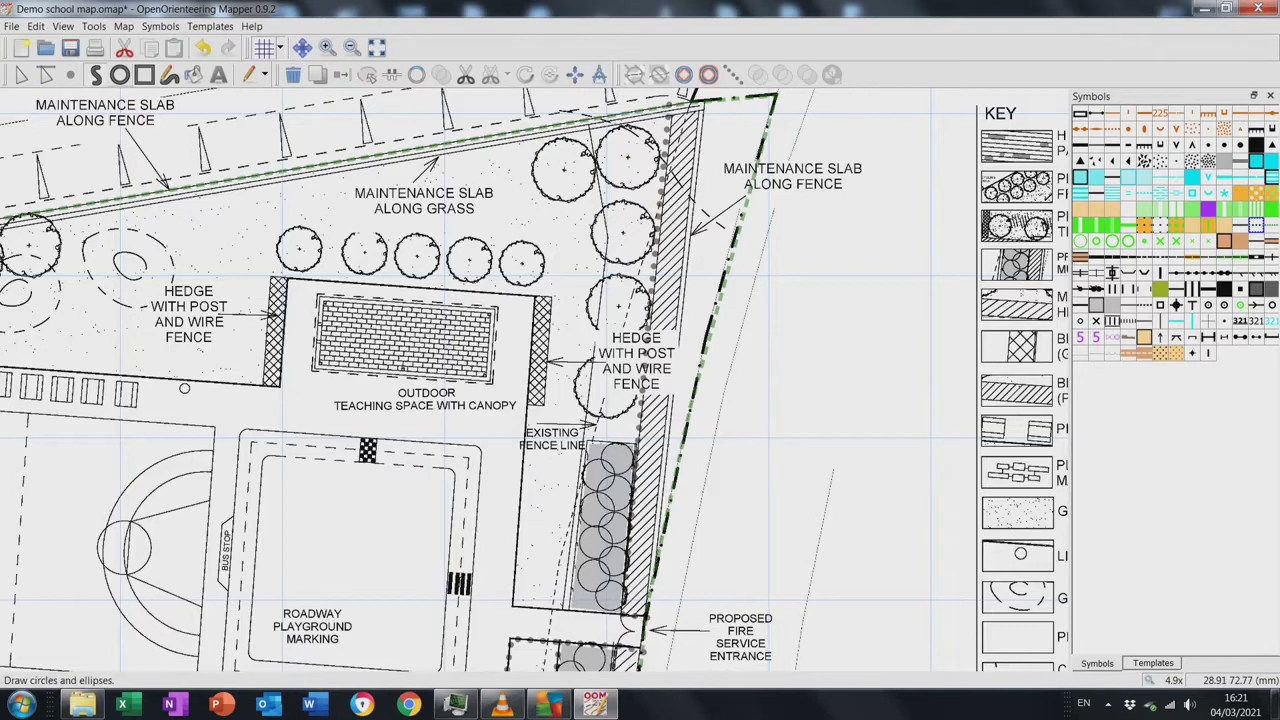
Reshape the green dashed boundary north of the fire service entrance so it follows the hedge's outer edge up to the northern fence
key(e)
click(689, 407)
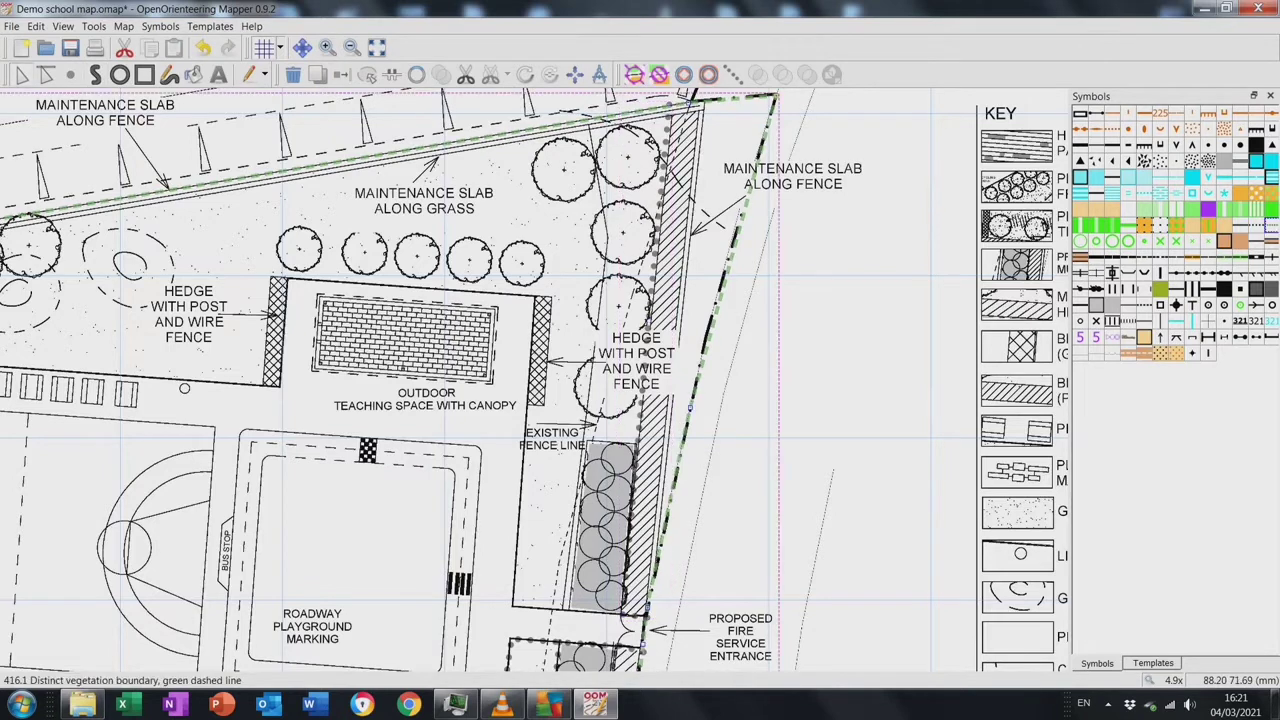
drag(778, 97, 705, 98)
key(Escape)
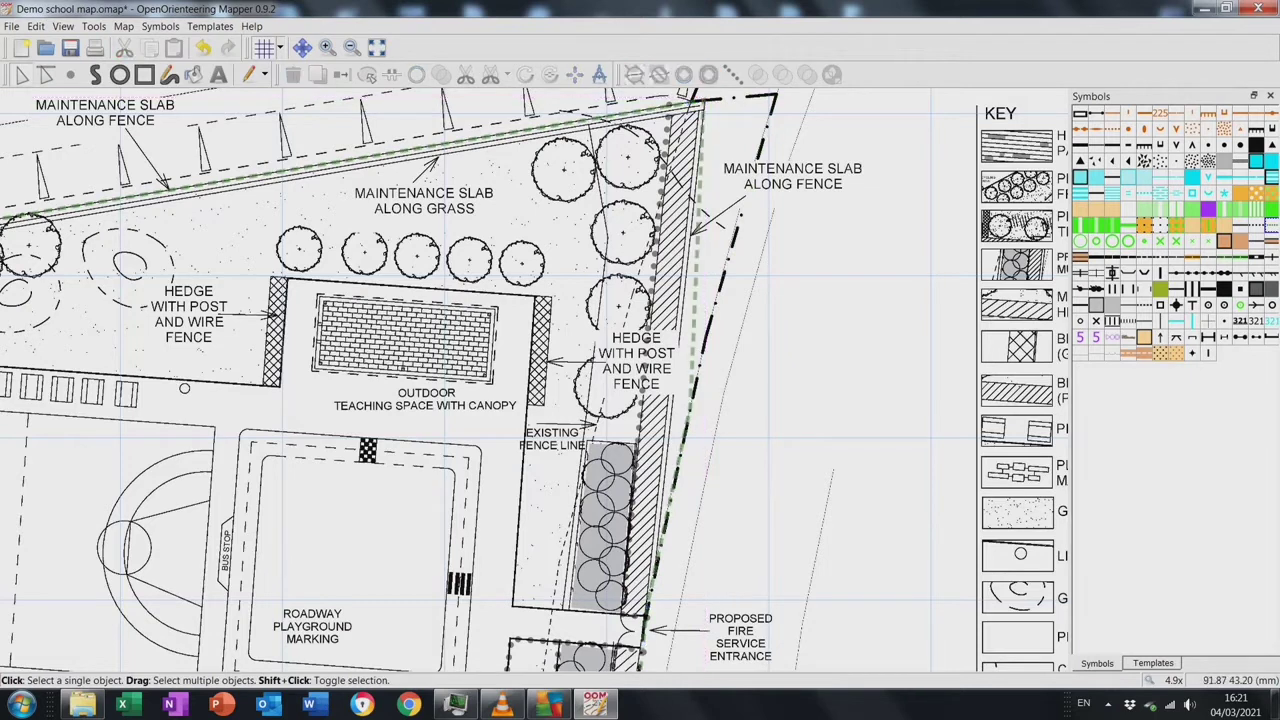
click(690, 97)
drag(690, 405, 672, 405)
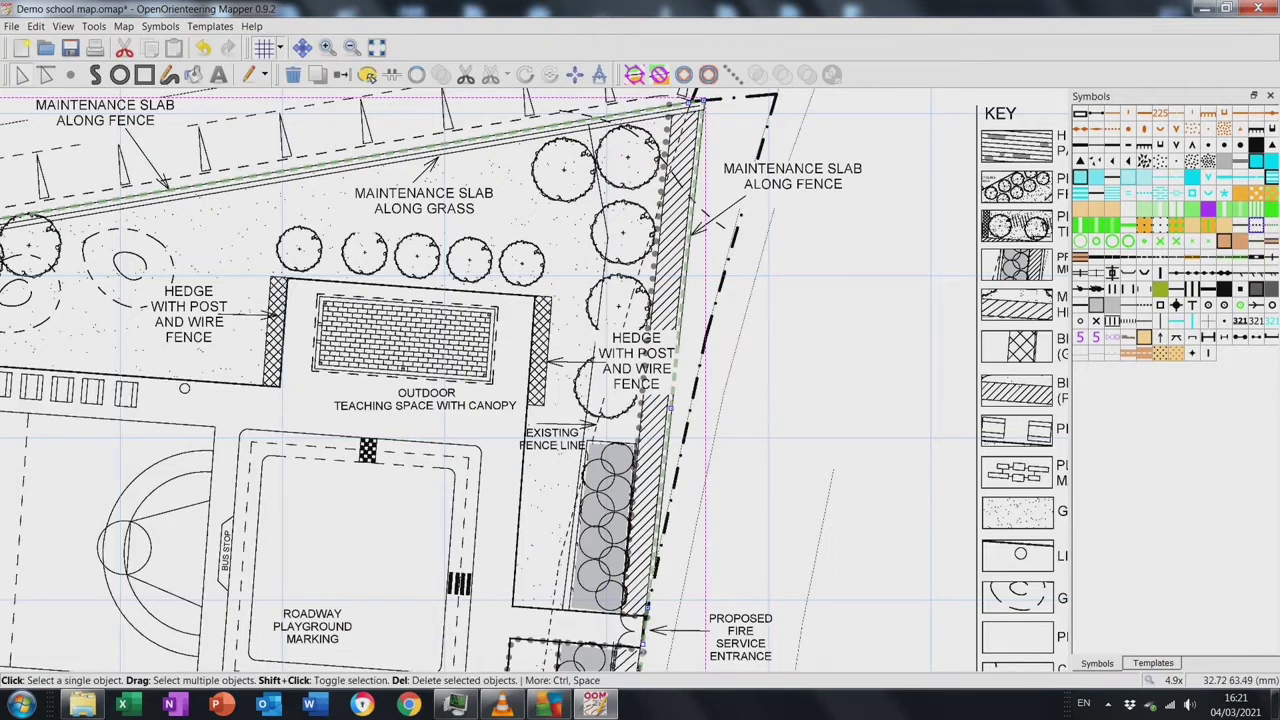
Outline the planting bed north of the fire entrance and draw a dotted line from there around the teaching space, grass play and memorial garden edges
key(p)
click(585, 443)
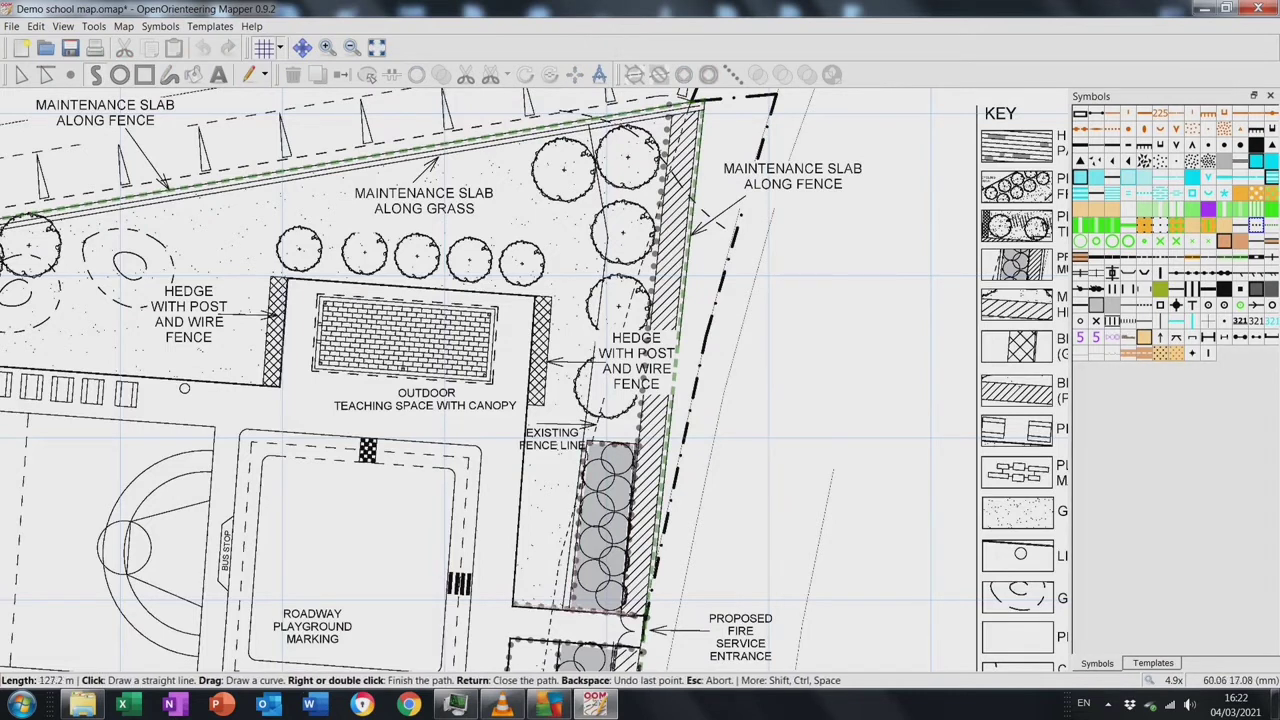
mouse_move(514, 605)
mouse_down()
mouse_move(532, 300)
mouse_move(300, 282)
mouse_move(2, 378)
mouse_up()
mouse_move(92, 374)
mouse_down()
mouse_move(76, 372)
mouse_move(200, 340)
mouse_move(186, 278)
mouse_up()
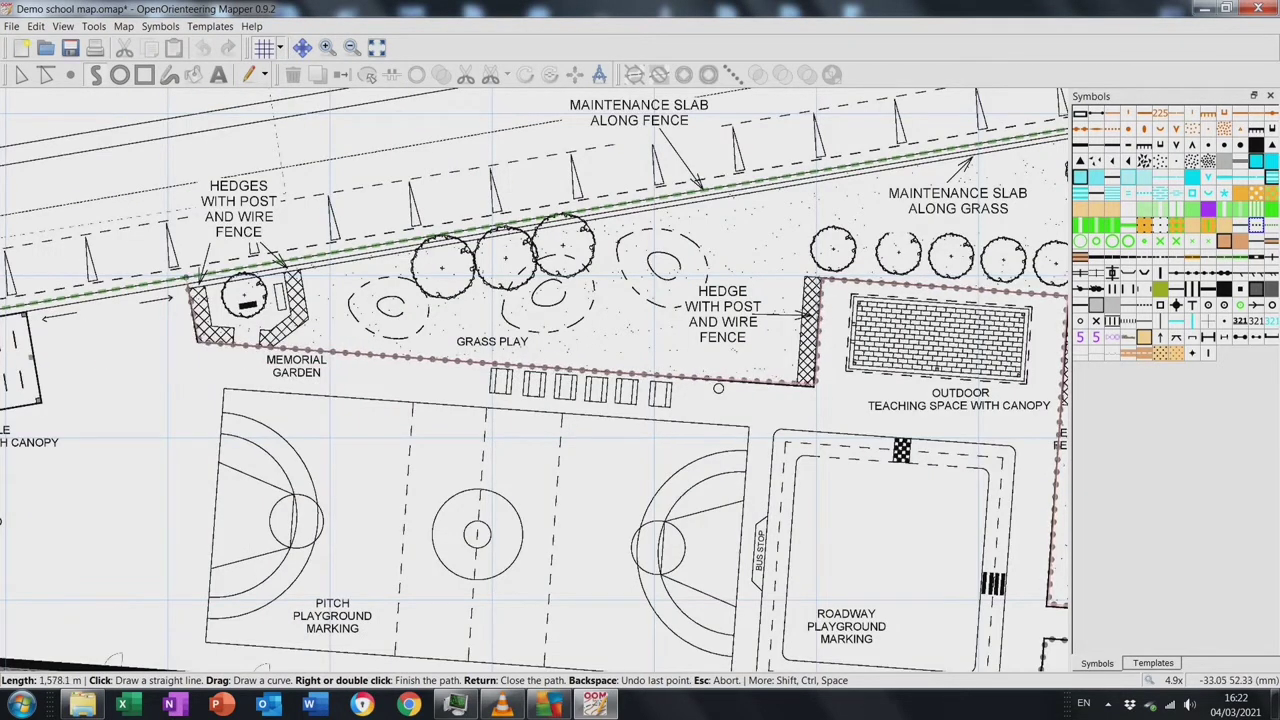
right_click(718, 388)
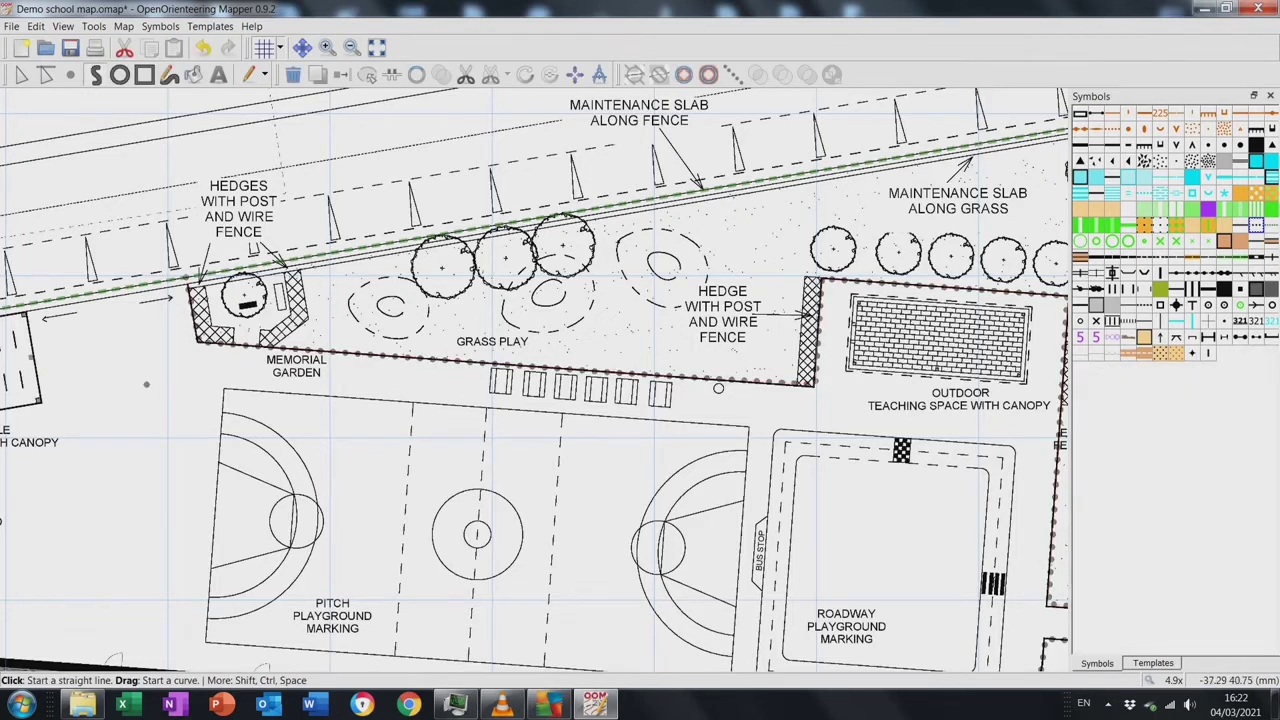
Draw the pumpset as a rectangular building and the sprinkler as a circular building over their outlines on the plan
scroll(146, 384, left, 10)
click(144, 74)
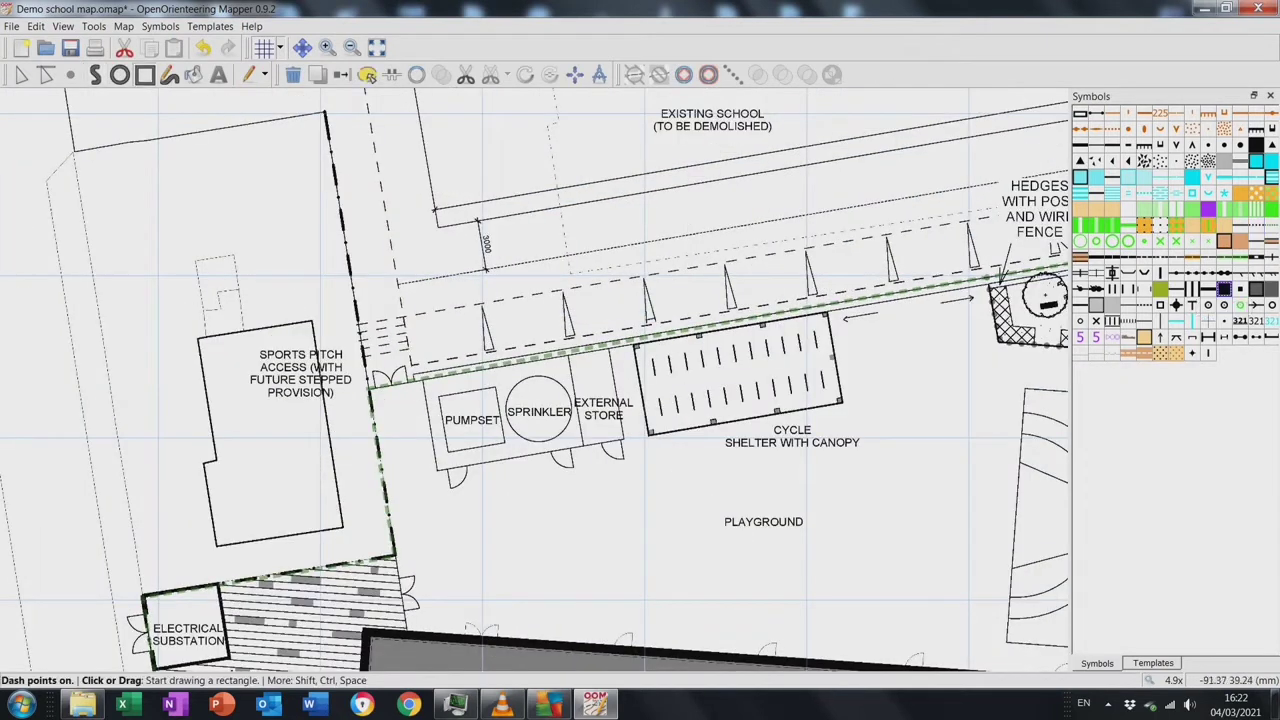
drag(440, 393, 447, 450)
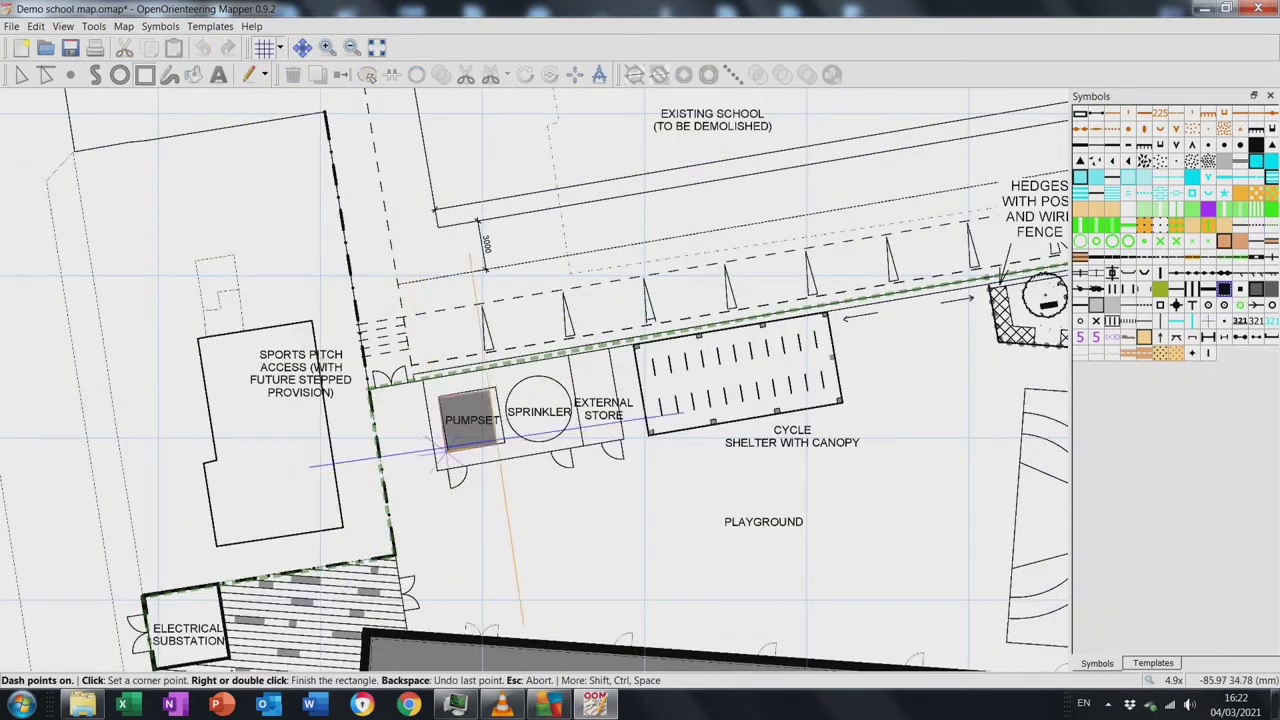
click(505, 442)
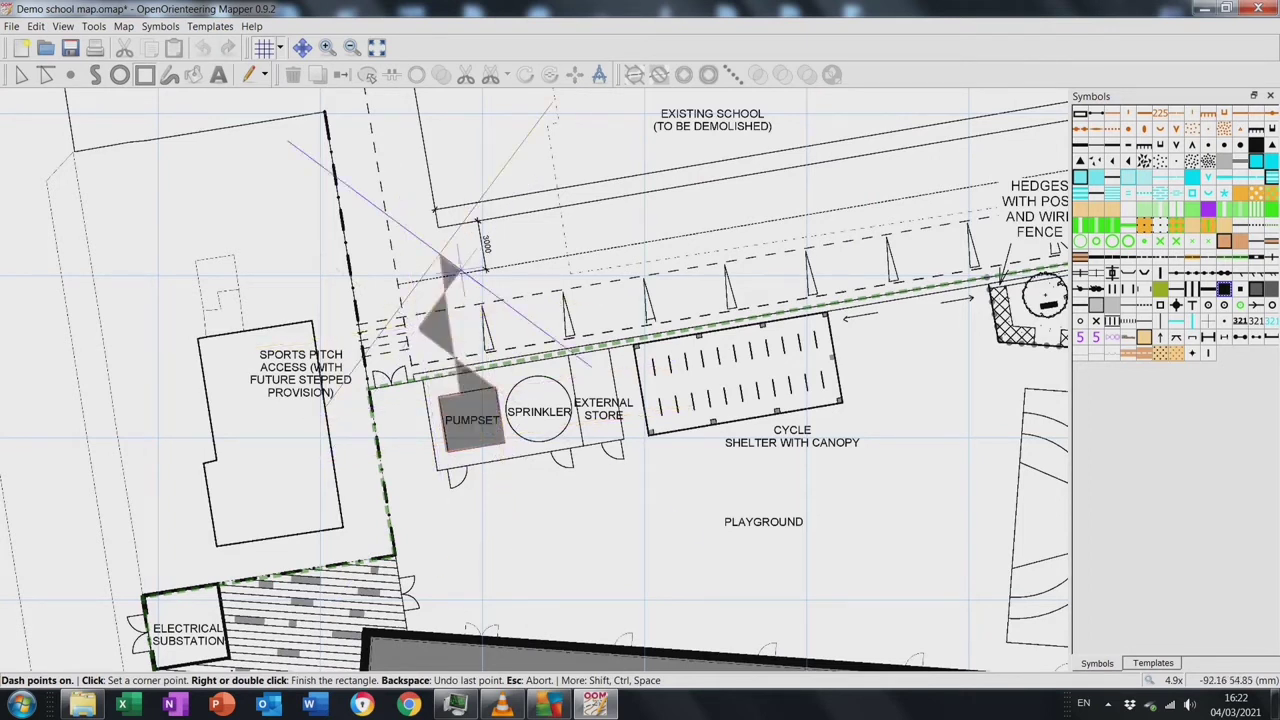
right_click(421, 327)
drag(424, 327, 438, 392)
key(o)
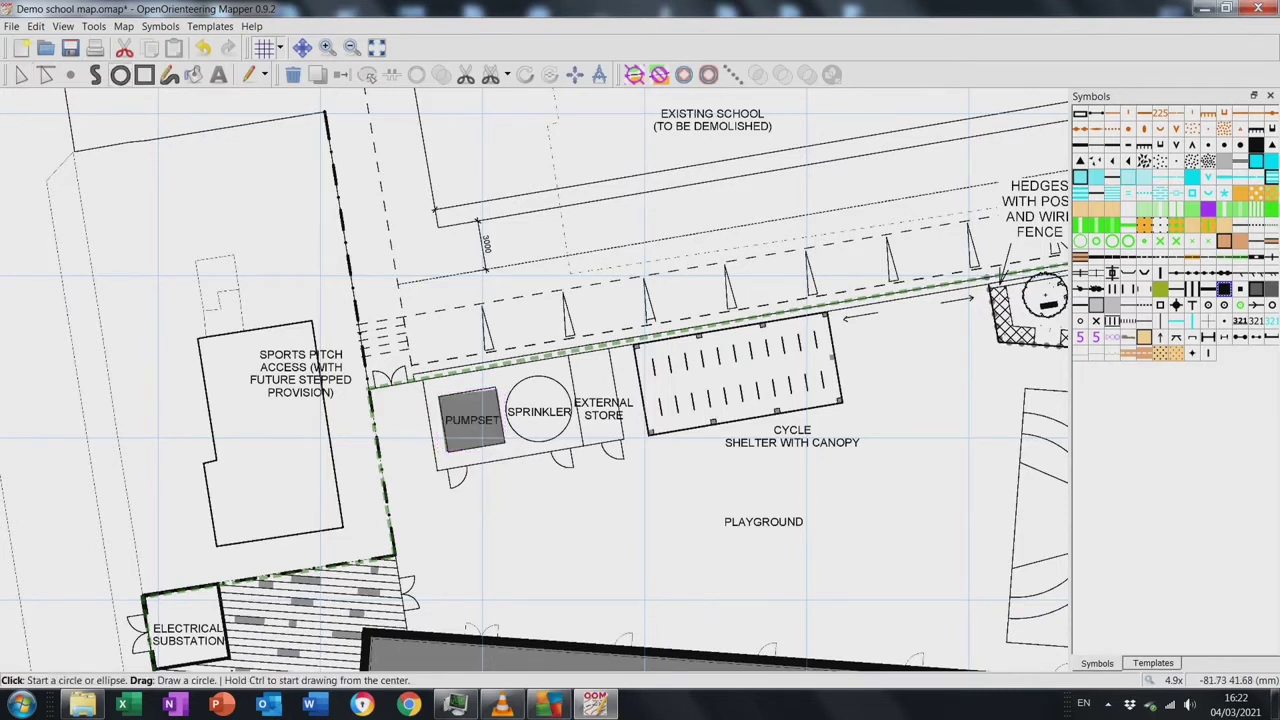
drag(538, 377, 541, 444)
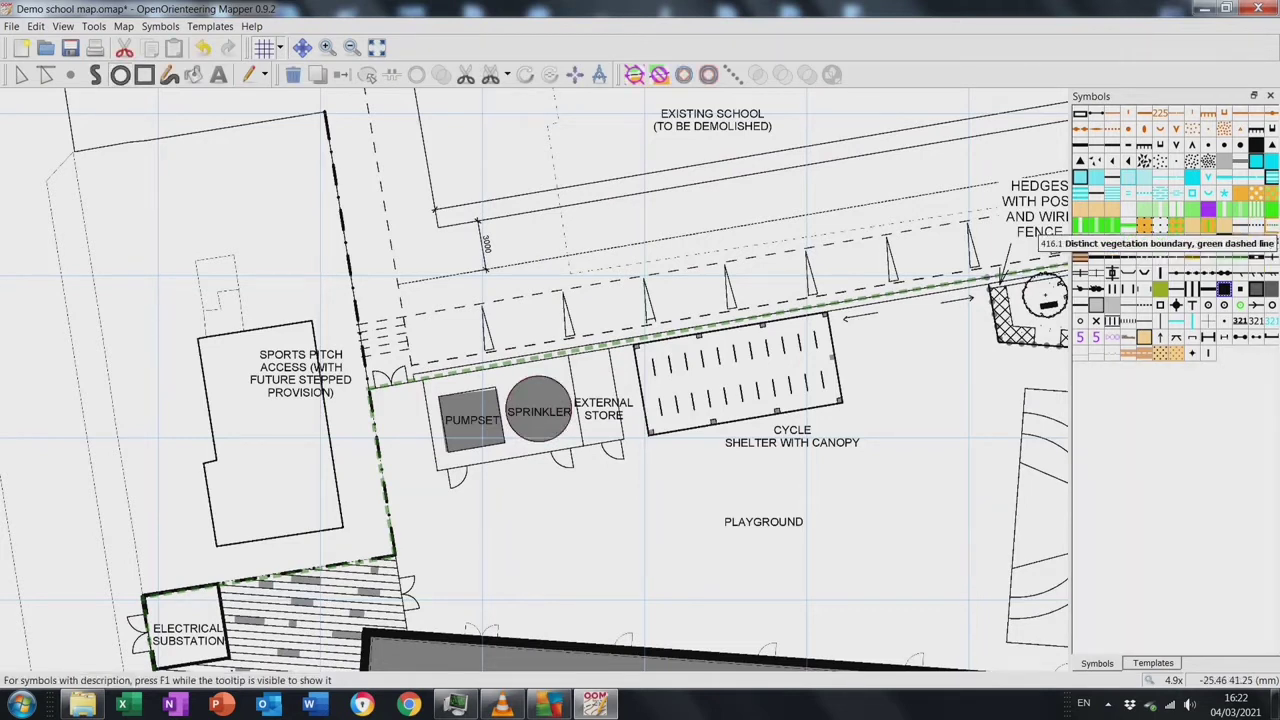
Draw green dashed boundary lines around the pumpset and sprinkler compound and the adjoining external store
click(1224, 240)
key(p)
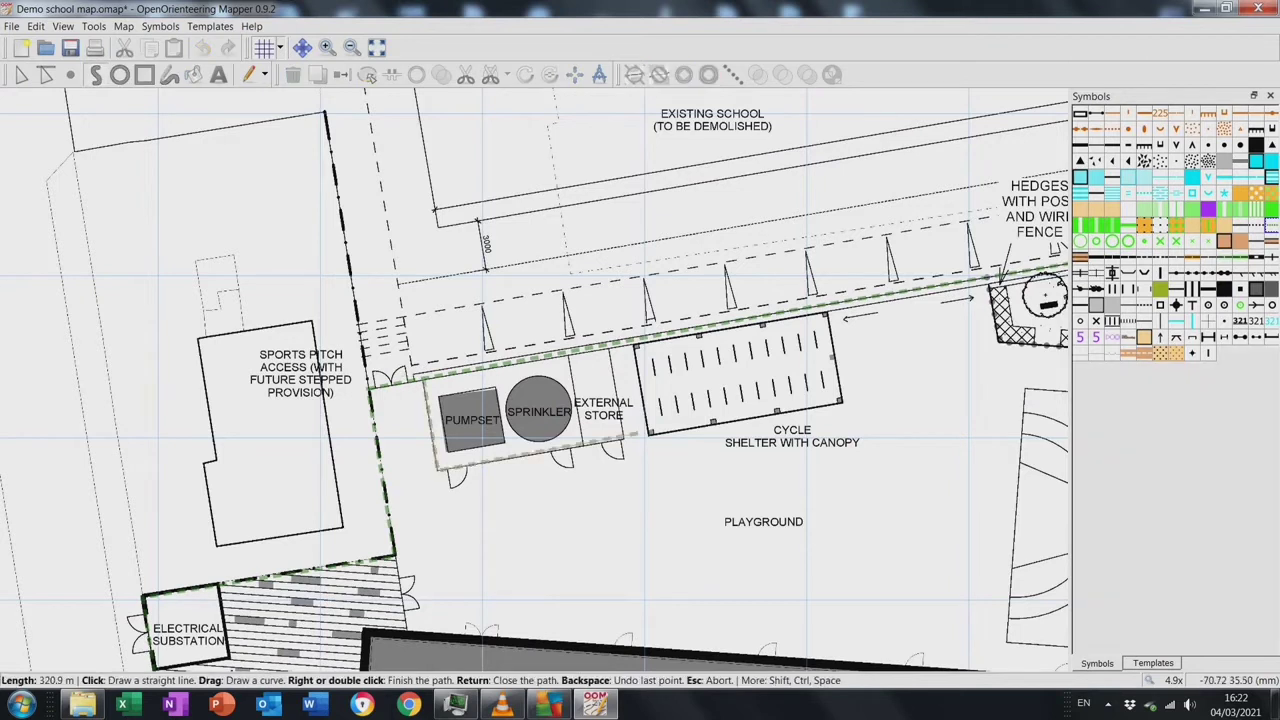
key(Return)
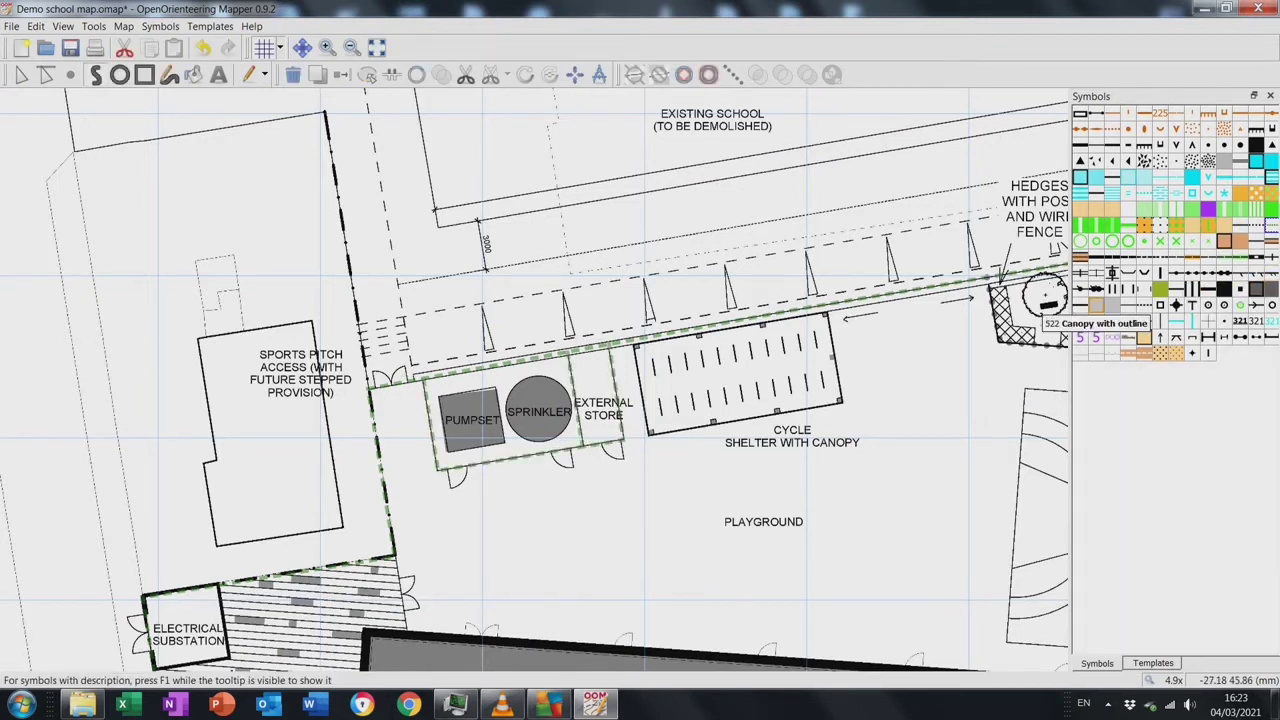
Draw a rectangle over the cycle shelter using the 522 Canopy with outline symbol
click(1096, 305)
key(r)
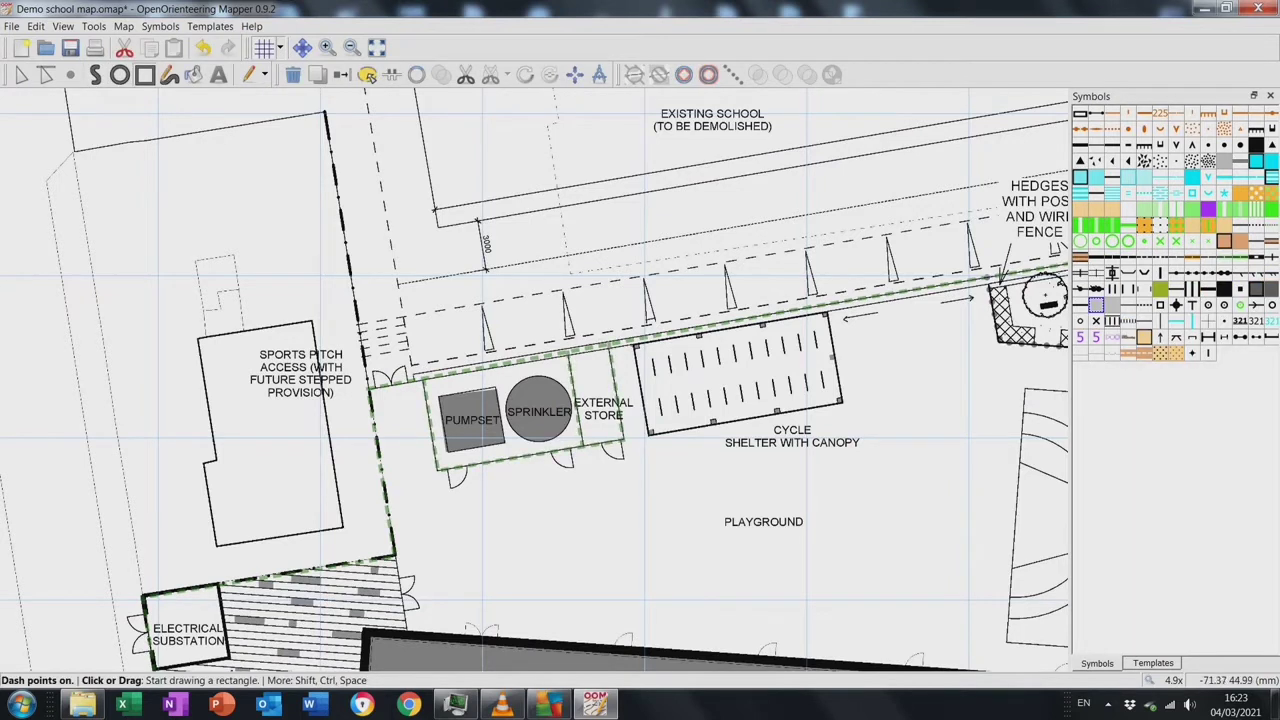
click(840, 404)
click(649, 432)
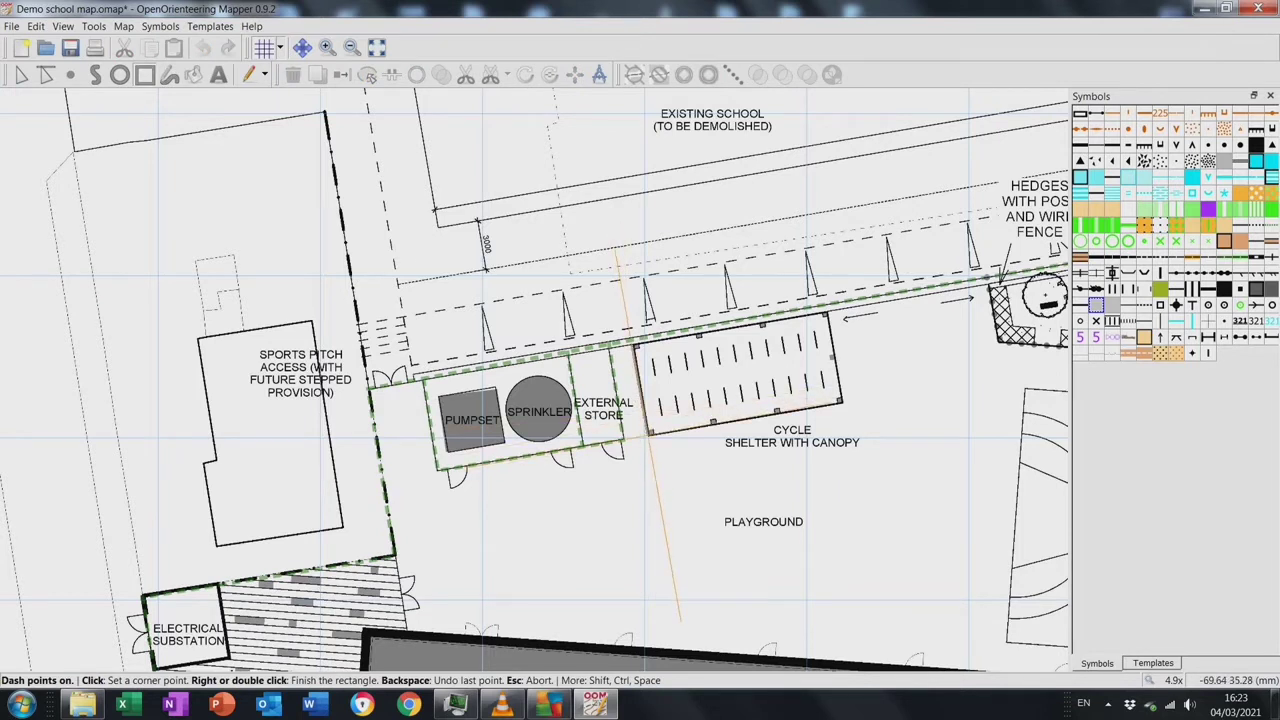
click(634, 345)
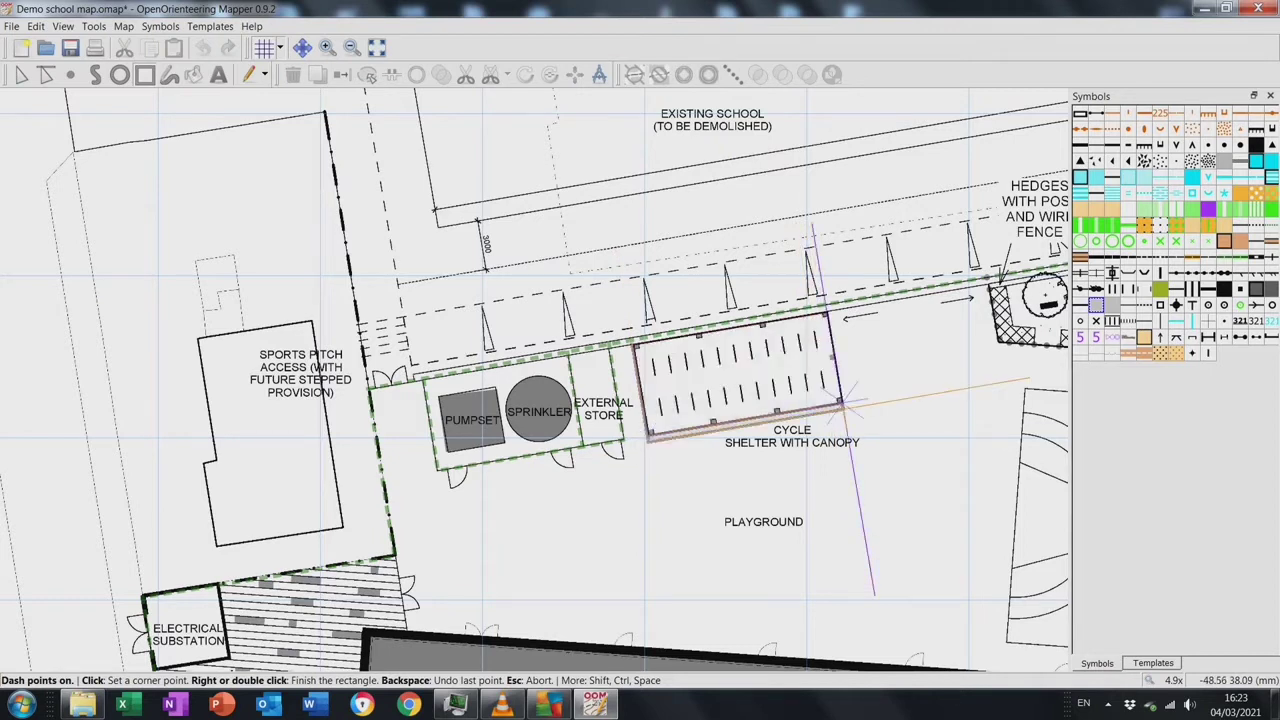
click(840, 401)
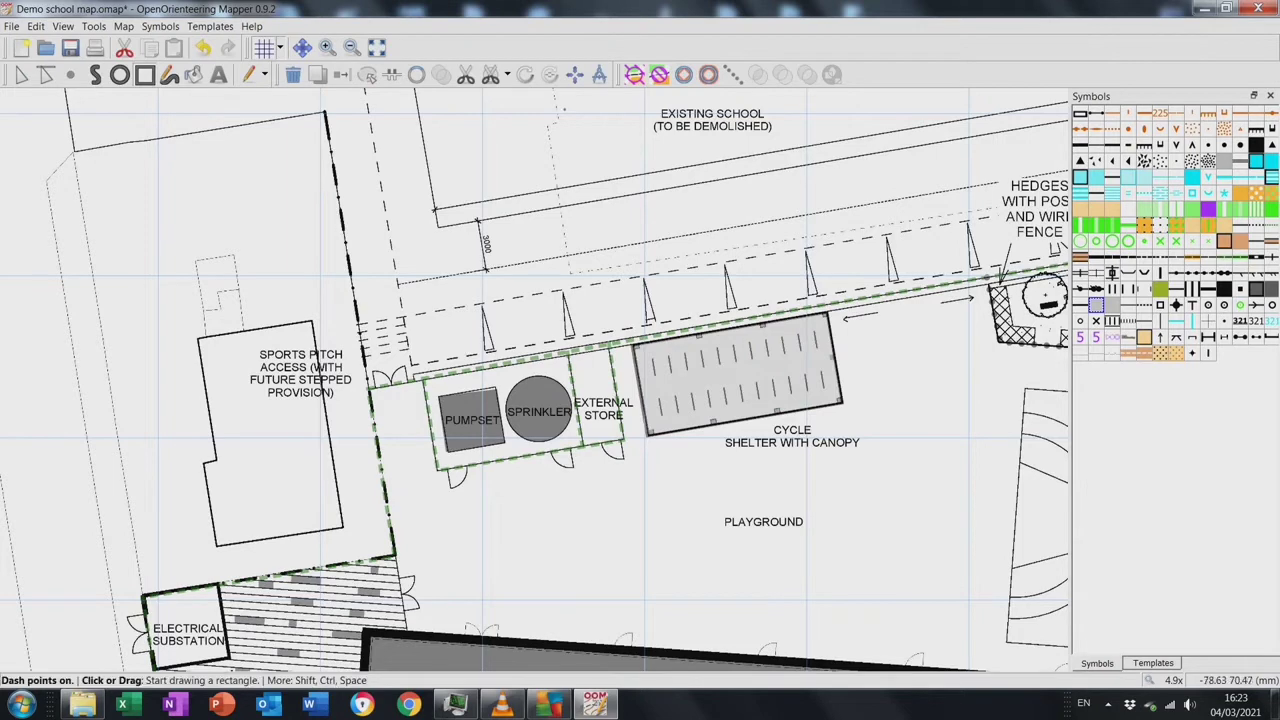
Draw a canopy rectangle over the brick-patterned area of the outdoor teaching space
scroll(535, 380, down, 3)
scroll(535, 380, right, 8)
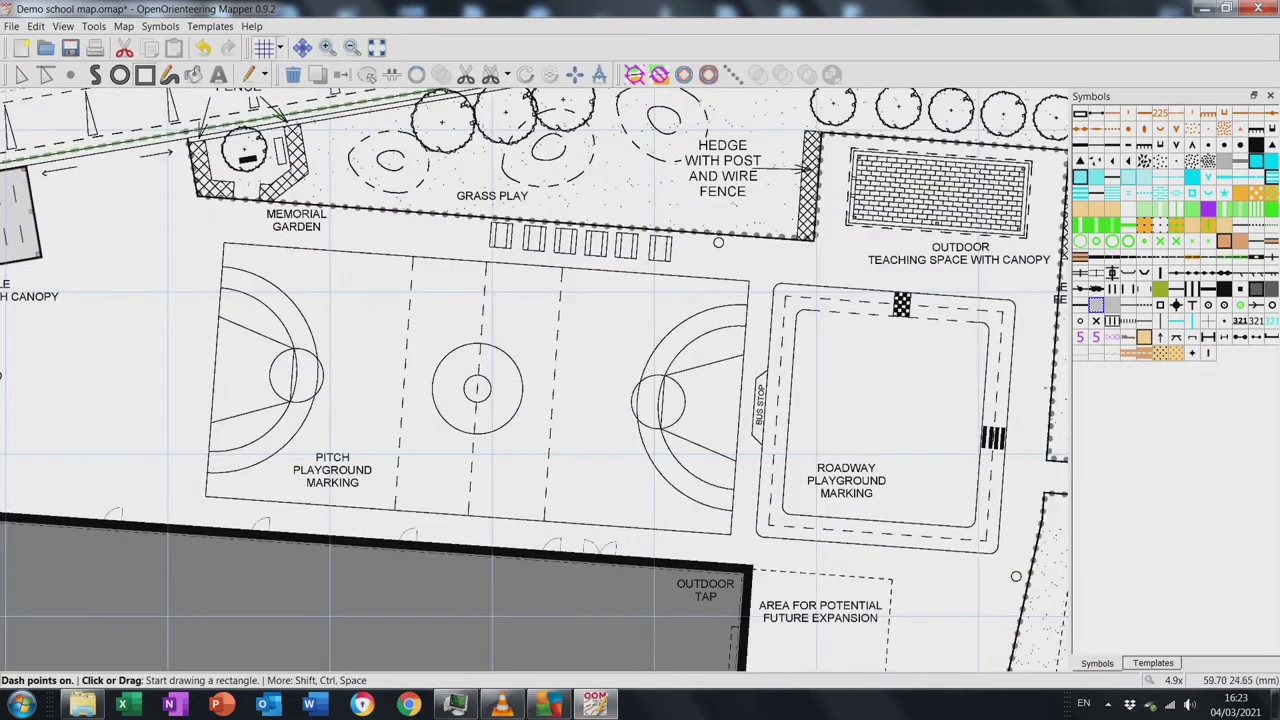
scroll(535, 380, right, 3)
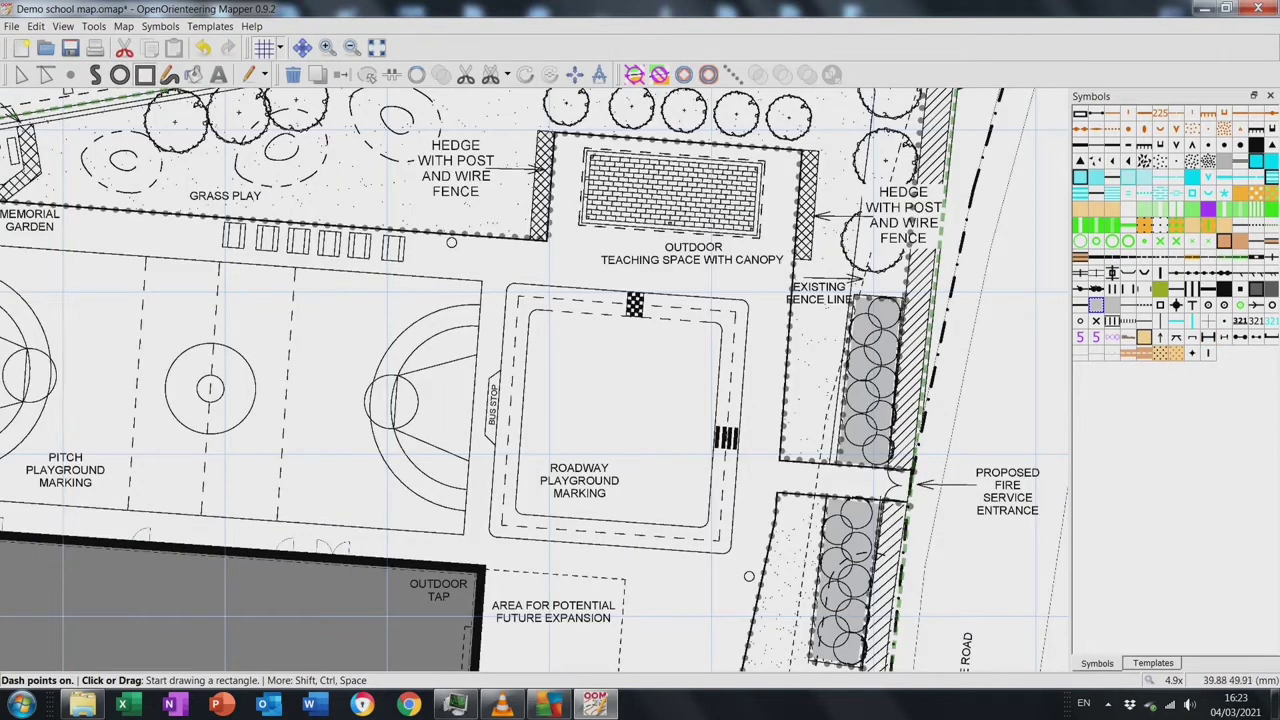
click(812, 158)
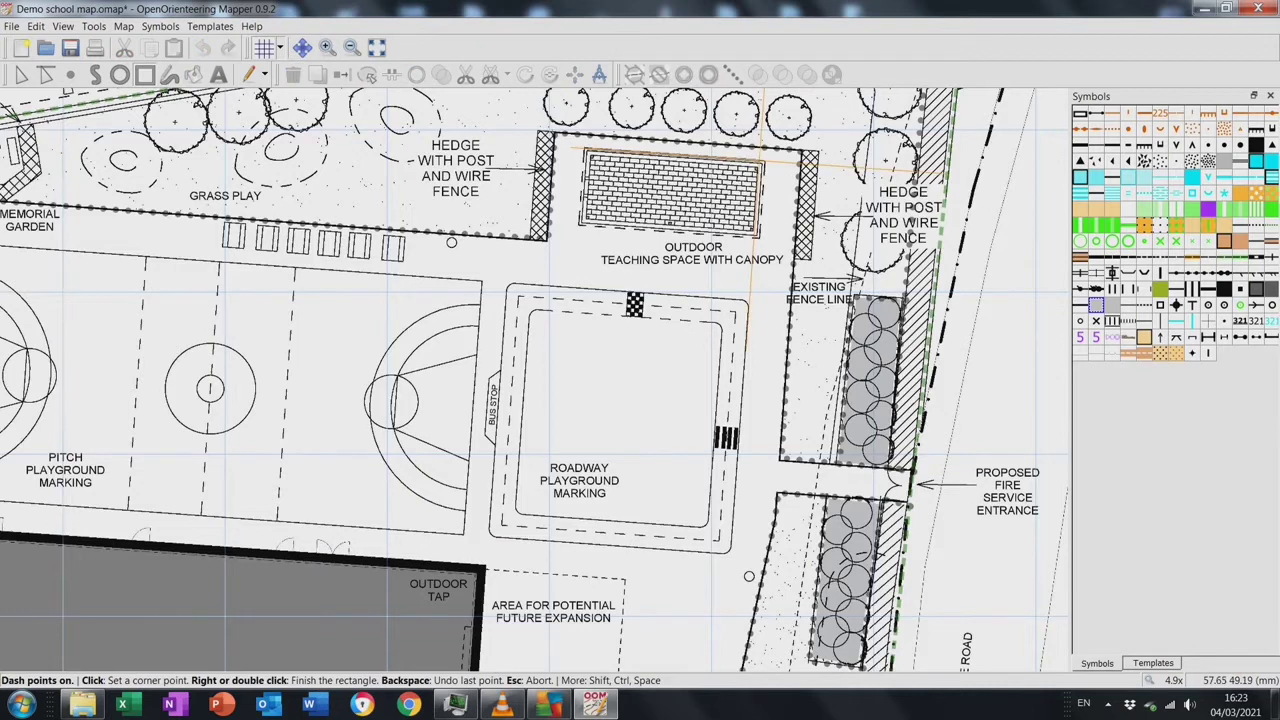
click(763, 158)
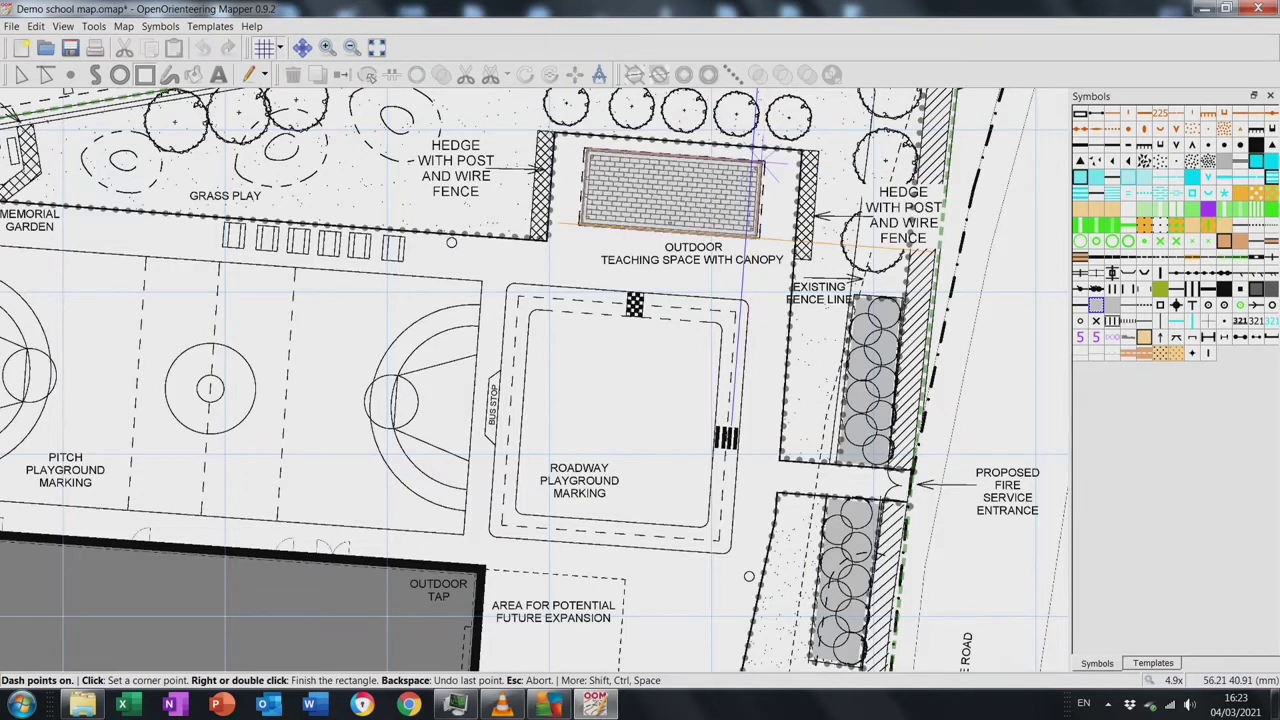
click(758, 232)
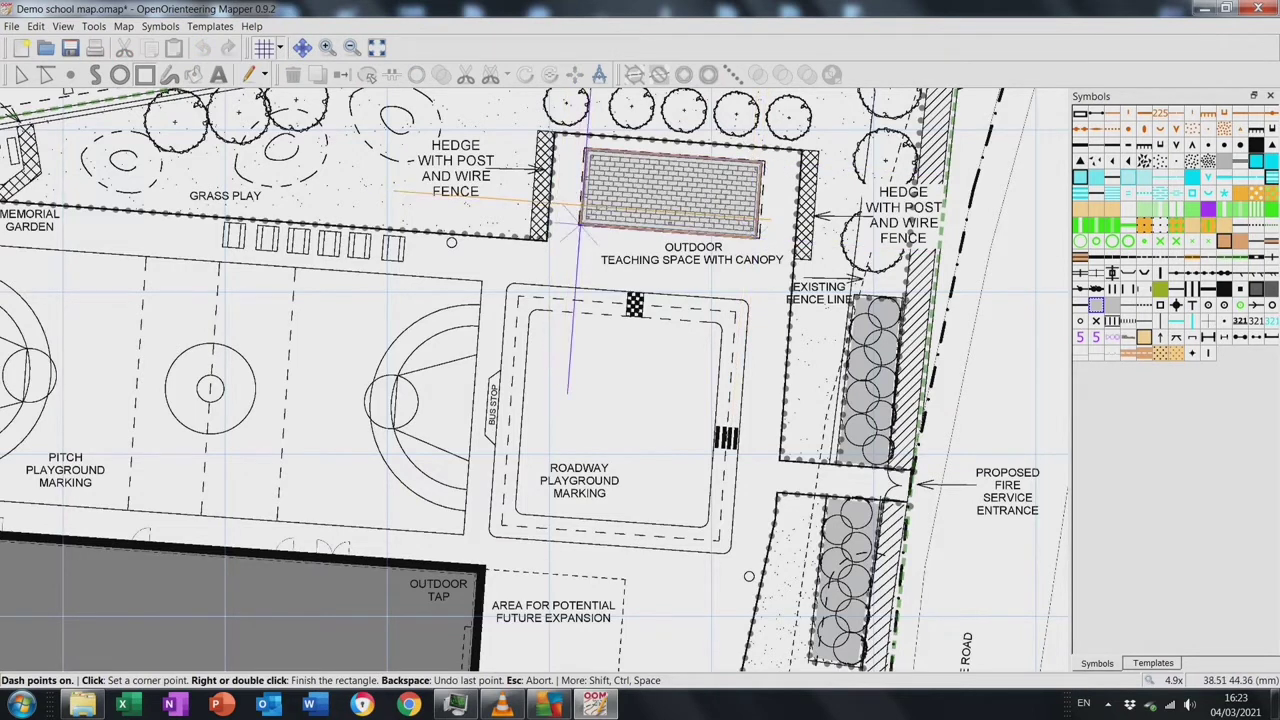
double_click(578, 222)
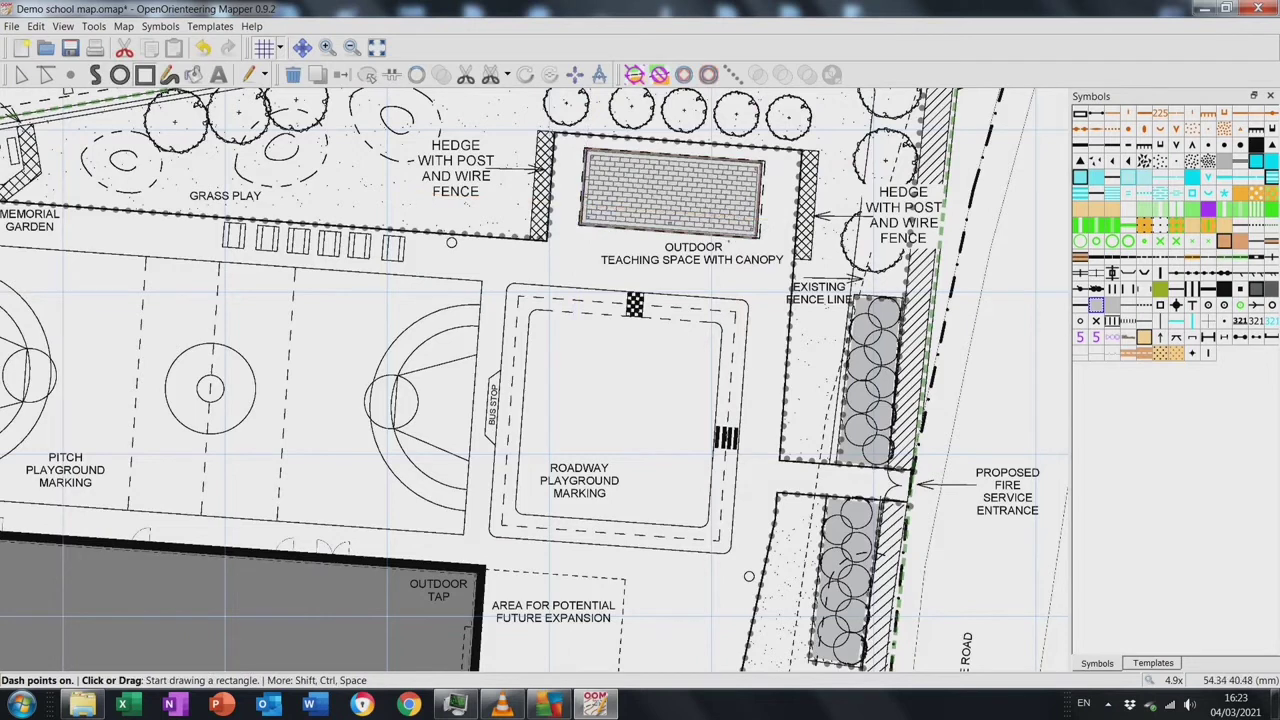
Outline the two hedge strips beside the outdoor teaching space with the 416 Distinct vegetation boundary symbol
scroll(749, 576, up, 3)
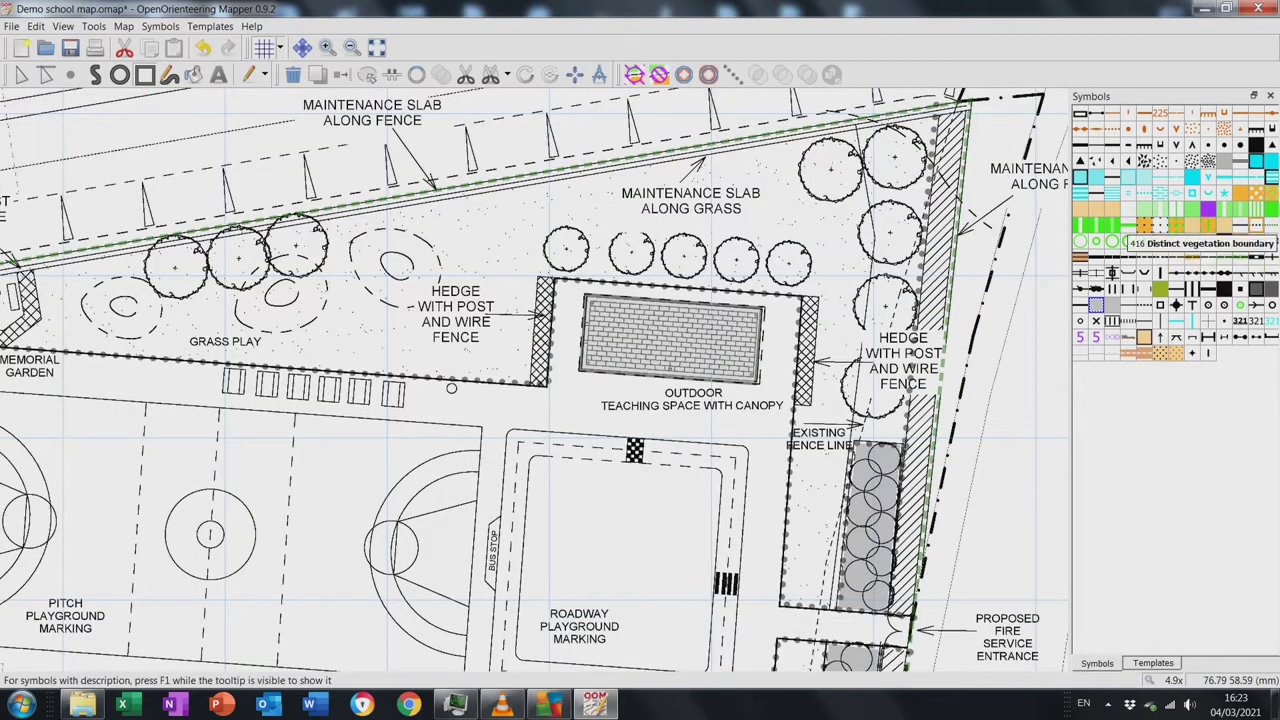
click(1224, 241)
click(96, 74)
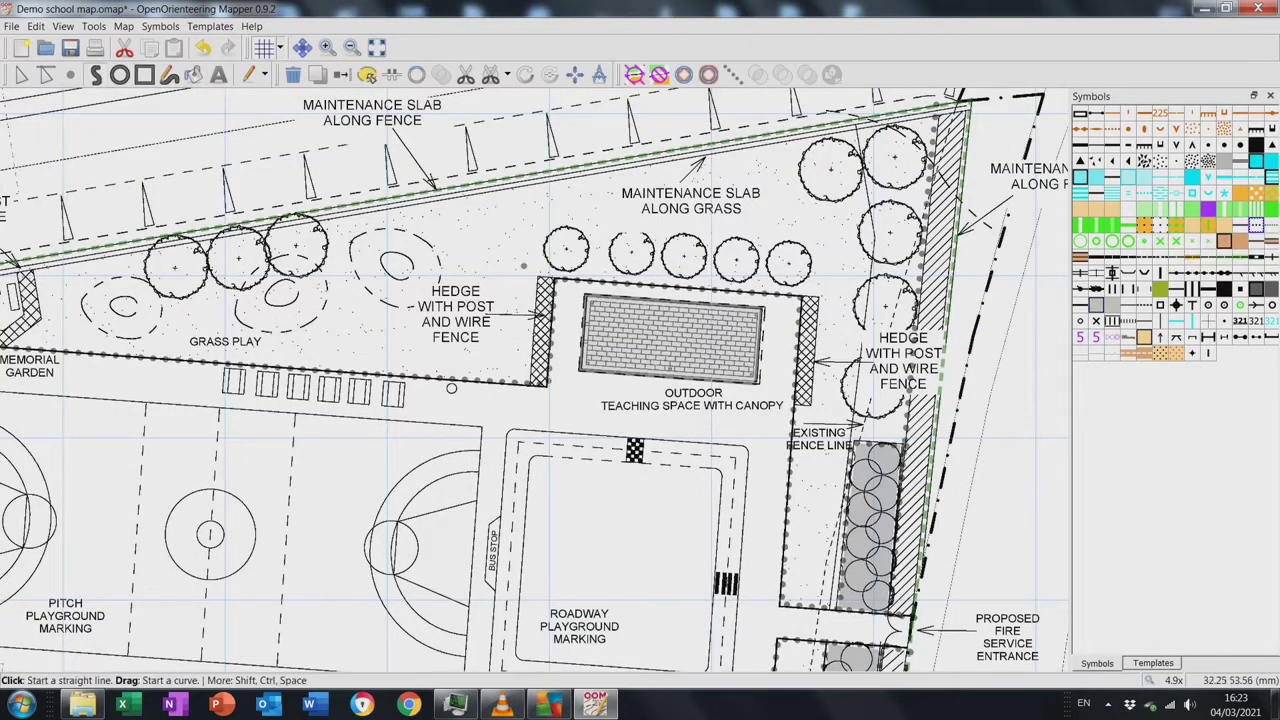
click(541, 282)
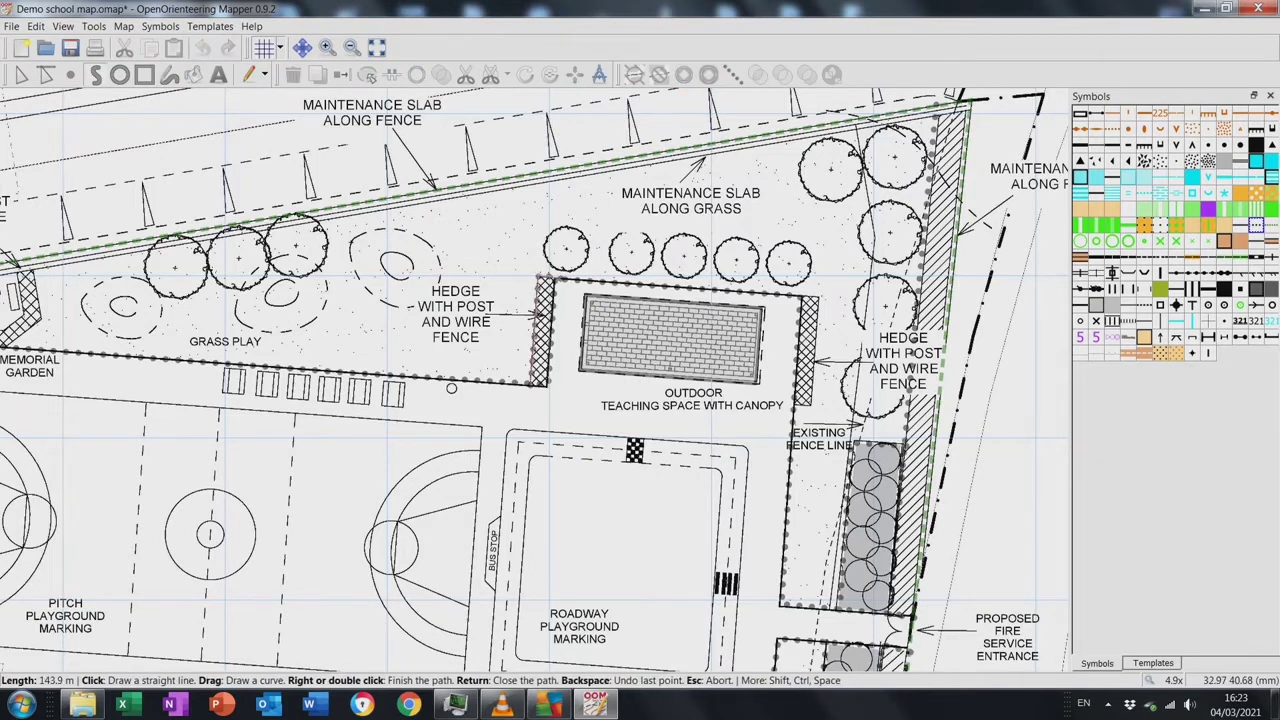
click(815, 296)
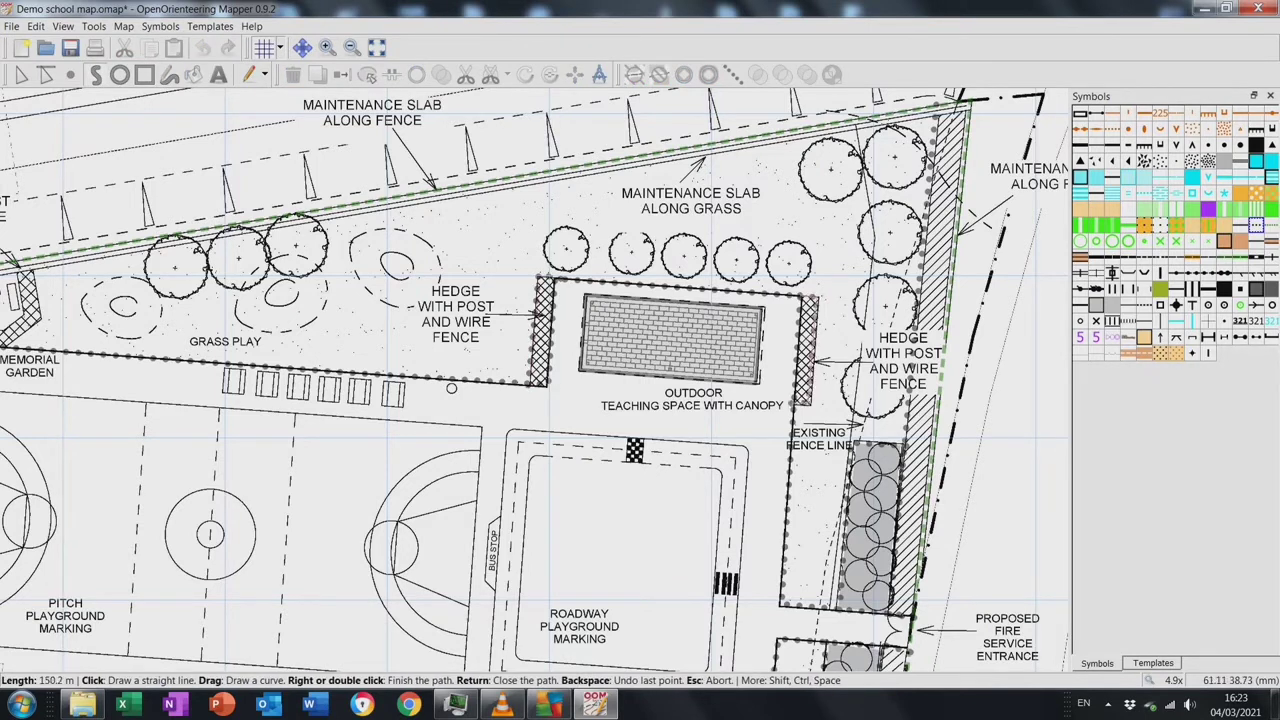
double_click(805, 404)
Draw a curved vegetation boundary around the wildflower meadow, from the hatched hedge strip down to the row of trees
scroll(540, 380, left, 3)
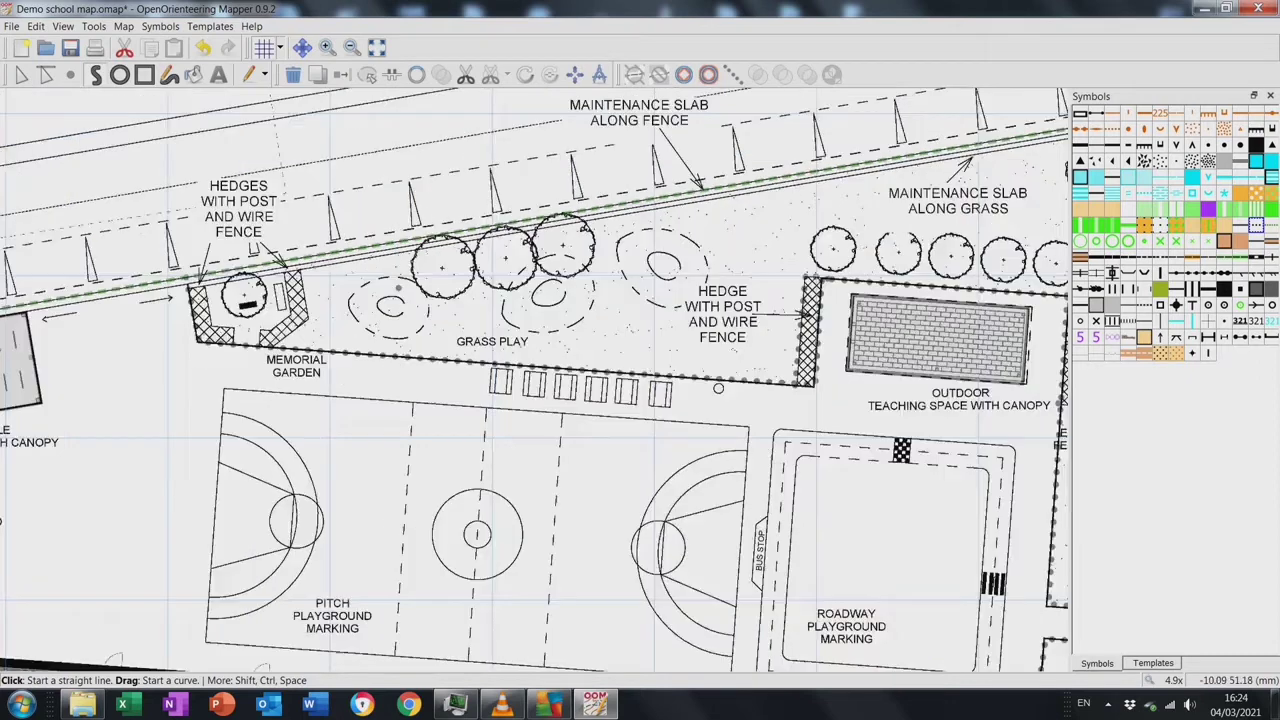
scroll(535, 380, down, 7)
scroll(535, 380, right, 3)
scroll(535, 380, right, 3)
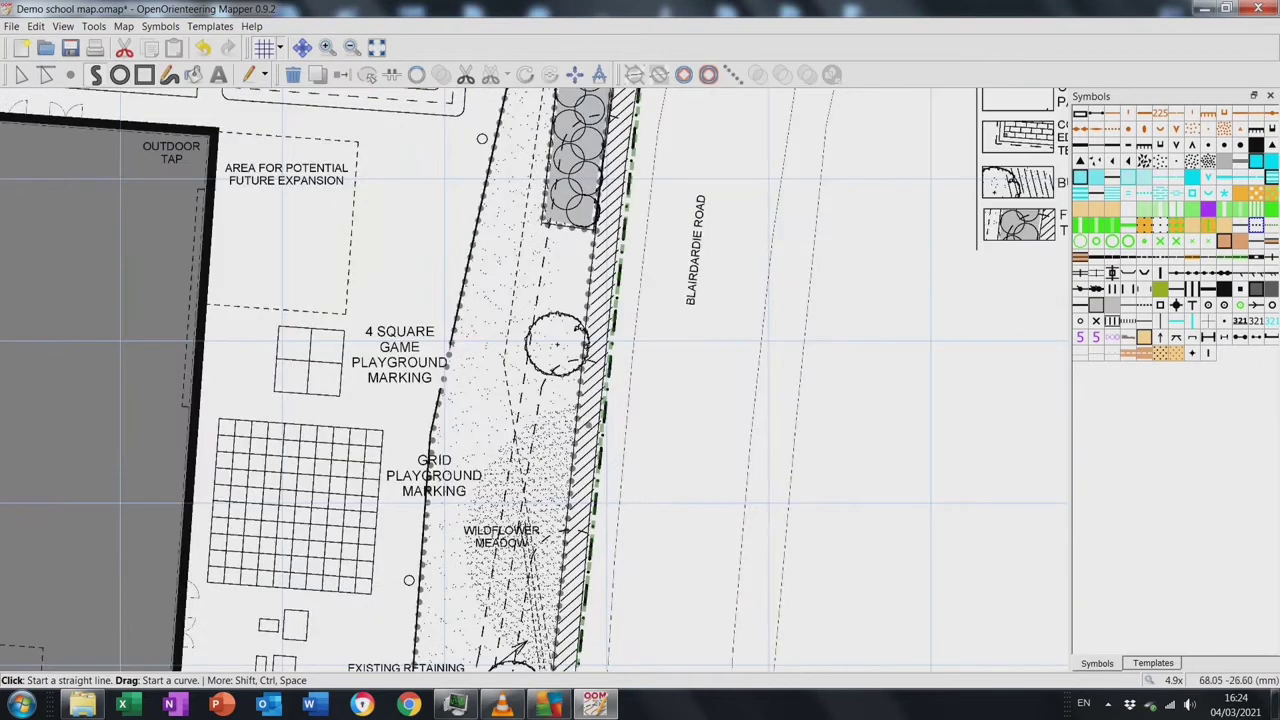
click(511, 423)
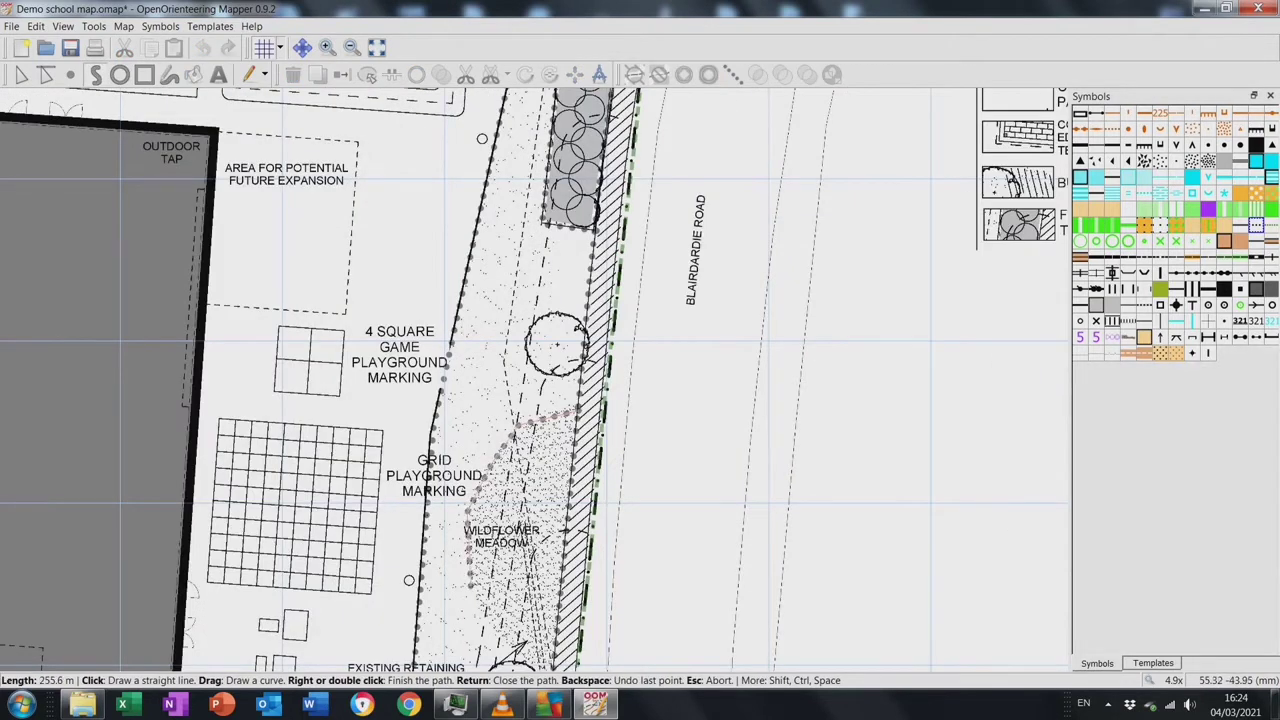
scroll(490, 530, down, 2)
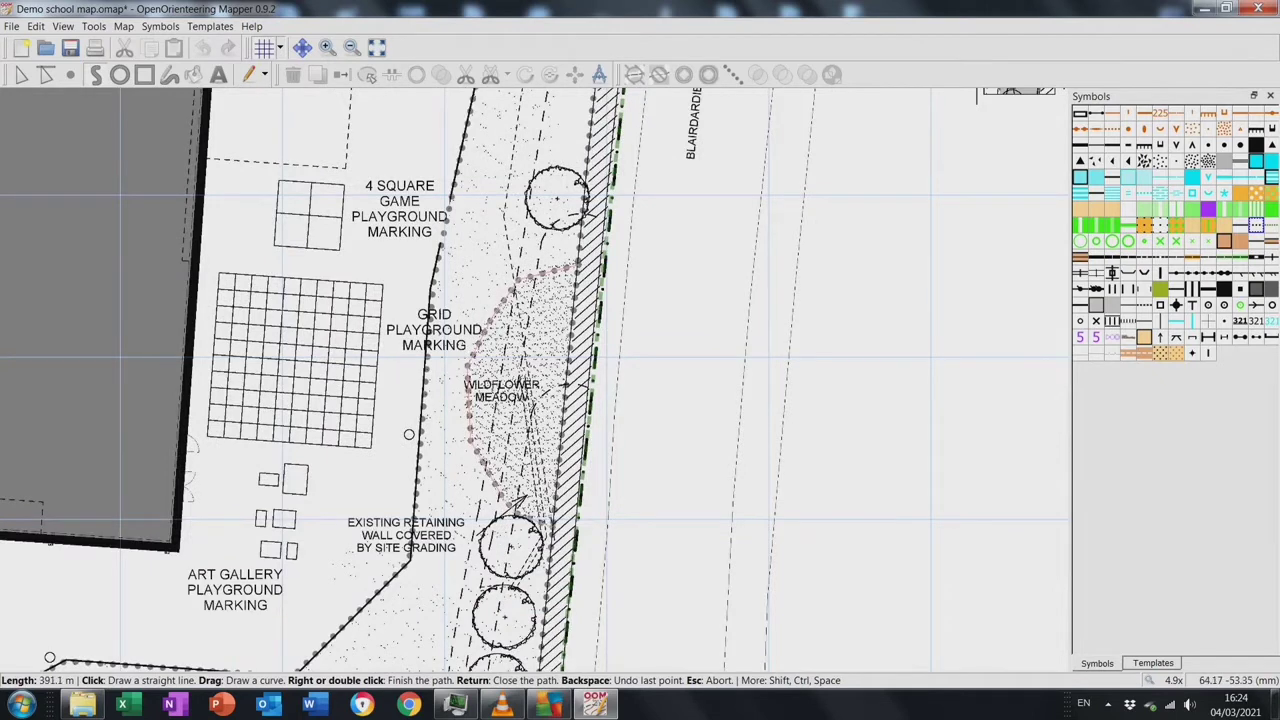
key(Return)
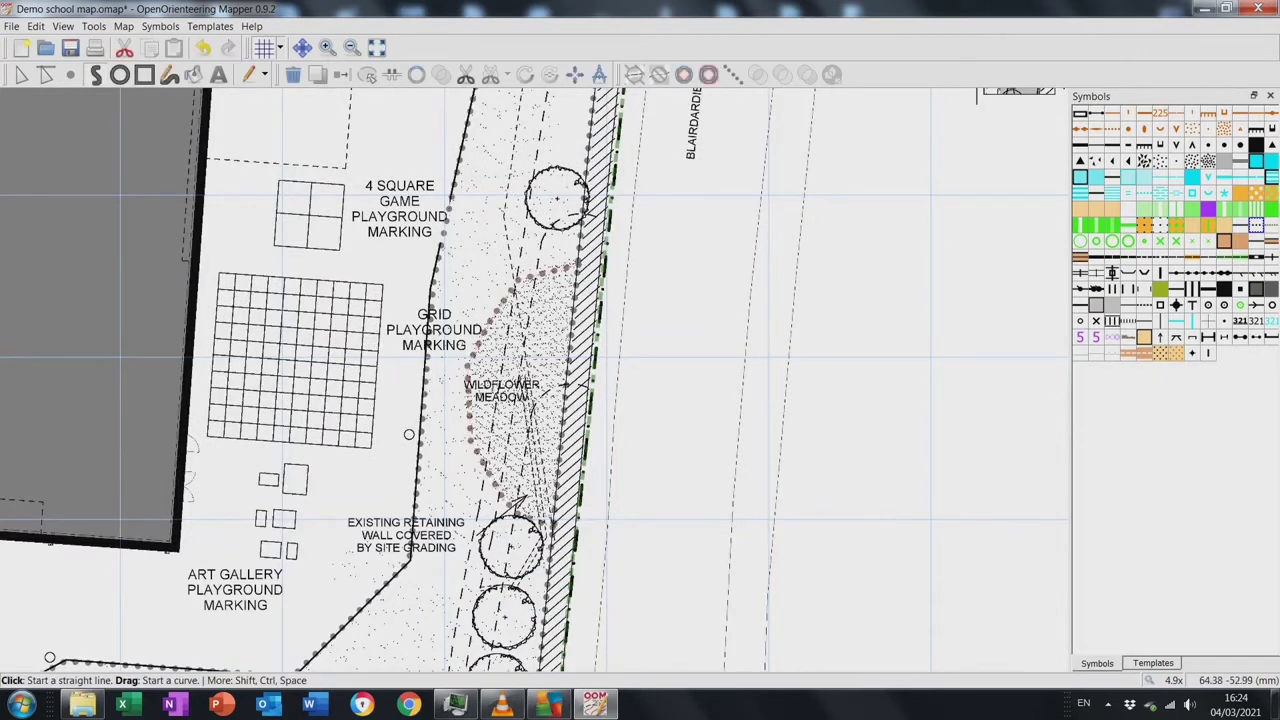
Draw a closed vegetation boundary around the diagonally hatched planting bed south of the circuit training playground marking
scroll(408, 434, down, 3)
scroll(360, 320, left, 4)
scroll(316, 220, down, 3)
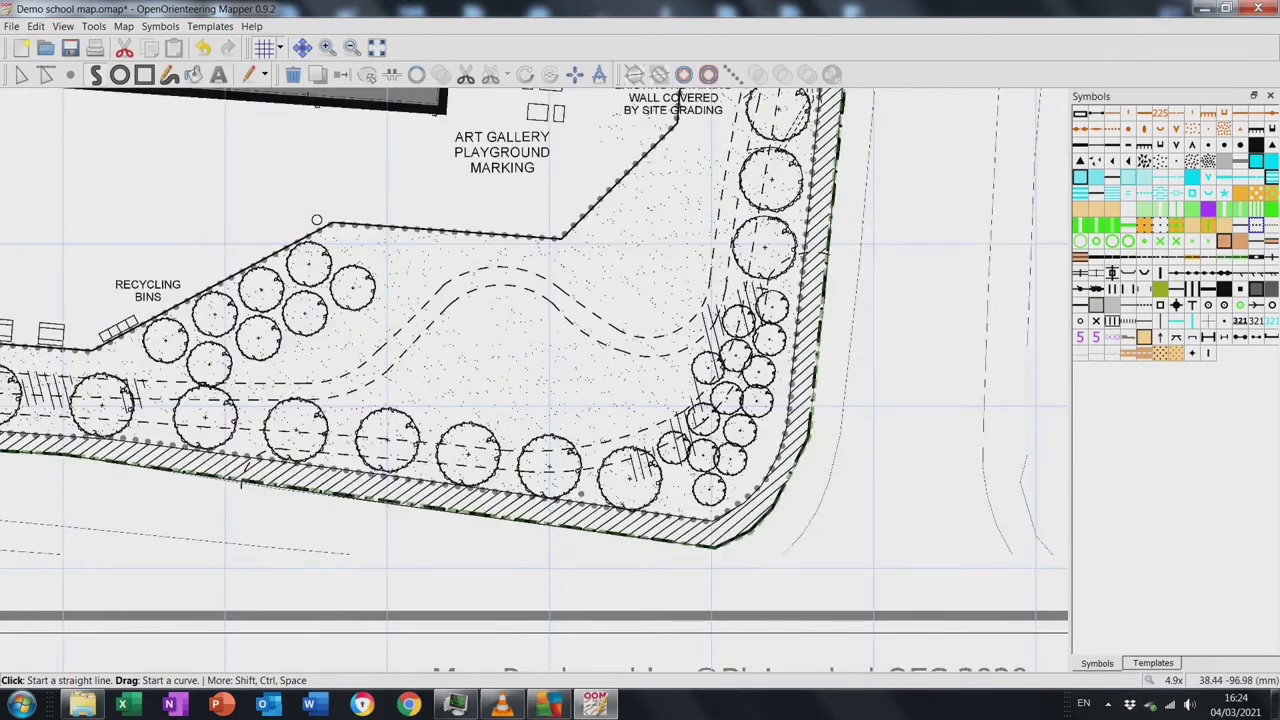
scroll(534, 353, left, 8)
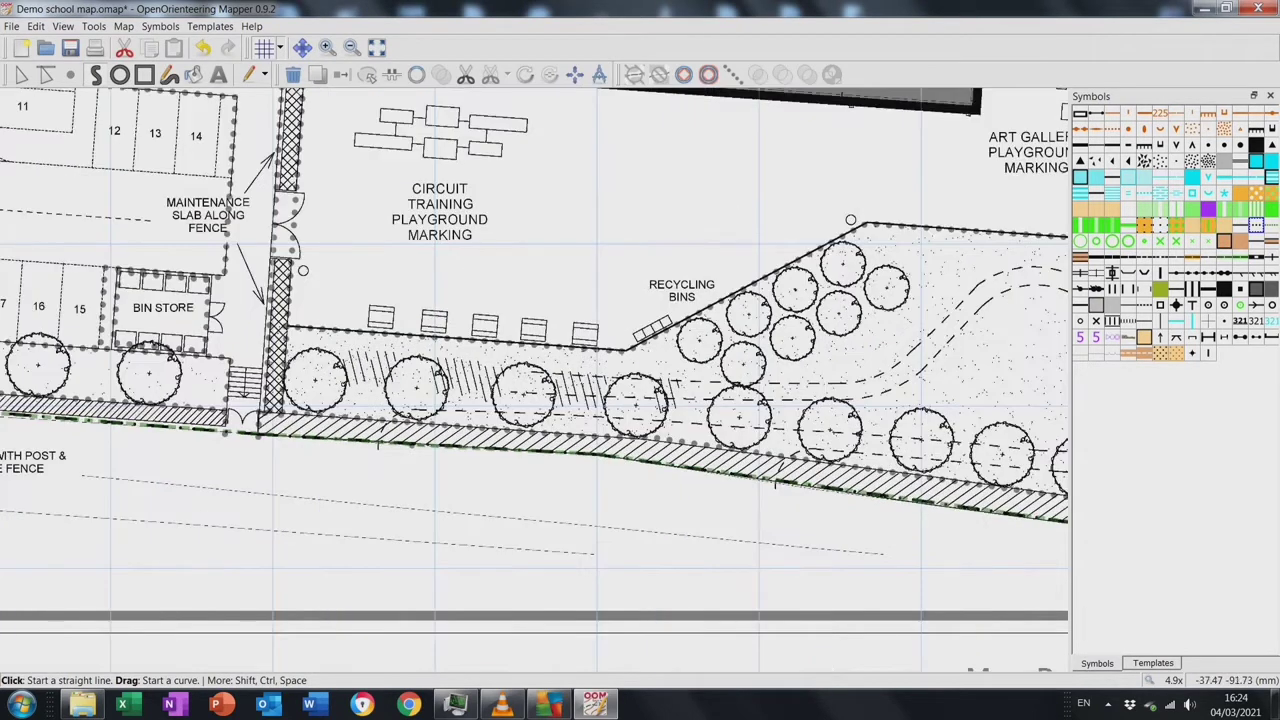
click(363, 355)
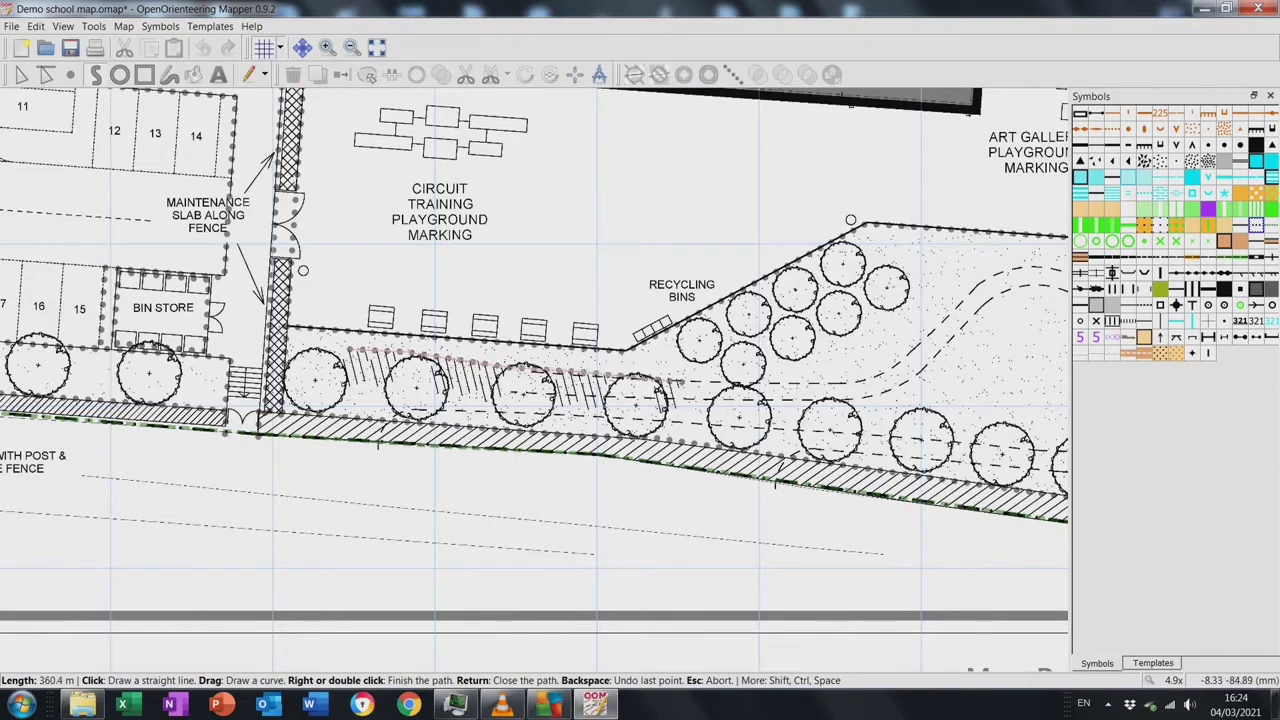
click(682, 386)
click(652, 431)
key(Return)
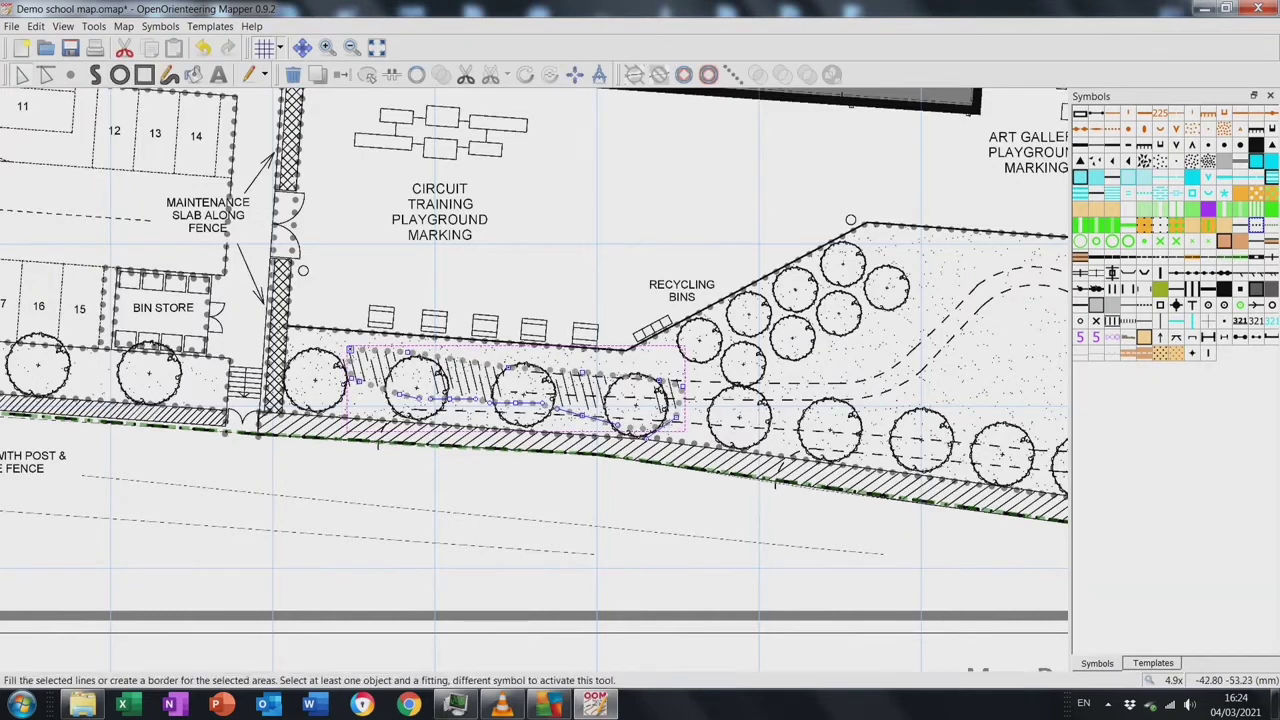
Draw boundary lines along the gated edge of the entrance plaza and around the open sides of the electrical substation
scroll(535, 380, up, 10)
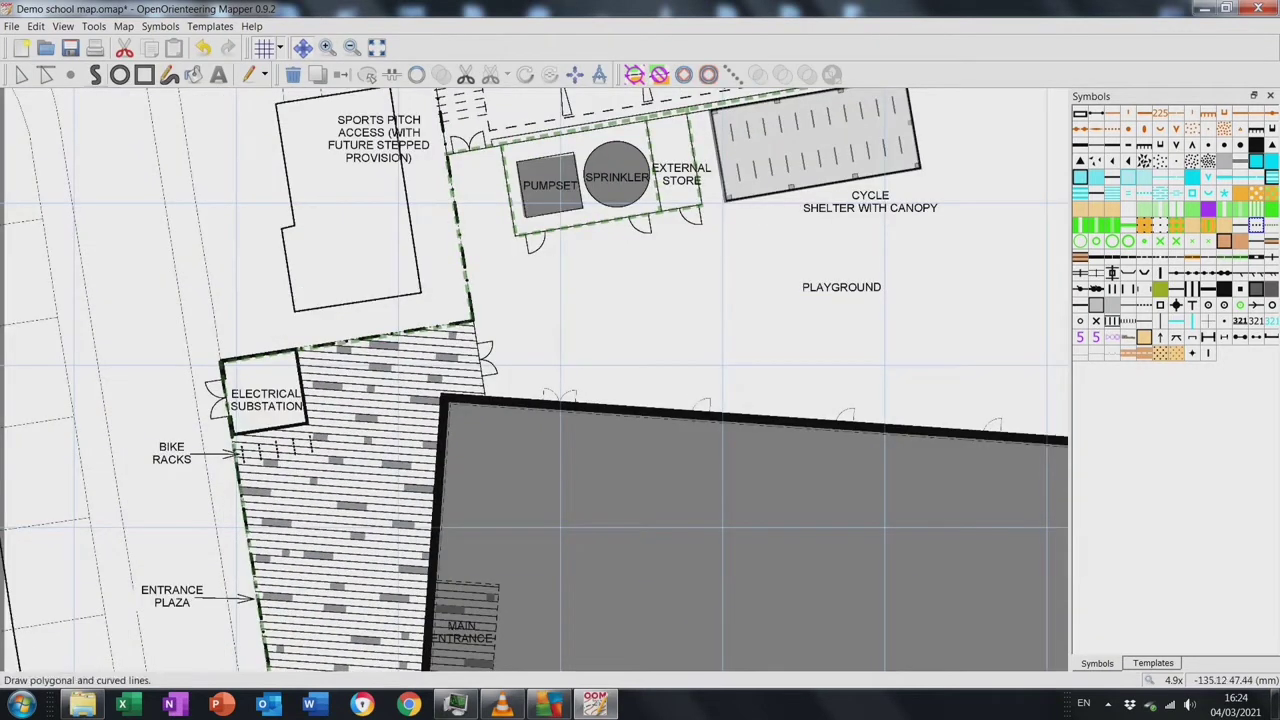
click(95, 74)
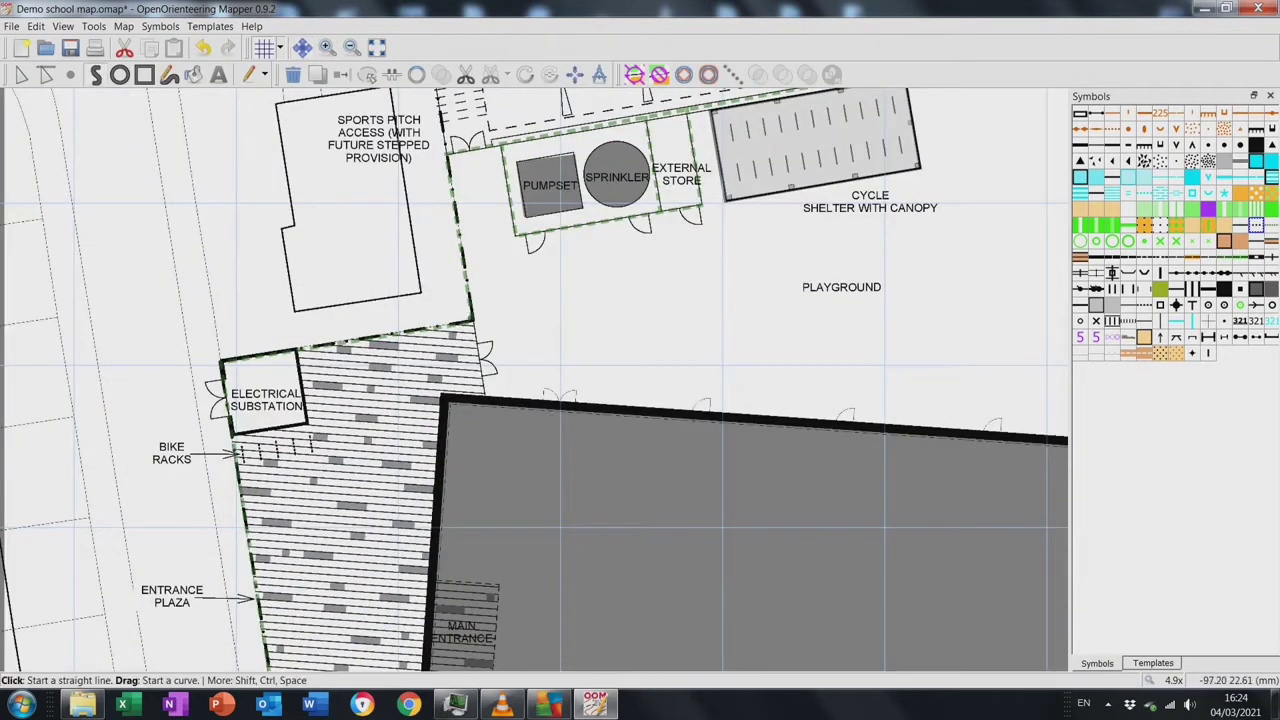
click(466, 321)
key(Escape)
click(292, 368)
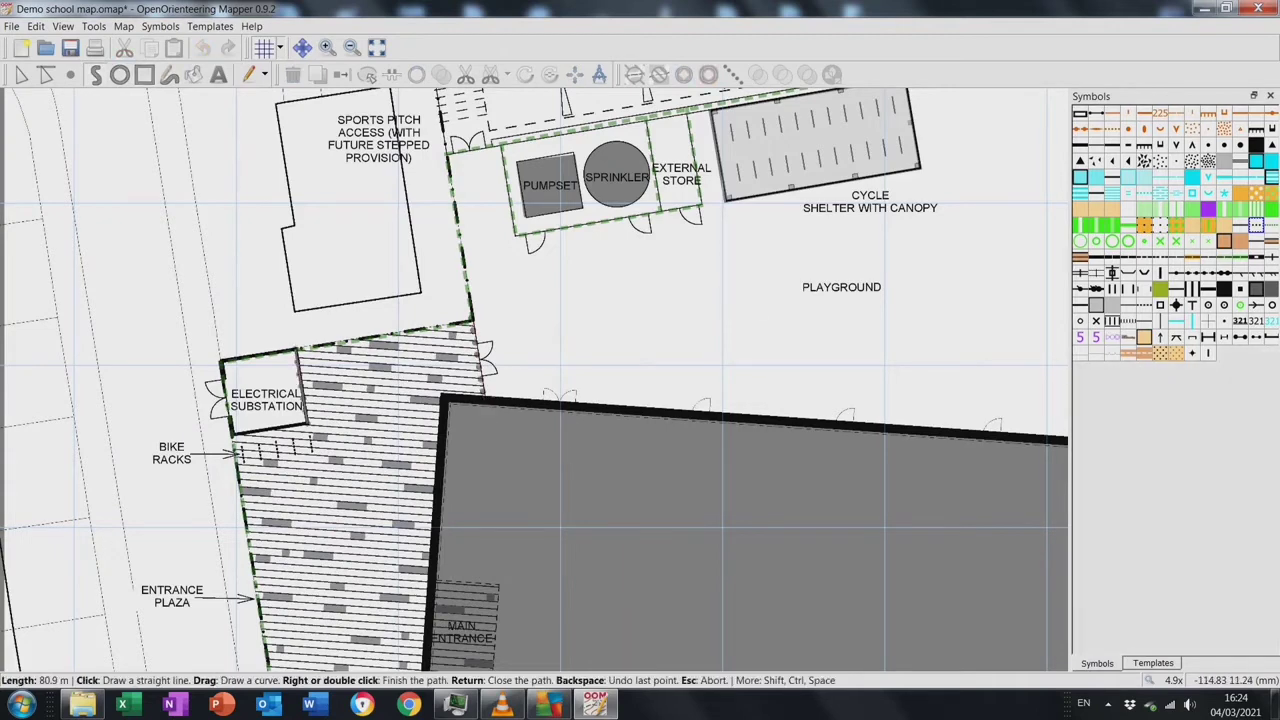
key(Escape)
Fit the whole map in view and toggle the Overall Landscape Plan template's visibility to check the traced line work
click(376, 47)
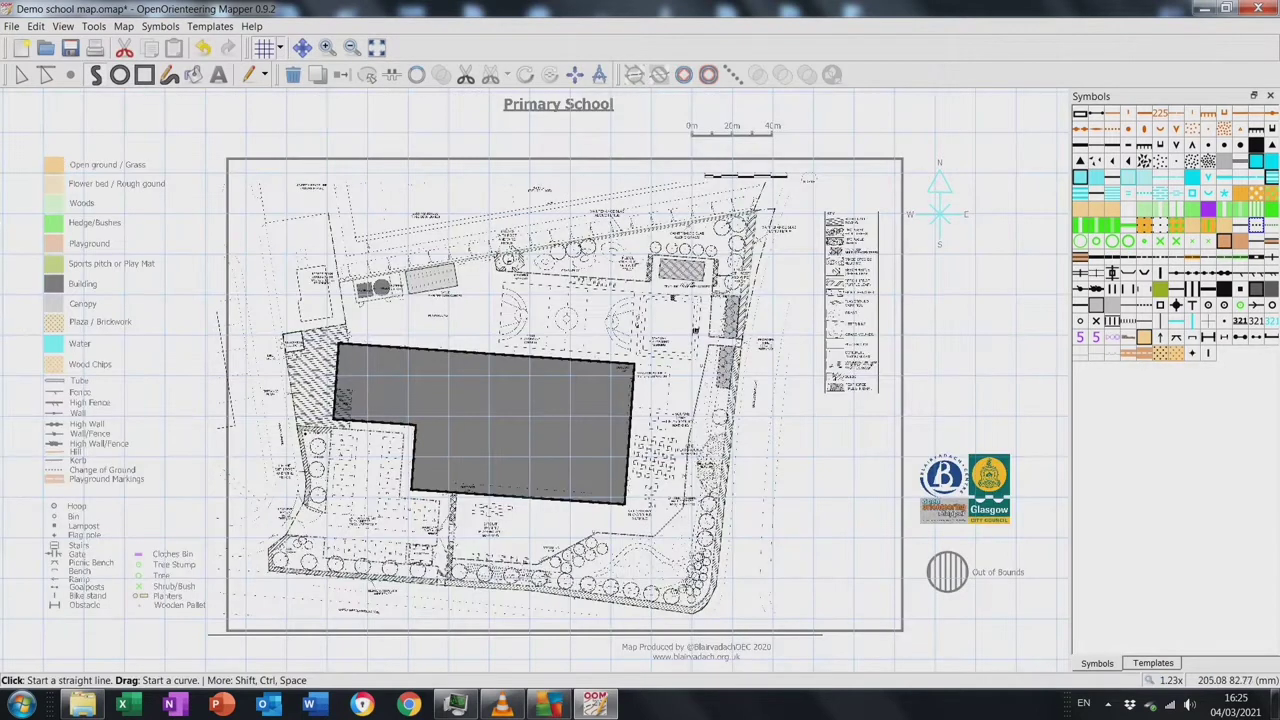
click(1153, 663)
click(1080, 184)
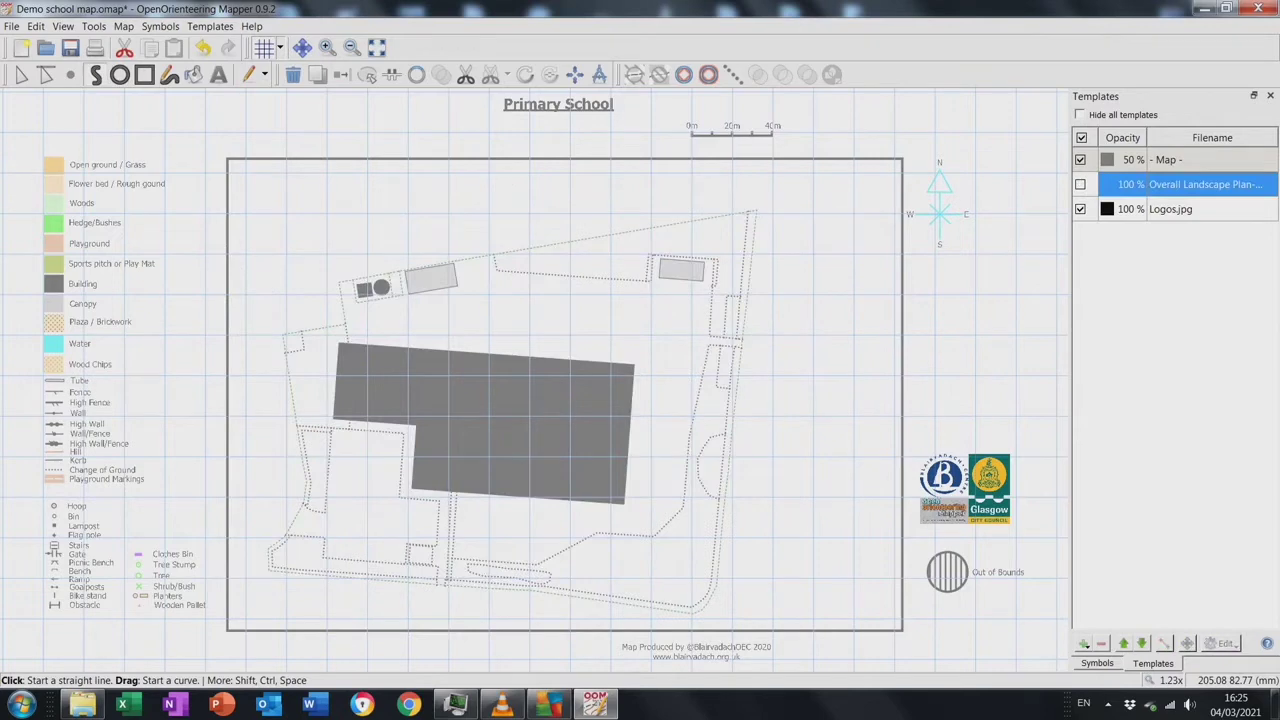
click(1080, 184)
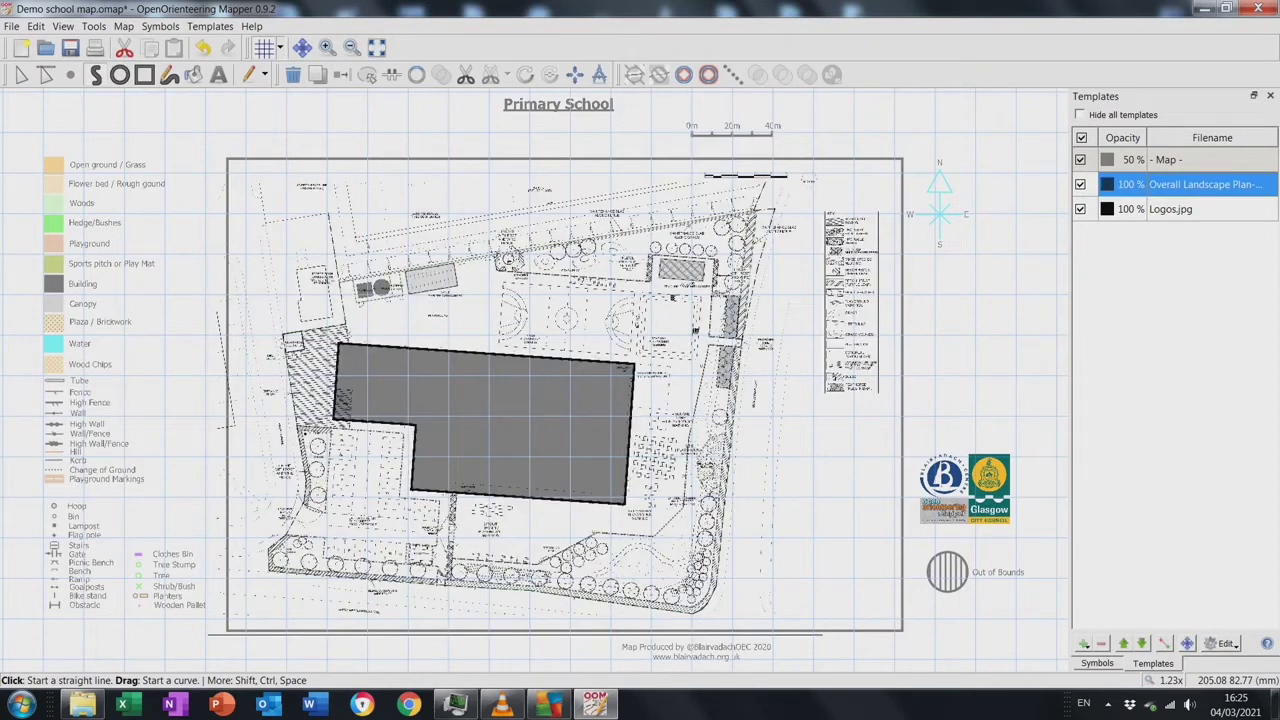
click(1080, 184)
click(1080, 184)
Fill the northern, eastern and southern grass areas and the strip west of the car park with the 401 Open land symbol
click(1097, 663)
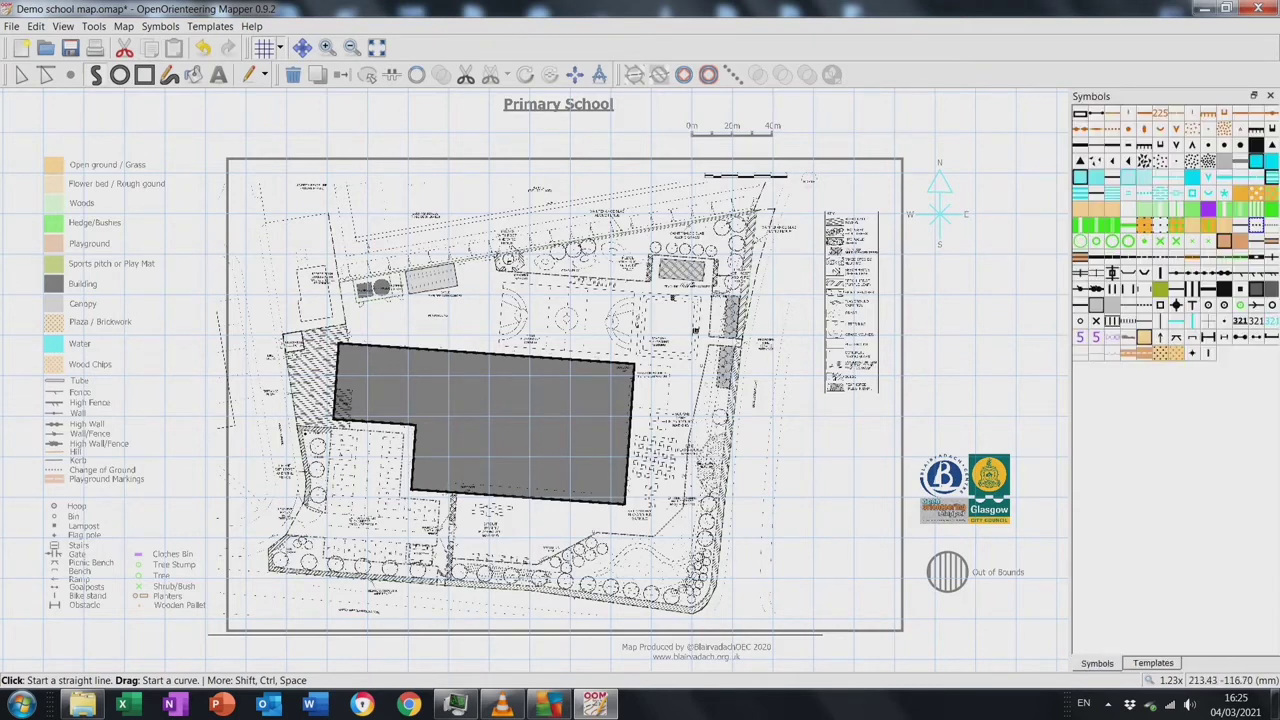
click(1208, 198)
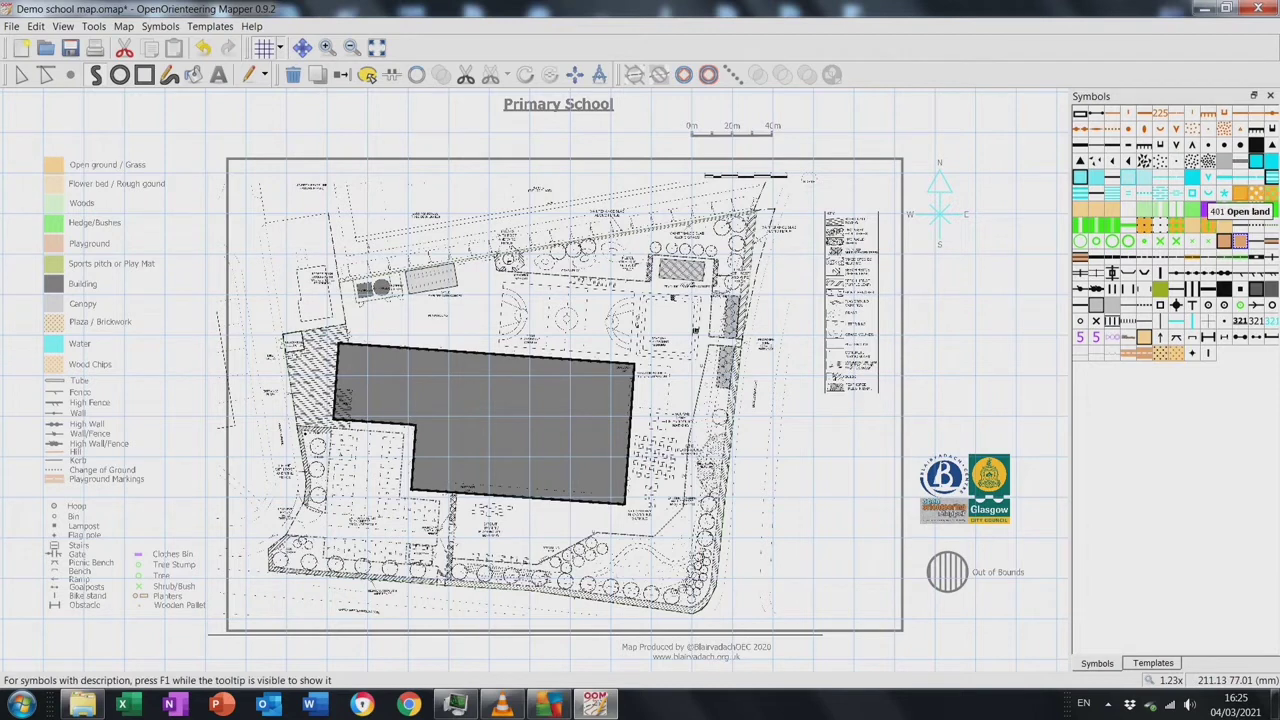
click(1240, 192)
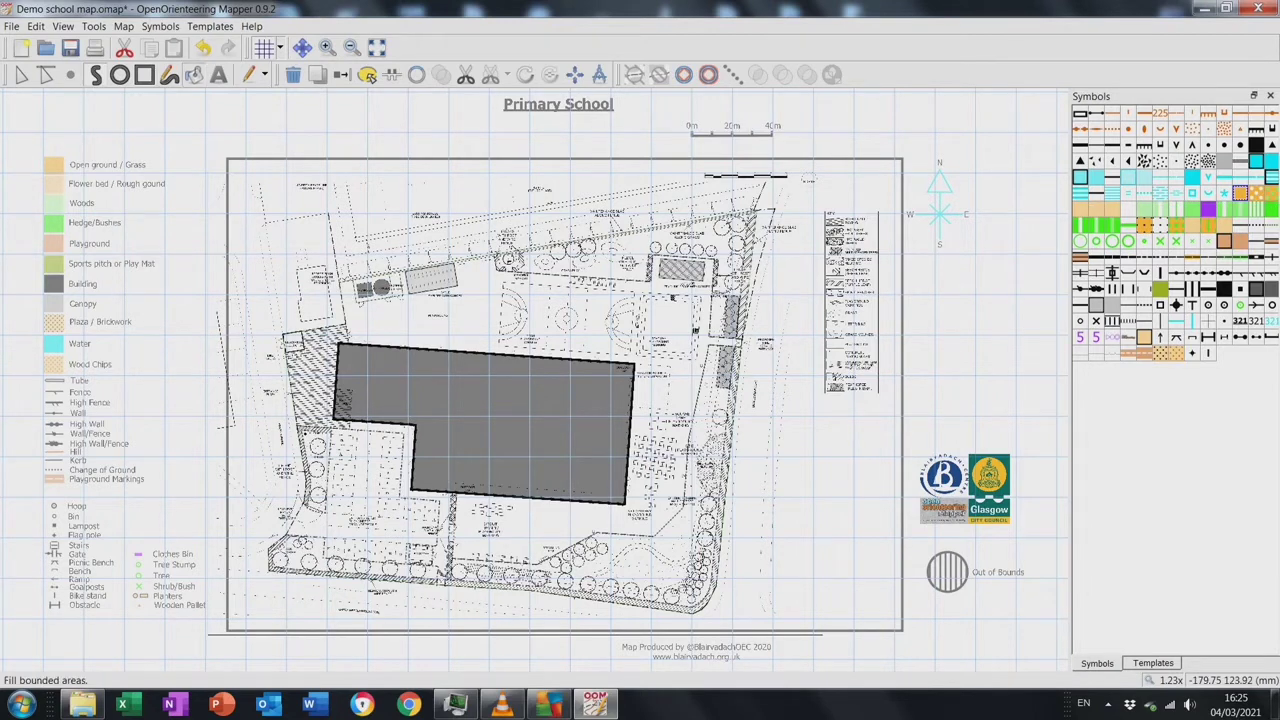
click(367, 75)
click(610, 245)
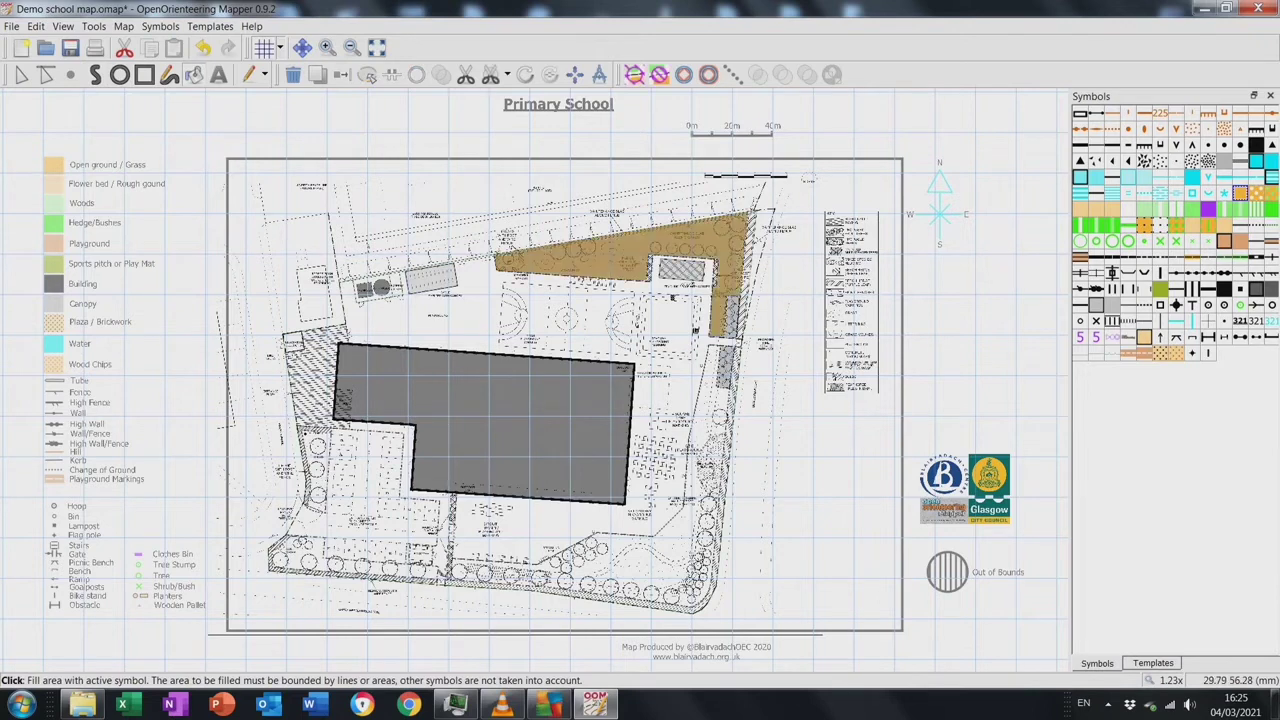
click(700, 480)
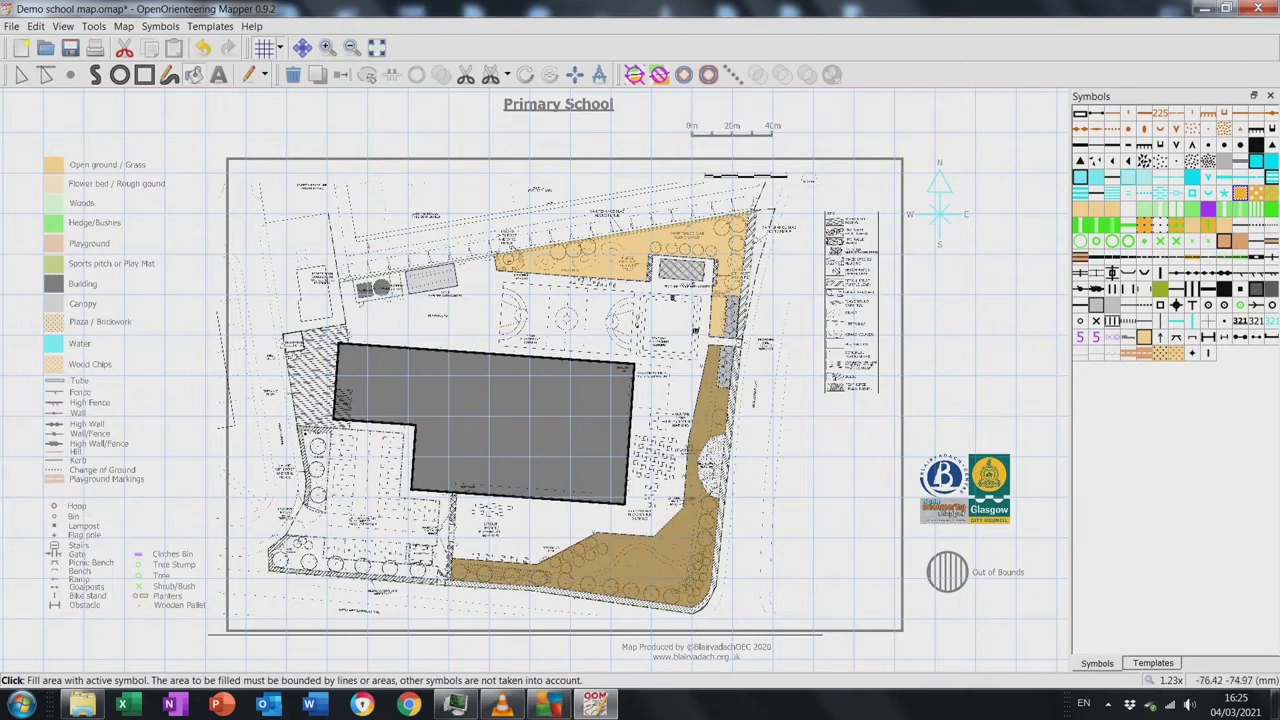
click(350, 557)
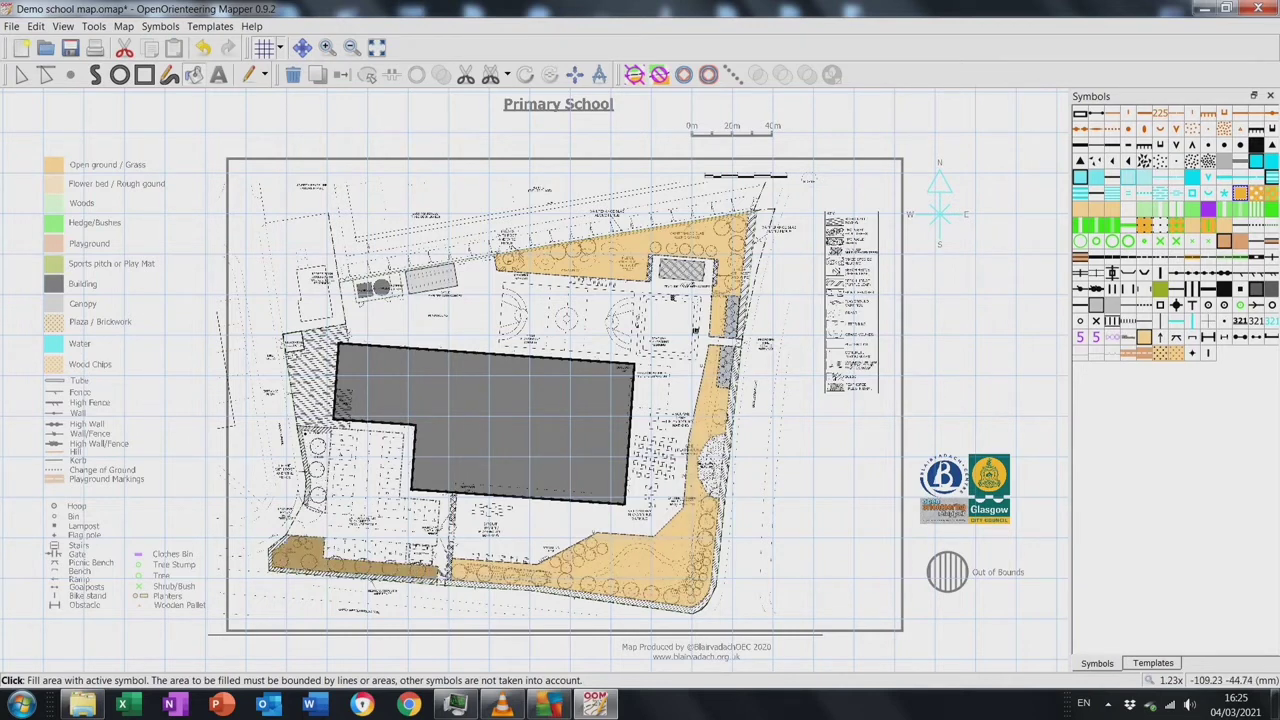
click(316, 470)
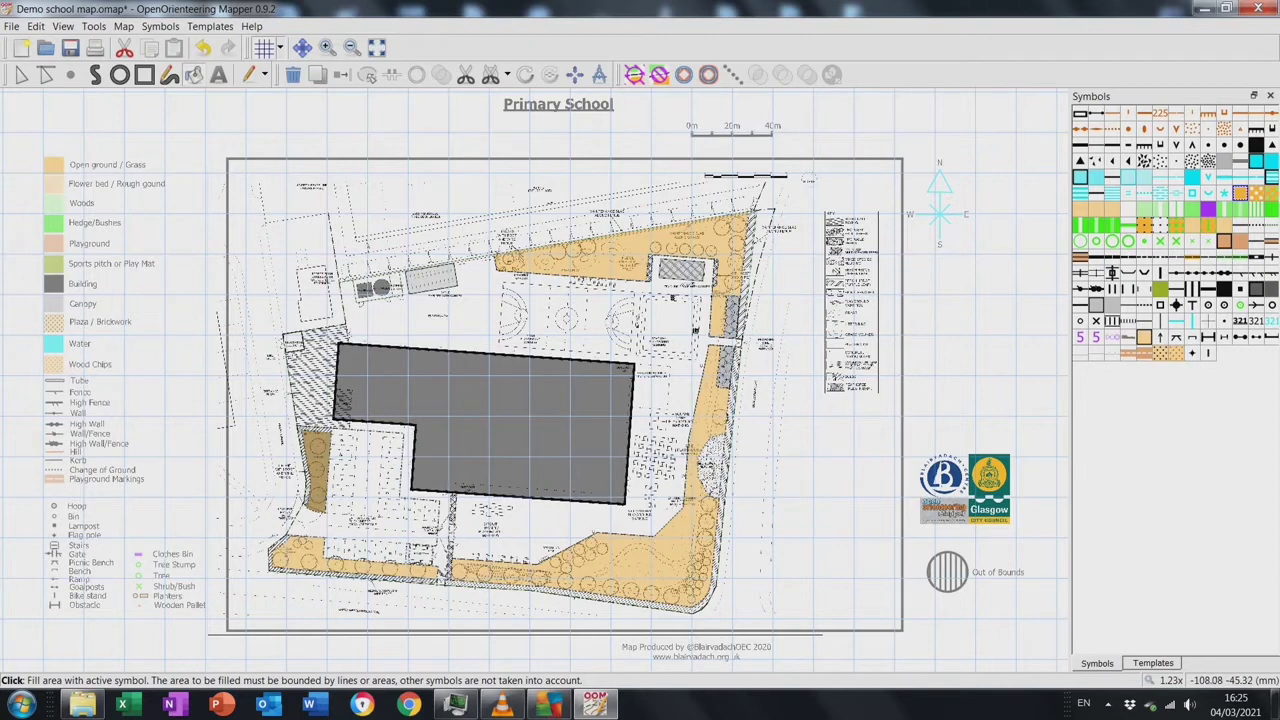
Fill the wildflower meadow with the pale flower bed / rough ground symbol and try the same fill on the planting bed
click(326, 47)
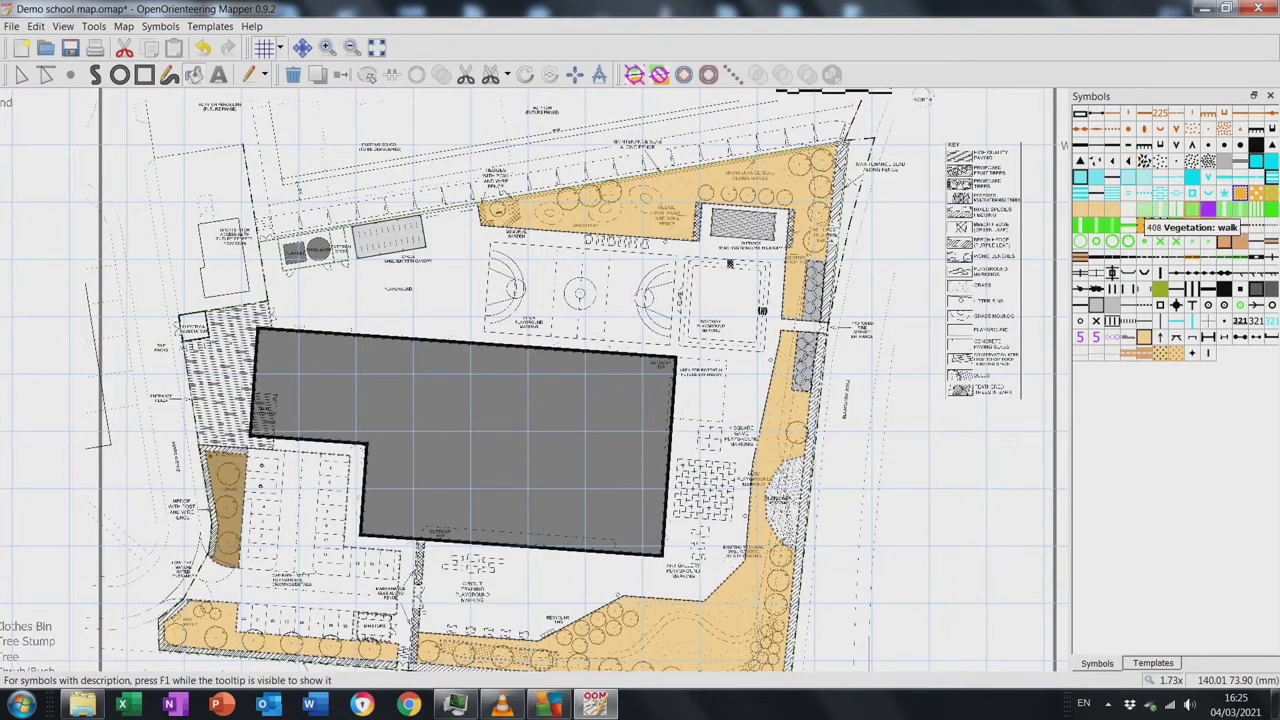
click(1080, 208)
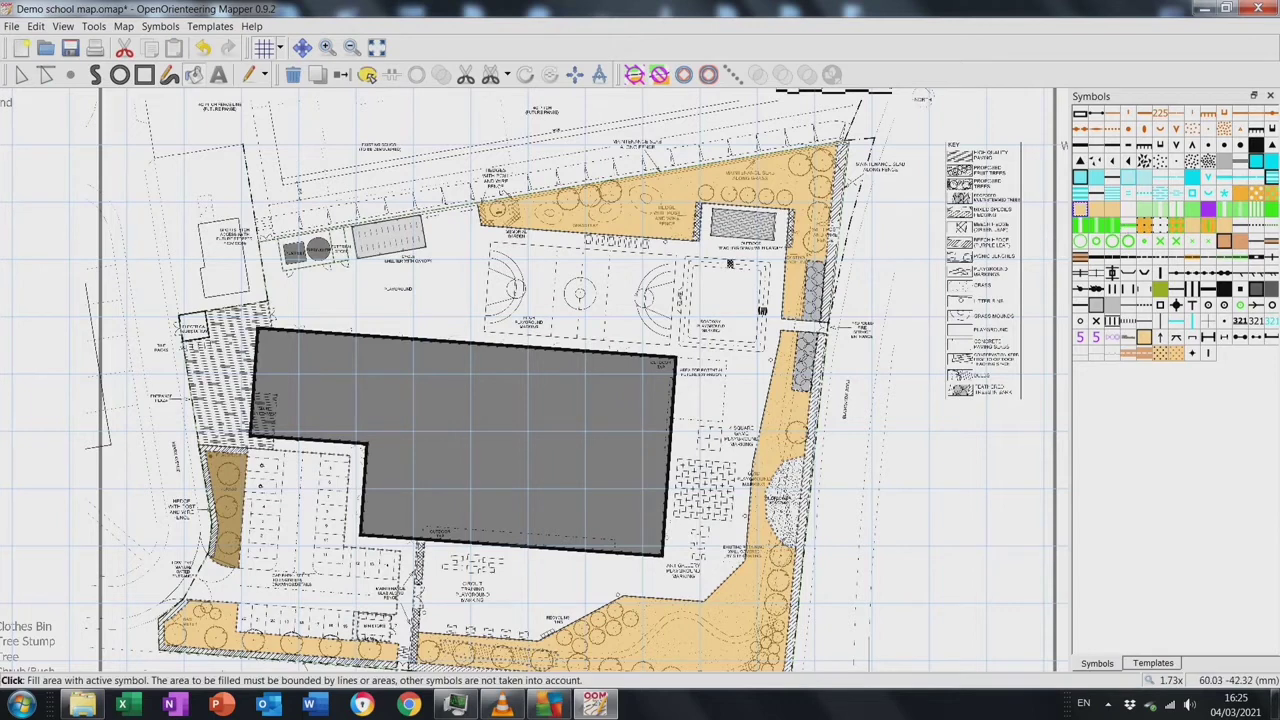
click(783, 500)
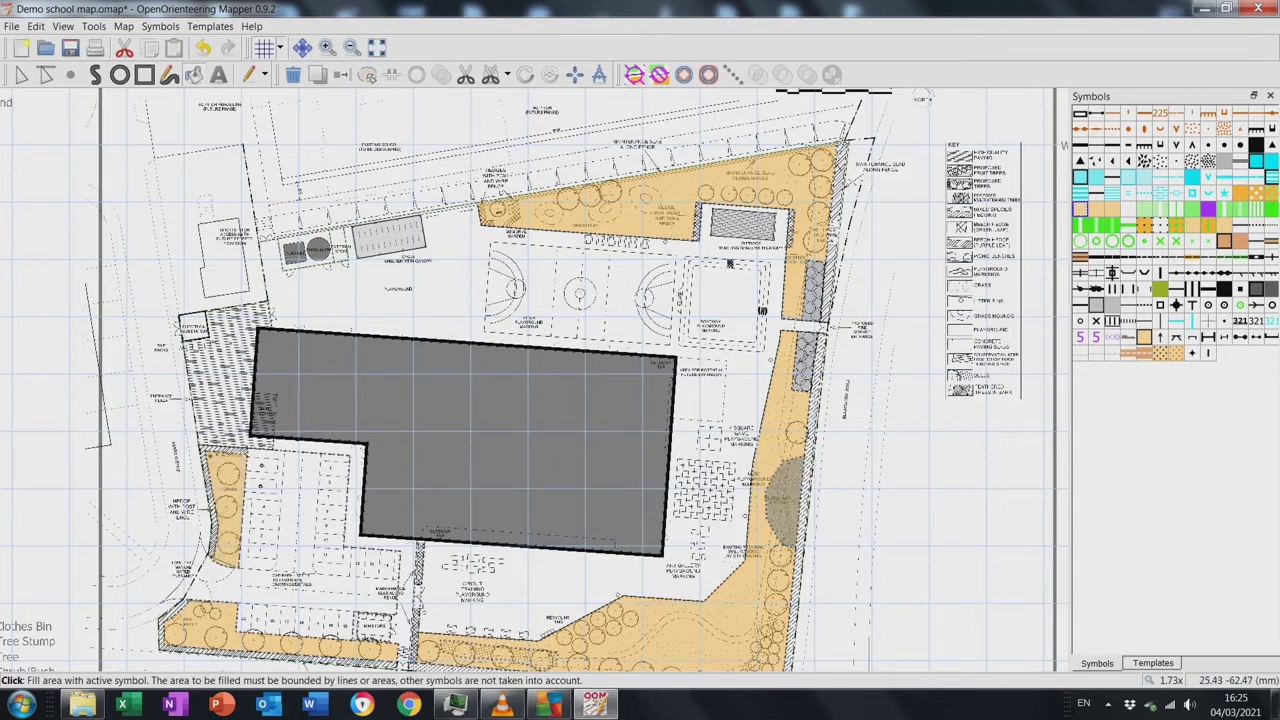
click(229, 221)
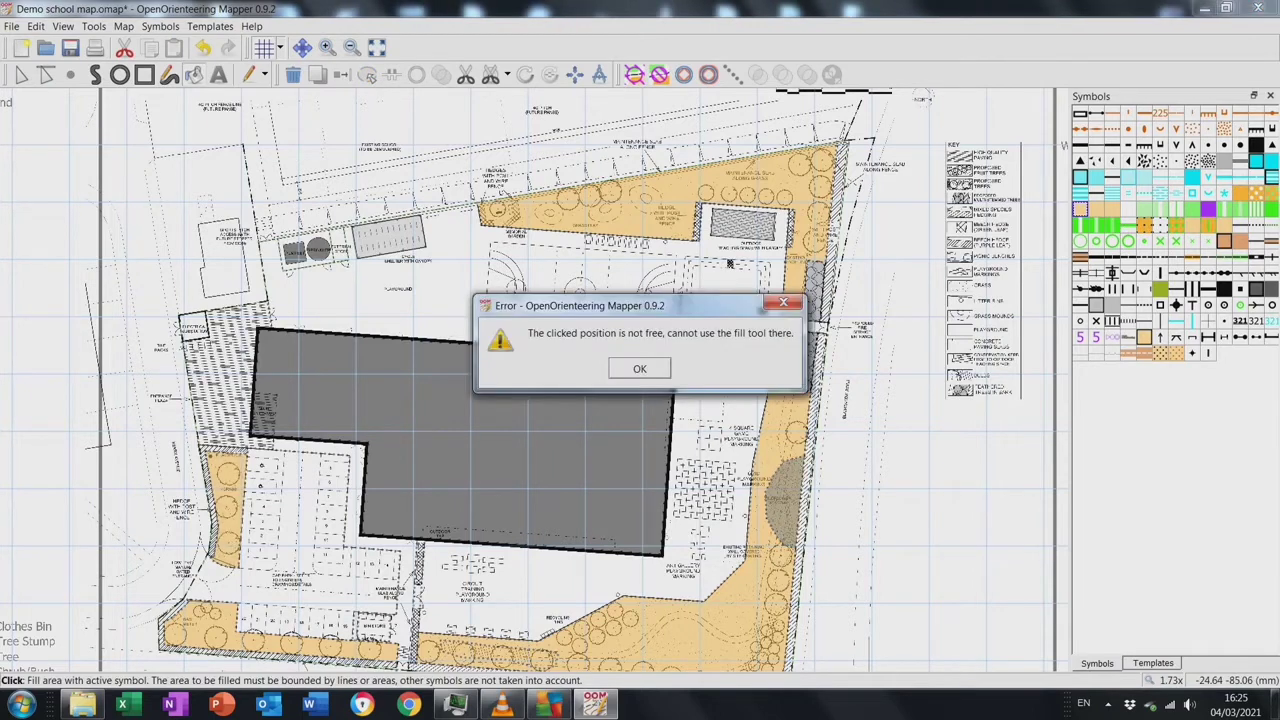
key(Return)
Switch the outline of the hatched planting bed near the recycling bins to the pale flower bed / rough ground area symbol
click(326, 47)
click(302, 47)
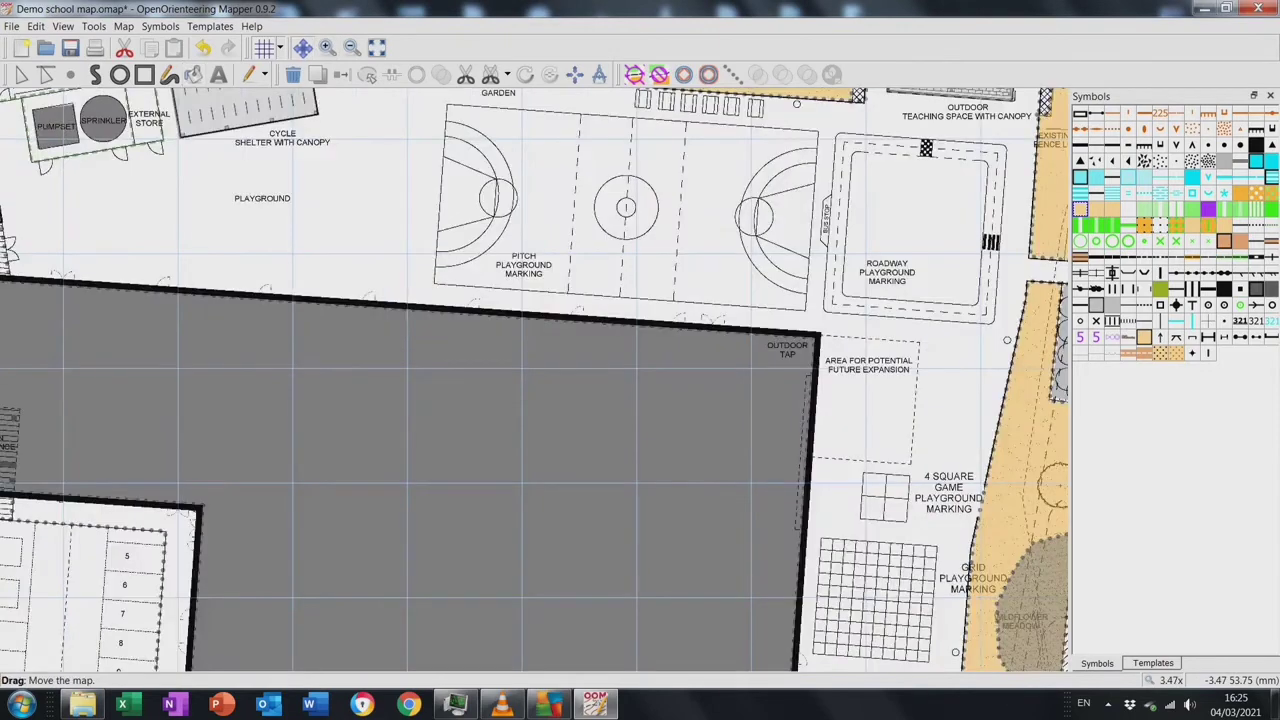
drag(560, 640, 573, 55)
click(326, 47)
click(326, 47)
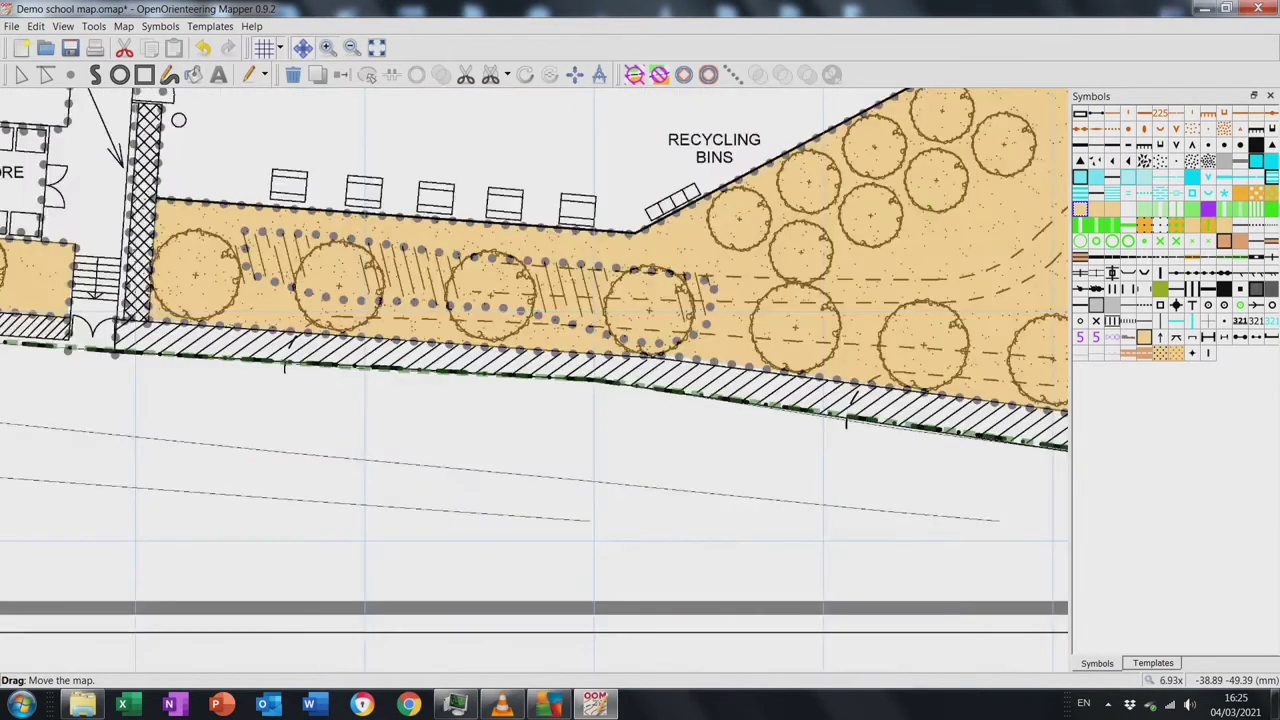
click(45, 74)
click(450, 276)
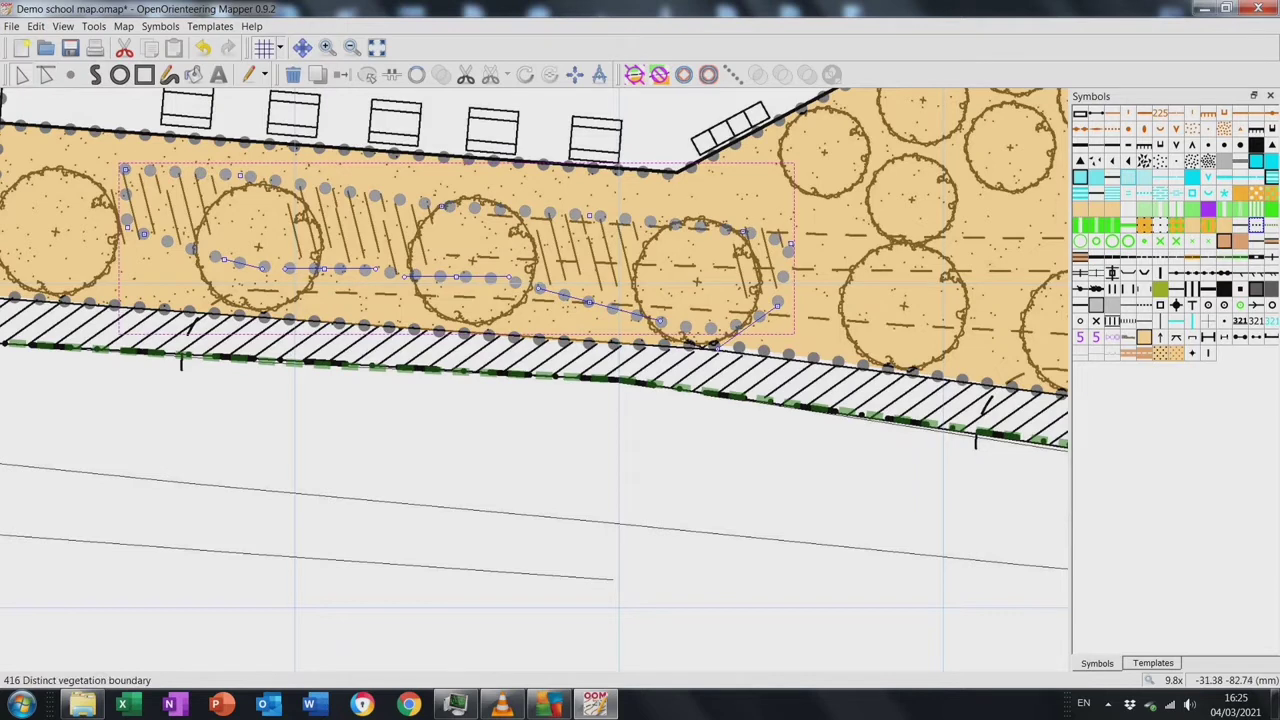
right_click(1080, 209)
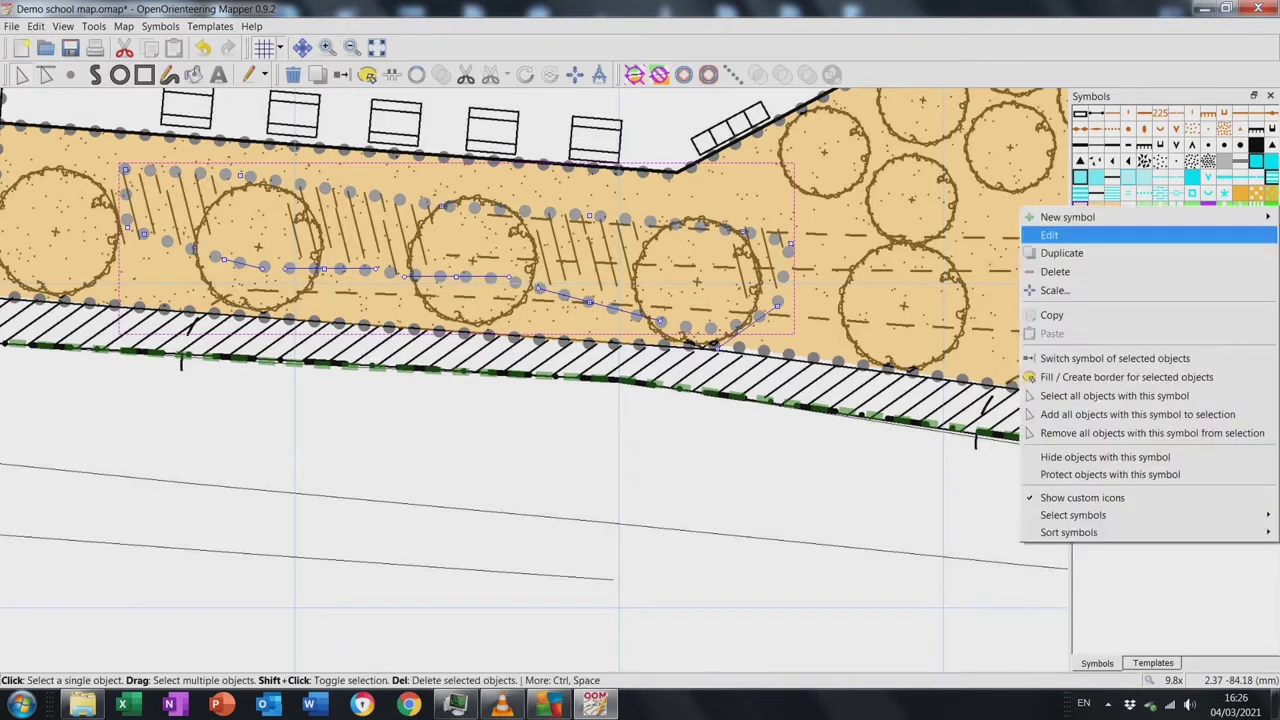
click(1110, 357)
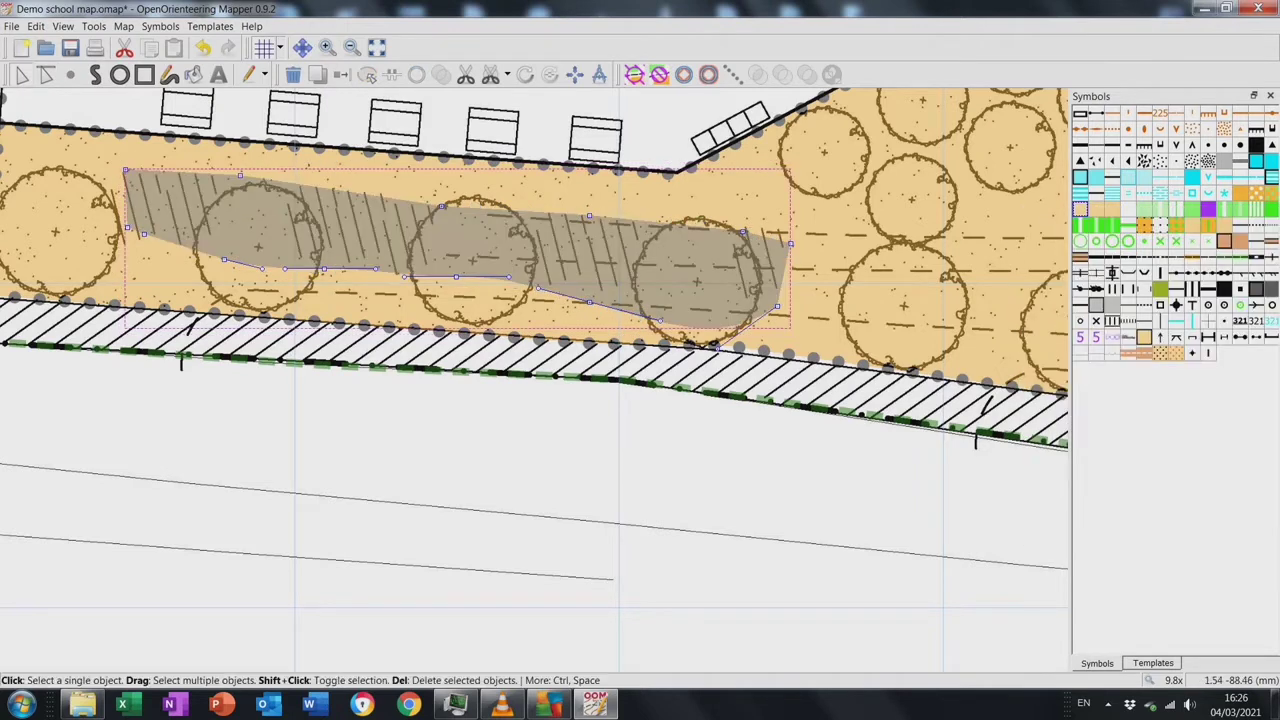
Reshape the hatched planting bed near the recycling bins by adjusting its eastern end, wavy southern edge and north-western corner to the template
key(ctrl)
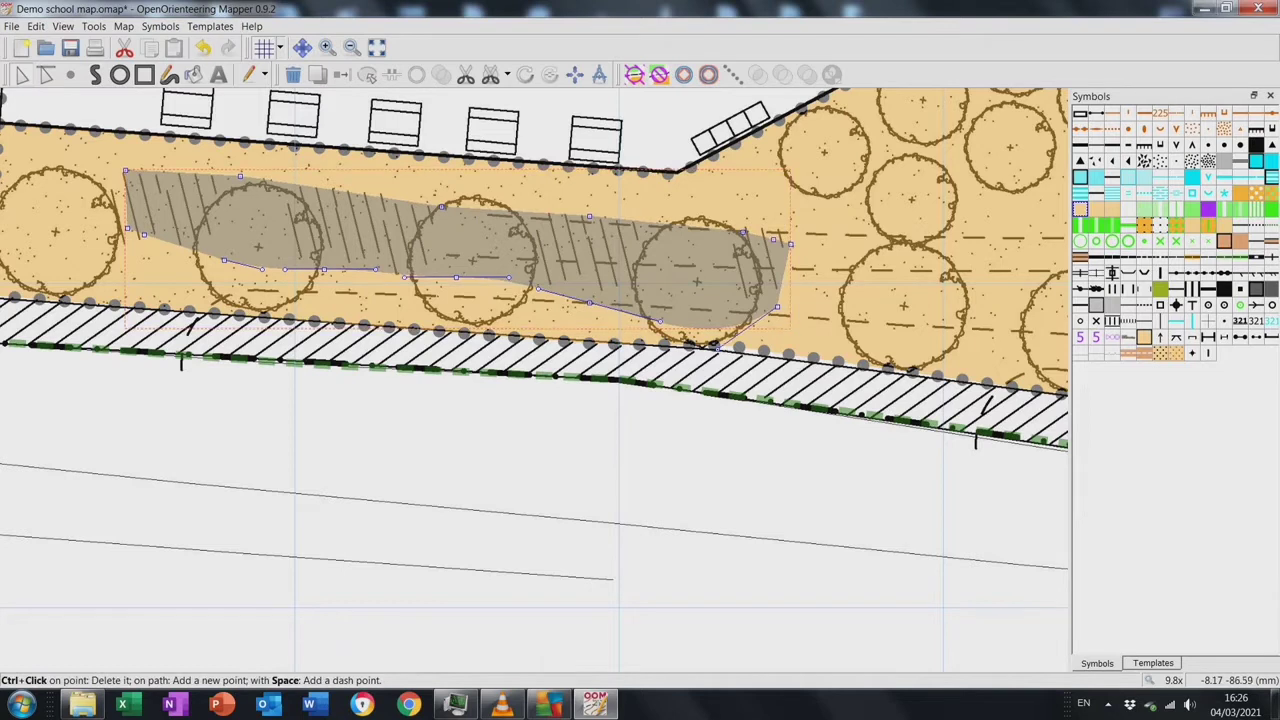
drag(790, 243, 786, 262)
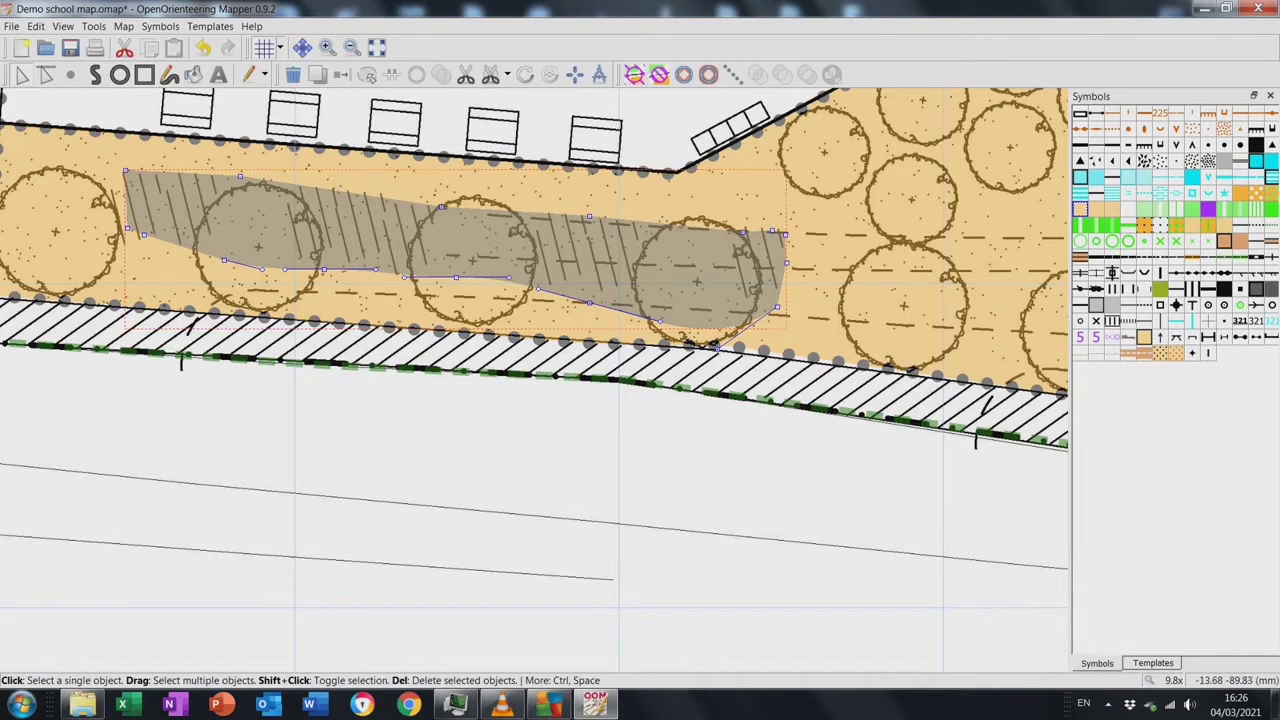
drag(538, 290, 634, 280)
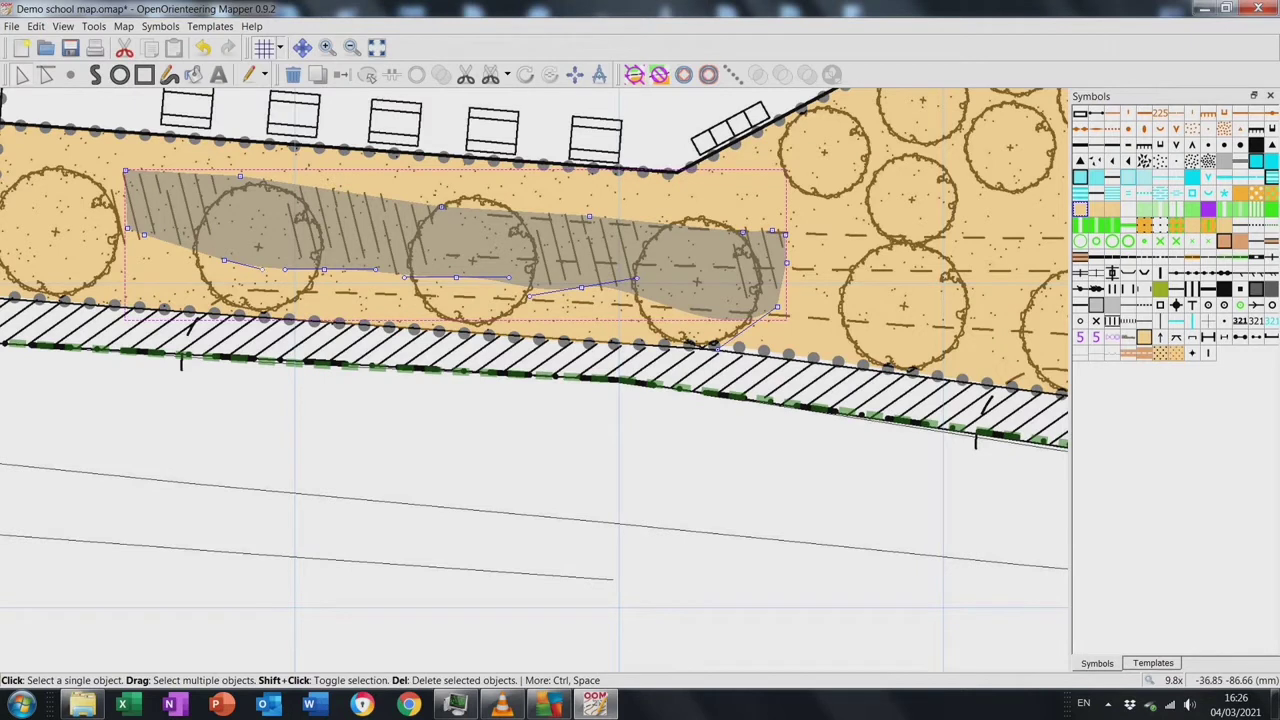
drag(258, 266, 262, 248)
drag(375, 270, 370, 290)
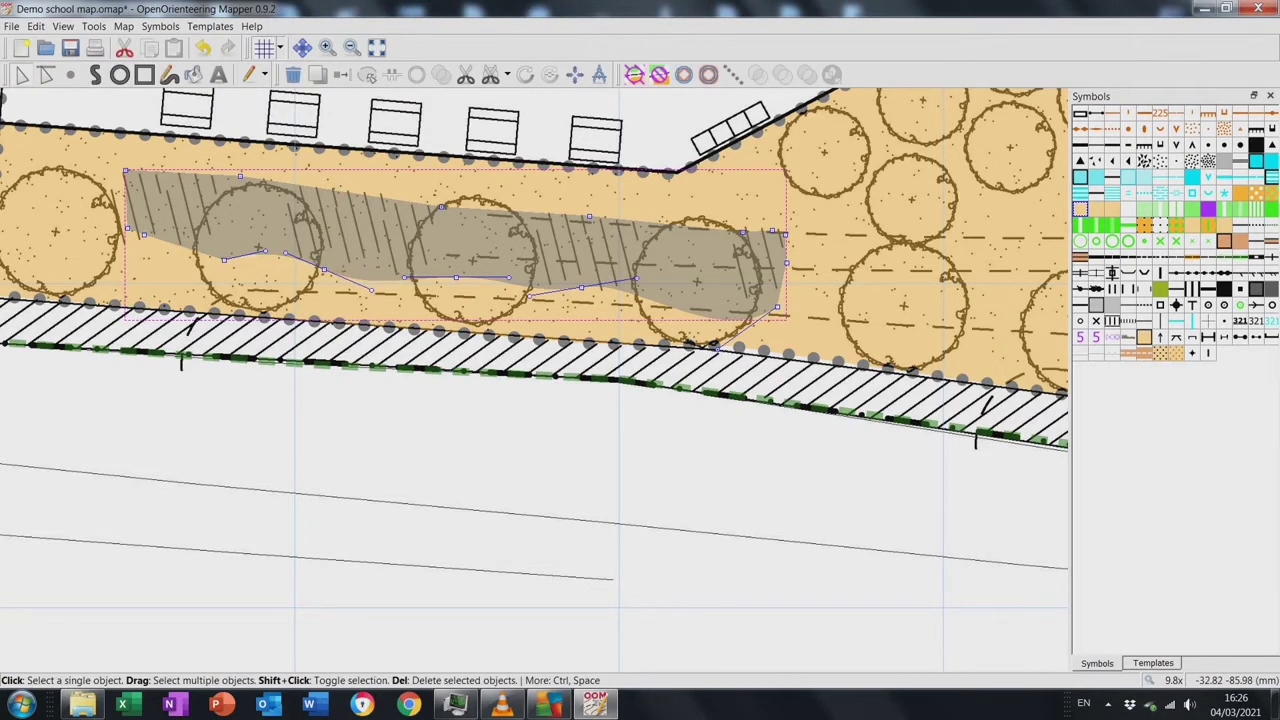
drag(125, 171, 108, 172)
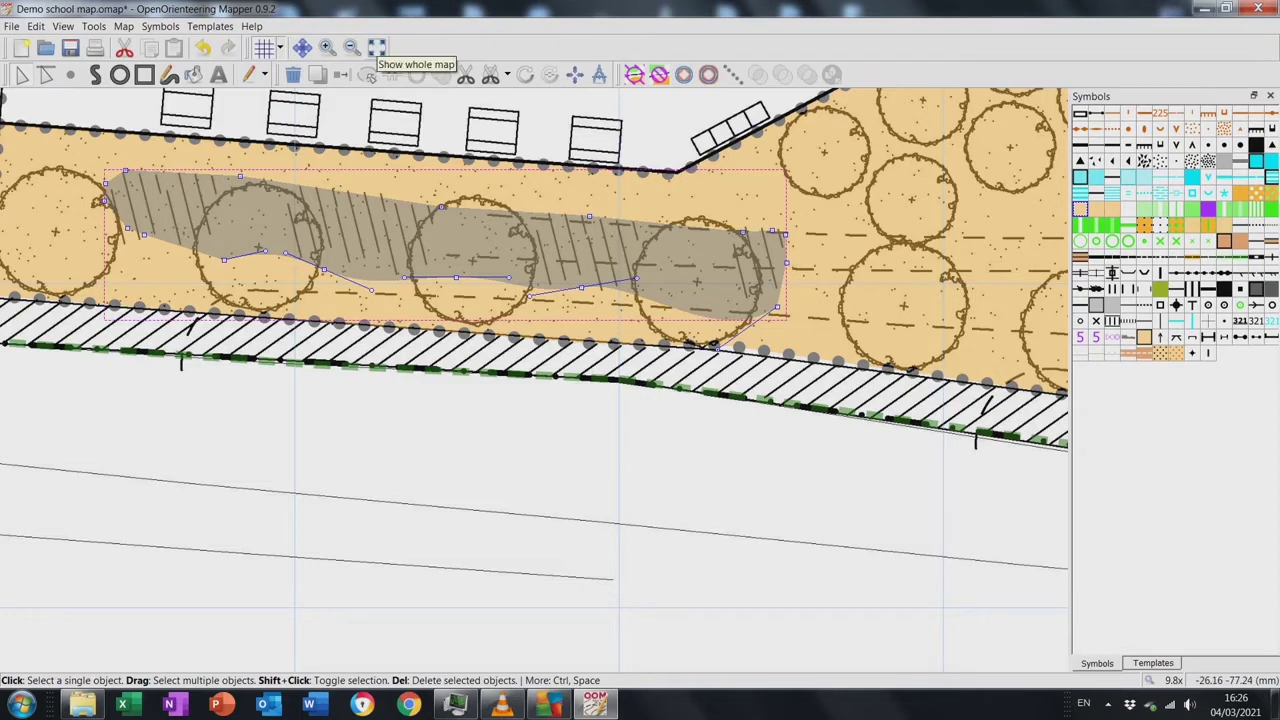
Fill the hedge strips beside Kearn Avenue and around the grass south of the car park with the green hedge area symbol
click(376, 47)
scroll(530, 380, up, 5)
click(1271, 209)
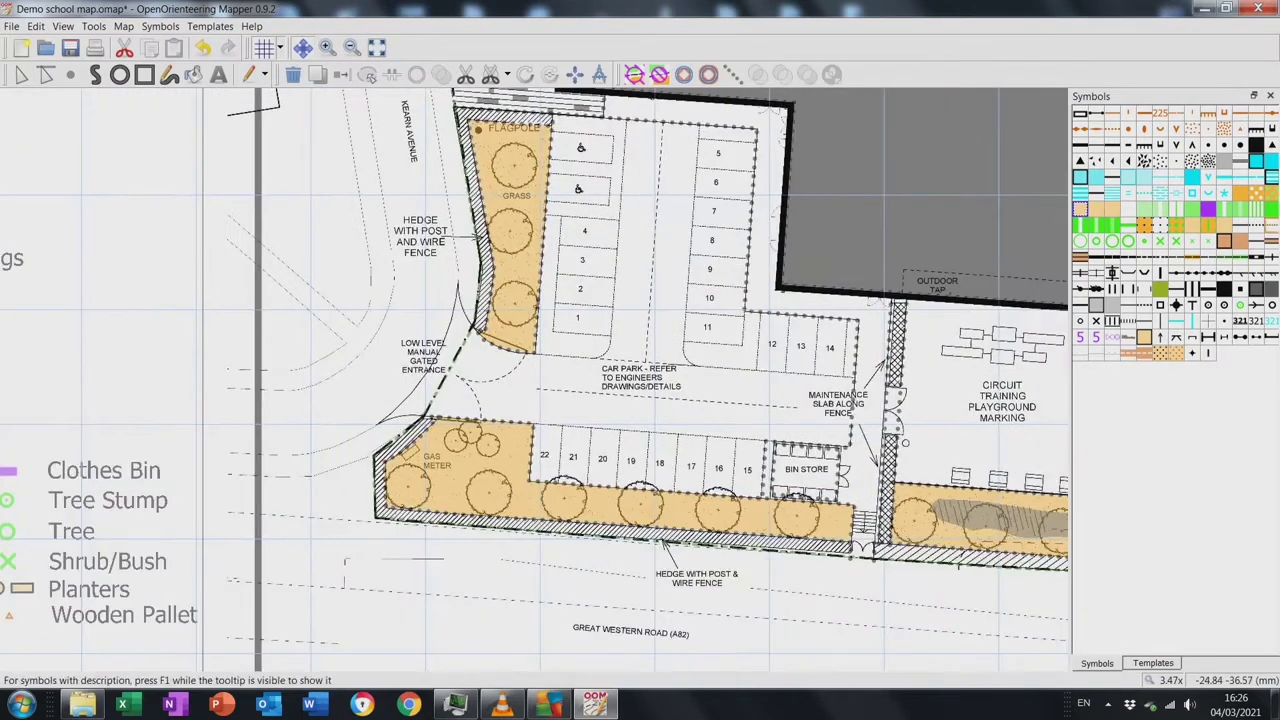
click(482, 240)
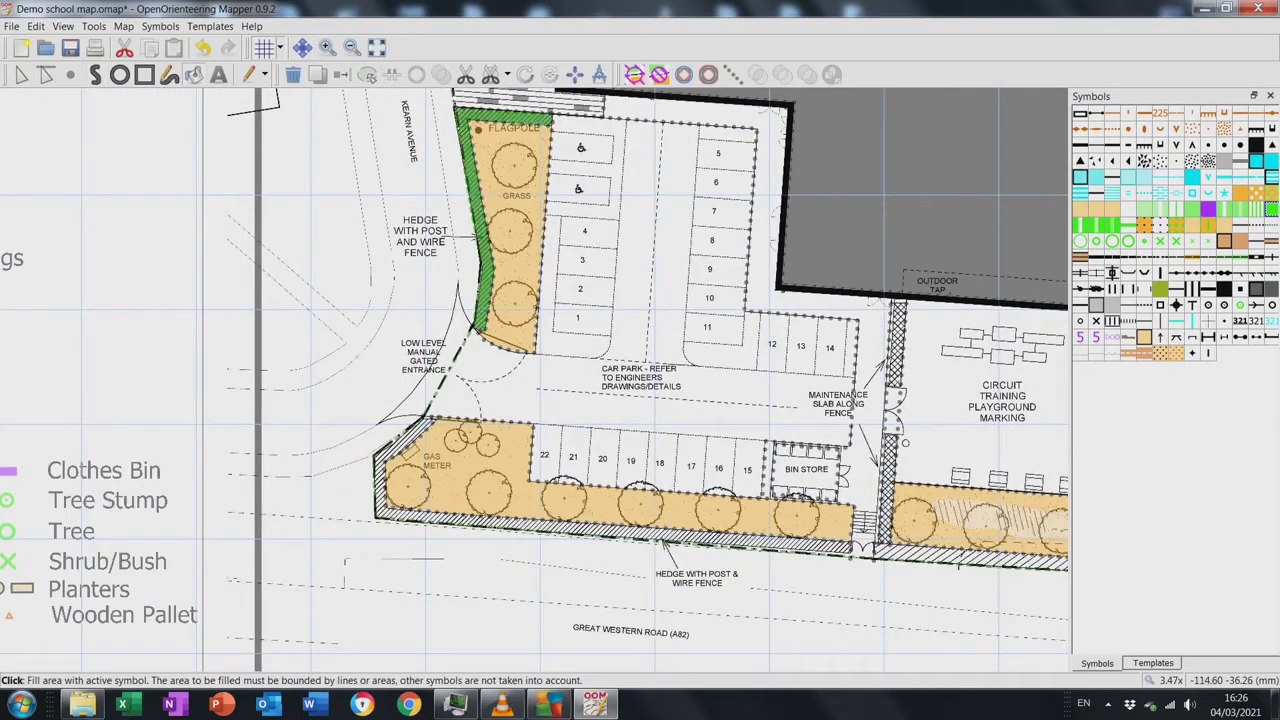
click(620, 533)
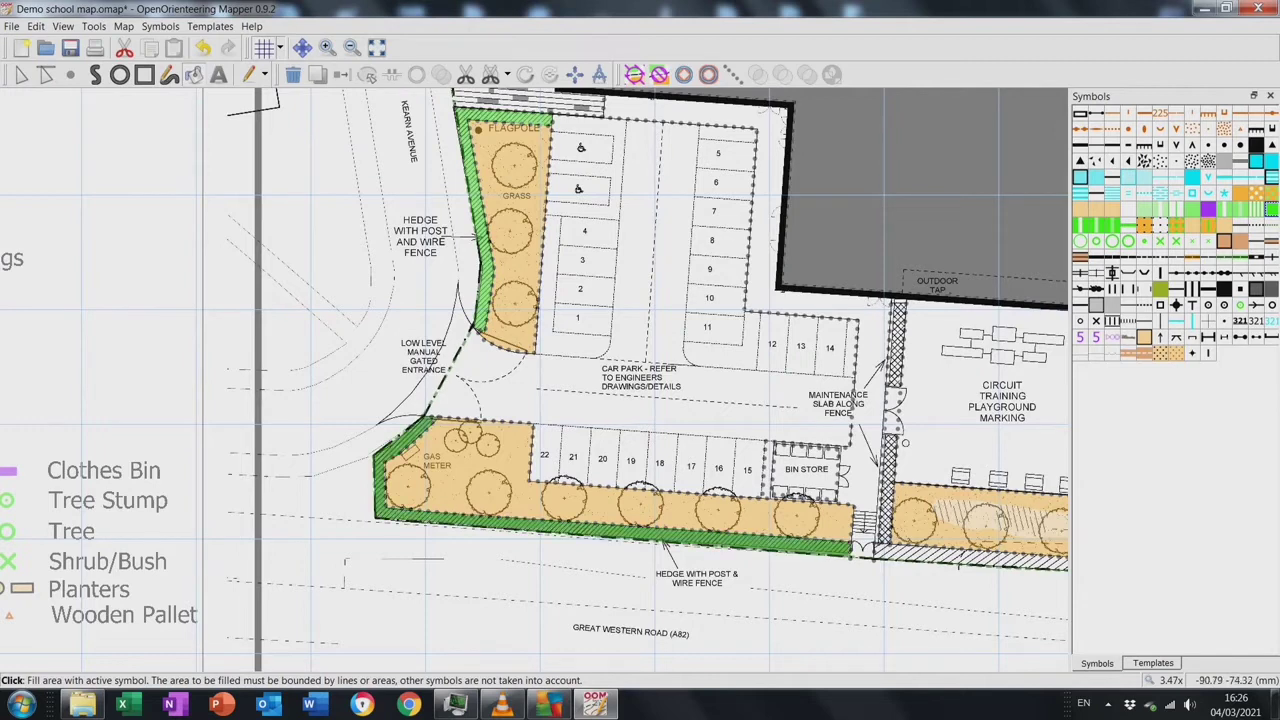
Fill the hedge strips south of the playground and along Blairdardie Road on both sides of the fire service entrance with the same green symbol
key(Right)
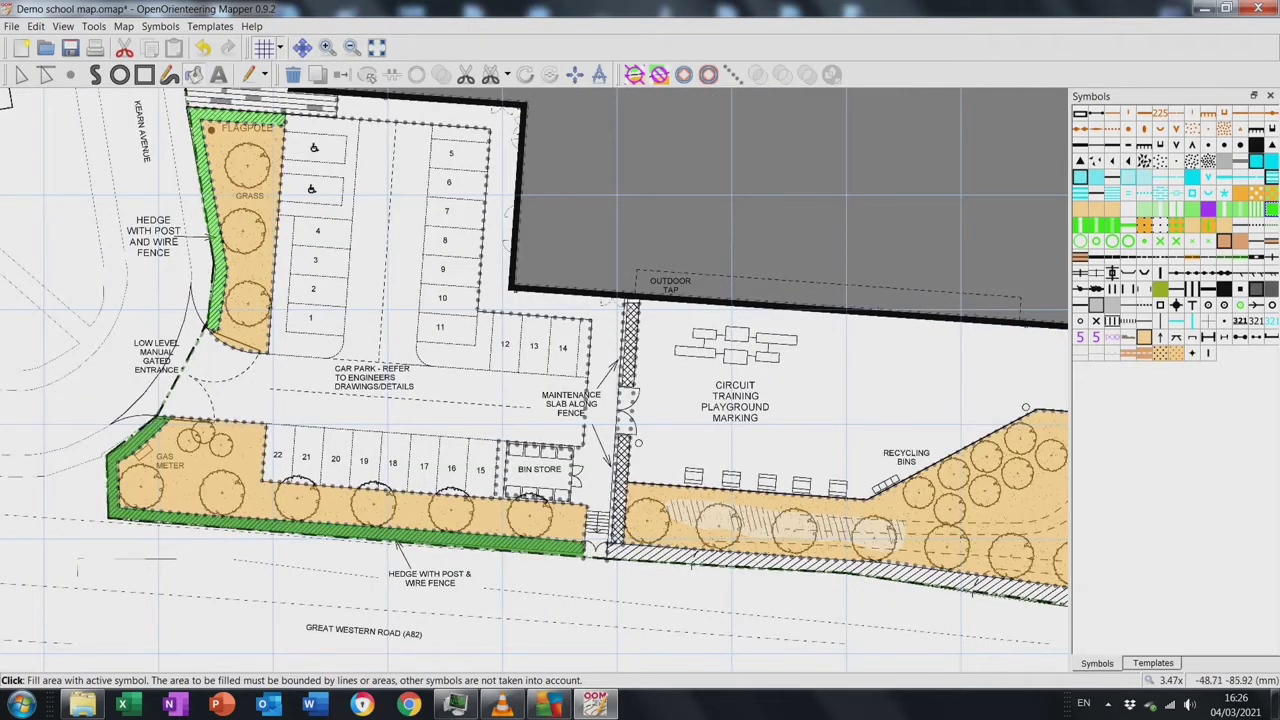
click(640, 562)
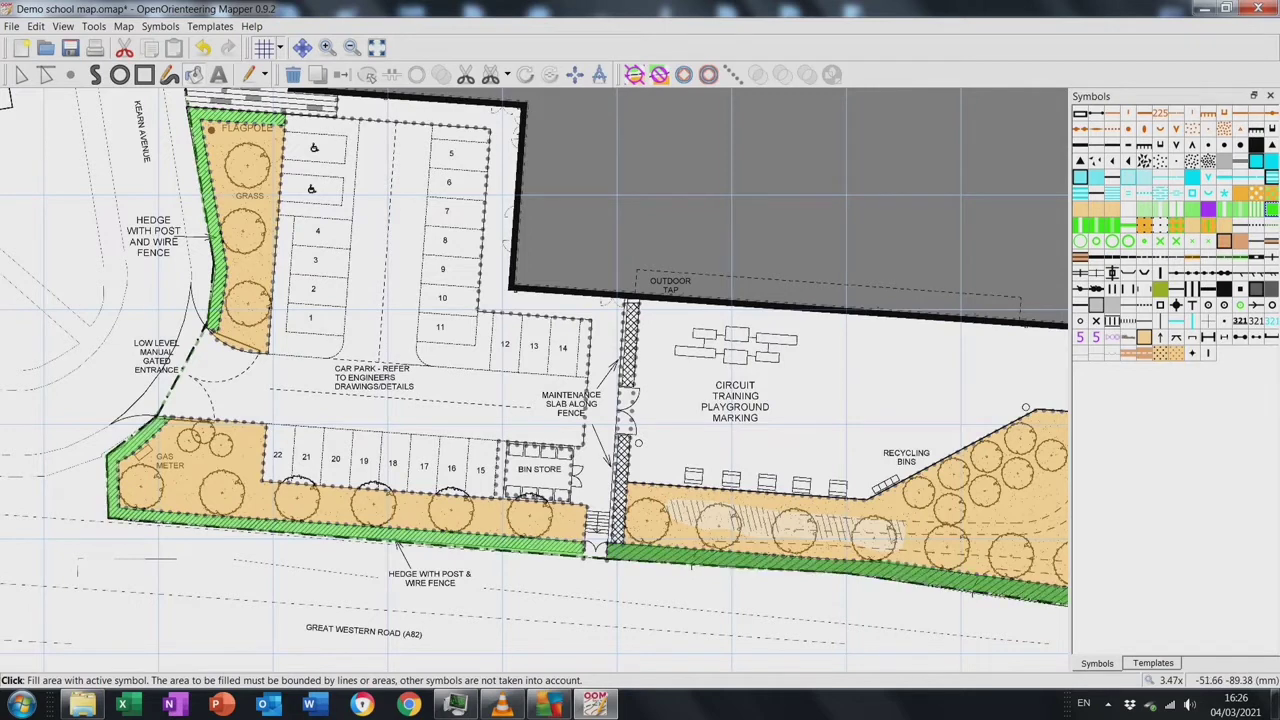
key(Right)
key(Up)
key(Up)
key(Up)
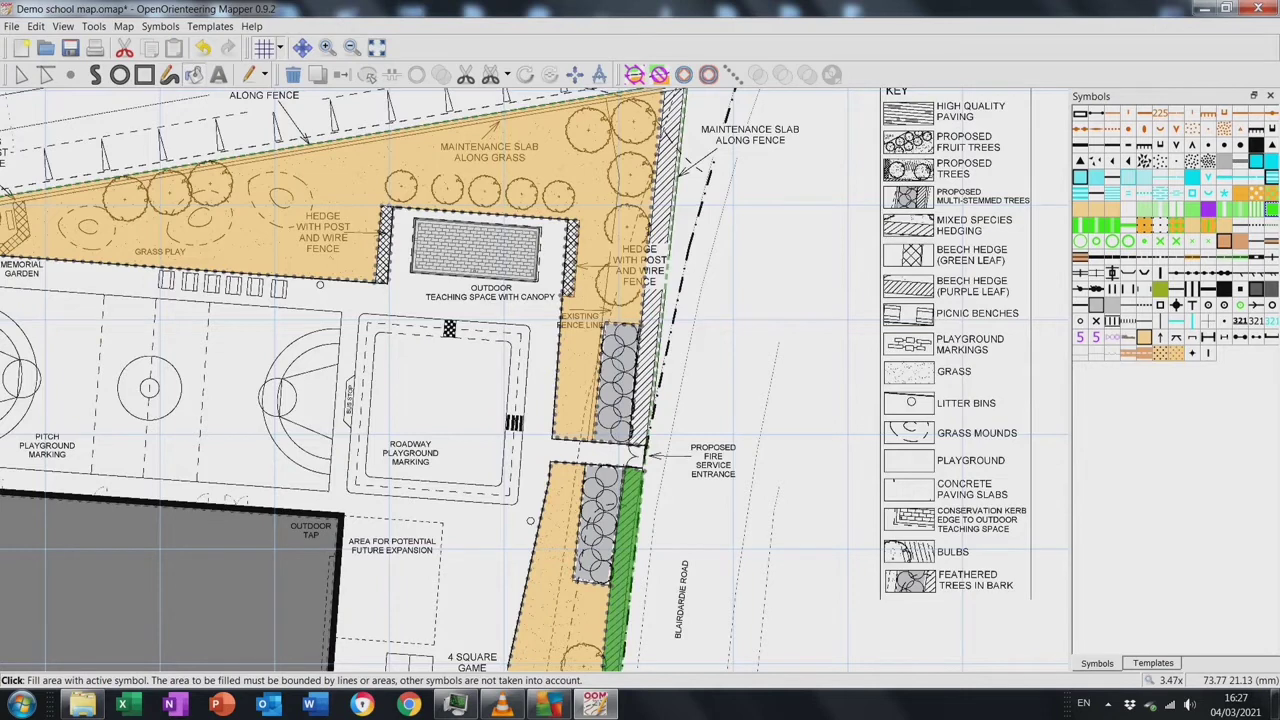
click(662, 250)
Fill the feathered-tree beds on both sides of the fire service entrance with the dotted orange area symbol
key(Up)
key(Up)
key(Down)
key(Down)
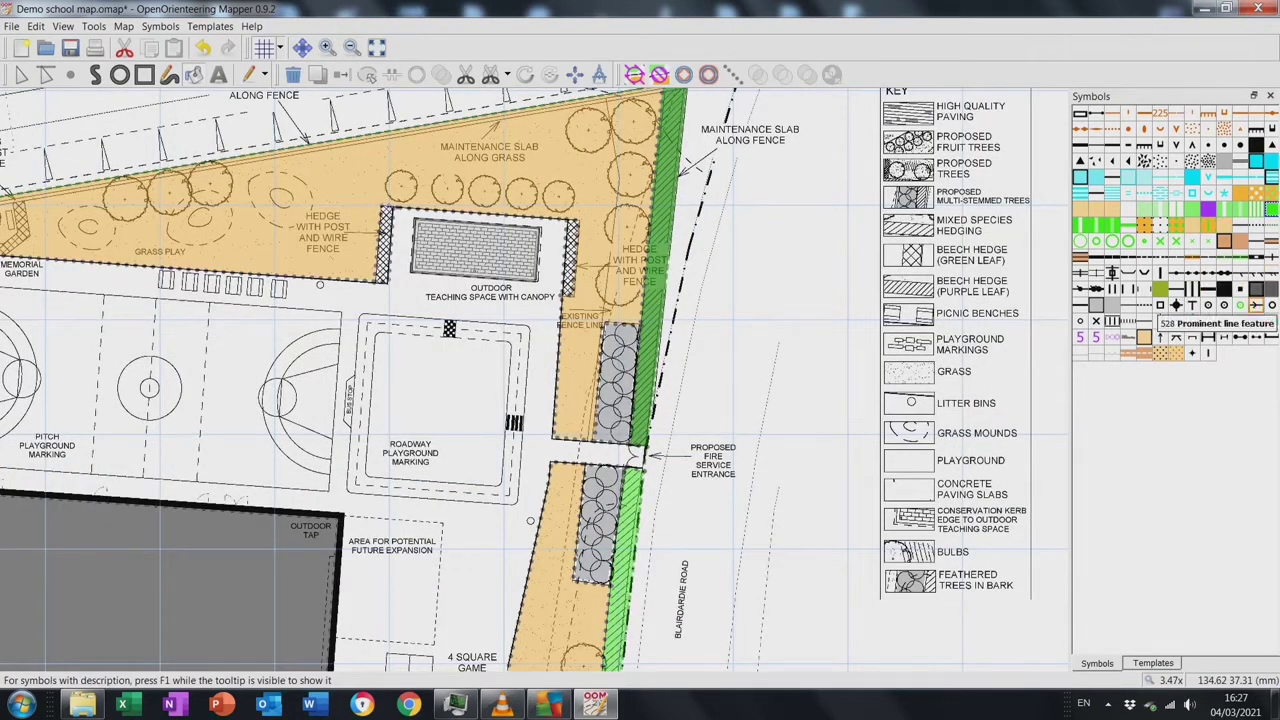
click(1176, 354)
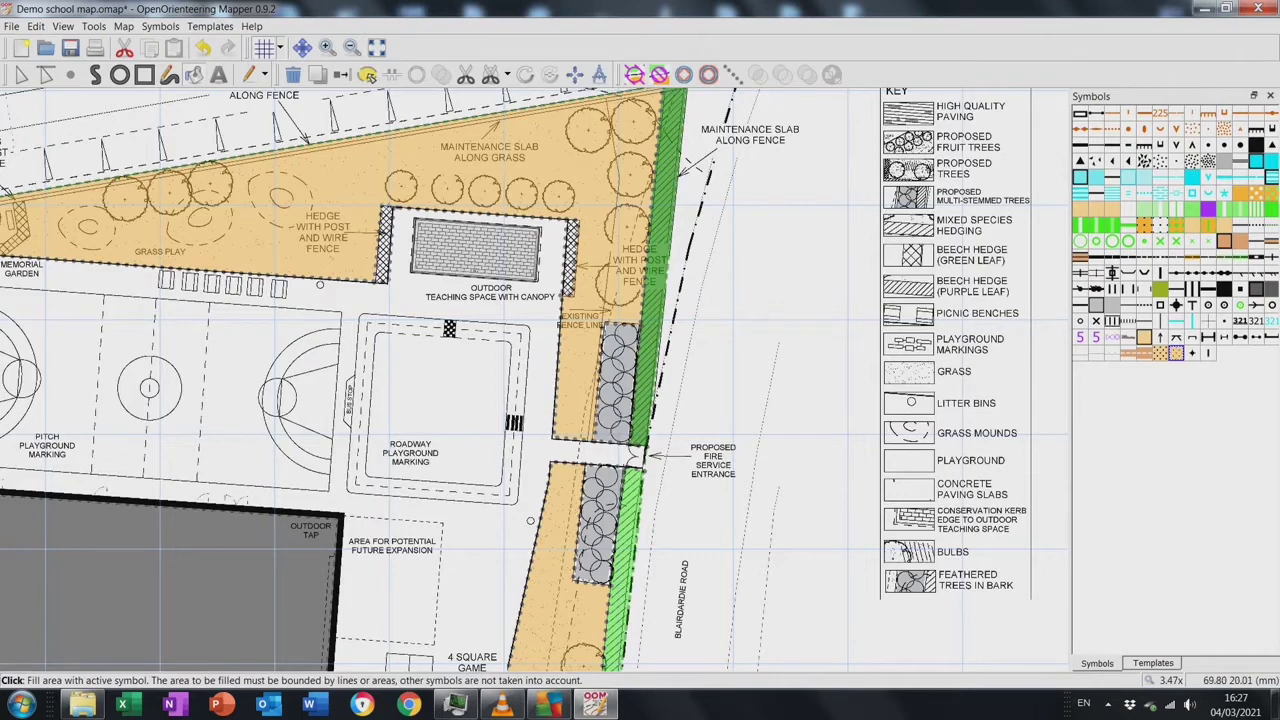
click(618, 385)
Fill the crosshatched hedge strip between the car park and the circuit training playground with the green hedge area symbol
key(Down)
key(Down)
key(Down)
key(Down)
key(Down)
key(Down)
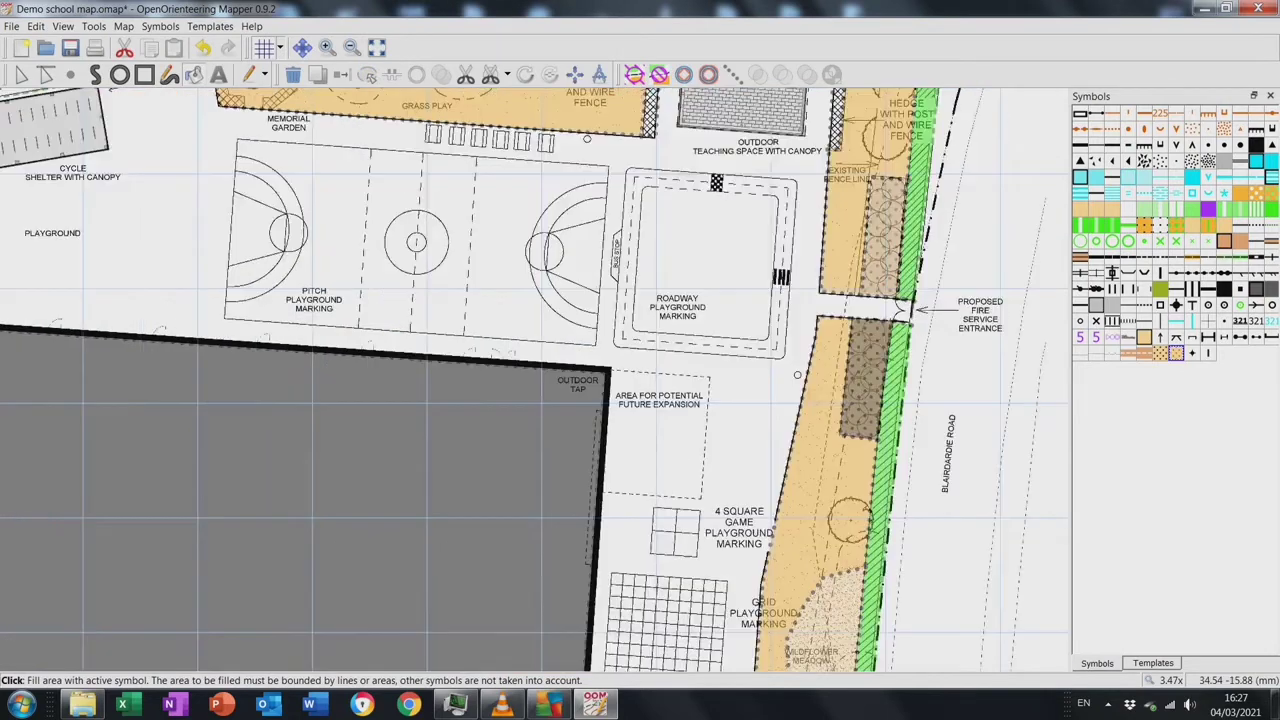
key(Left)
key(Left)
key(Left)
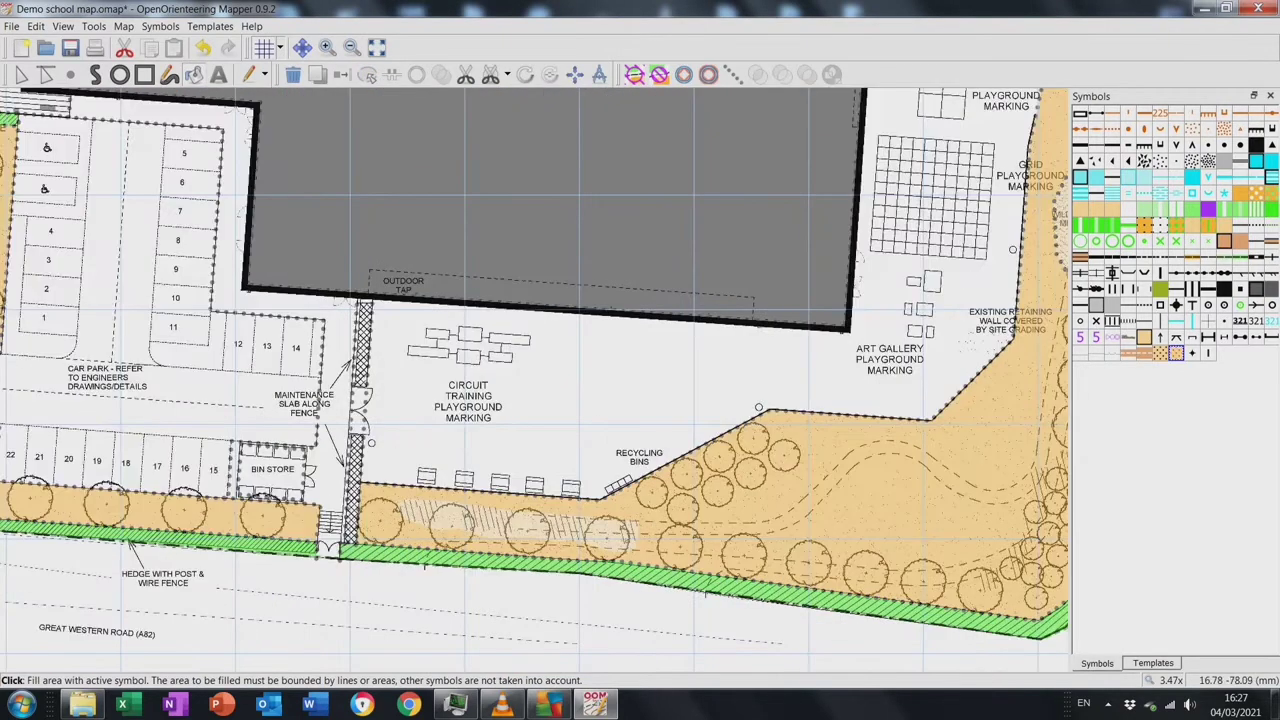
key(Left)
key(Left)
key(Left)
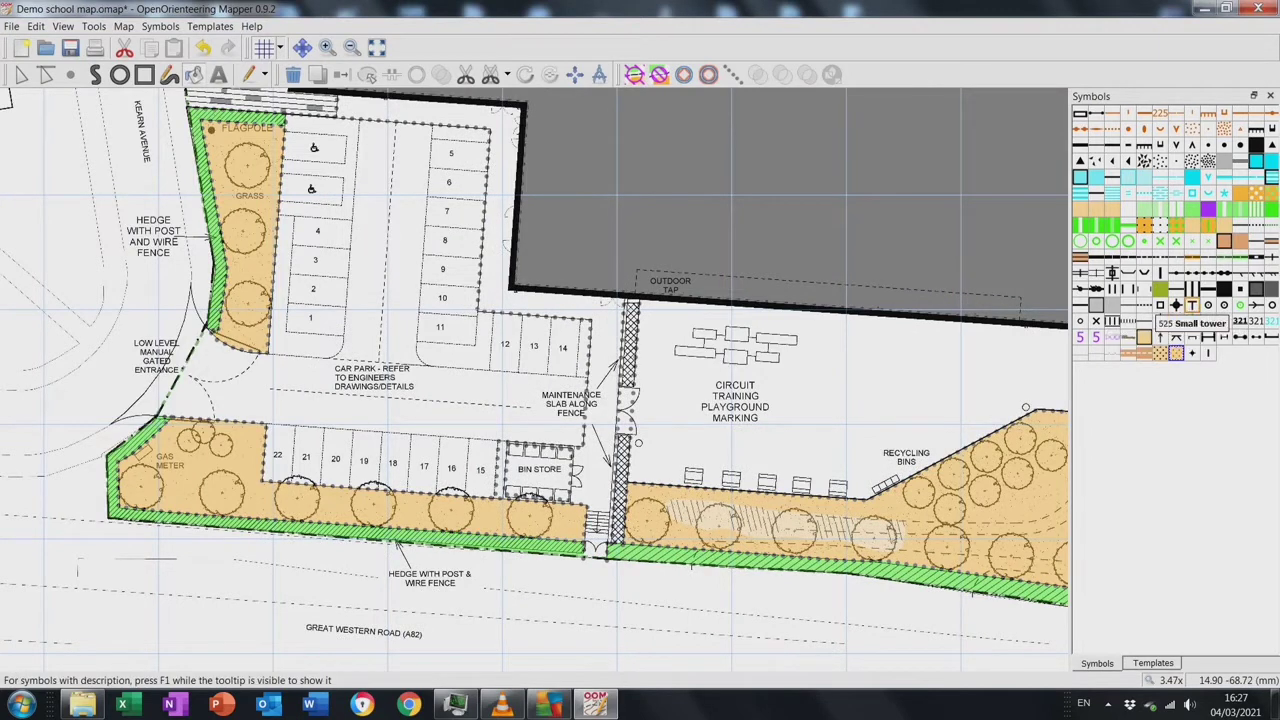
click(1215, 195)
click(367, 74)
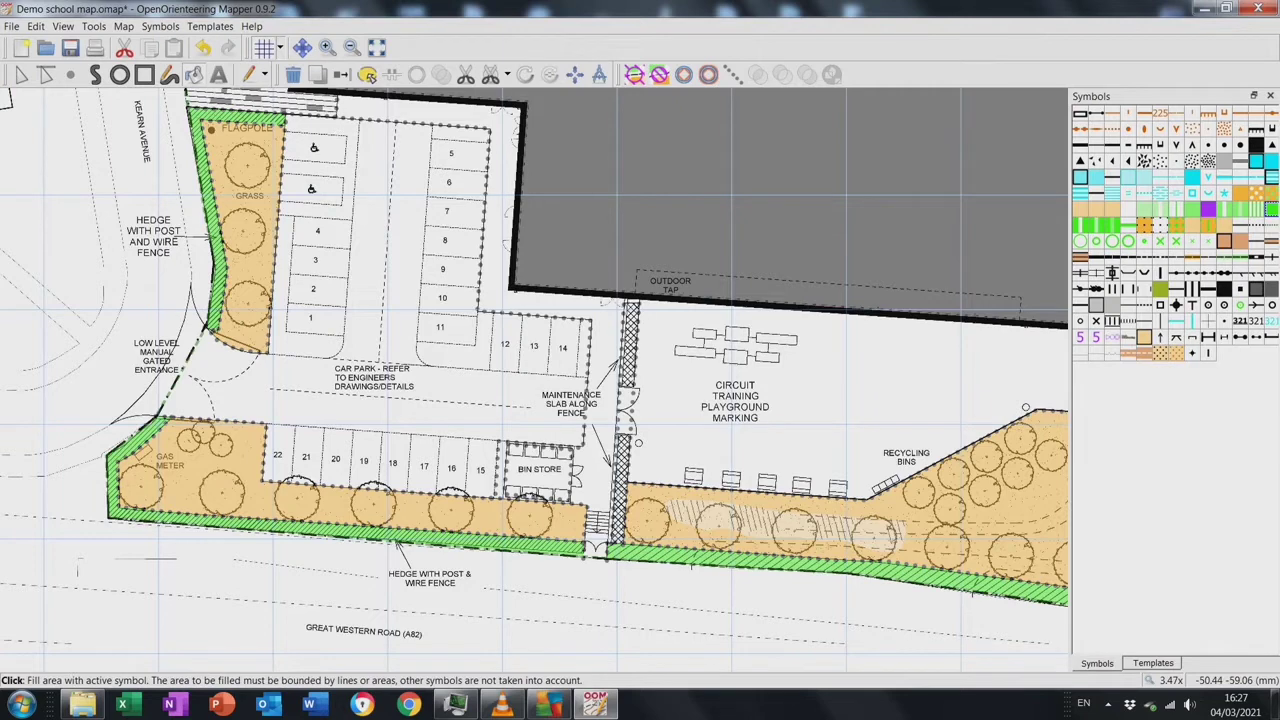
click(628, 410)
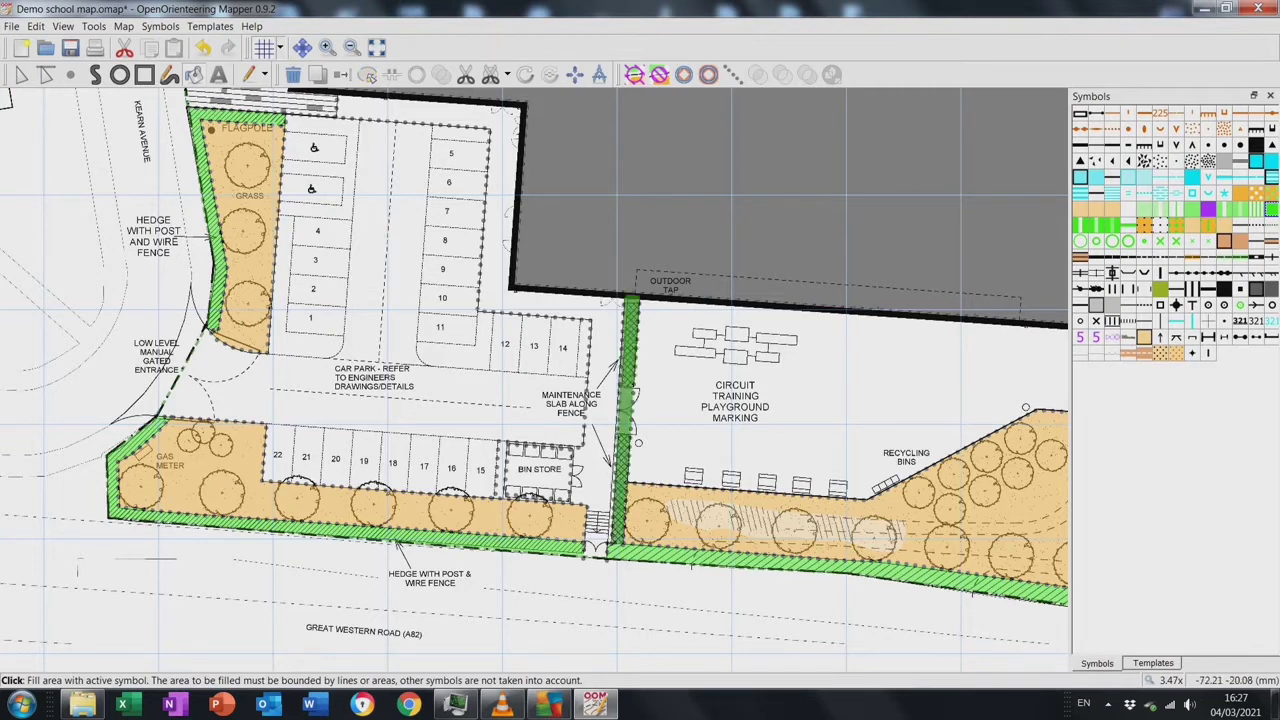
Split the crosshatched hedge area across both edges of the double gate and delete the piece over the gate opening
scroll(534, 379, up, 3)
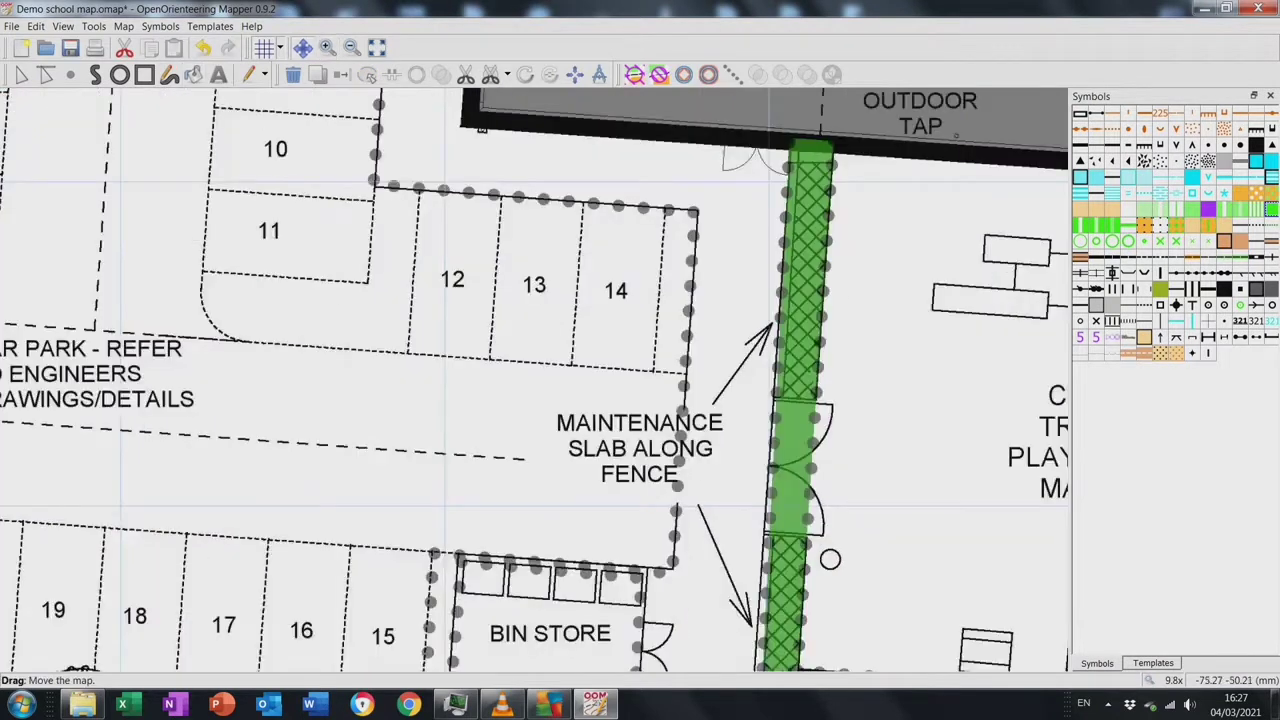
drag(534, 379, 282, 256)
key(e)
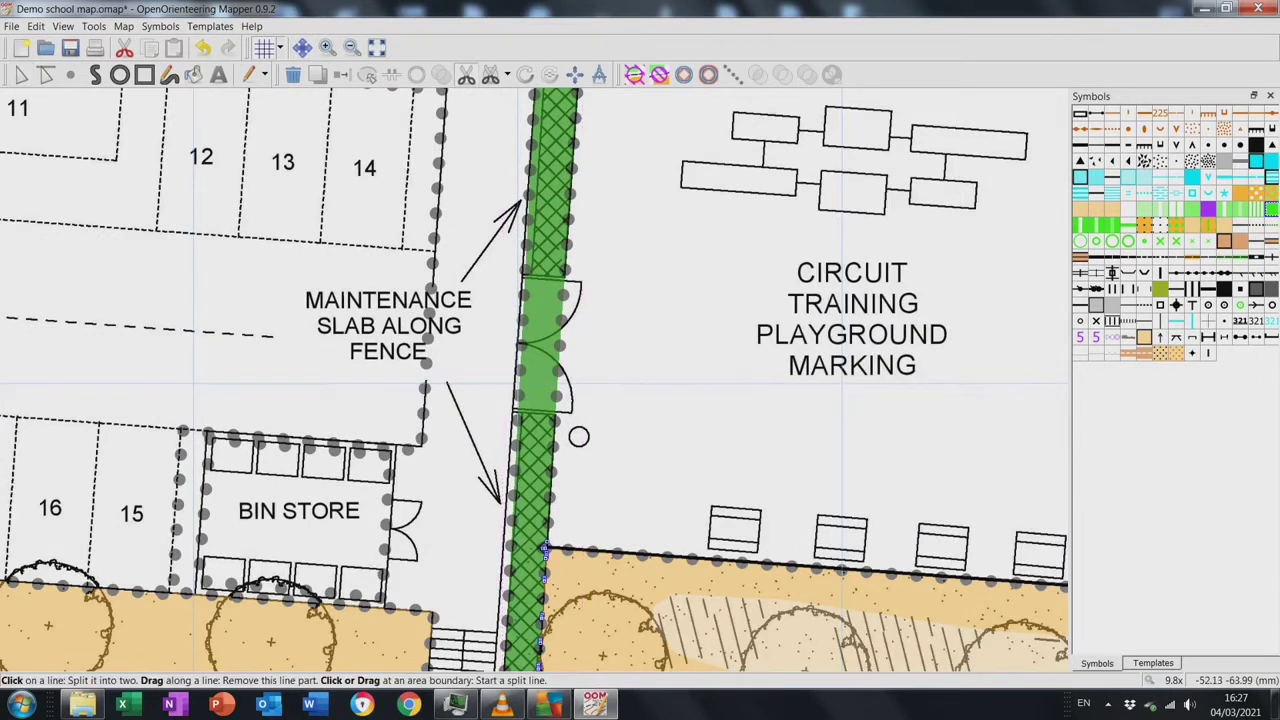
key(p)
key(Return)
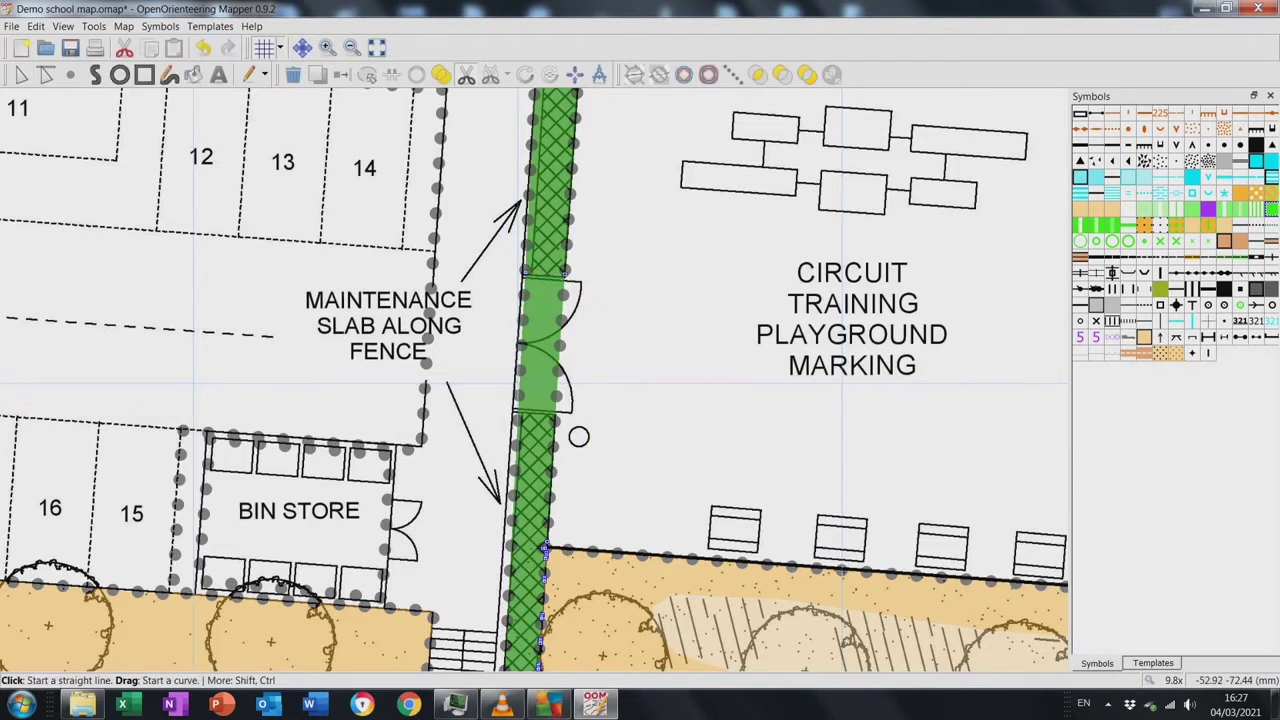
click(516, 411)
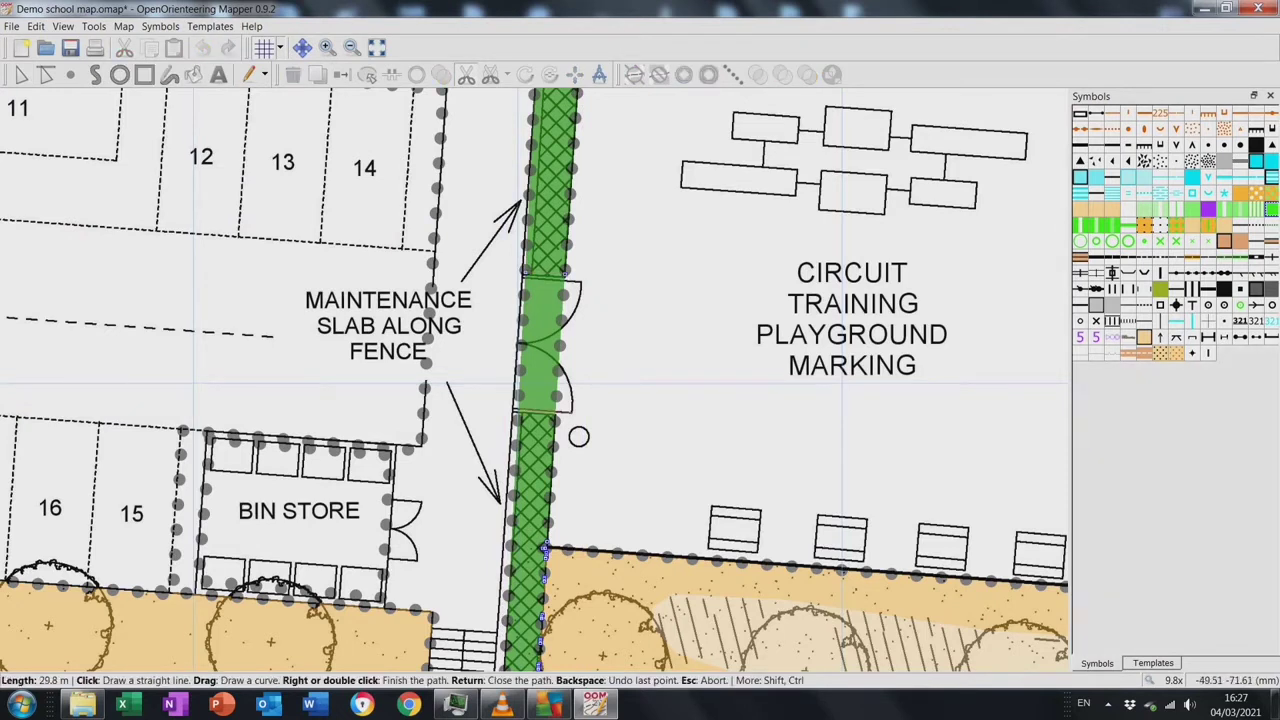
right_click(560, 411)
key(e)
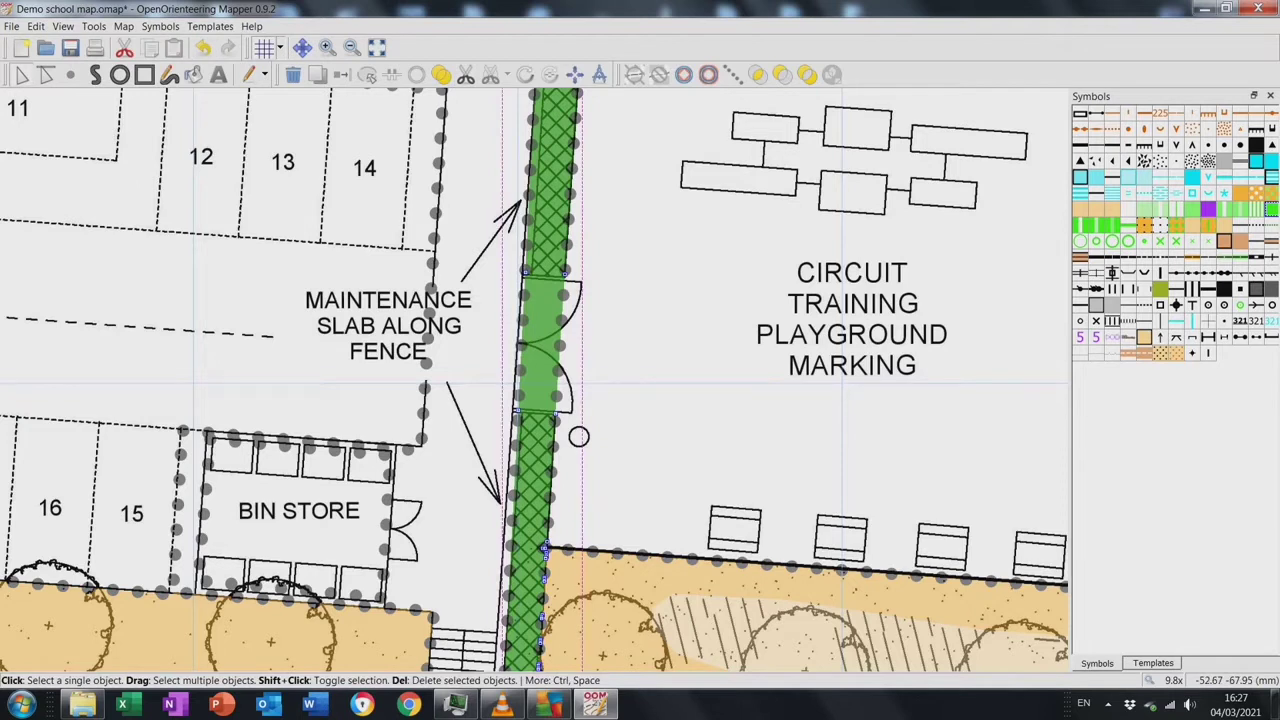
key(Delete)
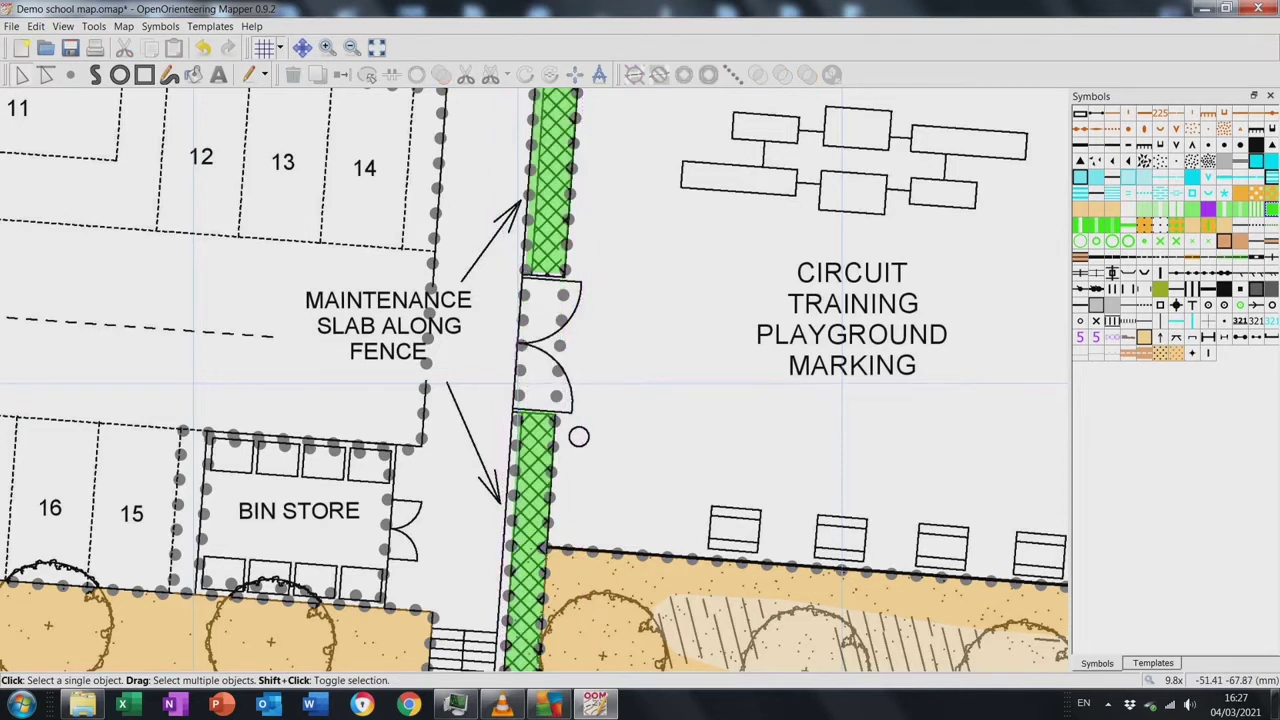
Cut the western 416 Distinct vegetation boundary at both hedge ends and delete the section across the gate opening
click(498, 300)
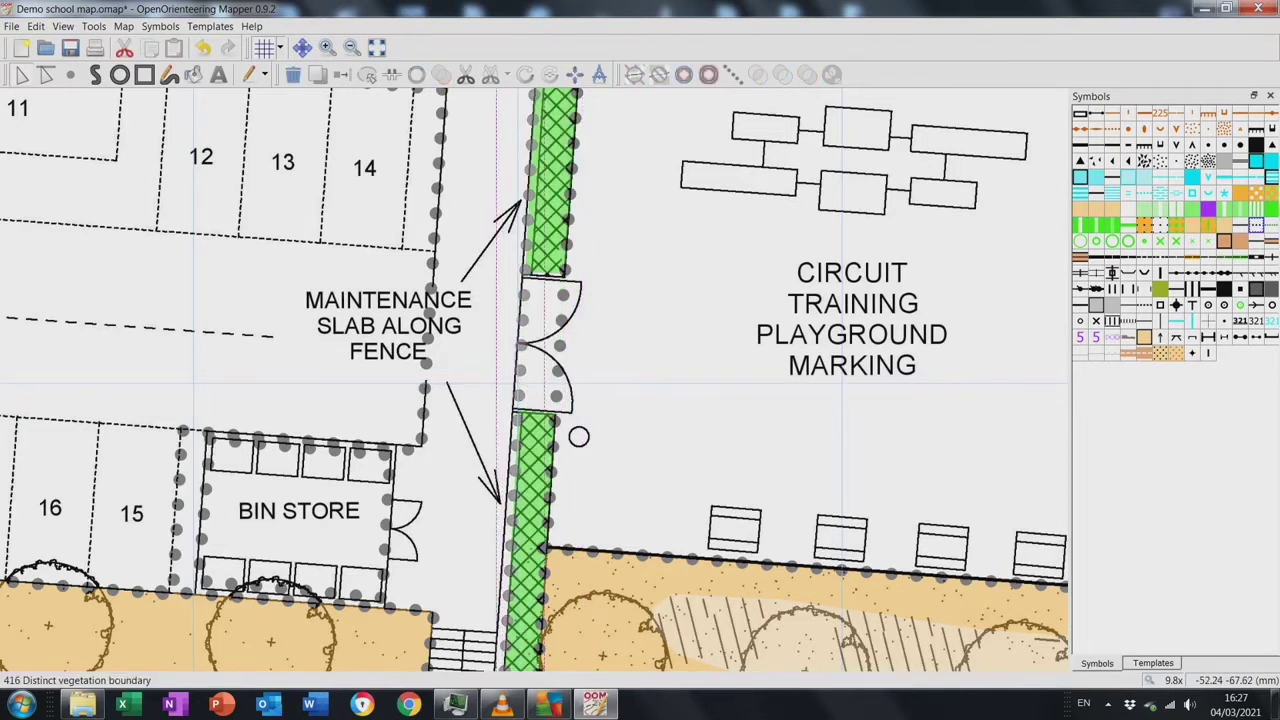
click(465, 74)
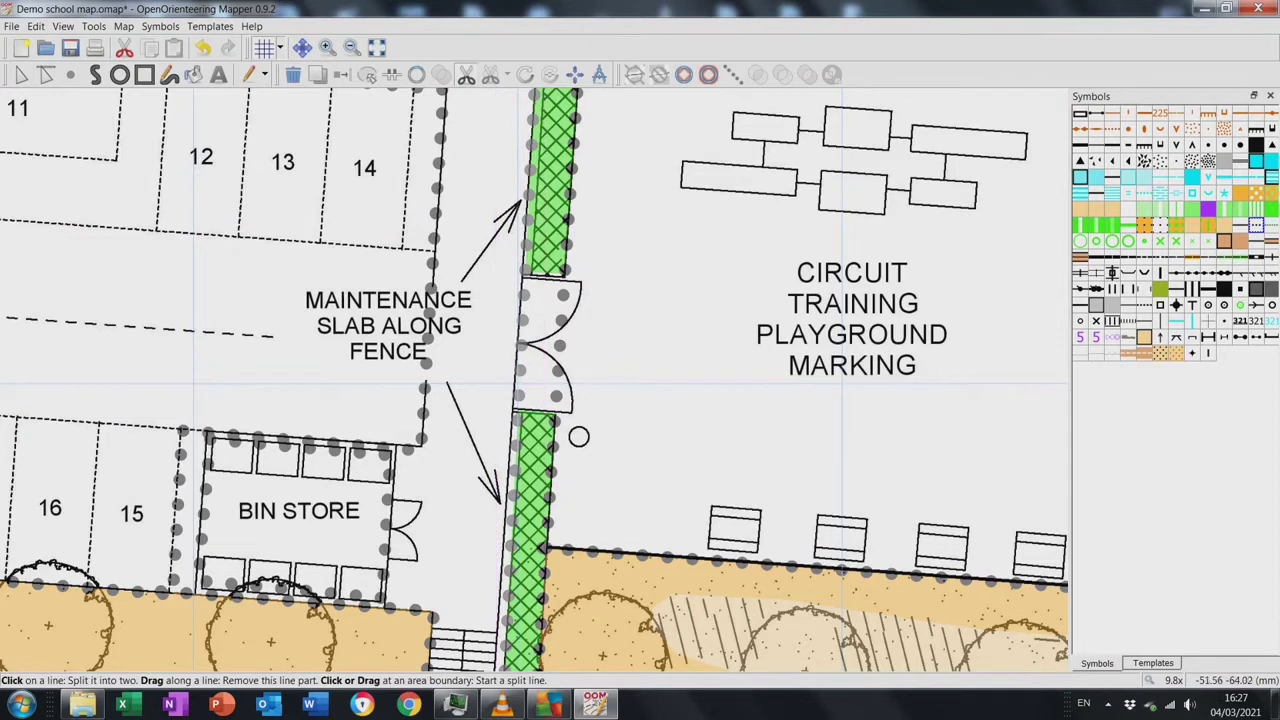
click(519, 406)
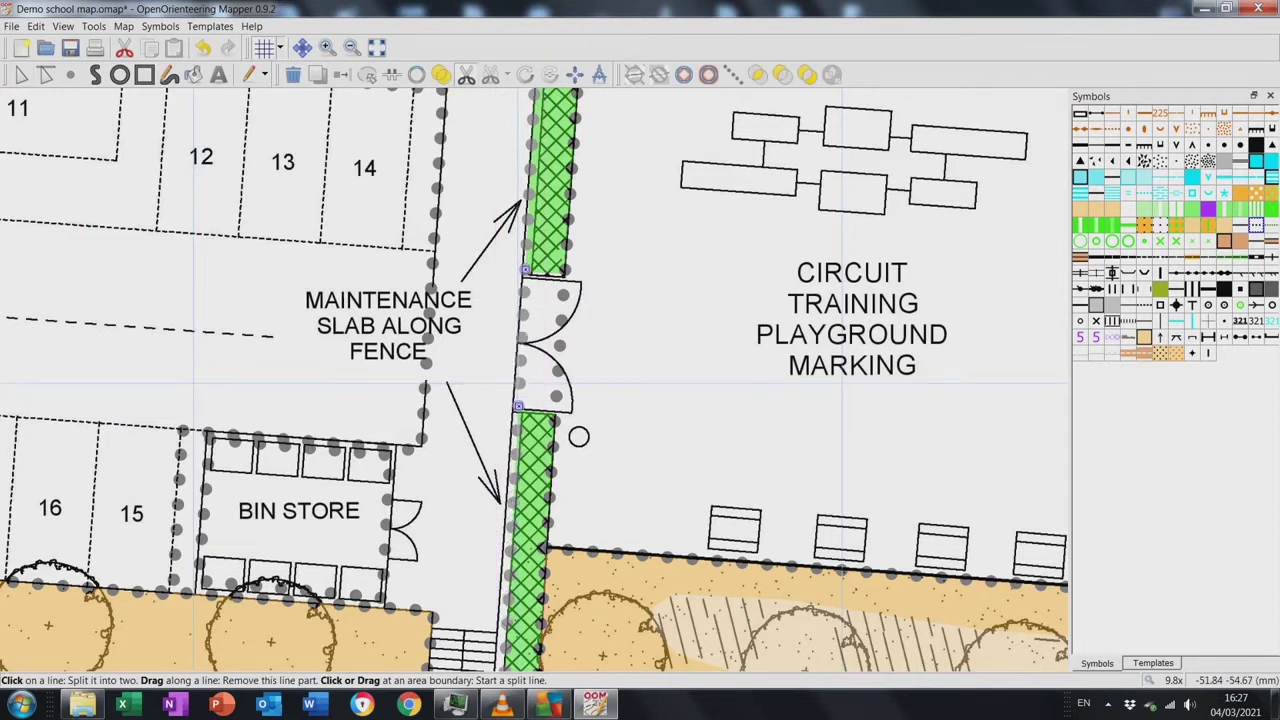
key(e)
click(521, 340)
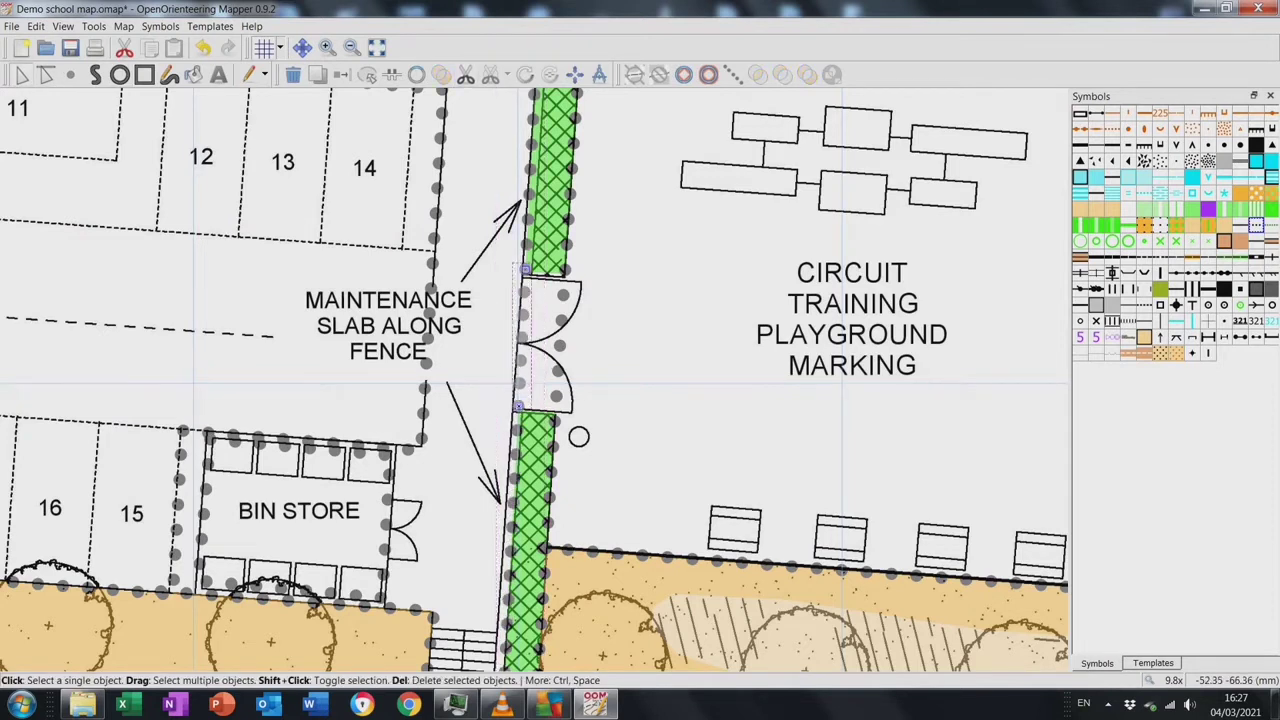
key(Escape)
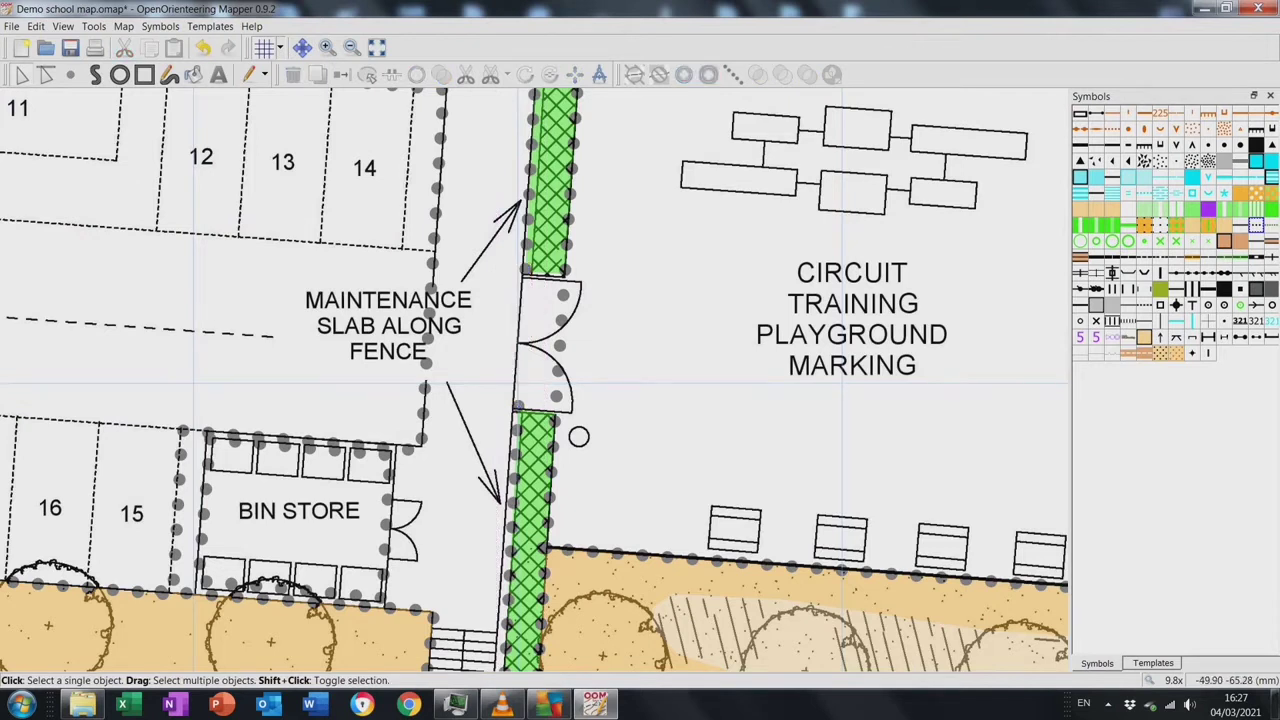
Remove the section of the hedge's eastern vegetation boundary between the two gate edges
click(590, 300)
key(k)
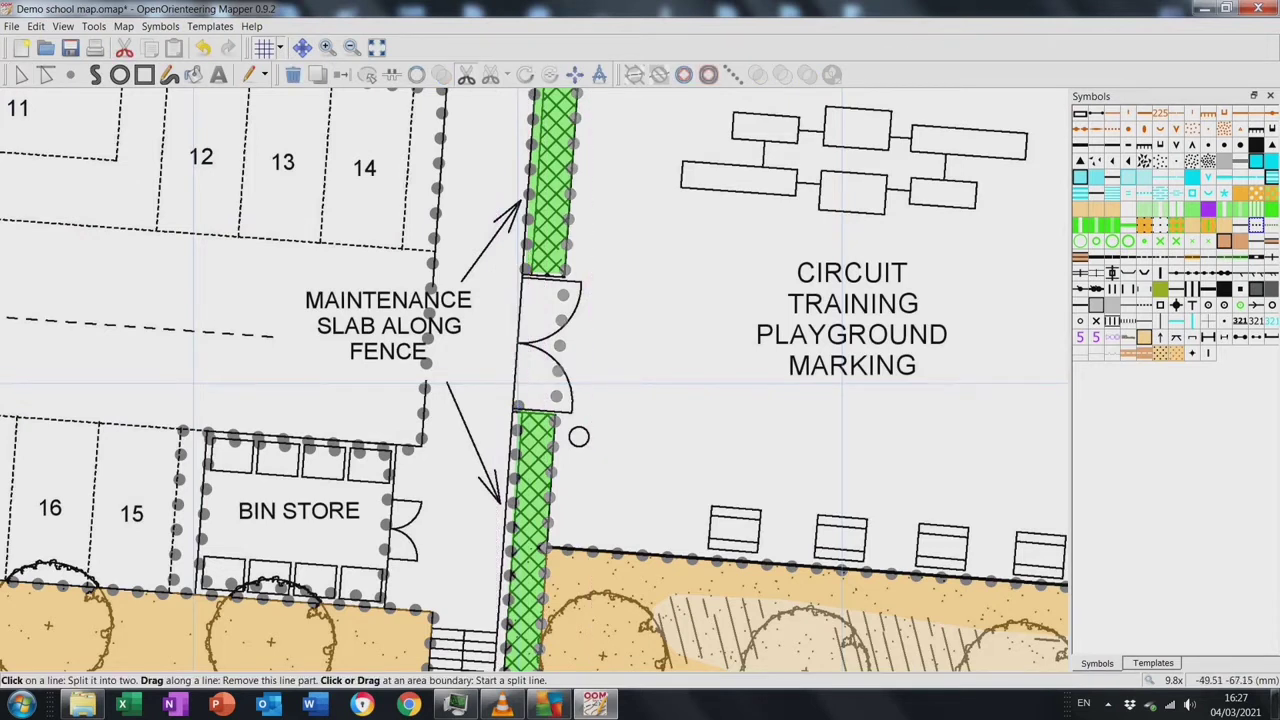
click(564, 275)
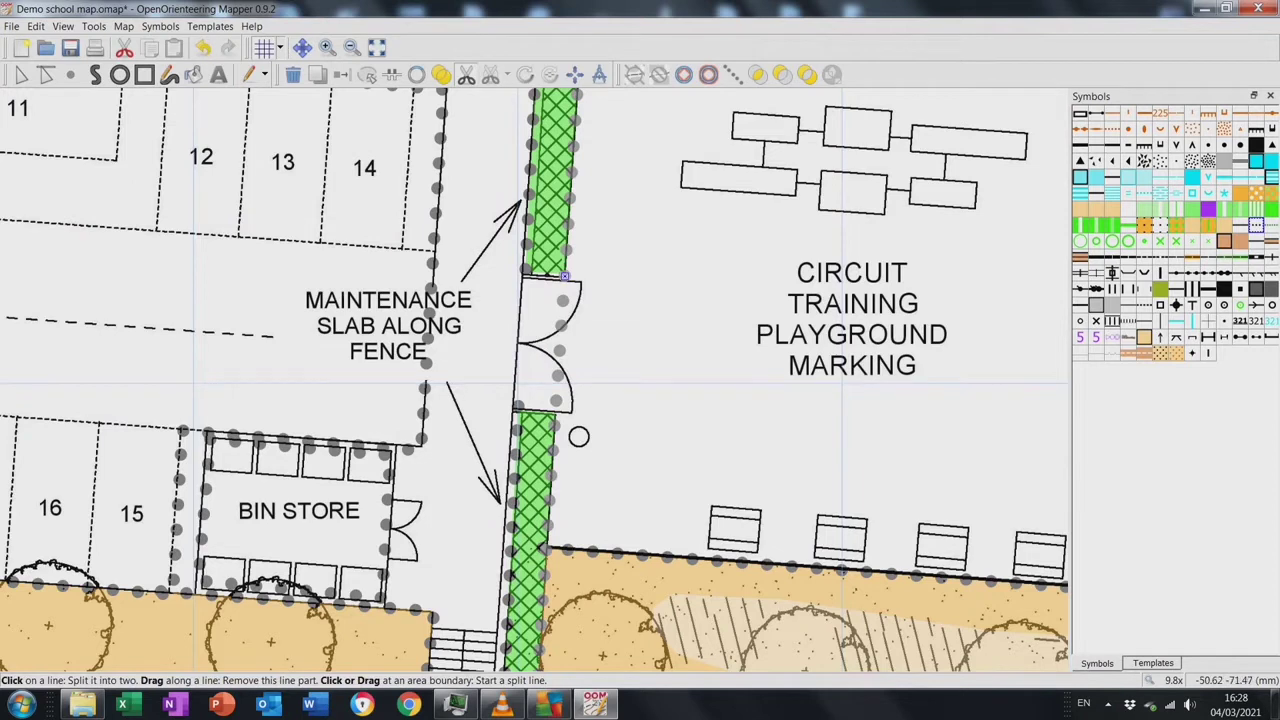
click(555, 411)
key(e)
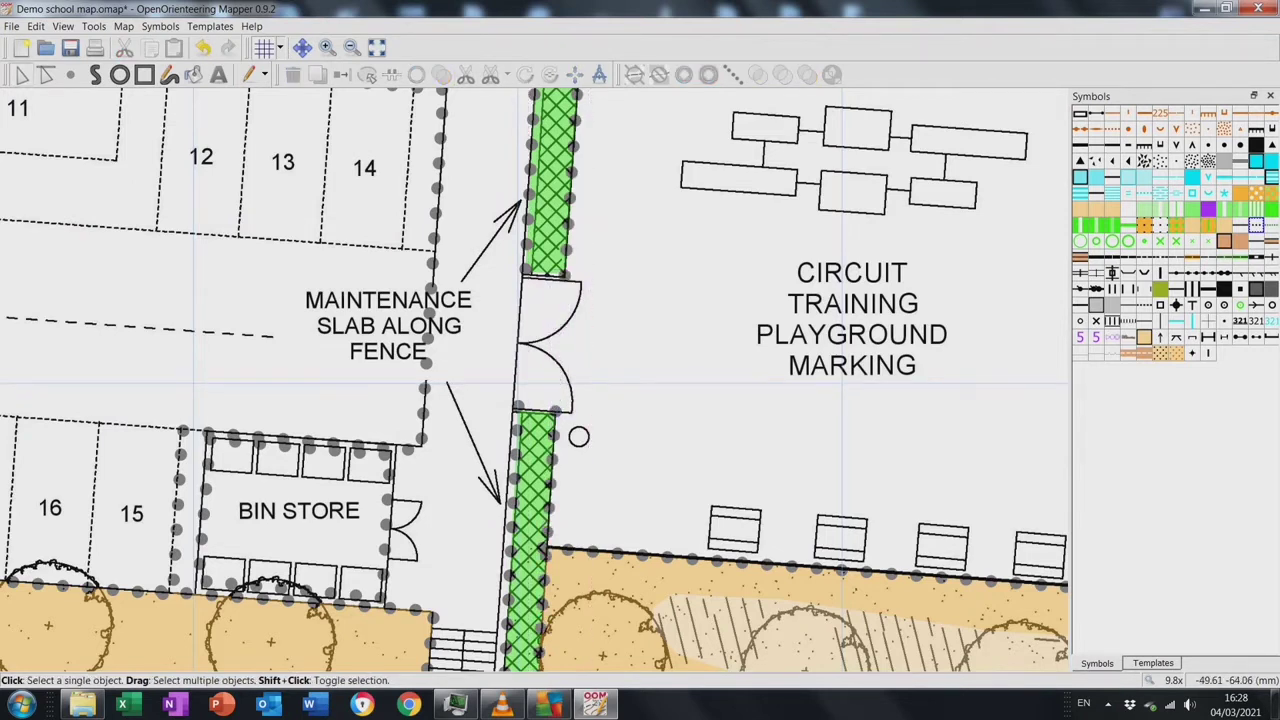
Extend the vegetation boundary ends across the hedge strip on both sides of the double gate to close off each hedge end
click(565, 262)
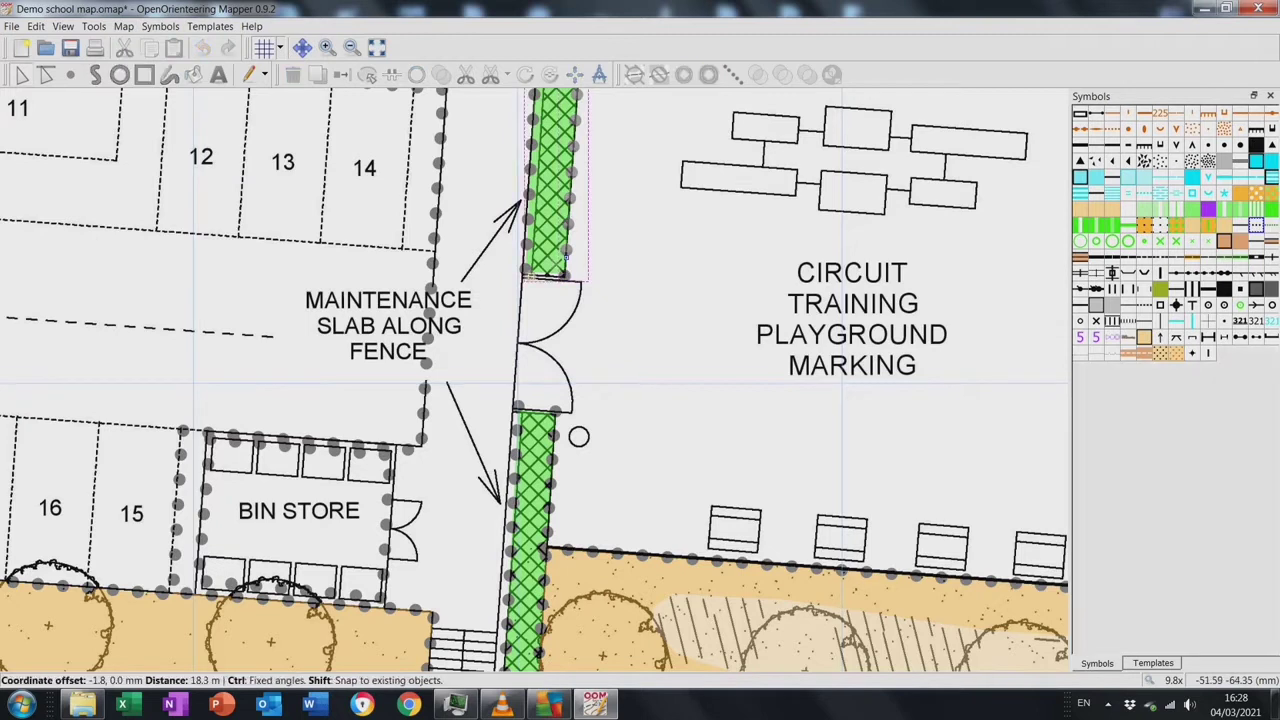
drag(564, 262, 522, 268)
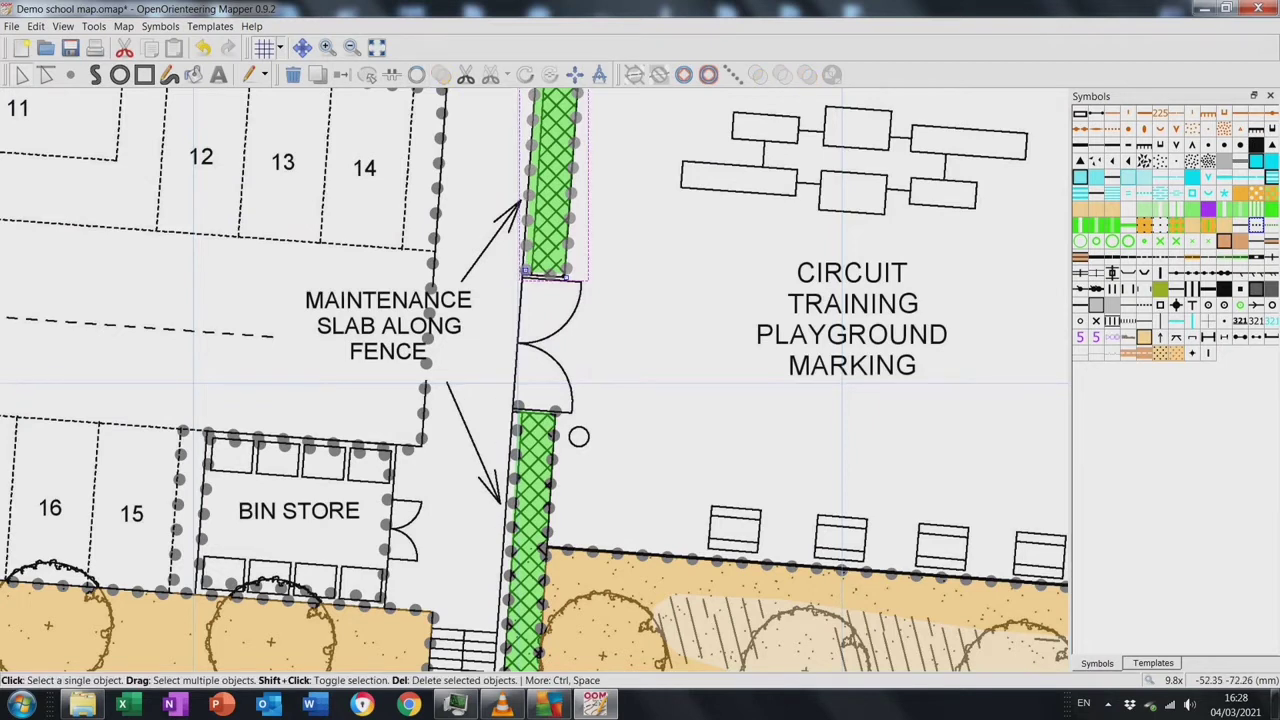
click(540, 430)
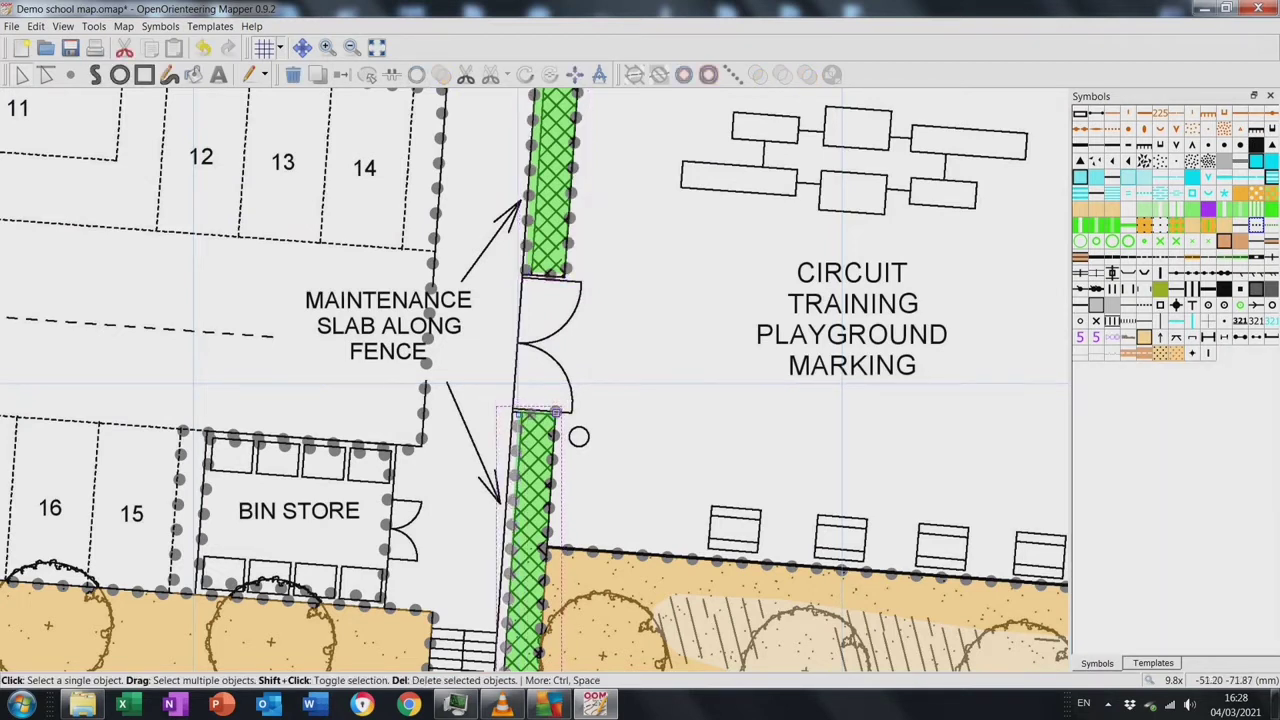
drag(555, 412, 555, 407)
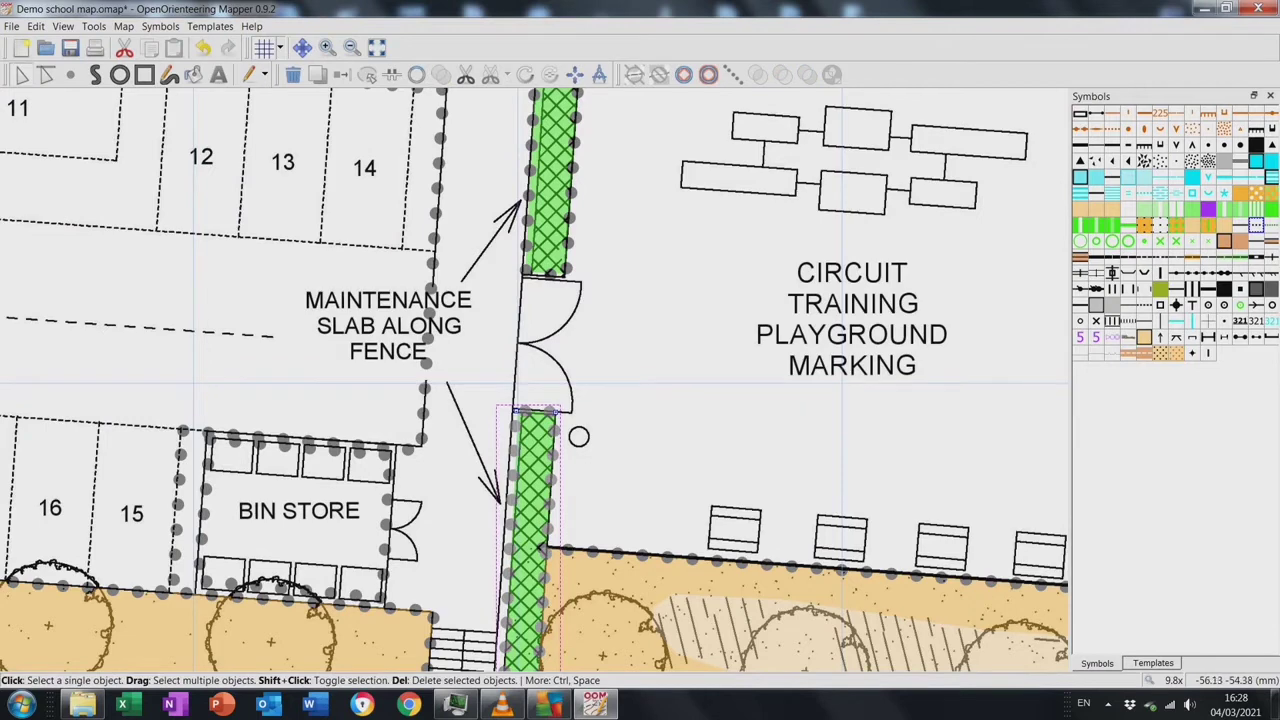
Fill the playground and car park with 501.1 Paved area, and the brick-patterned entrance plaza with 213 Plaza
click(376, 47)
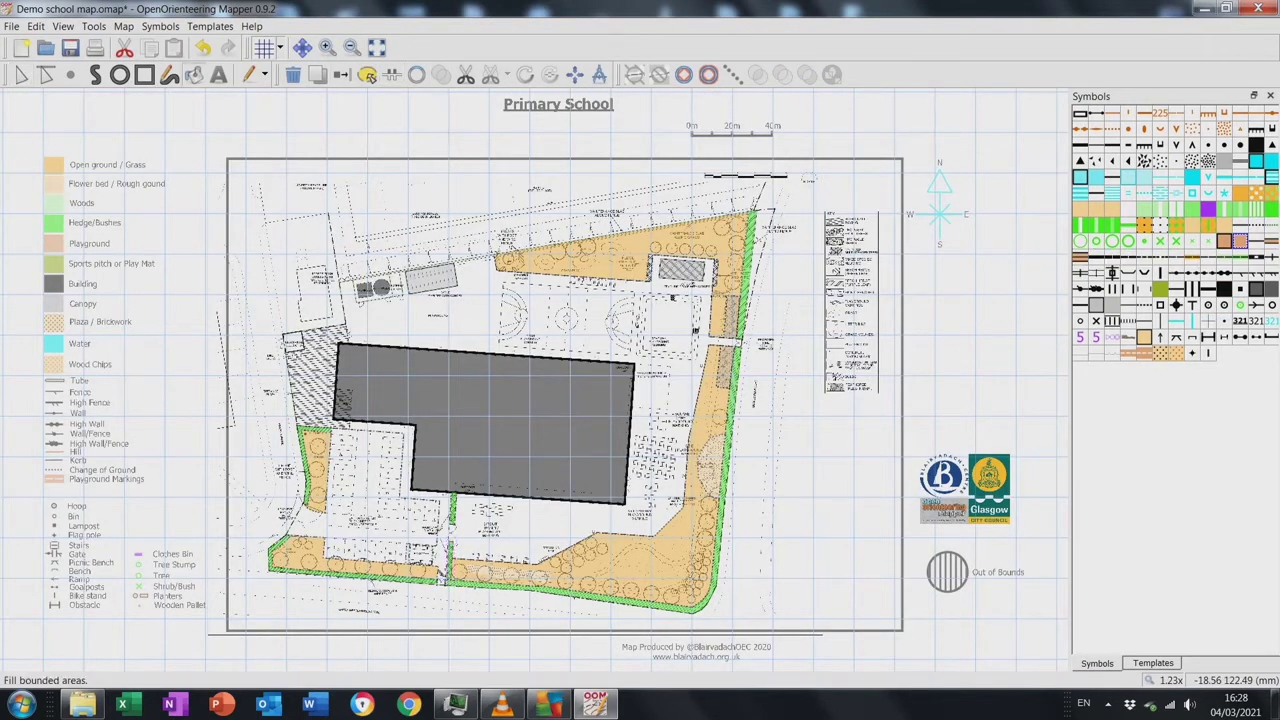
click(193, 74)
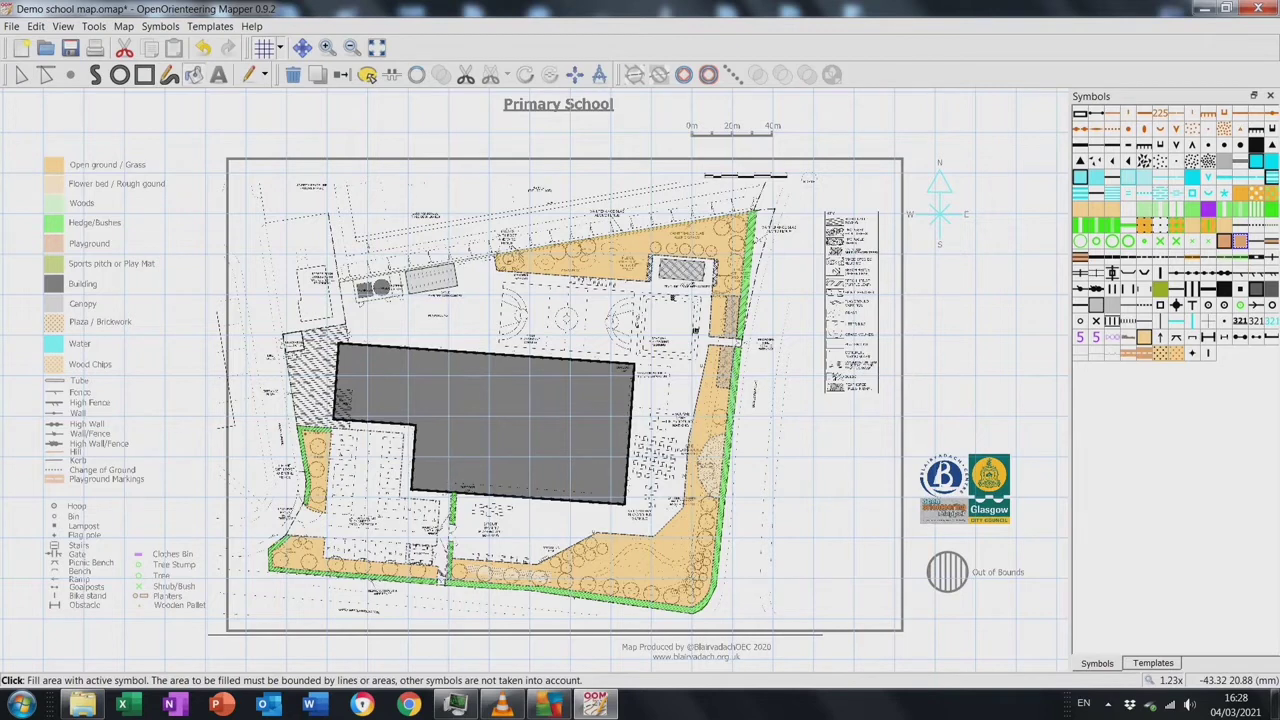
click(560, 320)
click(375, 470)
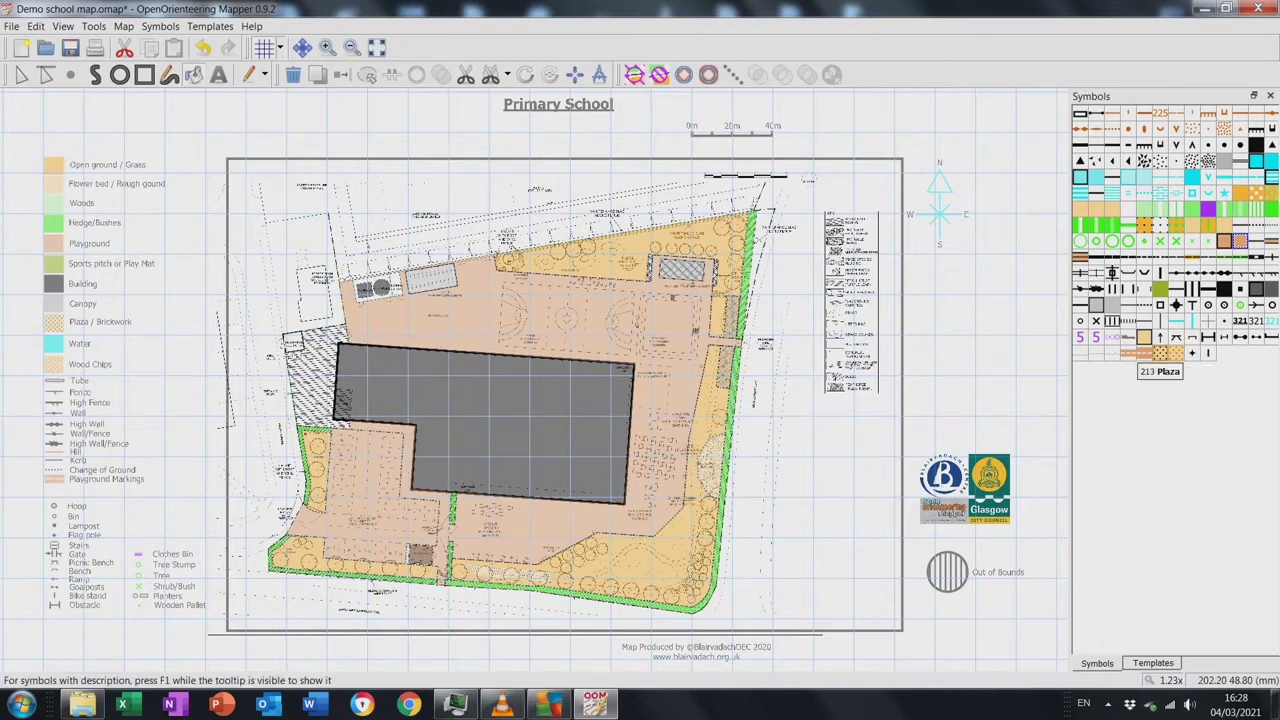
click(1160, 352)
click(315, 380)
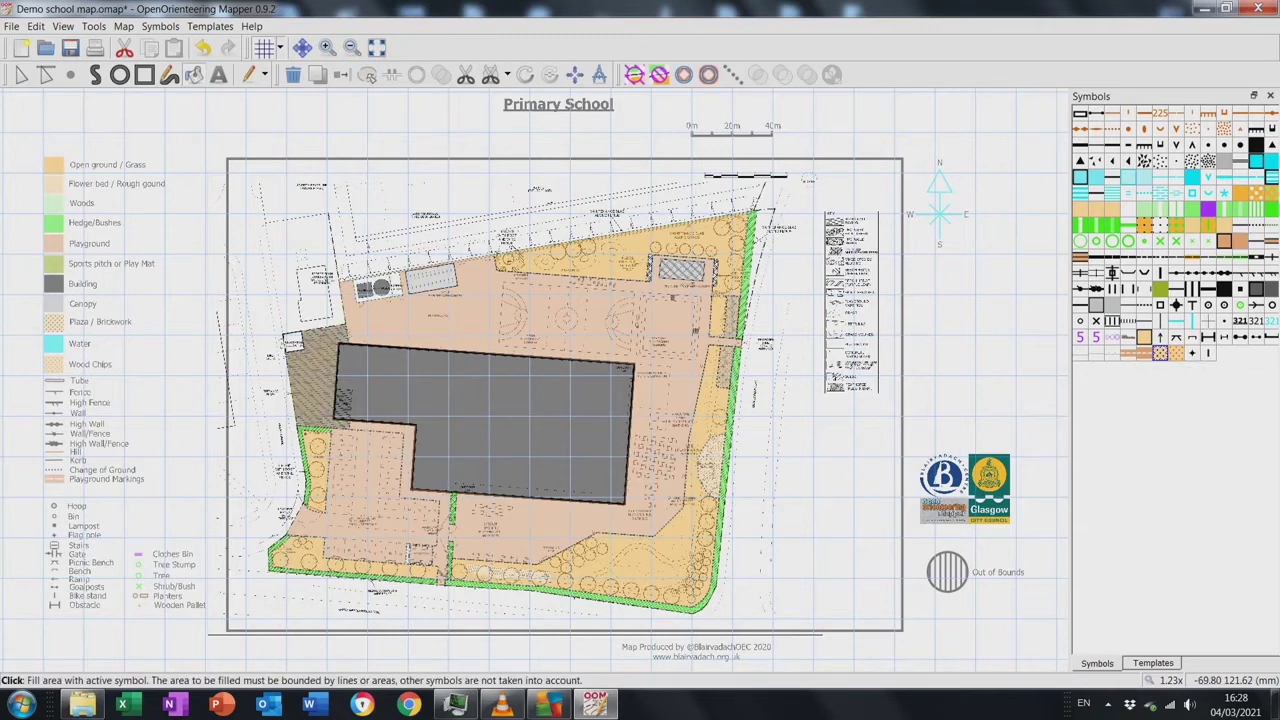
Fill the external store enclosure with 501.1 Paved area and the hedge strips beside the outdoor teaching space with the green hedge symbol
click(327, 47)
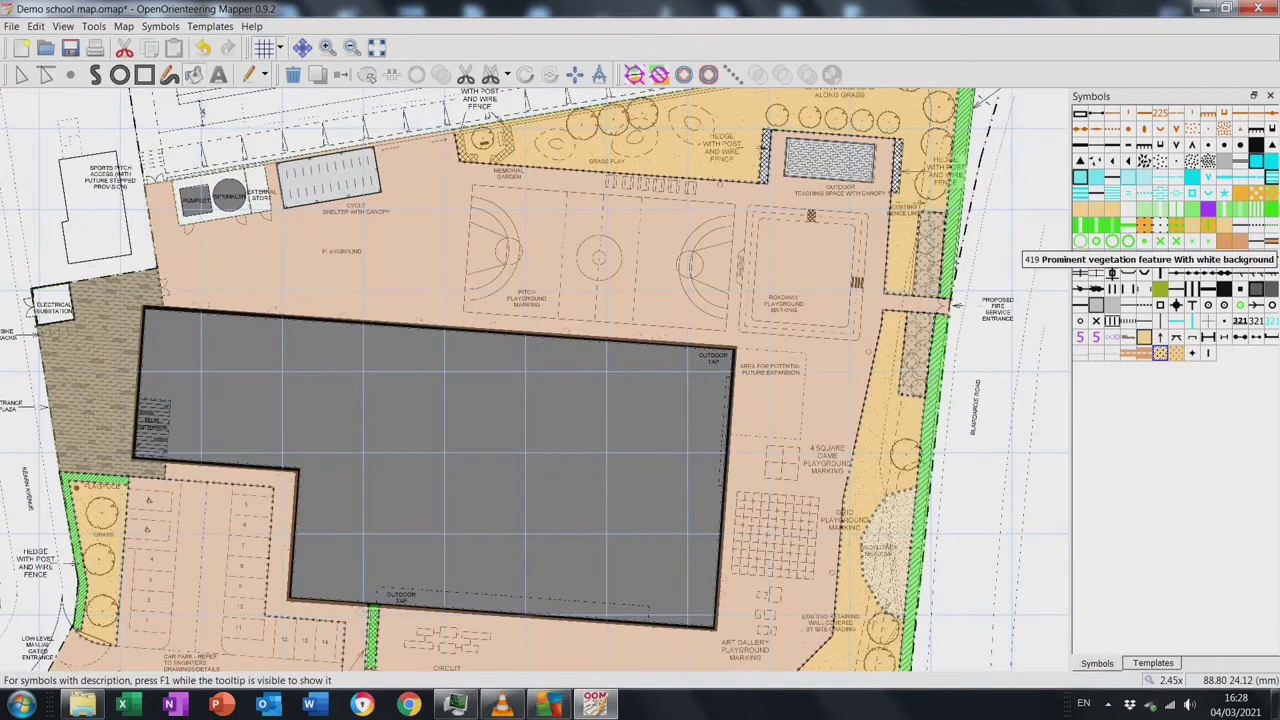
click(1224, 241)
click(258, 192)
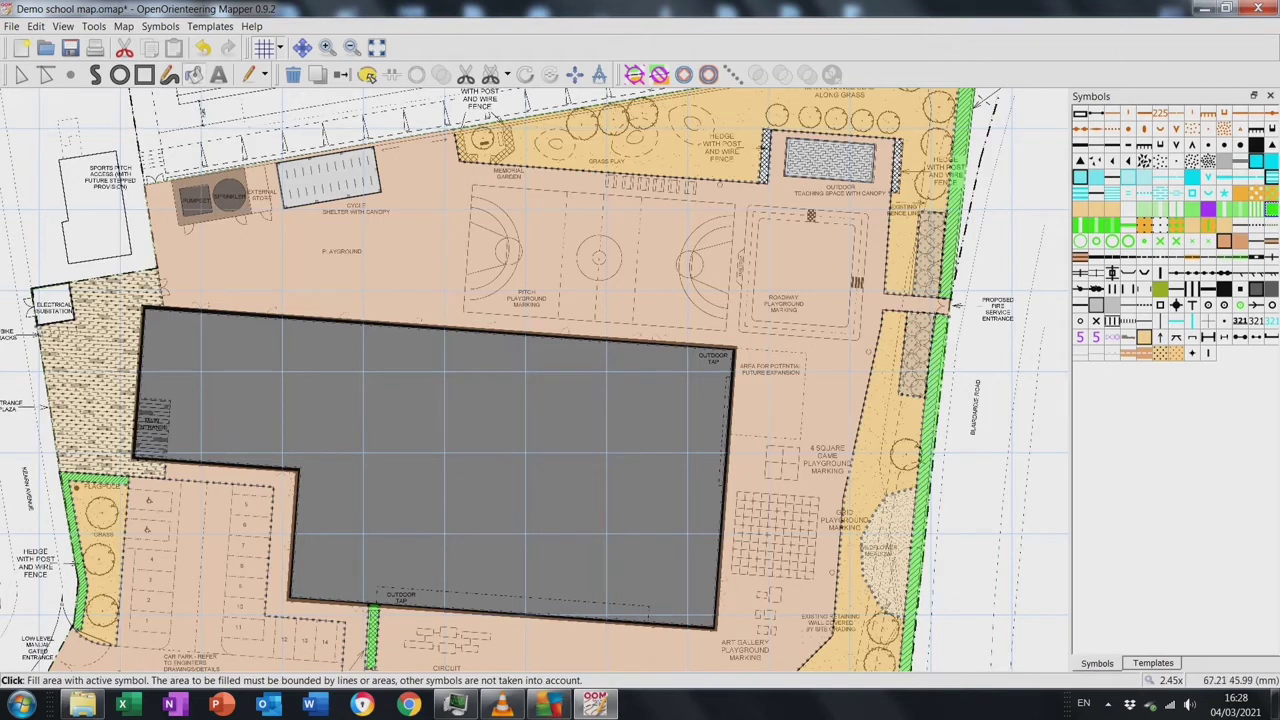
click(897, 165)
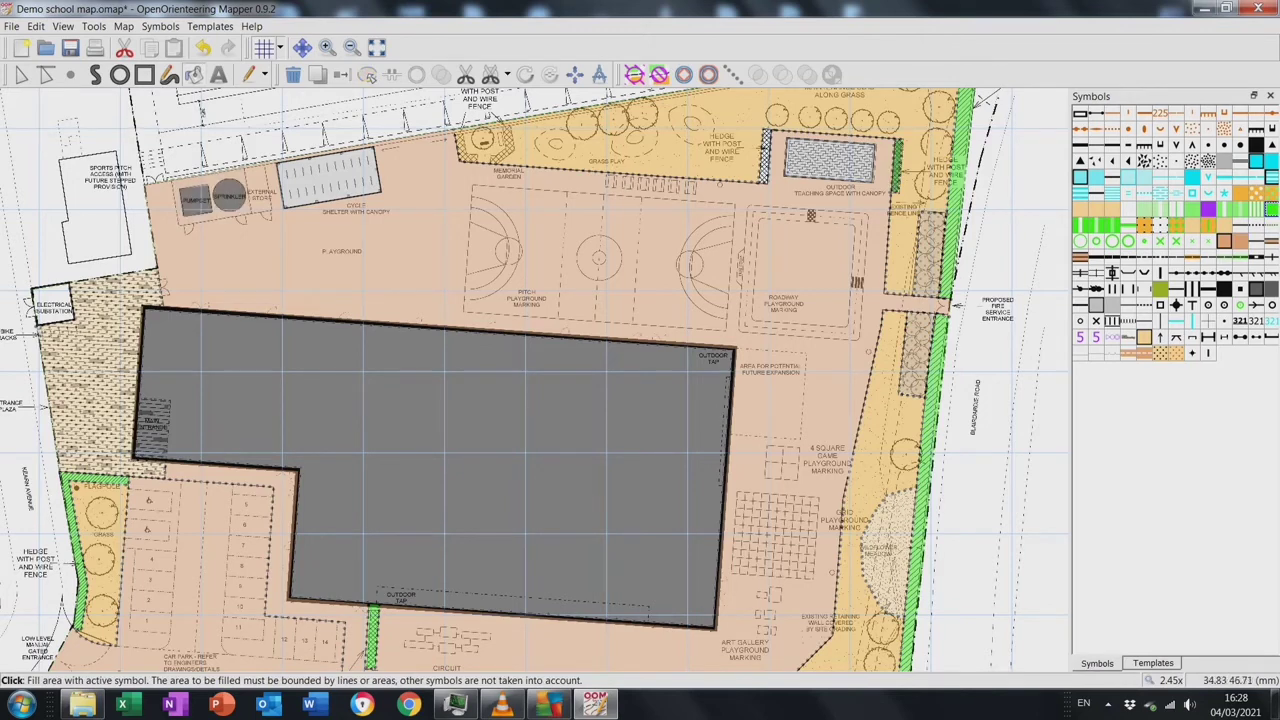
Fill the strip beside the bin store and the remaining gaps around it with 501.1 Paved area
scroll(534, 379, down, 5)
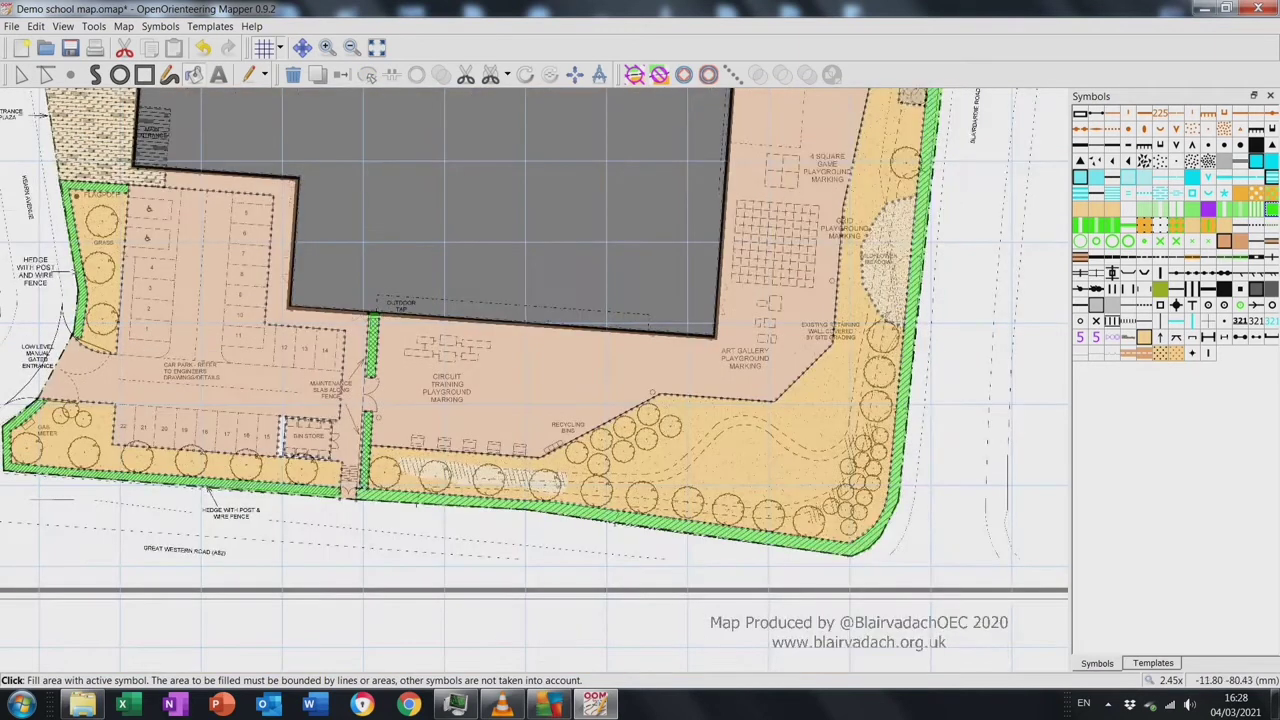
scroll(534, 379, left, 5)
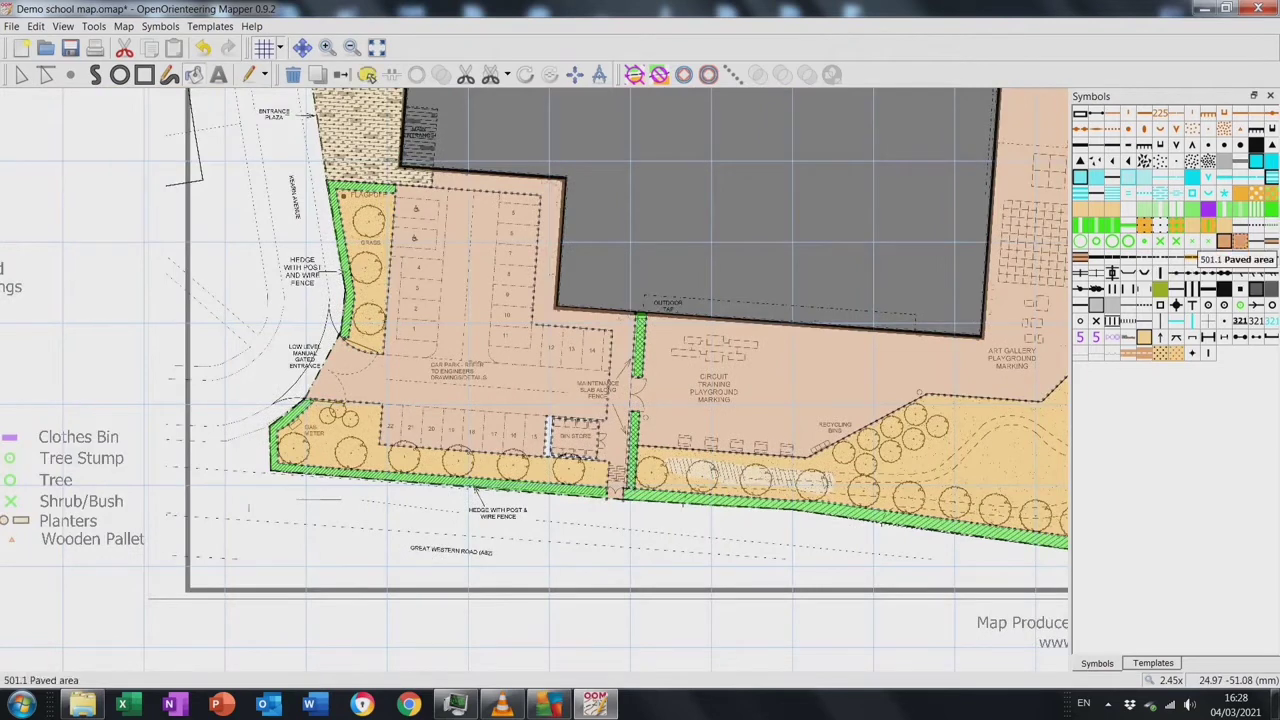
double_click(326, 47)
click(594, 600)
scroll(594, 600, down, 3)
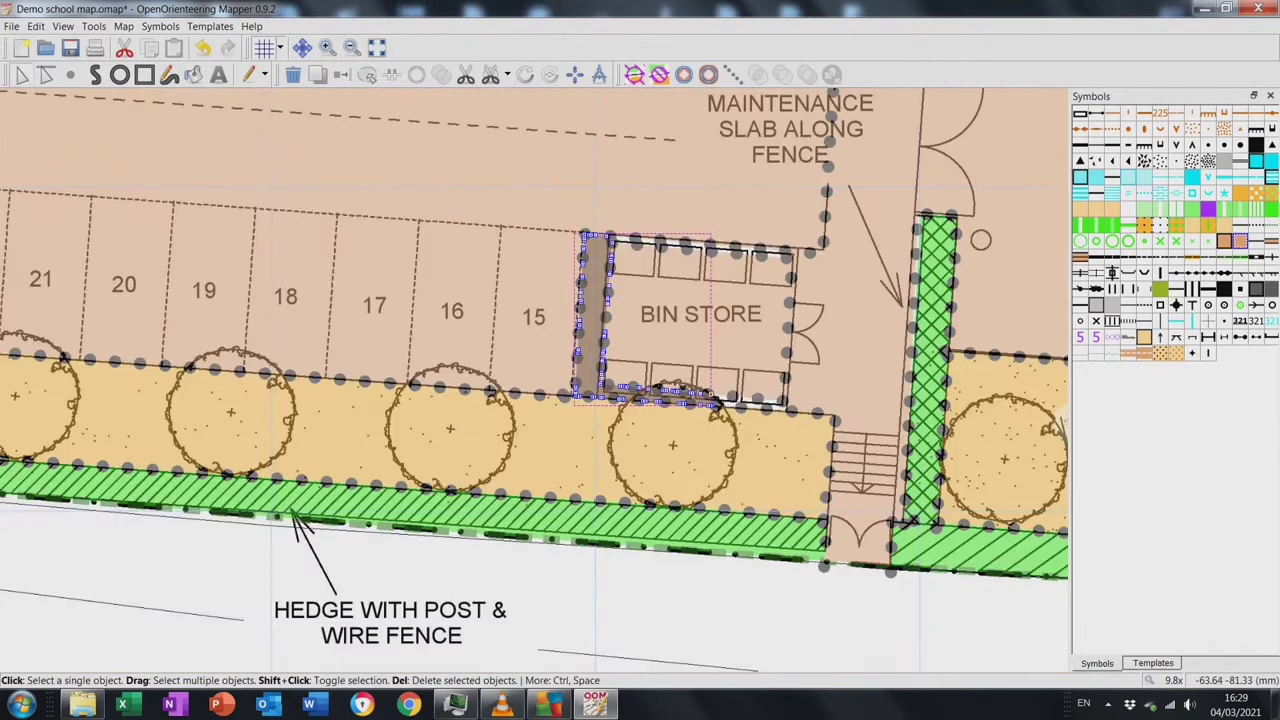
click(715, 403)
drag(715, 403, 809, 253)
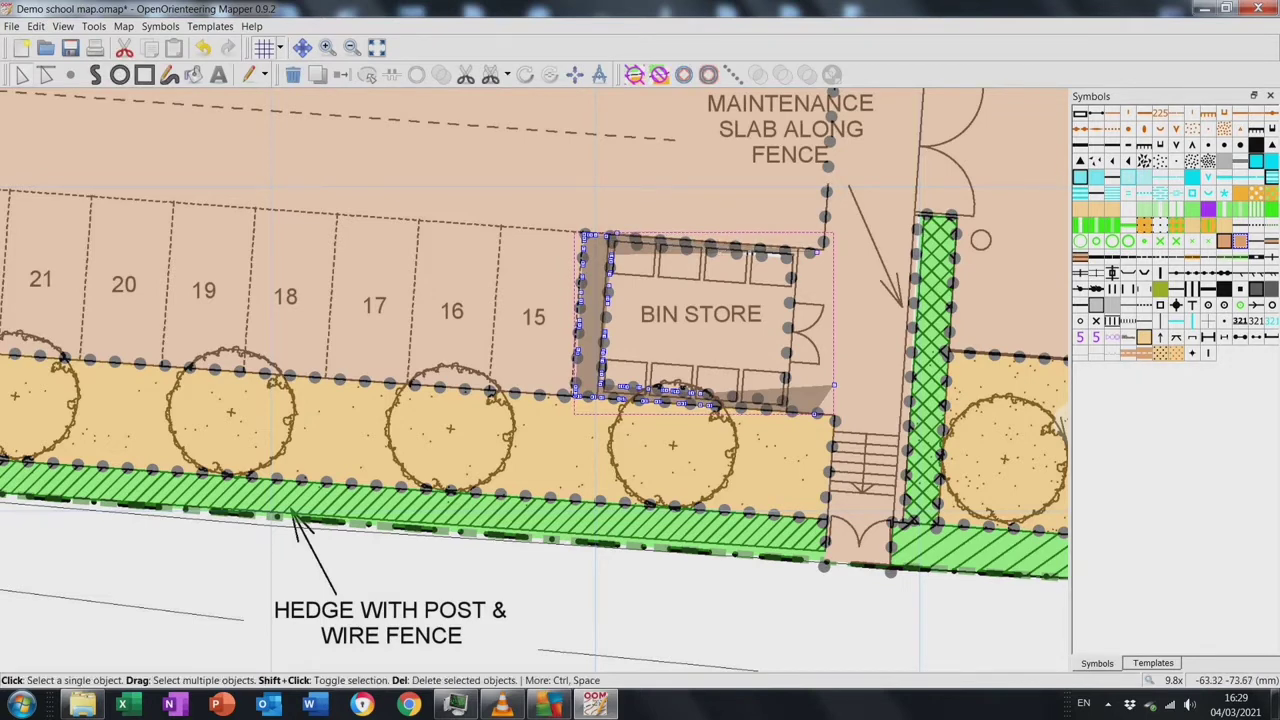
drag(816, 252, 819, 267)
key(F8)
key(F8)
key(F8)
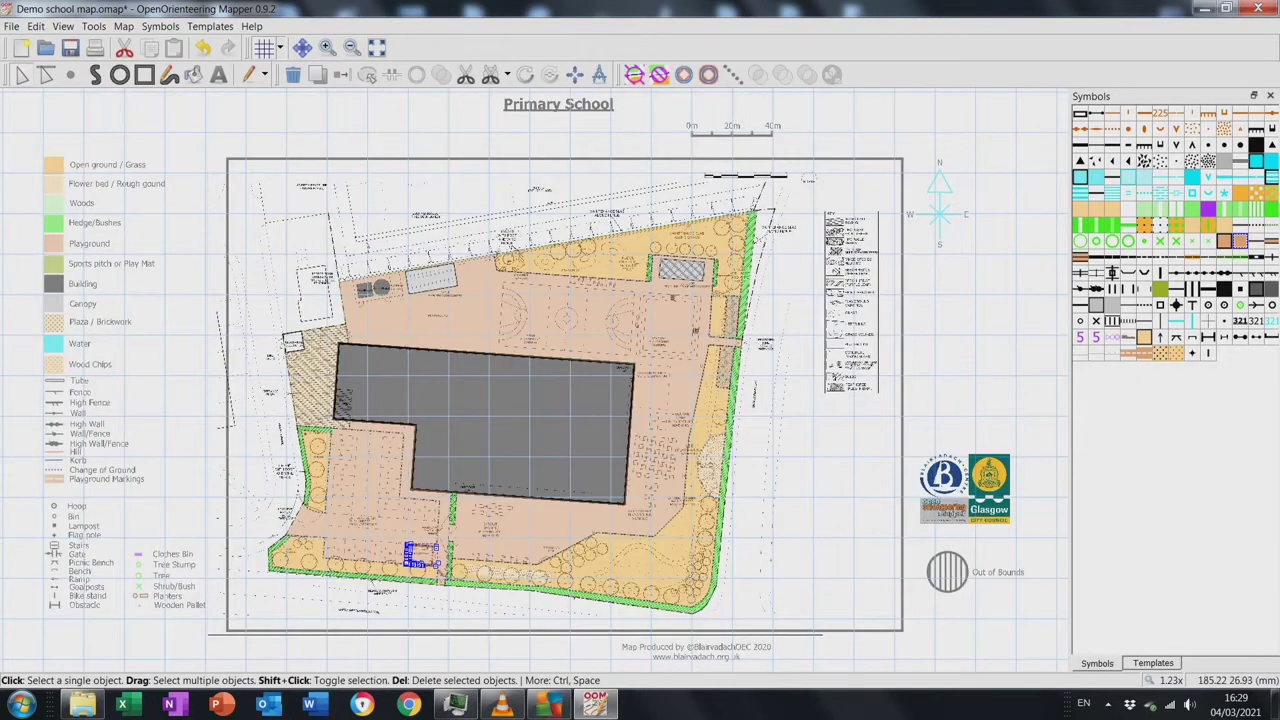
Hide and show the Overall Landscape Plan template to compare the traced map with the plan
click(1153, 663)
click(1080, 184)
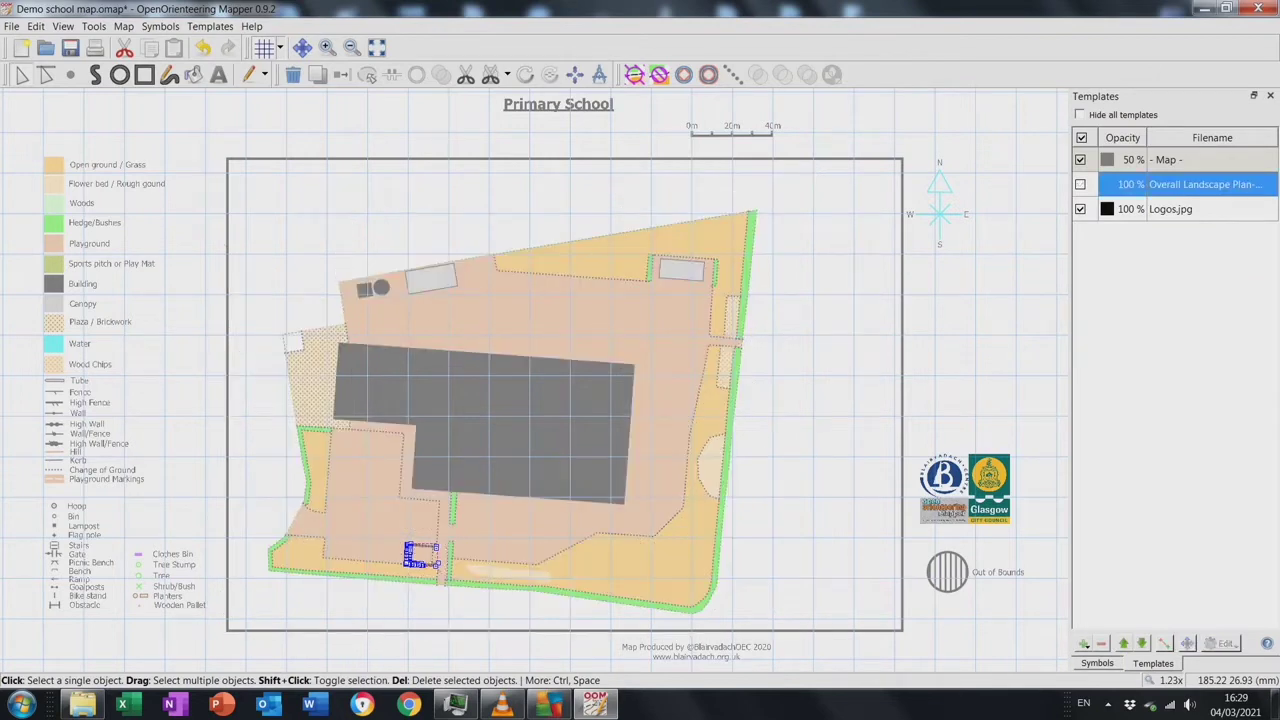
click(1080, 184)
click(1080, 184)
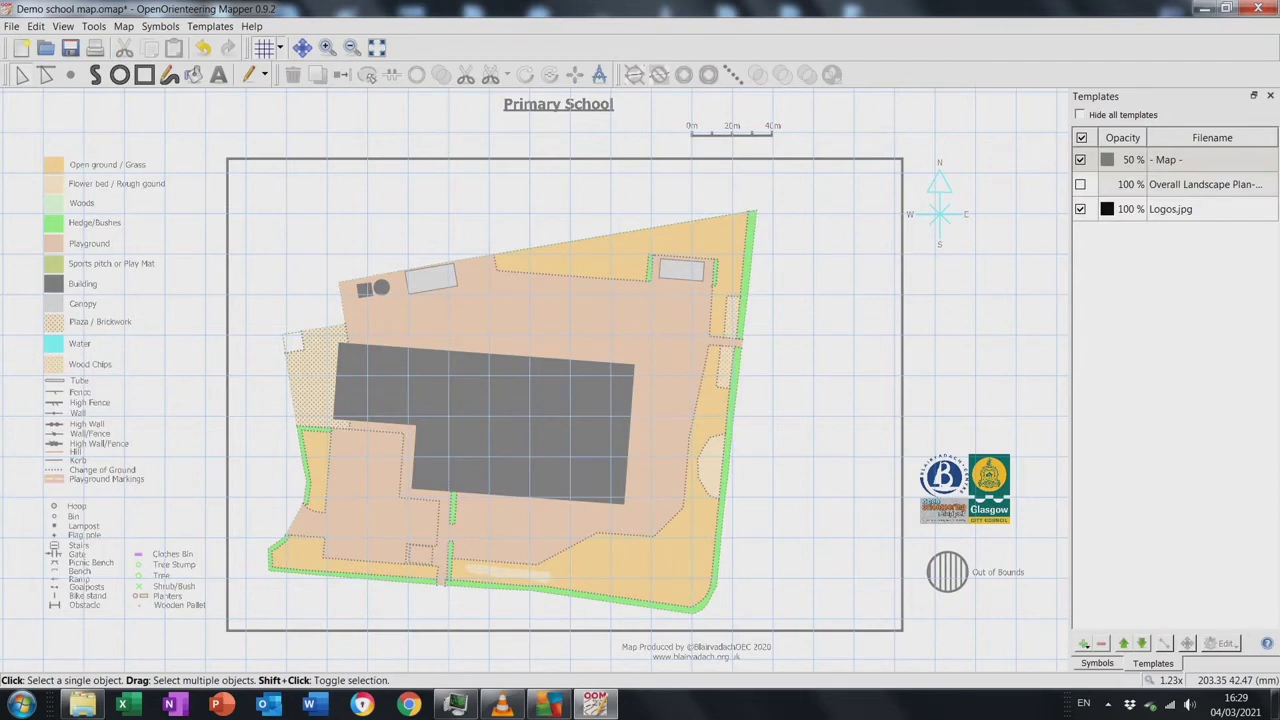
click(1080, 184)
click(1080, 184)
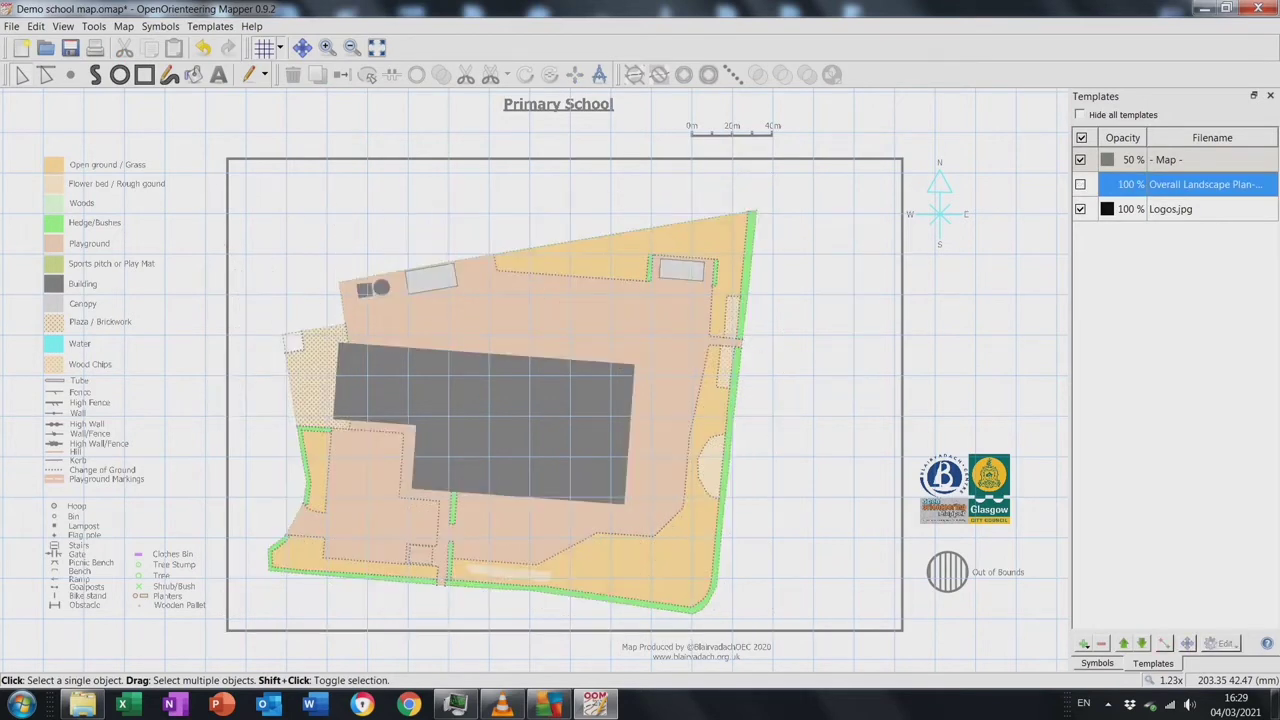
click(1080, 184)
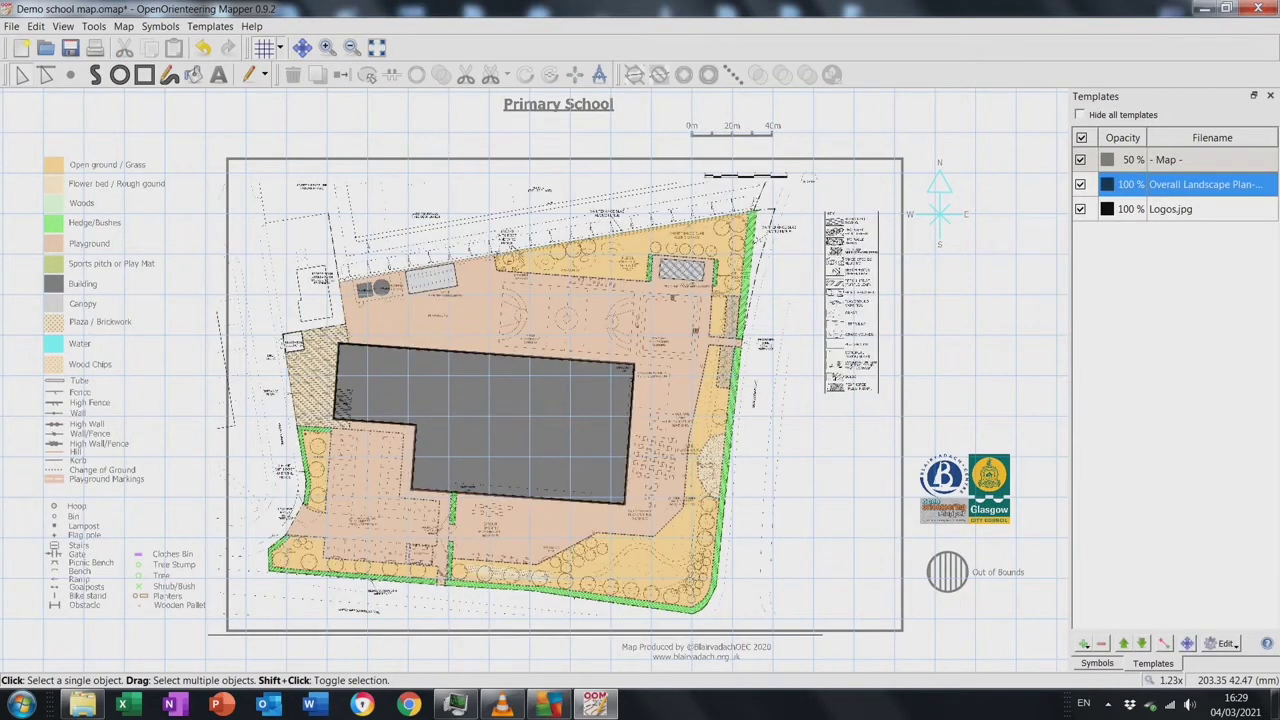
click(1080, 184)
click(1080, 184)
Outline the pitch playground marking with a rectangle through its four corners, using the white line symbol
click(327, 47)
click(327, 47)
click(327, 47)
click(302, 47)
drag(520, 250, 490, 472)
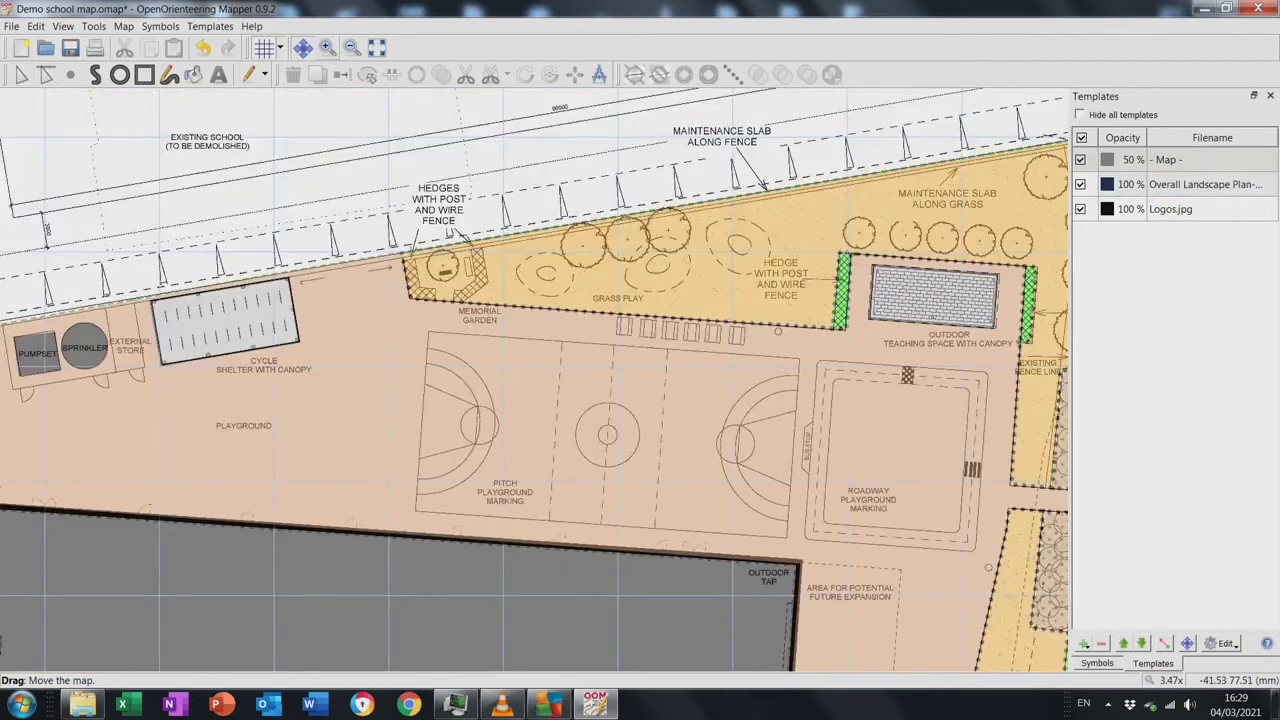
scroll(486, 315, up, 2)
scroll(590, 320, up, 1)
scroll(617, 478, down, 2)
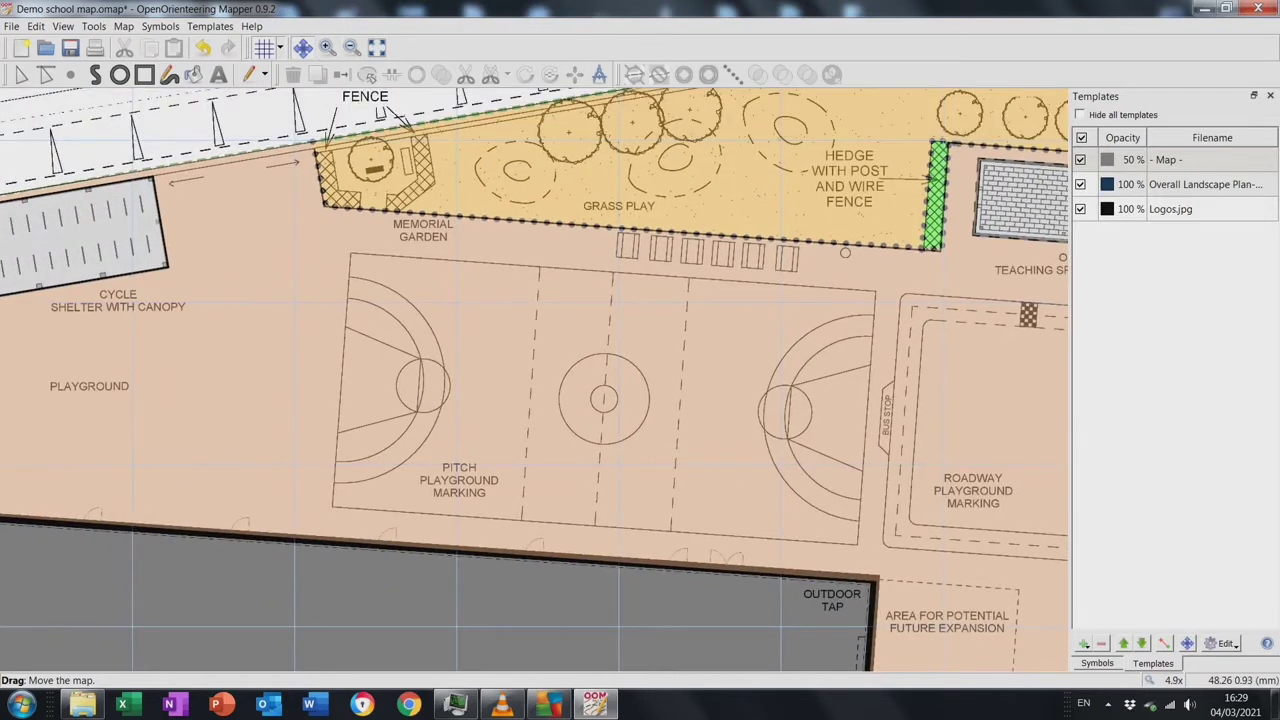
click(1097, 663)
click(1096, 353)
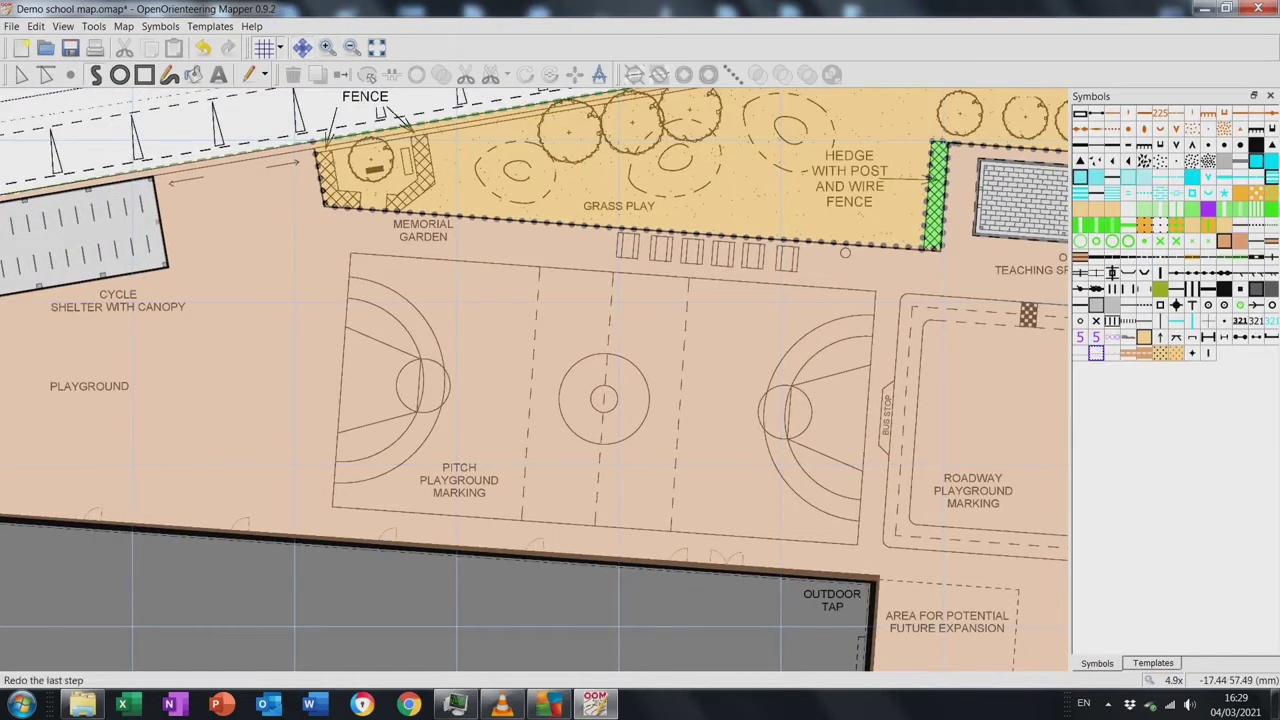
click(144, 74)
click(350, 256)
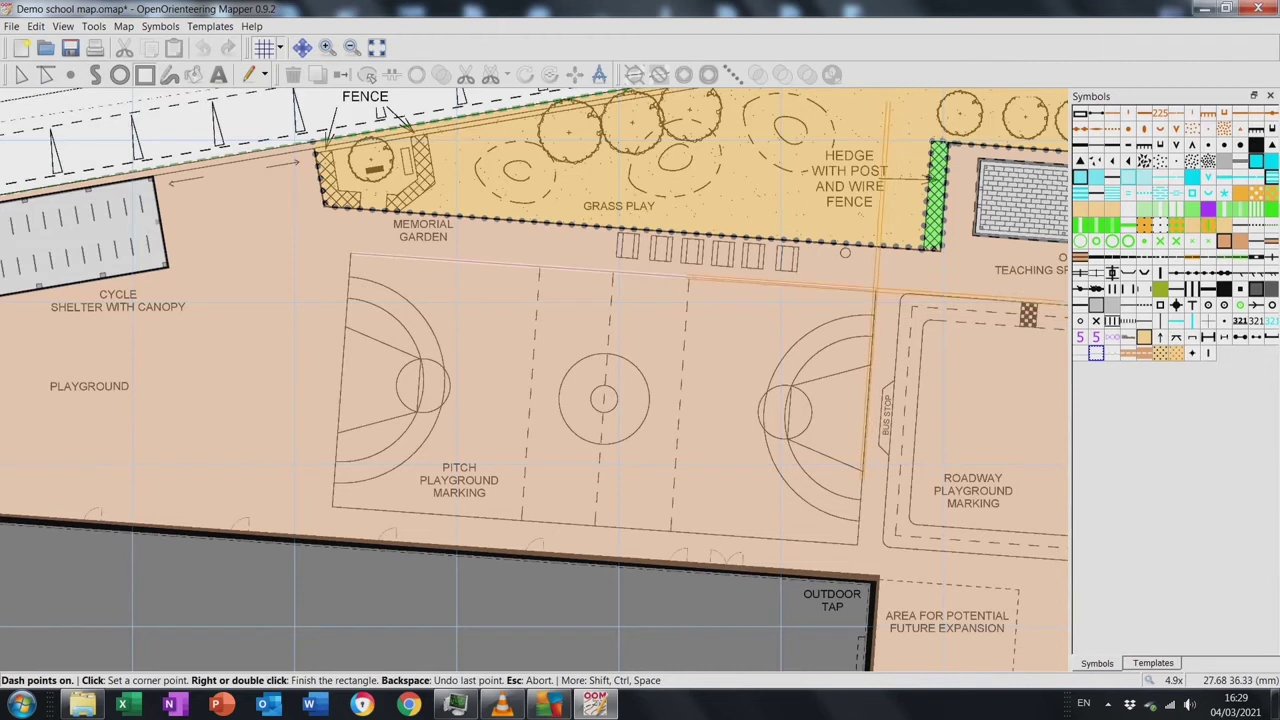
click(875, 292)
click(855, 545)
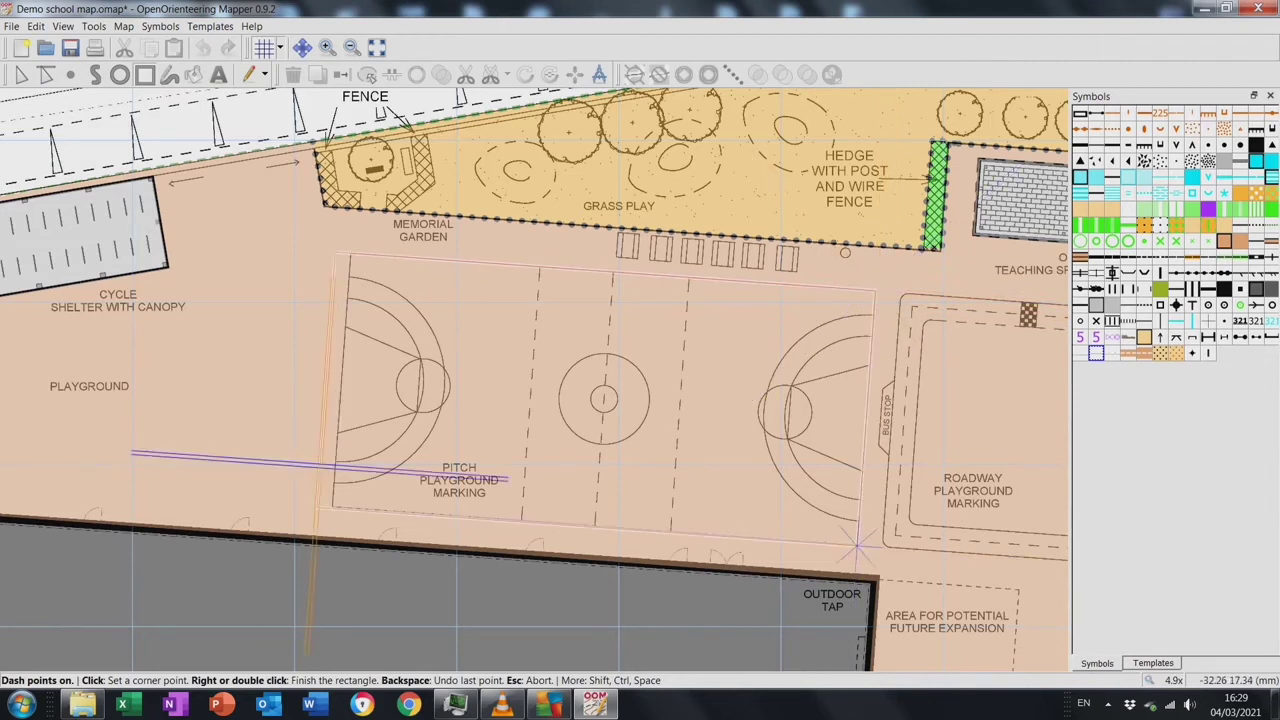
double_click(333, 510)
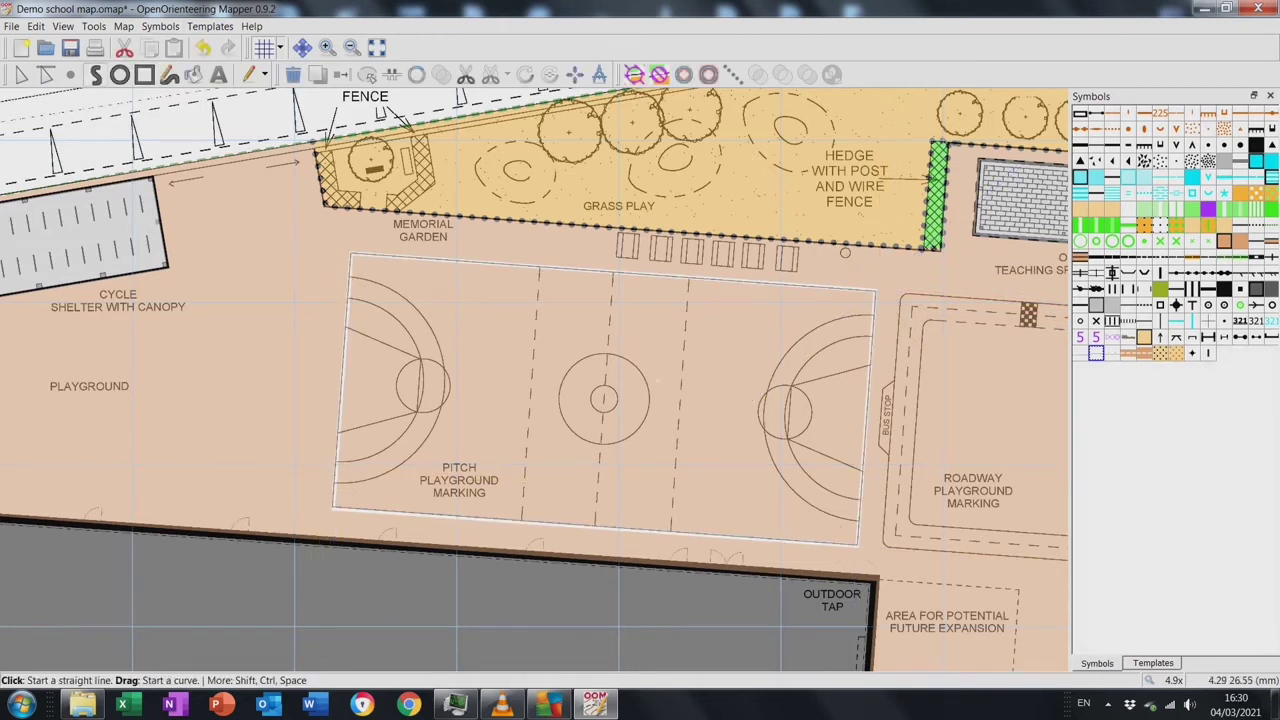
Draw the pitch's halfway line and a full circle over the outer arc at its western end
click(613, 272)
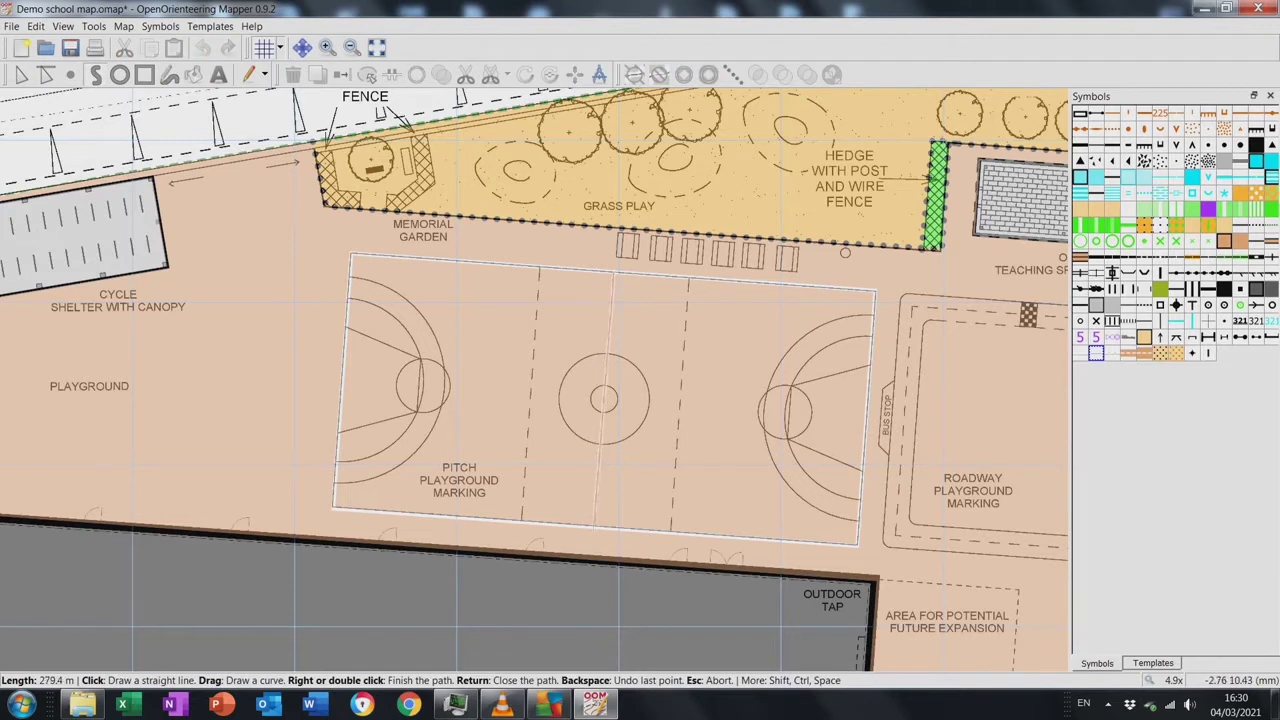
double_click(597, 525)
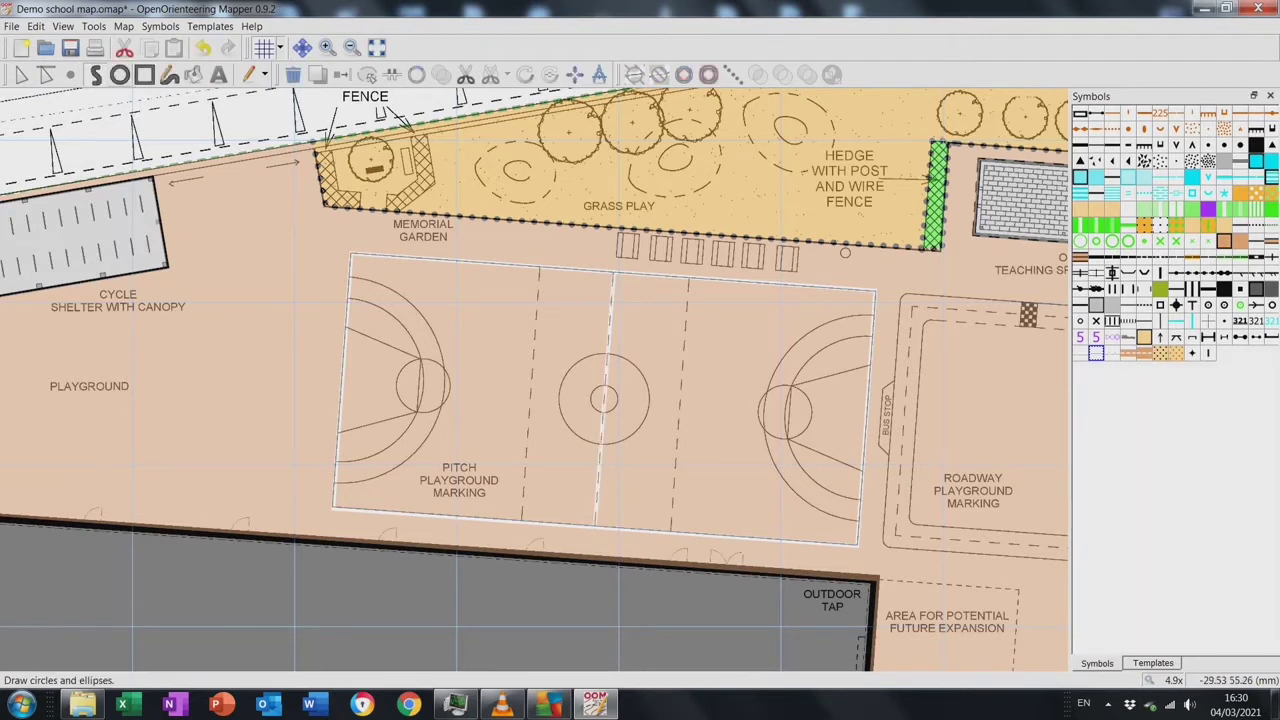
key(o)
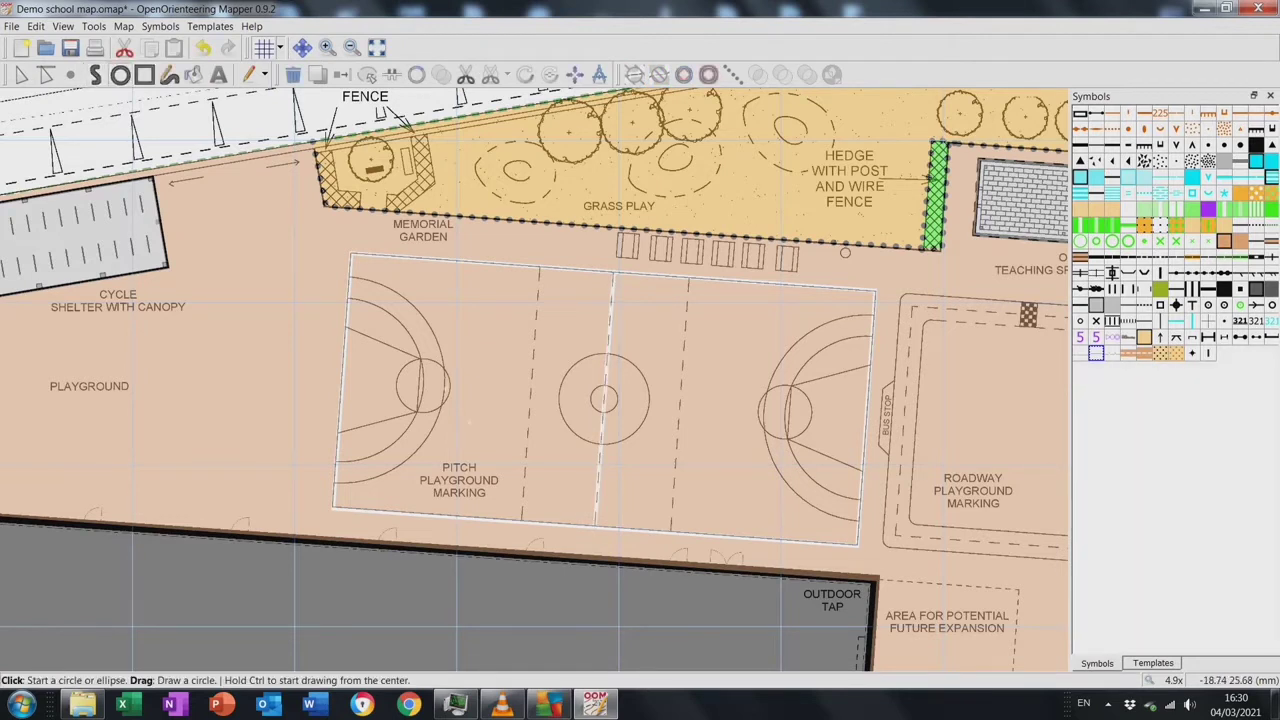
click(445, 380)
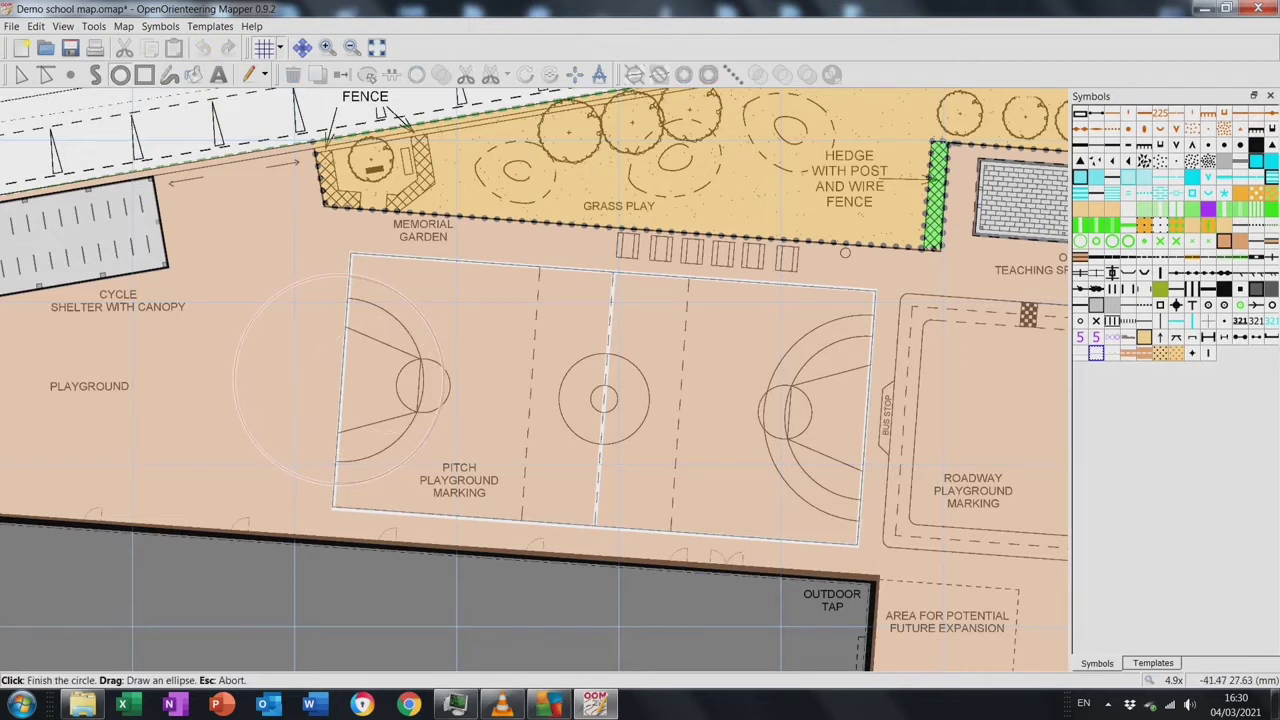
click(234, 380)
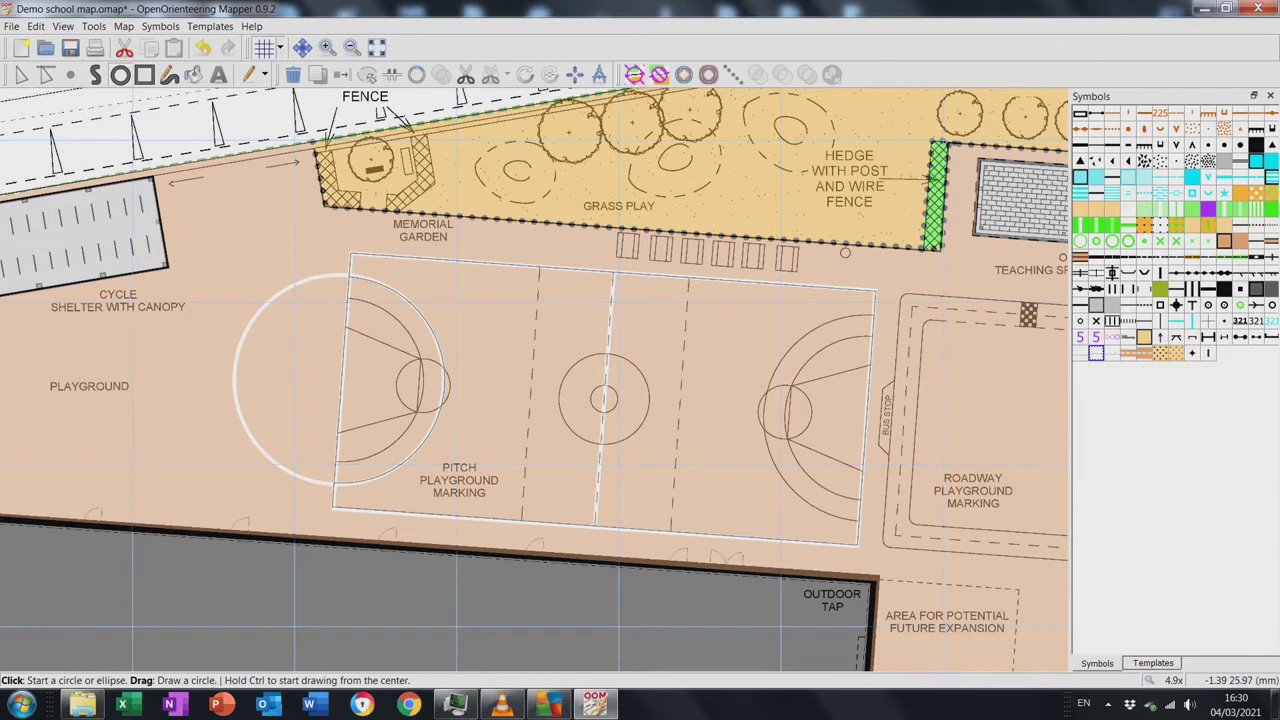
Draw the small and large centre circles of the pitch around the middle of the halfway line
click(603, 399)
click(603, 399)
click(603, 399)
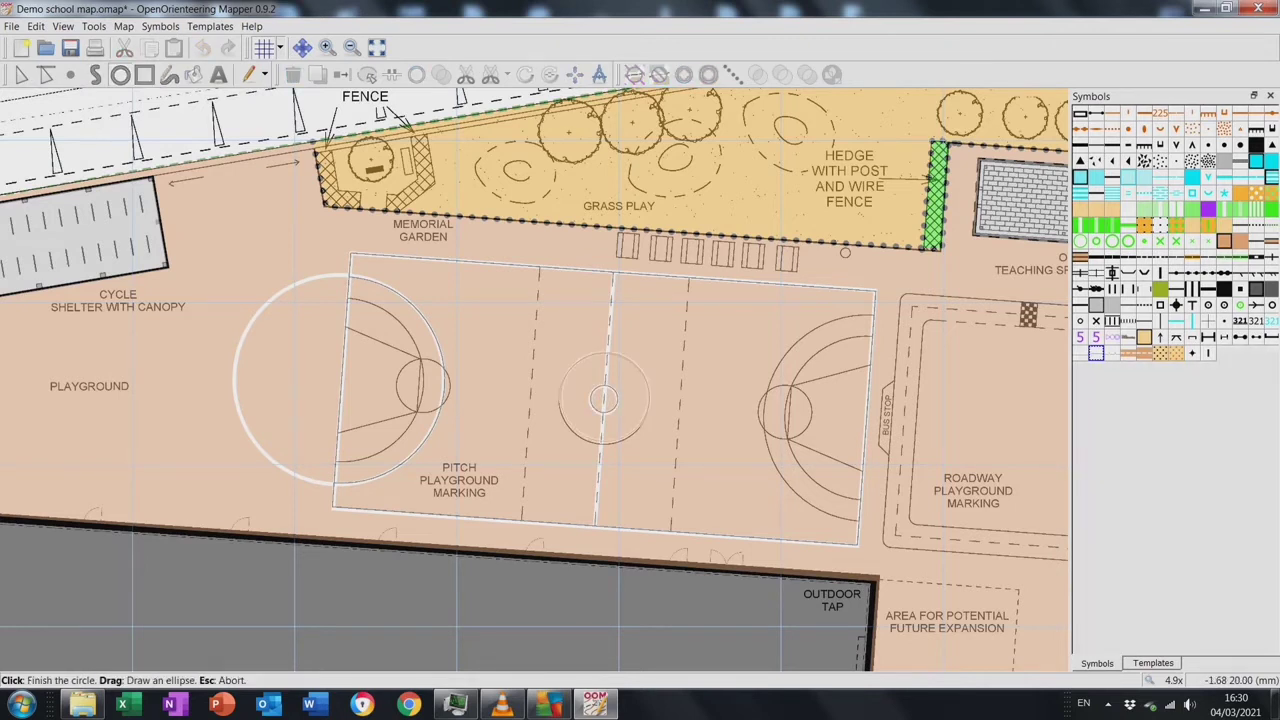
click(606, 437)
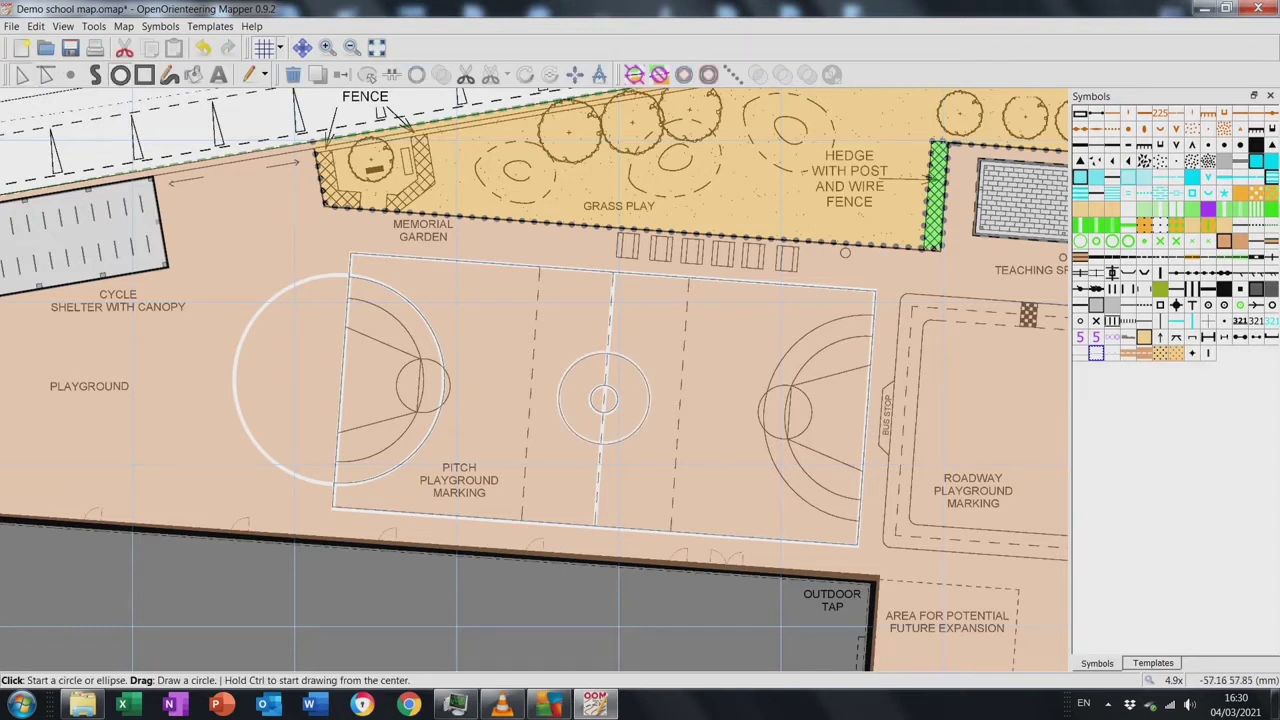
Cut the circle at the pitch's western end in two at the end line and move the outside half onto the eastern outer arc
click(20, 74)
click(265, 303)
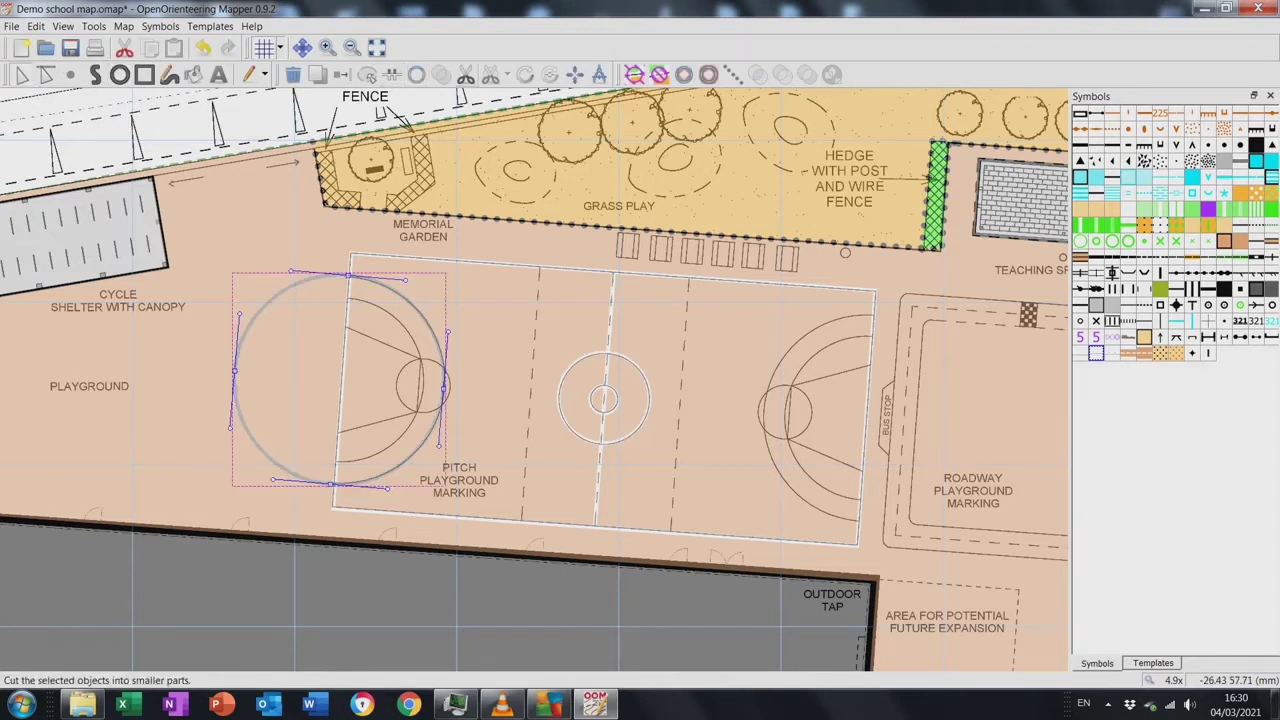
click(466, 74)
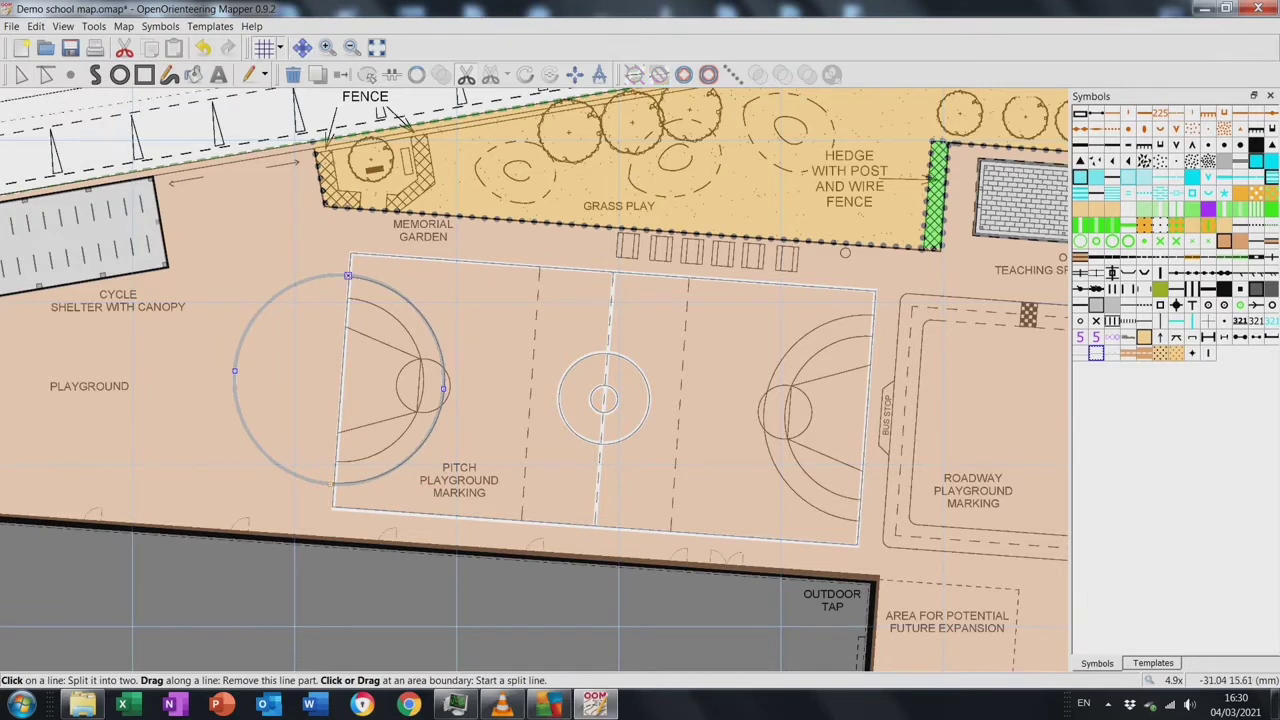
key(e)
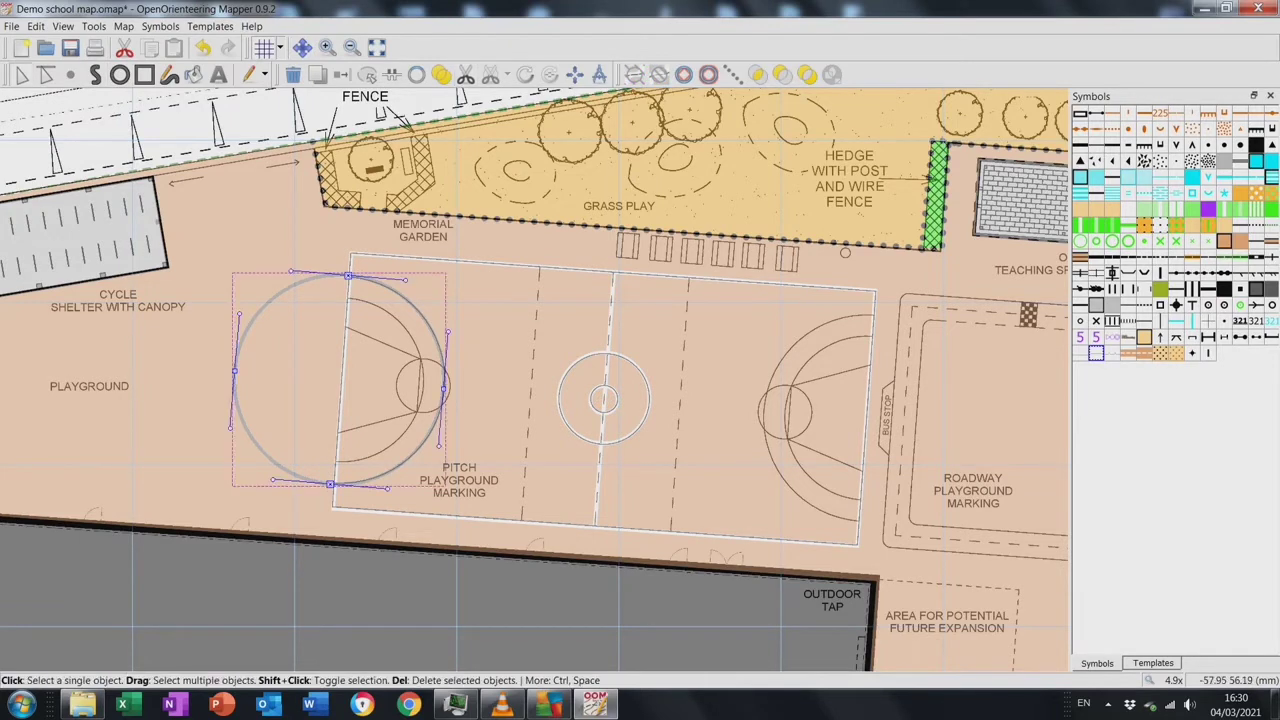
click(236, 380)
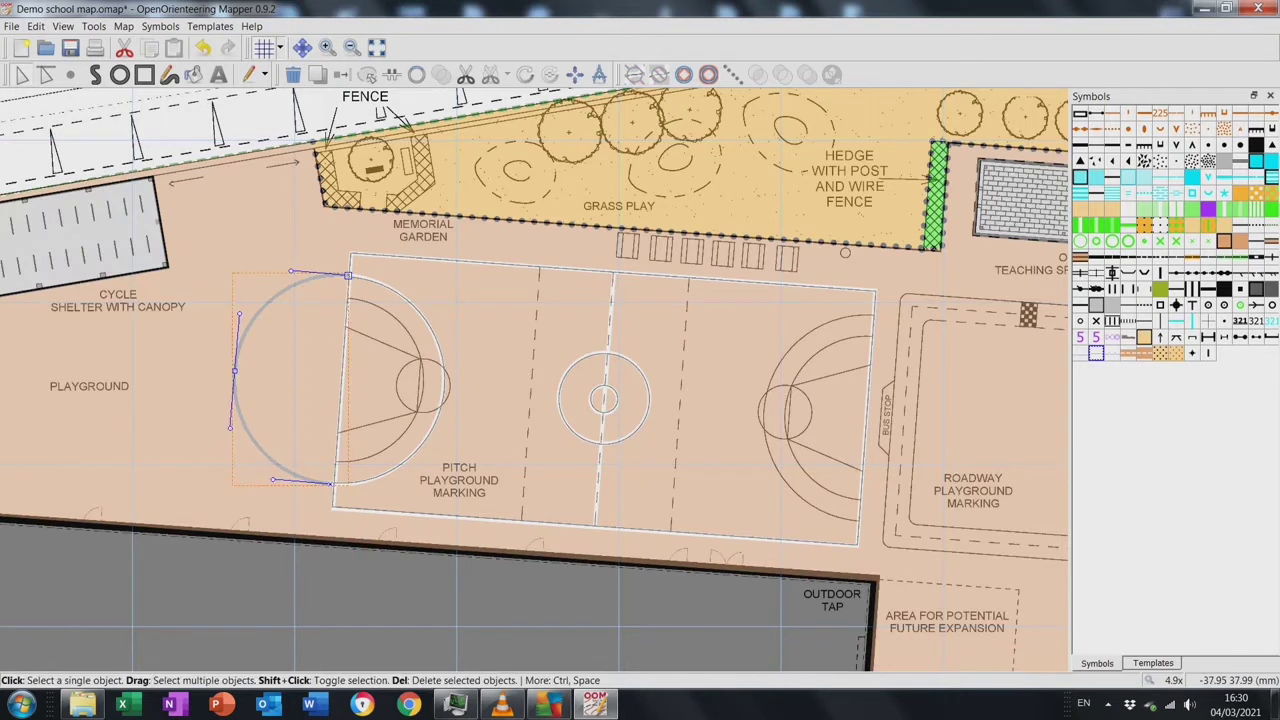
drag(236, 380, 761, 421)
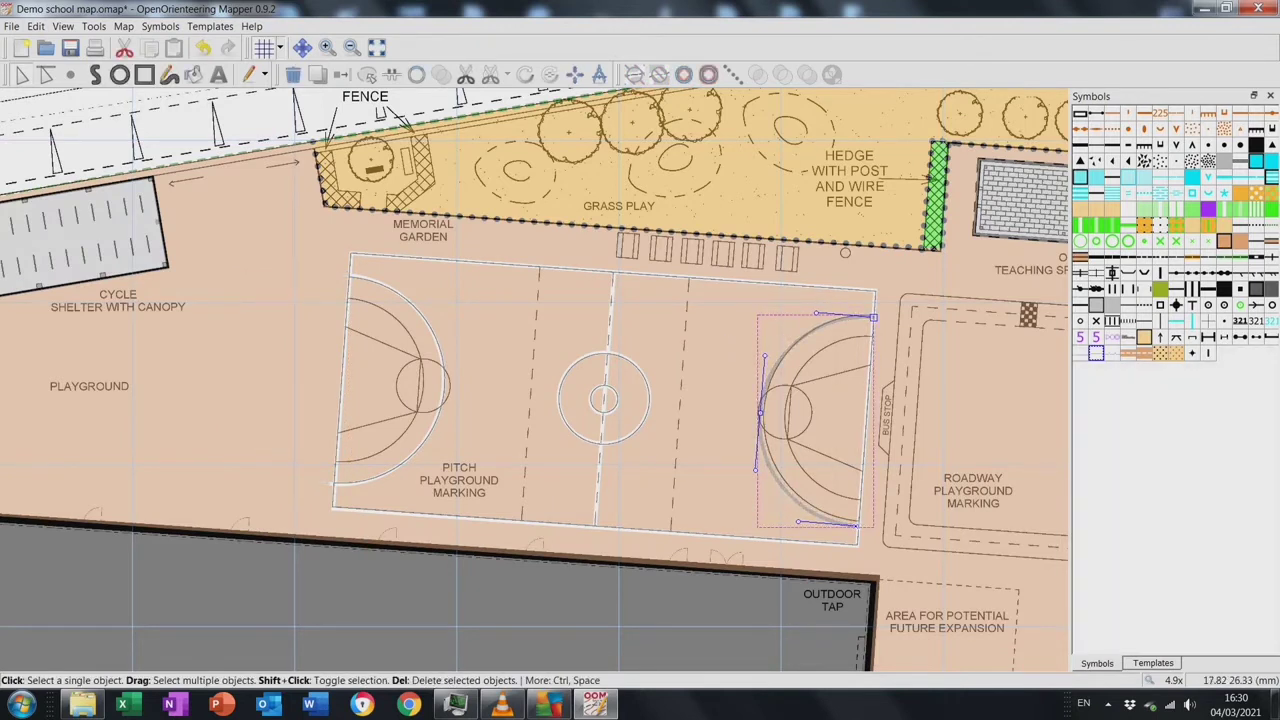
Hide the Overall Landscape Plan template to inspect the drawn pitch markings on their own, and show the template again
click(1153, 663)
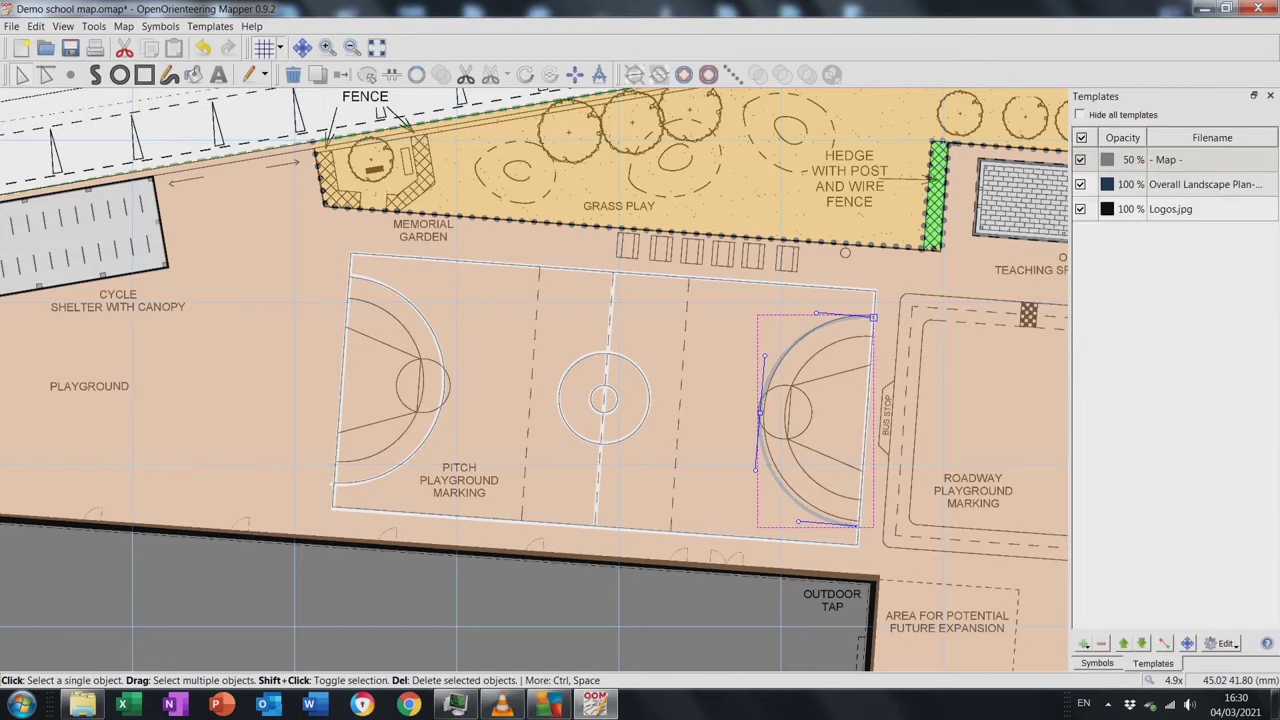
click(1080, 184)
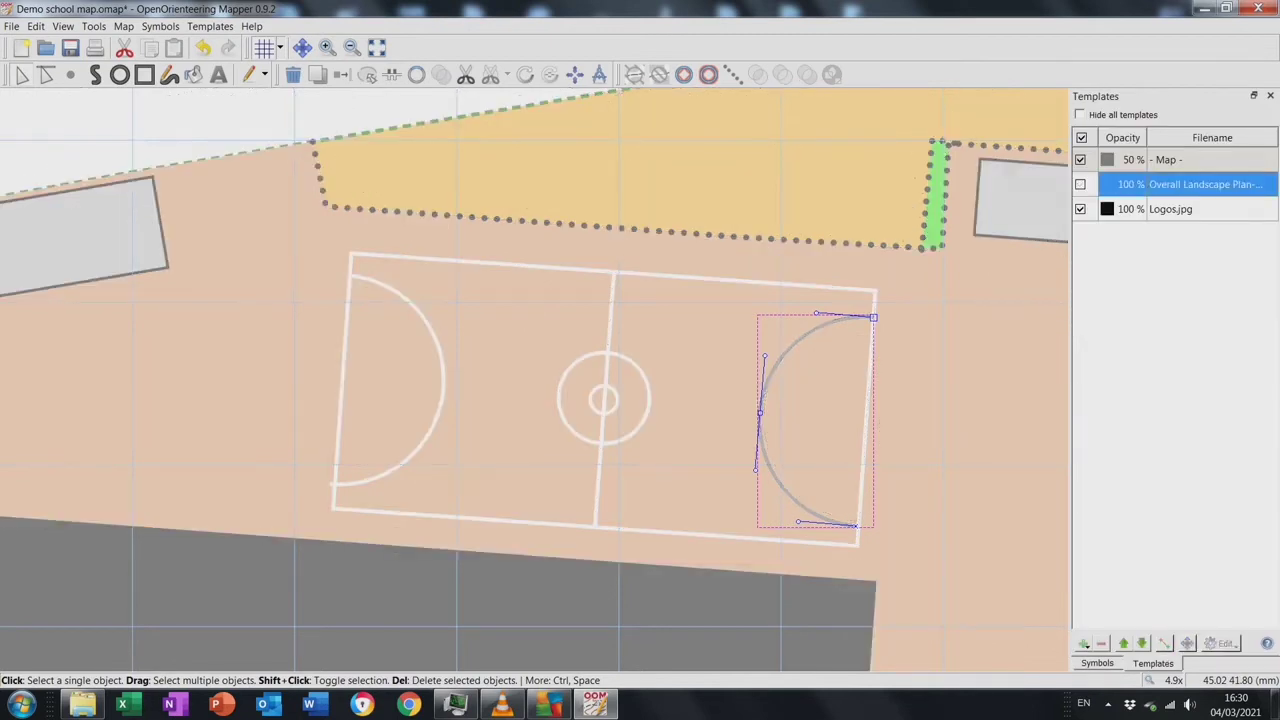
click(620, 185)
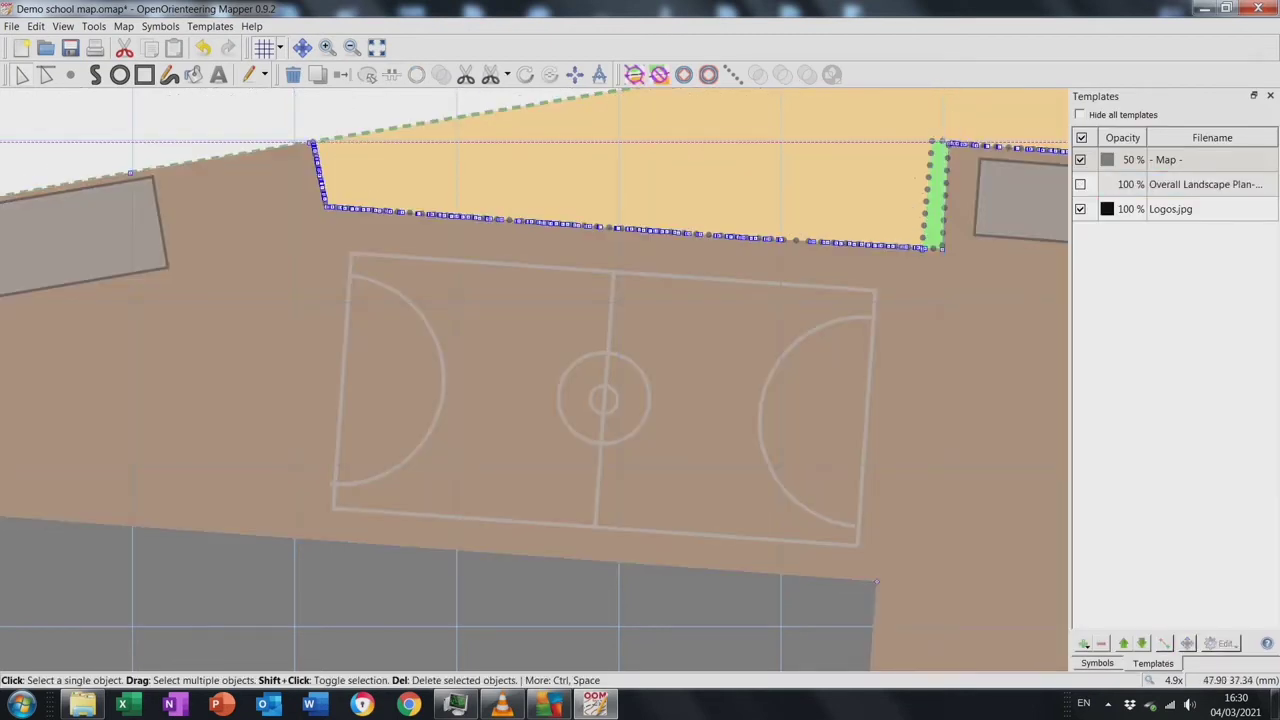
key(Escape)
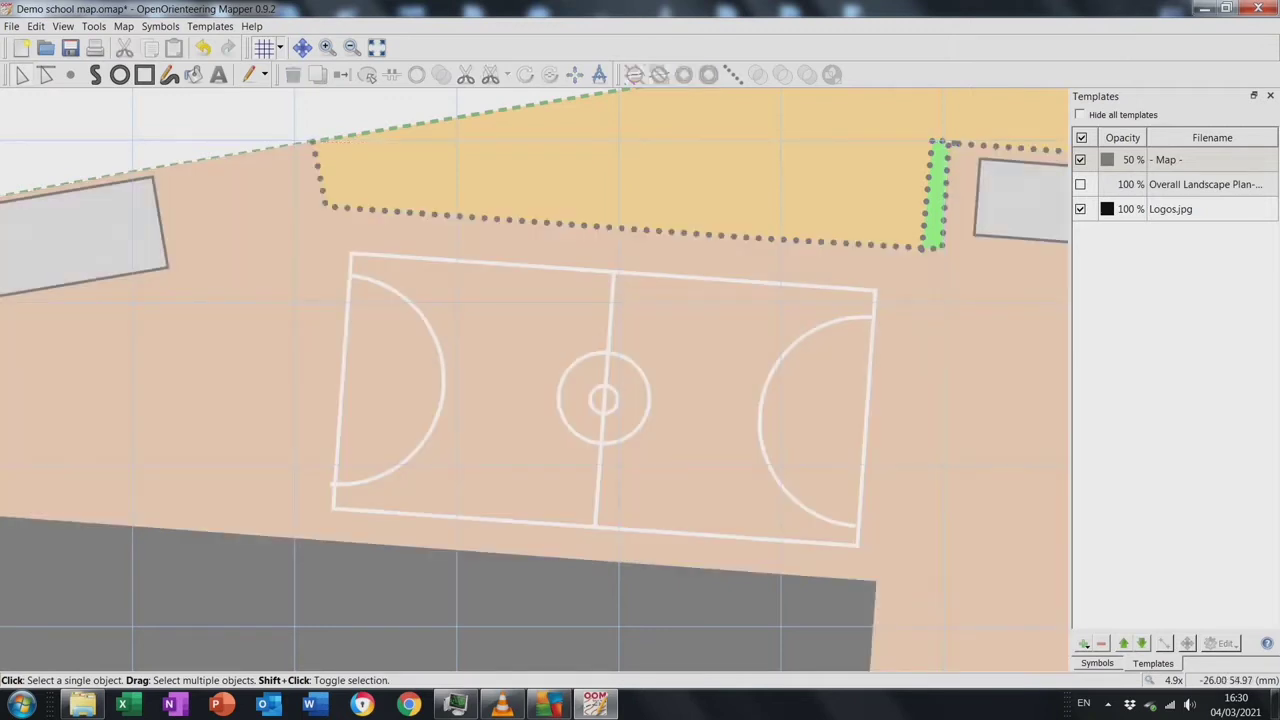
click(1080, 184)
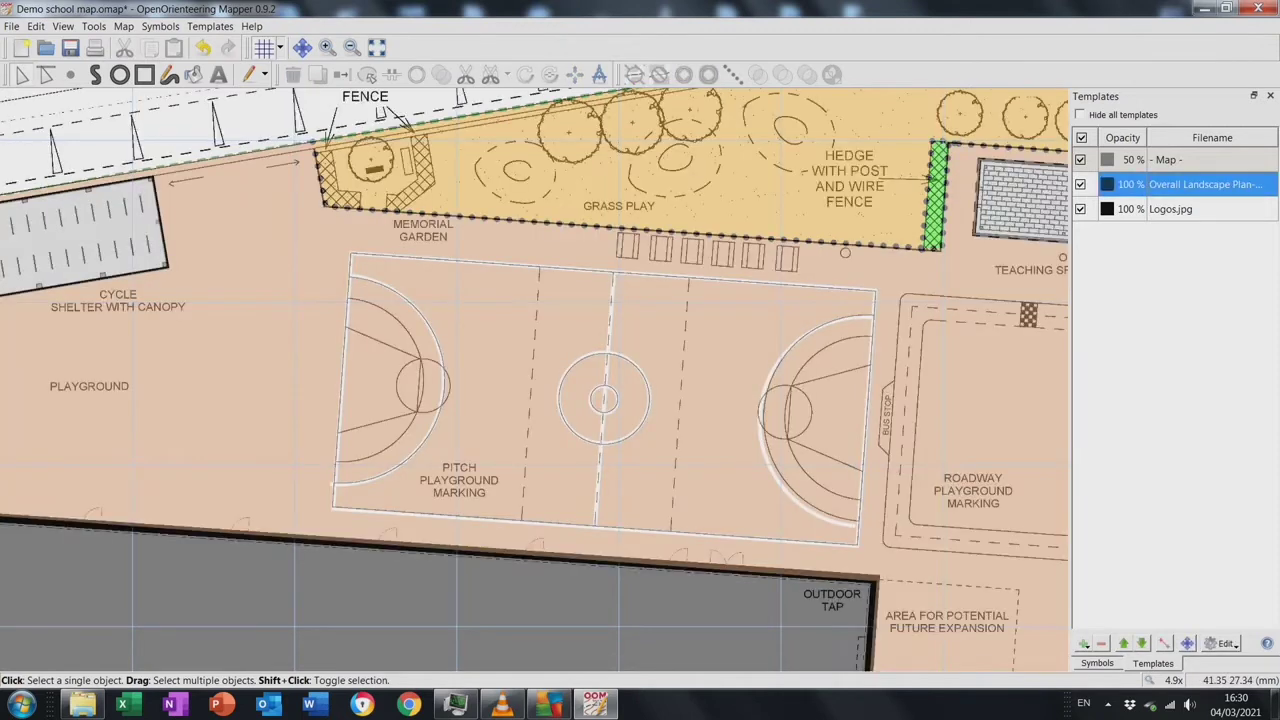
Hide the Overall Landscape Plan template and fine-tune the curve handles of the pitch's two end semicircles
click(1080, 184)
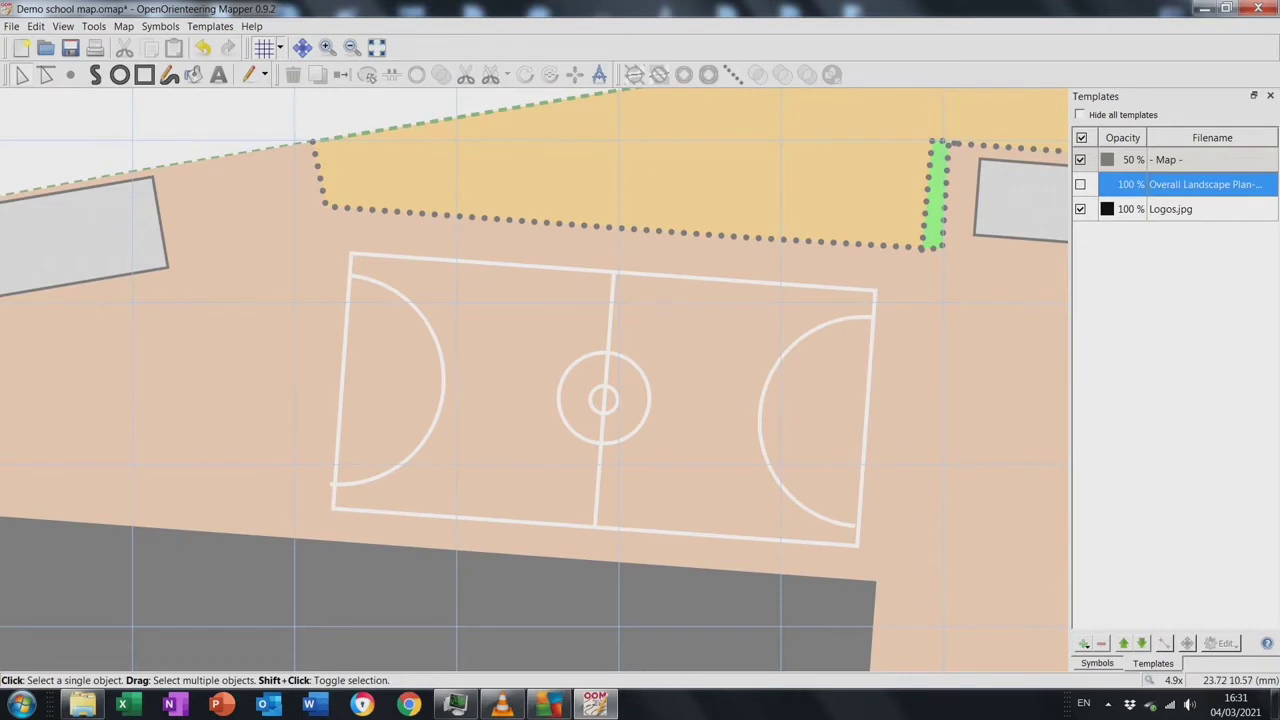
click(763, 412)
drag(798, 521, 801, 521)
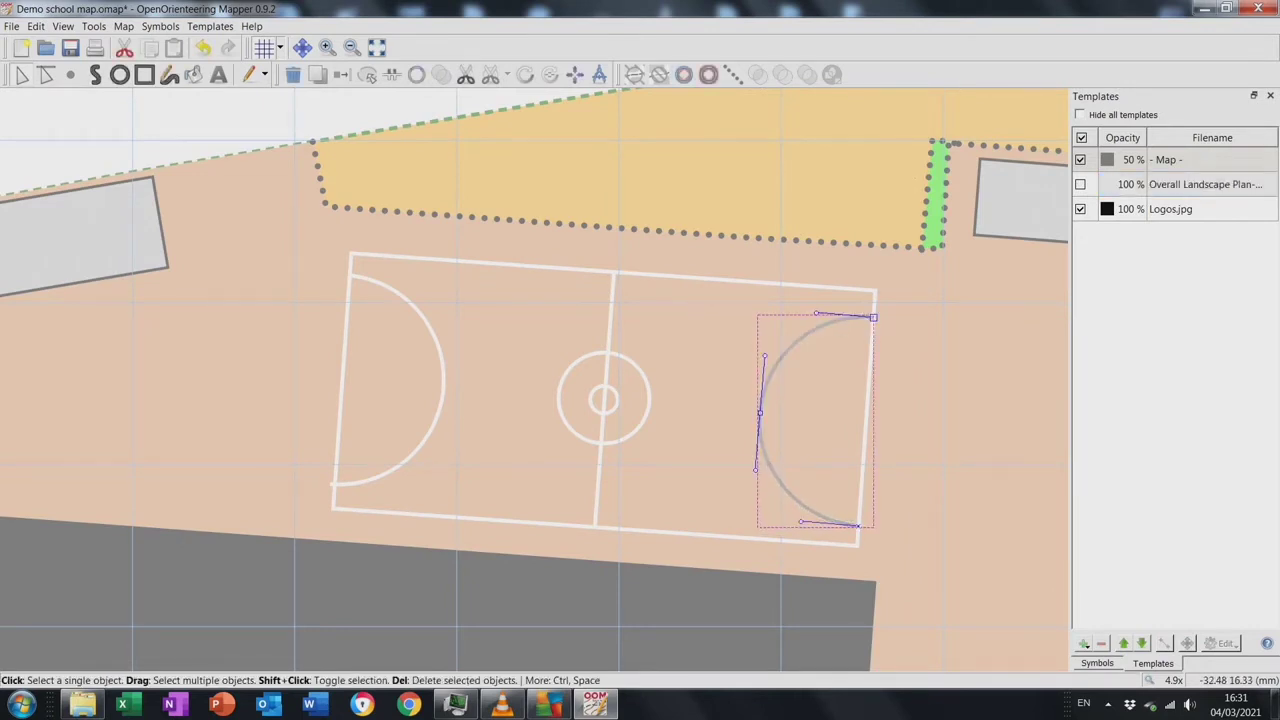
click(441, 400)
drag(388, 486, 390, 488)
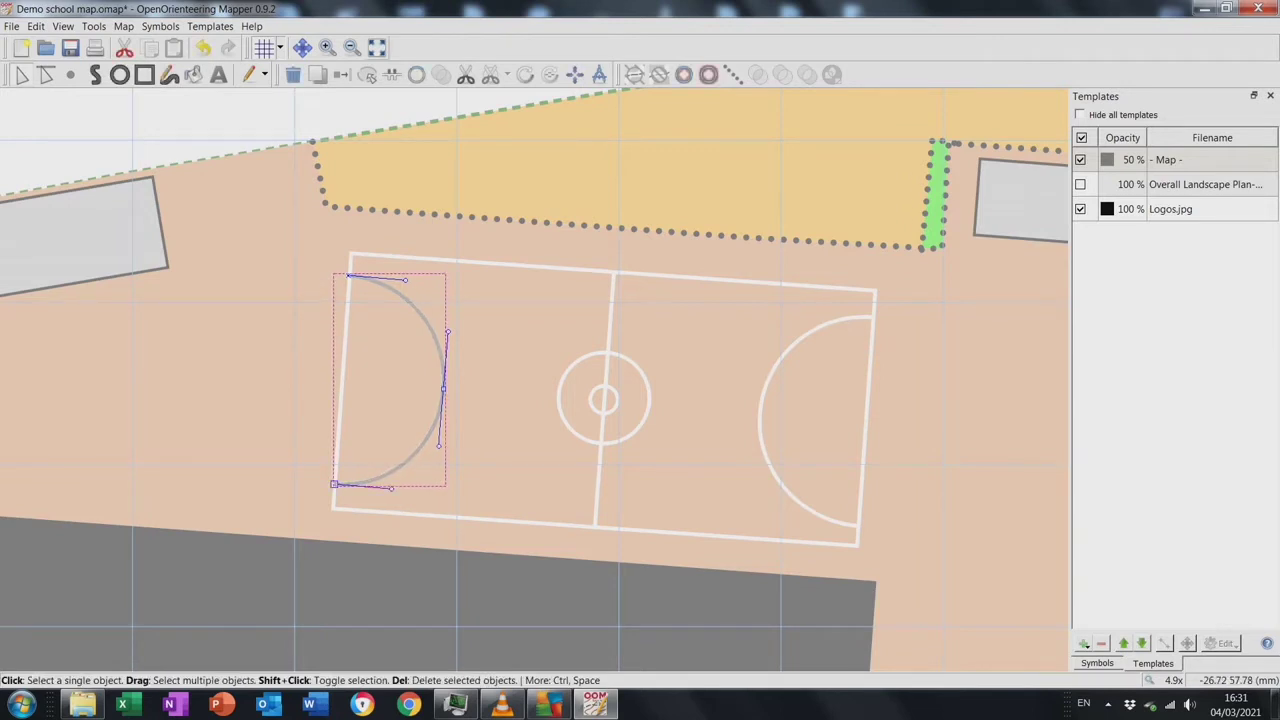
Show the Overall Landscape Plan template again over the roadway playground marking area
click(376, 47)
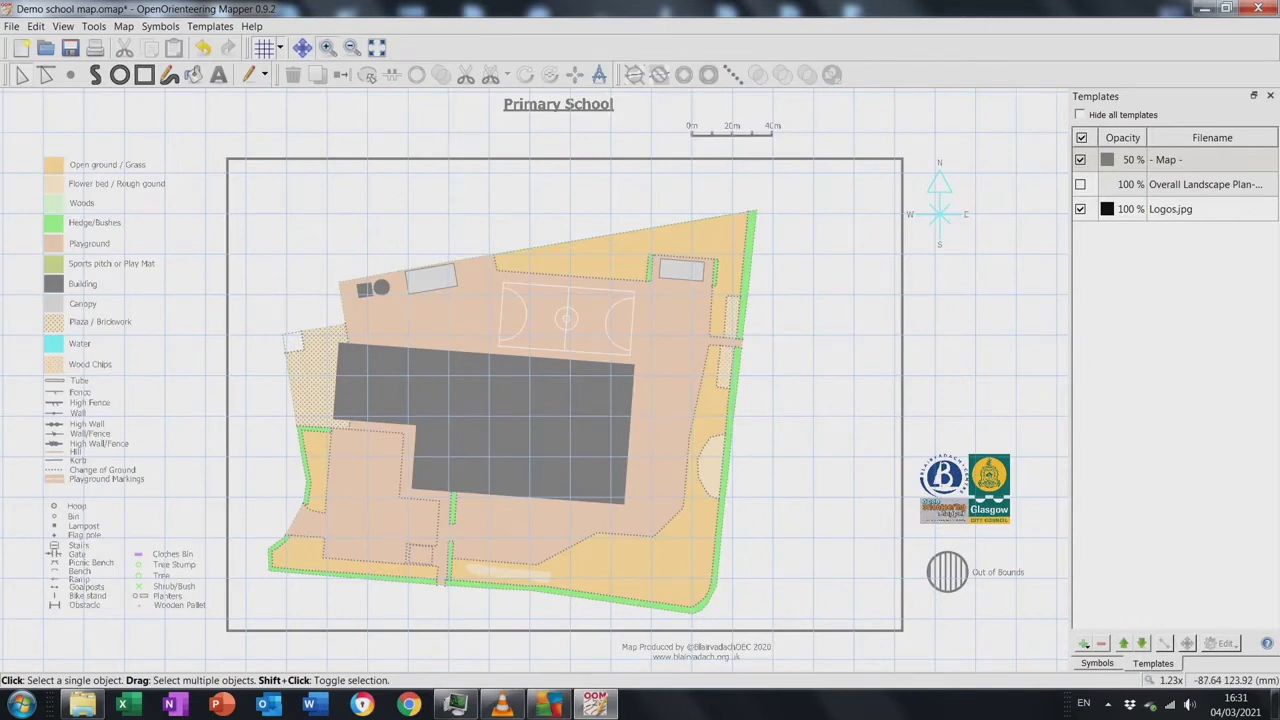
click(326, 47)
click(326, 47)
click(326, 47)
click(326, 47)
click(302, 47)
drag(750, 200, 188, 509)
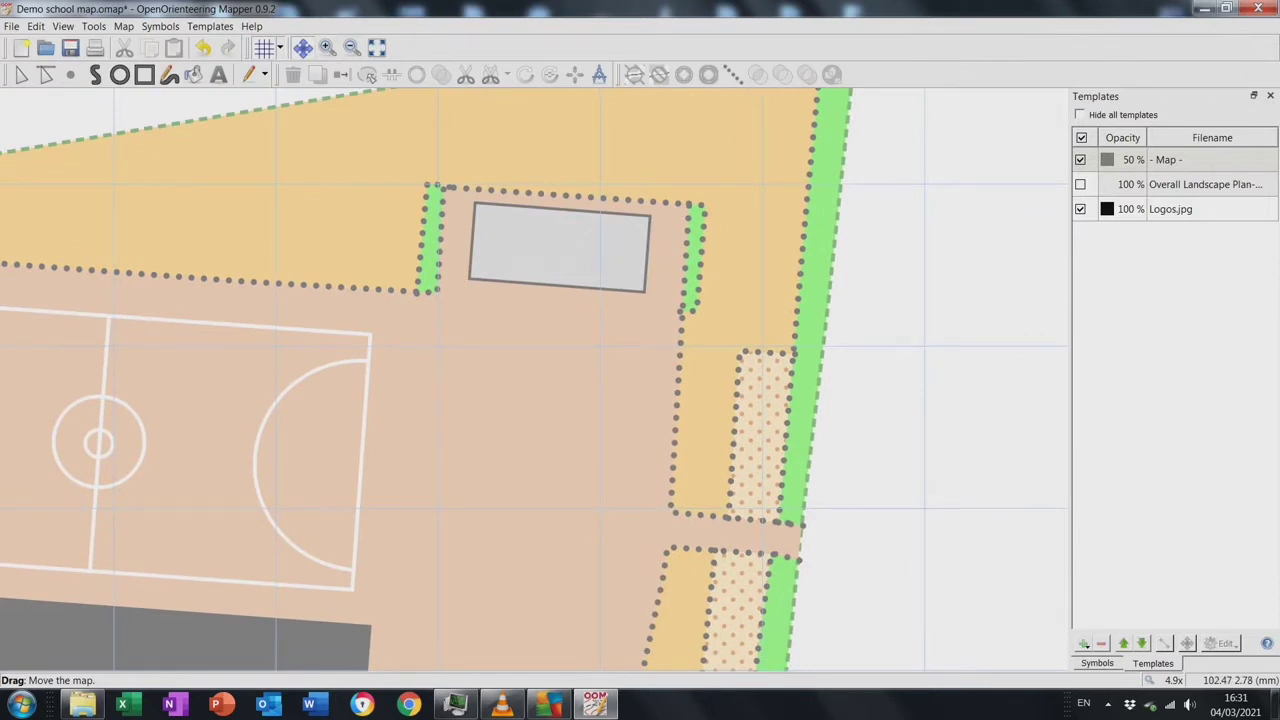
click(1080, 184)
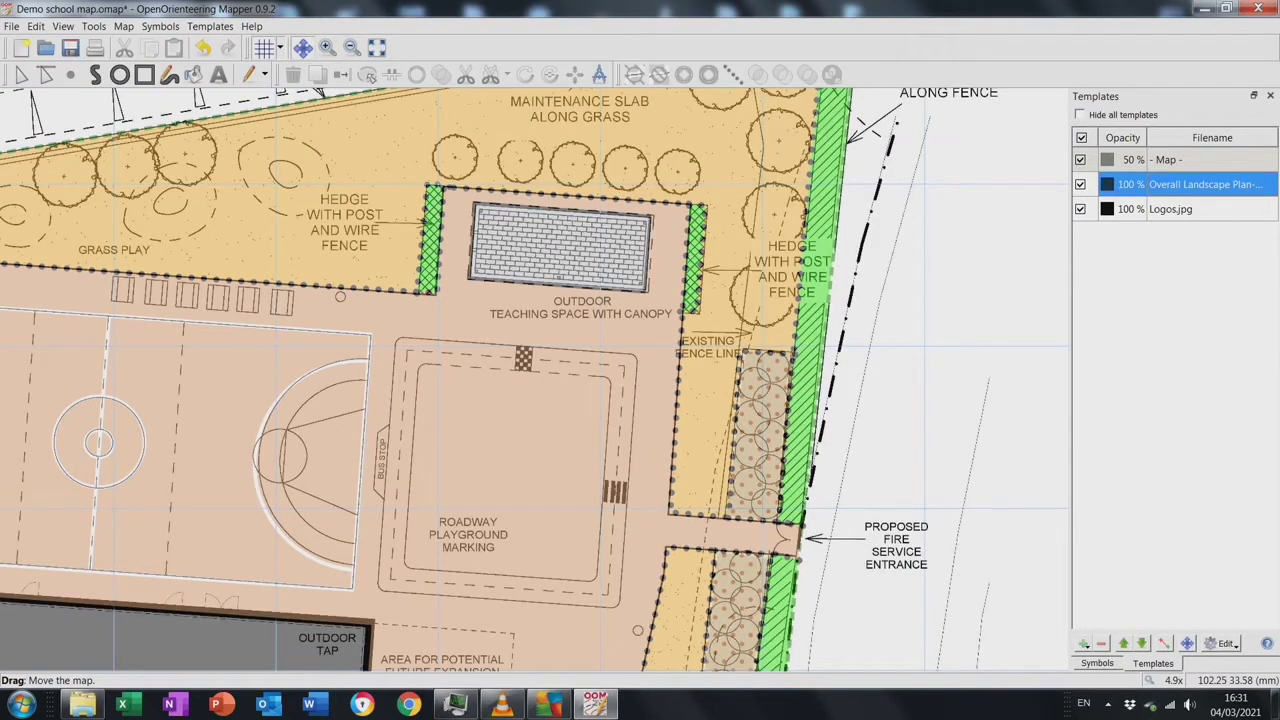
Trace the roadway playground marking as a closed rectangle with the 502.2 Playground marking Thick symbol
click(1097, 663)
click(1143, 337)
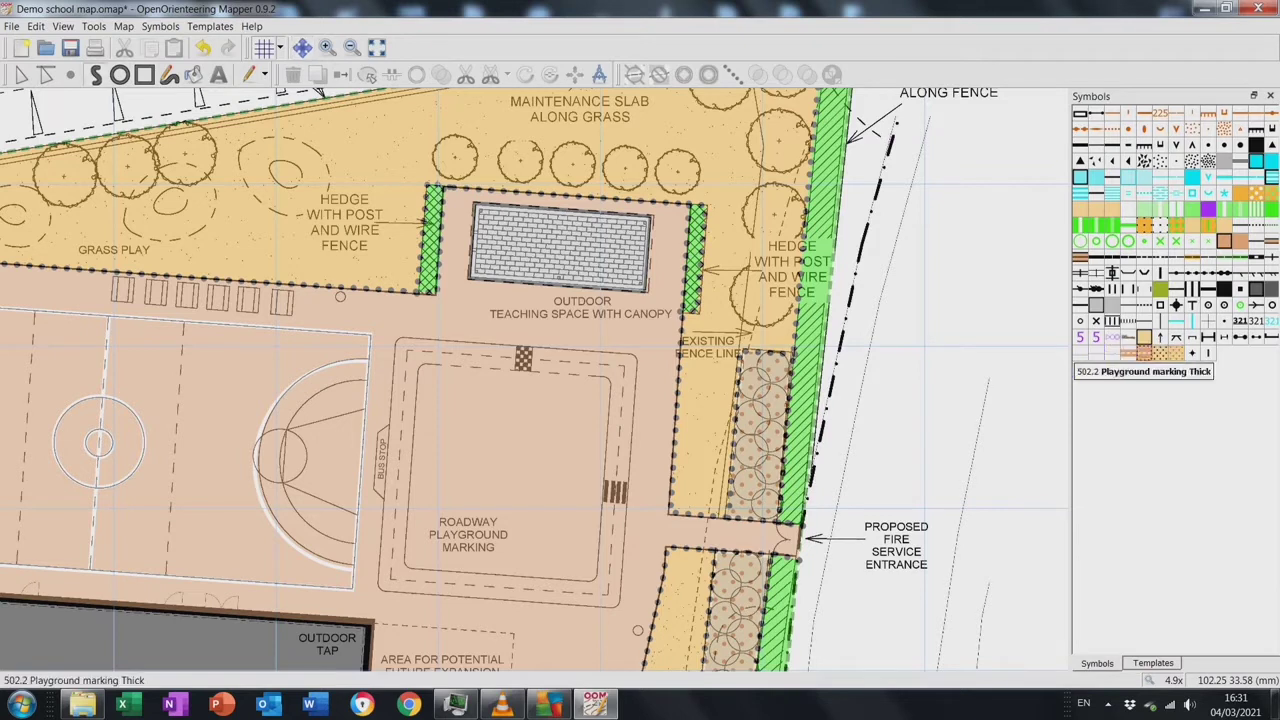
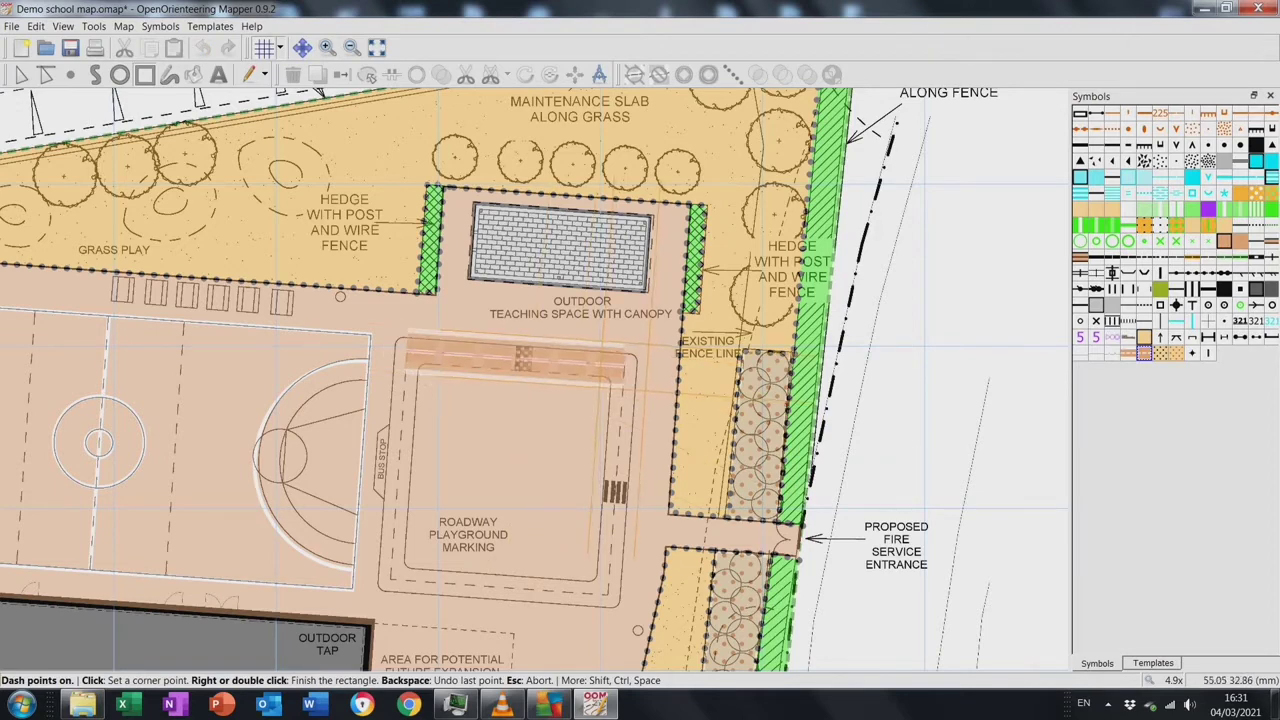
click(630, 358)
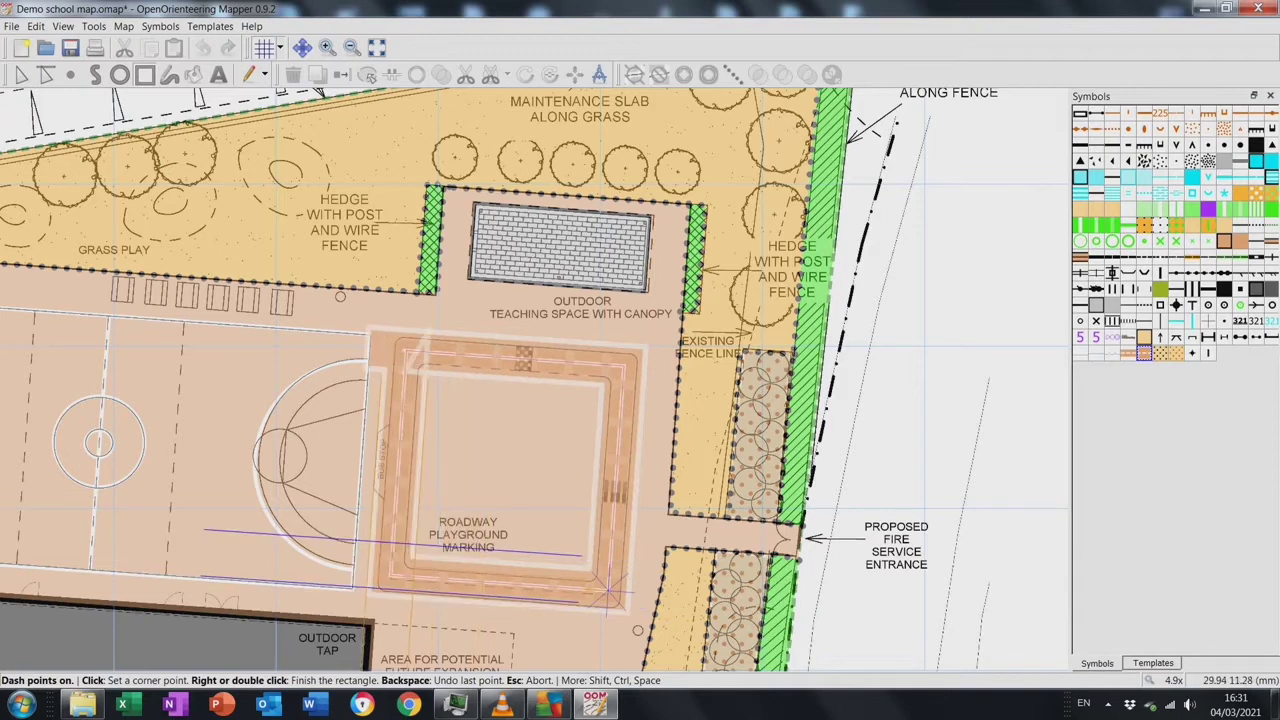
right_click(405, 580)
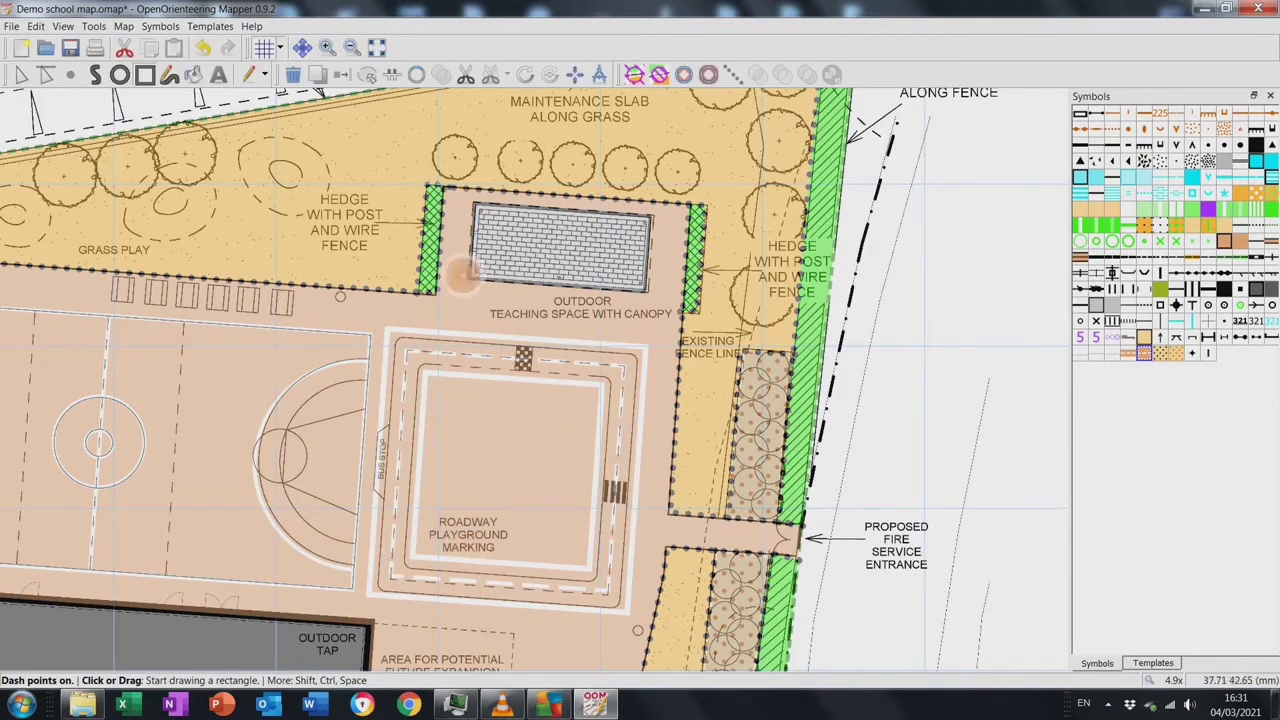
Add points beside each corner of the roadway rectangle and delete the corner points to bevel all four corners
click(20, 74)
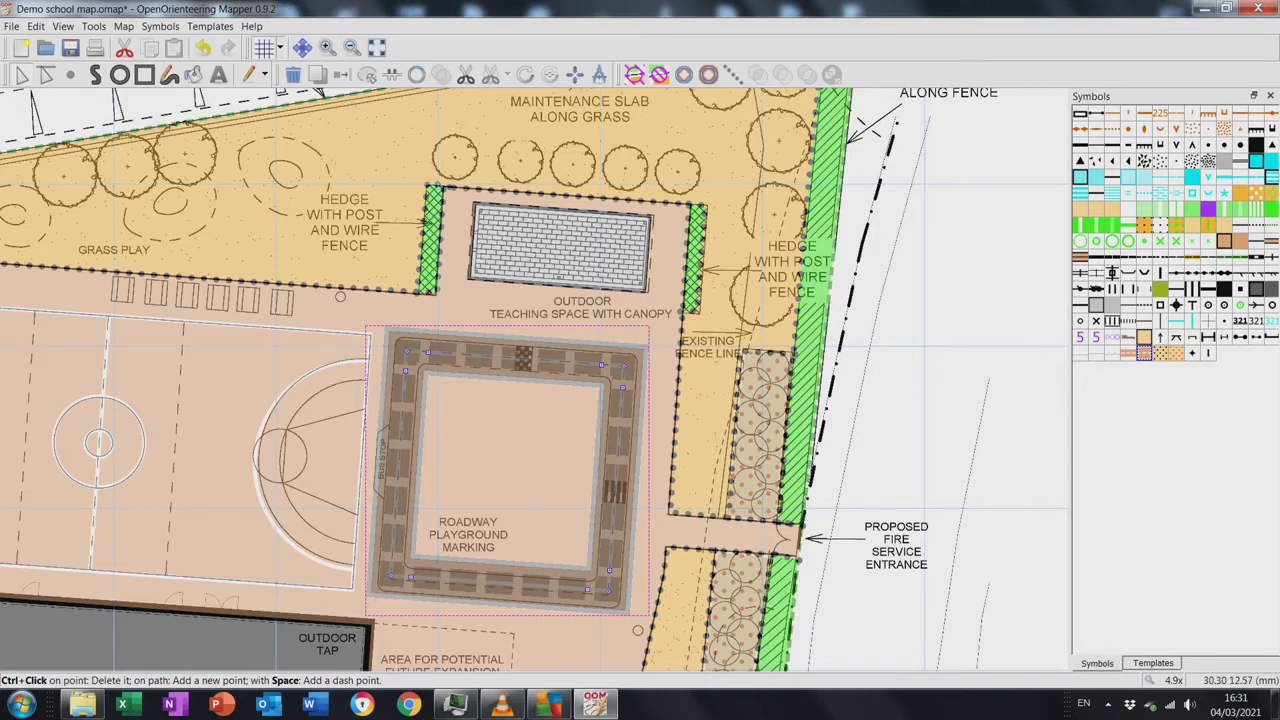
ctrl+click(392, 553)
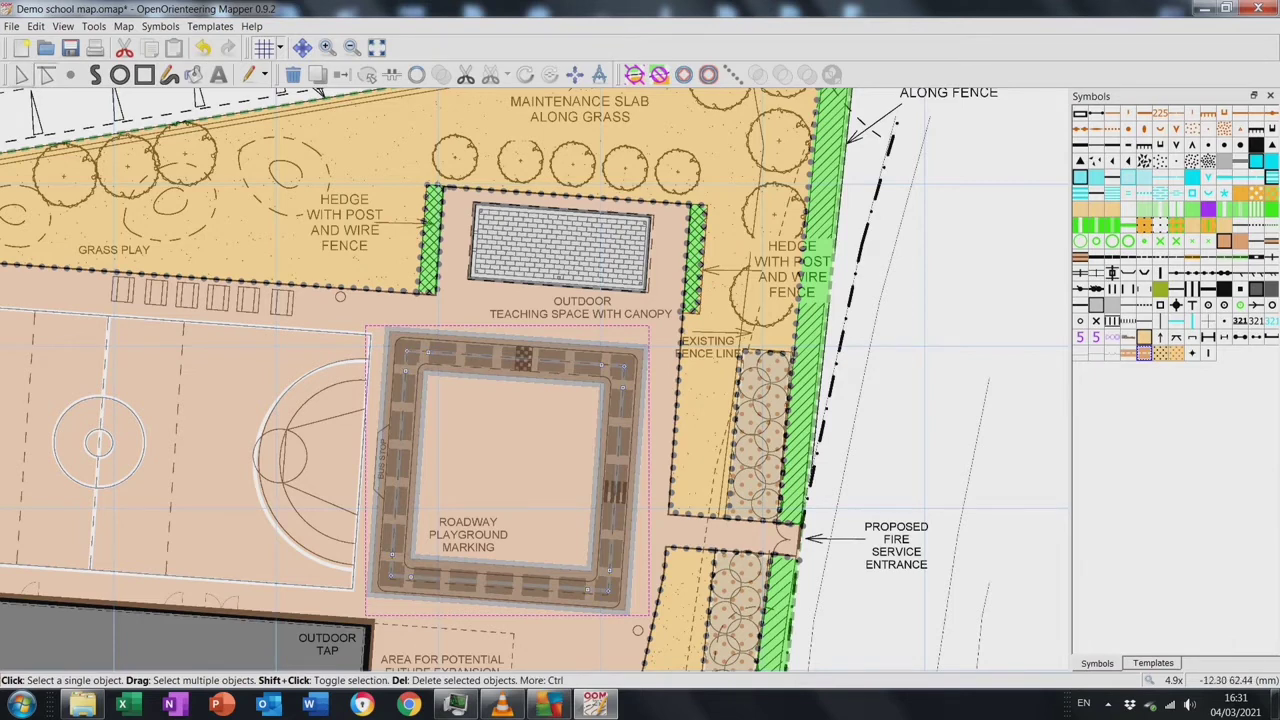
ctrl+click(392, 339)
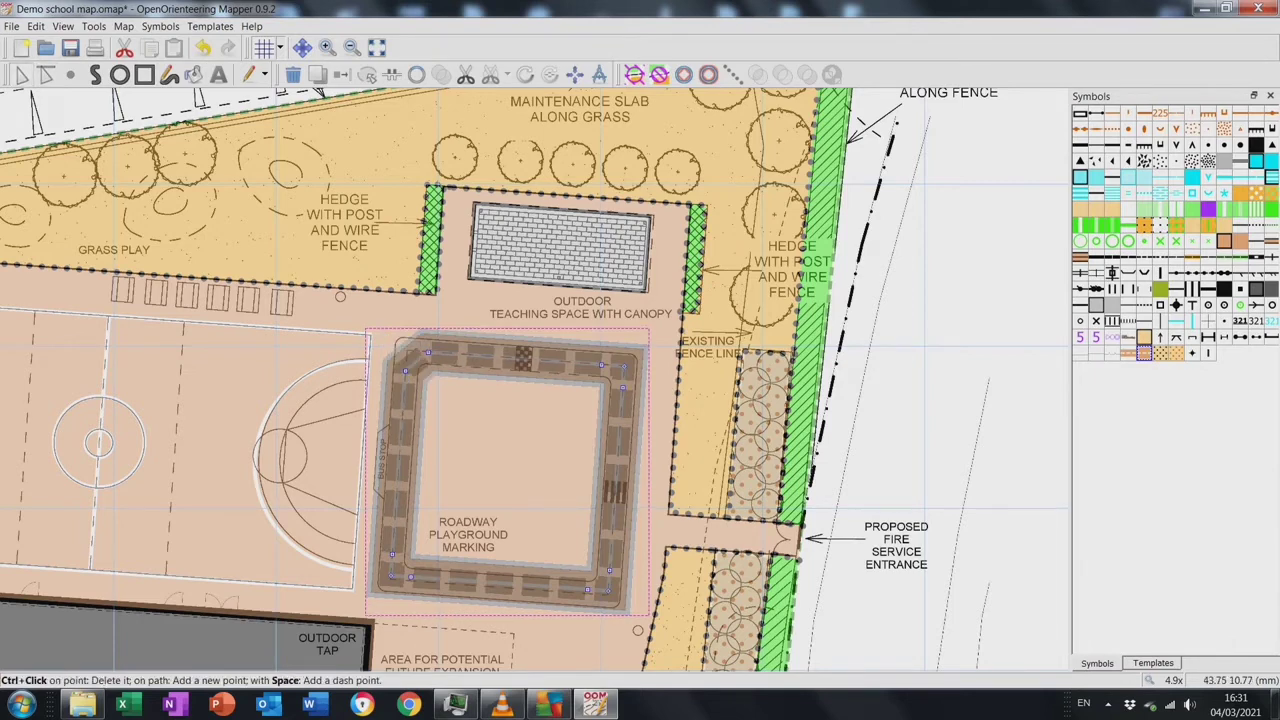
ctrl+click(392, 574)
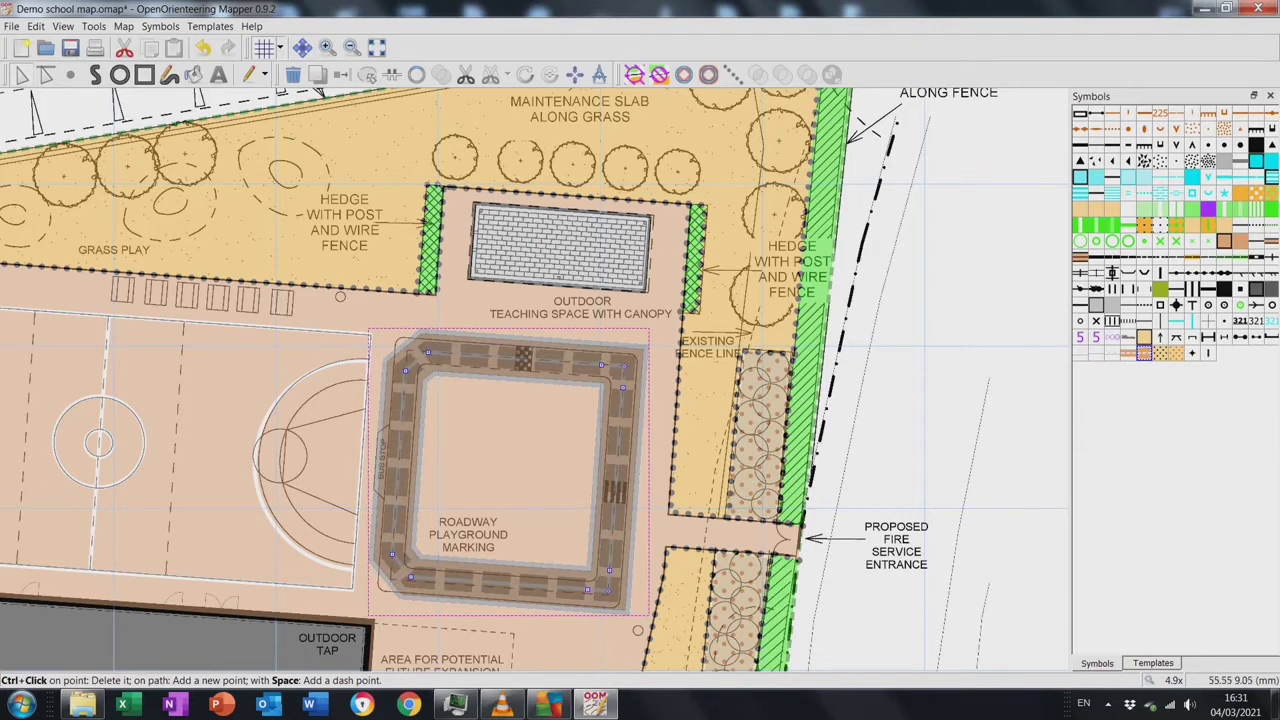
ctrl+click(511, 584)
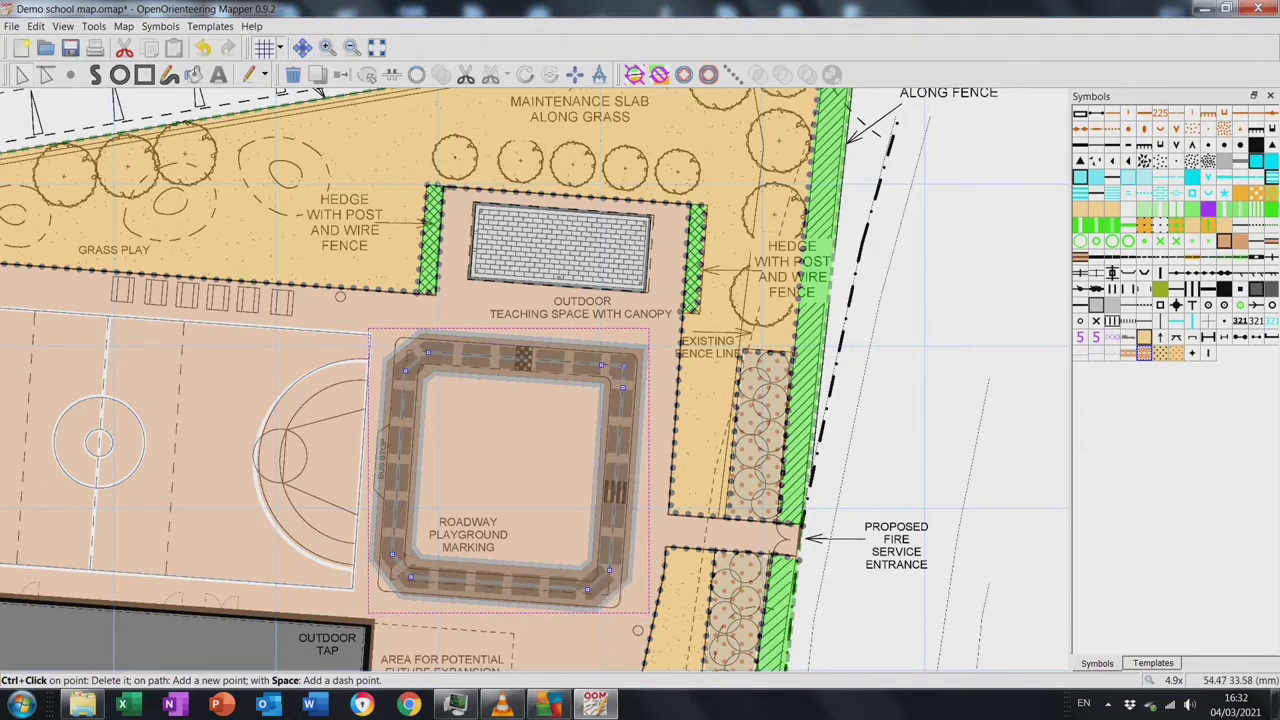
key(Escape)
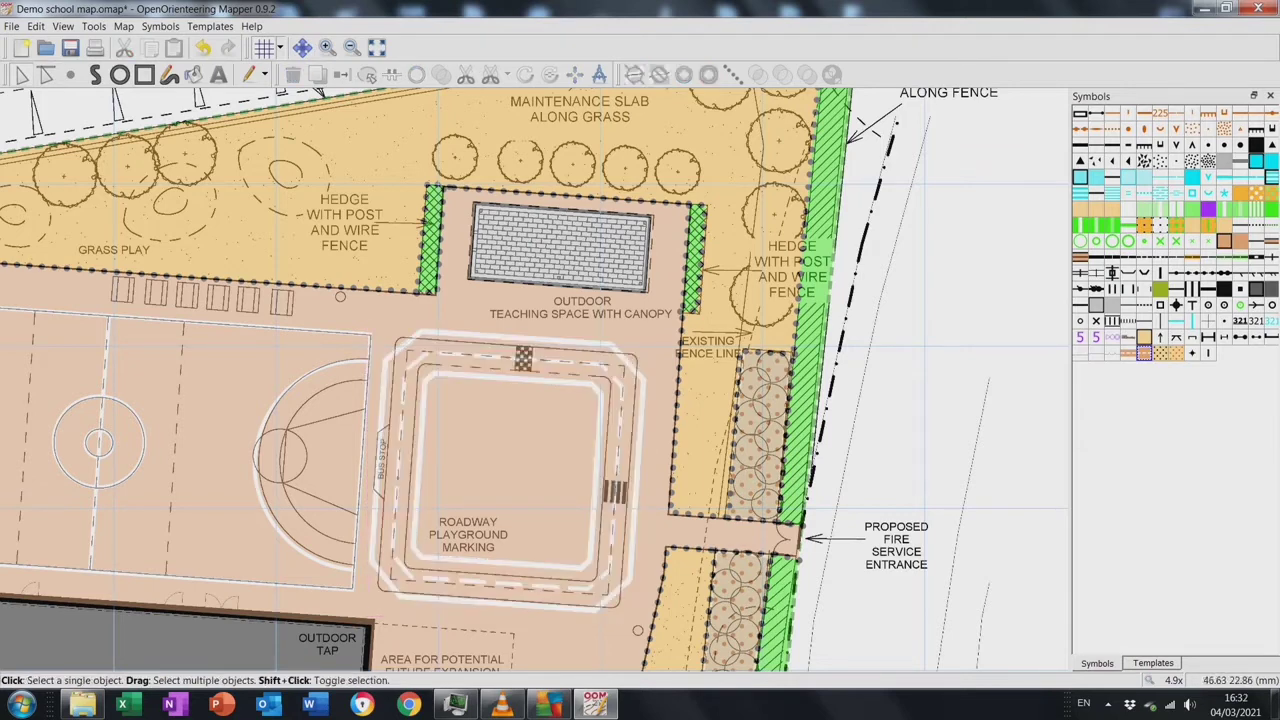
Convert the roadway marking's four bevelled corner segments to curves, keeping its long sides straight
click(392, 470)
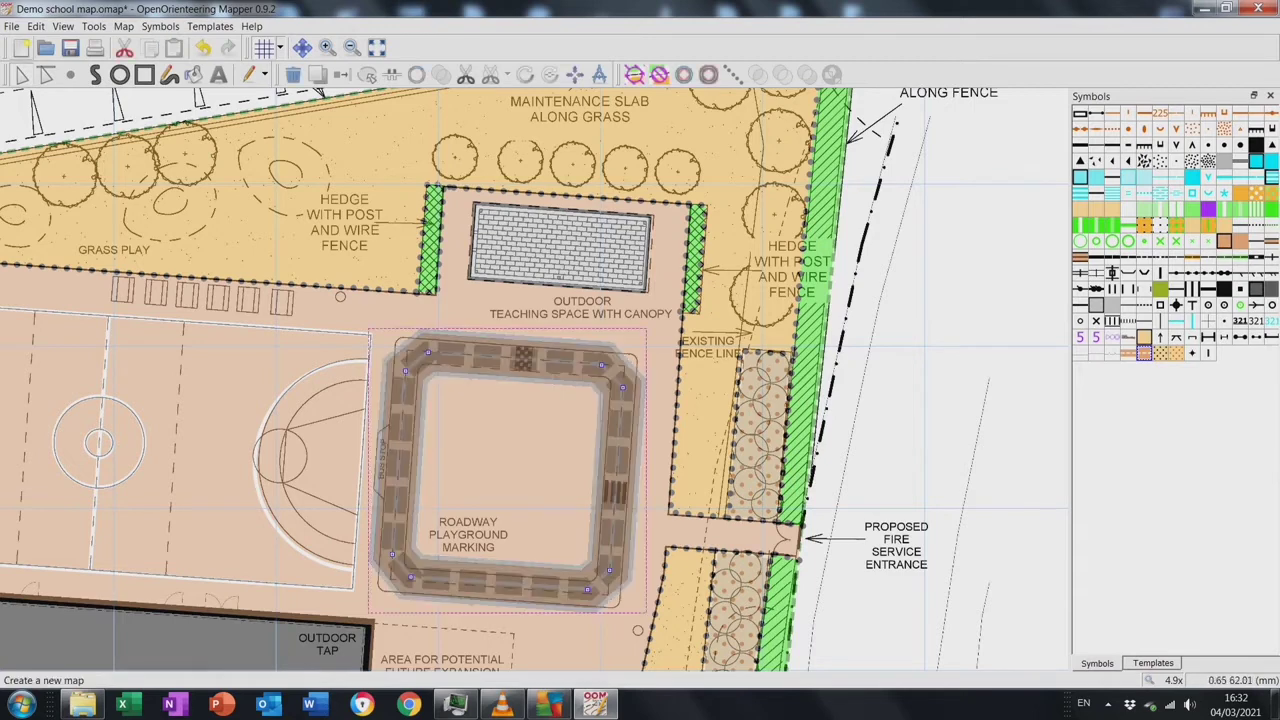
key(l)
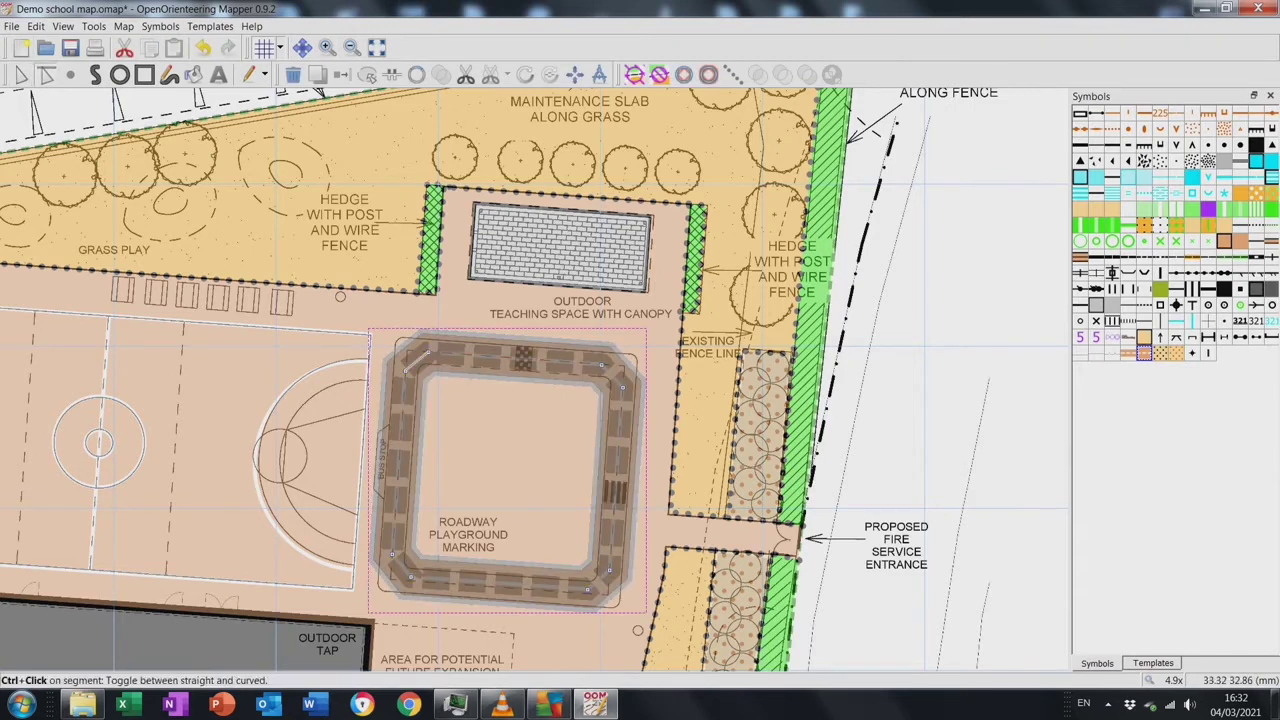
ctrl+click(627, 470)
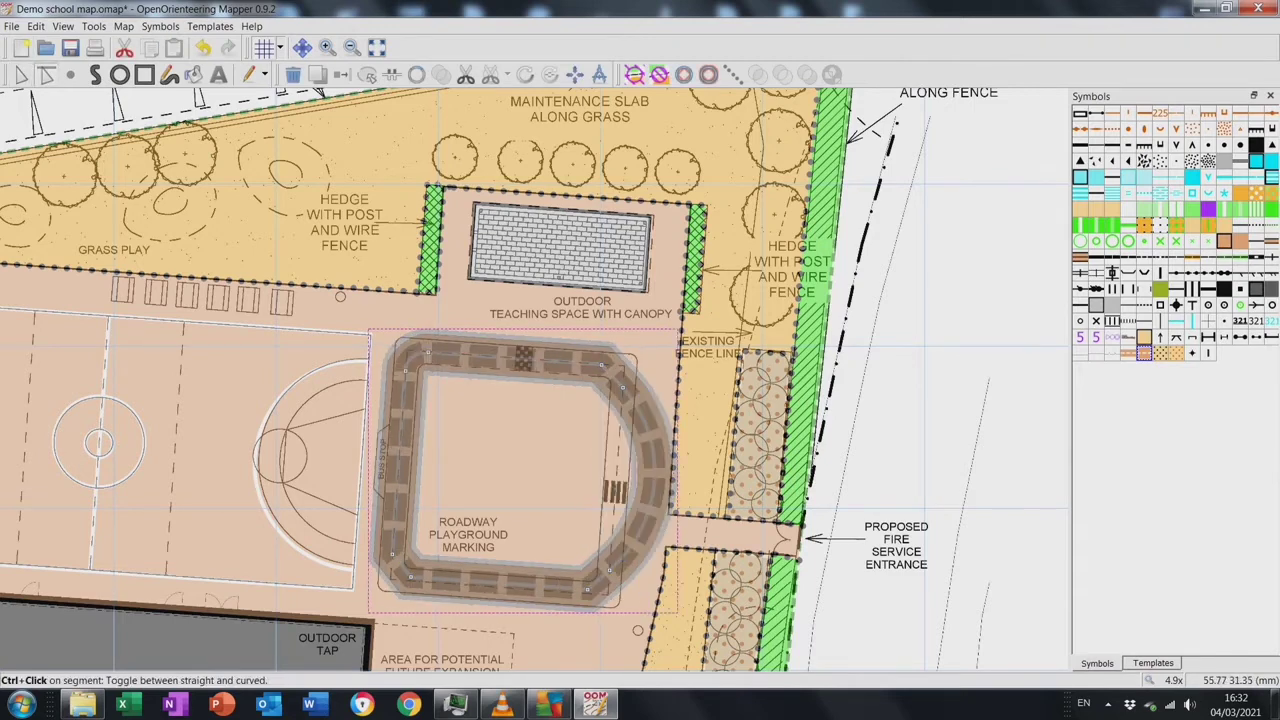
key(ctrl+z)
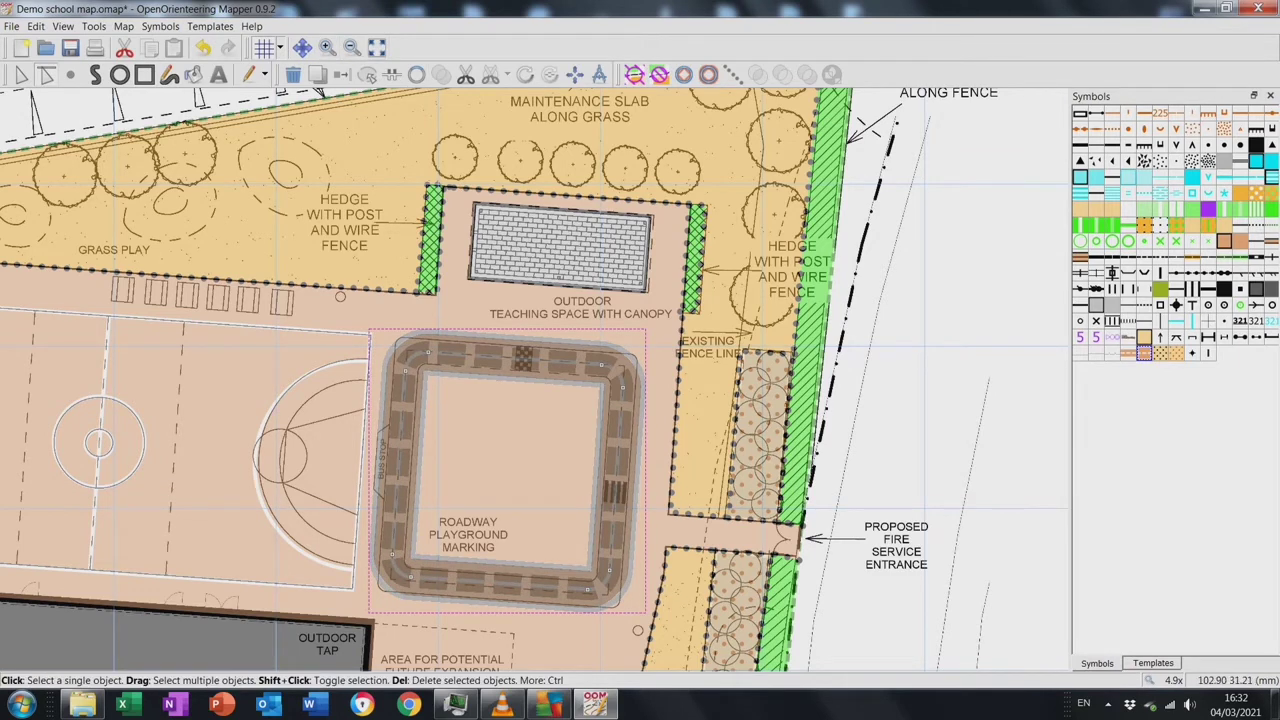
key(Delete)
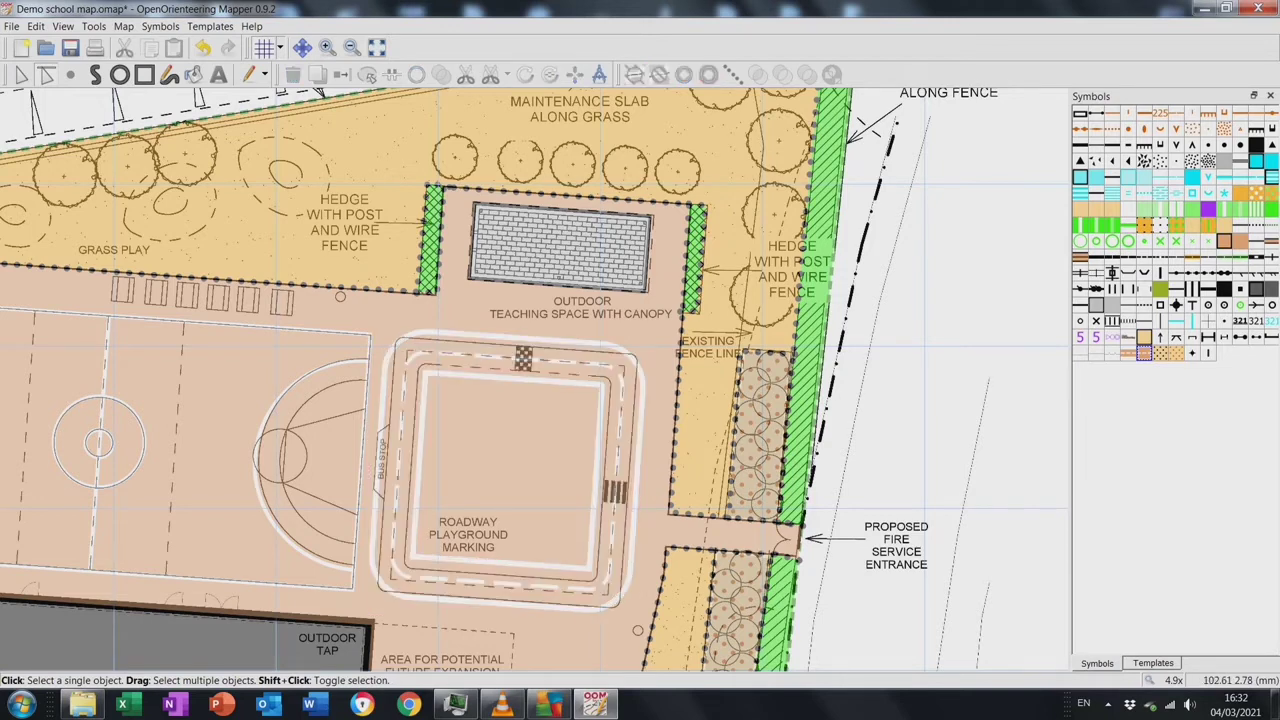
Toggle the Overall Landscape Plan template off and on to check the finished roadway marking
click(1153, 663)
click(1080, 184)
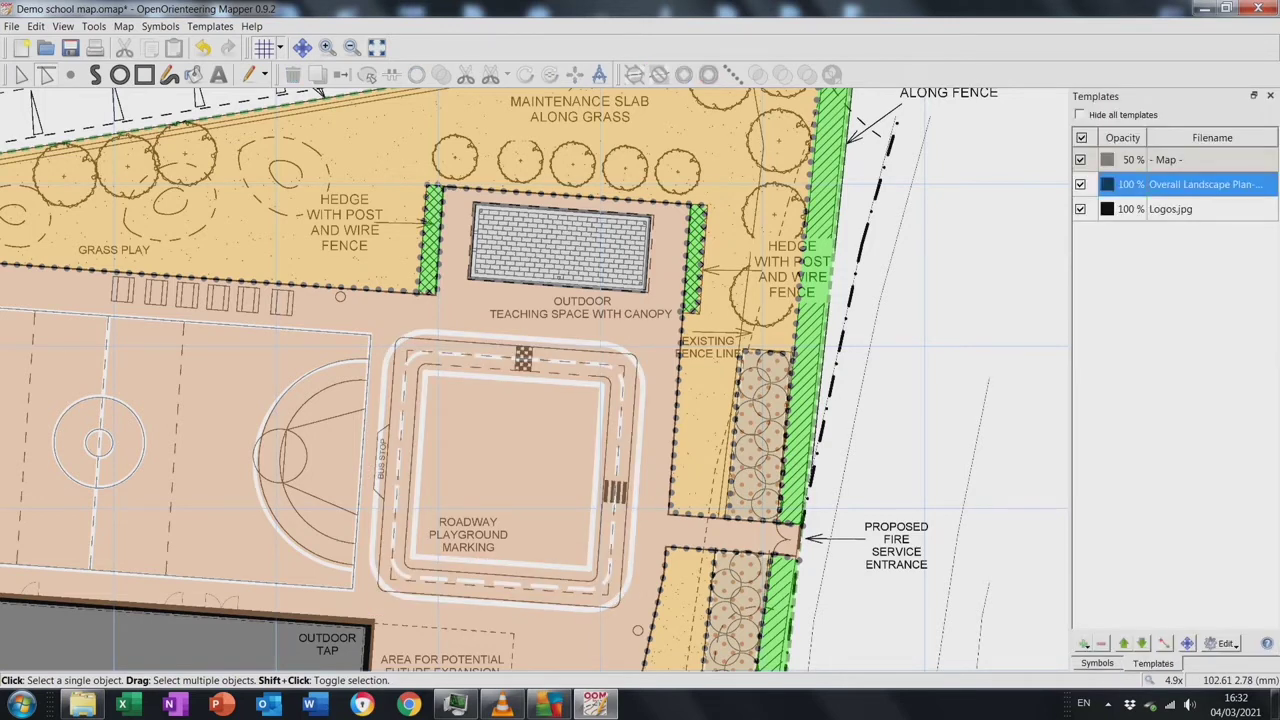
click(1080, 184)
click(1080, 184)
click(1080, 184)
Outline the grid playground marking and the 4 square game marking with thin white rectangles
key(F6)
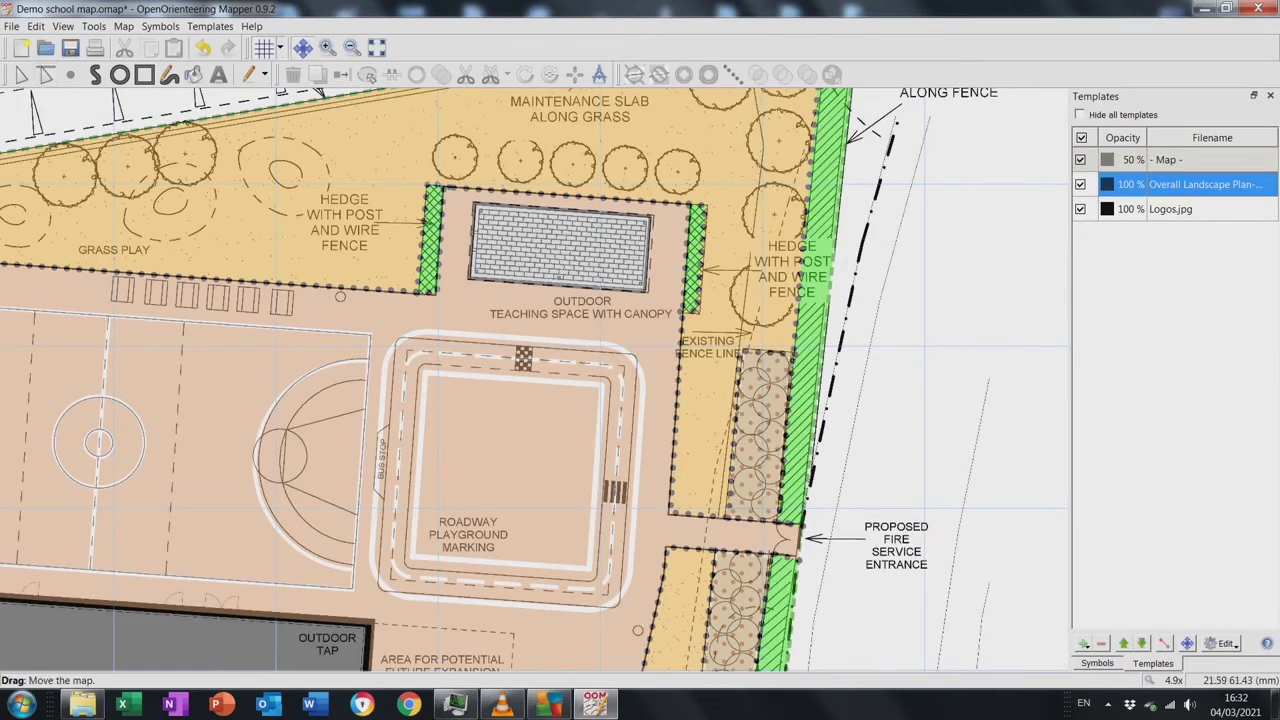
scroll(536, 380, down, 5)
key(o)
key(r)
click(1096, 353)
click(440, 435)
key(Escape)
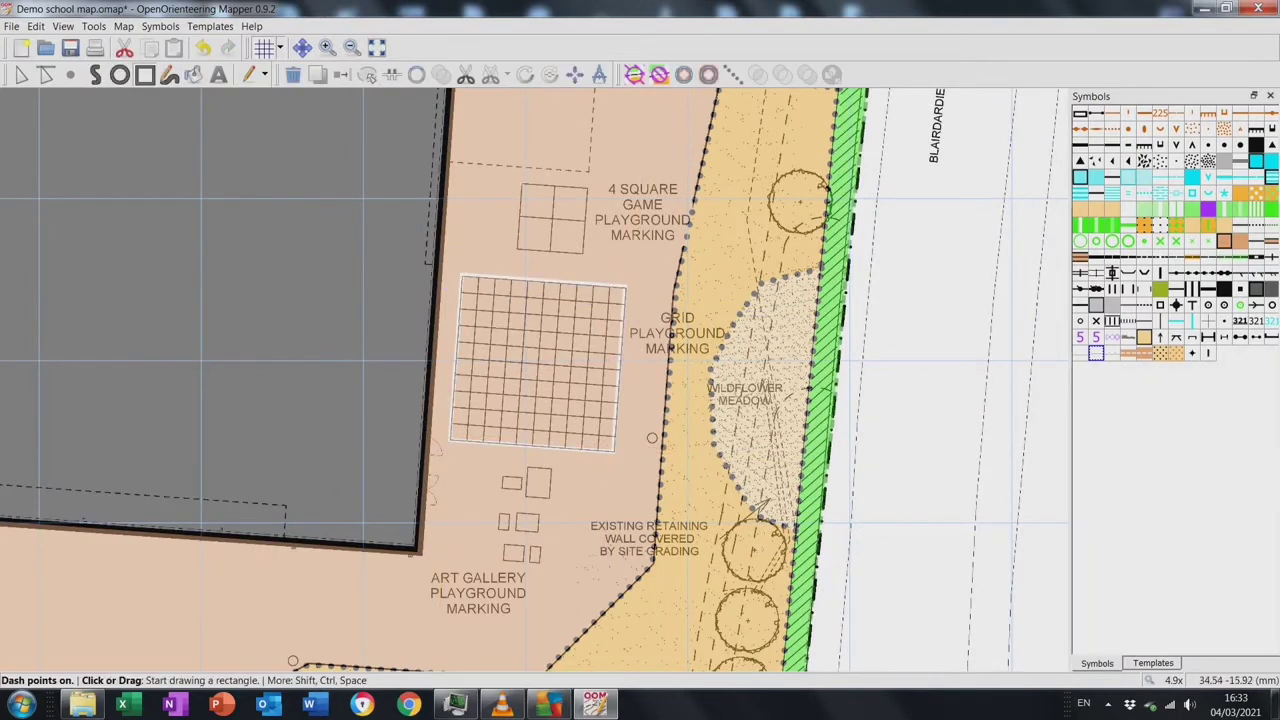
click(515, 245)
key(Escape)
Trace the small boxes of the art gallery playground marking with thin white rectangles
key(F7)
key(F6)
scroll(536, 380, down, 3)
key(r)
click(582, 335)
key(Escape)
click(532, 380)
key(Escape)
click(603, 372)
right_click(606, 409)
click(537, 398)
key(Escape)
click(588, 472)
key(Escape)
Draw a thin white rectangle over the upper middle box of the circuit training playground marking
drag(200, 420, 930, 420)
click(535, 430)
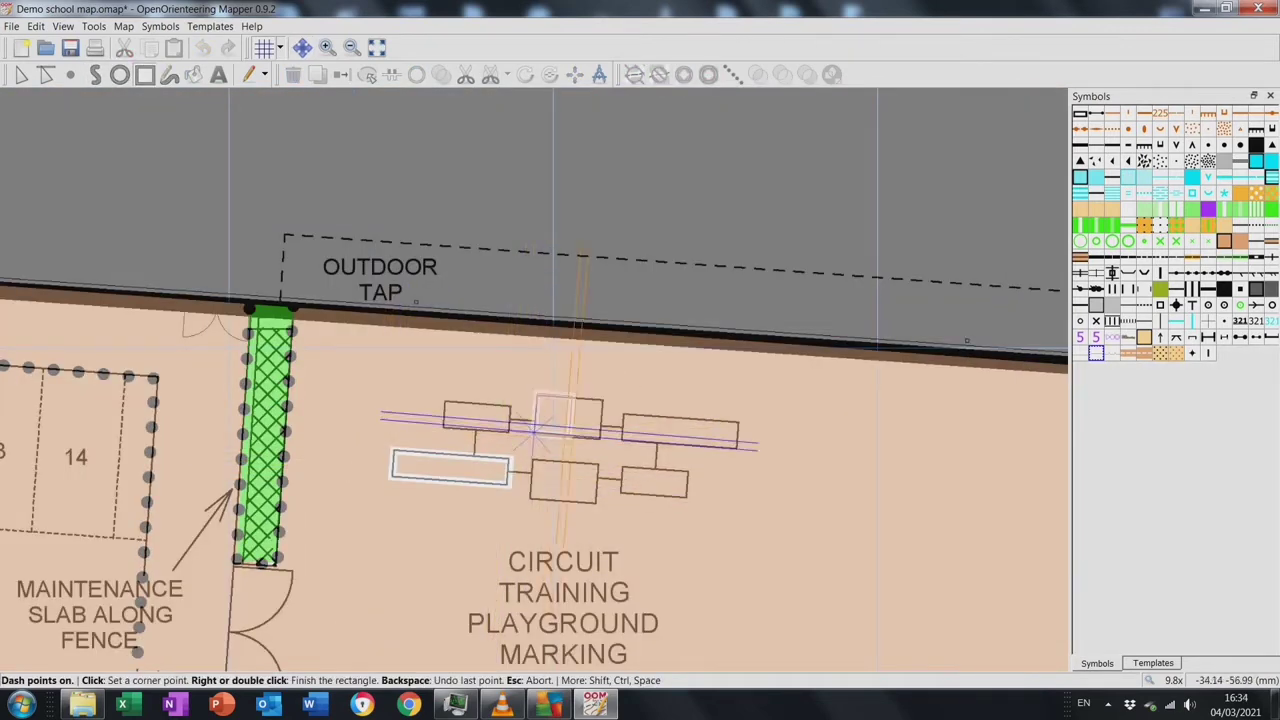
click(603, 432)
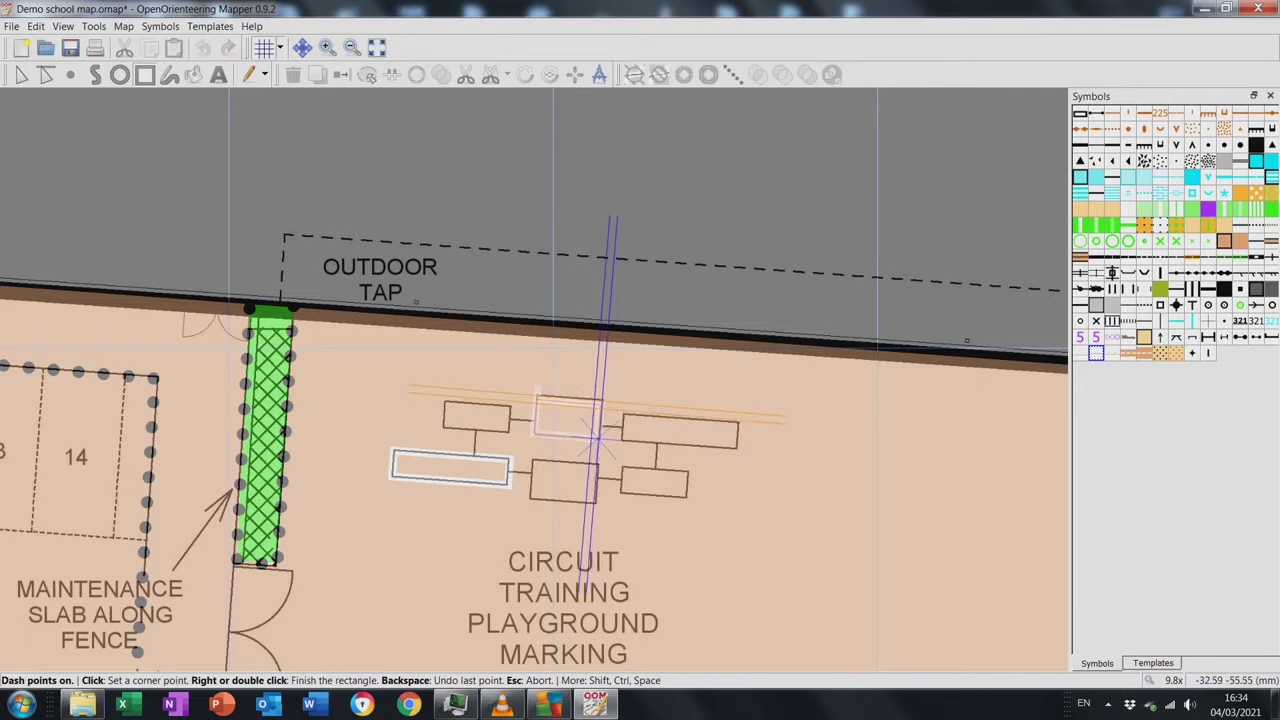
double_click(603, 395)
Copy the upper middle circuit training rectangle and place the duplicate over the lower middle box
click(20, 74)
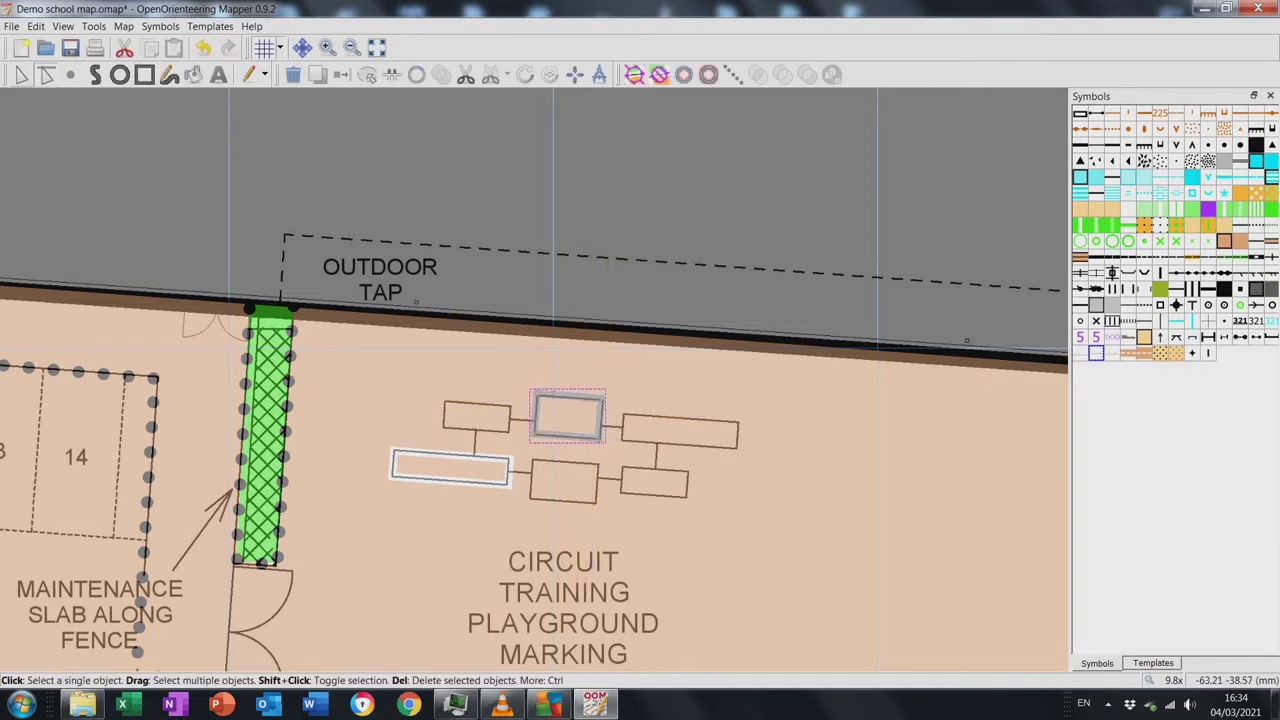
key(ctrl+c)
key(ctrl+v)
drag(535, 378, 565, 483)
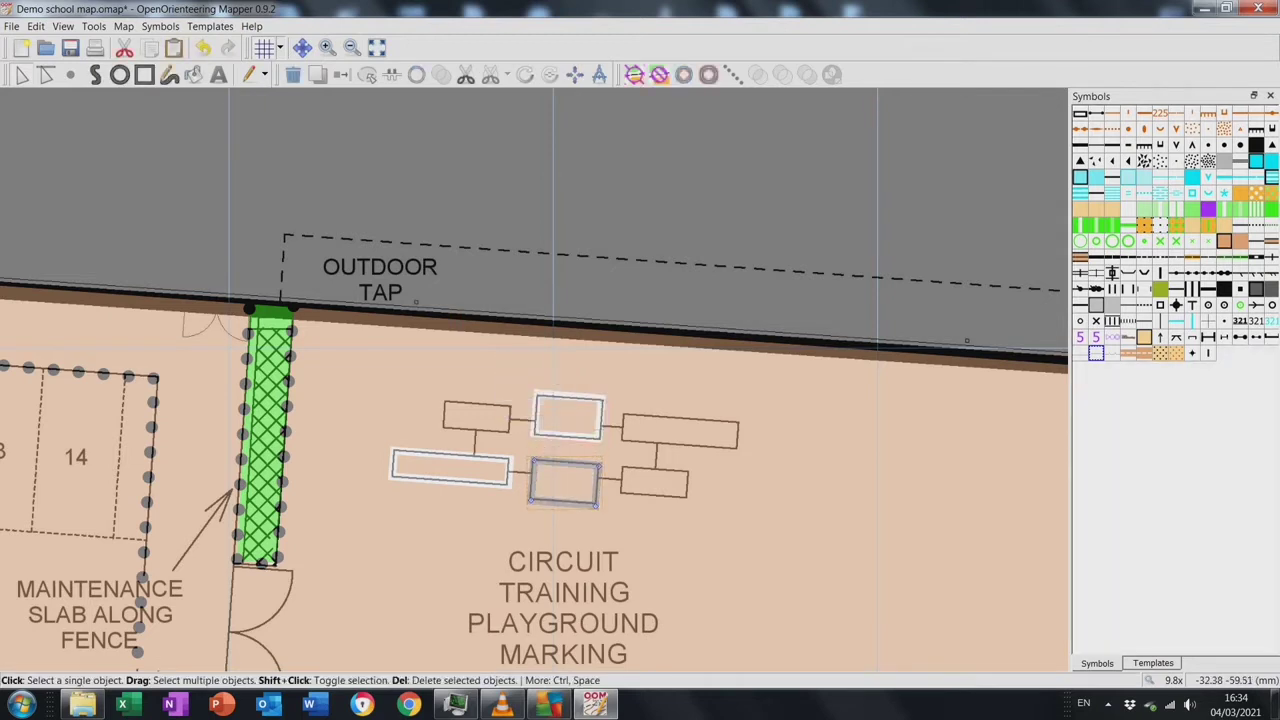
Place another copy of the rectangle over the lower right circuit training box and reduce its height to fit
key(ctrl+c)
key(ctrl+v)
drag(535, 378, 655, 486)
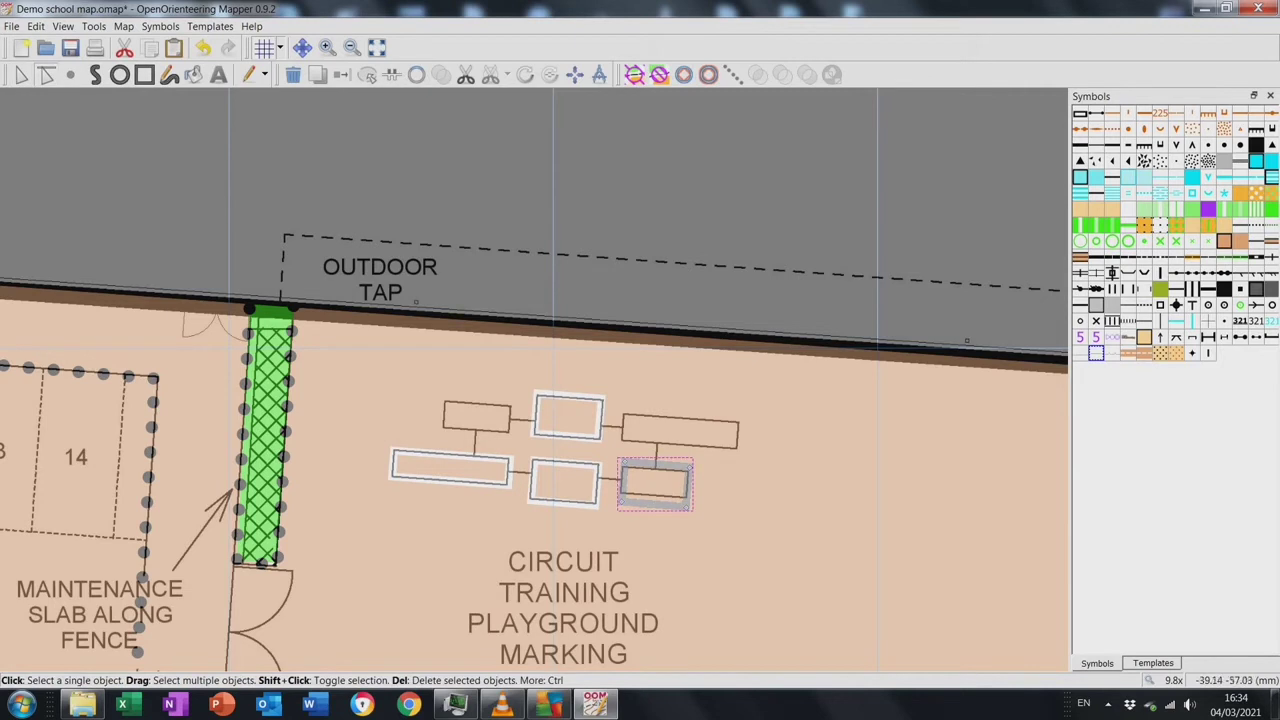
drag(655, 486, 655, 486)
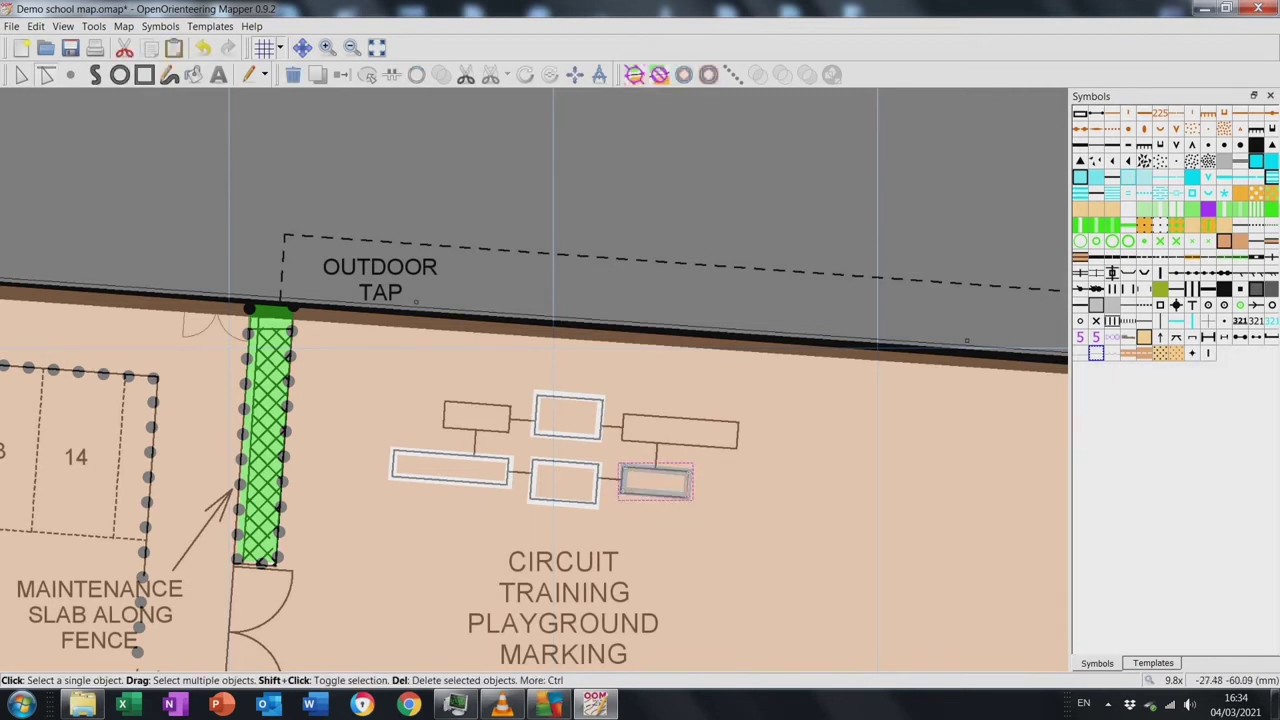
Copy the lower right circuit training rectangle and place the duplicate over the upper left box
click(268, 435)
click(655, 482)
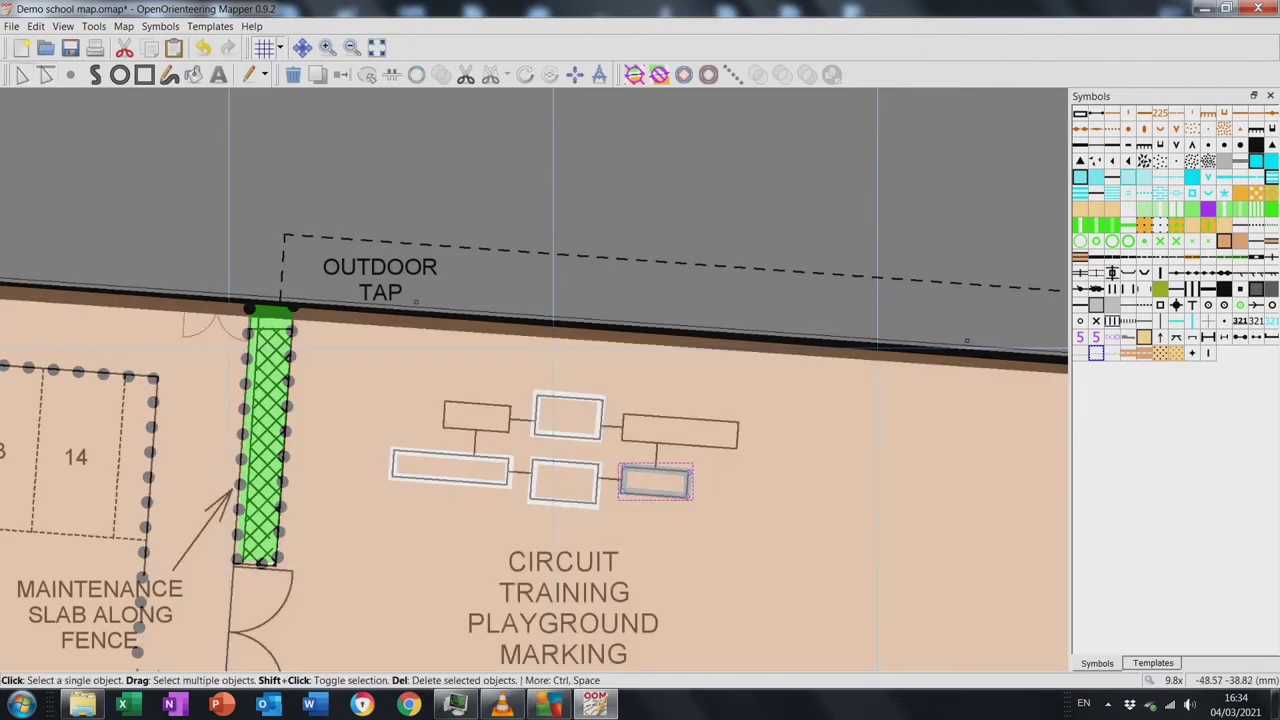
key(ctrl+c)
key(ctrl+v)
drag(534, 378, 476, 415)
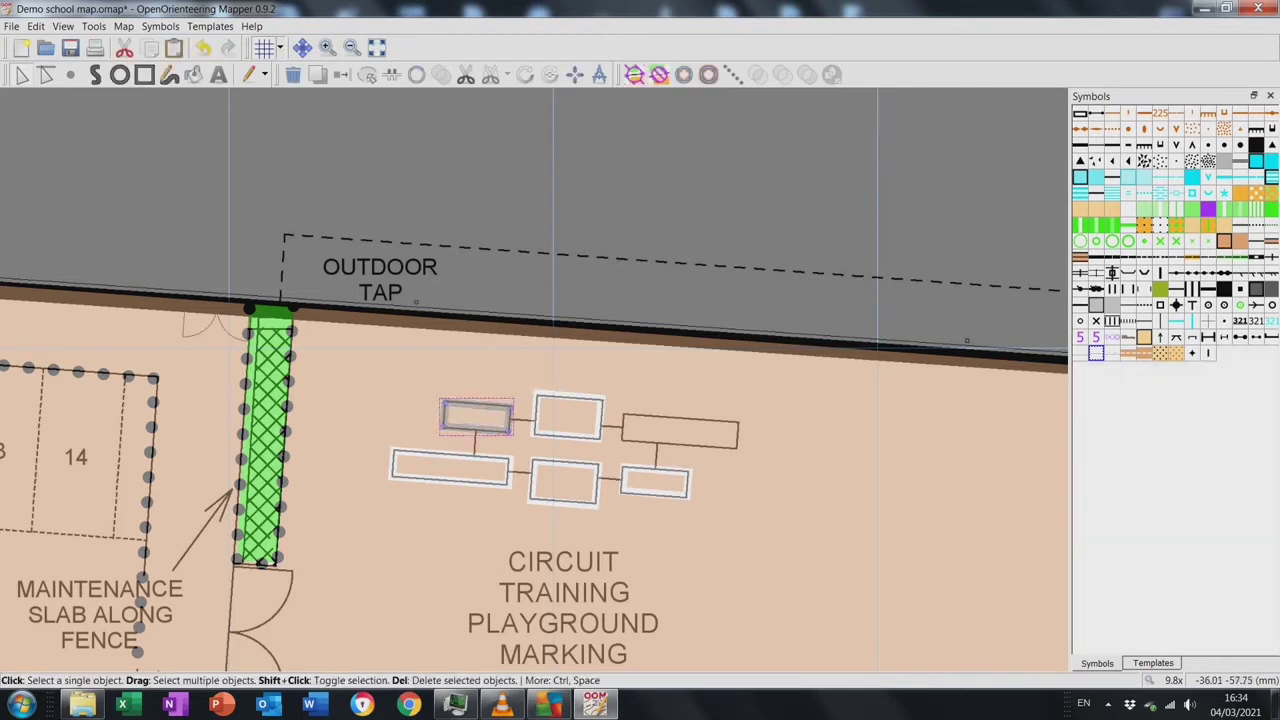
Copy the long lower left circuit training rectangle and place the duplicate over the upper right box
click(265, 440)
click(450, 467)
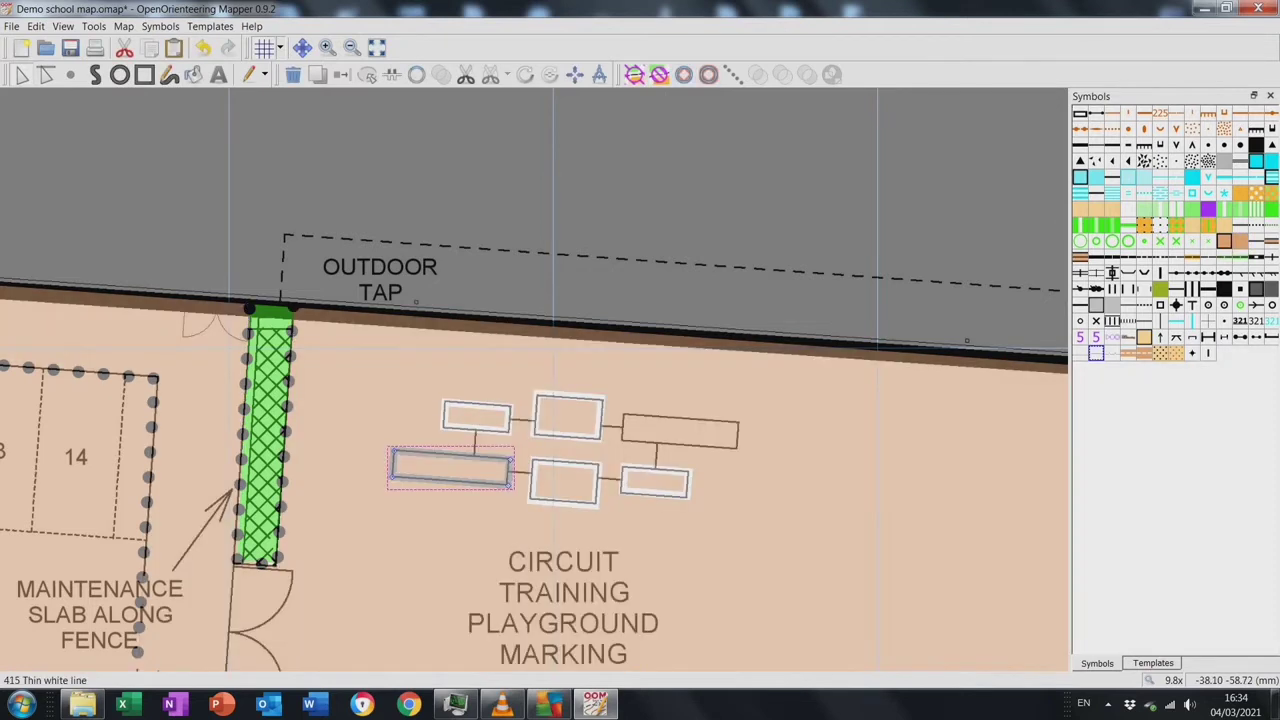
key(ctrl+c)
key(ctrl+v)
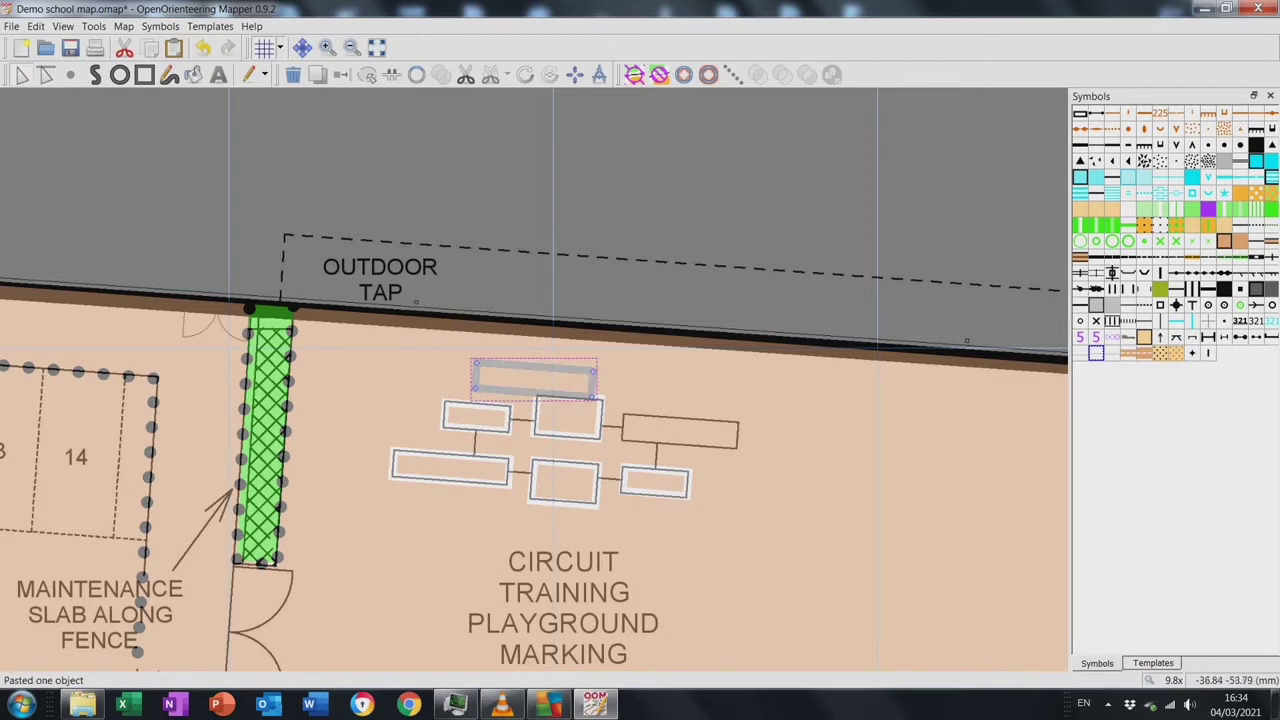
drag(535, 378, 683, 427)
key(Escape)
Draw the lines linking the circuit training boxes and place a copy of the vertical connector over the right-hand link
key(p)
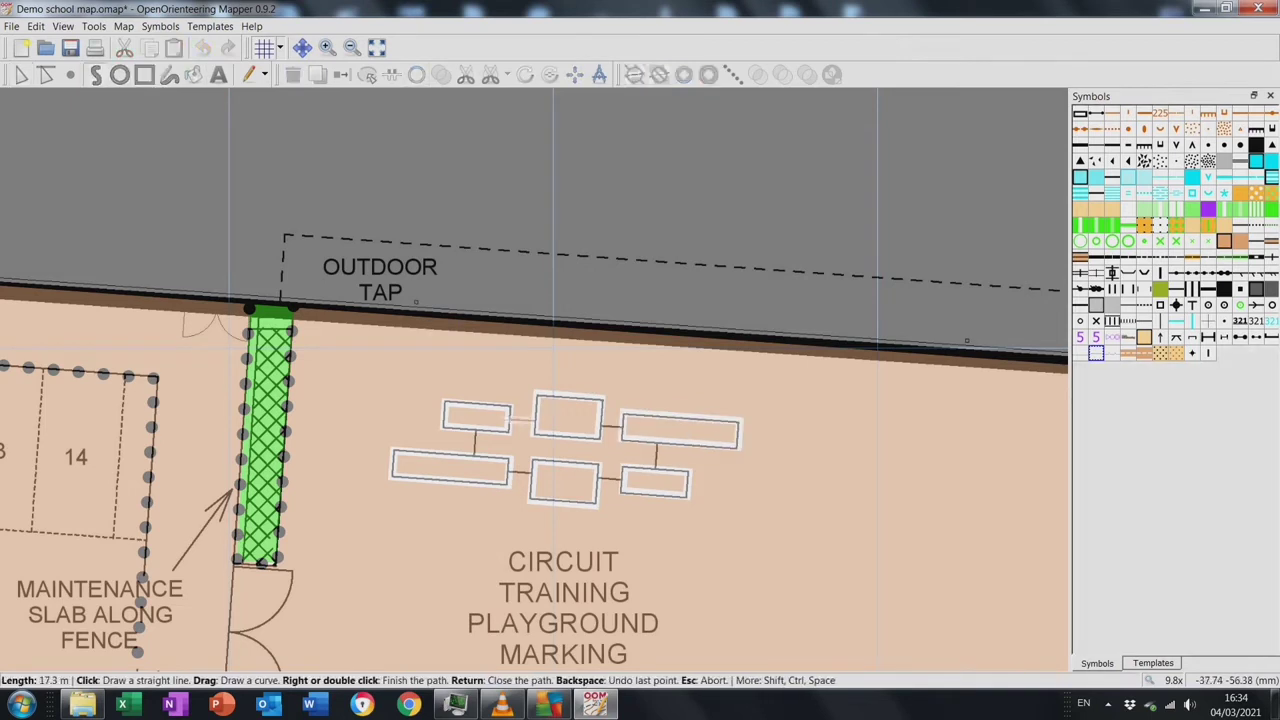
key(e)
key(ctrl+v)
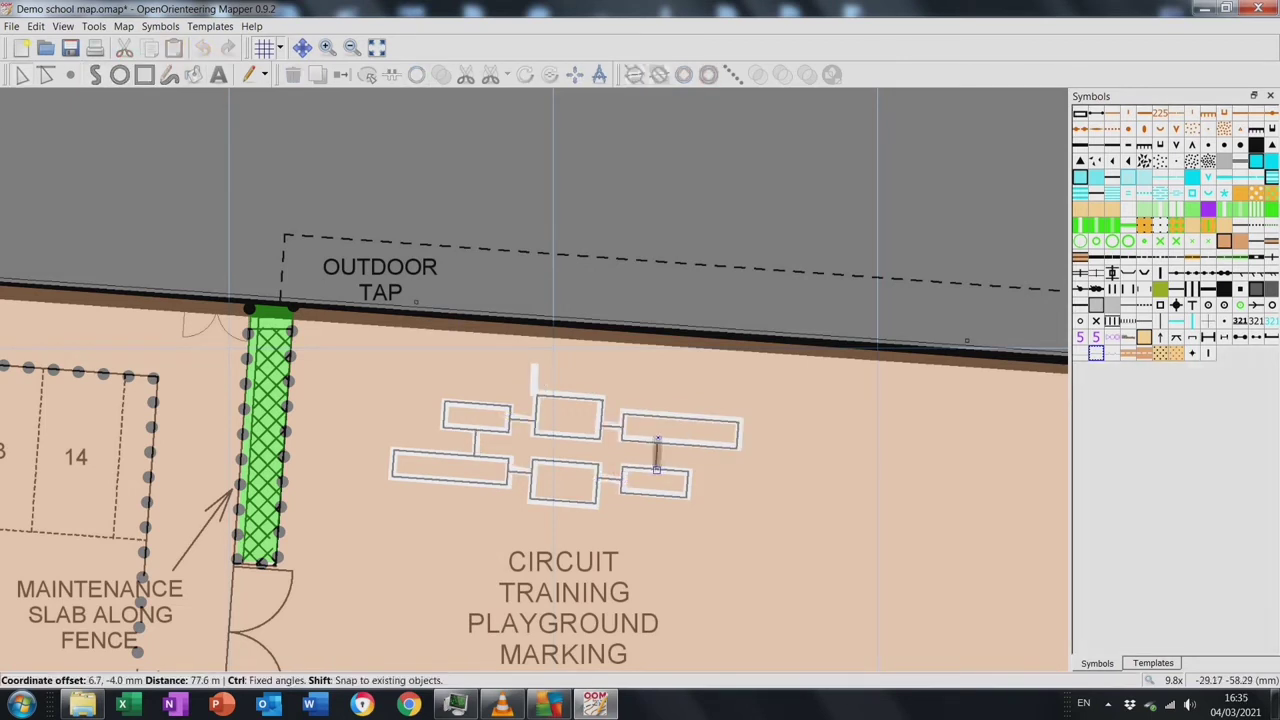
key(ctrl+z)
Add a point to the school building outline where the main entrance canopy meets the wall
click(302, 47)
scroll(496, 328, down, 2)
drag(300, 480, 639, 316)
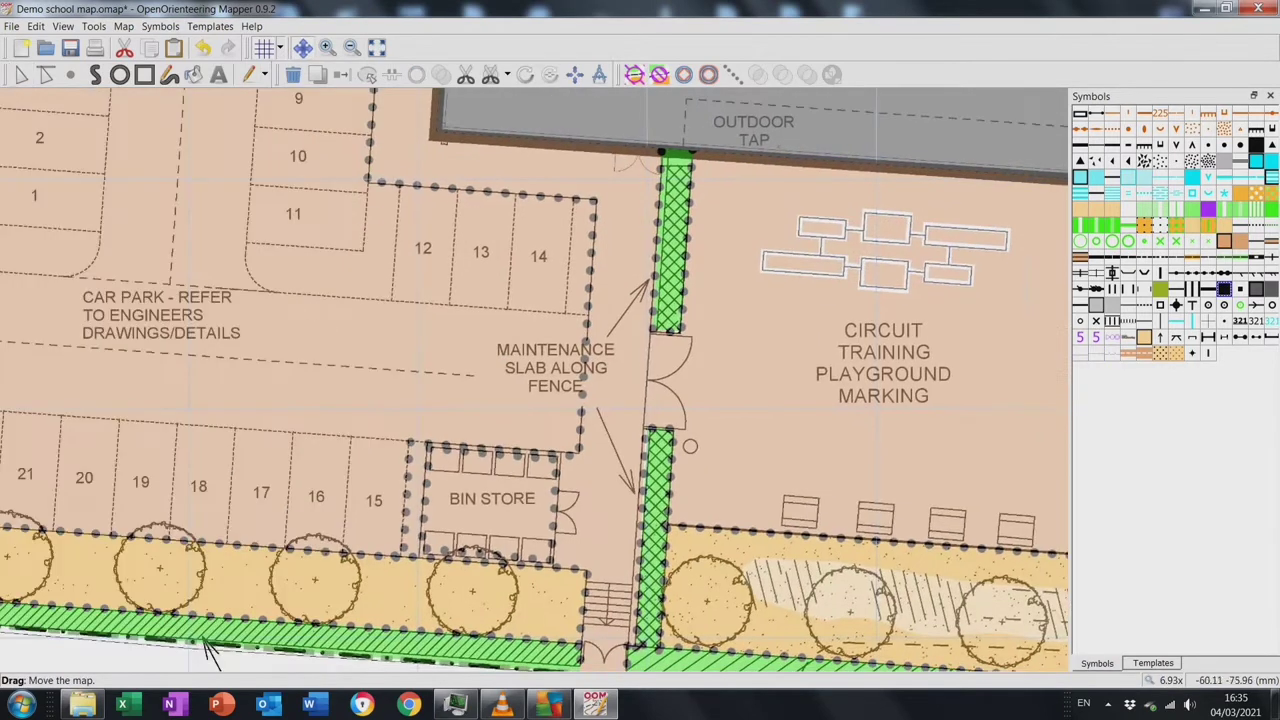
drag(640, 130, 212, 652)
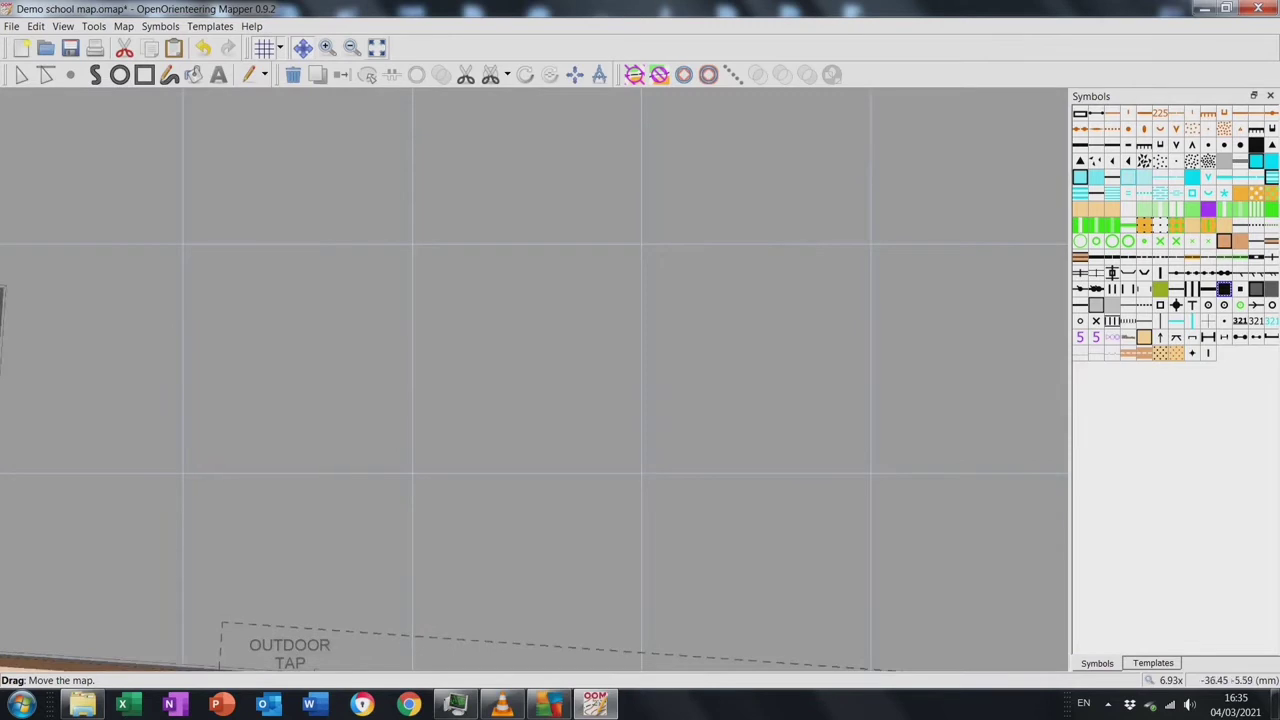
click(351, 47)
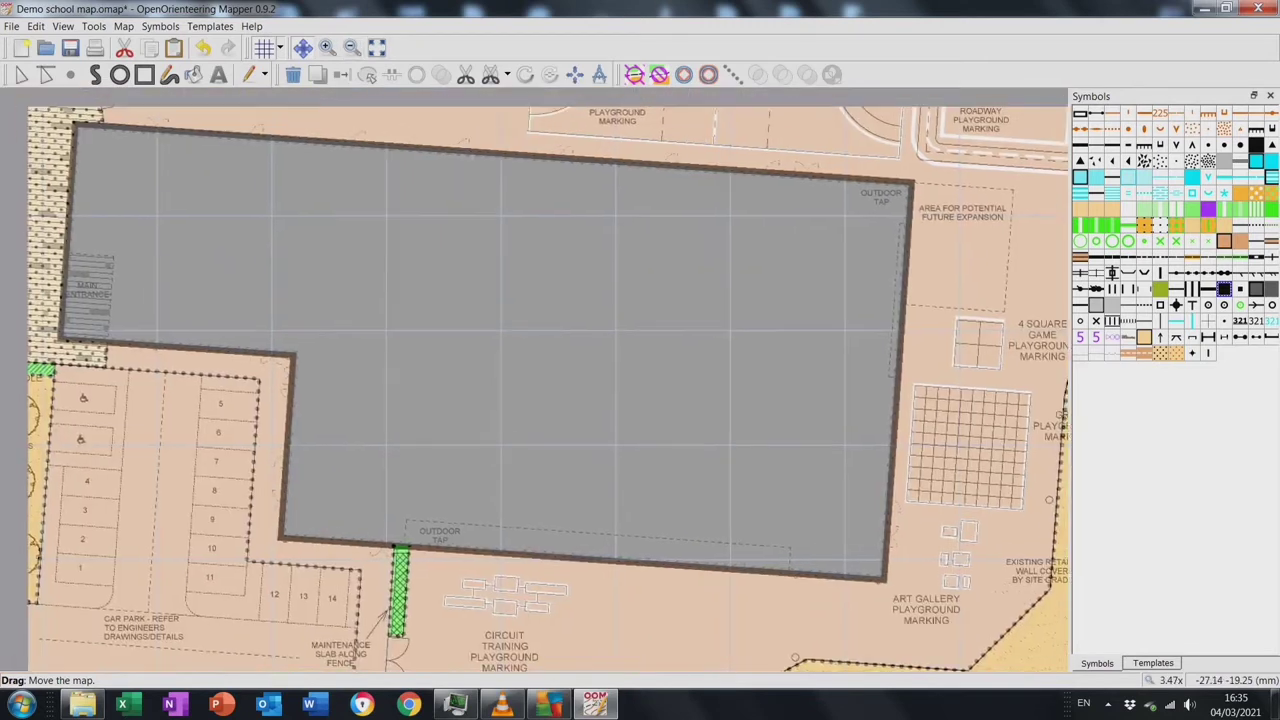
drag(500, 350, 587, 375)
key(e)
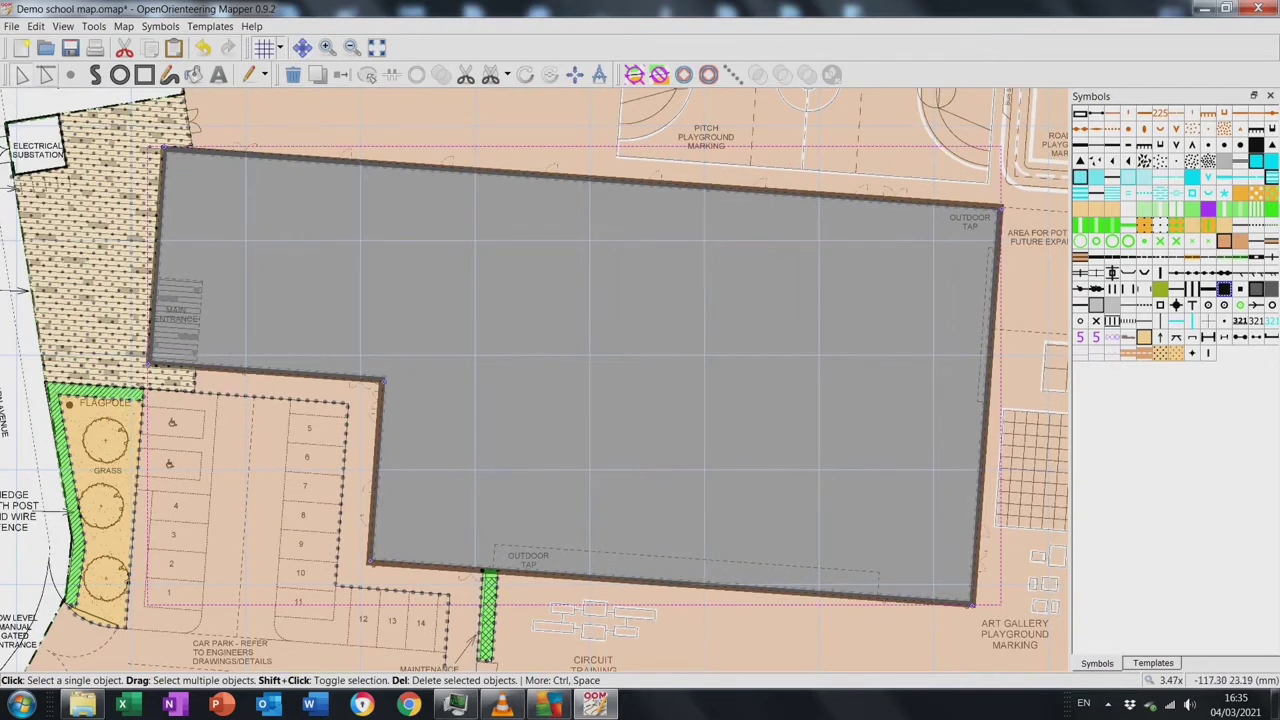
drag(195, 368, 195, 368)
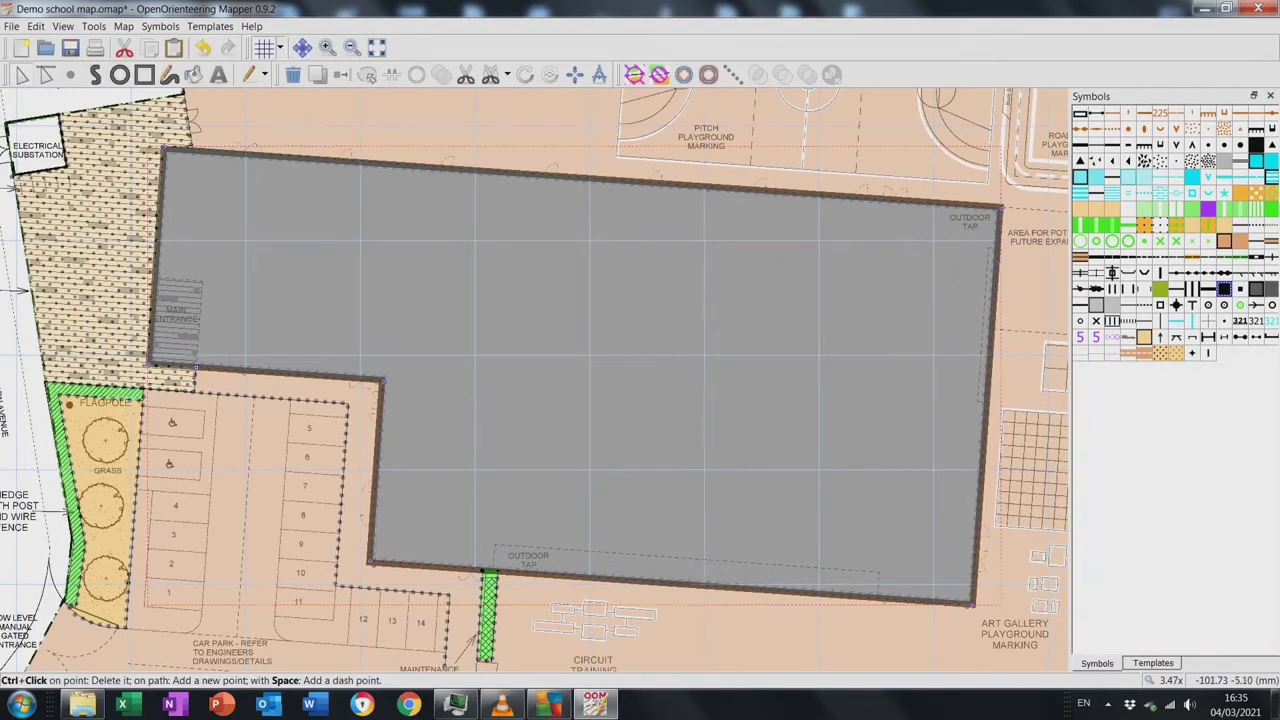
drag(150, 320, 159, 306)
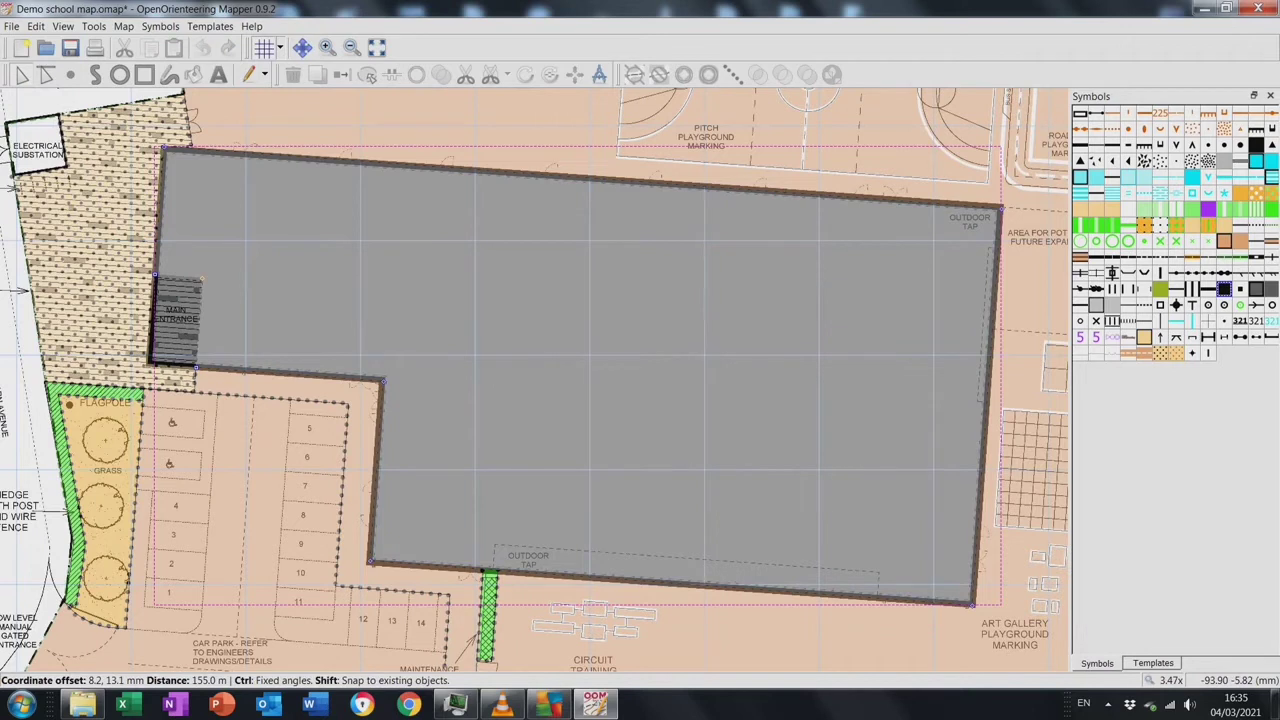
drag(159, 306, 160, 305)
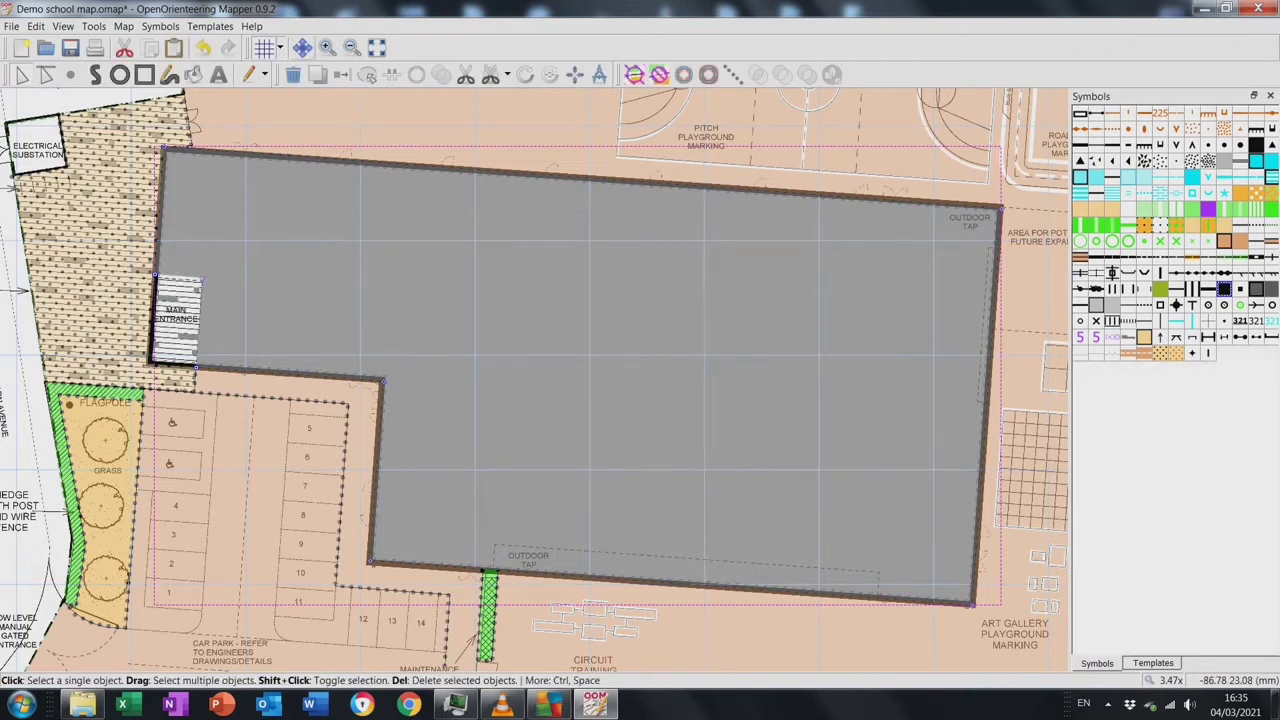
click(203, 47)
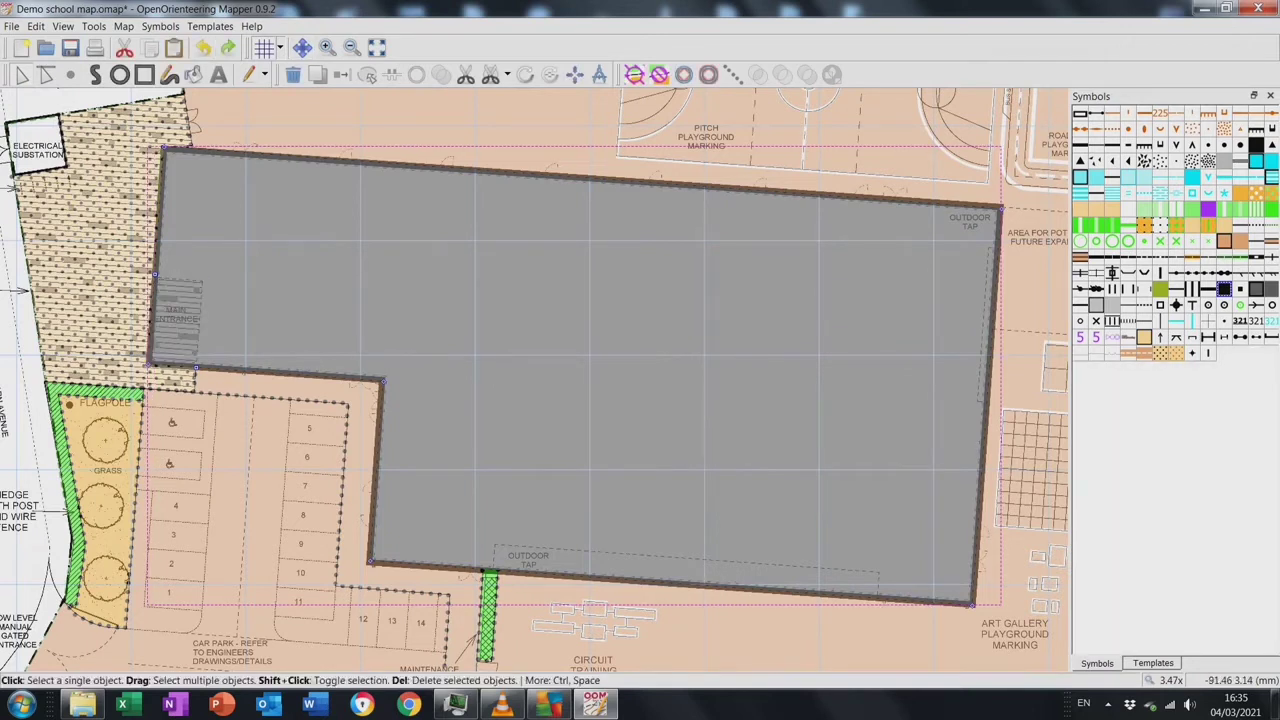
Duplicate the school building outline as a 522.1 Canopy object aligned exactly with the original
key(ctrl+c)
key(ctrl+v)
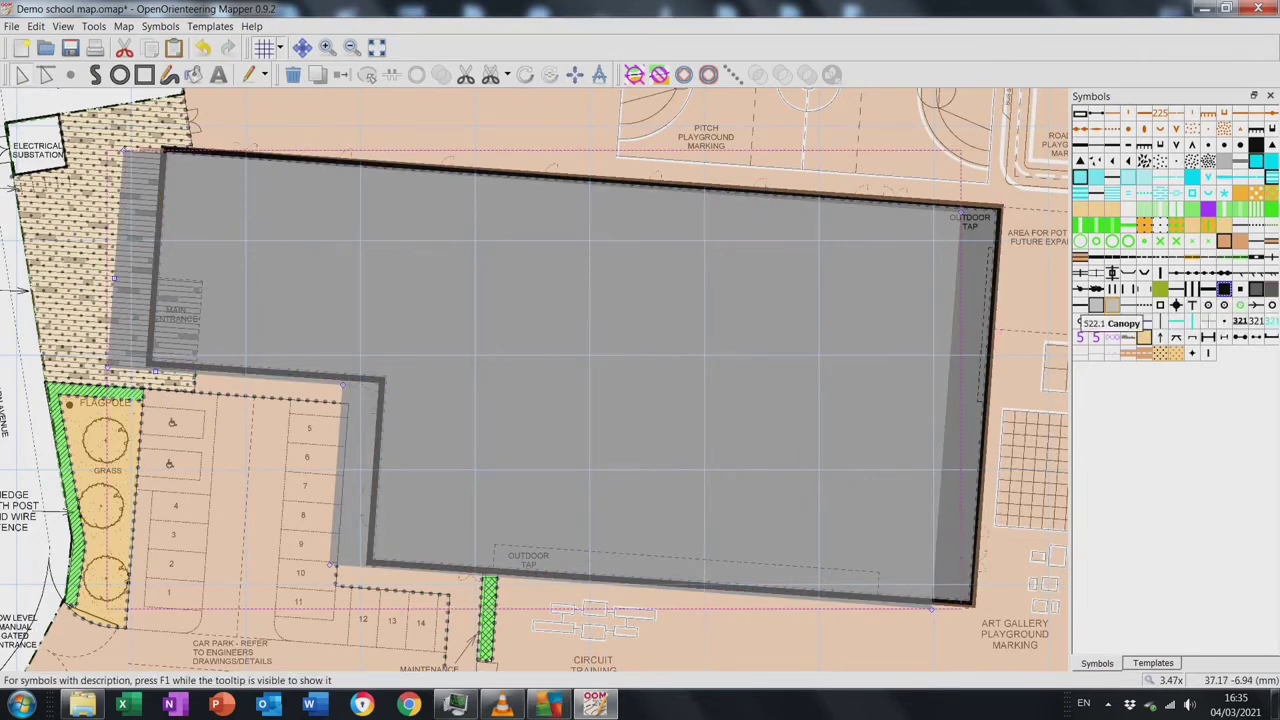
right_click(1112, 305)
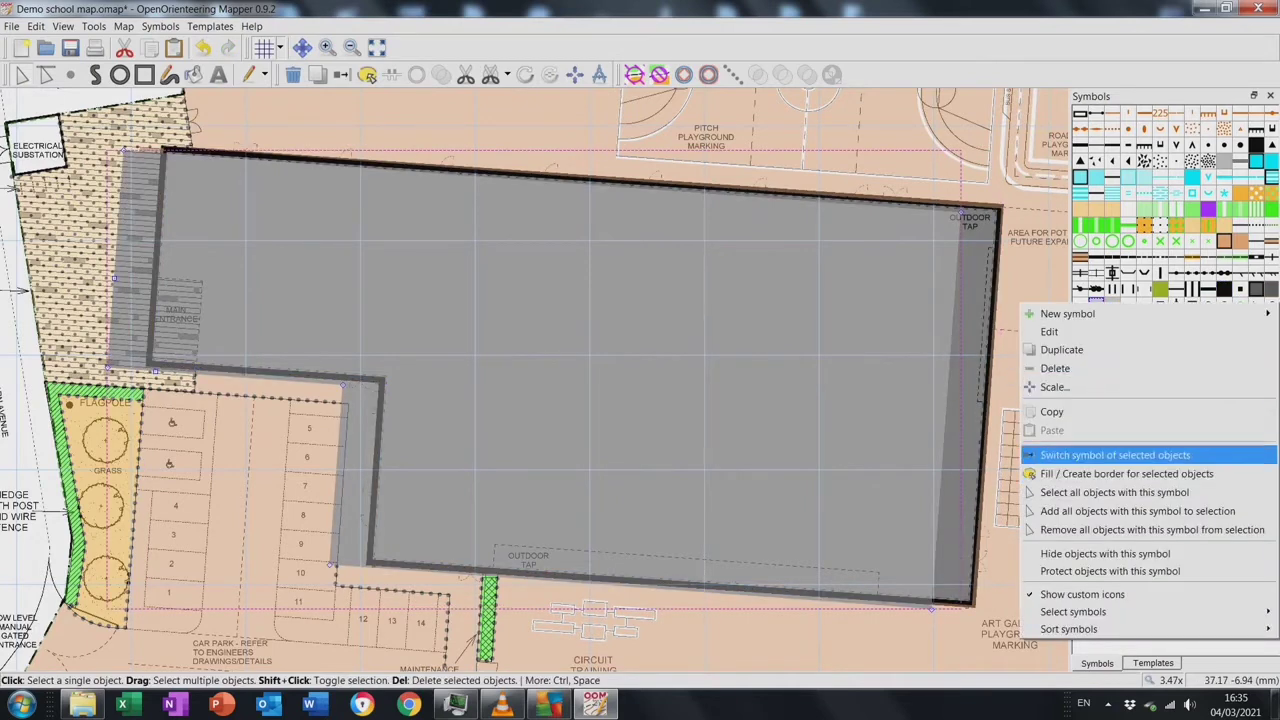
click(1080, 455)
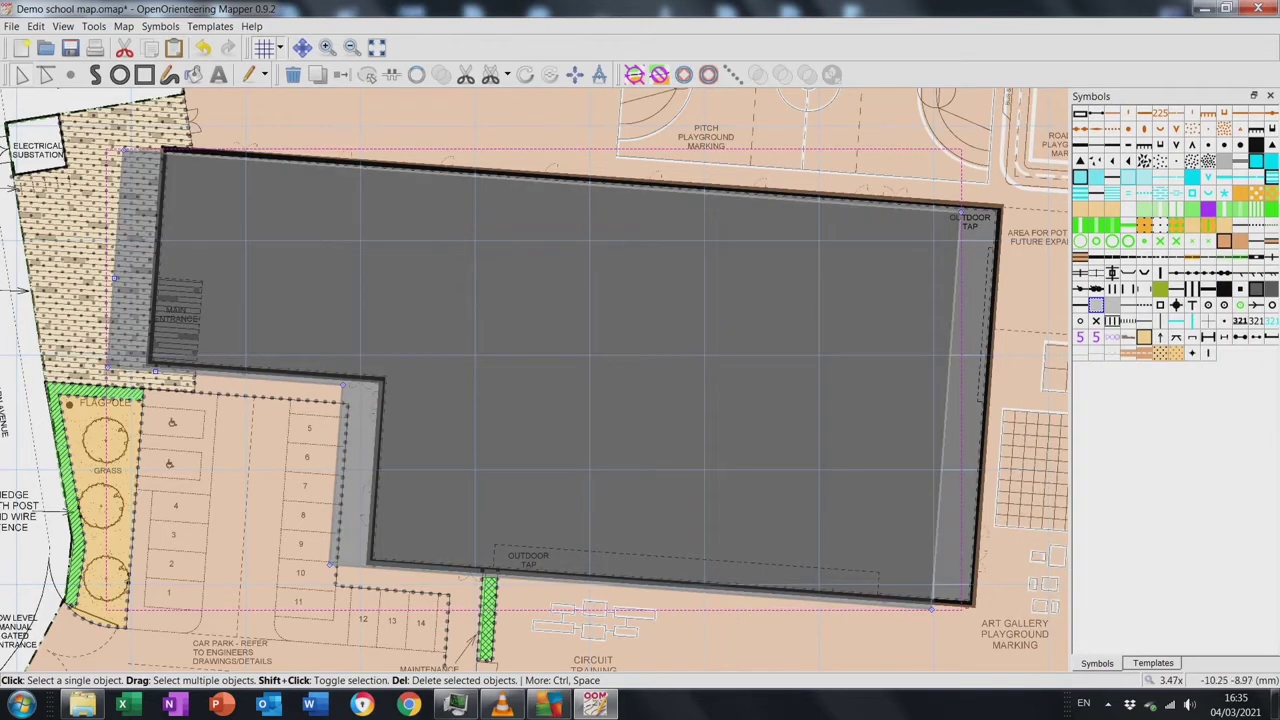
drag(931, 610, 972, 605)
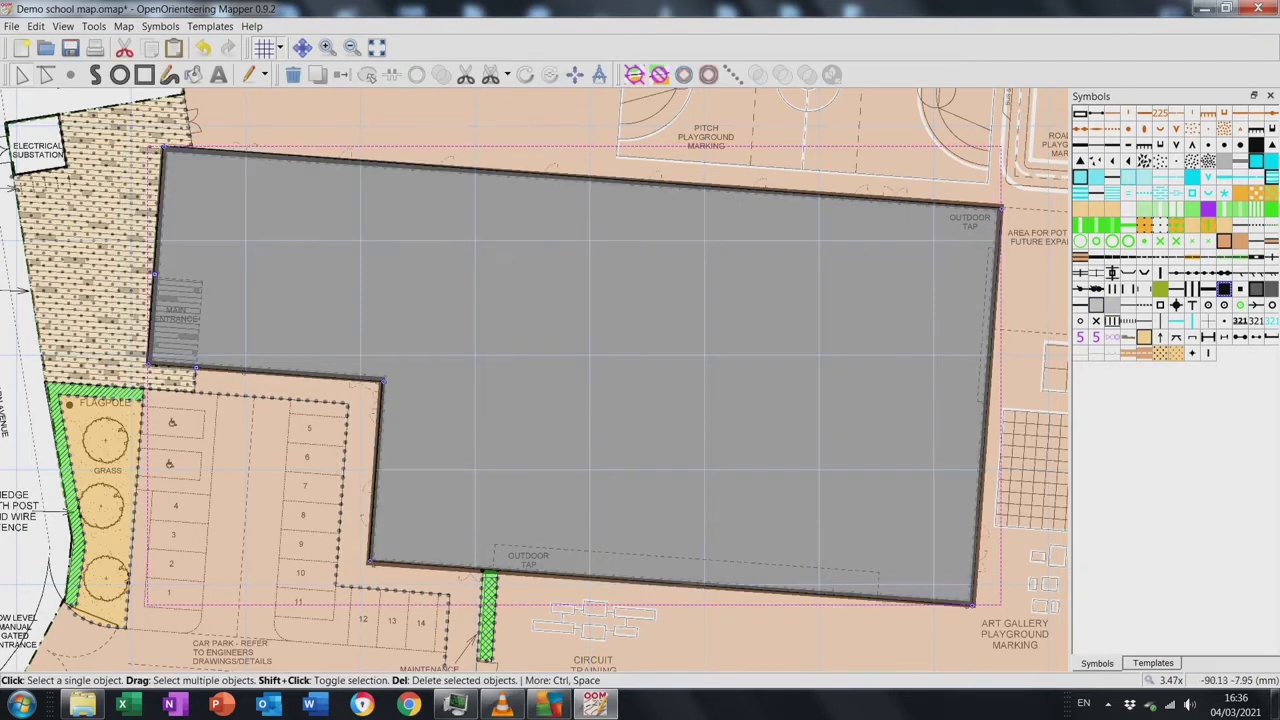
Recess the building outline around the plan's marked canopy areas at the main entrance and along the south and east walls, adding corner points
drag(178, 310, 285, 477)
key(Escape)
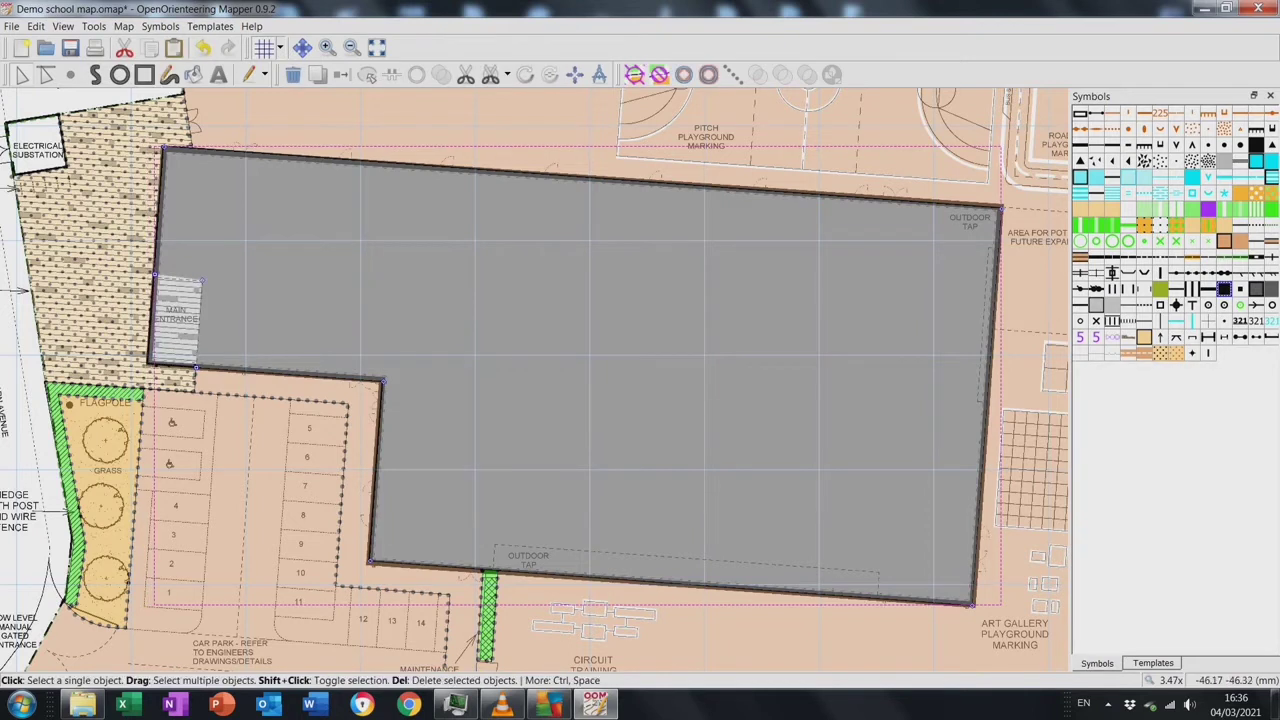
key(ctrl)
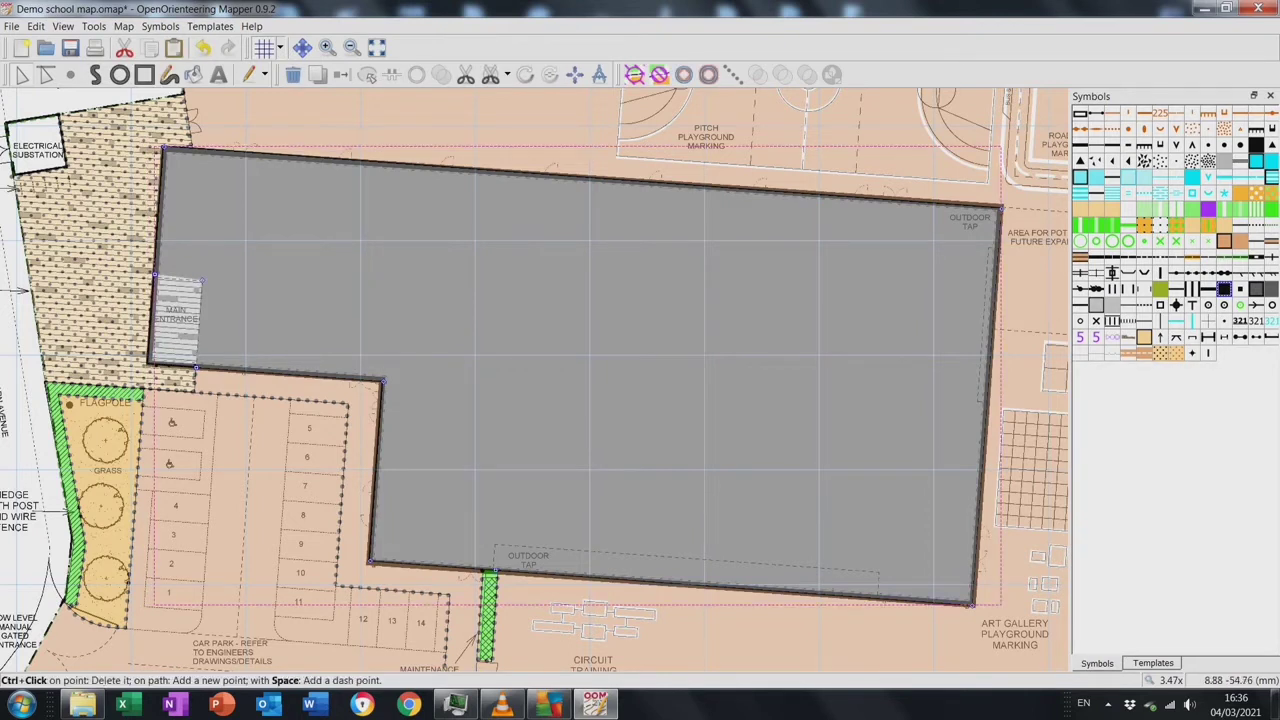
drag(496, 572, 496, 547)
drag(878, 596, 880, 572)
key(ctrl)
ctrl+click(986, 402)
drag(998, 252, 998, 250)
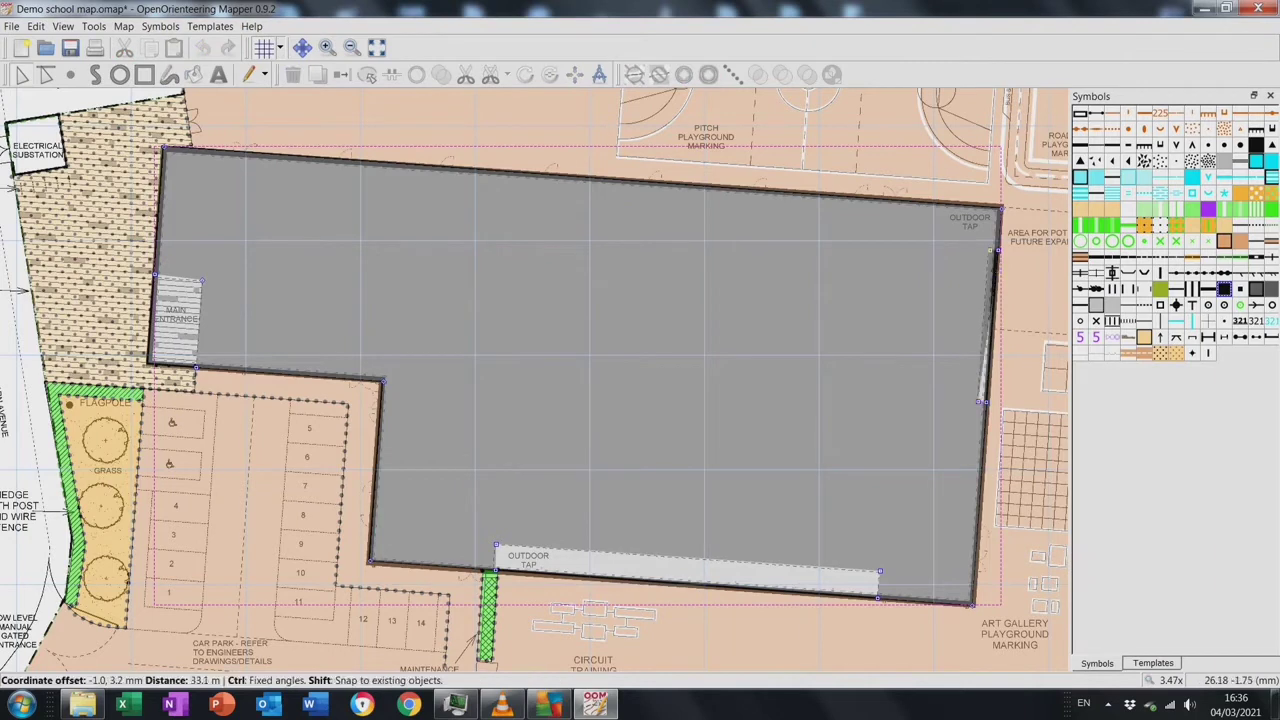
Compare the whole school map with and without the landscape plan template, leaving the template hidden
click(1153, 663)
click(1080, 184)
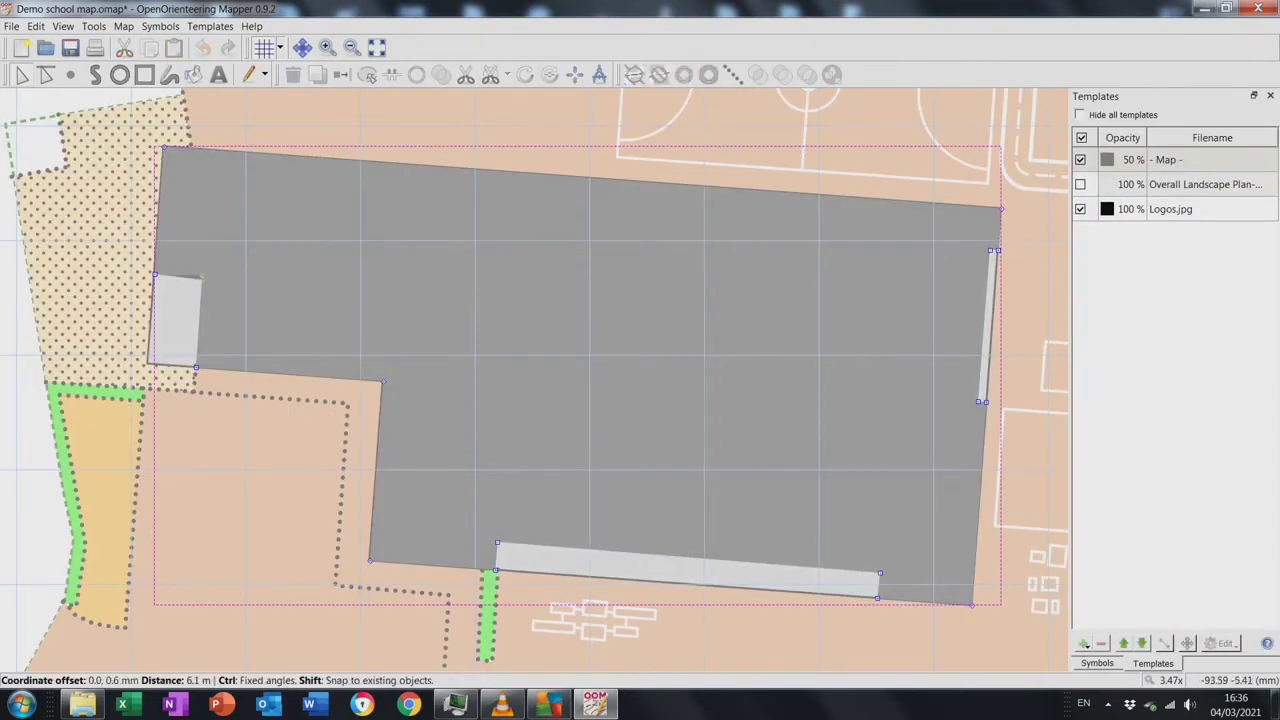
key(Escape)
click(376, 47)
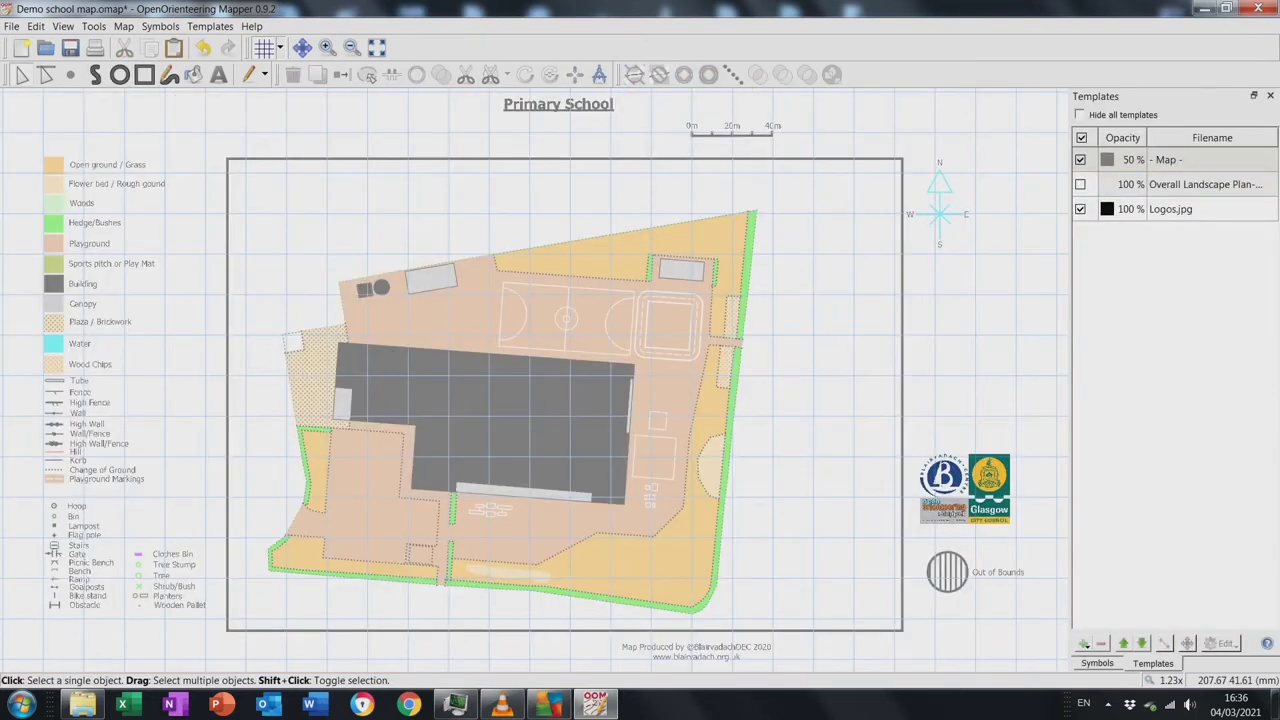
click(1080, 184)
click(1080, 184)
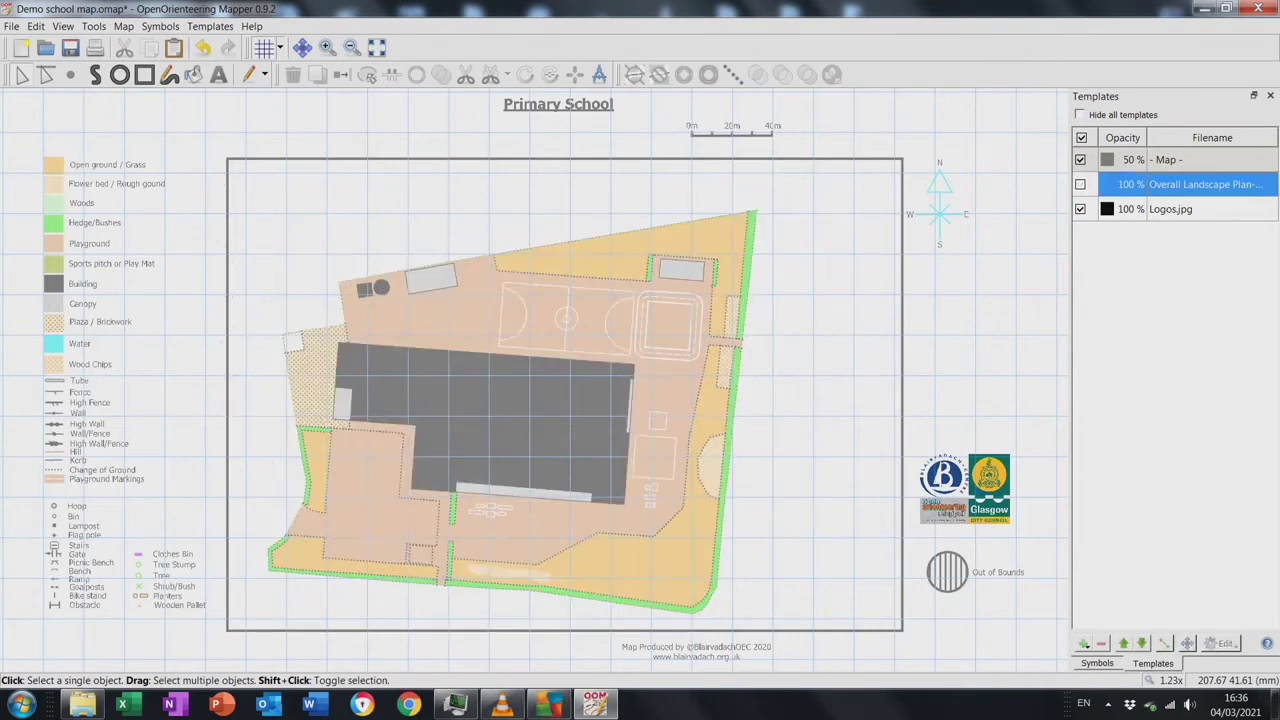
click(1080, 184)
click(1080, 184)
click(1080, 184)
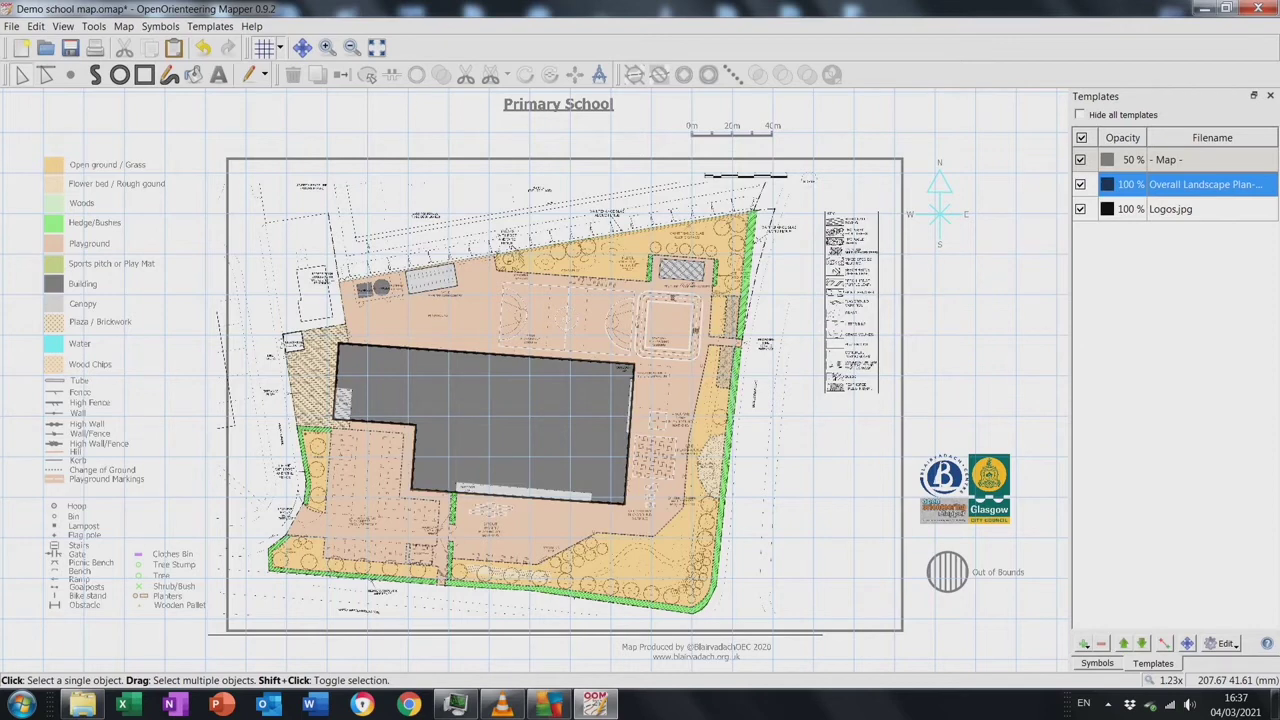
click(1080, 184)
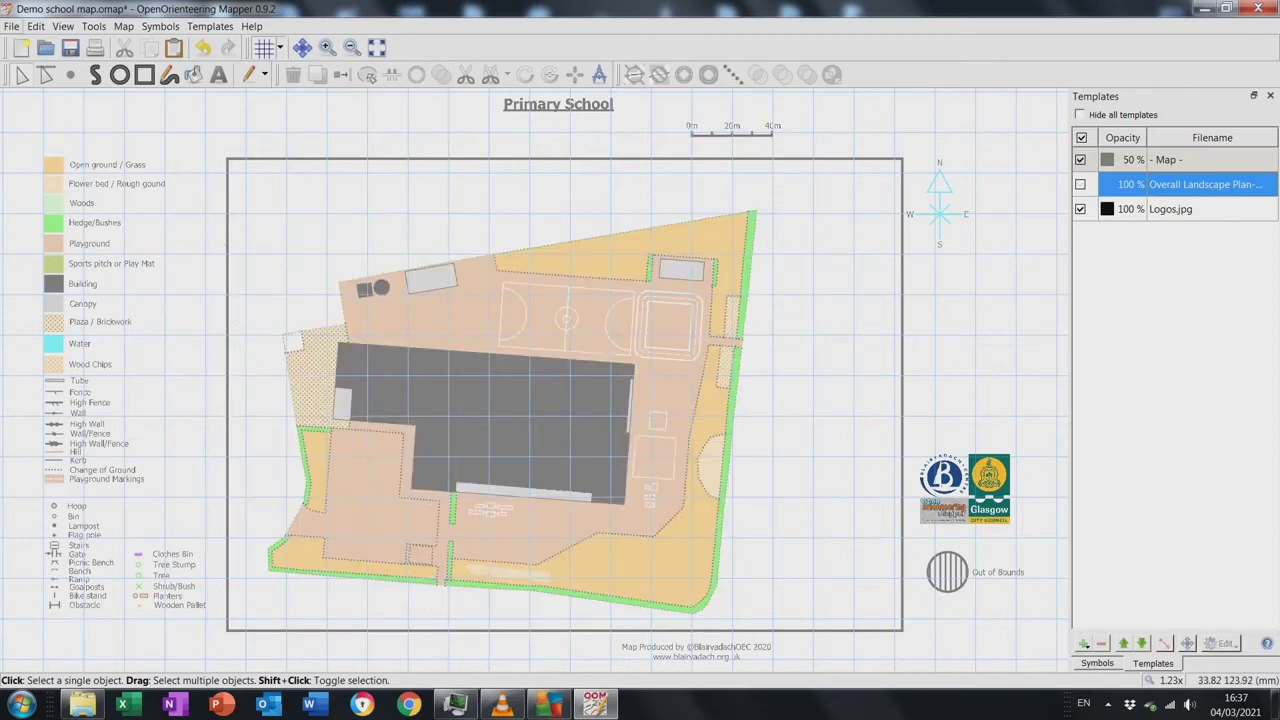
Examine the site boundary around the car park entrance with the landscape plan template shown
click(326, 47)
click(326, 47)
click(302, 47)
drag(450, 500, 680, 140)
drag(450, 450, 600, 340)
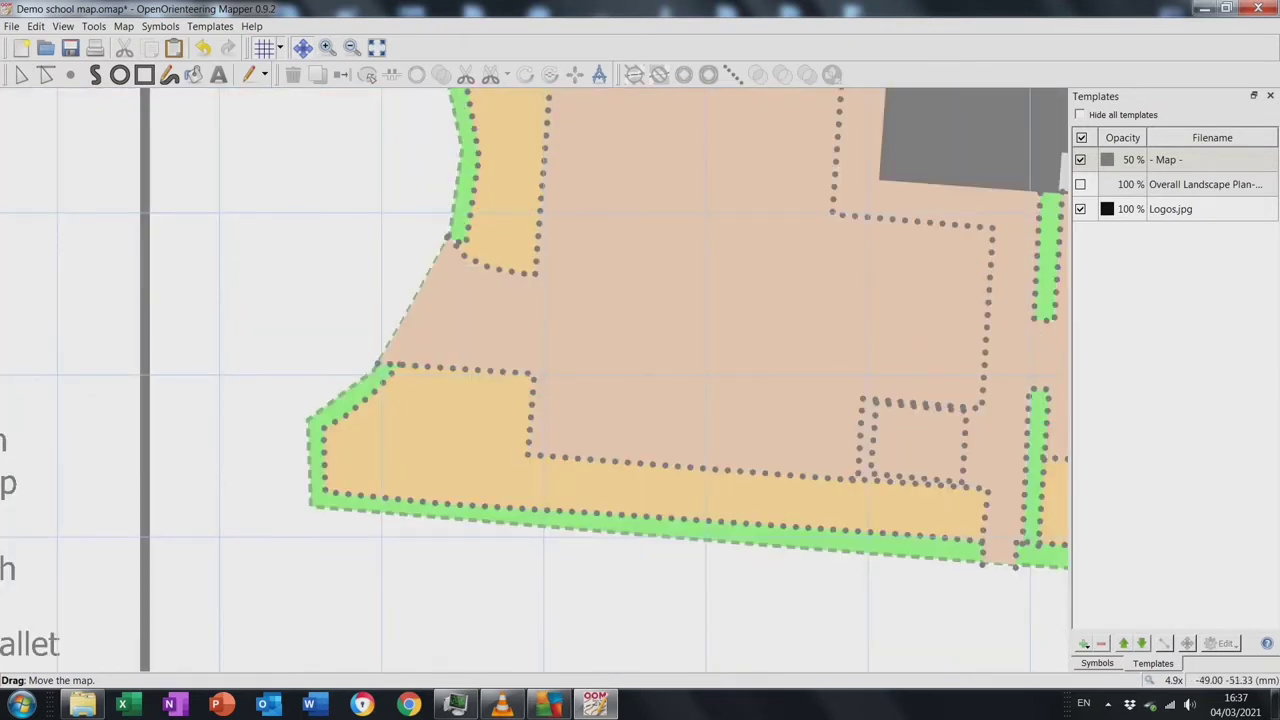
click(1080, 184)
key(e)
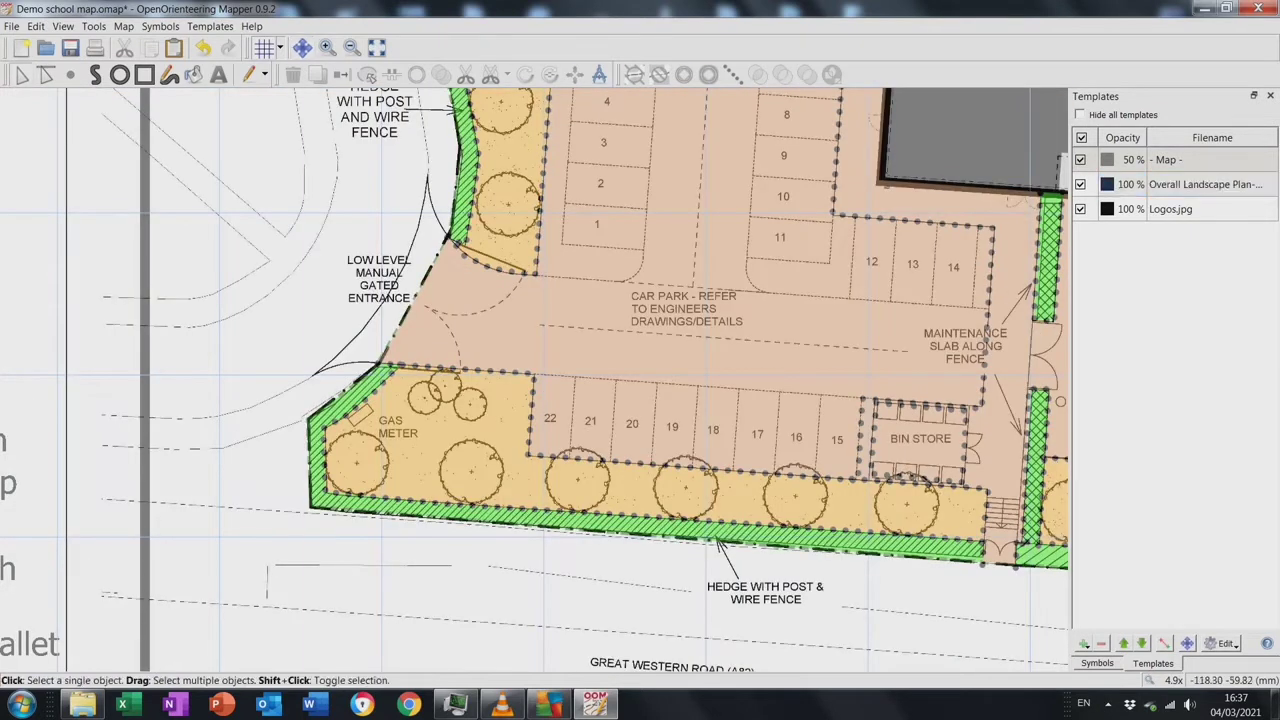
Hide the landscape plan template and apply a fence symbol to the site boundary line
click(316, 460)
click(1080, 184)
click(1080, 184)
click(1080, 184)
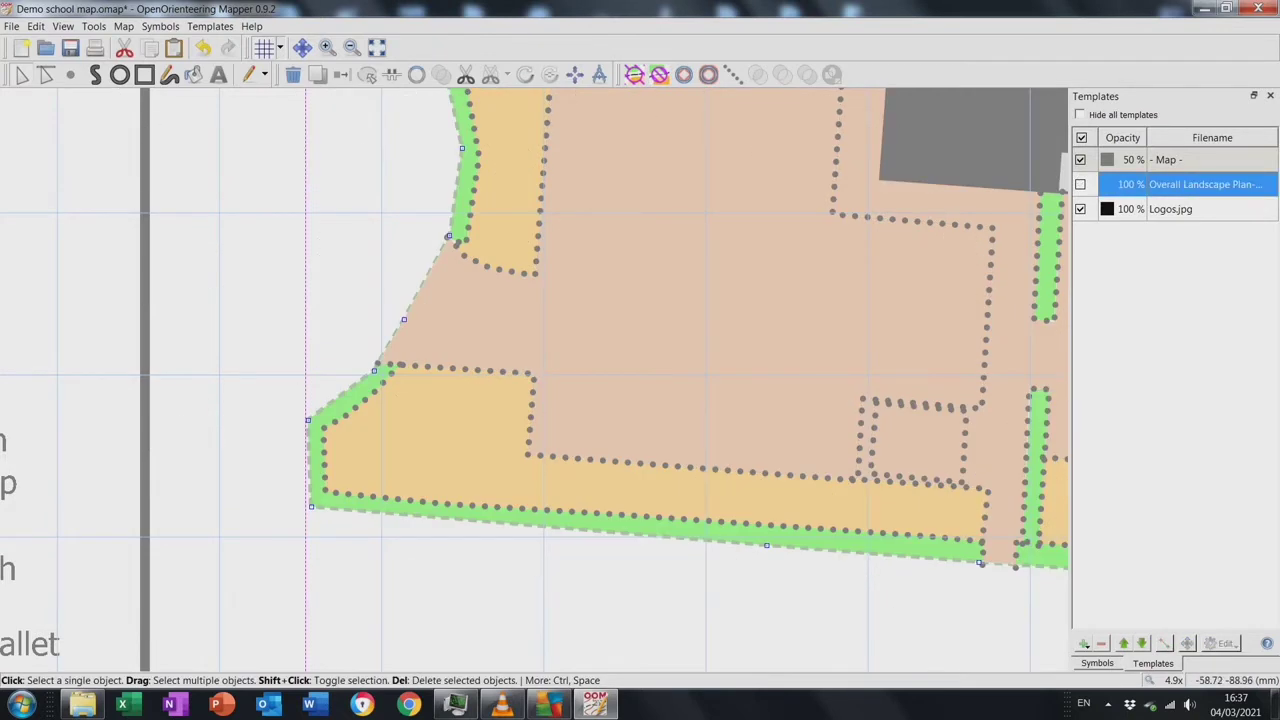
click(1097, 663)
right_click(1185, 270)
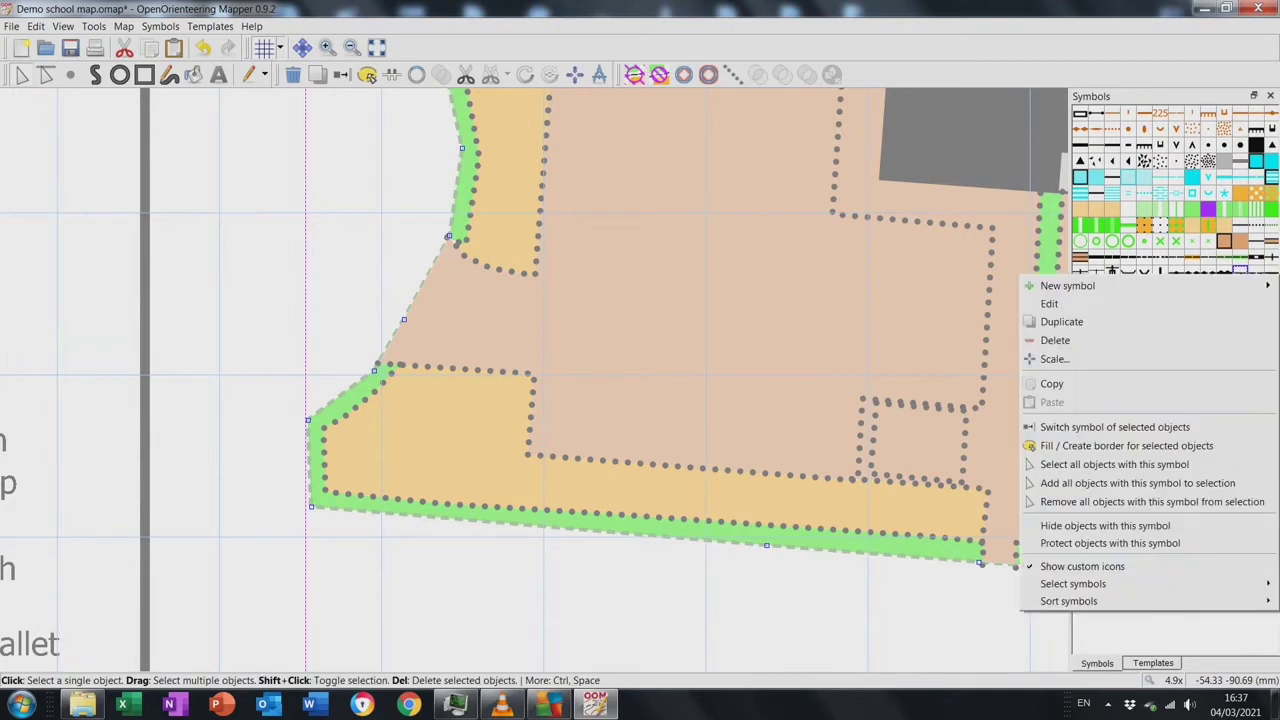
click(1100, 445)
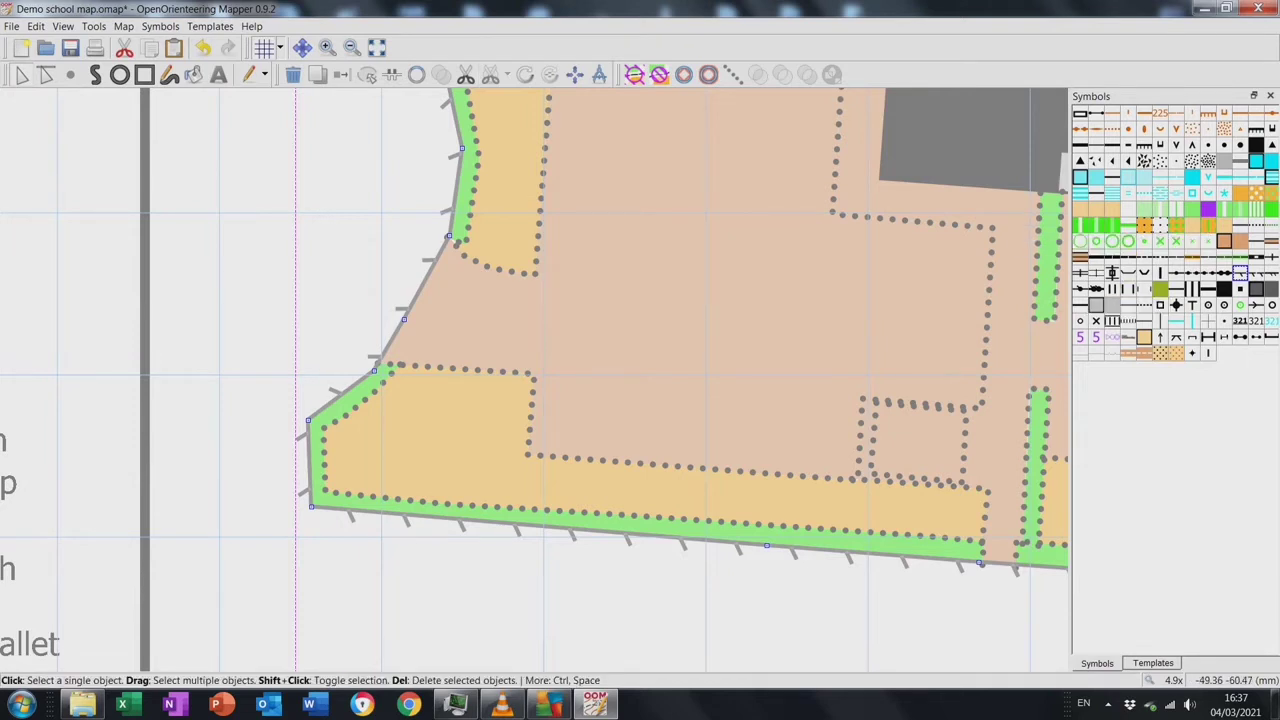
Show the landscape plan template and place two gate markers, rotated across the fence, at the low level manual gated entrance
click(1153, 663)
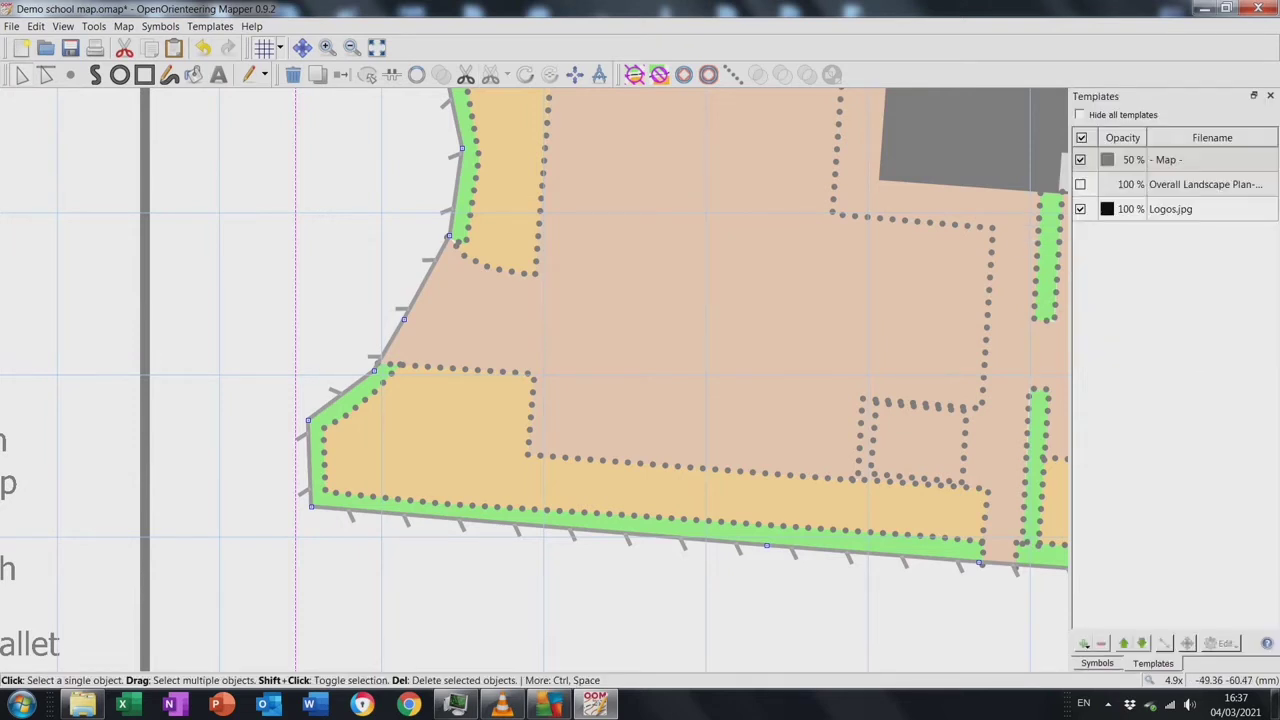
click(1080, 184)
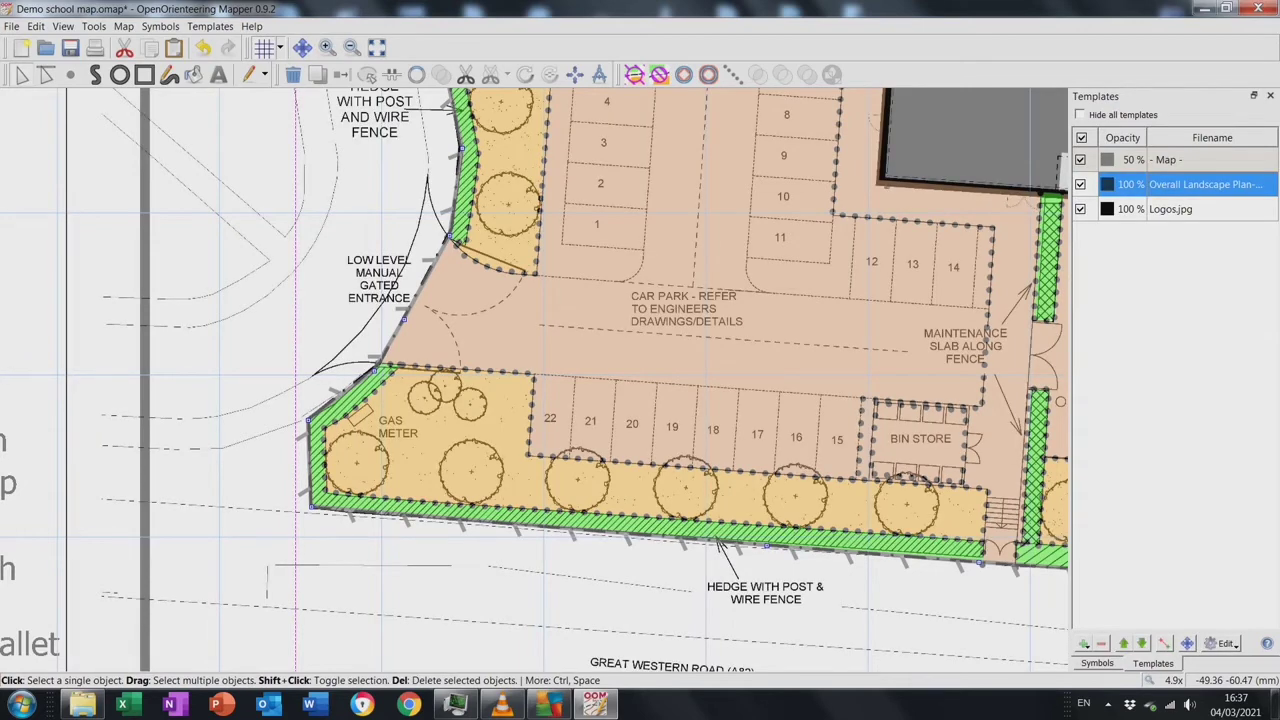
click(1097, 663)
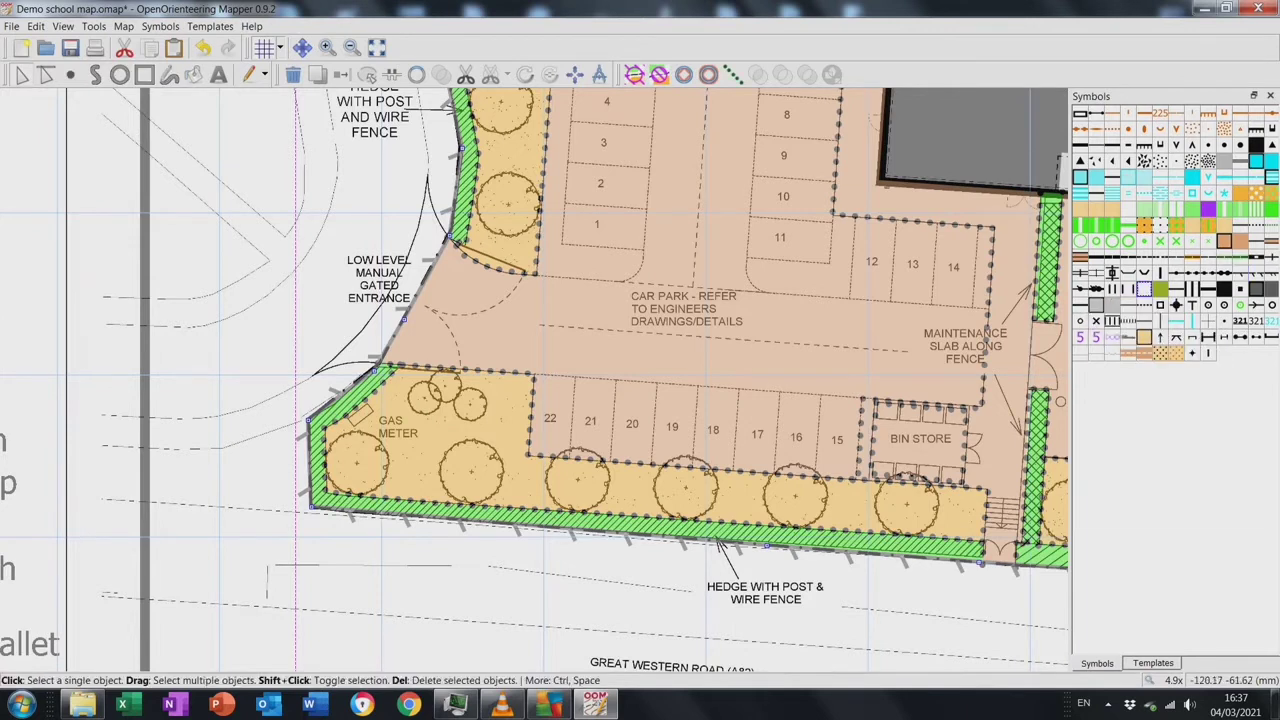
click(1112, 320)
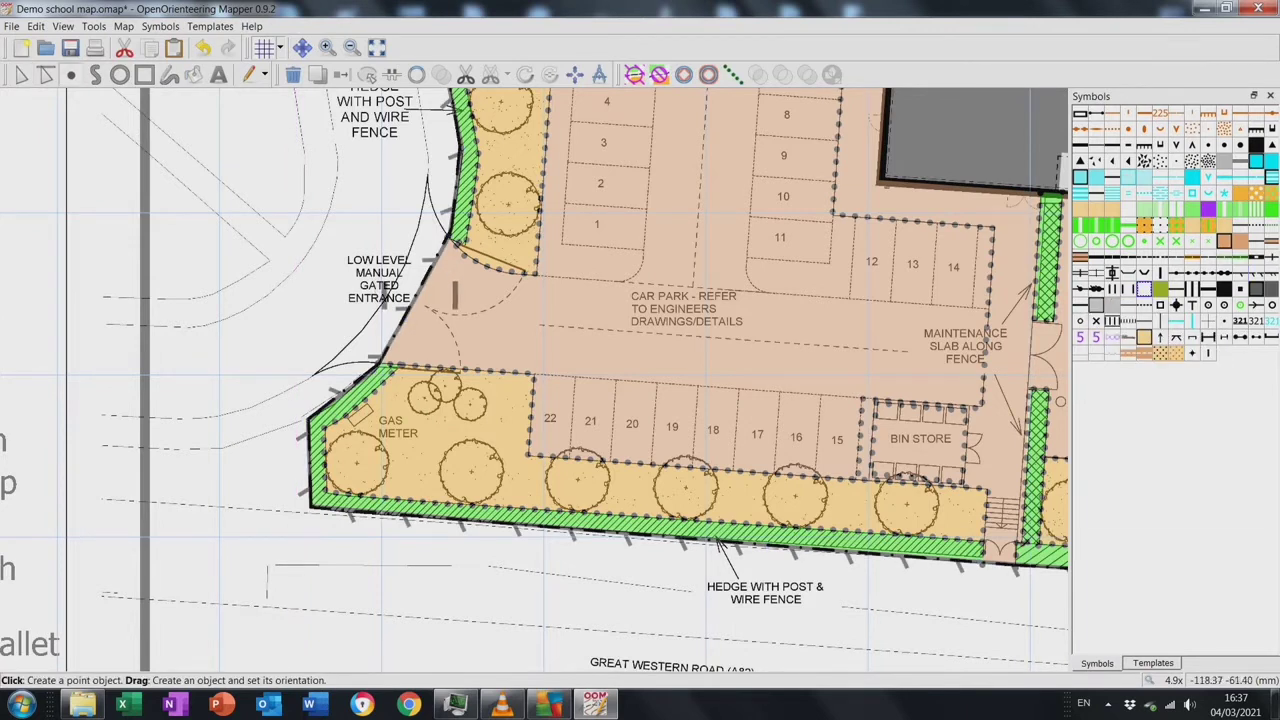
drag(449, 293, 650, 413)
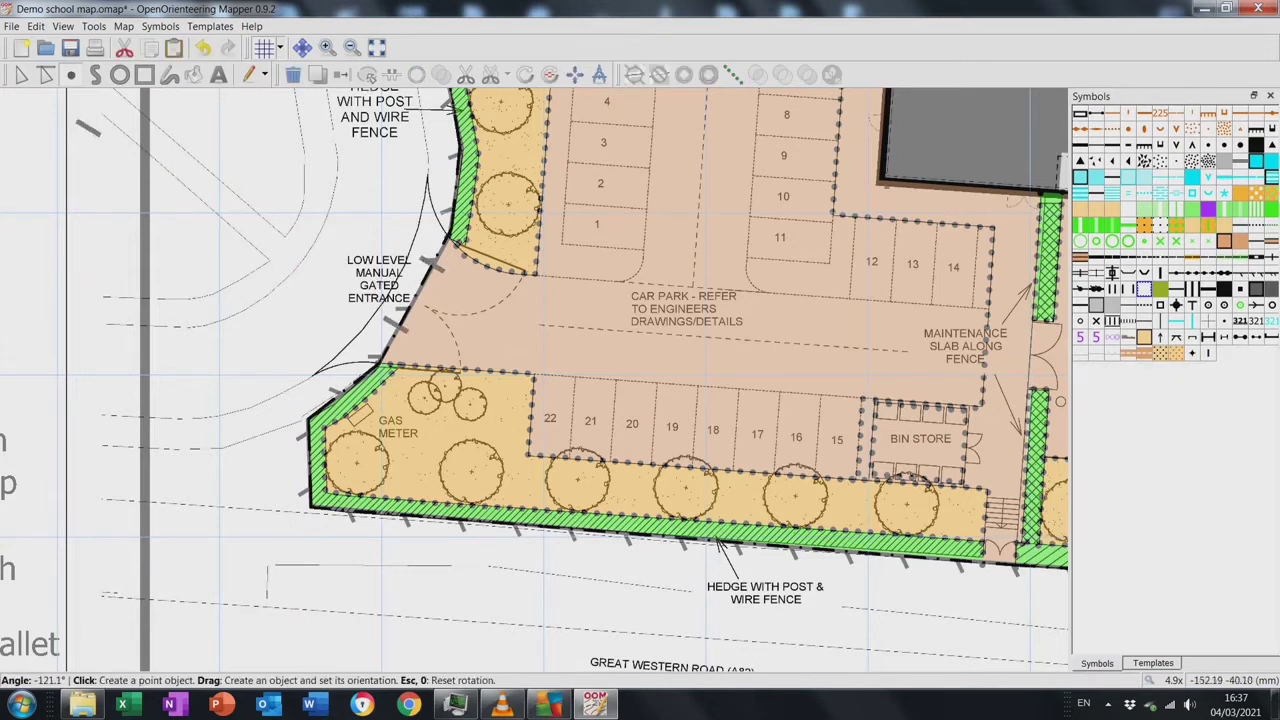
Split the boundary fence line at both gate markers of the low level manual gated entrance
click(21, 74)
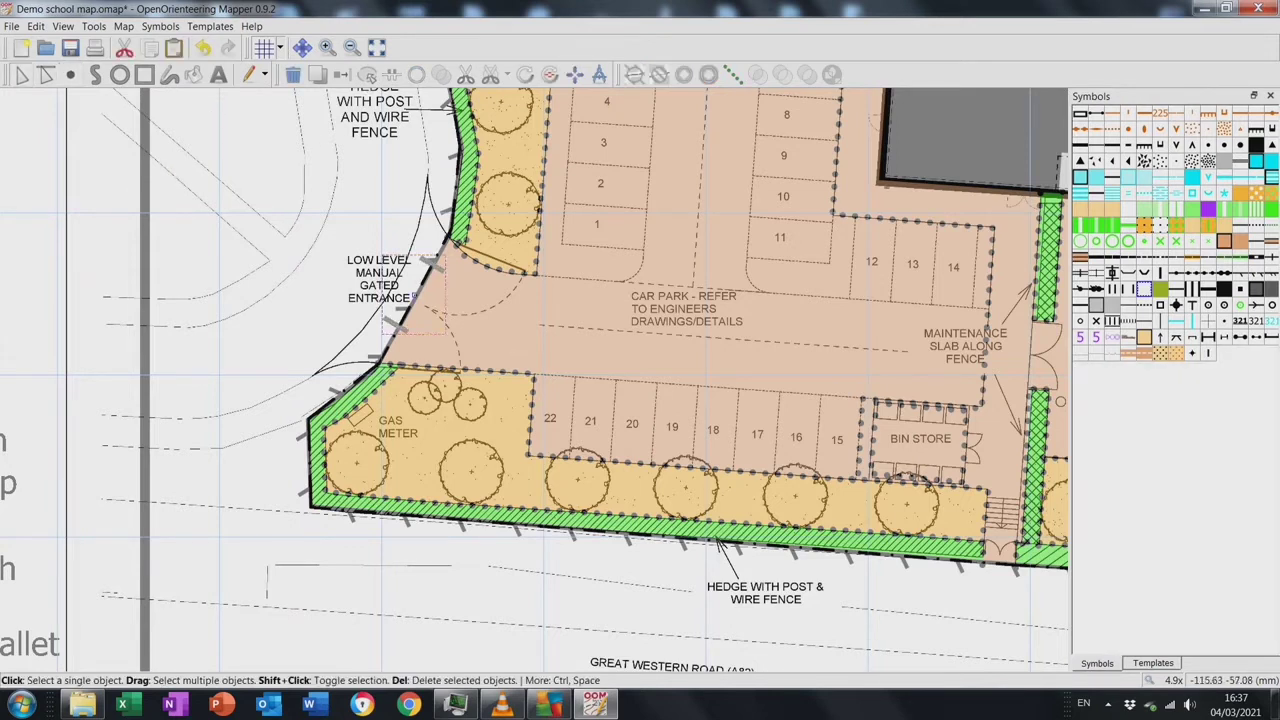
click(318, 450)
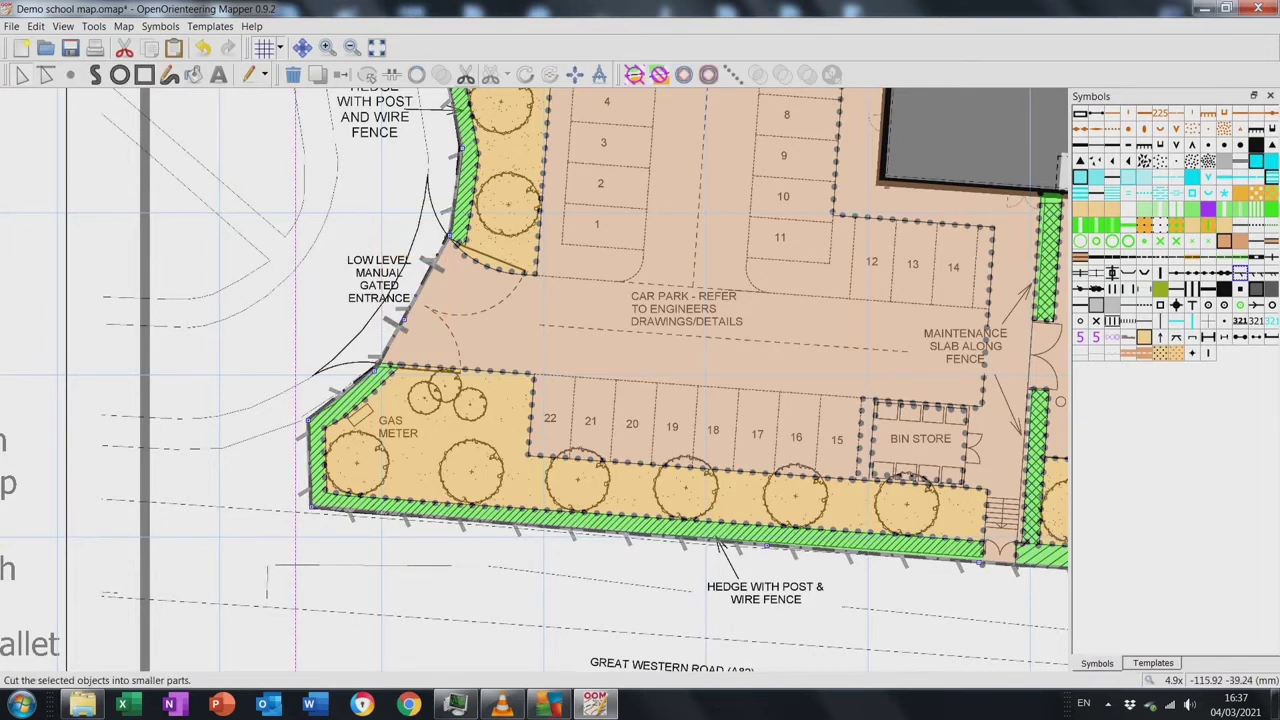
click(466, 74)
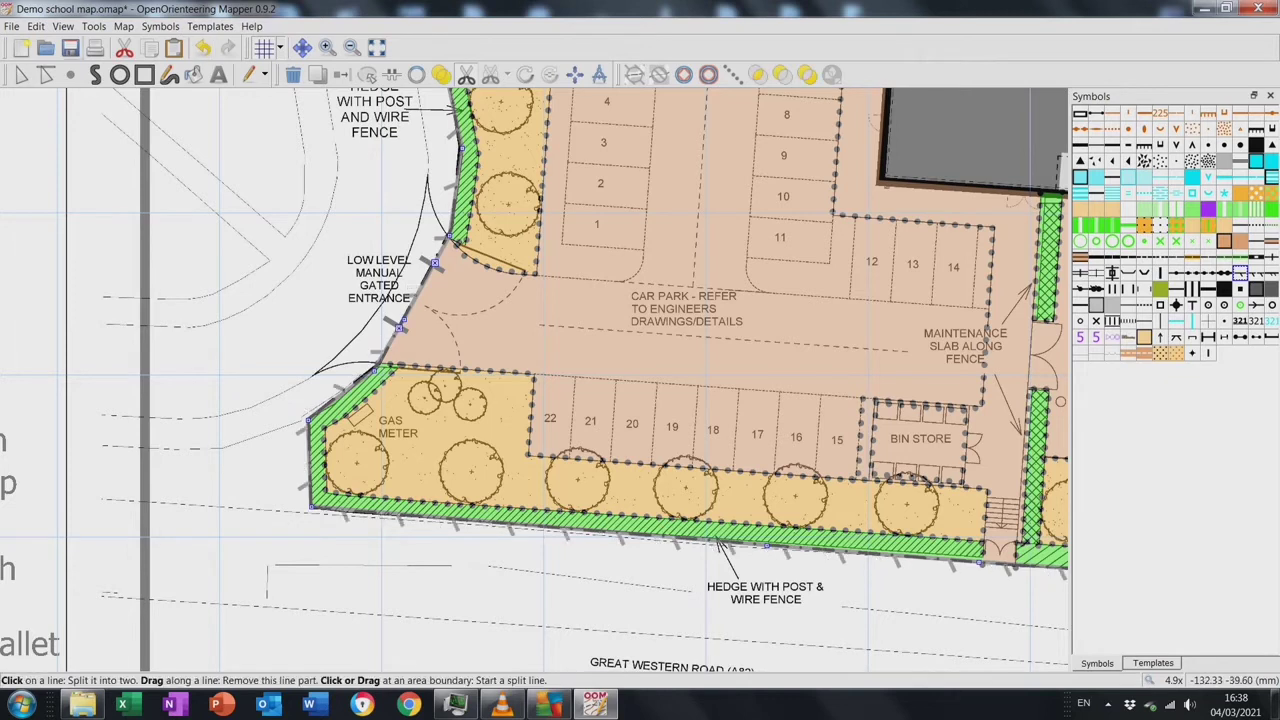
Deselect the boundary fence and compare the car park entrance gates with the landscape plan template hidden and shown
click(20, 74)
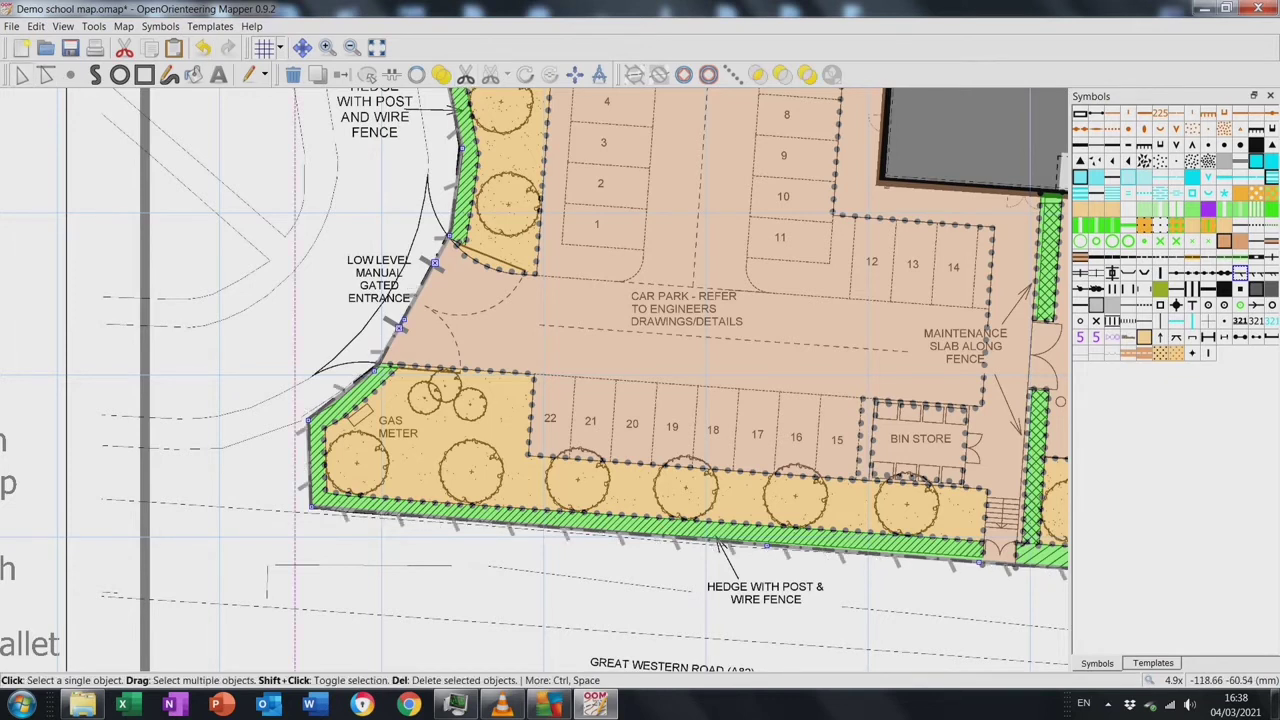
key(Escape)
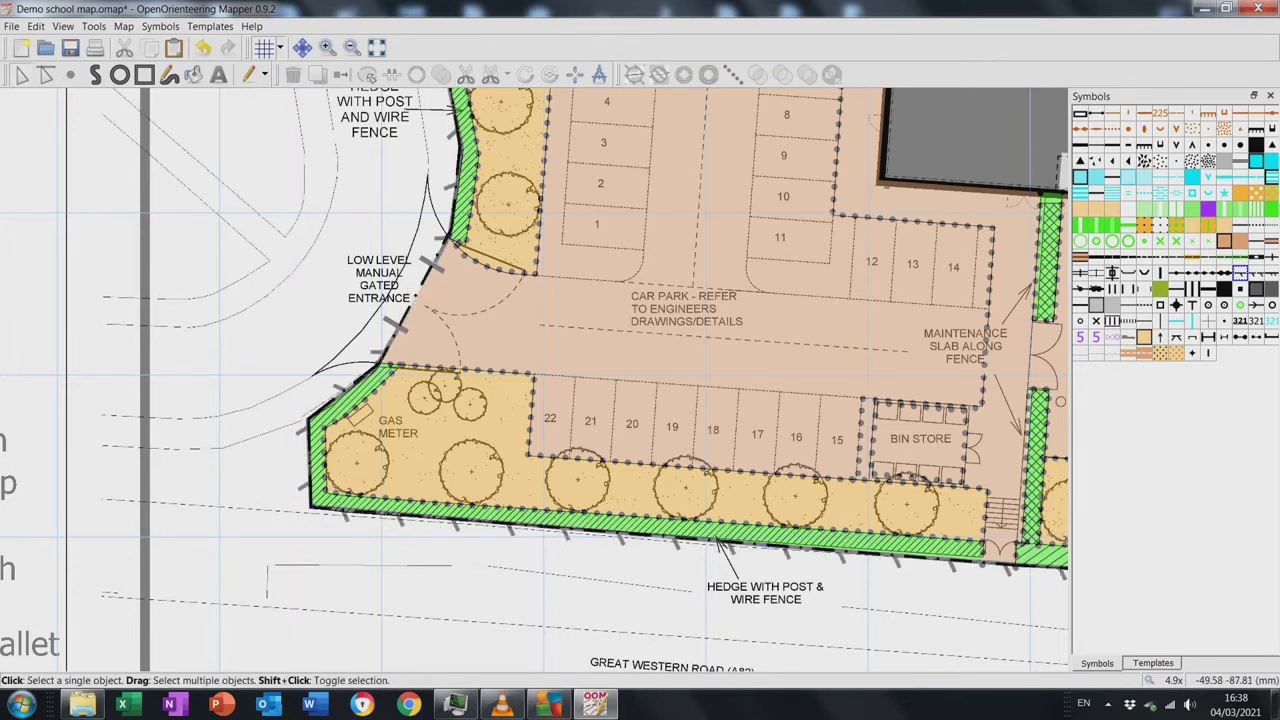
click(1153, 663)
click(1080, 184)
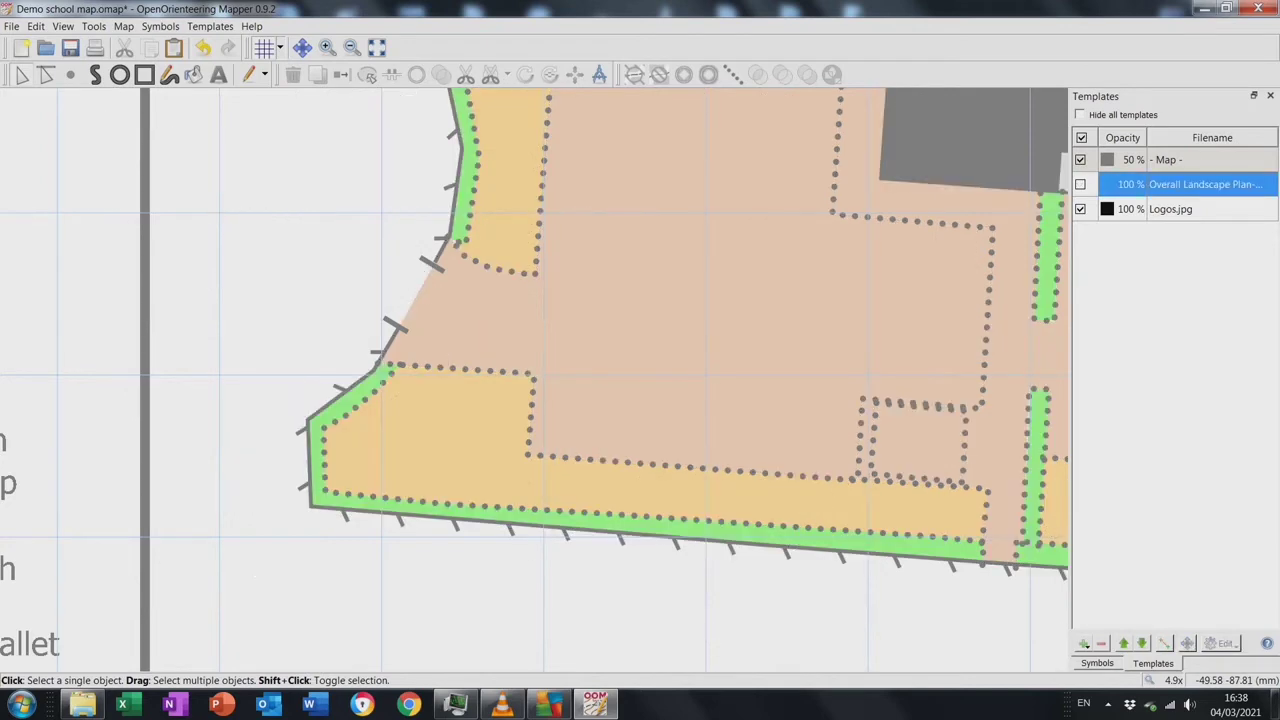
click(1080, 184)
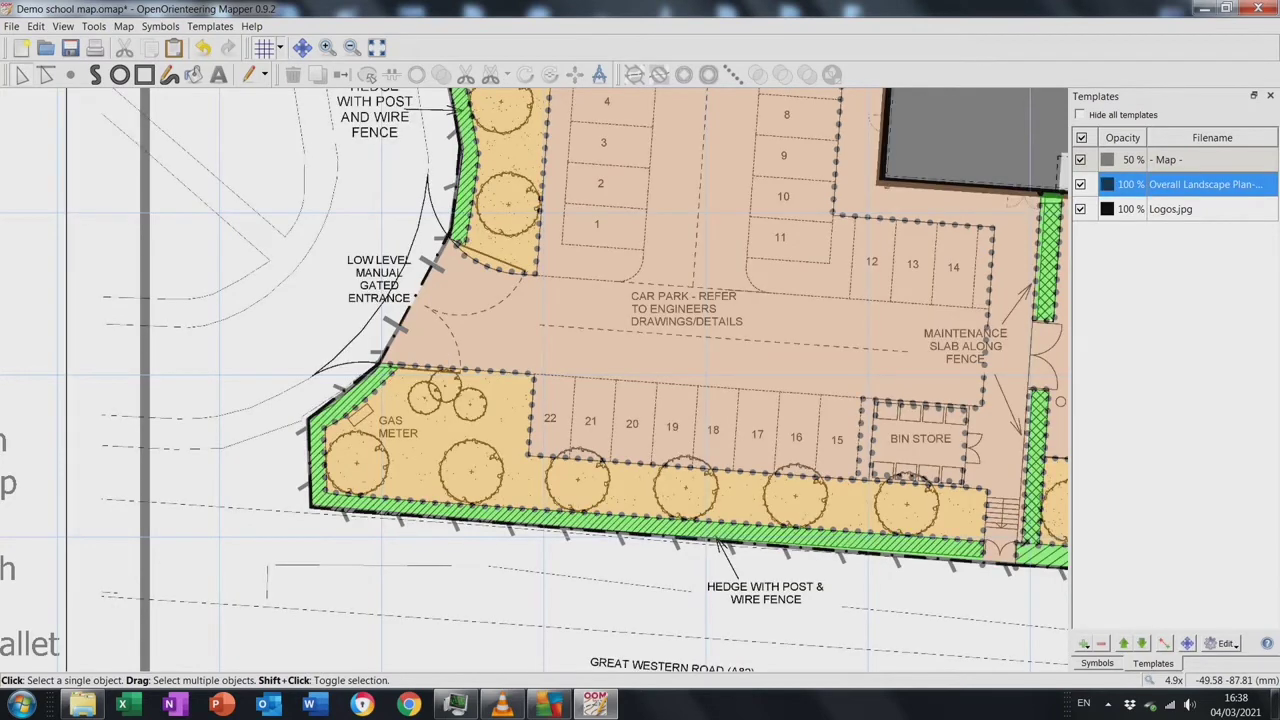
click(1080, 184)
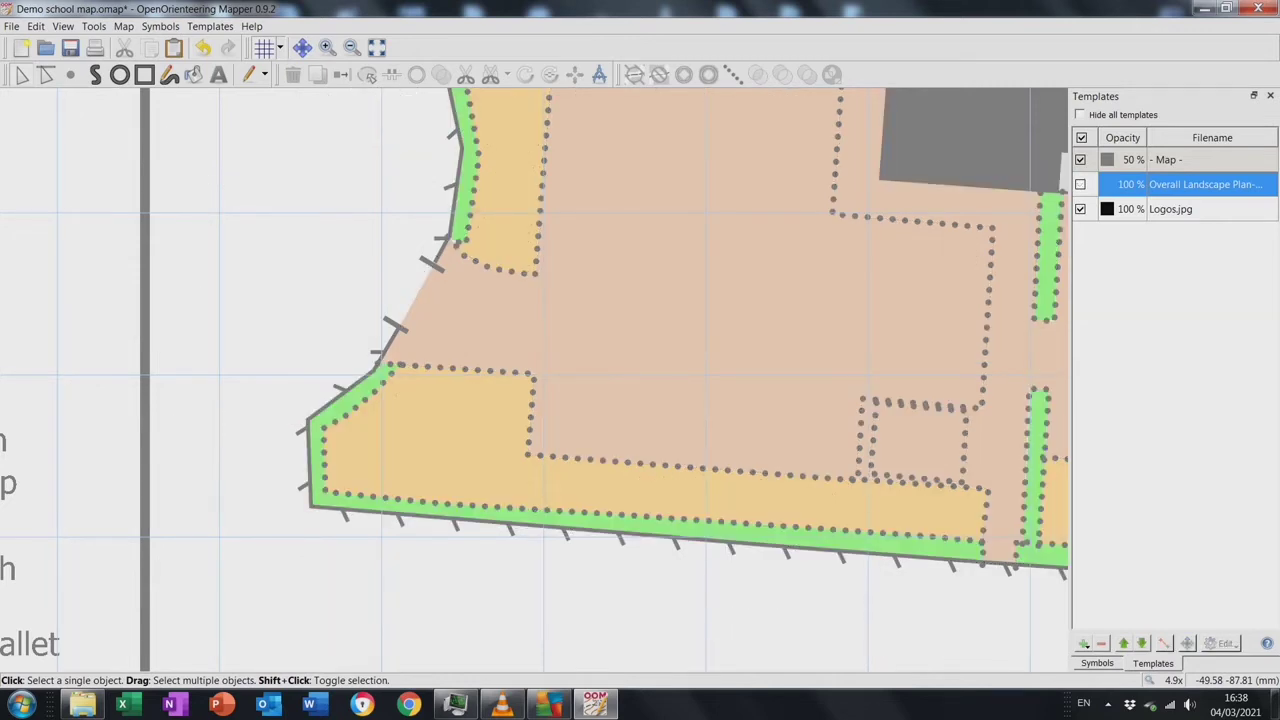
click(1080, 184)
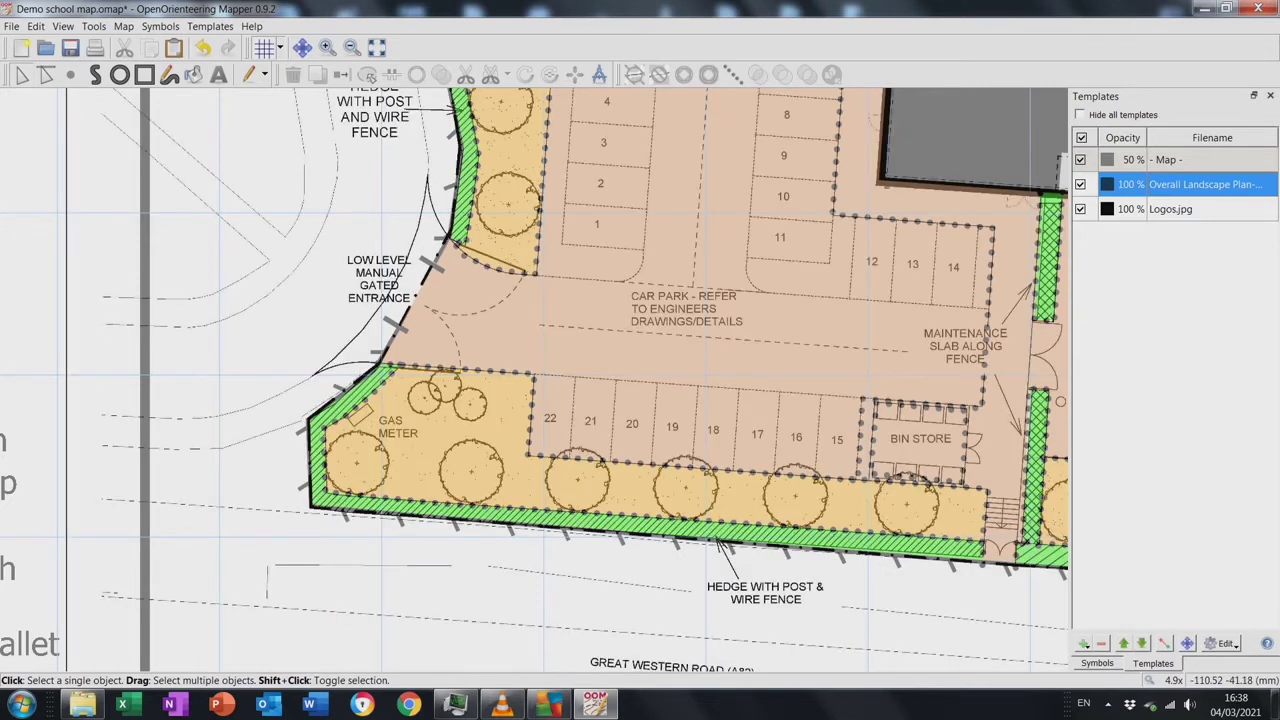
Apply the 515 Impassable wall symbol to the bin store outline
click(920, 440)
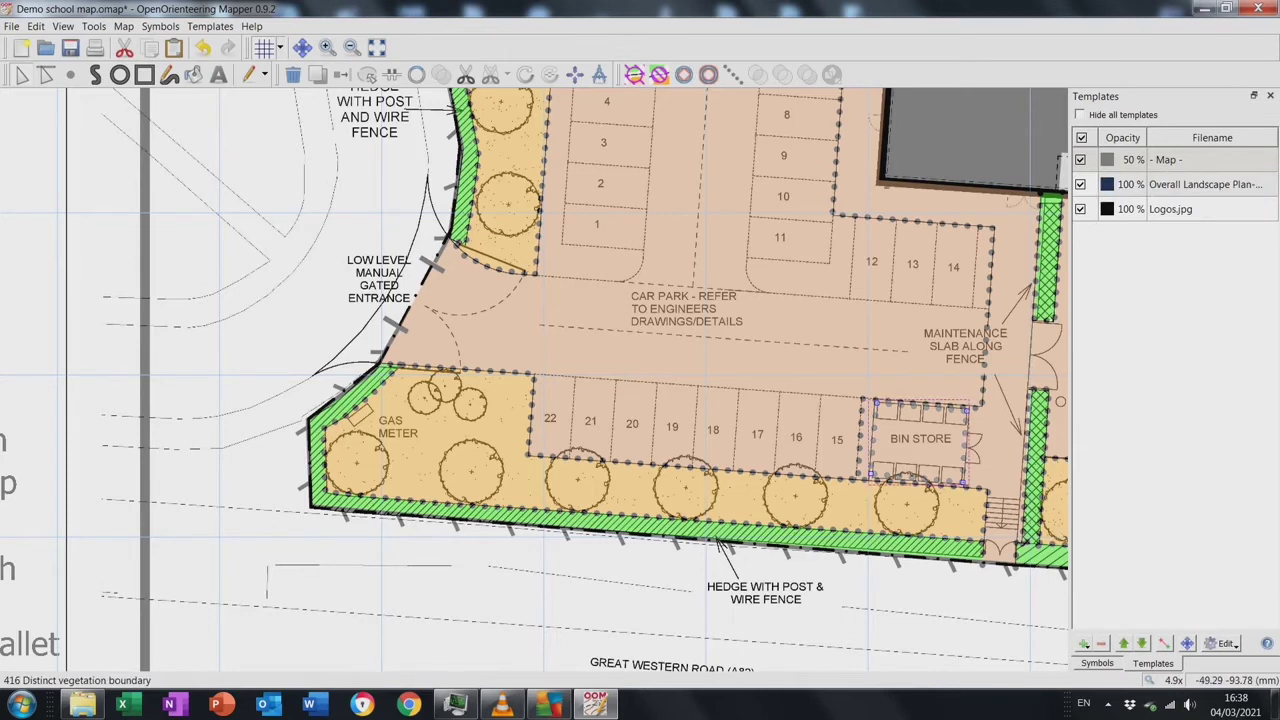
click(1097, 663)
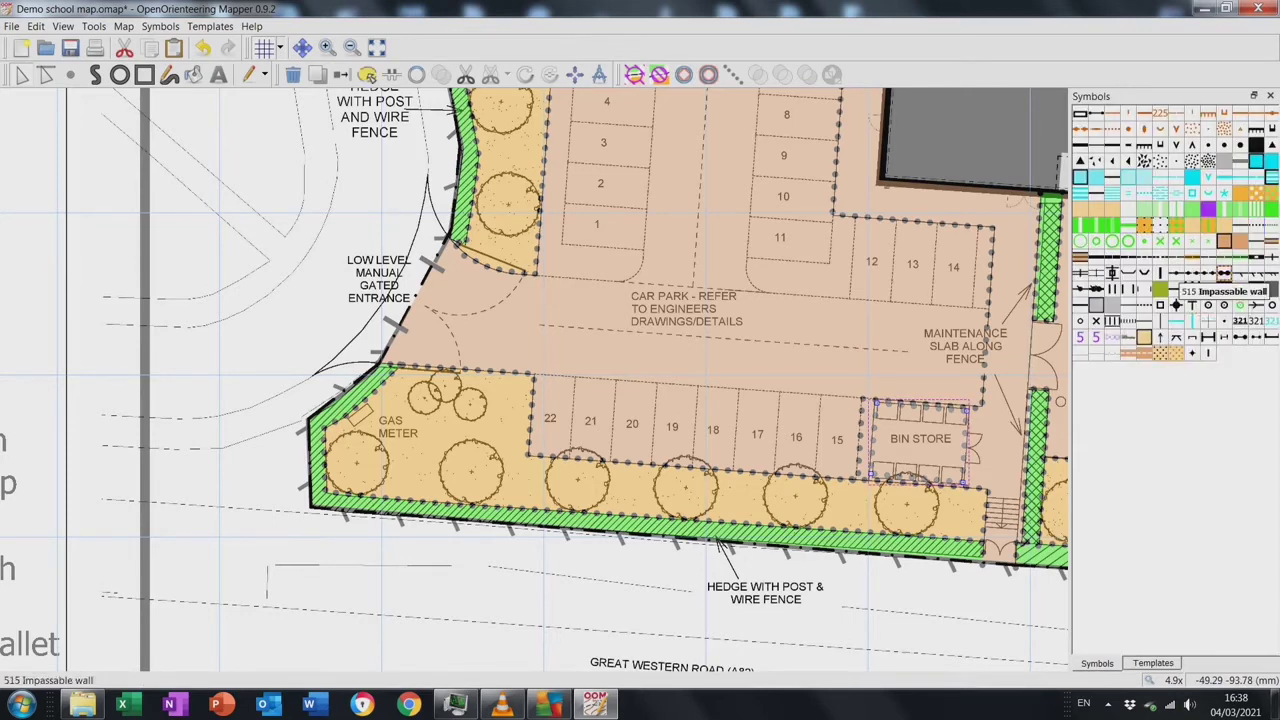
right_click(1225, 276)
click(1115, 429)
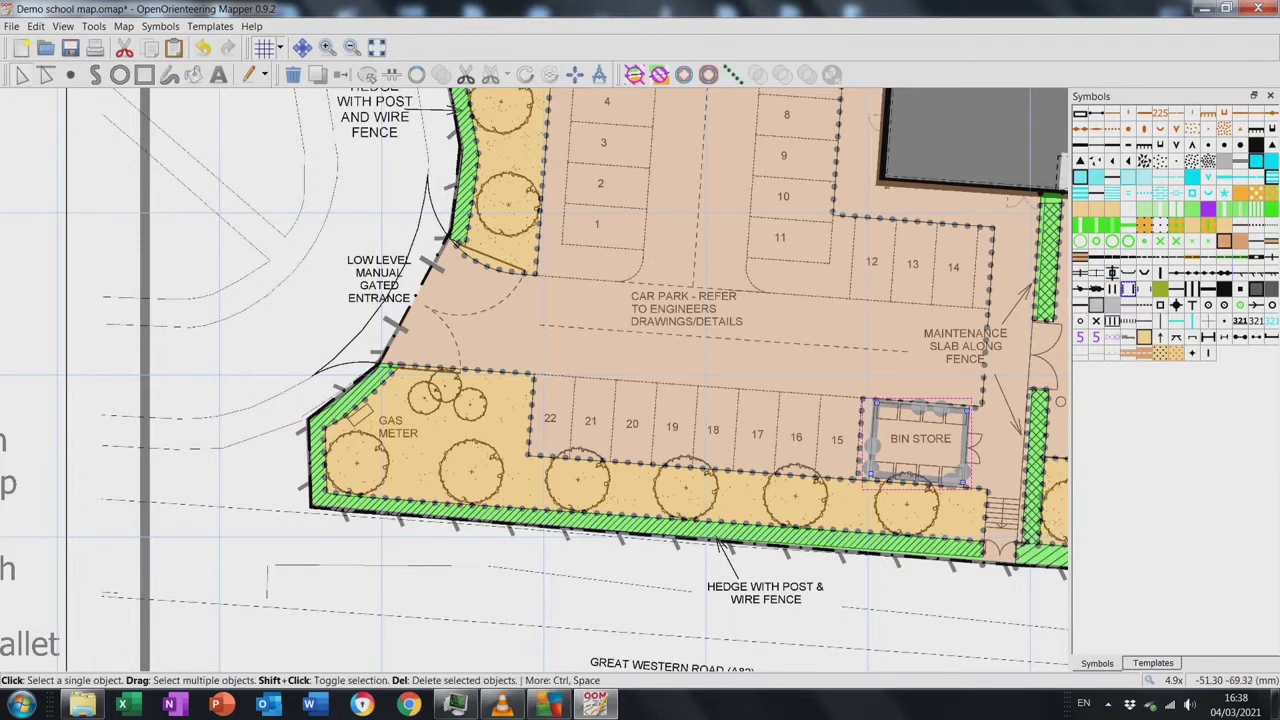
Place a gate marker at the bin store doors, rotated across the wall, and adjust its position
key(s)
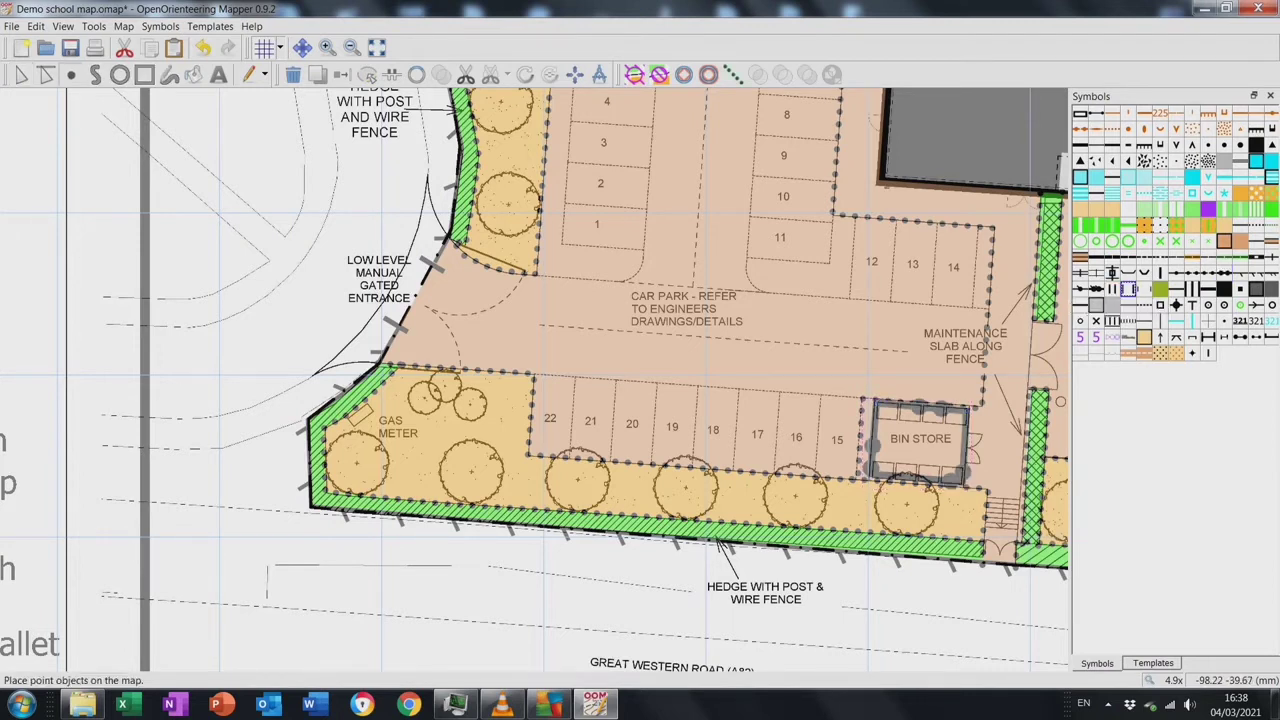
drag(945, 445, 946, 462)
key(e)
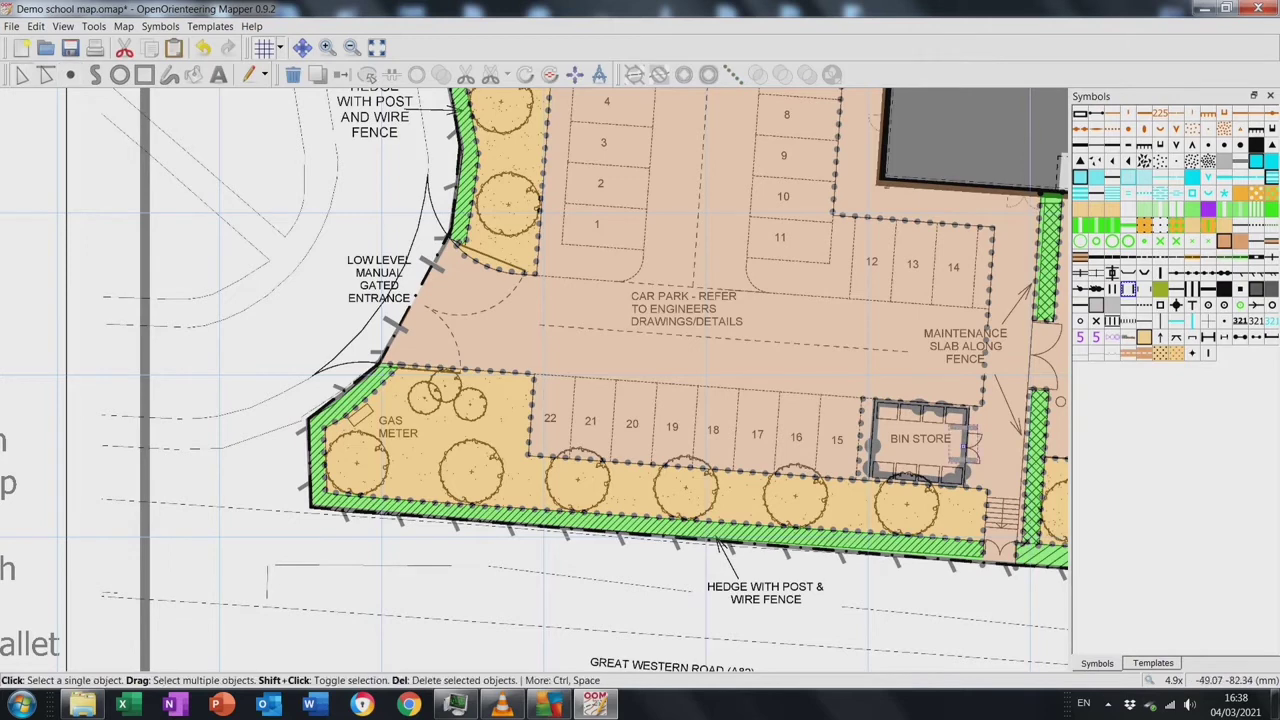
drag(970, 445, 970, 447)
Remove the bin store wall section between the gate bars and place a gate marker at the double gates in the adjacent fence
click(326, 47)
click(326, 47)
click(326, 47)
click(302, 47)
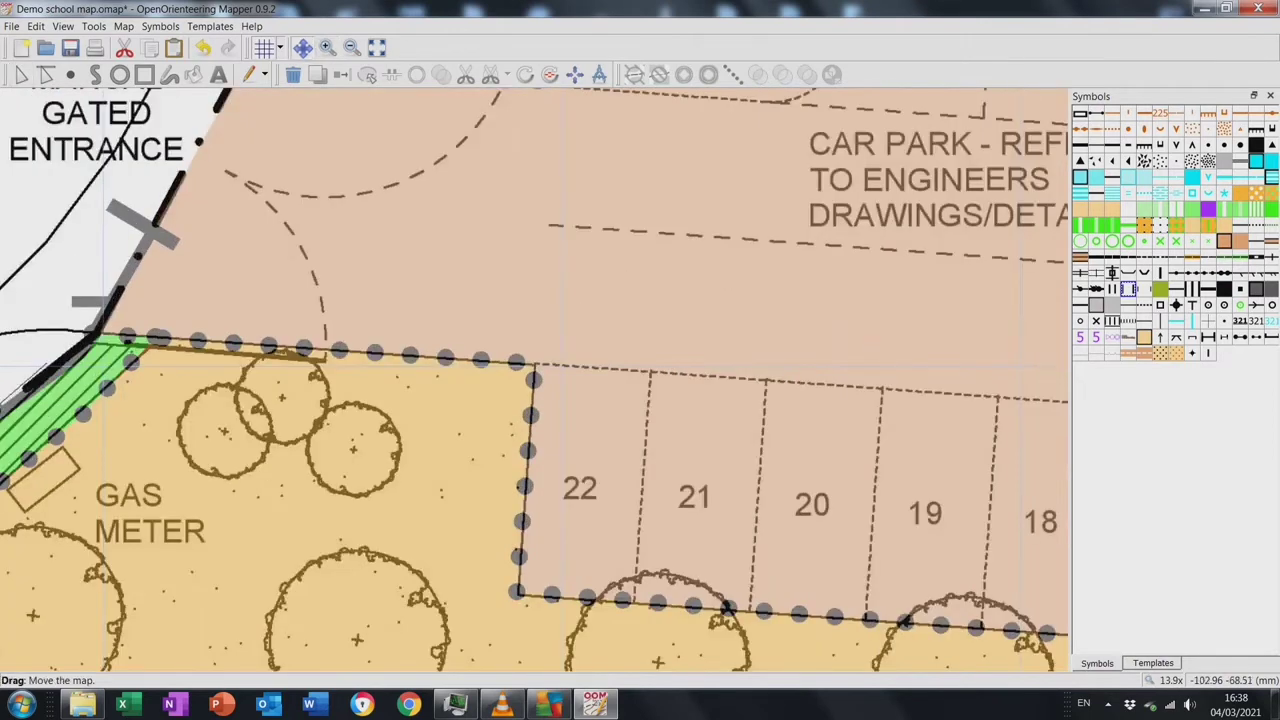
drag(1060, 500, 59, 364)
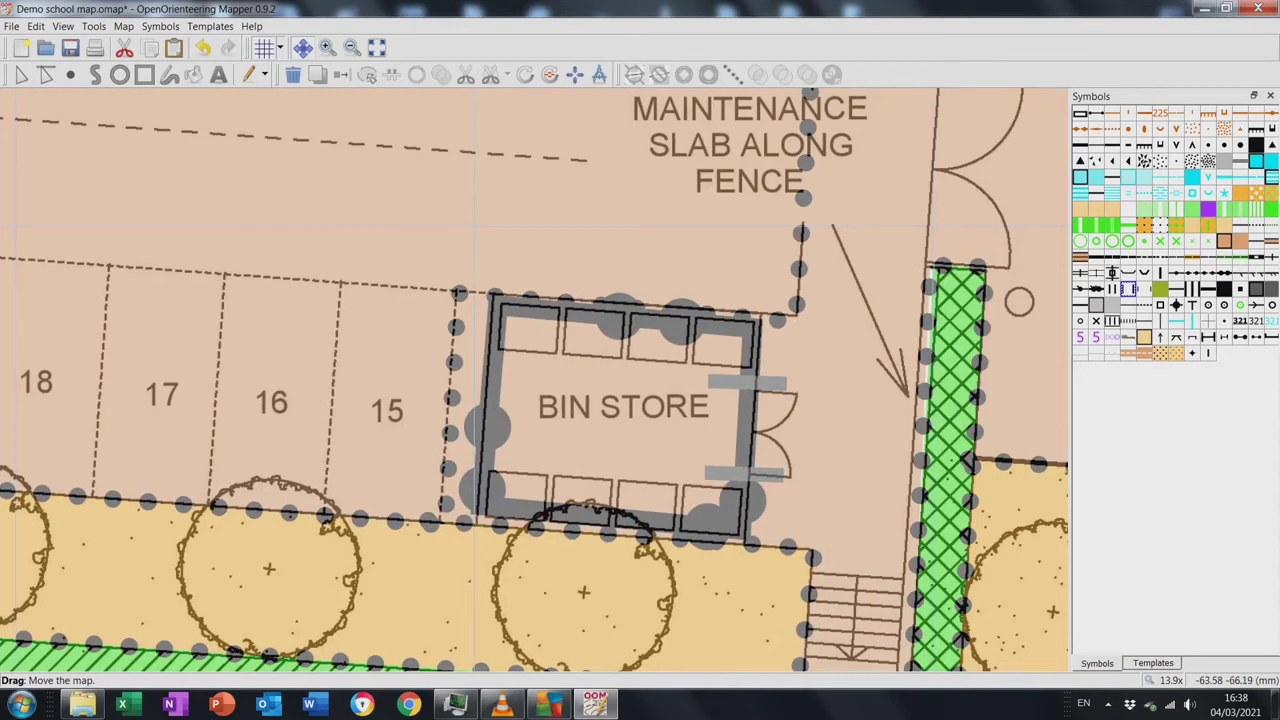
key(e)
click(745, 435)
click(745, 435)
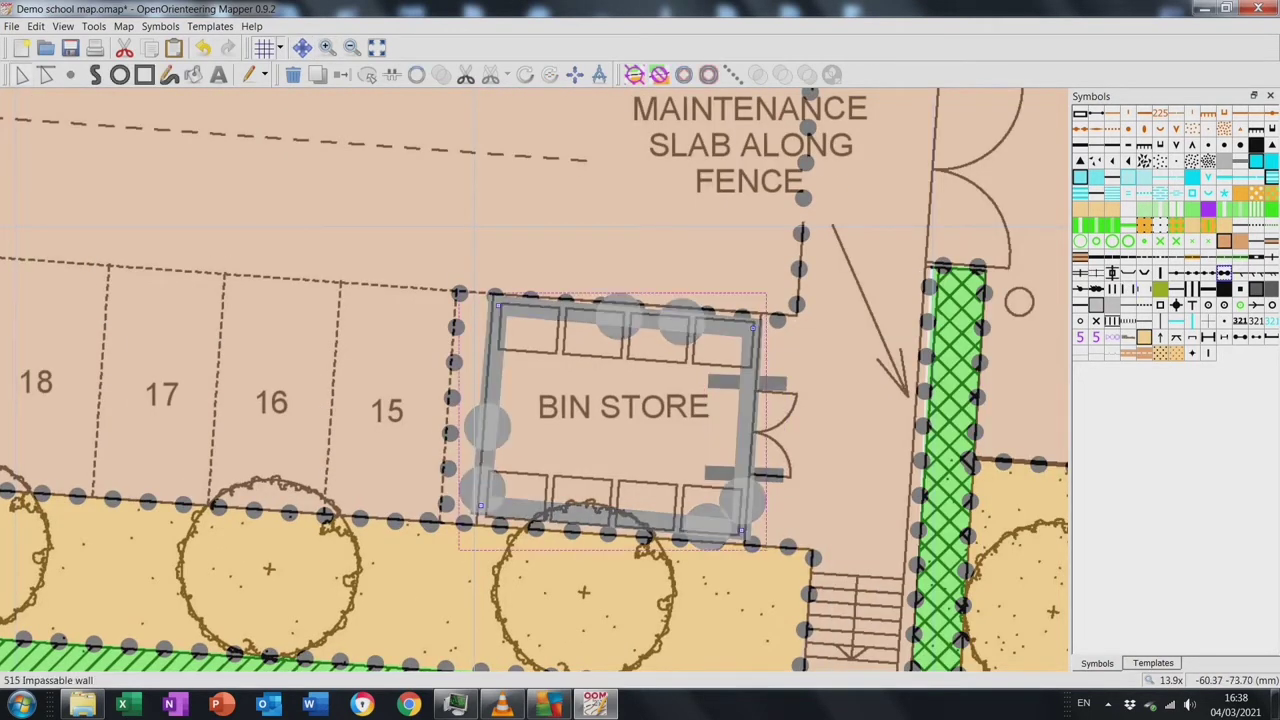
key(Escape)
scroll(535, 380, down, 1)
key(s)
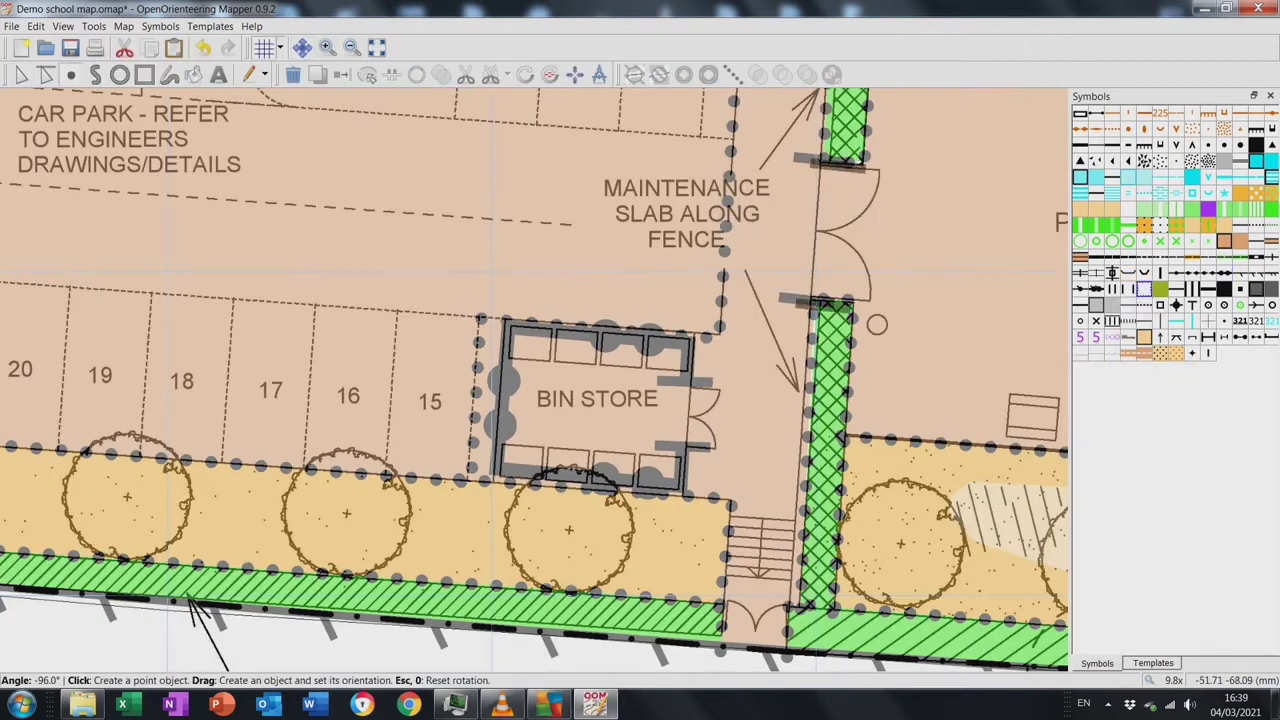
Try drawing a stairway symbol with side lines along the steps beside the bin store
click(1112, 320)
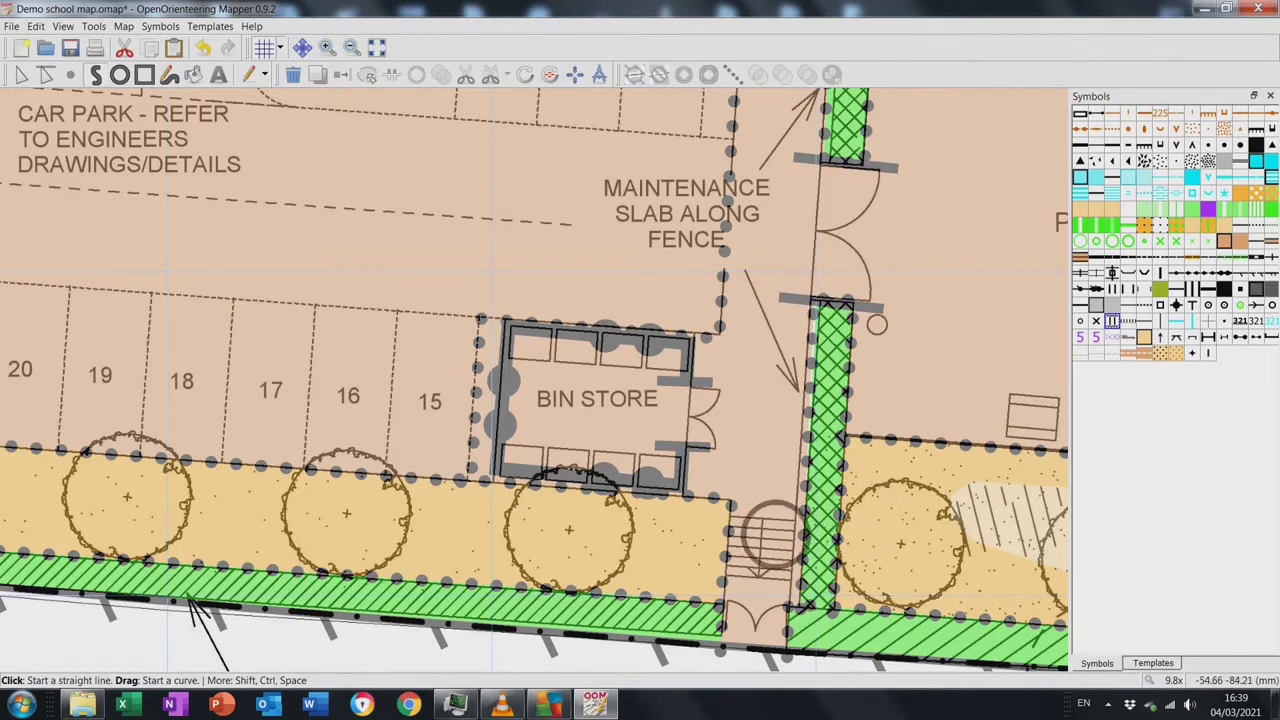
click(760, 518)
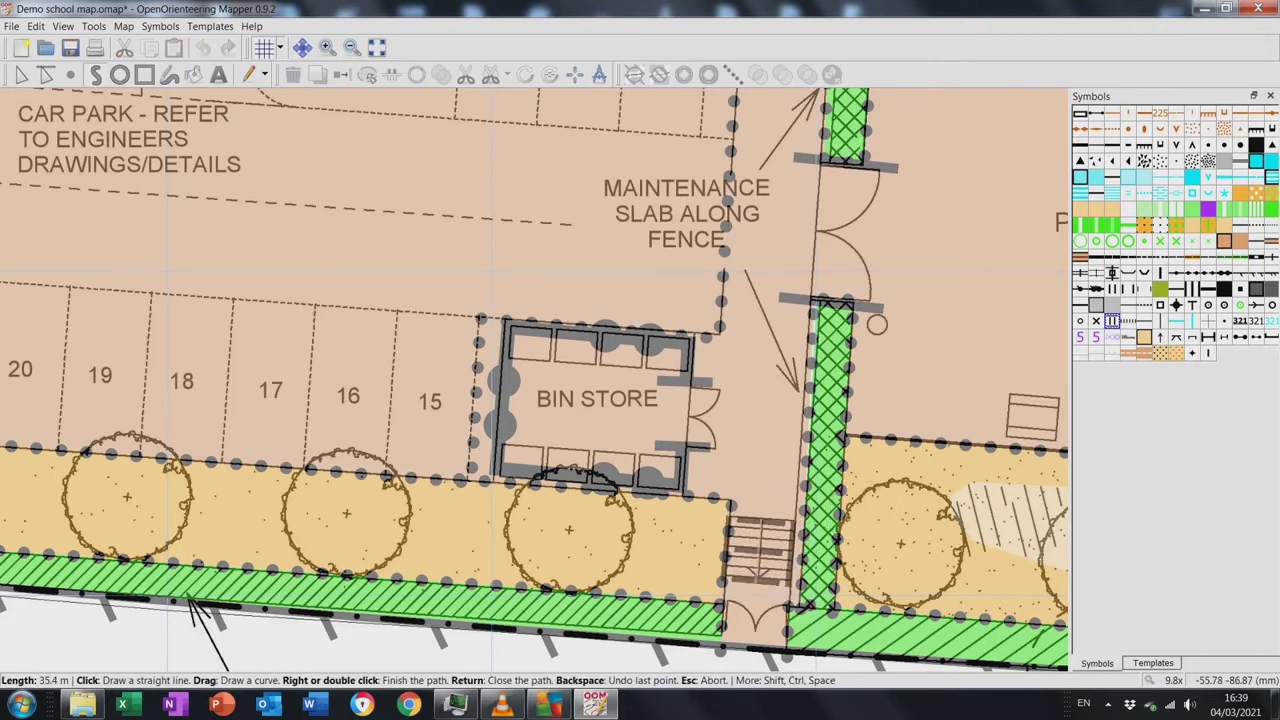
right_click(760, 582)
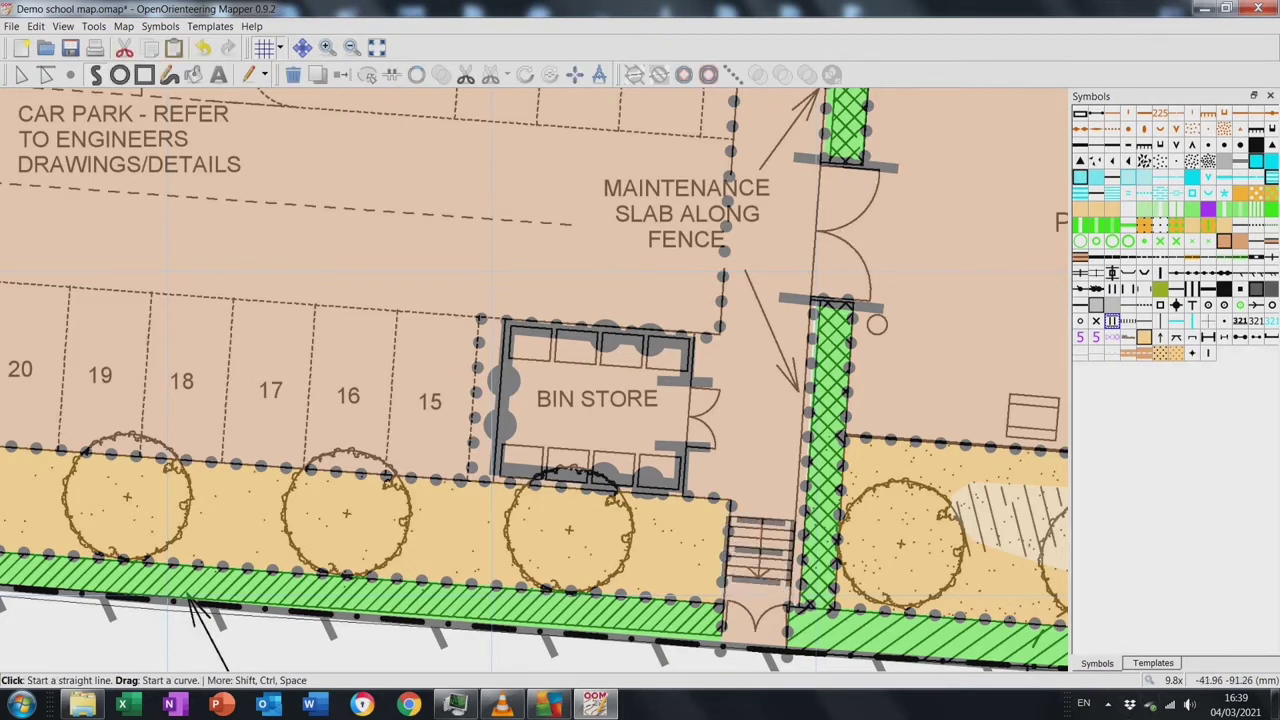
Check the stairway with the landscape plan template hidden, undo it, and show the template again
click(1153, 663)
click(1080, 184)
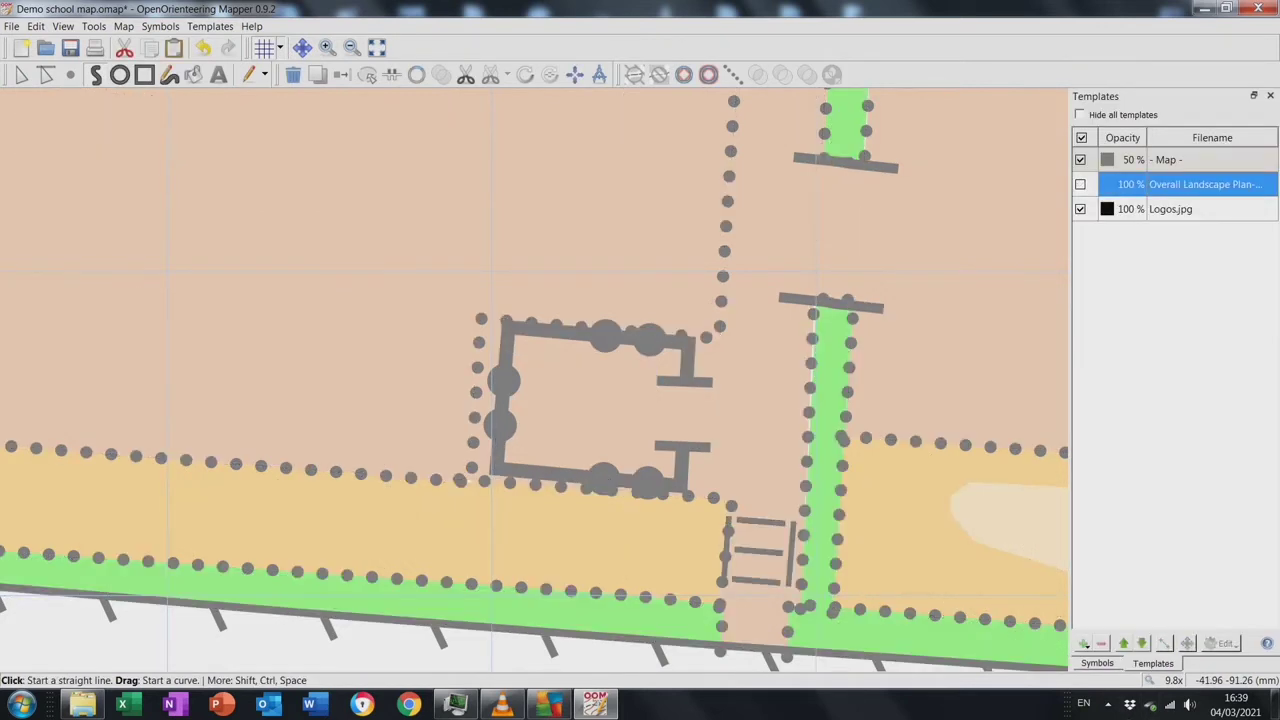
click(1080, 184)
click(1080, 184)
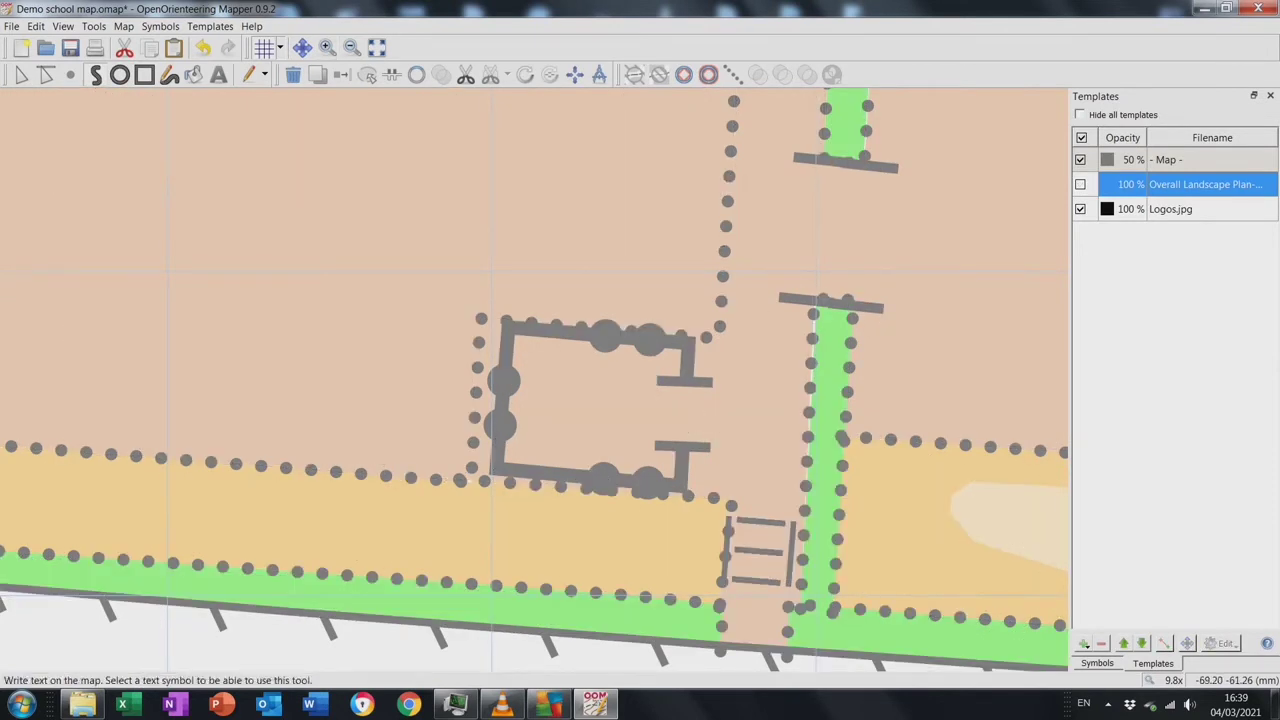
key(ctrl+z)
click(1080, 184)
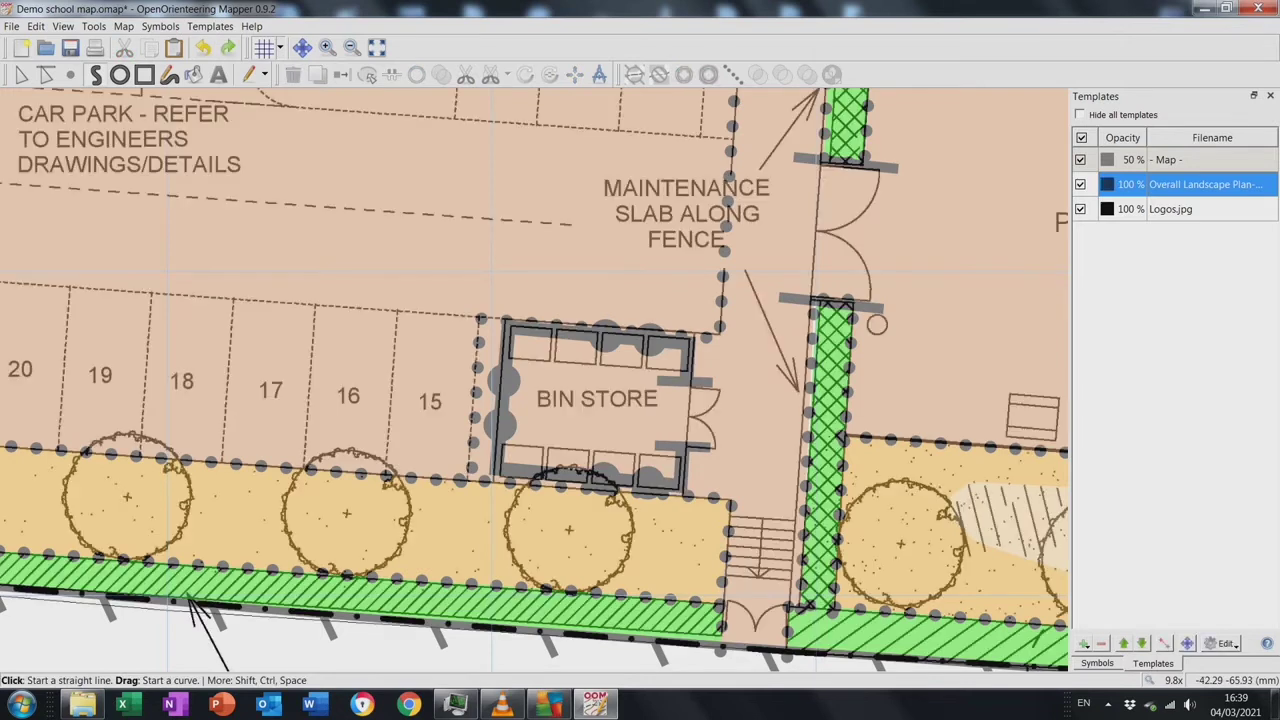
Redraw the steps beside the bin store without side lines and add a fence line down their centre
click(1097, 663)
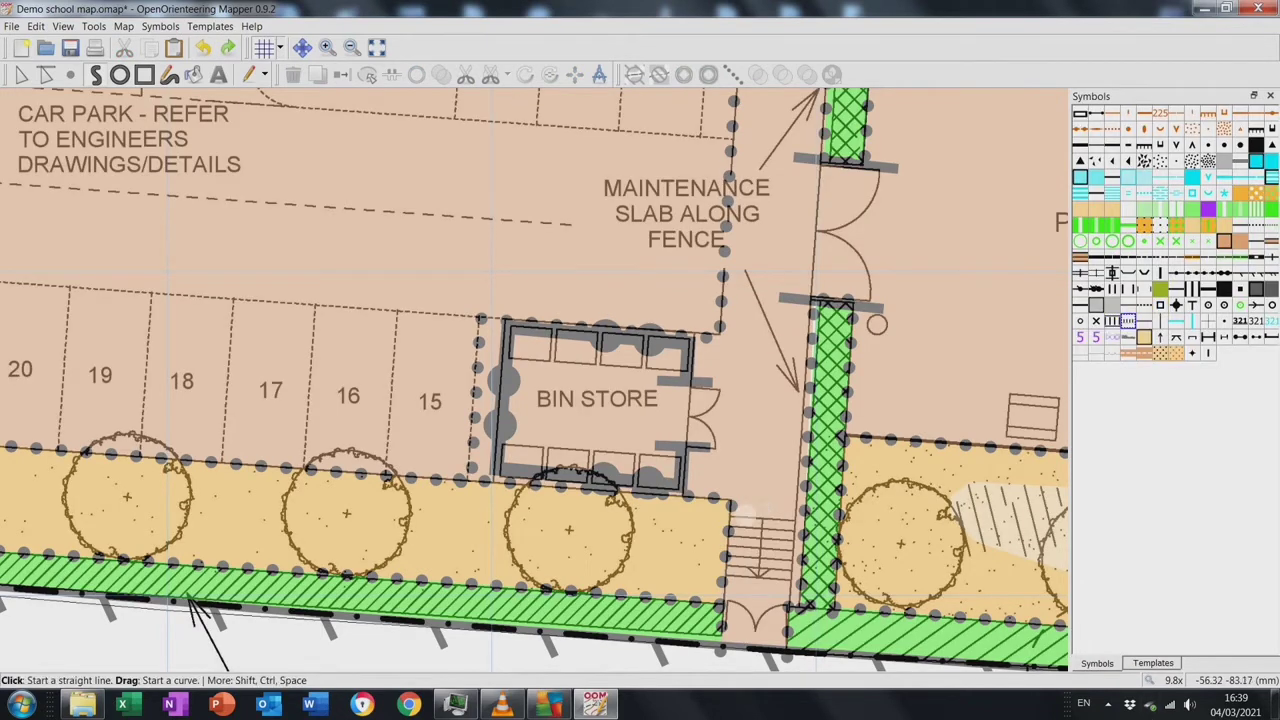
click(745, 515)
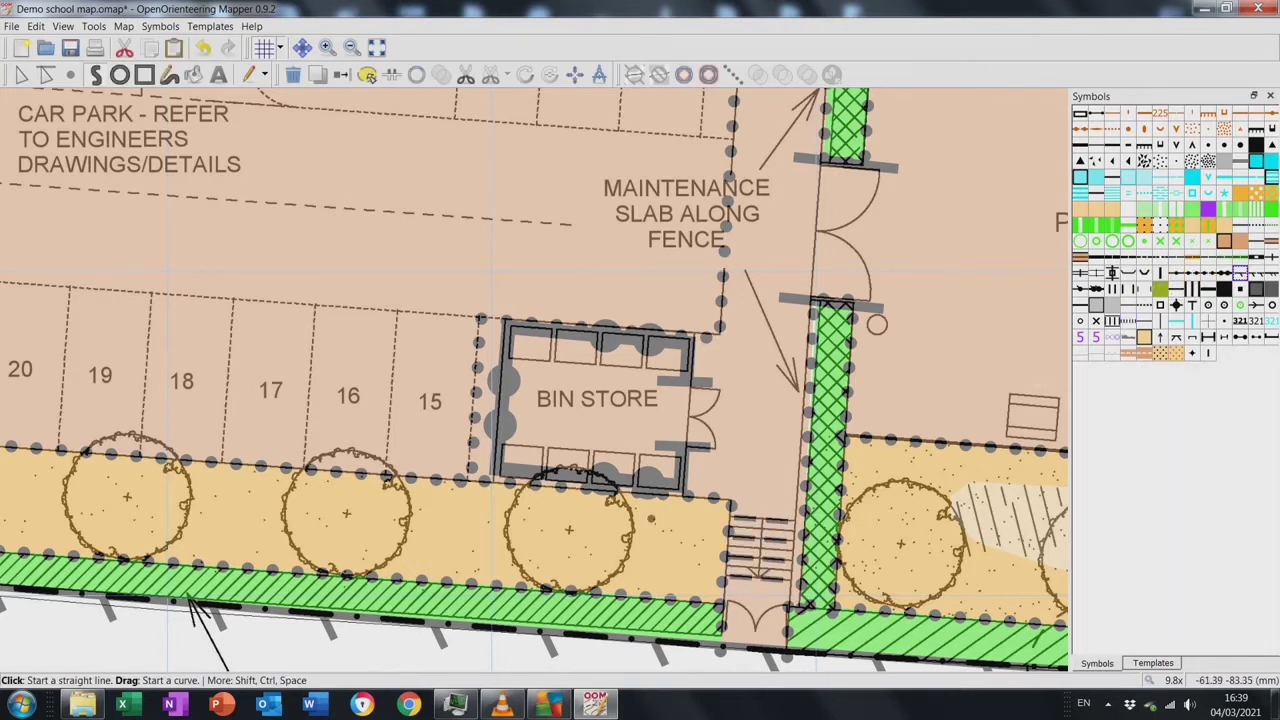
right_click(760, 578)
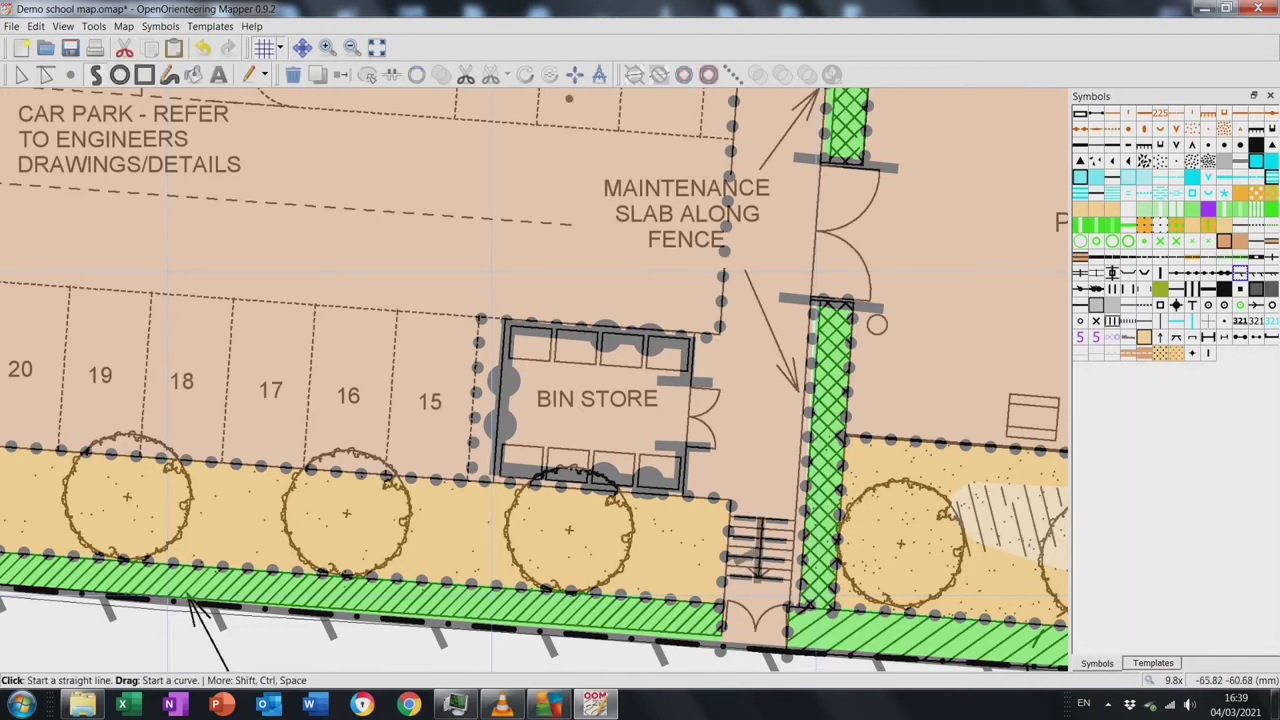
Place a gate marker across the boundary fence at the double gates below the steps and select that fence
click(301, 47)
drag(700, 500, 540, 251)
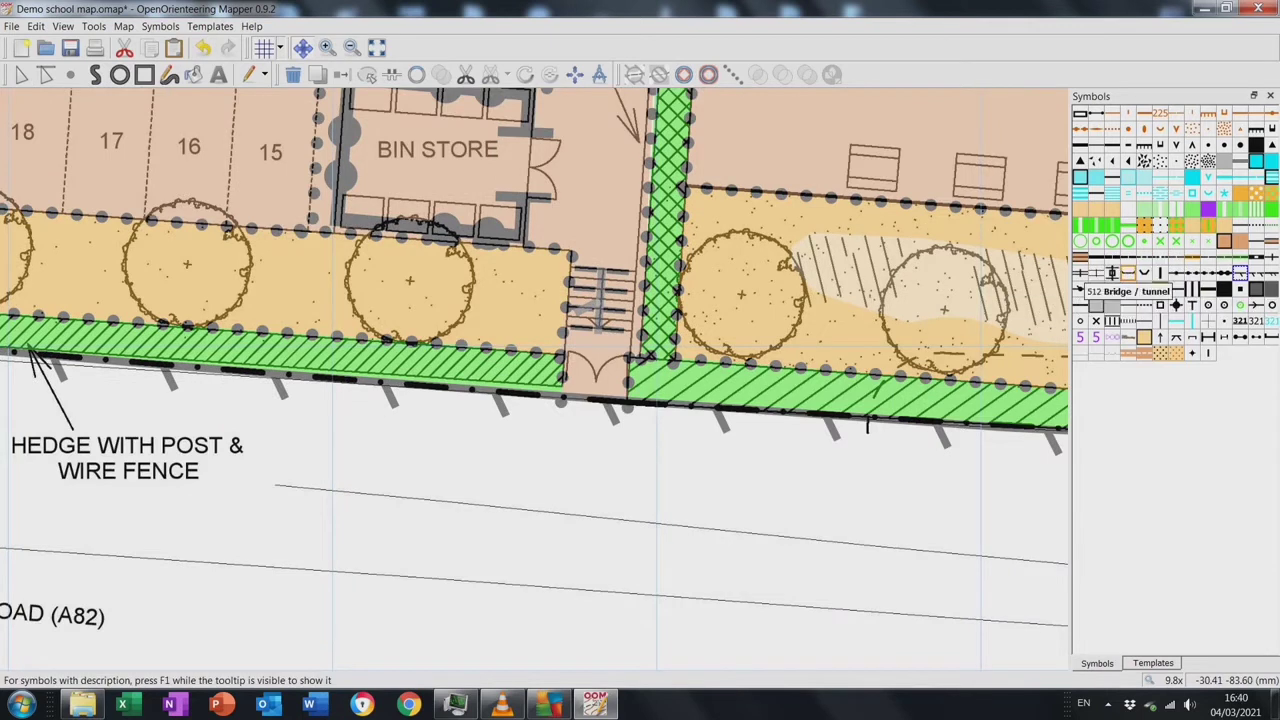
click(1128, 289)
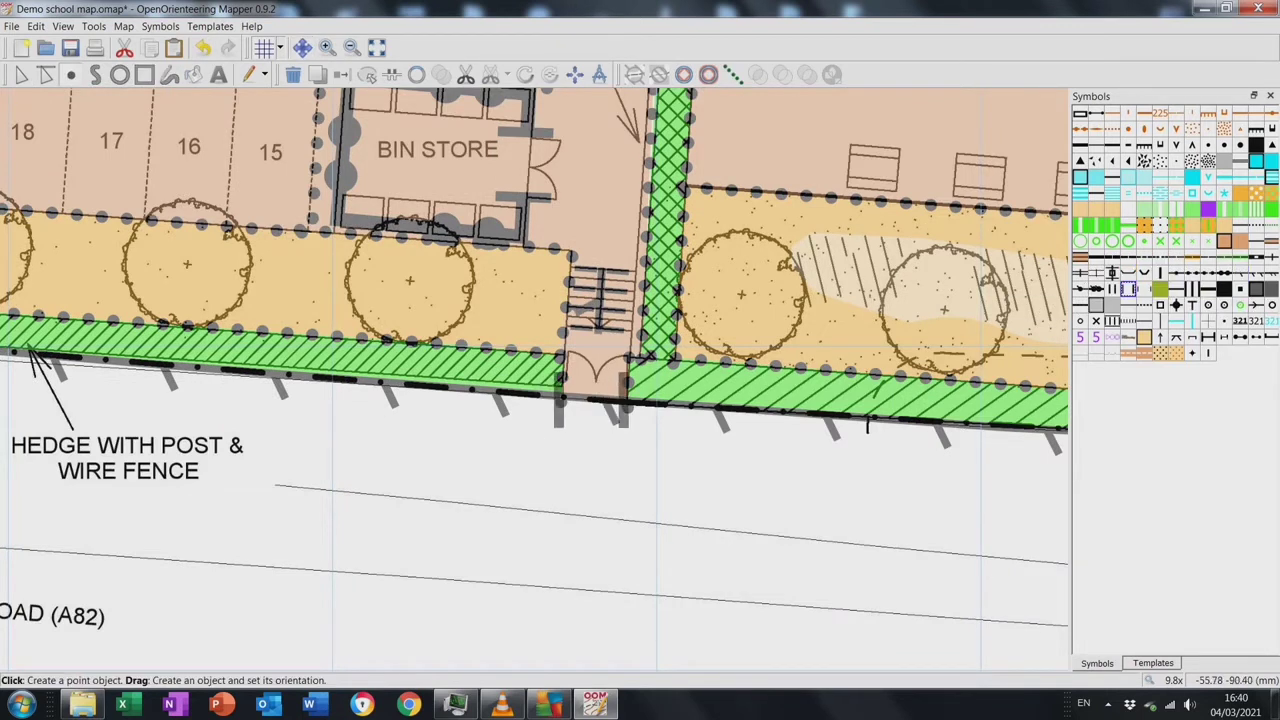
click(594, 398)
key(e)
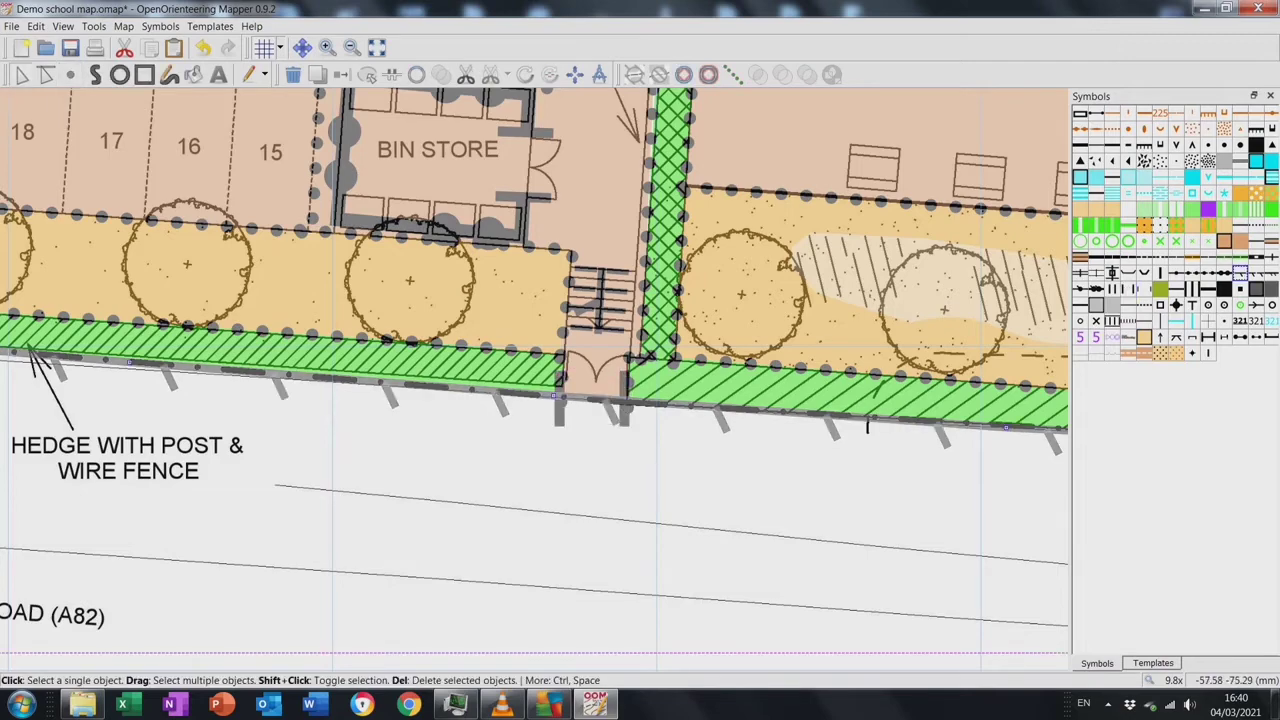
Place a rotated gate marker across the boundary fence at the proposed fire service entrance
click(302, 47)
drag(800, 400, 700, 300)
click(508, 390)
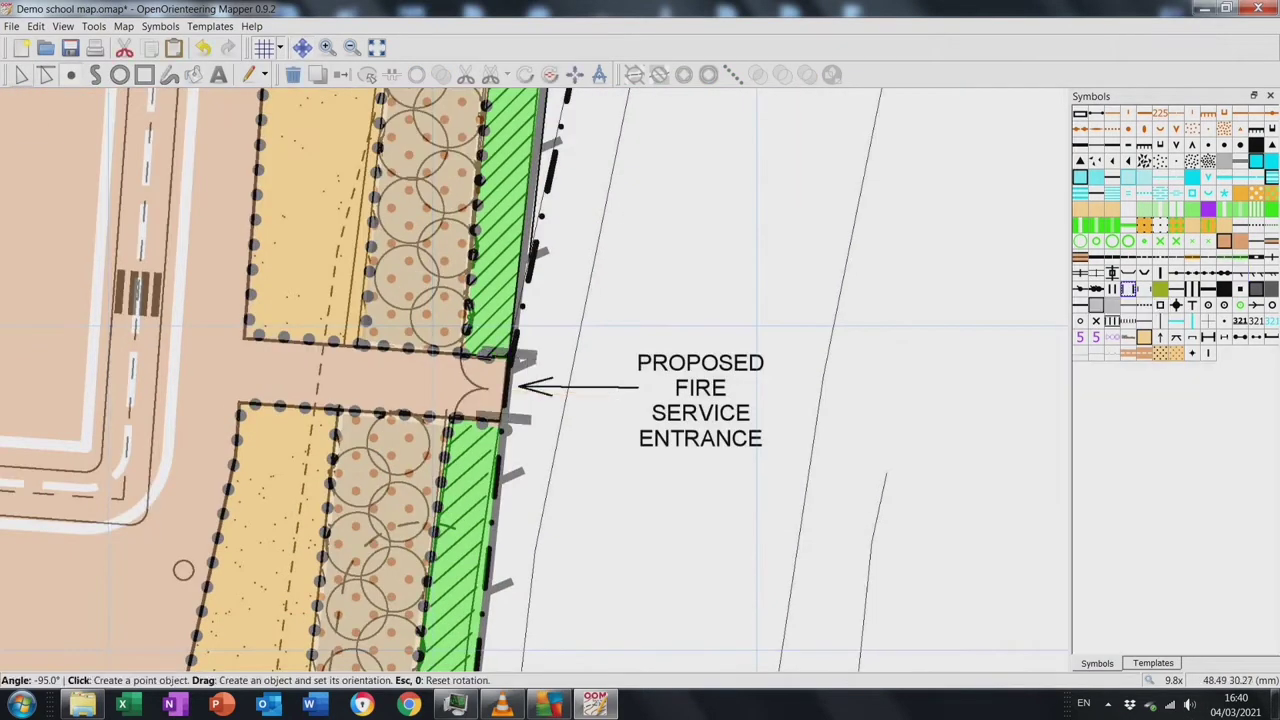
key(k)
Apply the 515 Impassable wall symbol to the outlines around the pumpset, sprinkler and external store
click(302, 47)
drag(600, 300, 500, 200)
drag(500, 557, 985, 200)
drag(300, 500, 953, 247)
key(e)
click(760, 420)
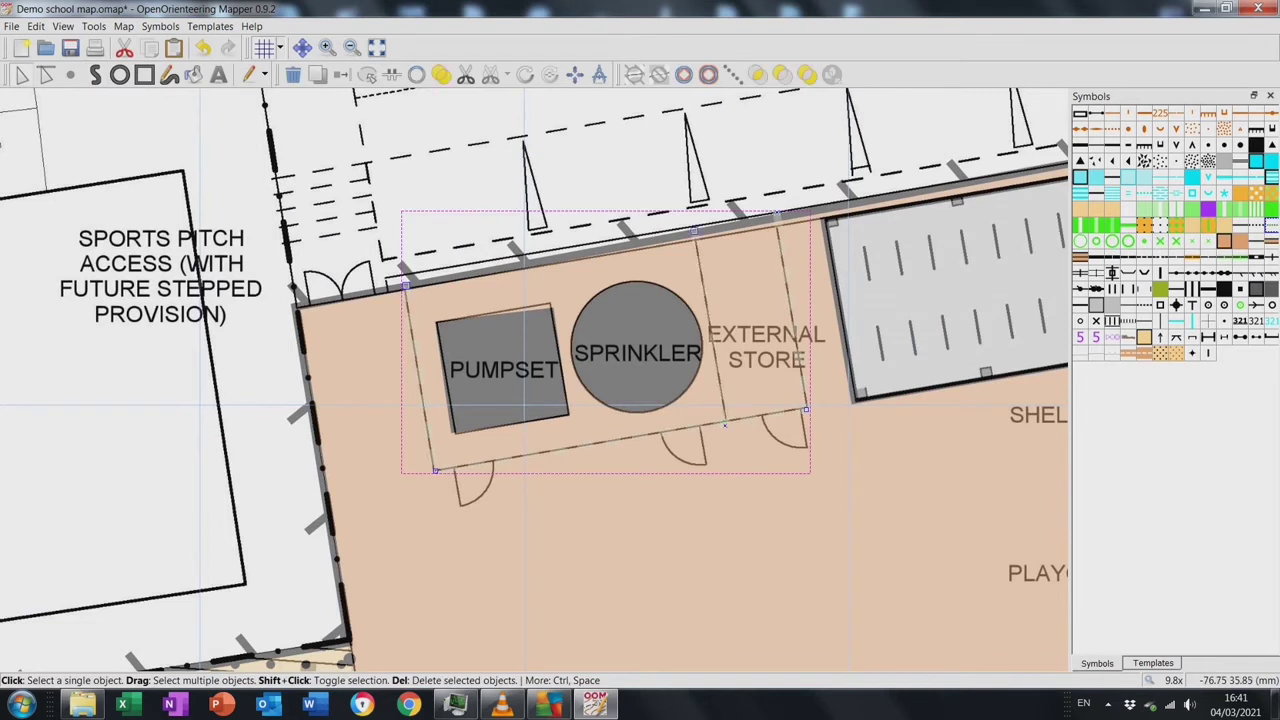
right_click(1176, 273)
click(1115, 421)
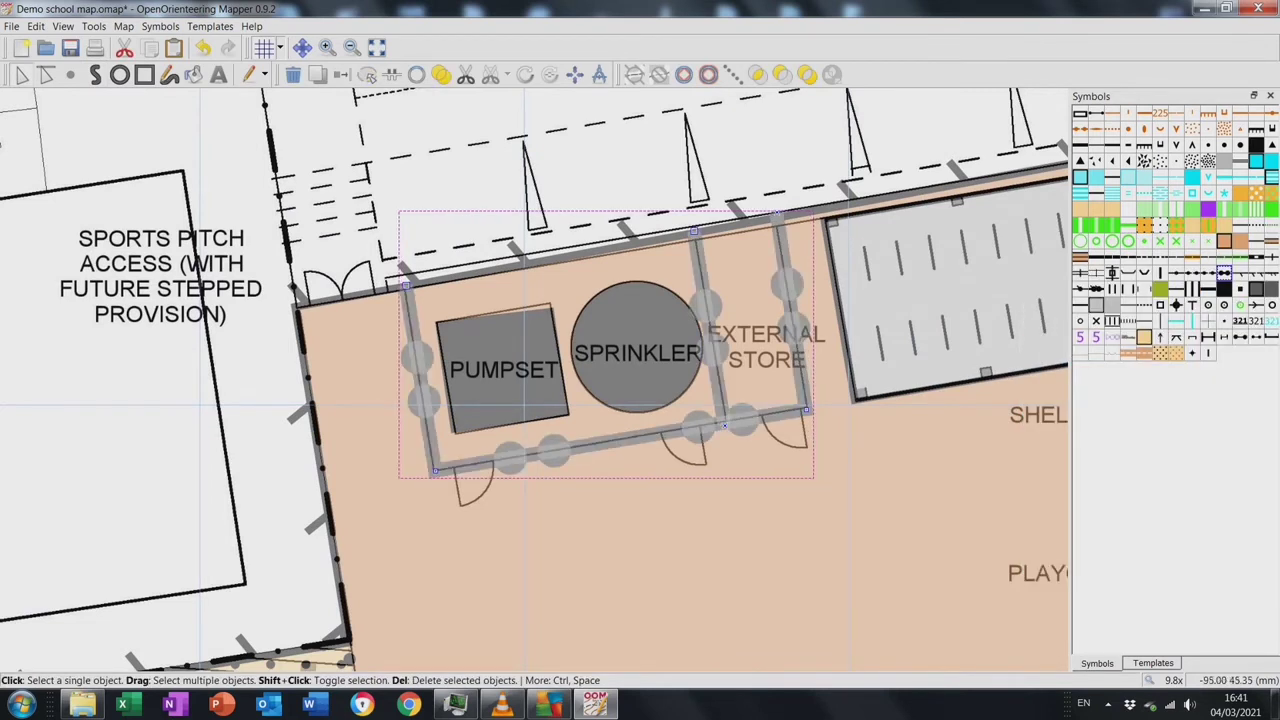
key(Escape)
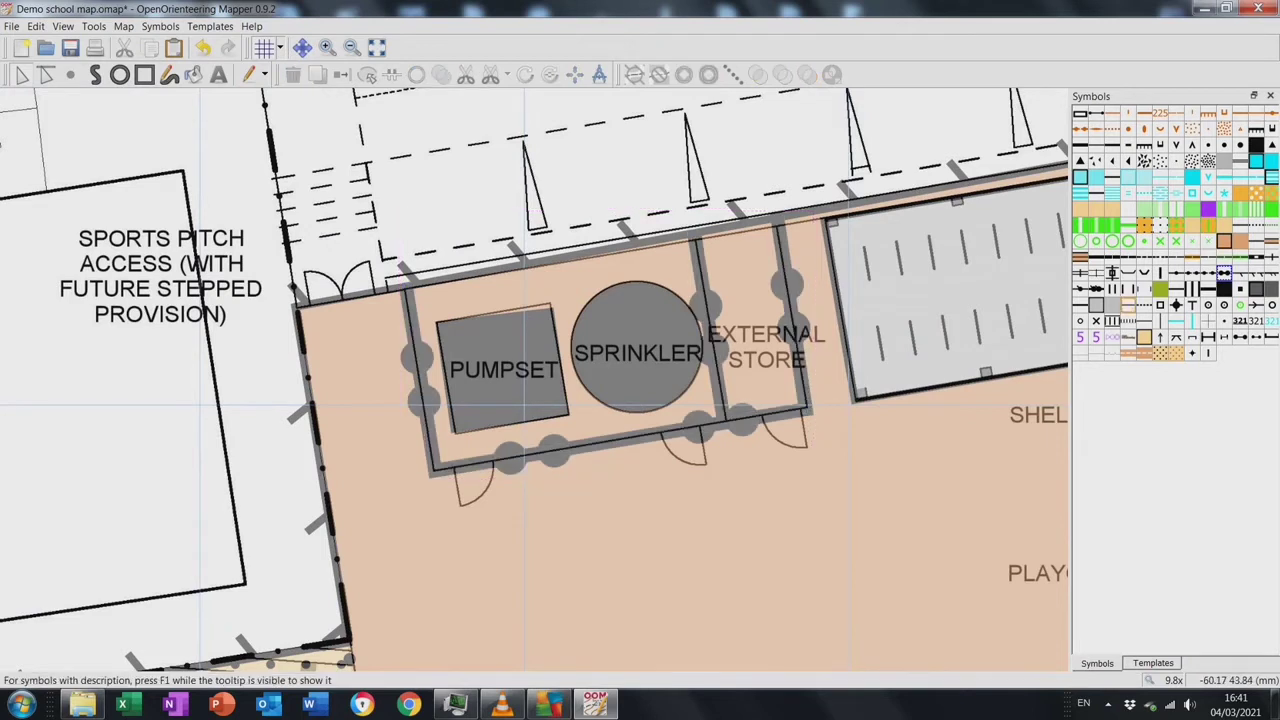
Place rotated gate markers at the three doors of the pumpset, sprinkler and external store enclosure and cut the wall between their bars
click(1112, 288)
drag(474, 470, 462, 474)
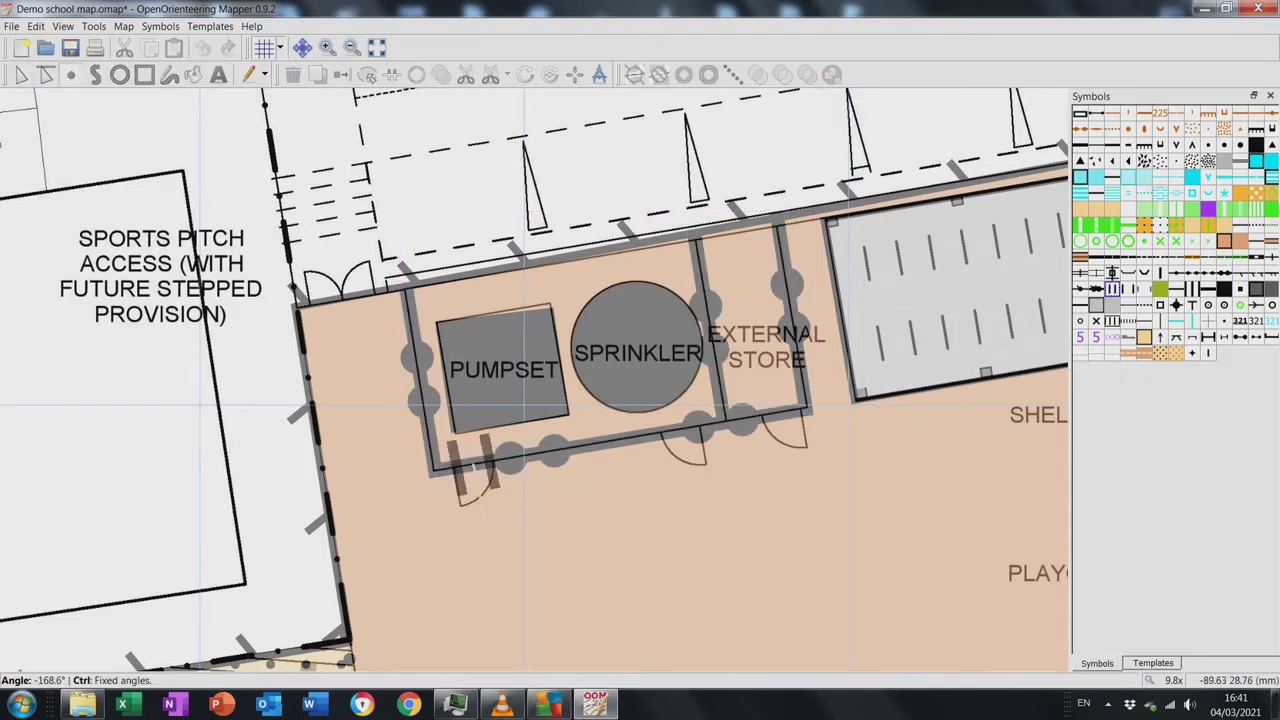
key(e)
click(795, 411)
key(k)
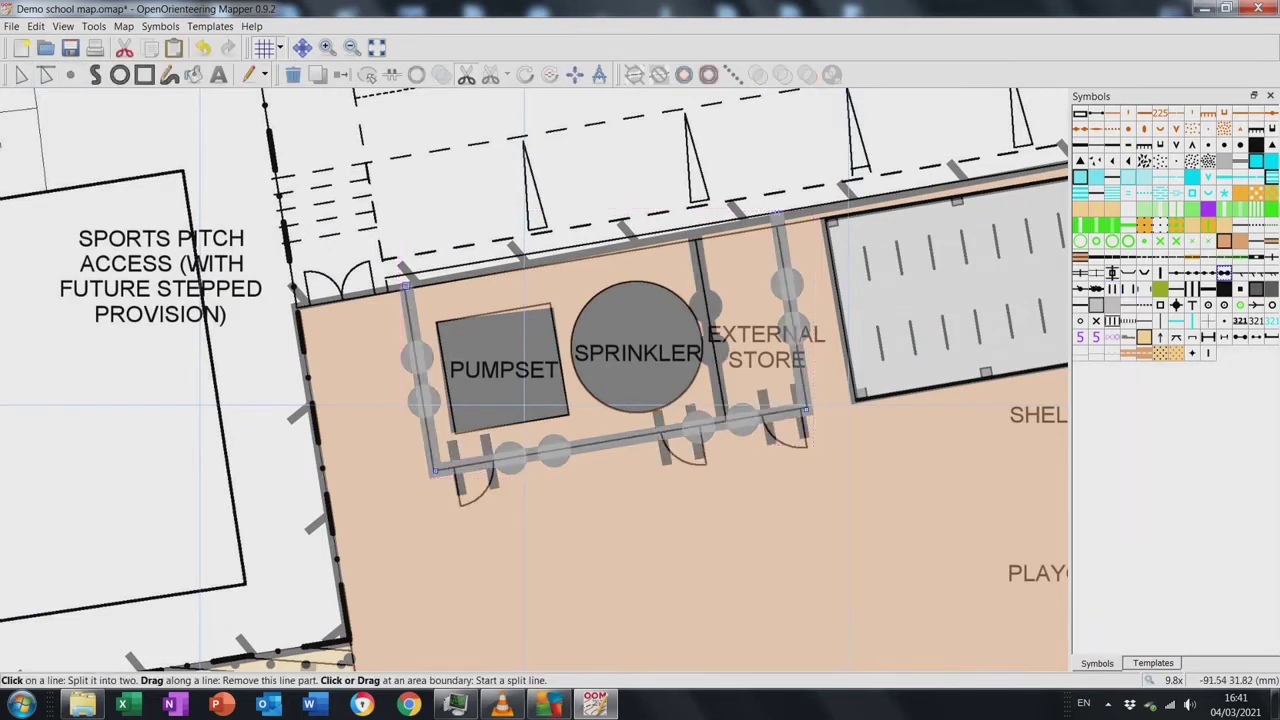
click(666, 434)
key(Escape)
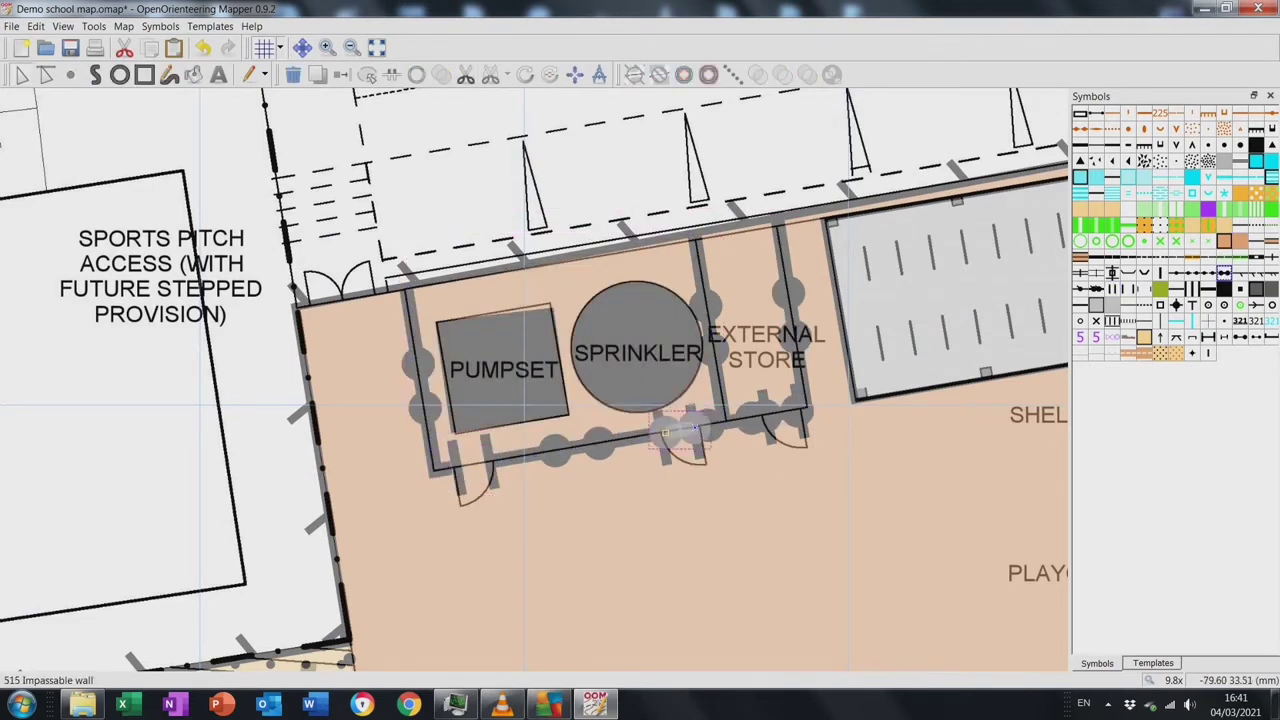
Place a gate marker at the sports pitch access double gates, rotated across the boundary fence
key(e)
click(378, 300)
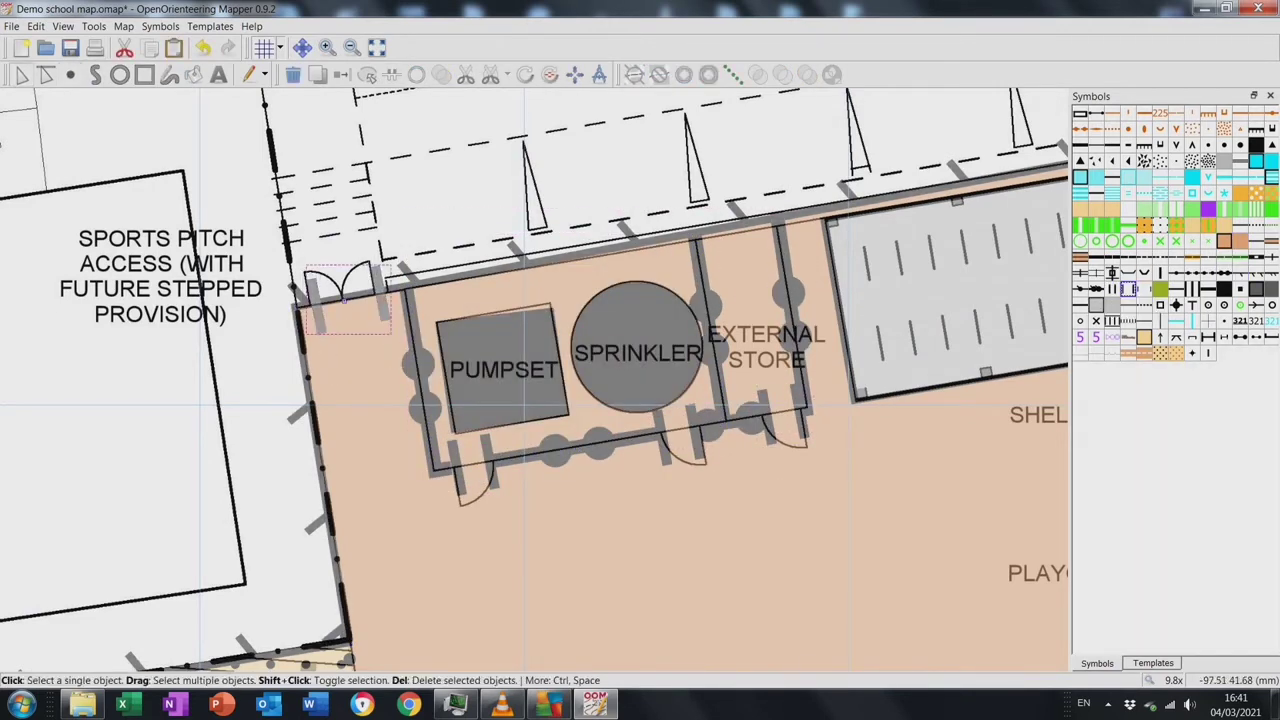
Extend the 516 Fence line along the edge between the brick plaza and playground and add a rotated gate marker at its double gates
key(k)
key(Escape)
drag(540, 400, 754, 85)
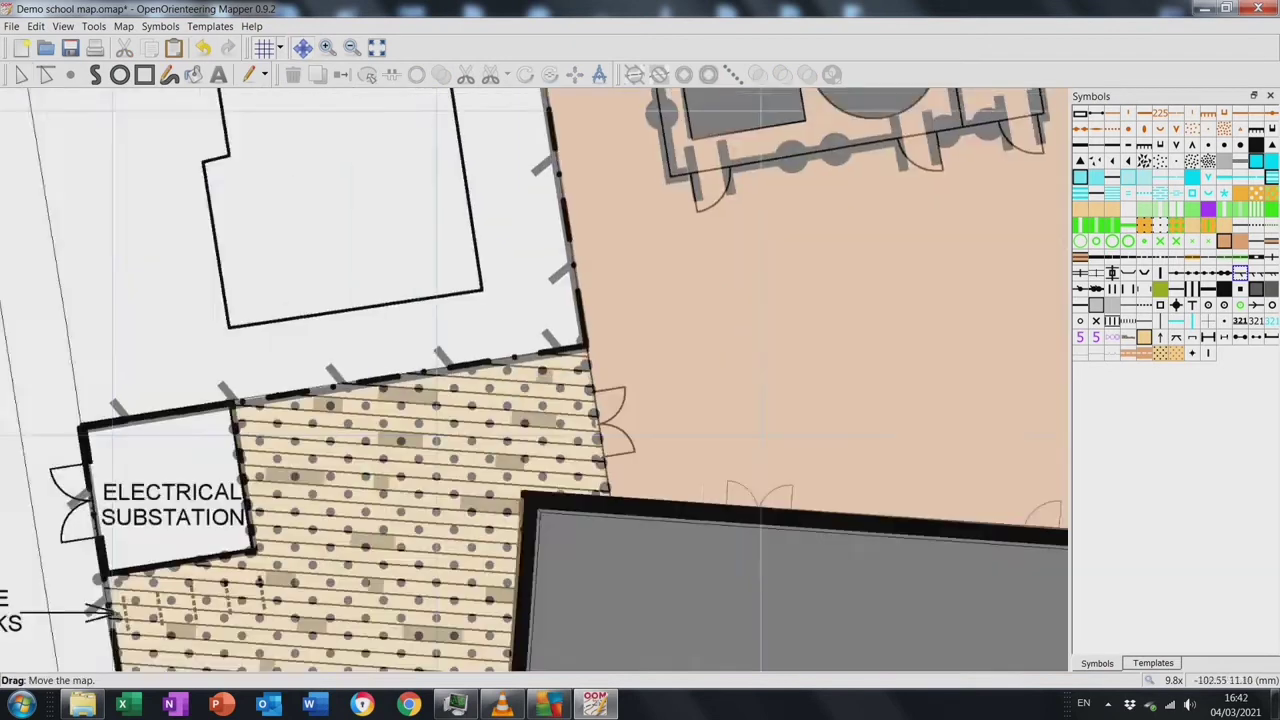
click(725, 220)
right_click(1240, 276)
key(Escape)
key(Escape)
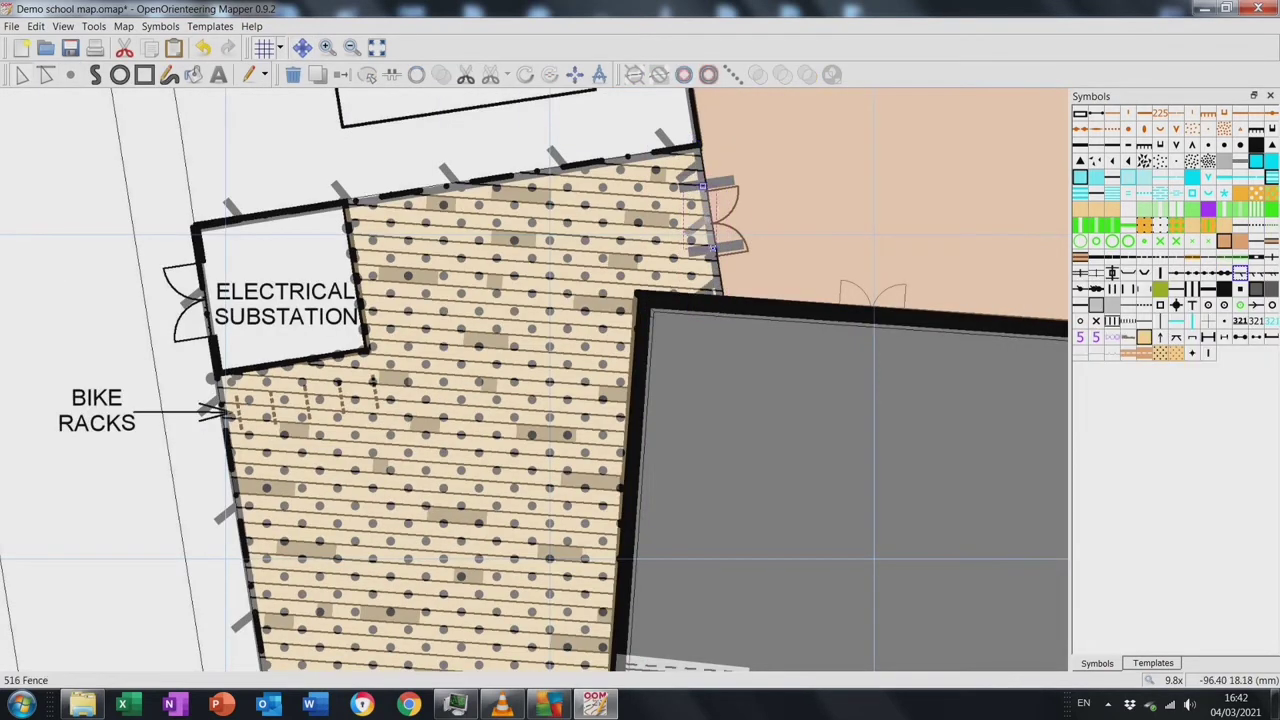
Place a rotated gate marker at the electrical substation's double doors and cut the fence at both gate bars
click(192, 300)
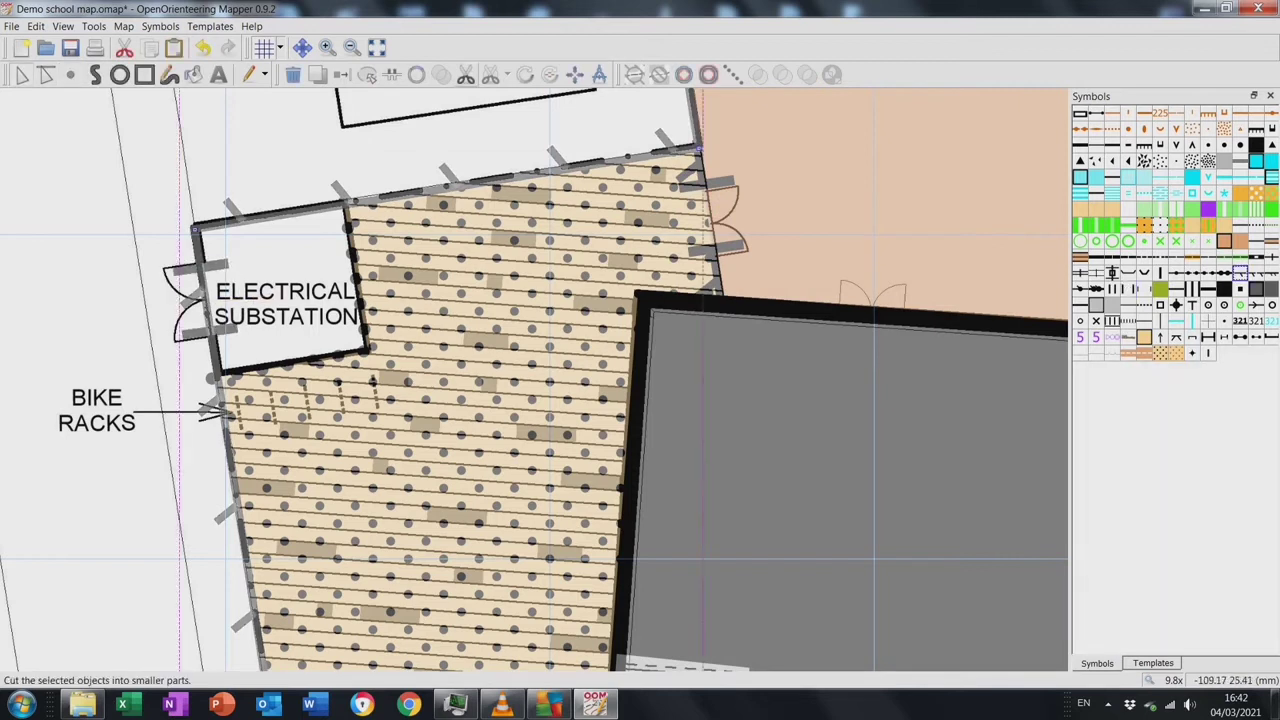
click(466, 74)
click(200, 264)
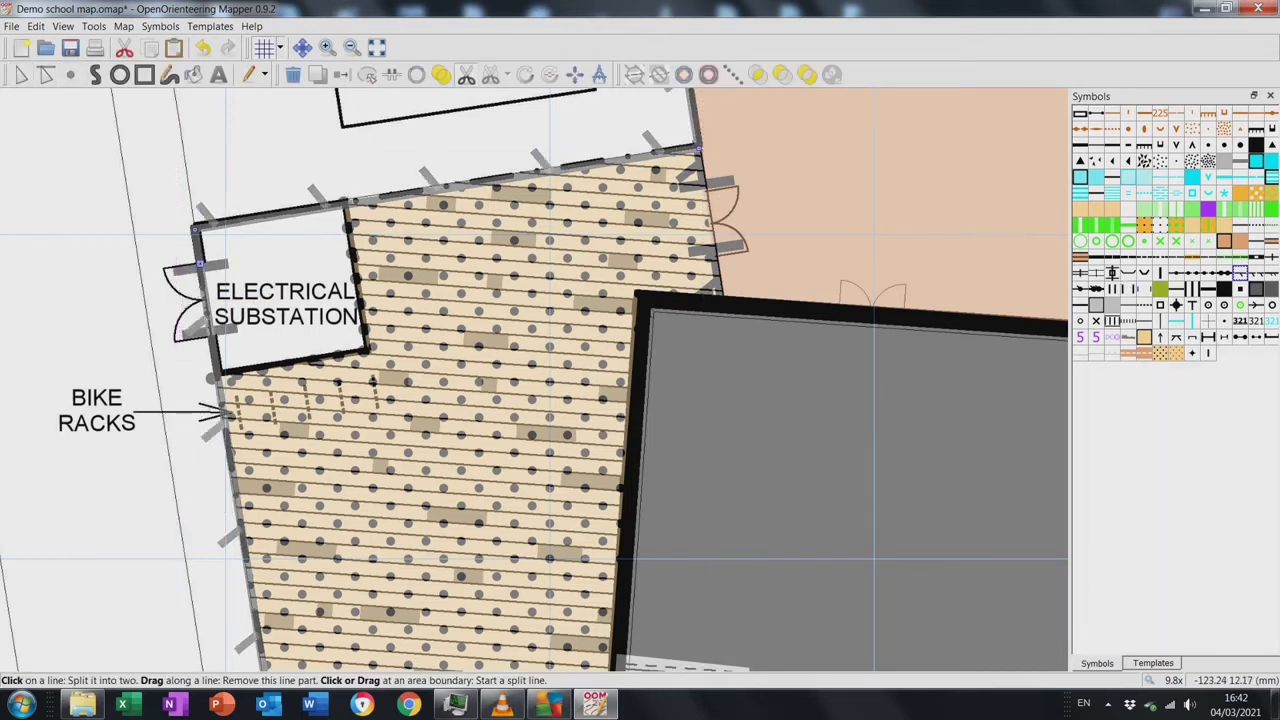
click(211, 334)
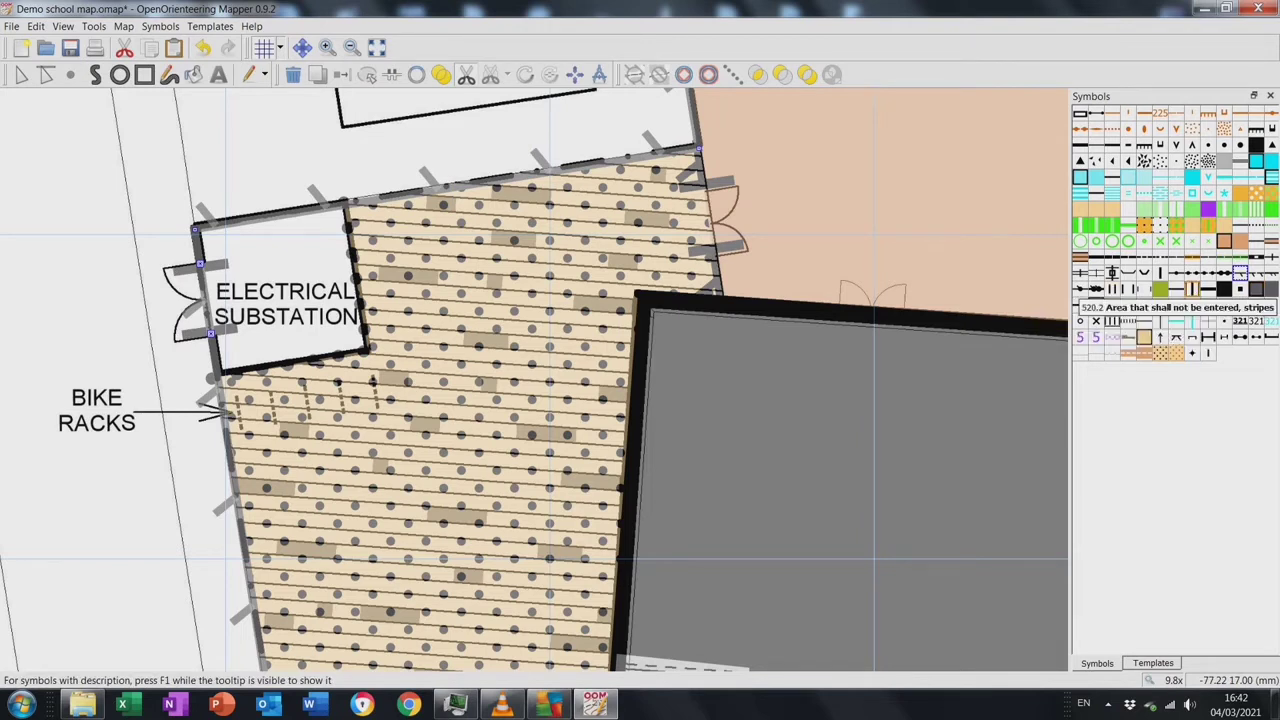
Fill the electrical substation enclosure with the 520.2 Area that shall not be entered, stripes symbol
click(1192, 290)
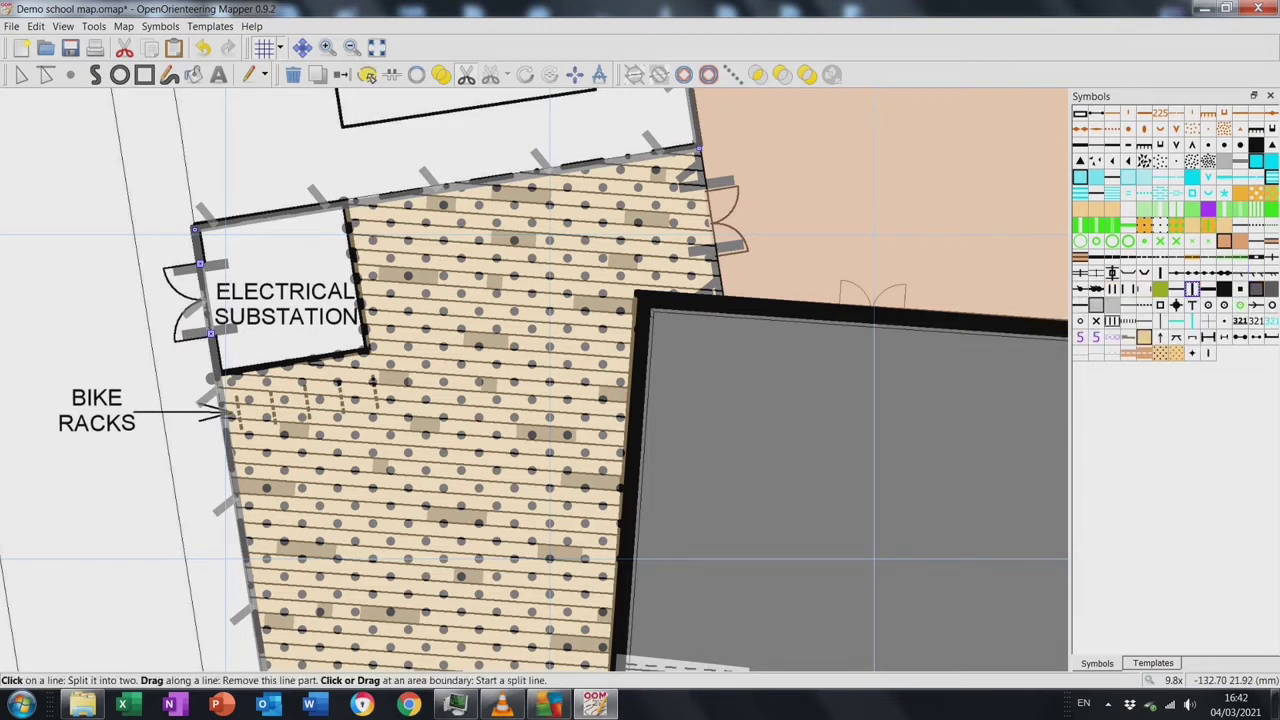
click(367, 74)
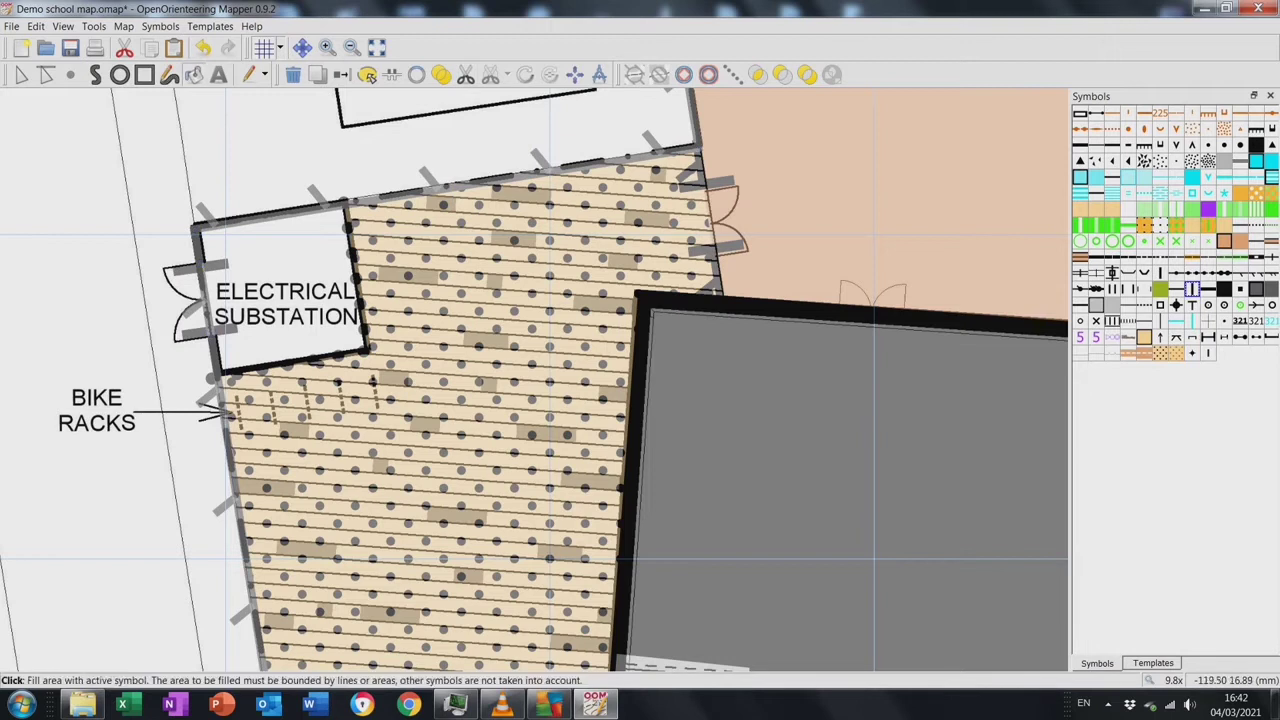
click(285, 255)
key(e)
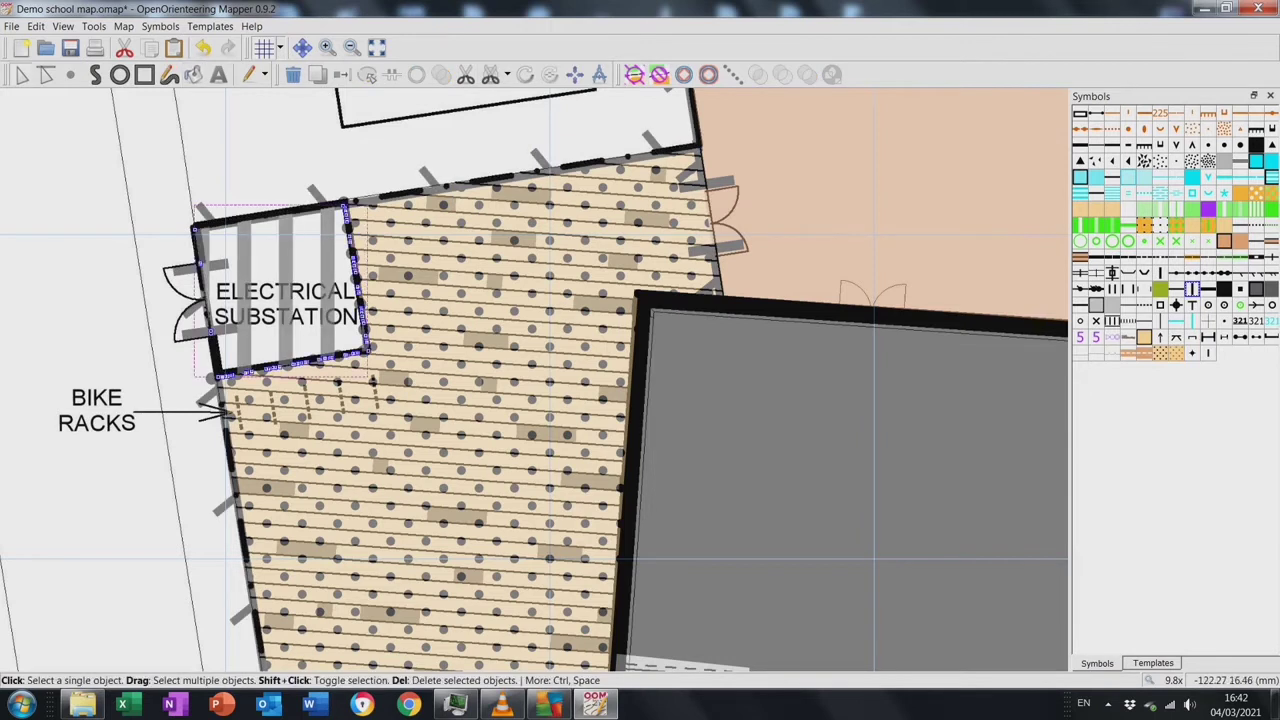
key(Escape)
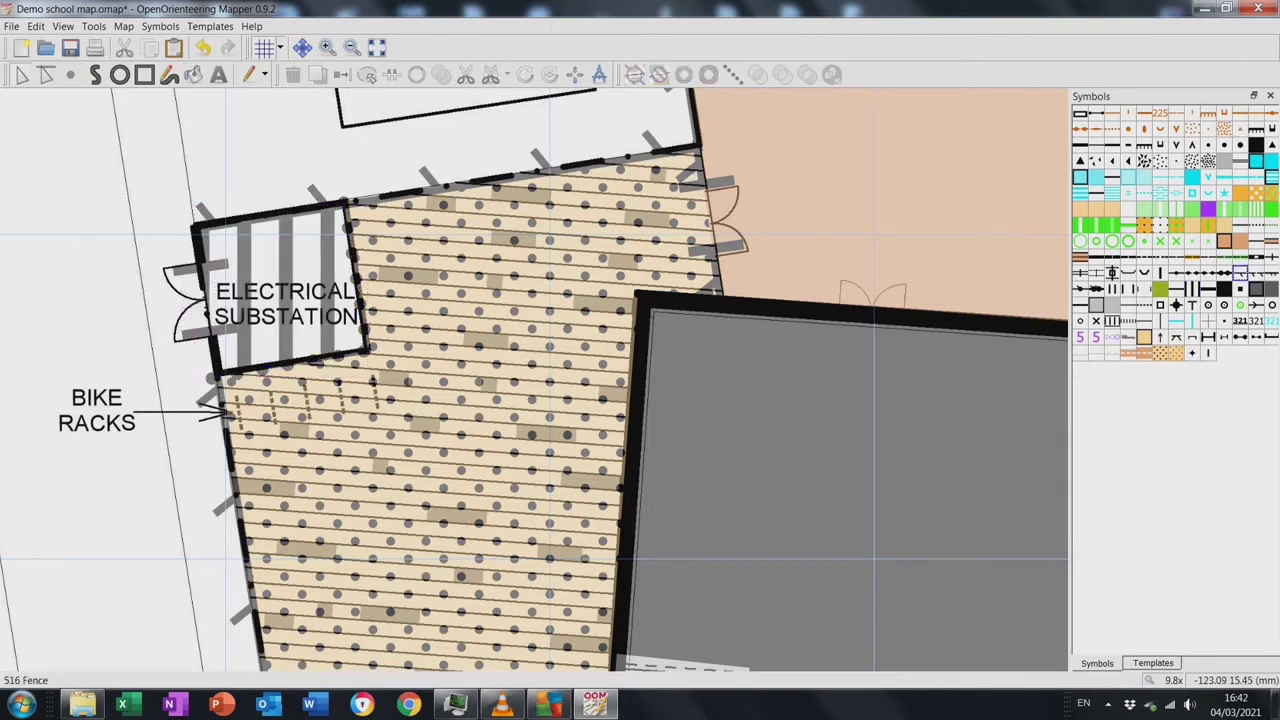
View the whole map and compare it with the Overall Landscape Plan template hidden and shown
click(377, 47)
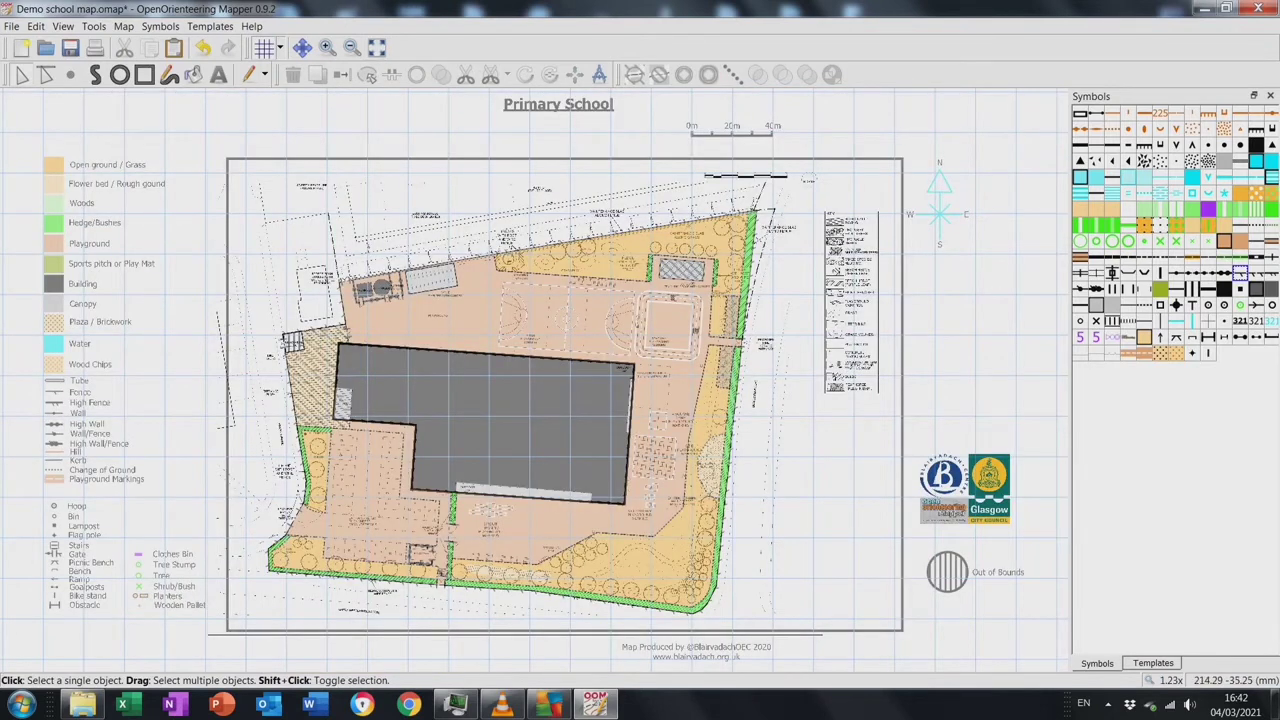
click(1153, 663)
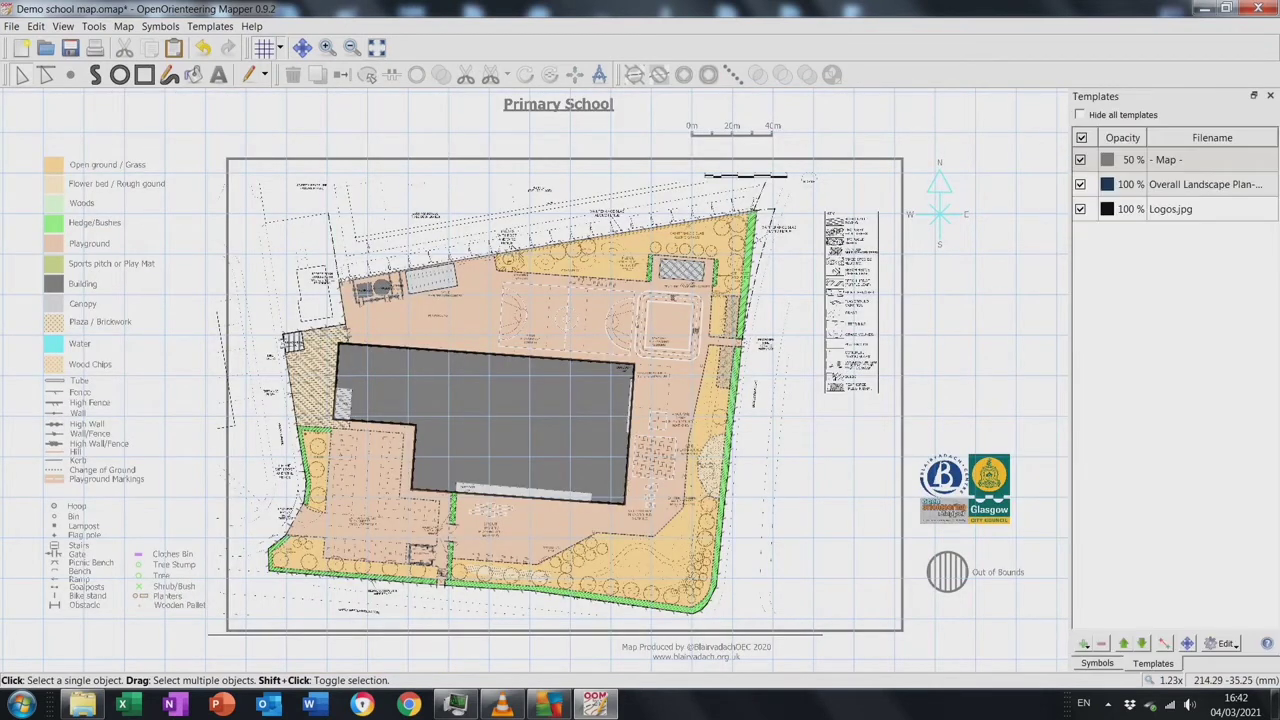
click(1080, 184)
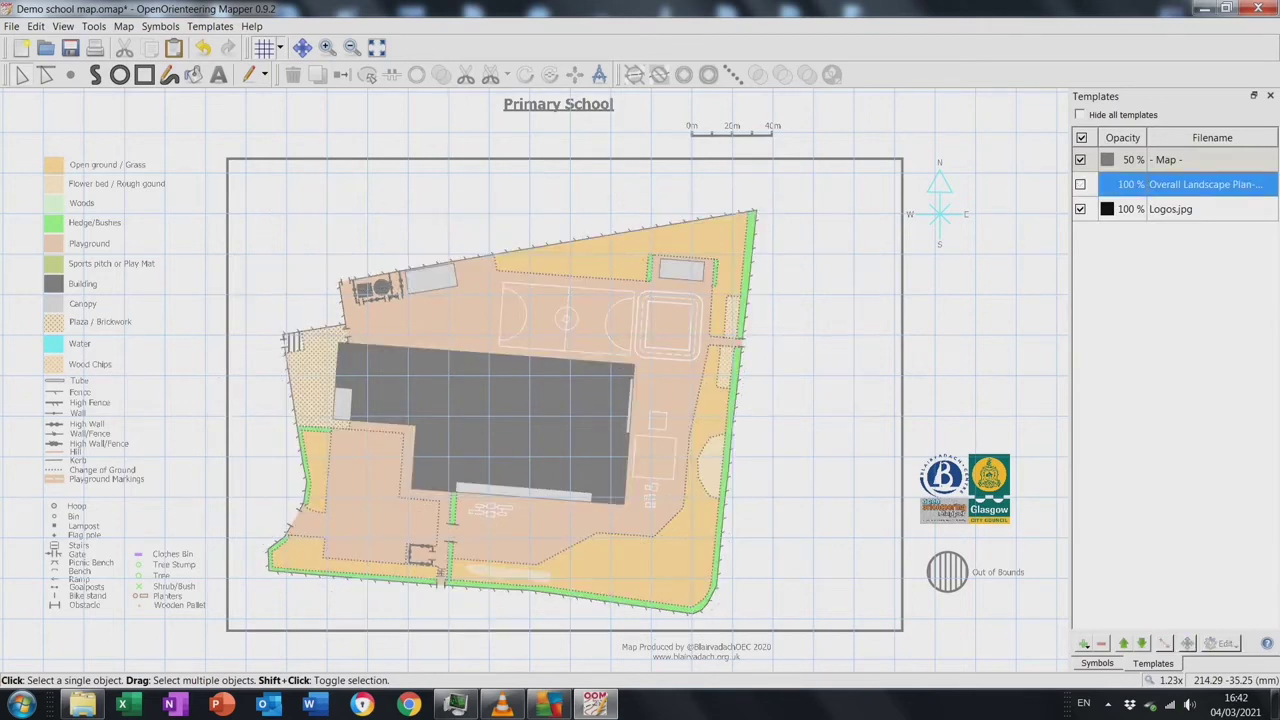
click(1080, 184)
click(1080, 184)
click(1080, 184)
click(1080, 184)
click(1080, 184)
click(1080, 184)
click(1080, 184)
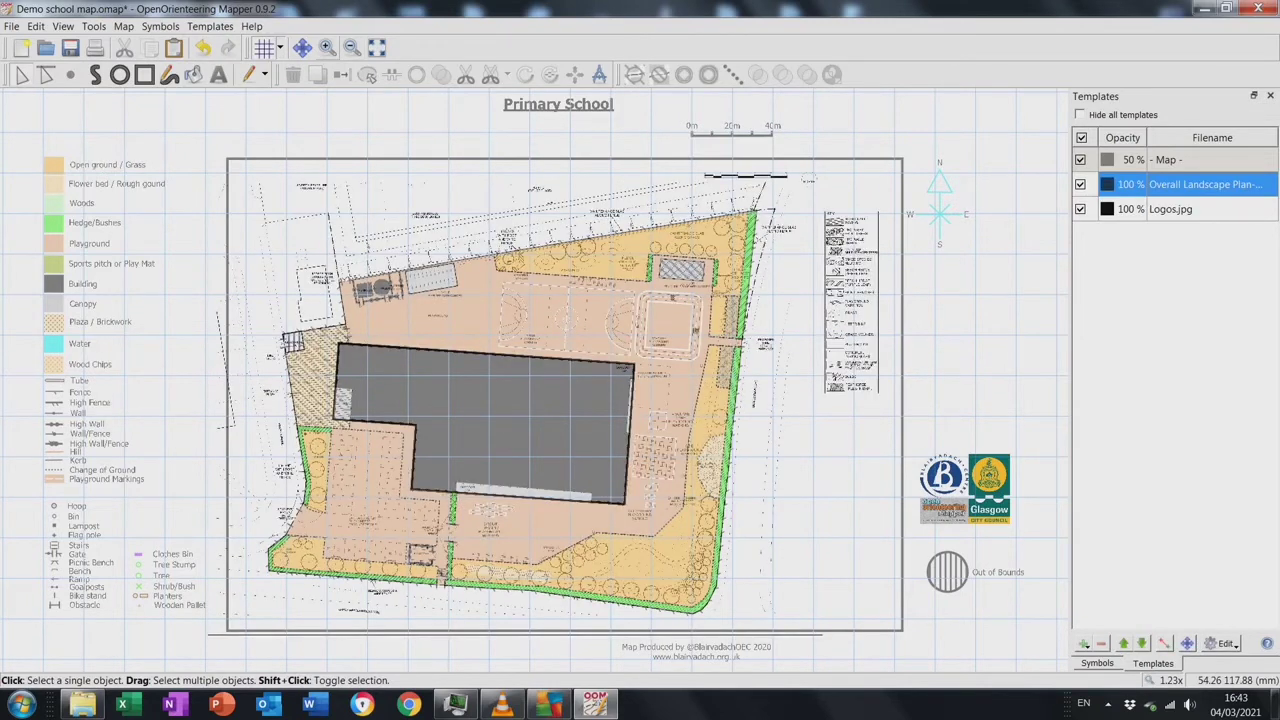
Place a flagpole point symbol on the plan's flagpole mark in the grass bed beside the car park
key(F7)
key(F7)
key(F7)
key(F7)
key(F7)
key(F6)
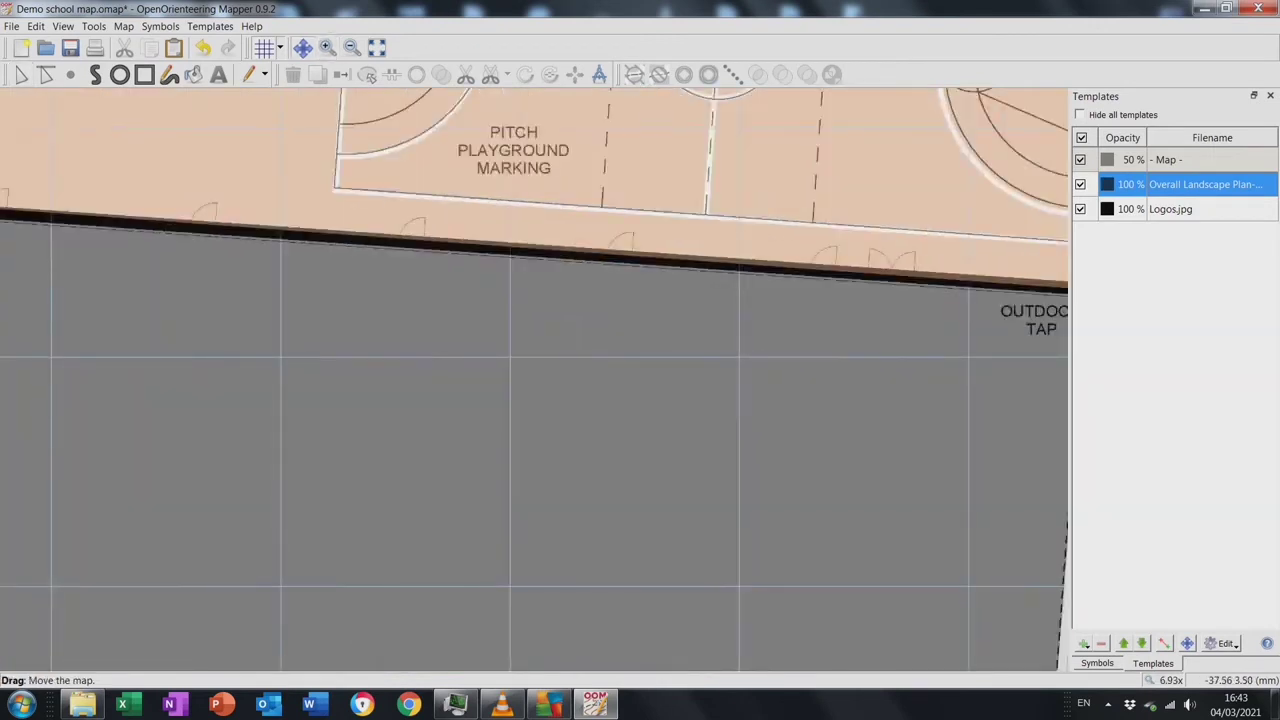
key(Down)
key(Left)
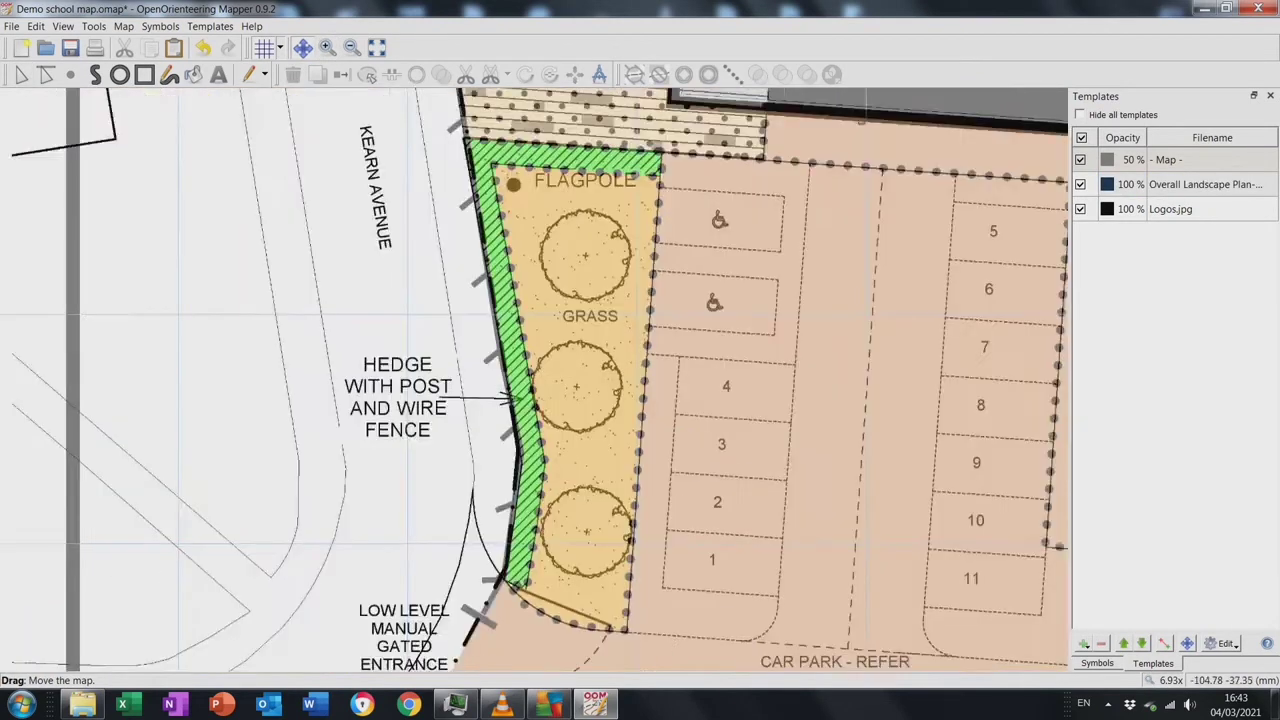
key(Up)
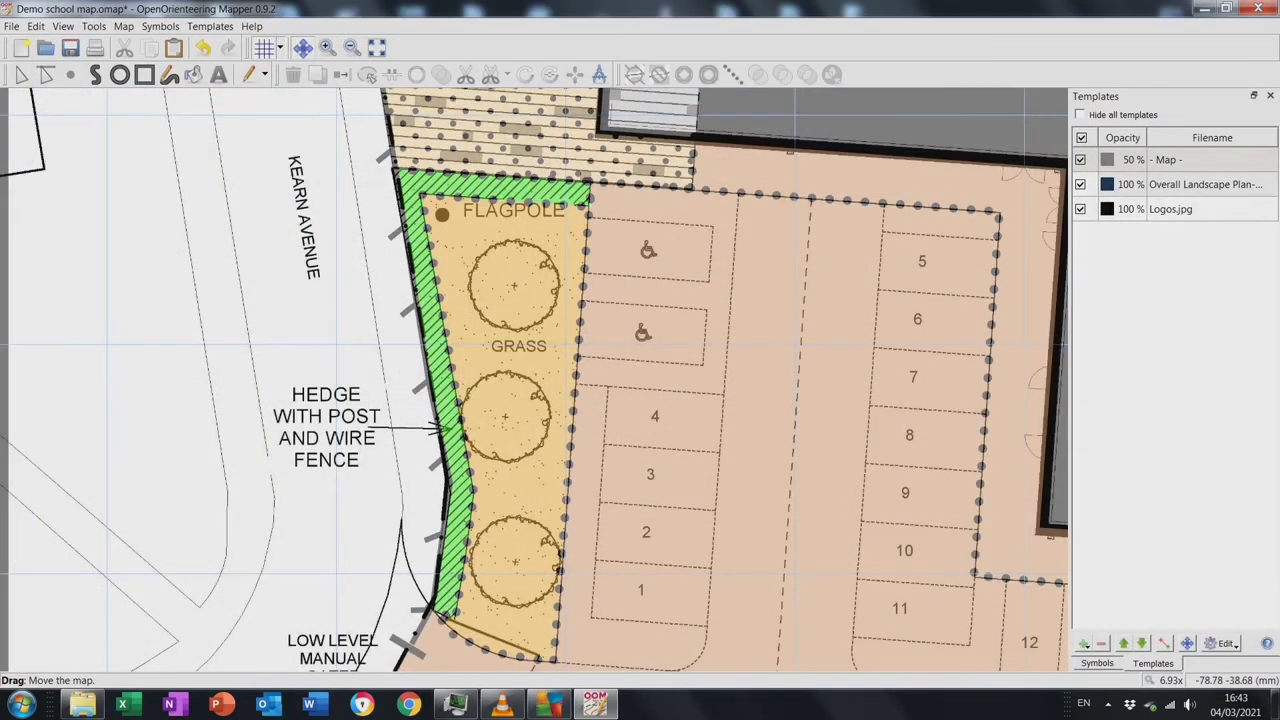
click(1097, 663)
click(1191, 352)
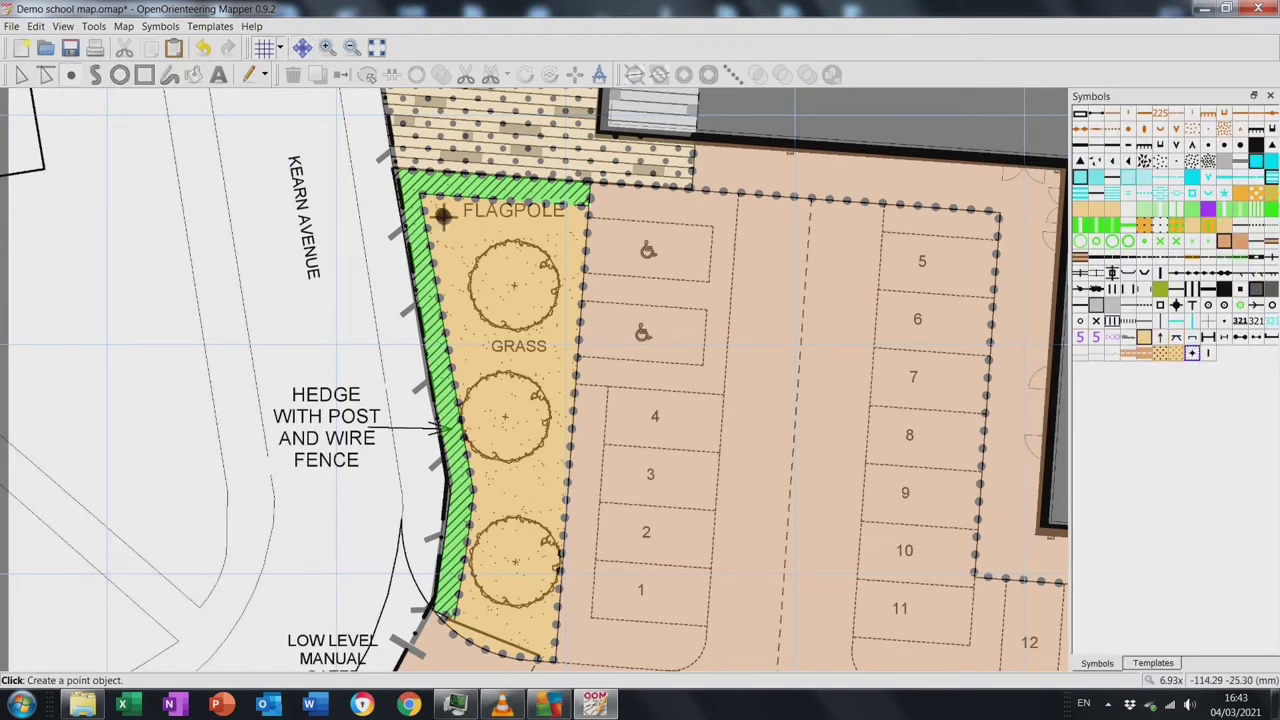
click(441, 215)
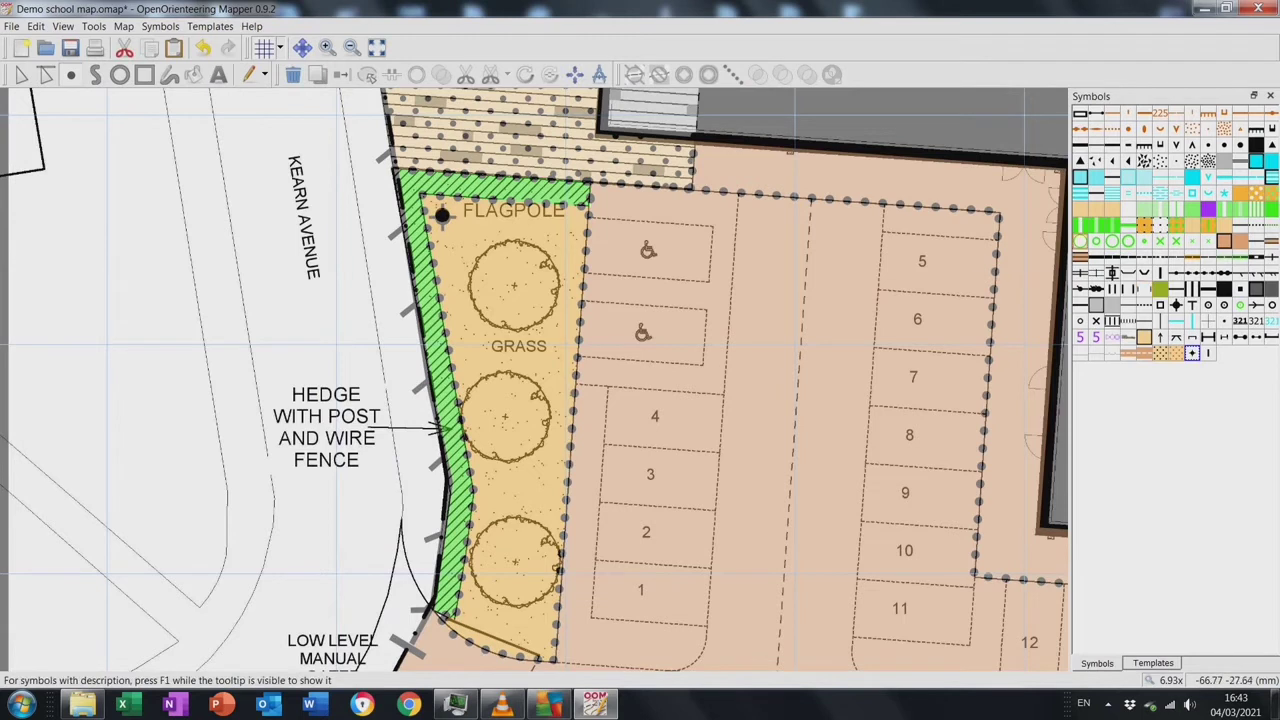
Place 417 Prominent large tree with white background symbols on the three tree circles in the grass bed below the flagpole
click(1080, 240)
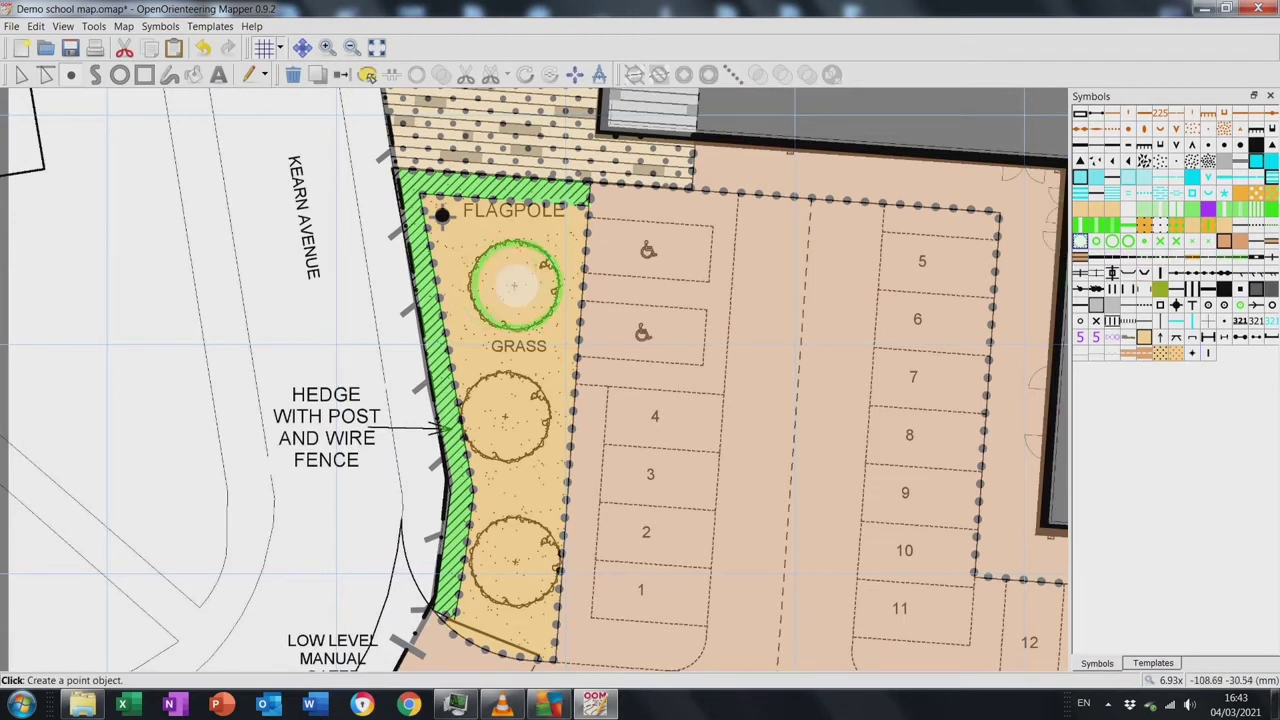
click(514, 285)
click(505, 417)
click(514, 562)
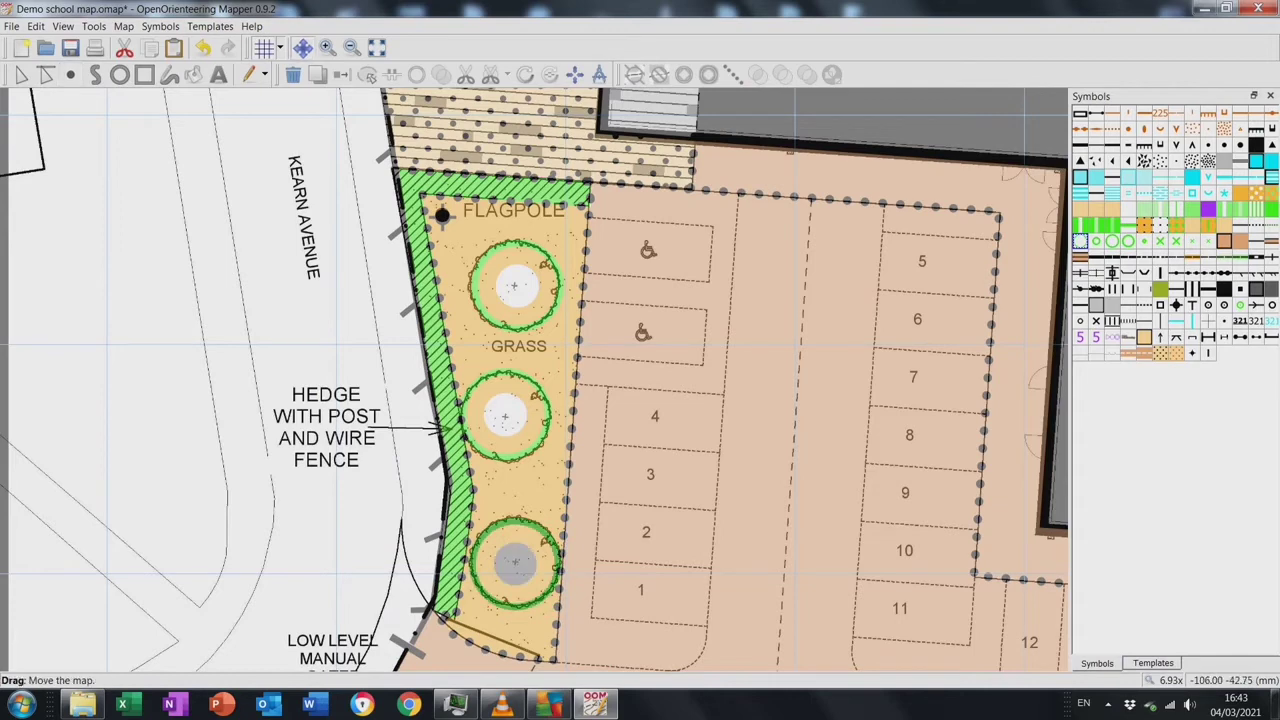
drag(514, 562, 567, 395)
key(e)
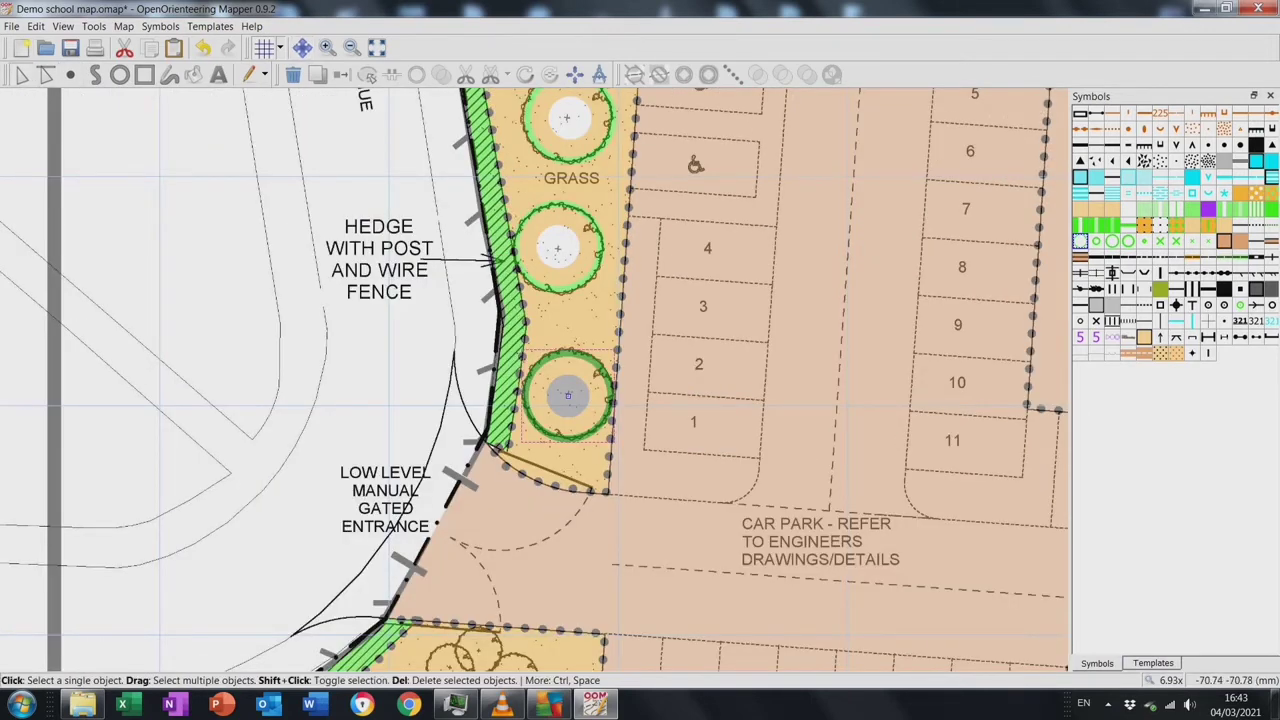
Check the white centre of the tree nearest the gated entrance against the landscape plan template, hidden and shown
click(1112, 241)
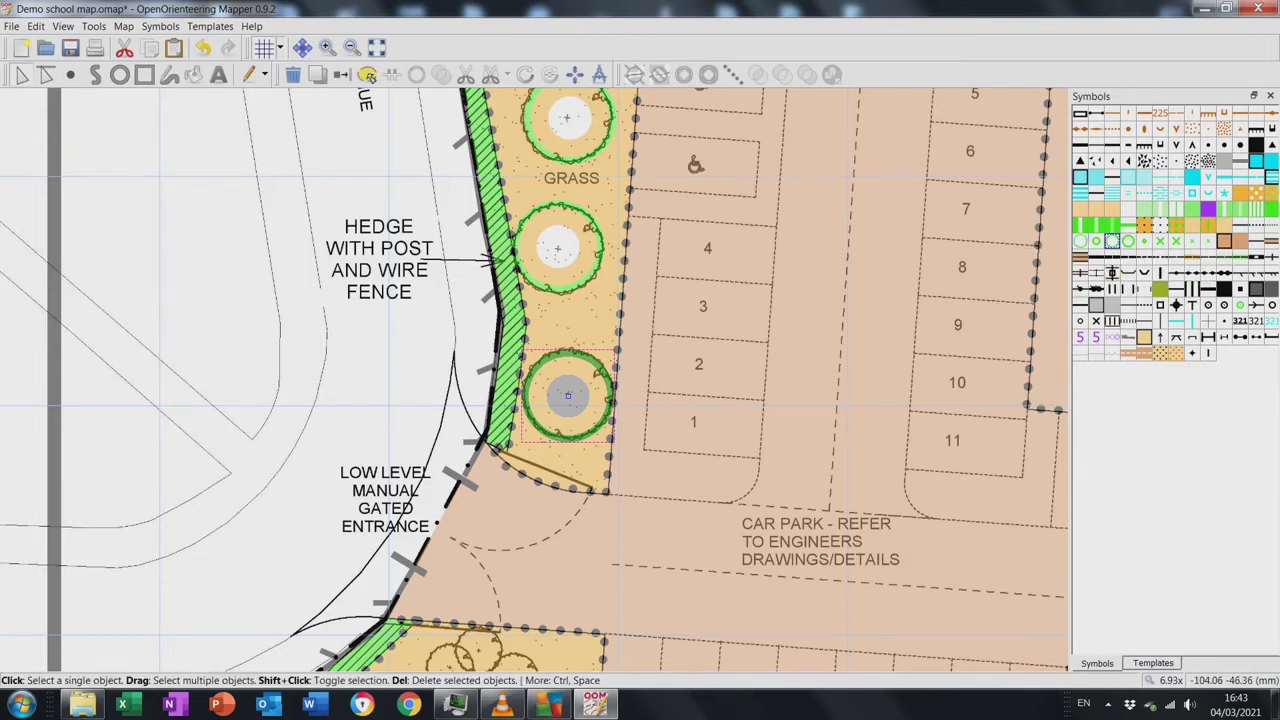
key(s)
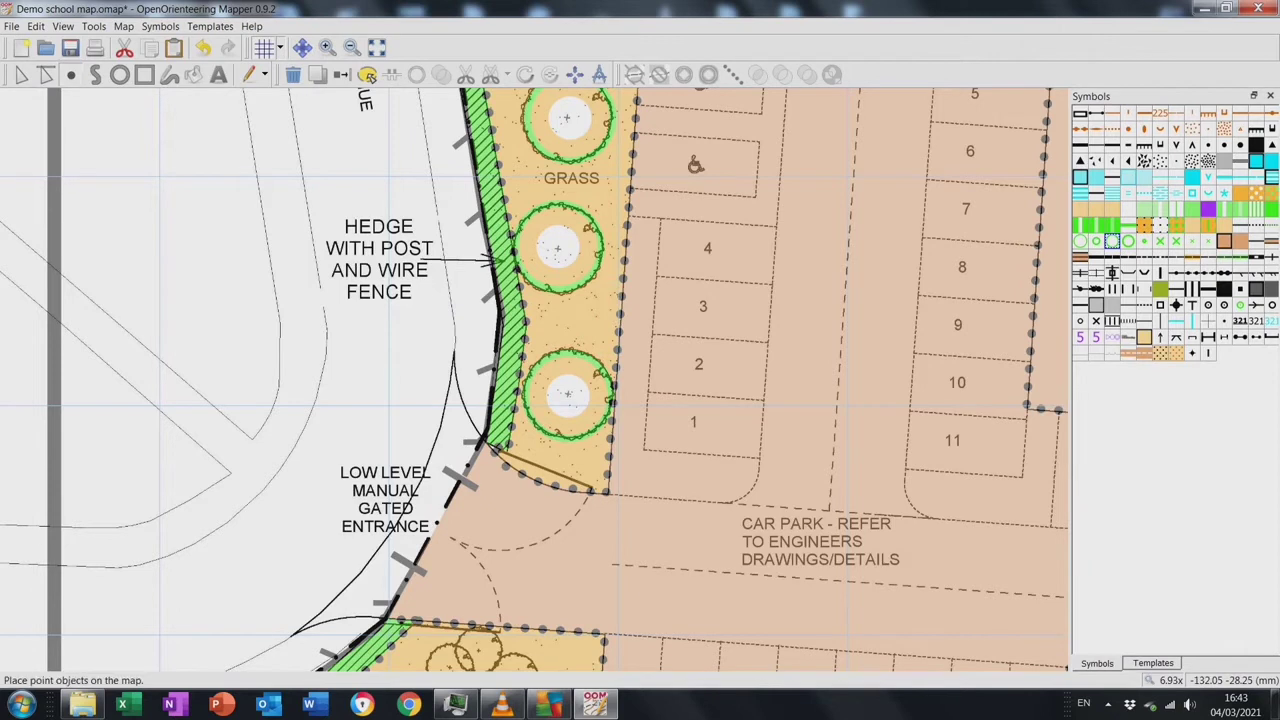
key(e)
click(567, 395)
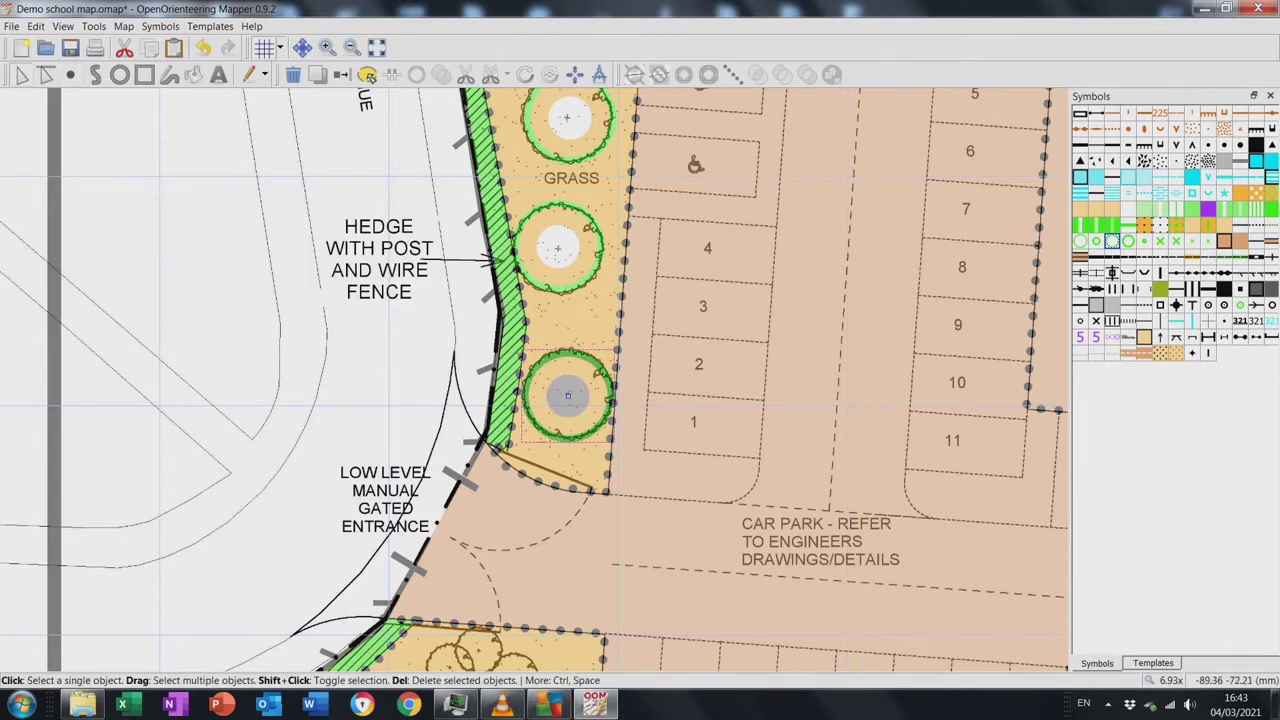
click(1153, 663)
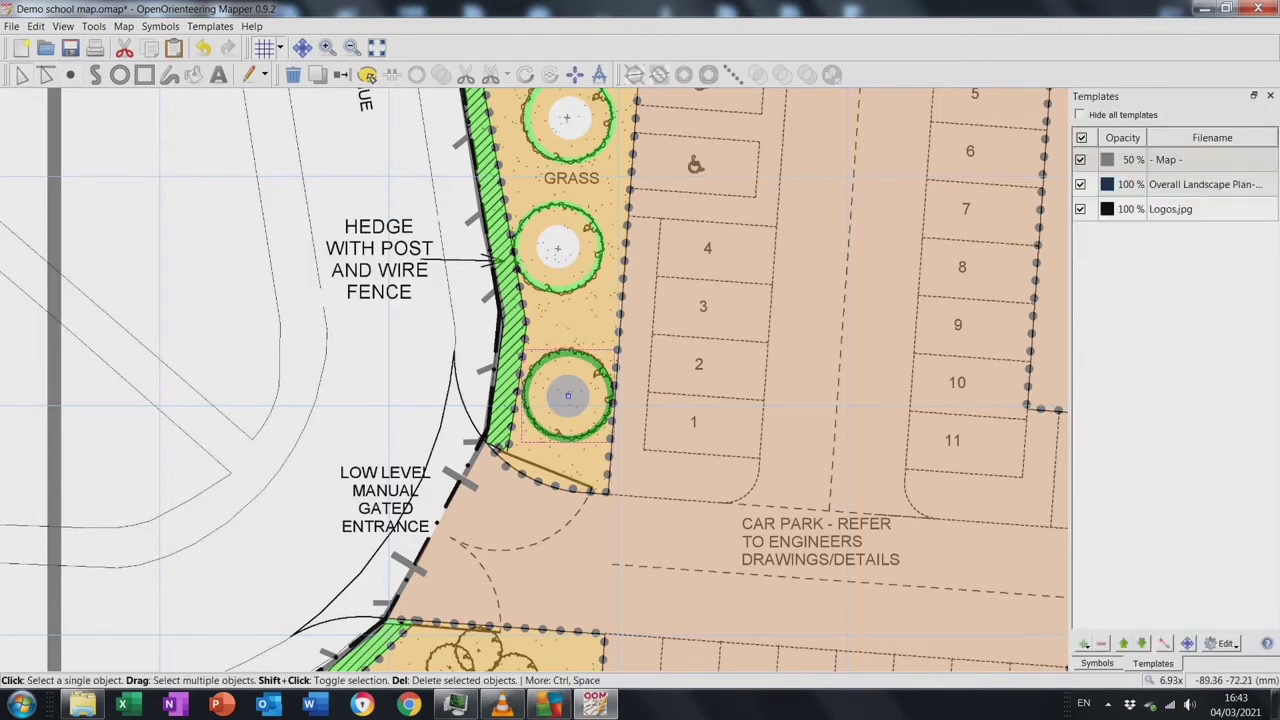
click(1080, 184)
click(1080, 184)
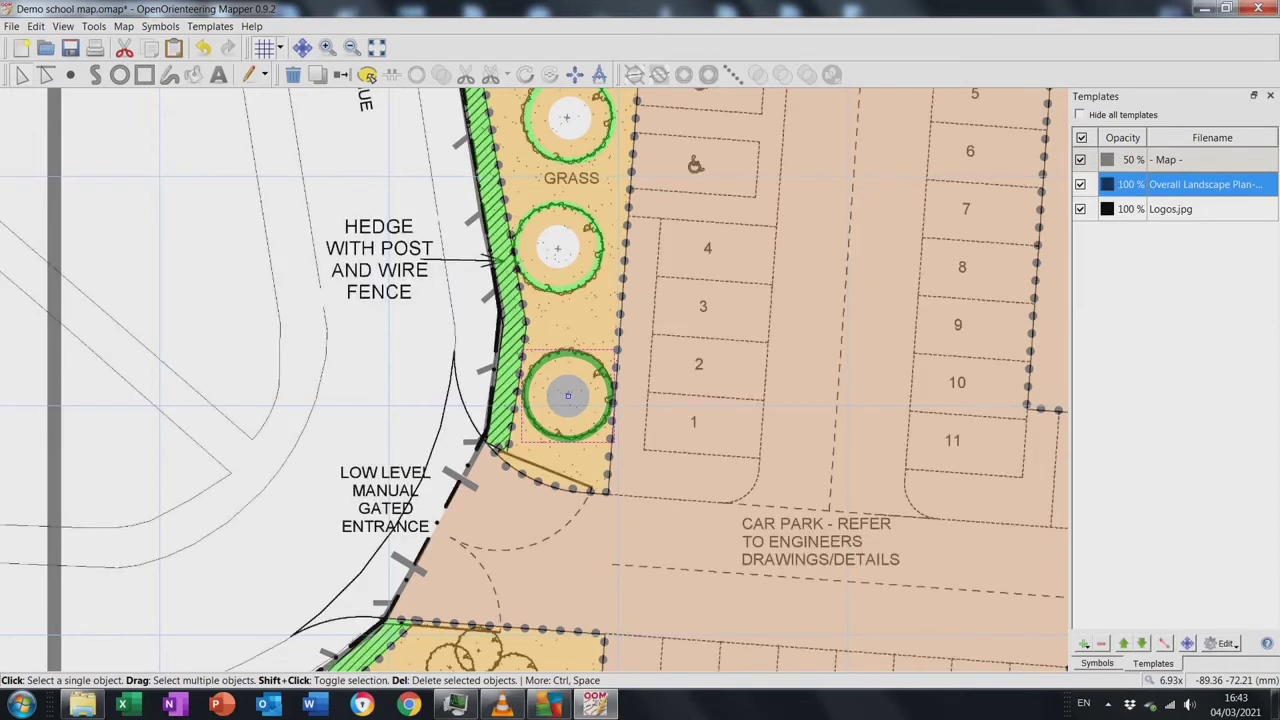
click(1097, 663)
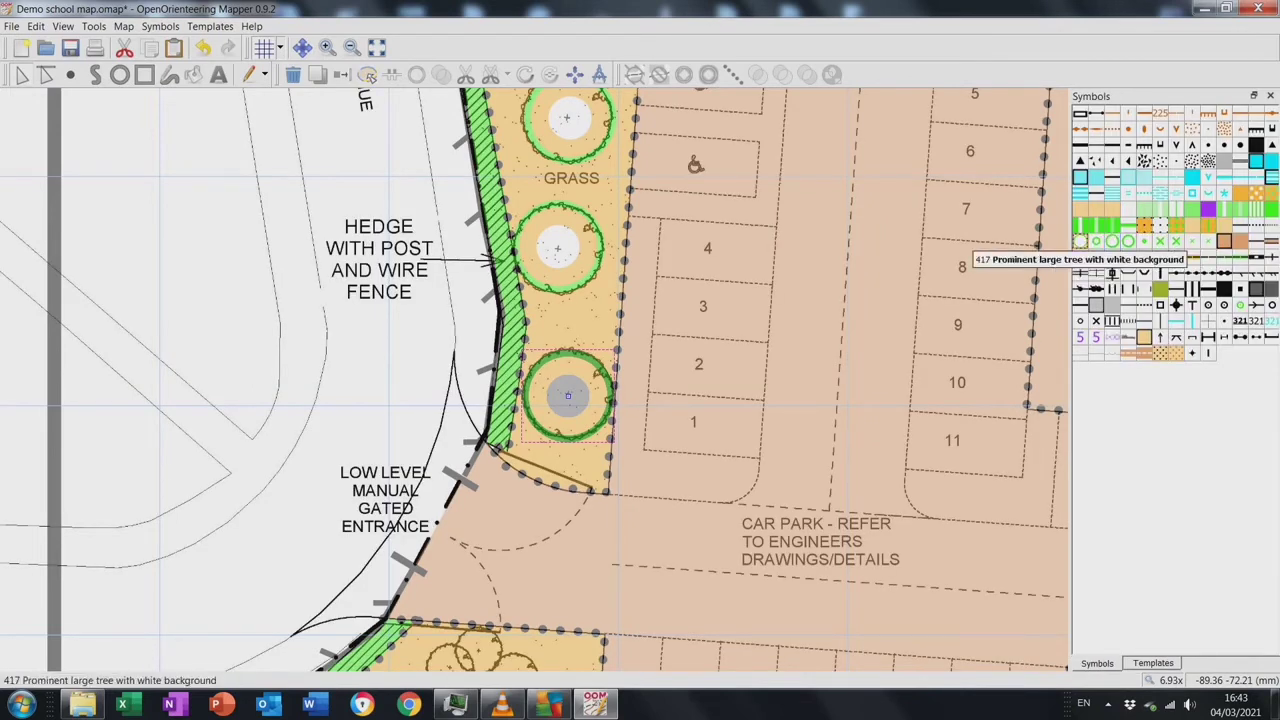
Set the inner color of the Point element in the 417 Prominent large tree with white background symbol to none
right_click(1080, 241)
click(1050, 266)
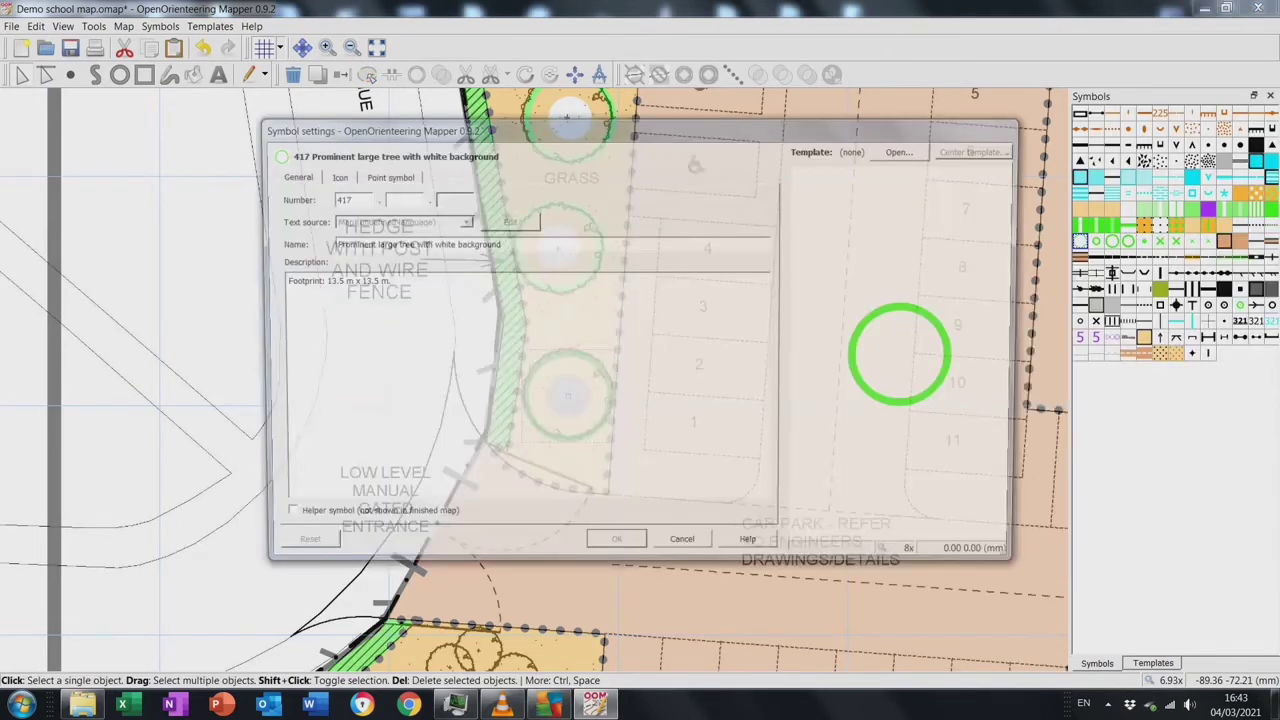
click(384, 175)
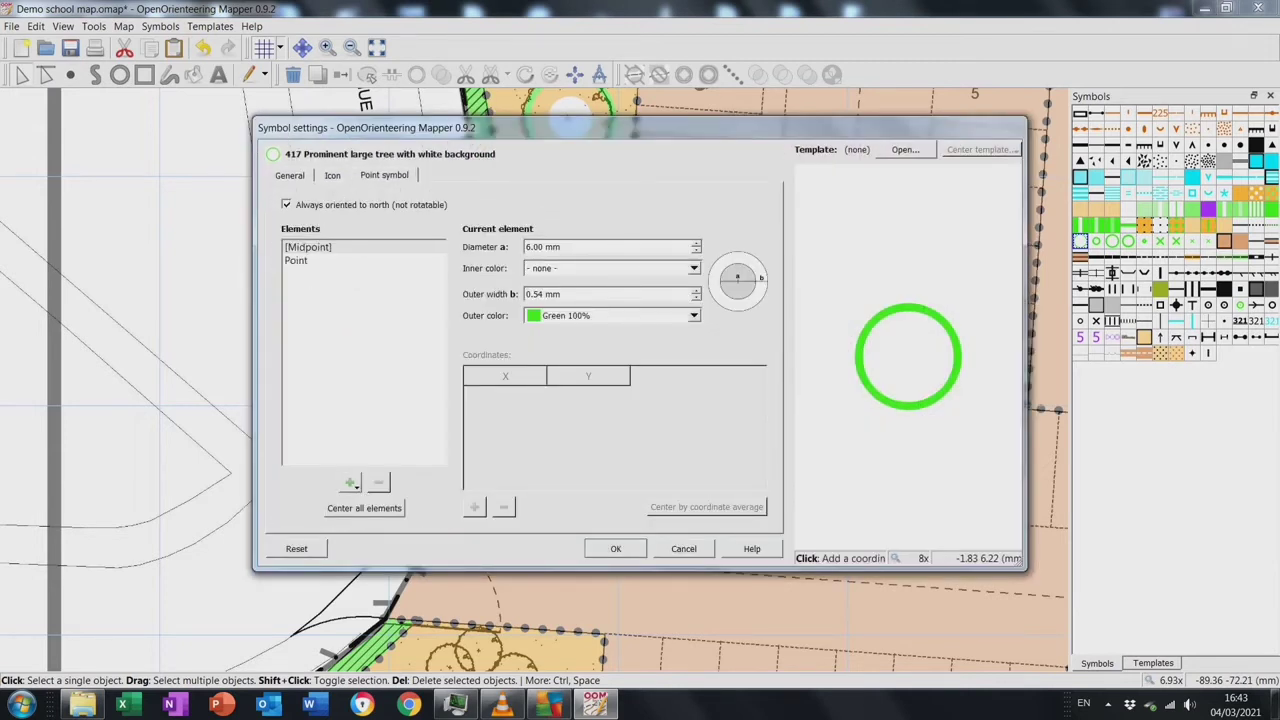
click(296, 260)
click(610, 268)
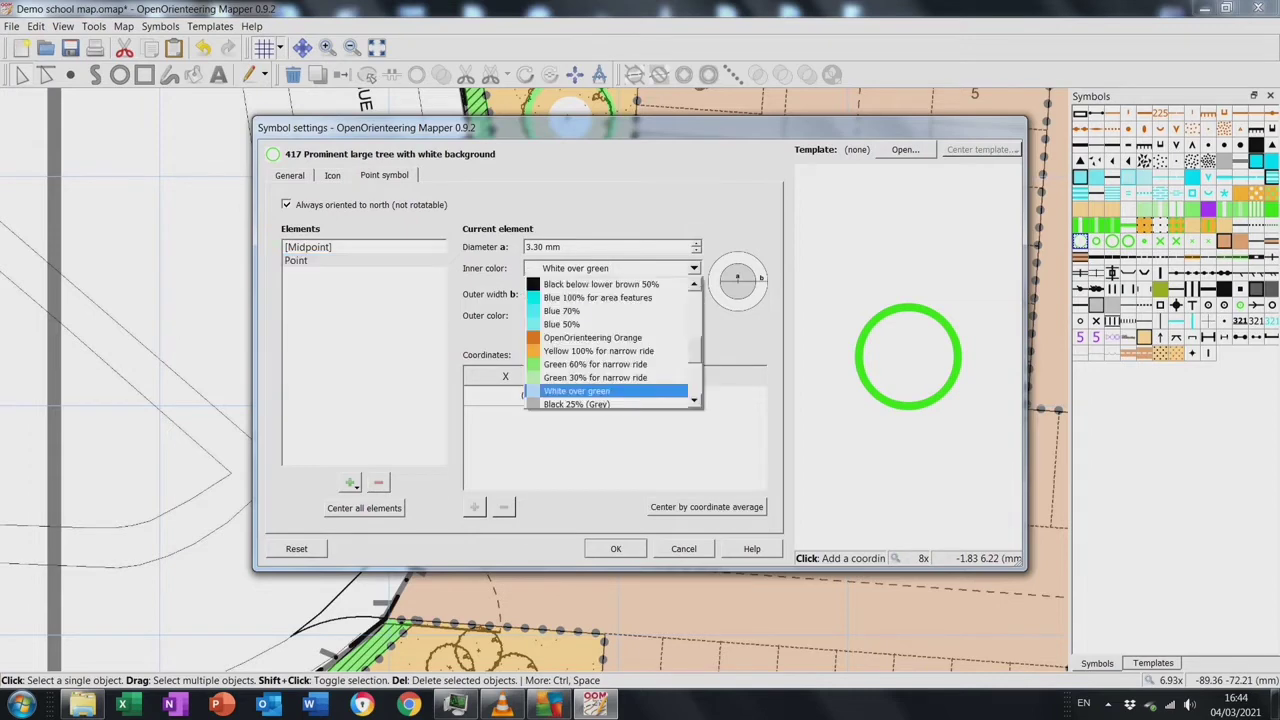
scroll(605, 290, up, 5)
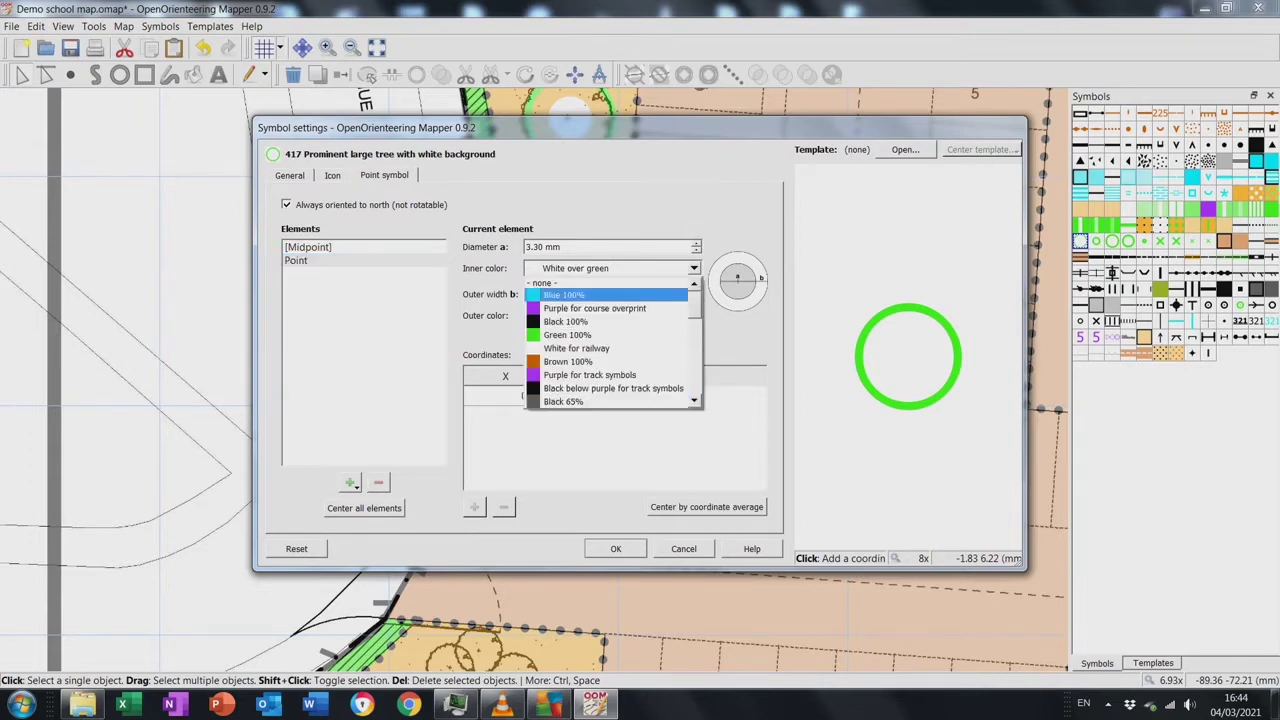
key(Return)
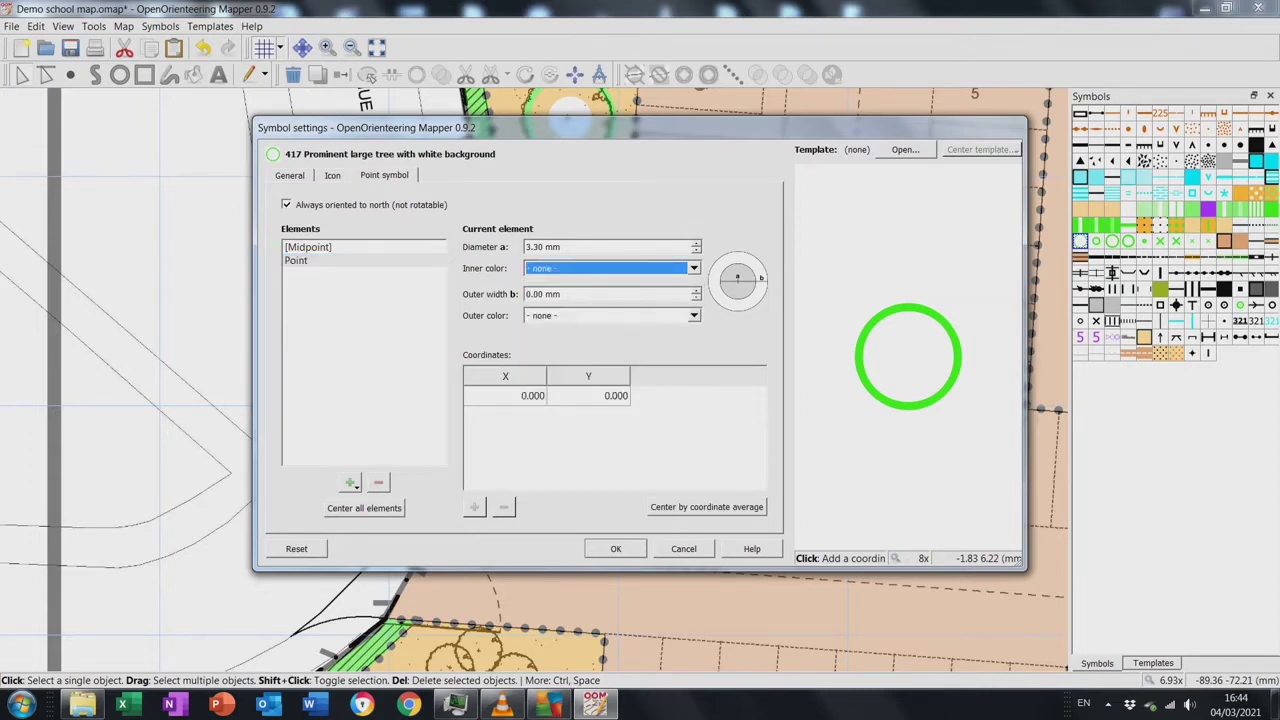
key(Return)
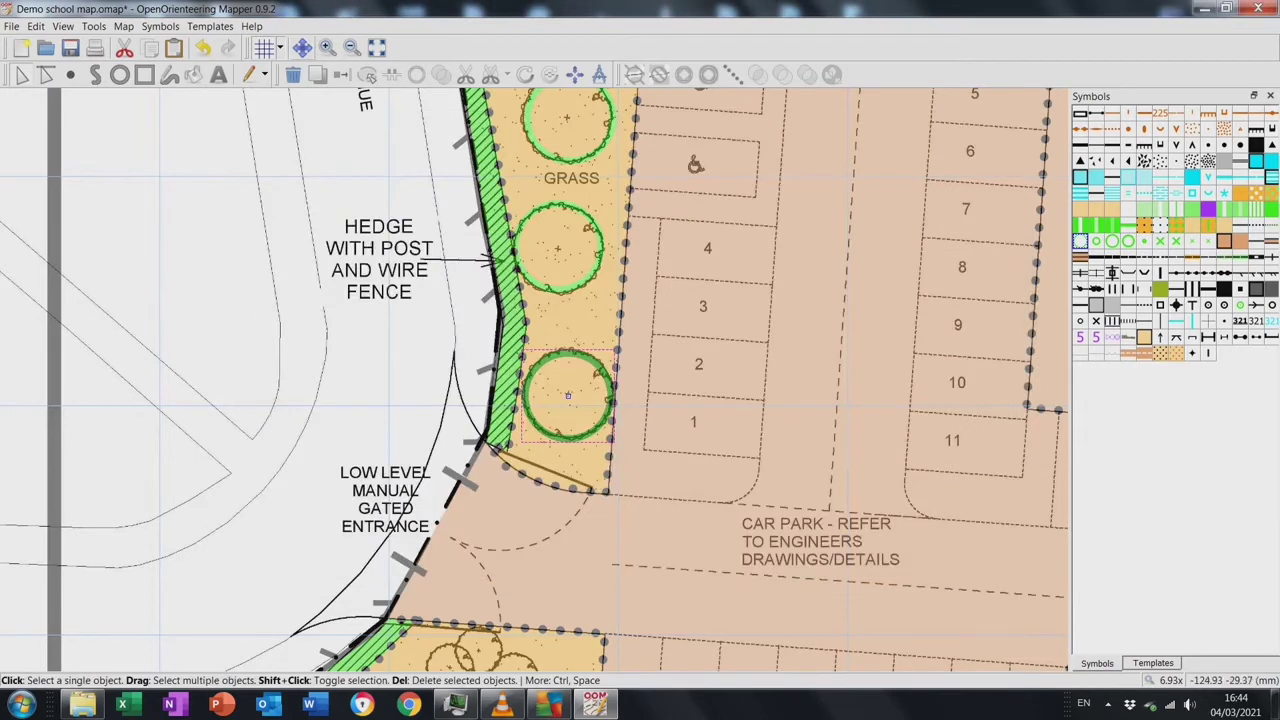
Place 417 Prominent large tree with white background symbols on the five large tree circles in the grass bed below parking spaces 15 to 22
key(space)
drag(540, 400, 523, 57)
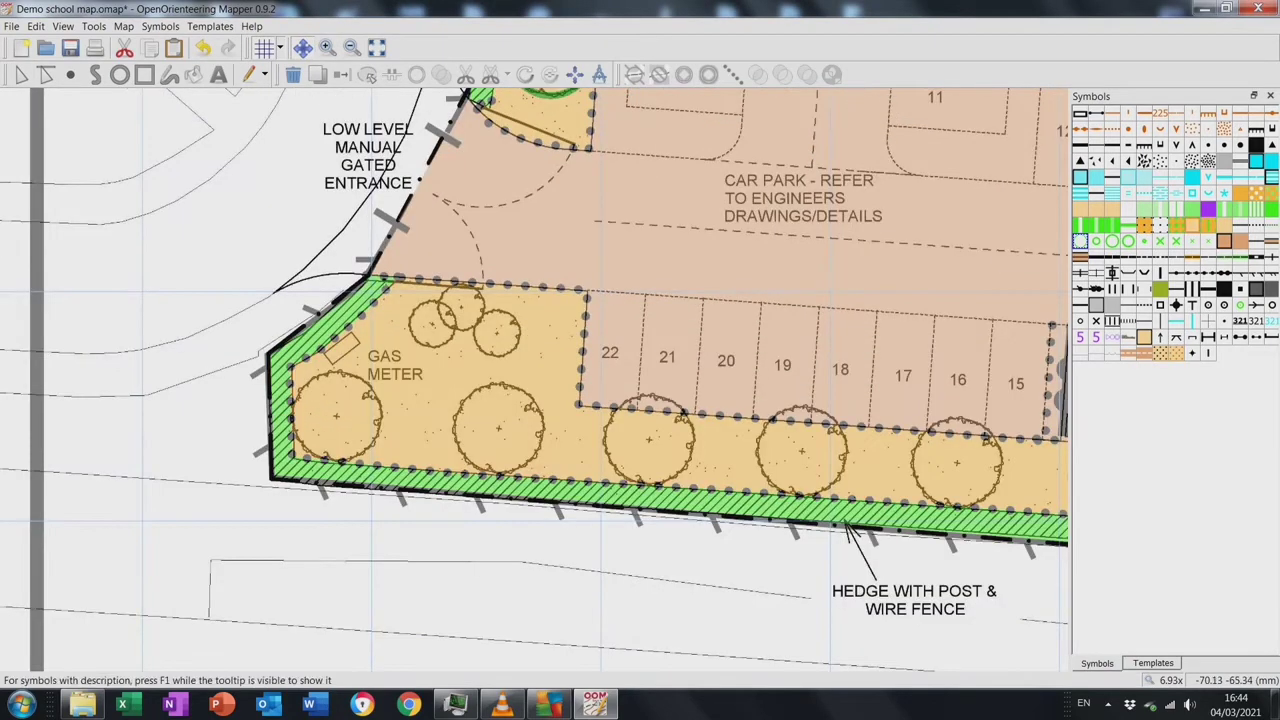
key(s)
click(337, 416)
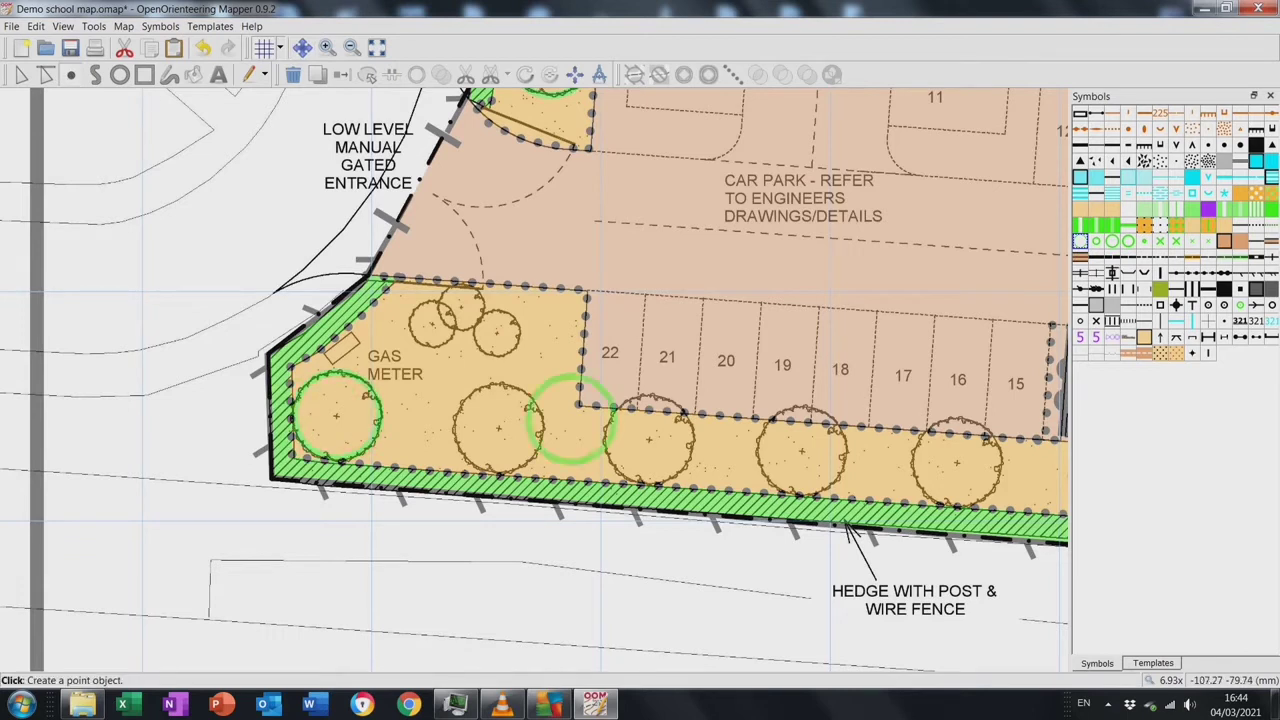
click(498, 428)
click(648, 440)
click(801, 452)
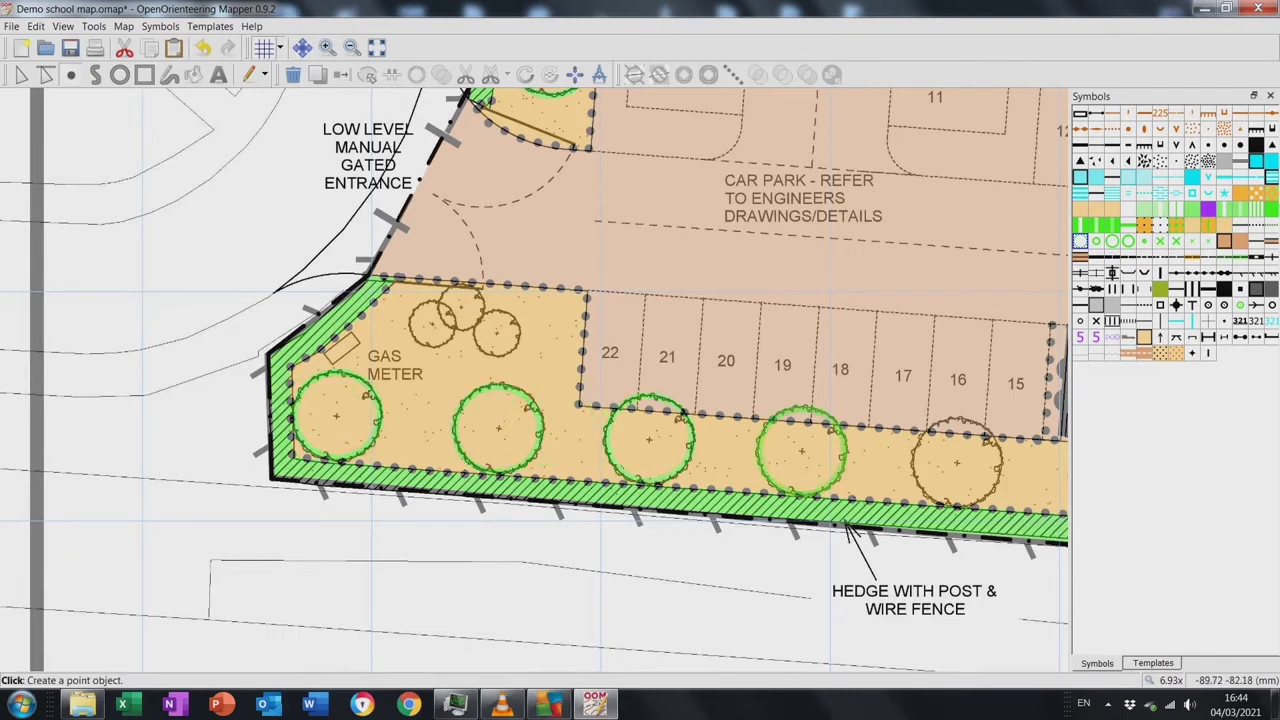
click(956, 463)
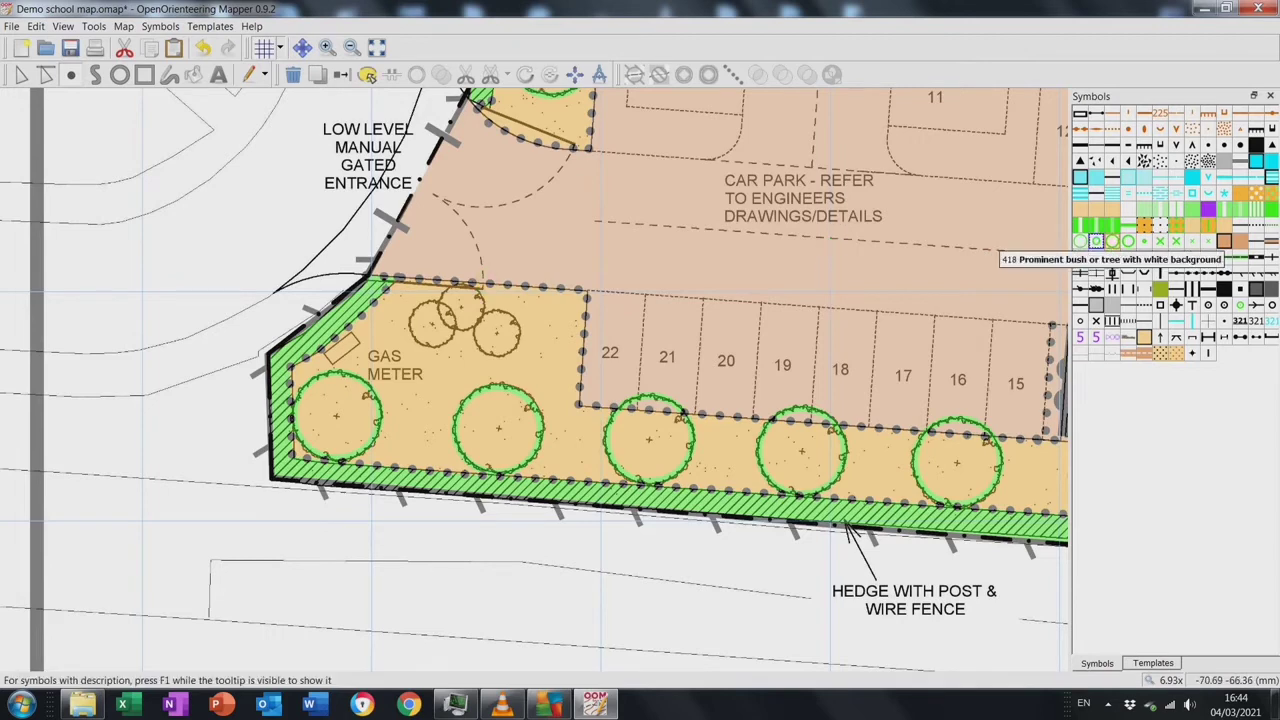
Place 418 Prominent bush or tree with white background symbols on the three small tree circles beside the gas meter
click(430, 322)
click(460, 305)
click(497, 333)
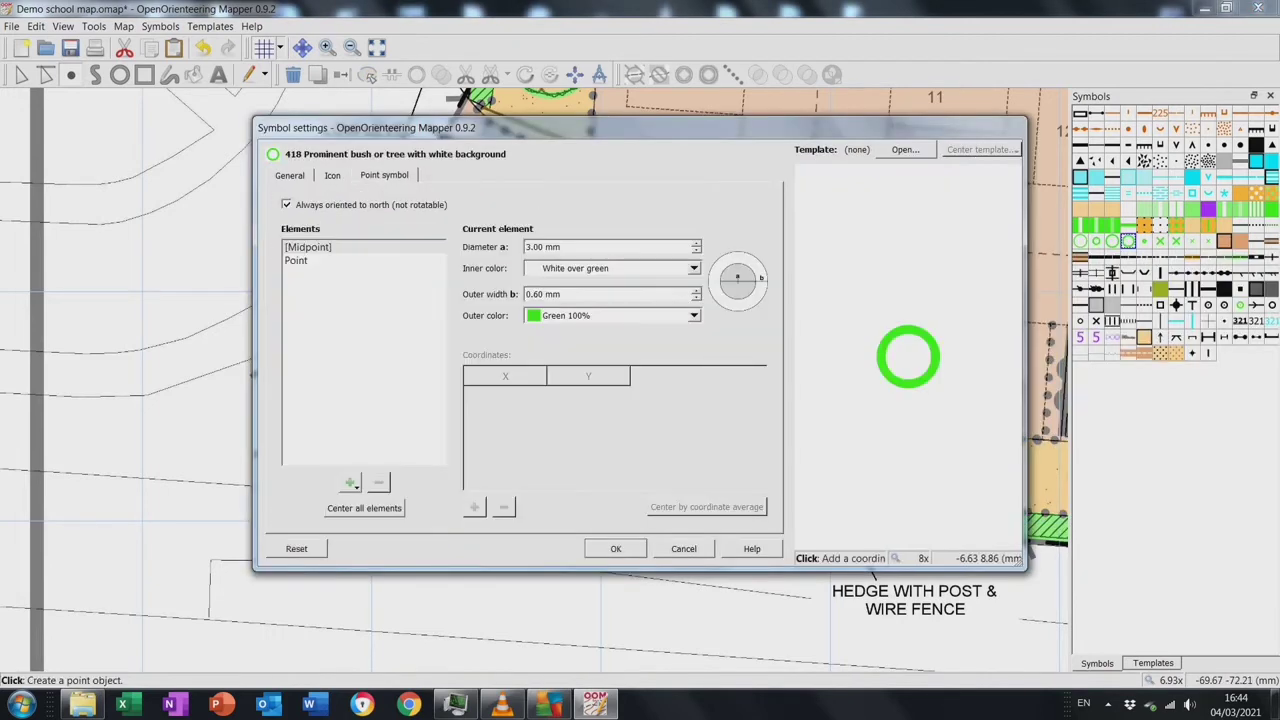
Remove the white inner color from the midpoint element of the 418 Prominent bush or tree with white background symbol
click(610, 268)
click(610, 268)
click(560, 283)
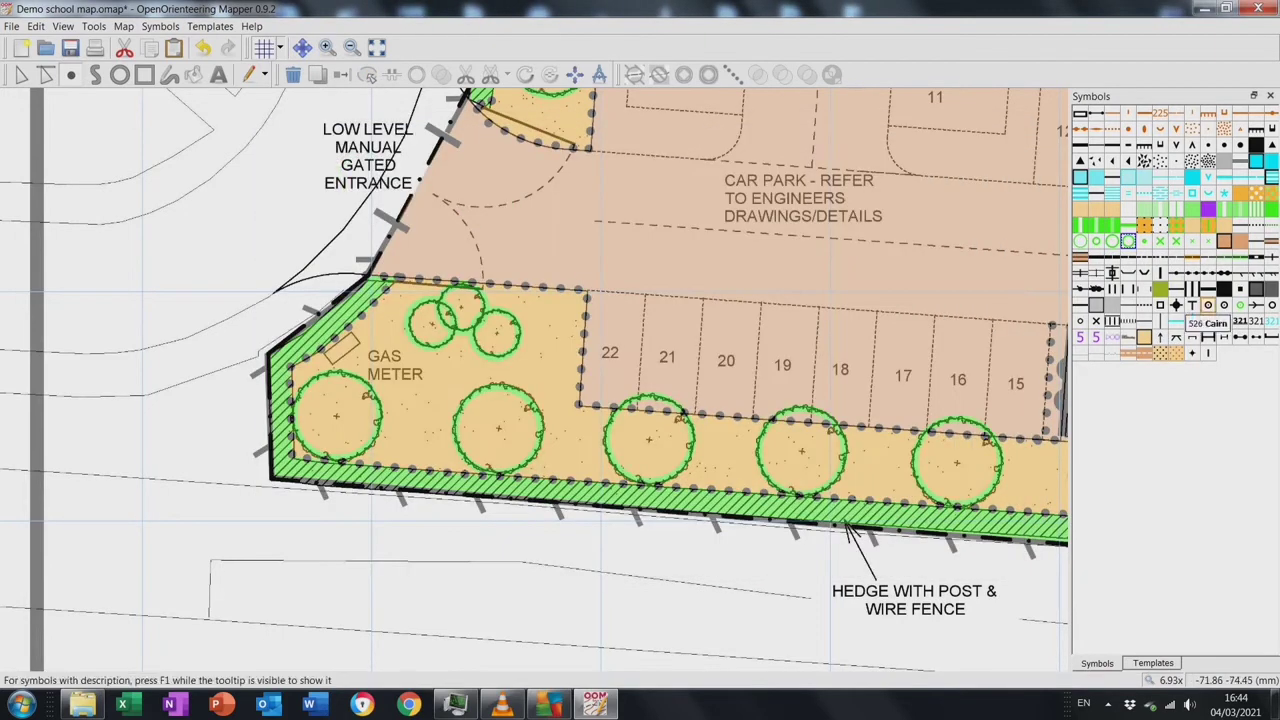
Place large tree symbols on the four tree circles in the grass bed below the circuit training playground marking
key(r)
click(360, 347)
drag(1000, 400, 24, 357)
key(s)
click(378, 445)
click(519, 455)
click(671, 462)
click(830, 477)
Place a small circle point symbol on the plan's round mark beside the double gate in the hedge
click(1272, 304)
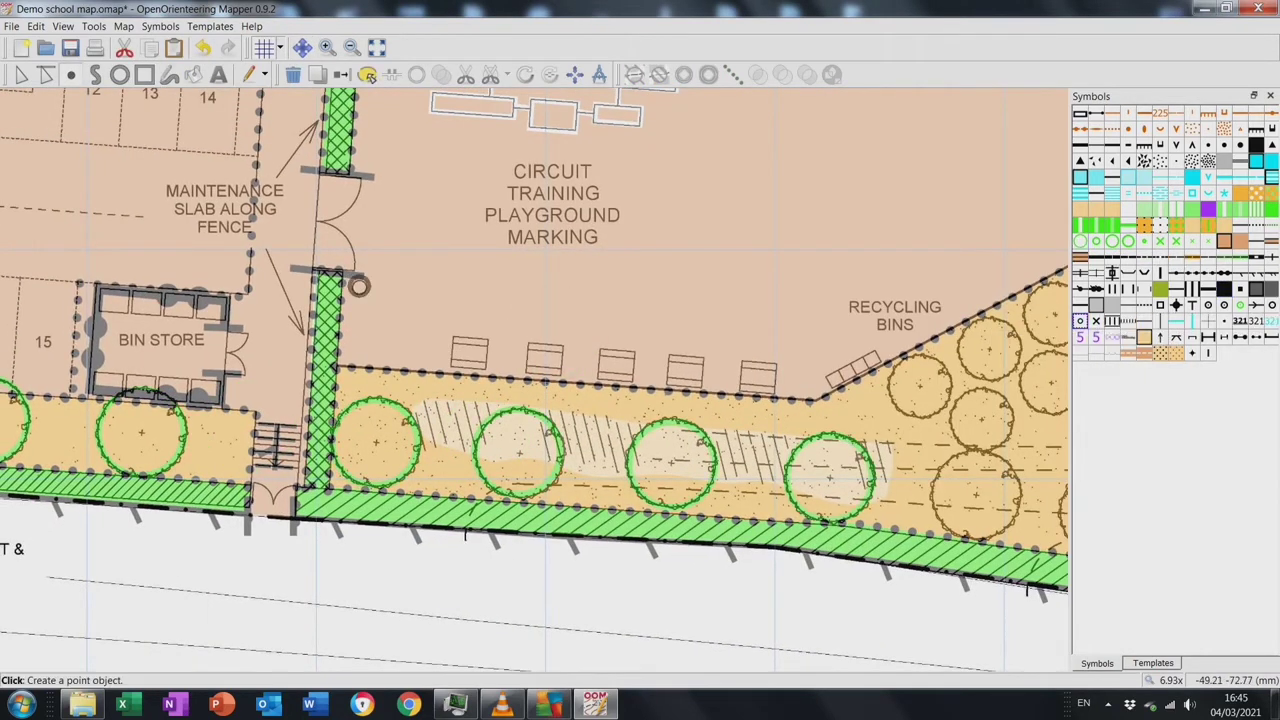
right_click(1270, 321)
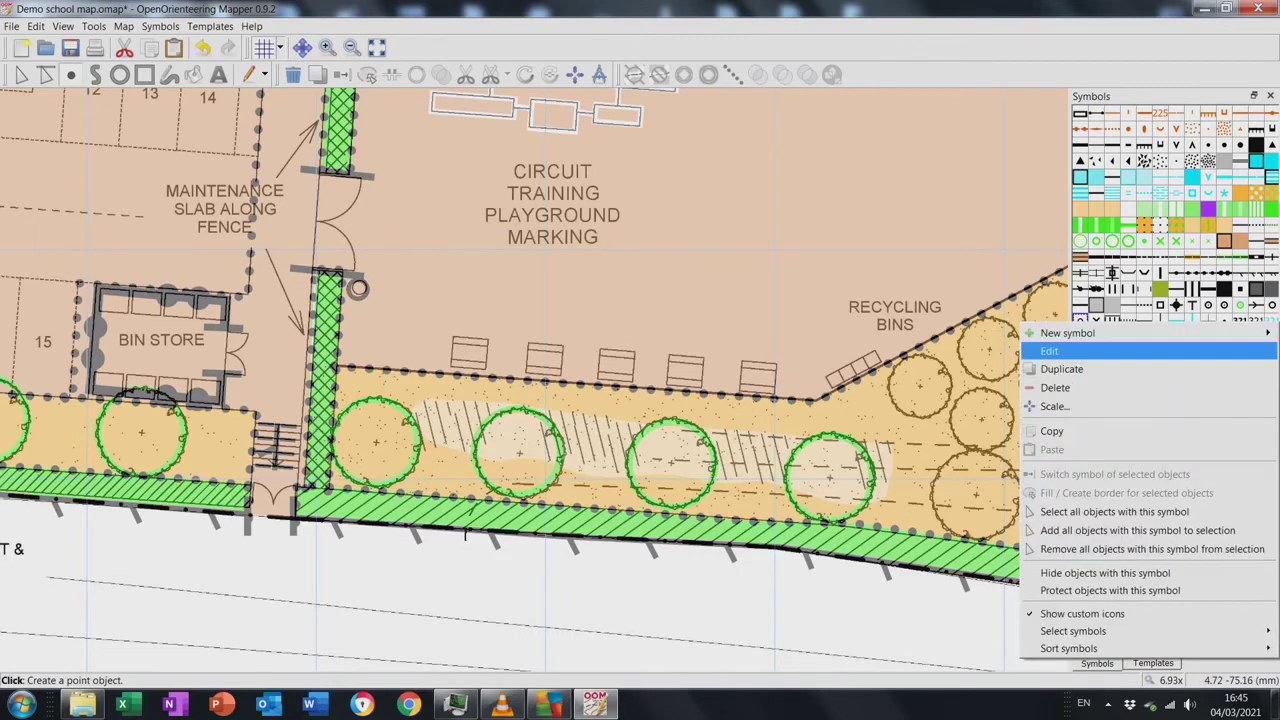
key(Escape)
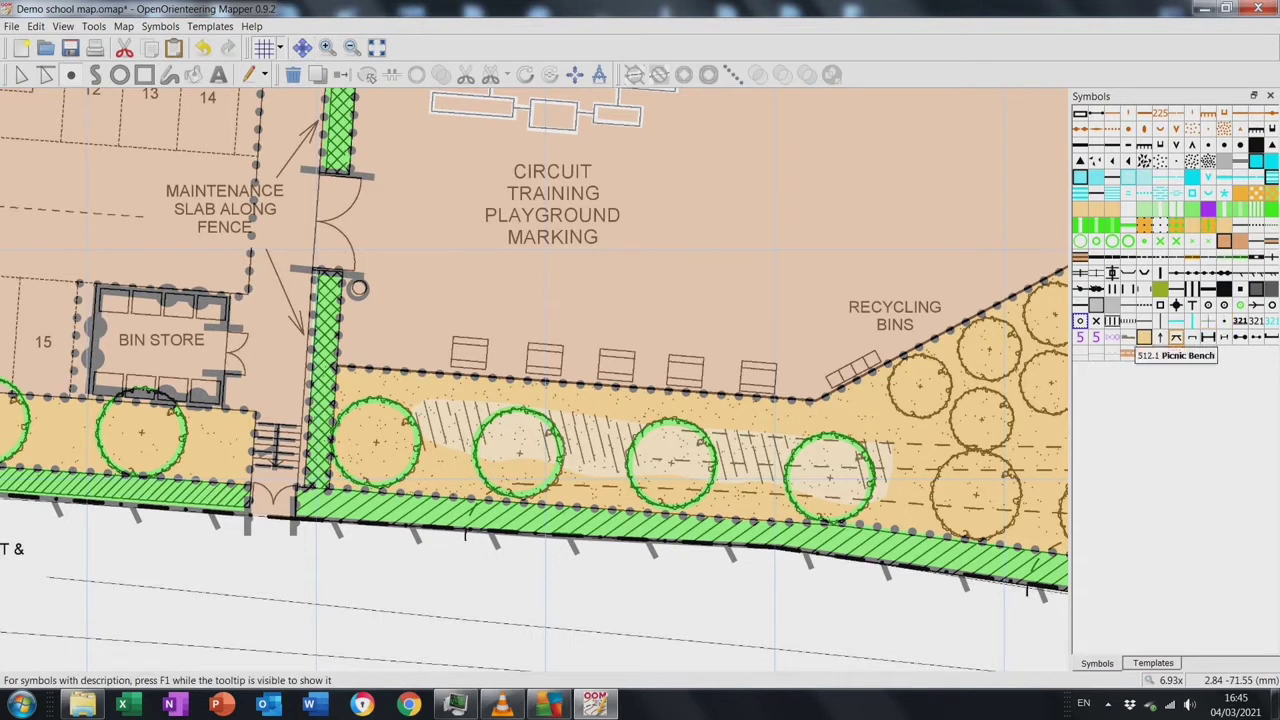
Place 512.1 Picnic Bench symbols on the five picnic tables below the circuit training playground marking
click(1176, 338)
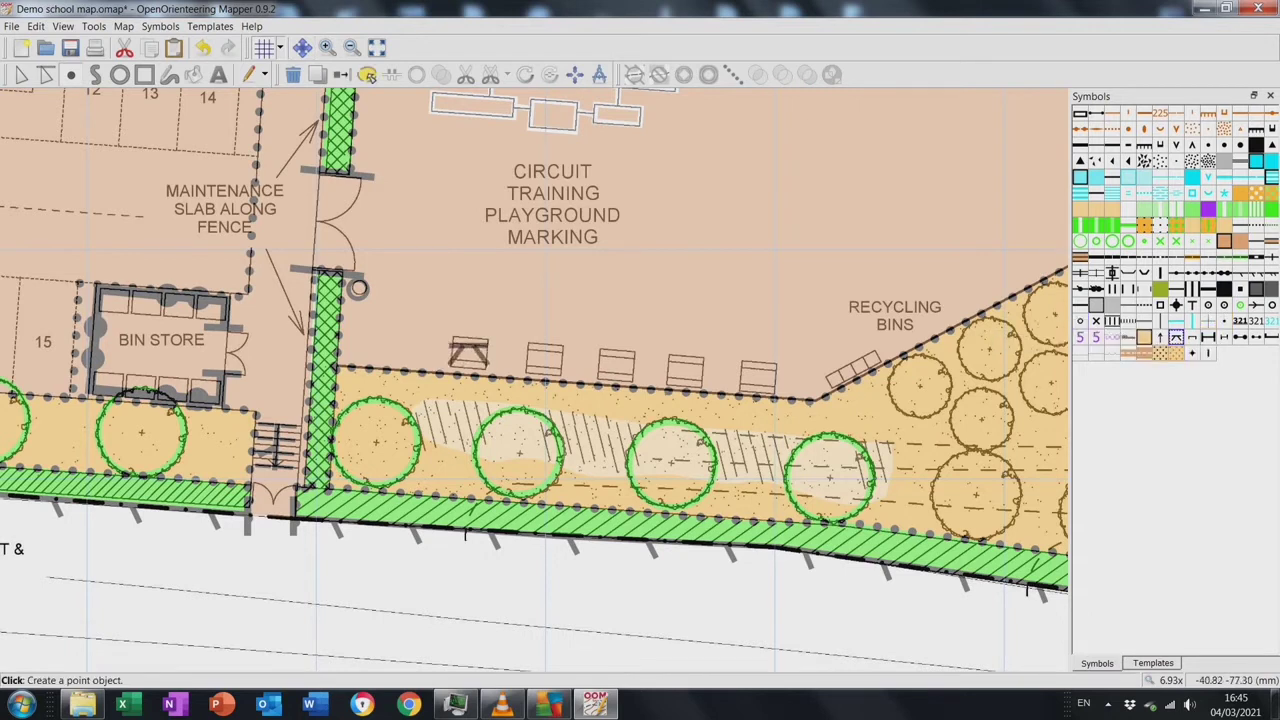
click(544, 358)
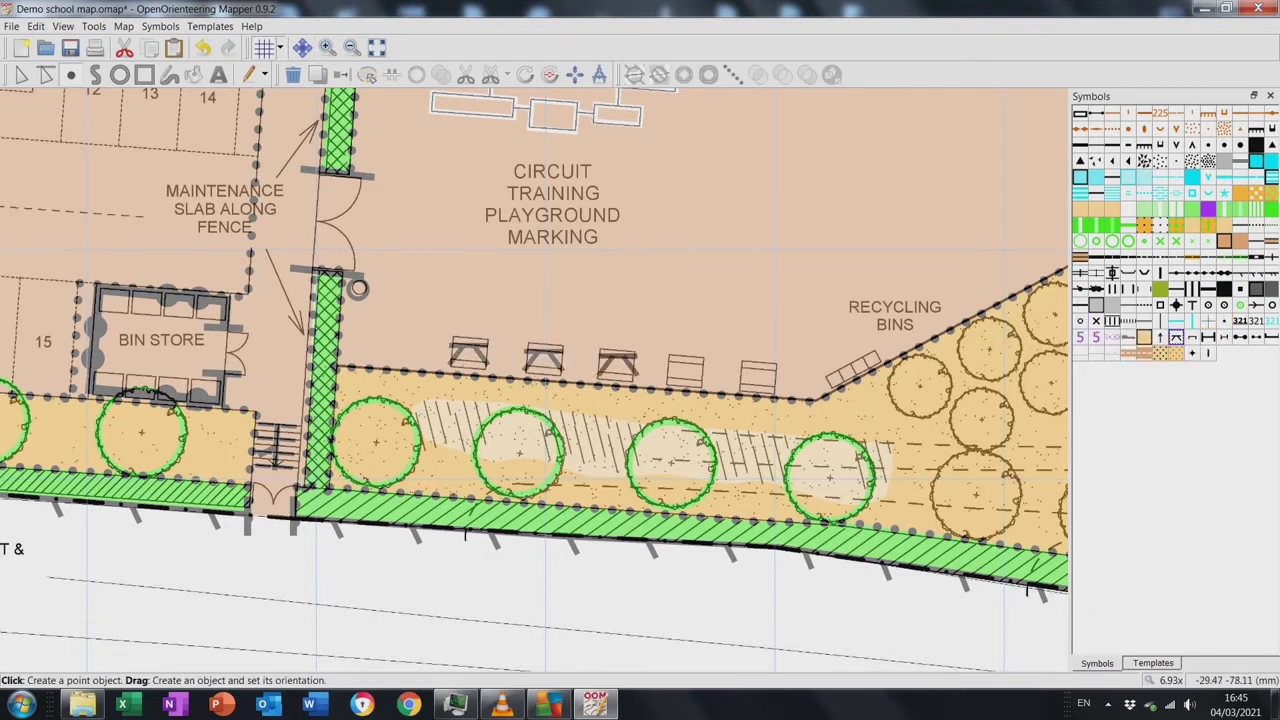
click(617, 360)
click(685, 368)
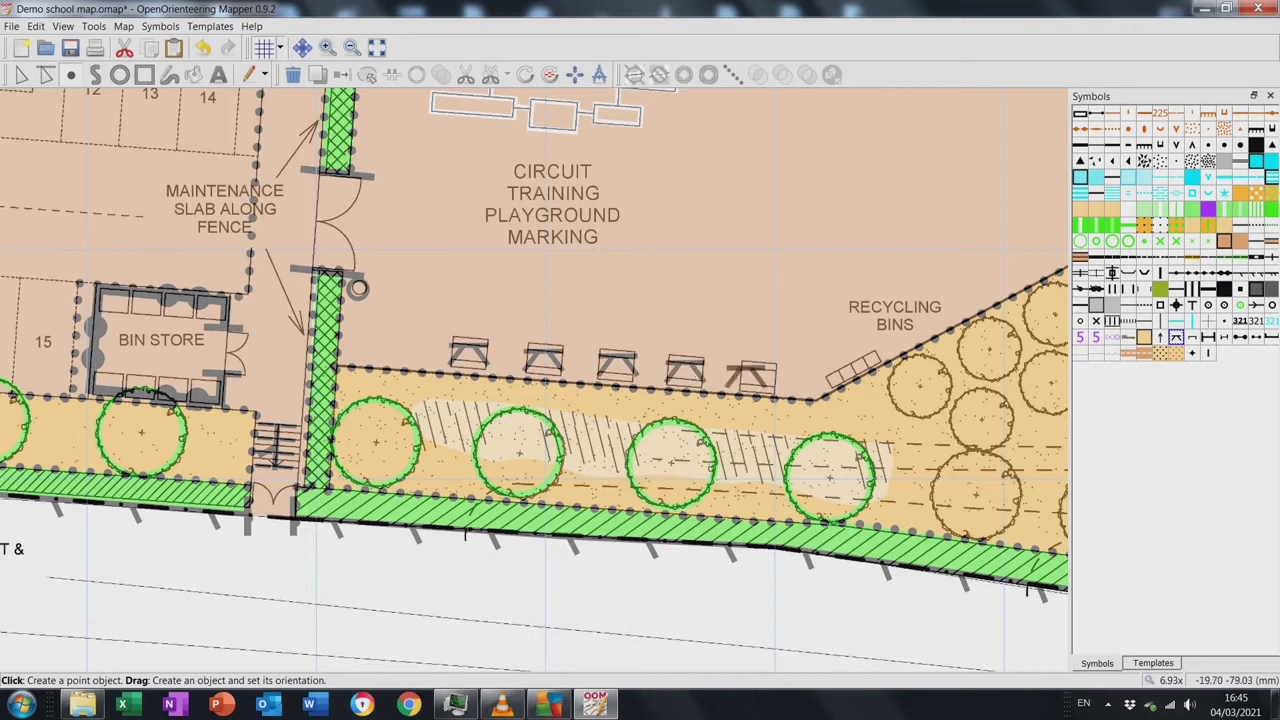
click(757, 372)
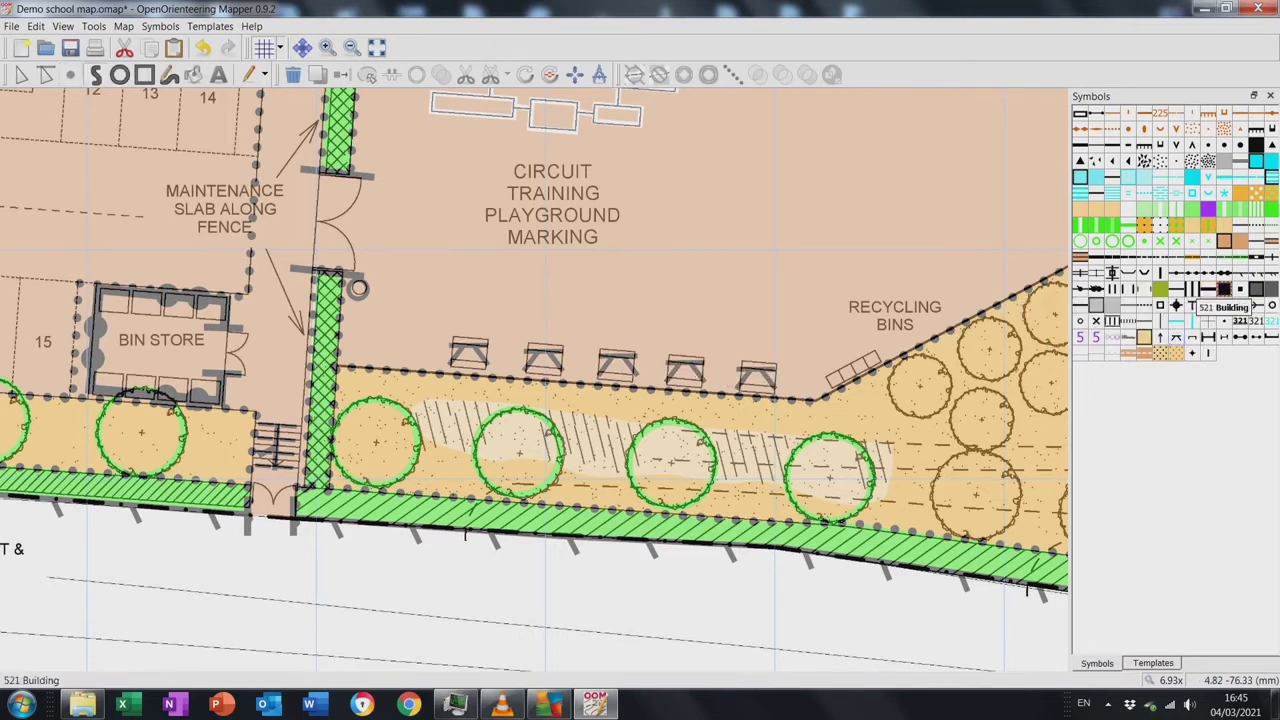
Draw a 521 Building rectangle over the recycling bins, aligned with the sloping playground edge
click(1224, 289)
key(r)
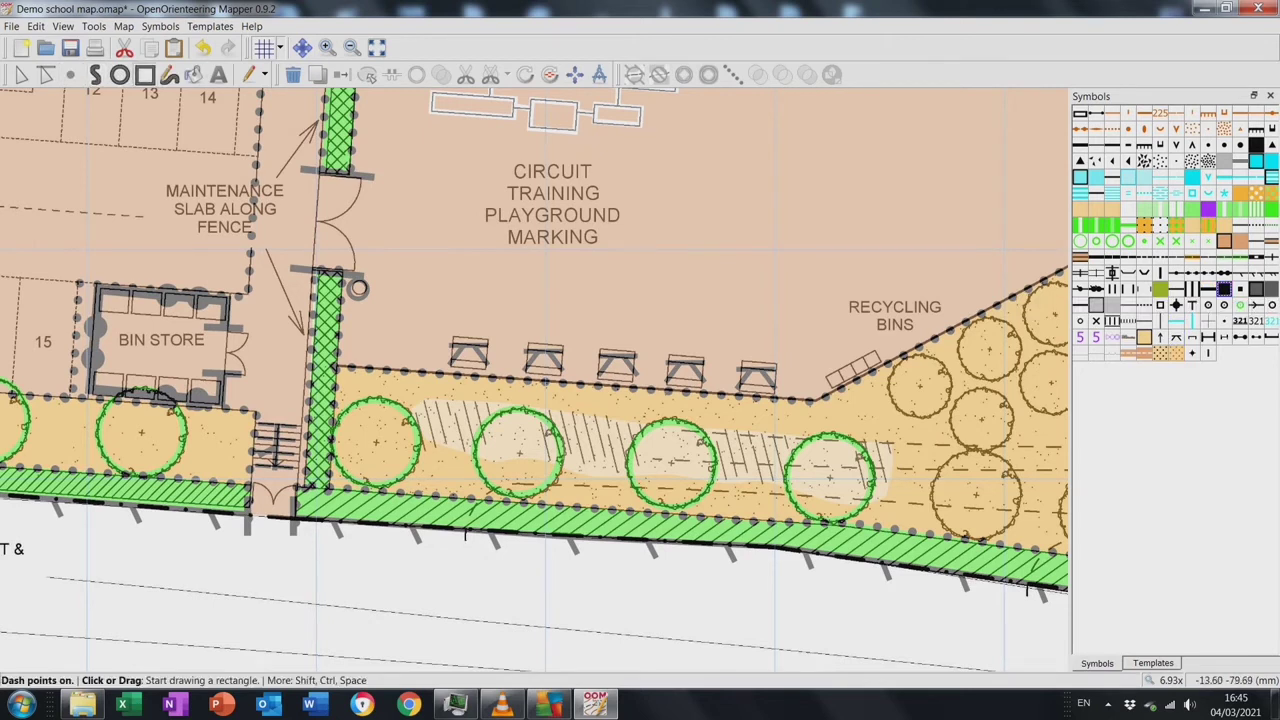
click(358, 288)
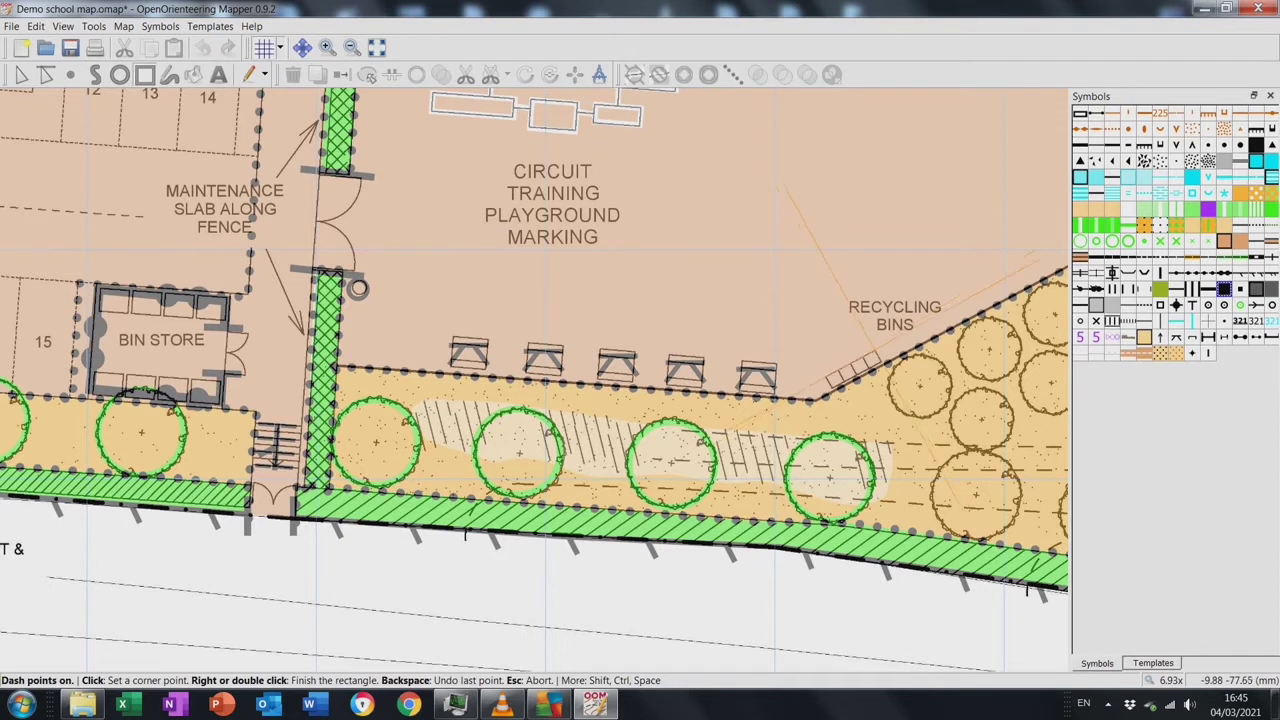
click(879, 361)
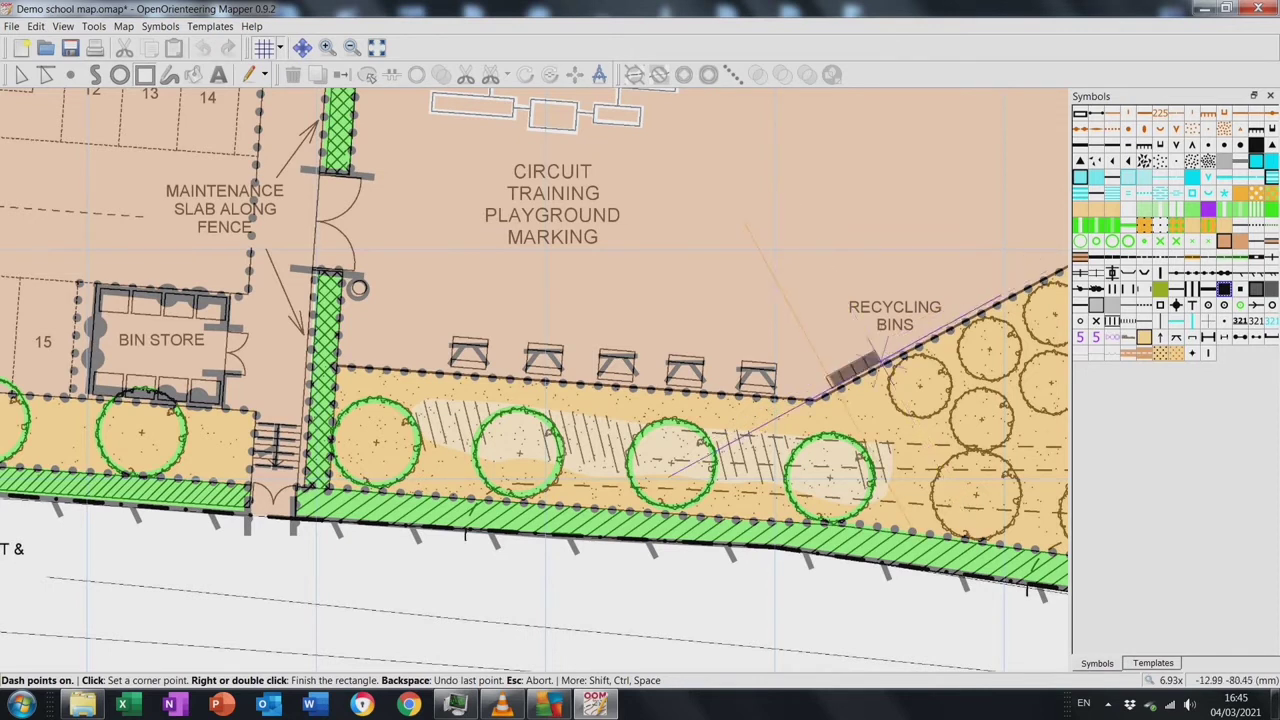
right_click(830, 382)
click(830, 378)
key(Escape)
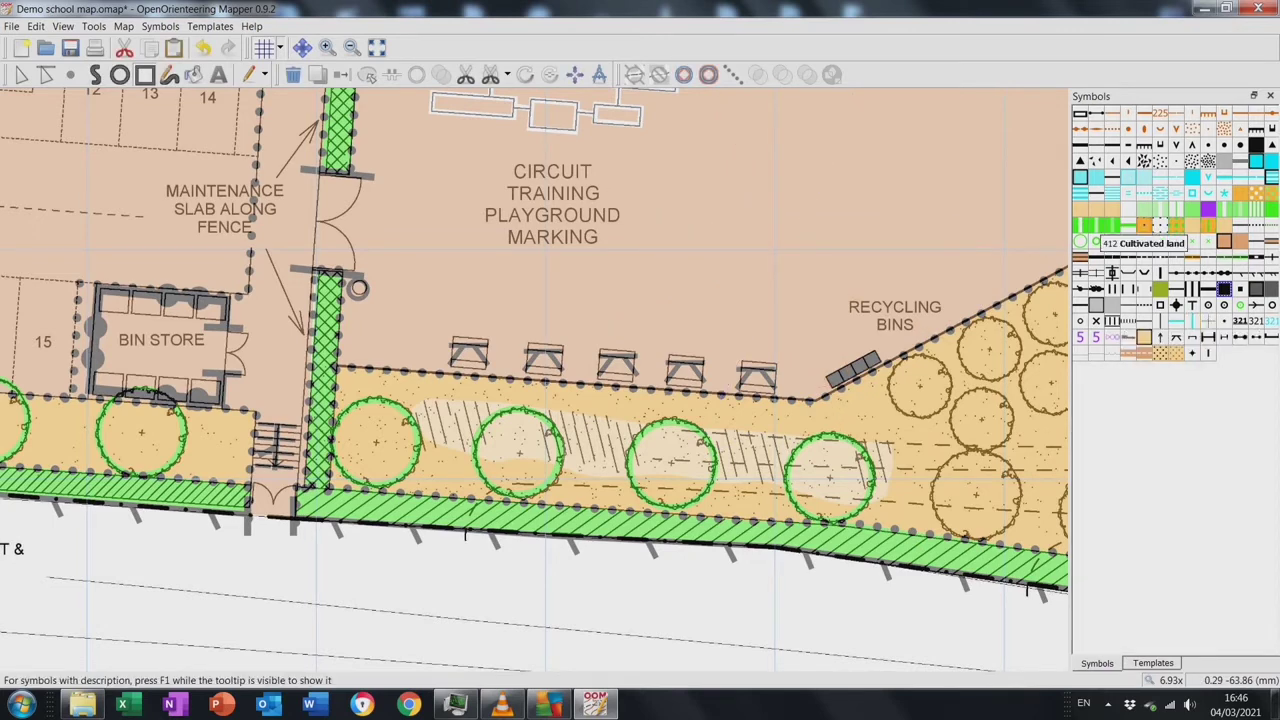
Place 418 Prominent bush or tree with white background symbols on the cluster of medium tree circles beside the recycling bins
key(Right)
key(Right)
key(Right)
key(Right)
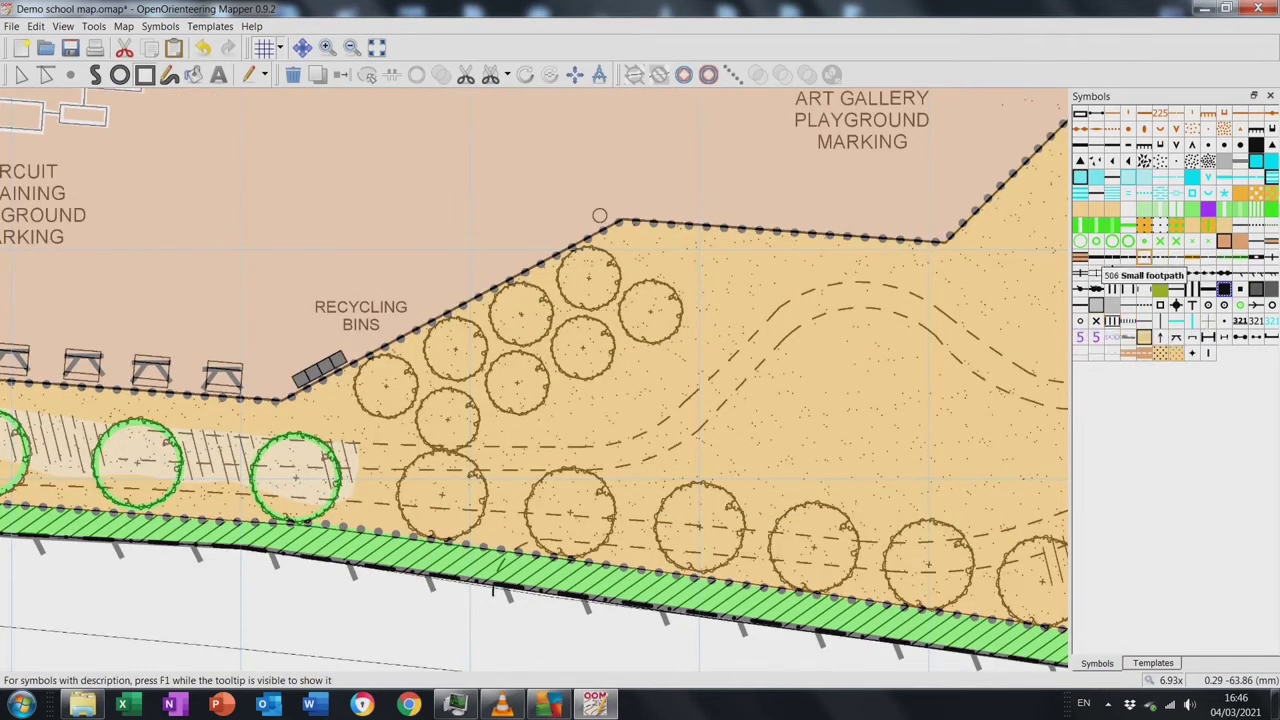
click(1112, 241)
click(585, 345)
click(588, 277)
click(455, 348)
click(517, 382)
click(449, 417)
click(386, 385)
click(651, 309)
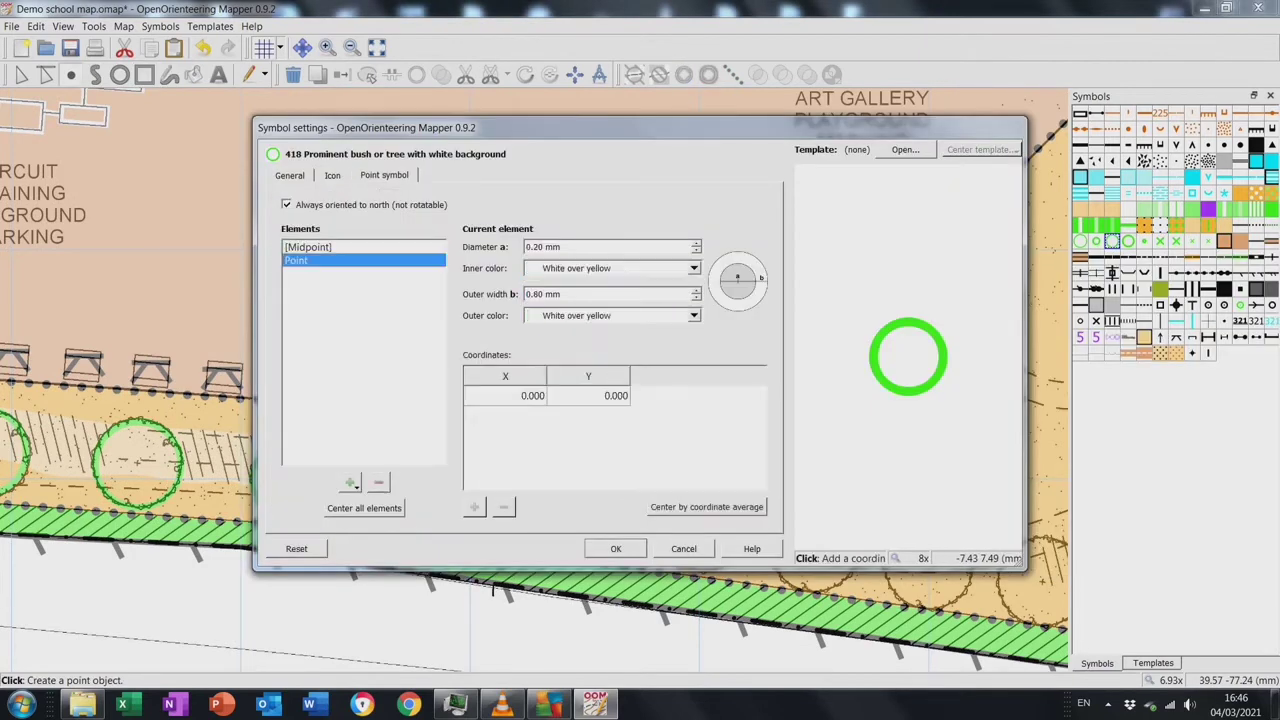
key(Escape)
Look over the tree circles along the eastern hedge, from the wooded south-east corner up to the outdoor teaching space
key(Right)
key(Right)
key(Right)
key(Right)
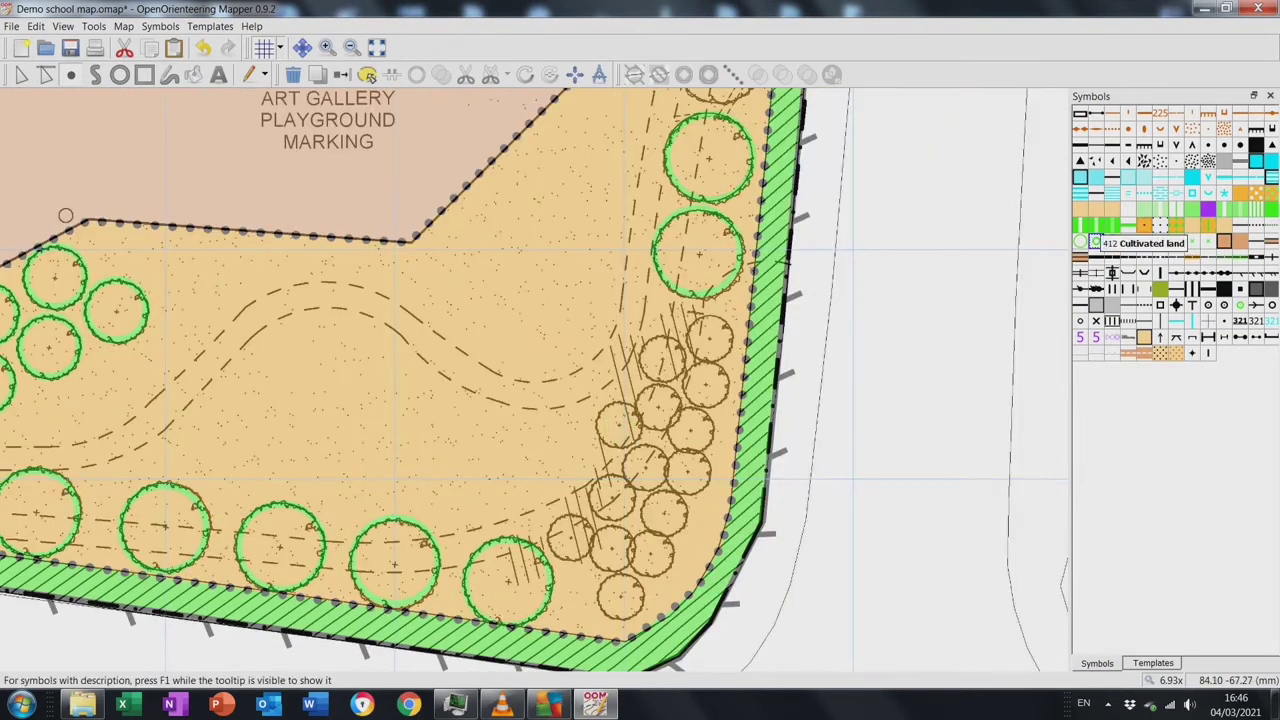
key(Left)
key(Left)
key(Left)
key(Left)
key(Up)
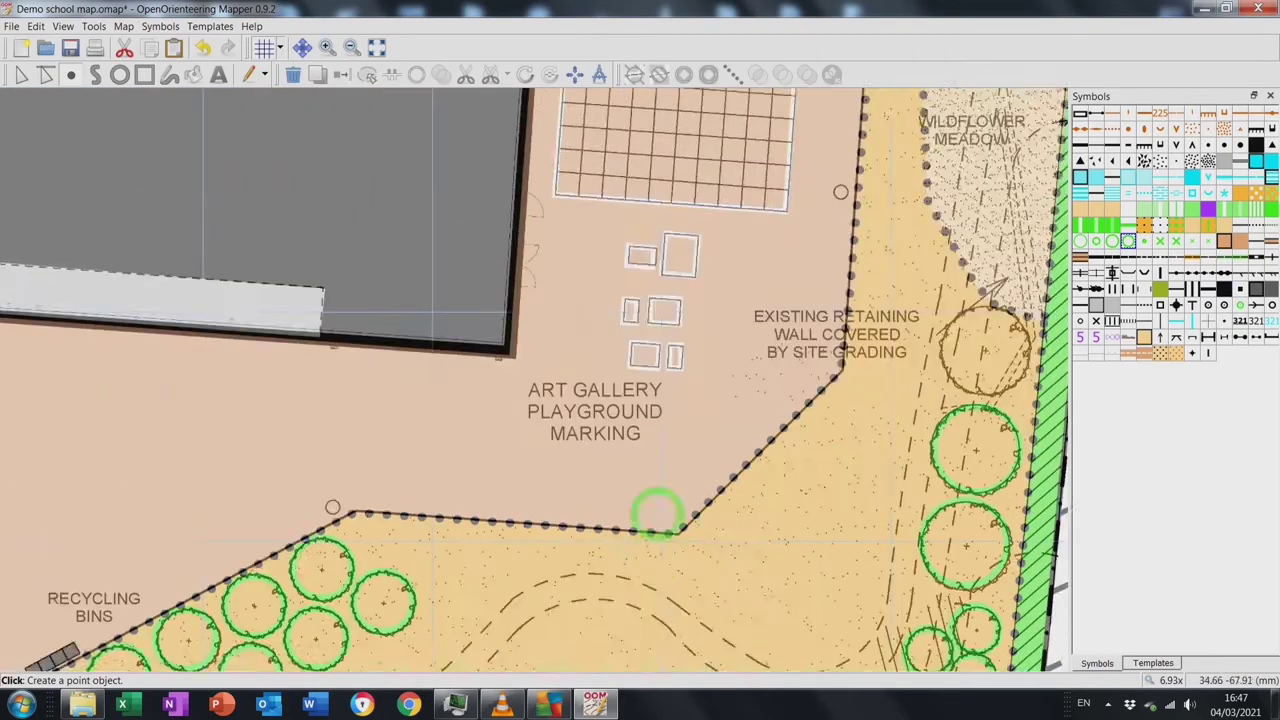
key(Right)
key(Right)
key(Up)
key(Up)
key(Up)
key(Up)
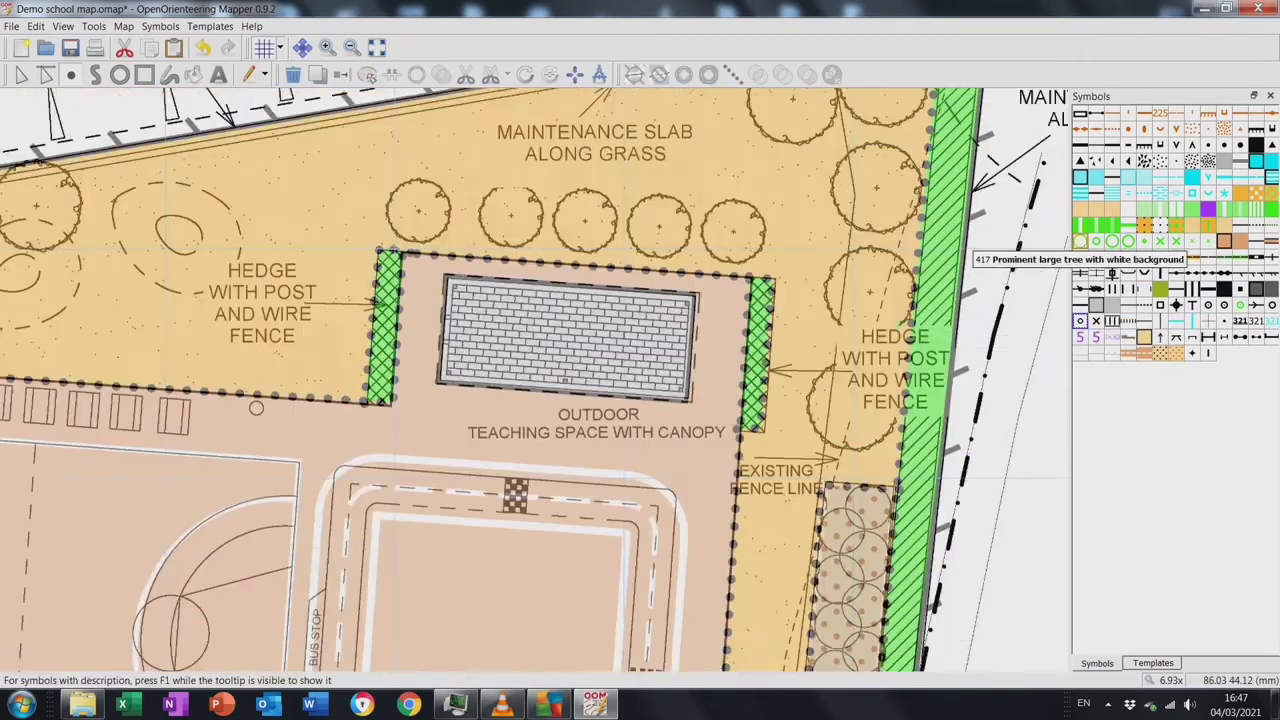
Trace the outer dashed ring of the grass play mound nearest the teaching space hedge as a closed brown line
key(Left)
key(Left)
key(Left)
key(Left)
key(Down)
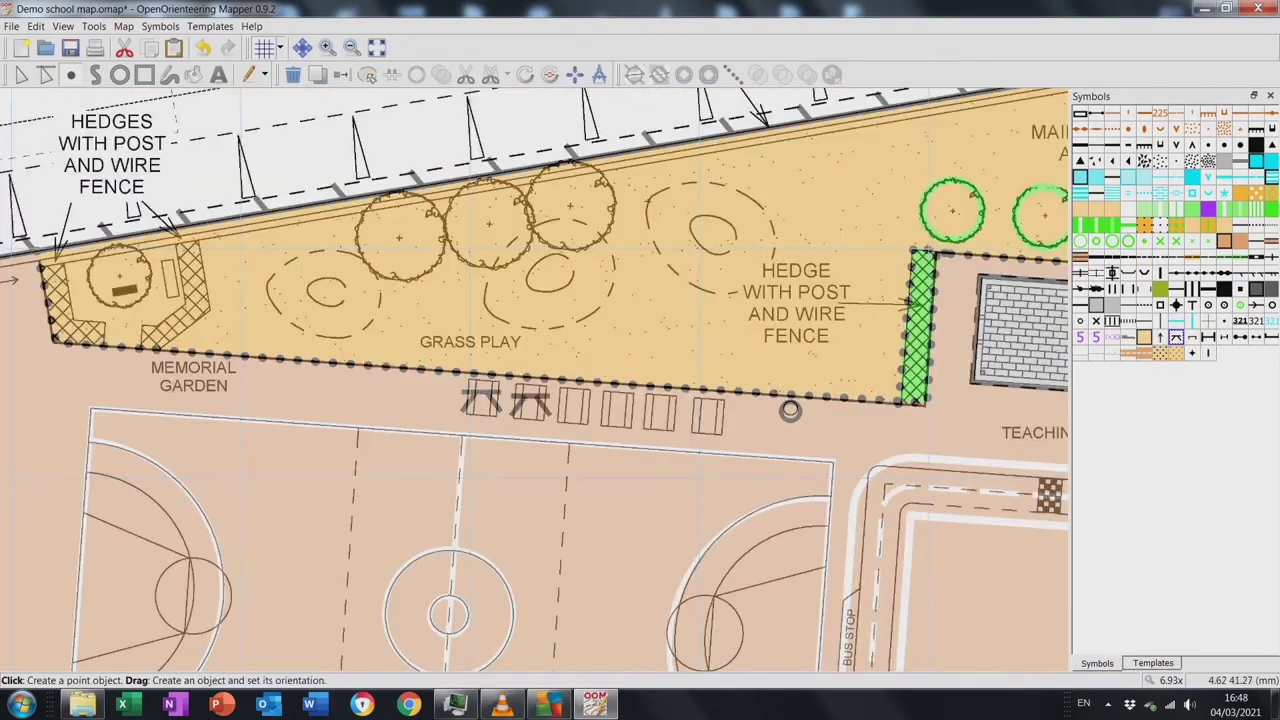
click(1112, 113)
key(p)
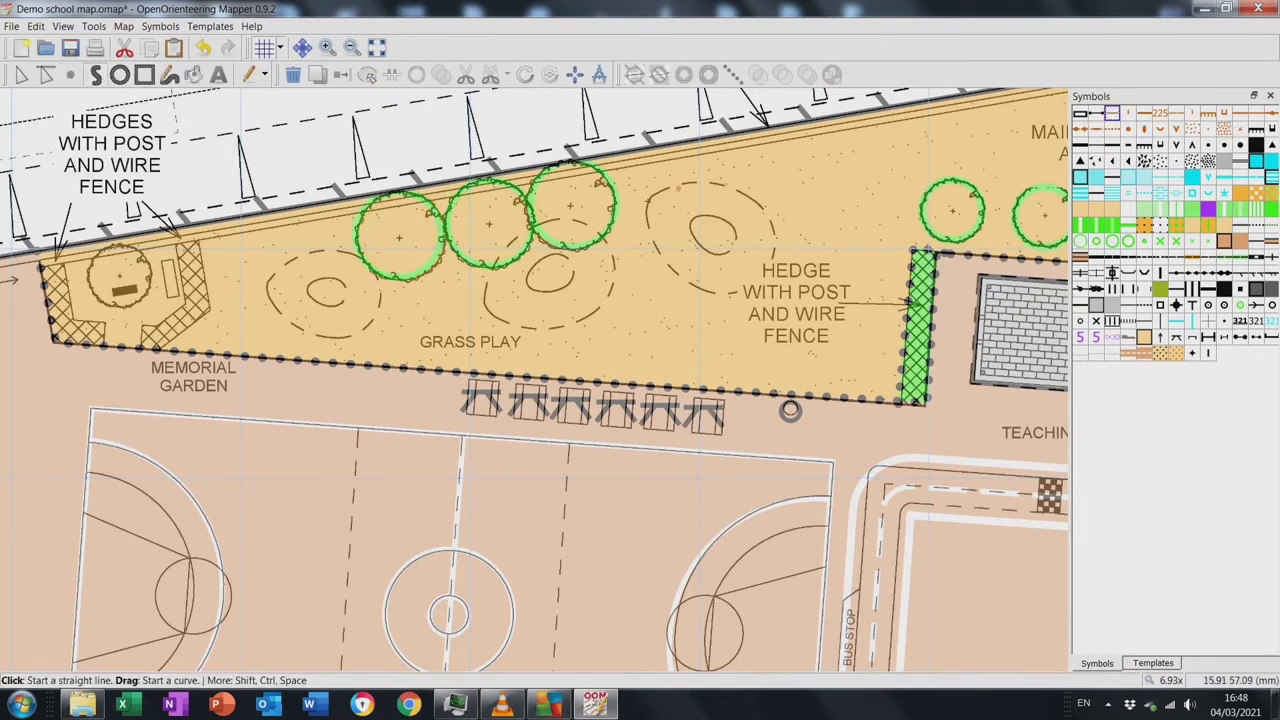
click(676, 185)
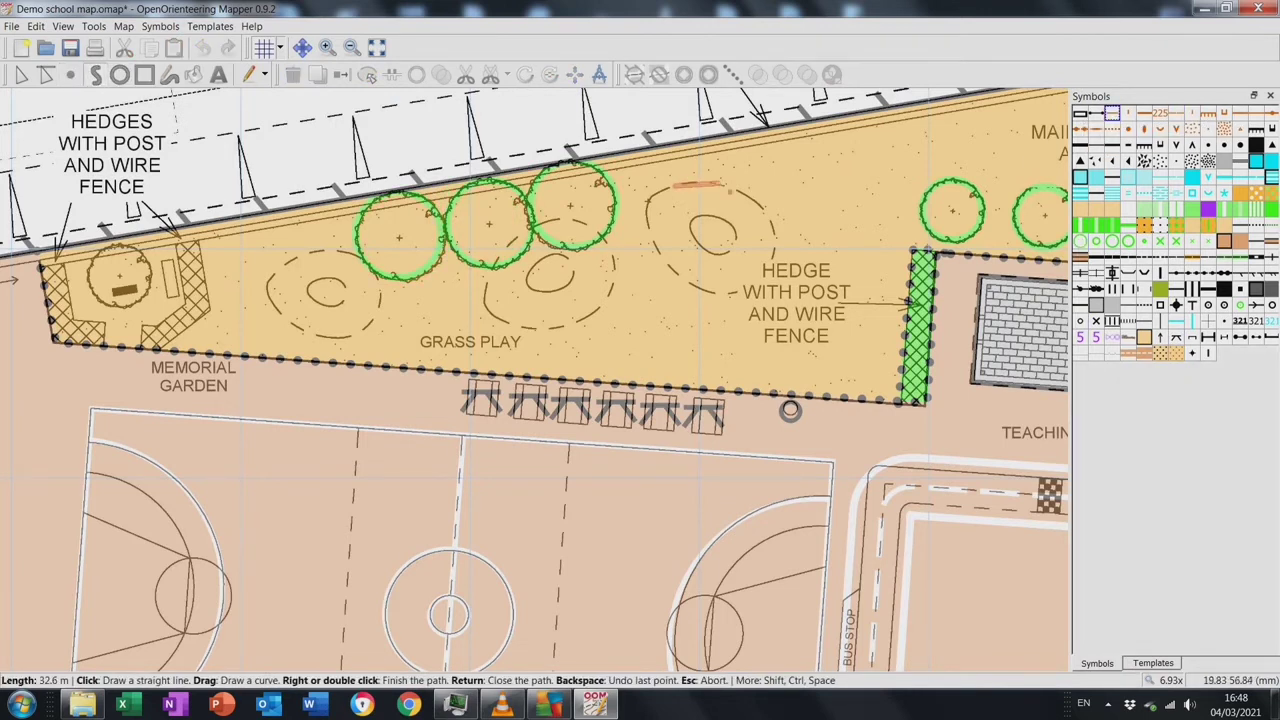
drag(720, 184, 765, 211)
mouse_move(768, 270)
mouse_down()
mouse_move(716, 293)
mouse_move(662, 258)
mouse_move(648, 202)
mouse_up()
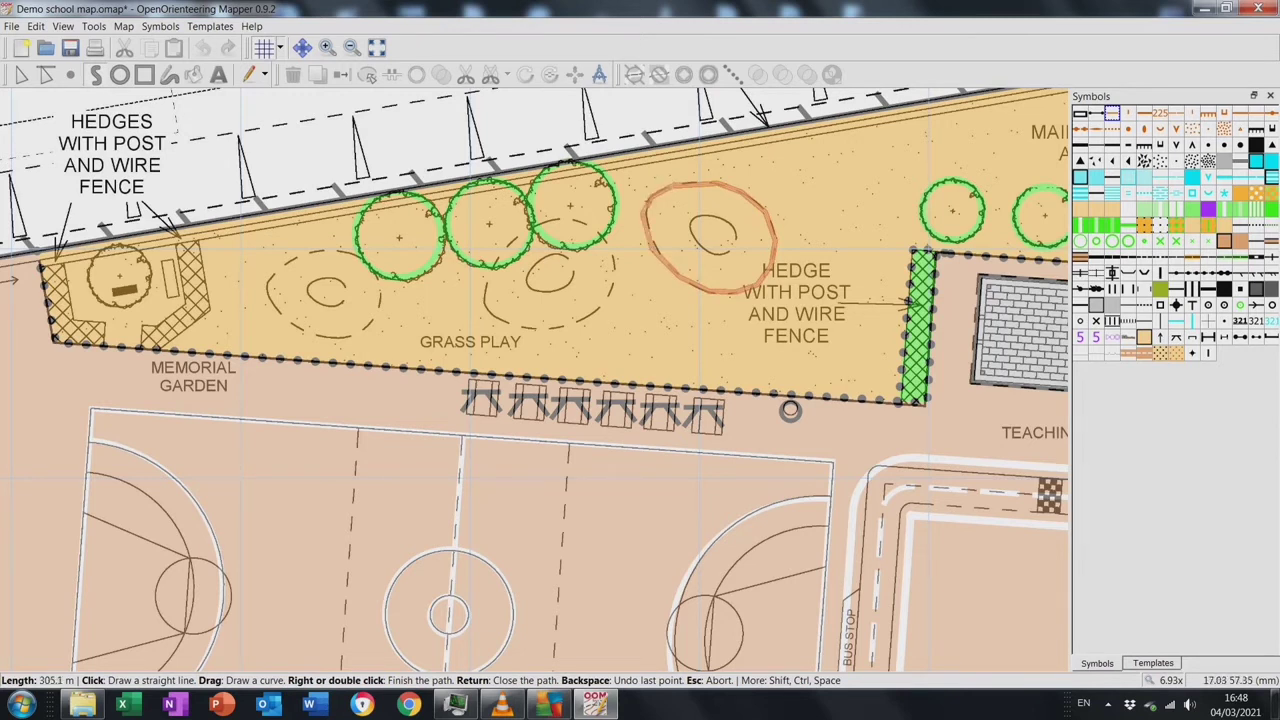
key(Return)
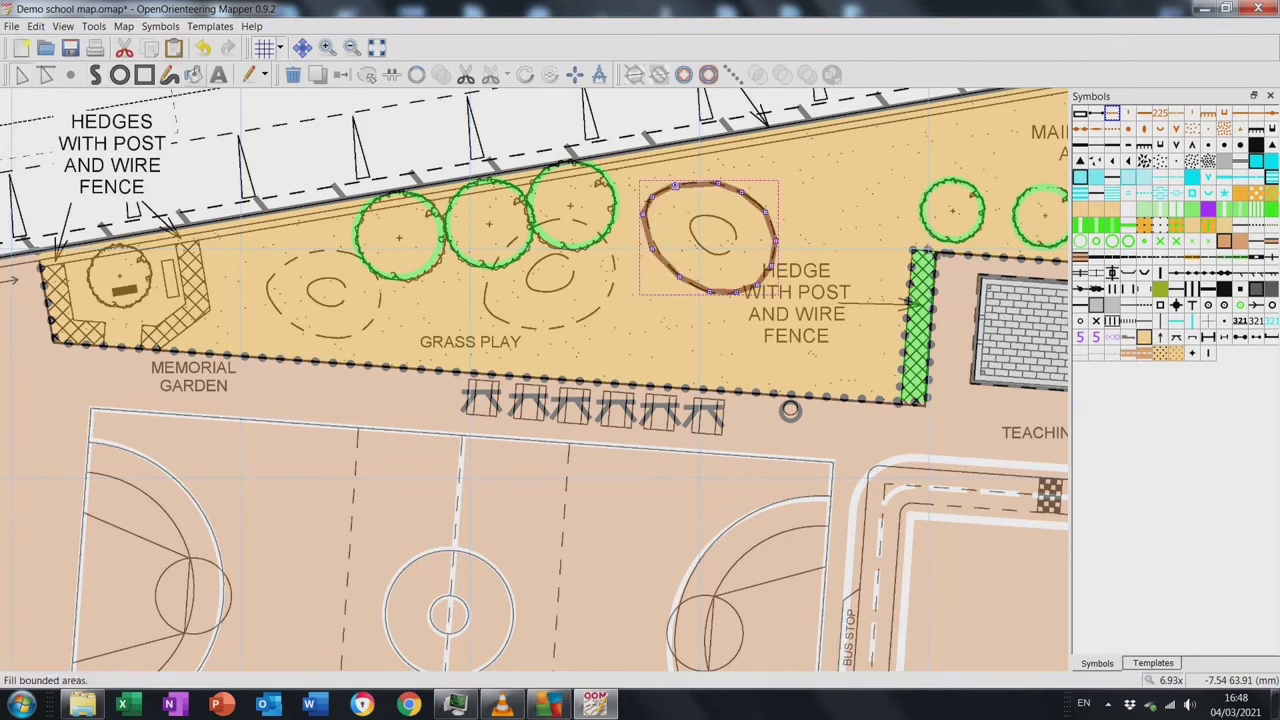
Trace the small inner ring of the same grass play mound as a closed brown line
key(e)
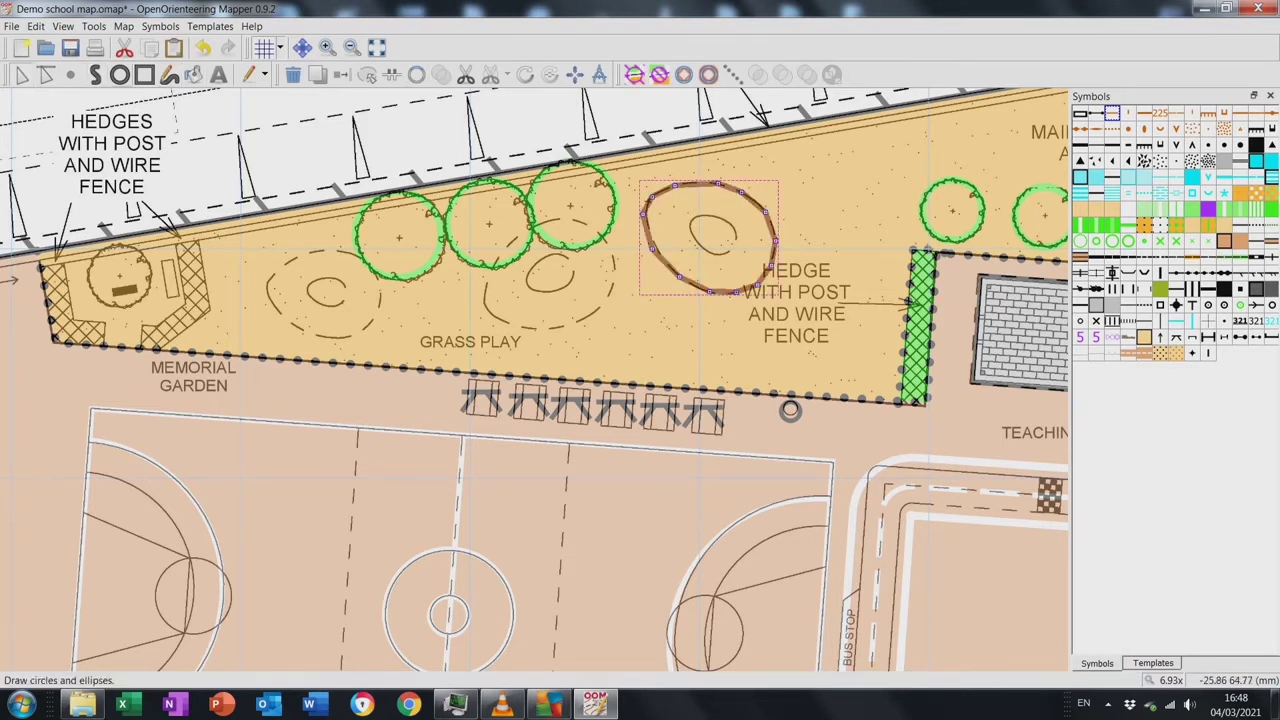
click(169, 74)
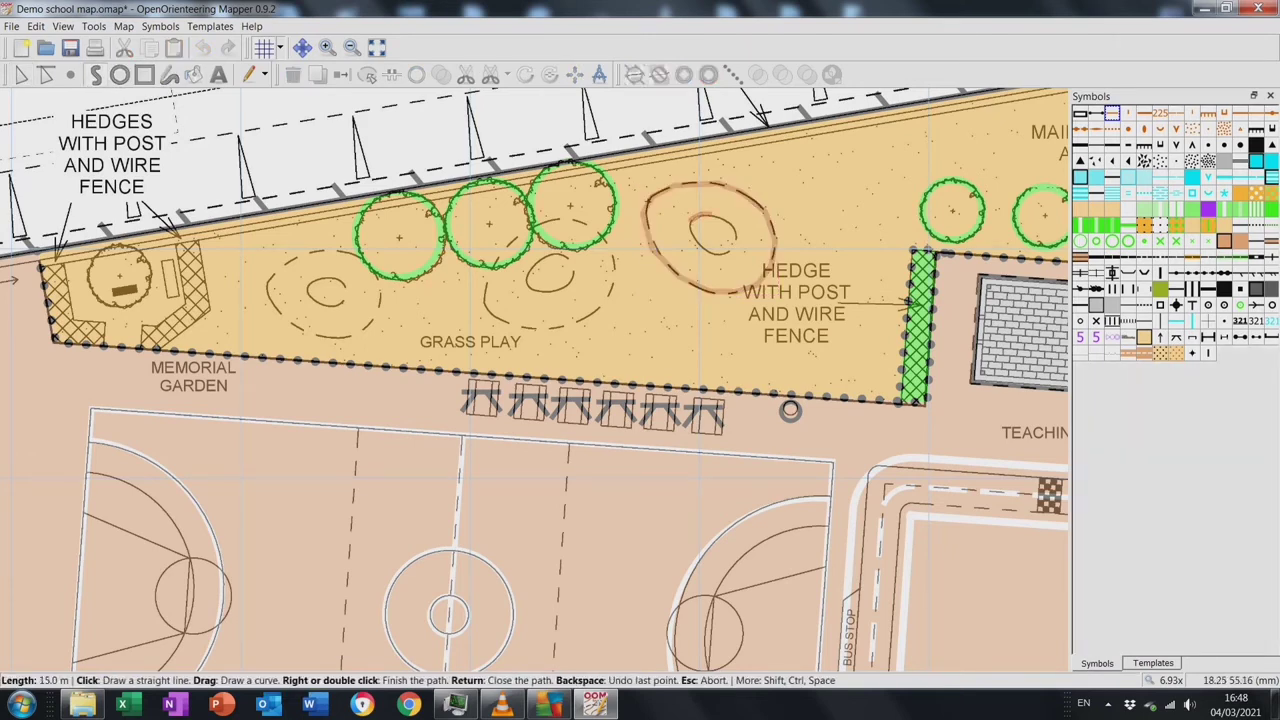
key(Return)
key(e)
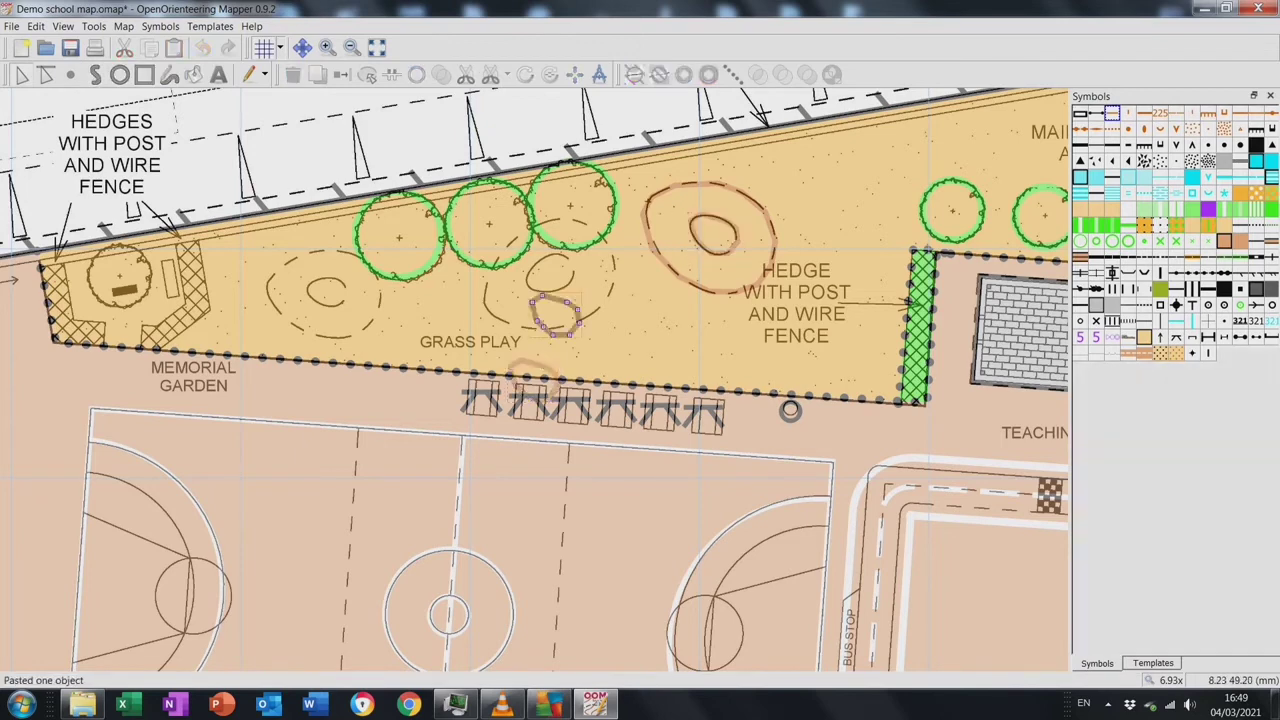
Paste a copy of the inner ring onto the middle grass play mound, and rotate and shift its outer ring to match the dashed outline
key(ctrl+v)
drag(533, 380, 548, 268)
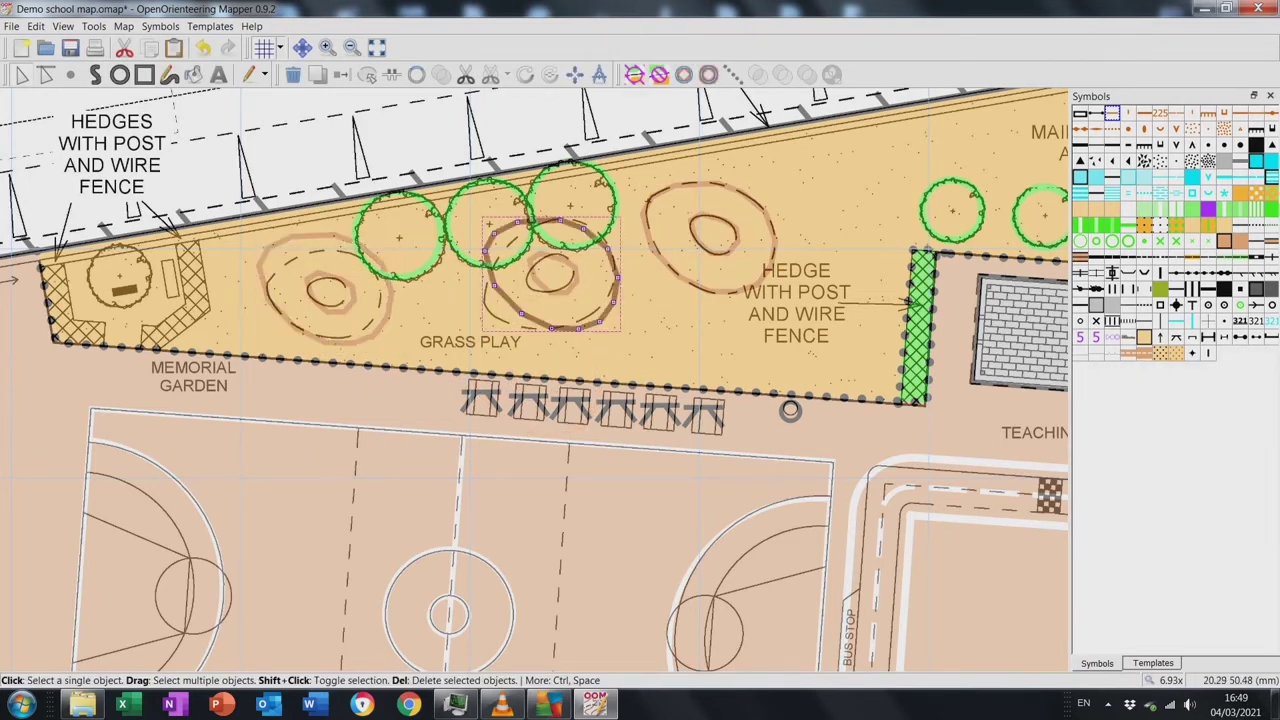
key(r)
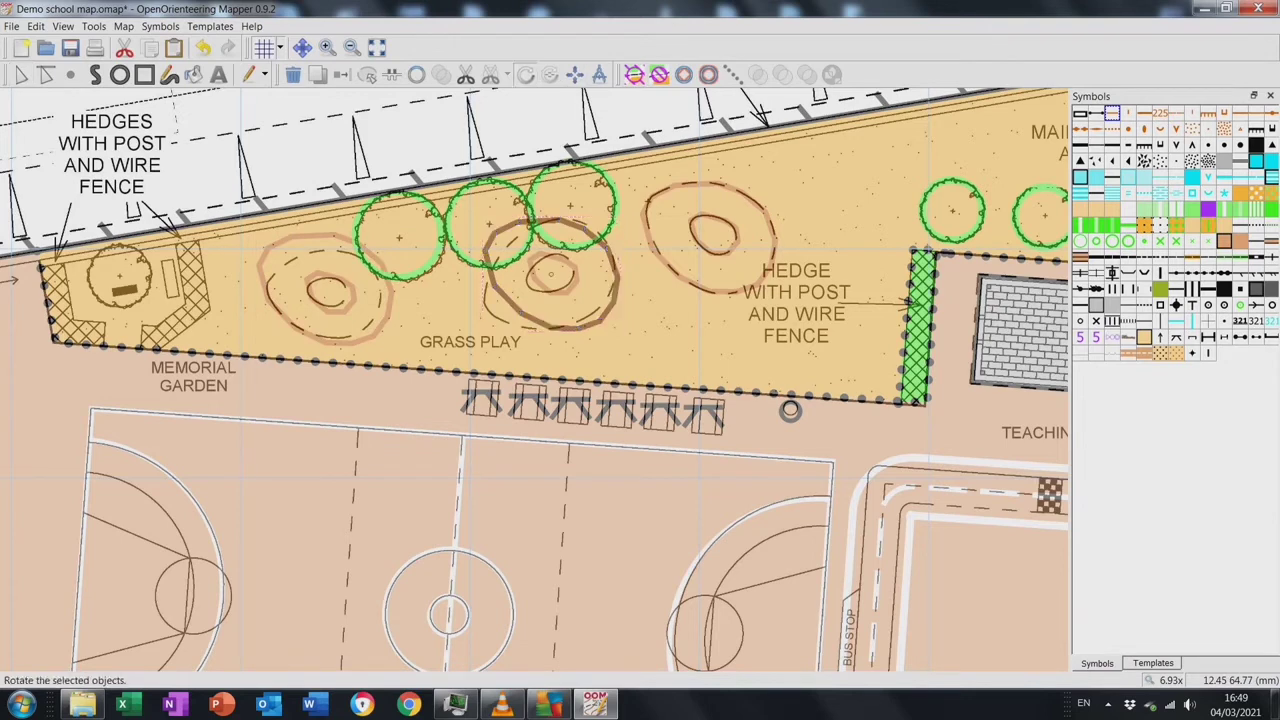
drag(600, 310, 605, 280)
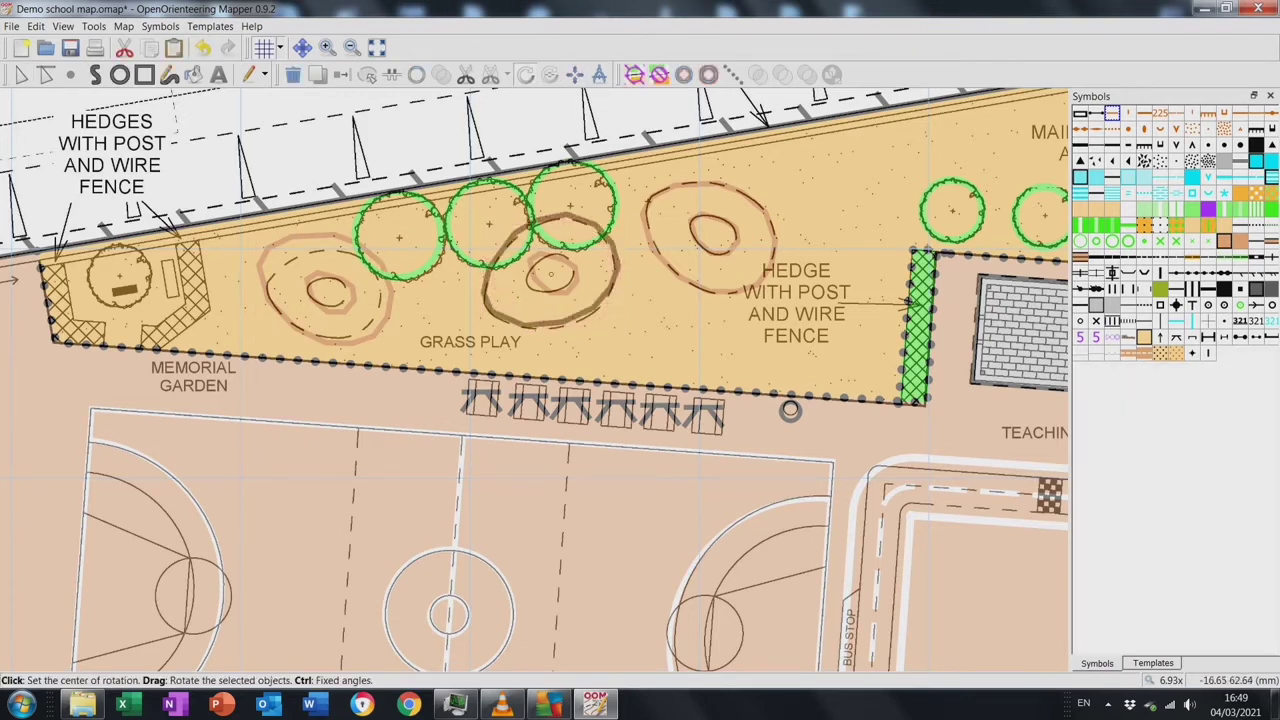
key(e)
drag(605, 280, 601, 286)
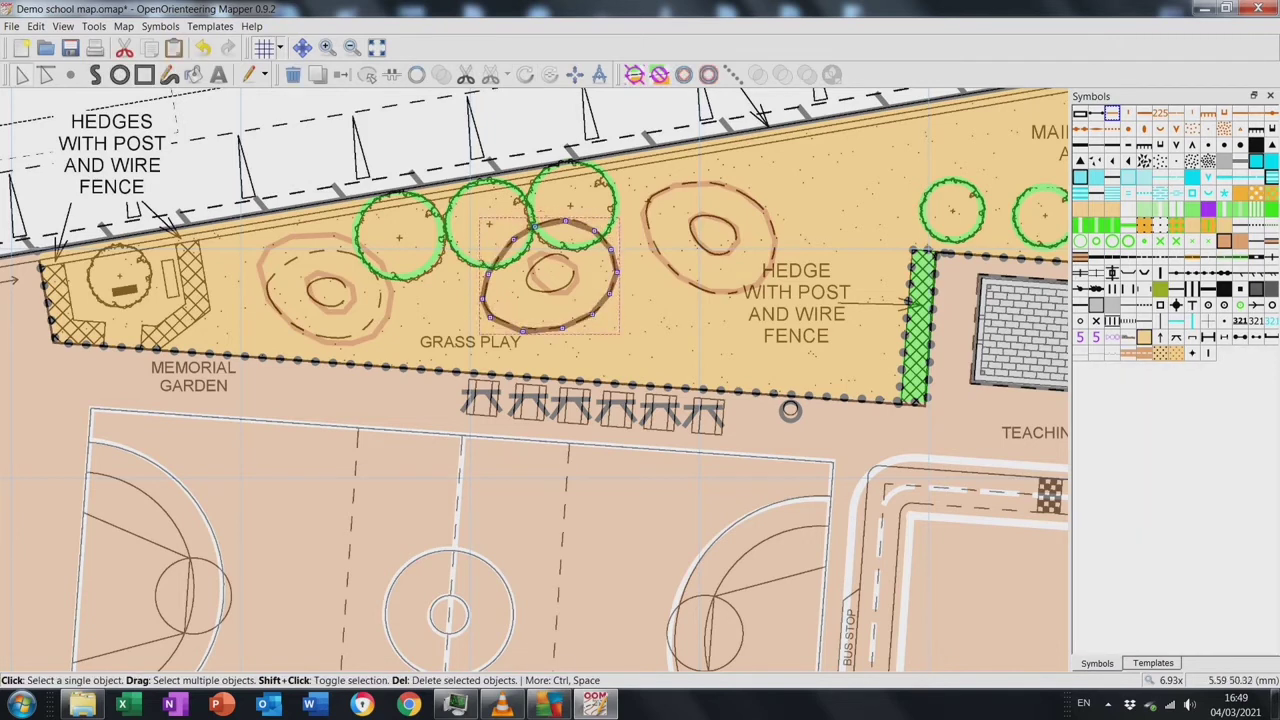
Rotate the inner ring of the middle grass play mound to match the dashed inner outline on the plan
click(640, 254)
click(553, 273)
key(r)
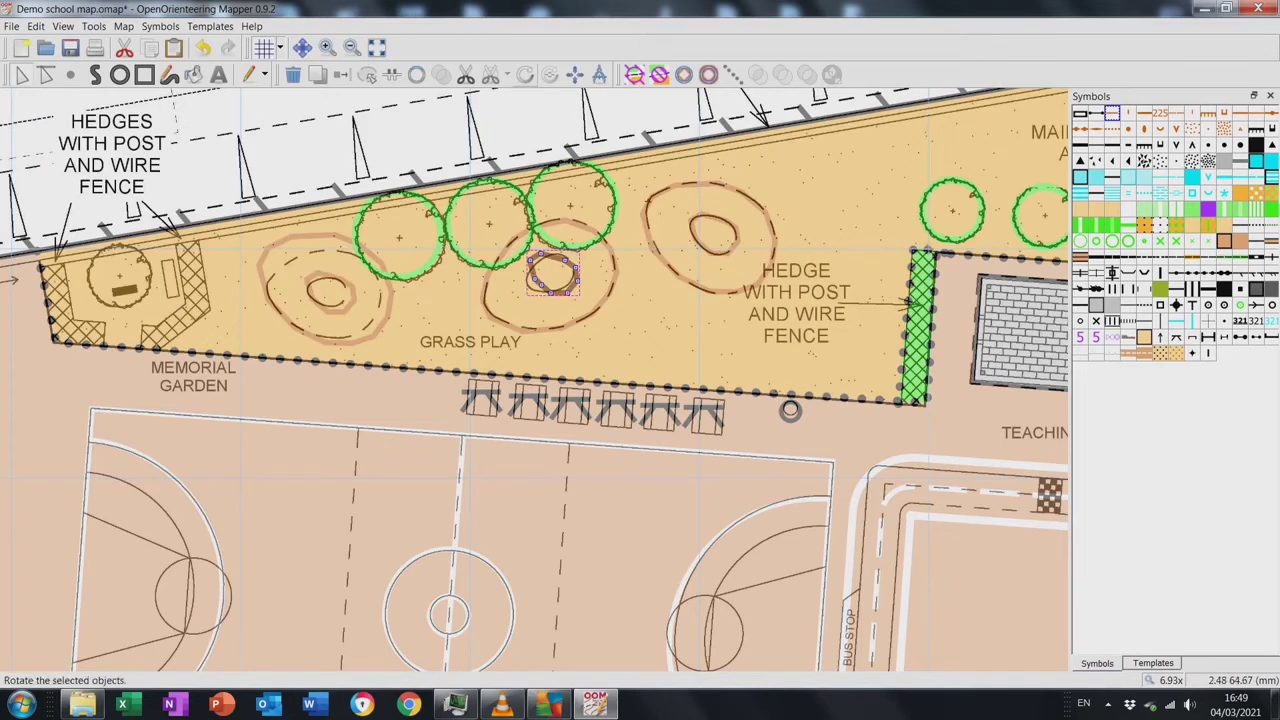
click(525, 74)
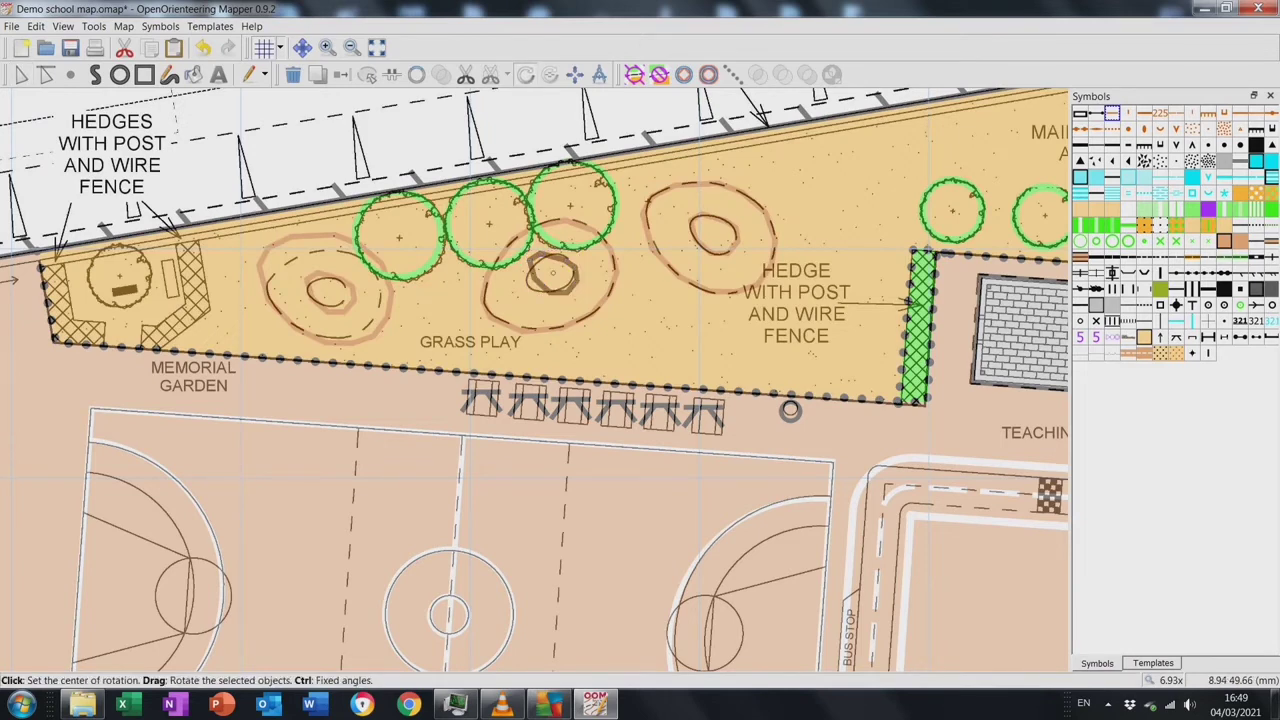
key(e)
Rotate the outer ring of the westernmost grass play mound towards the orientation of its dashed outline
click(330, 290)
key(r)
drag(360, 262, 302, 335)
key(e)
key(r)
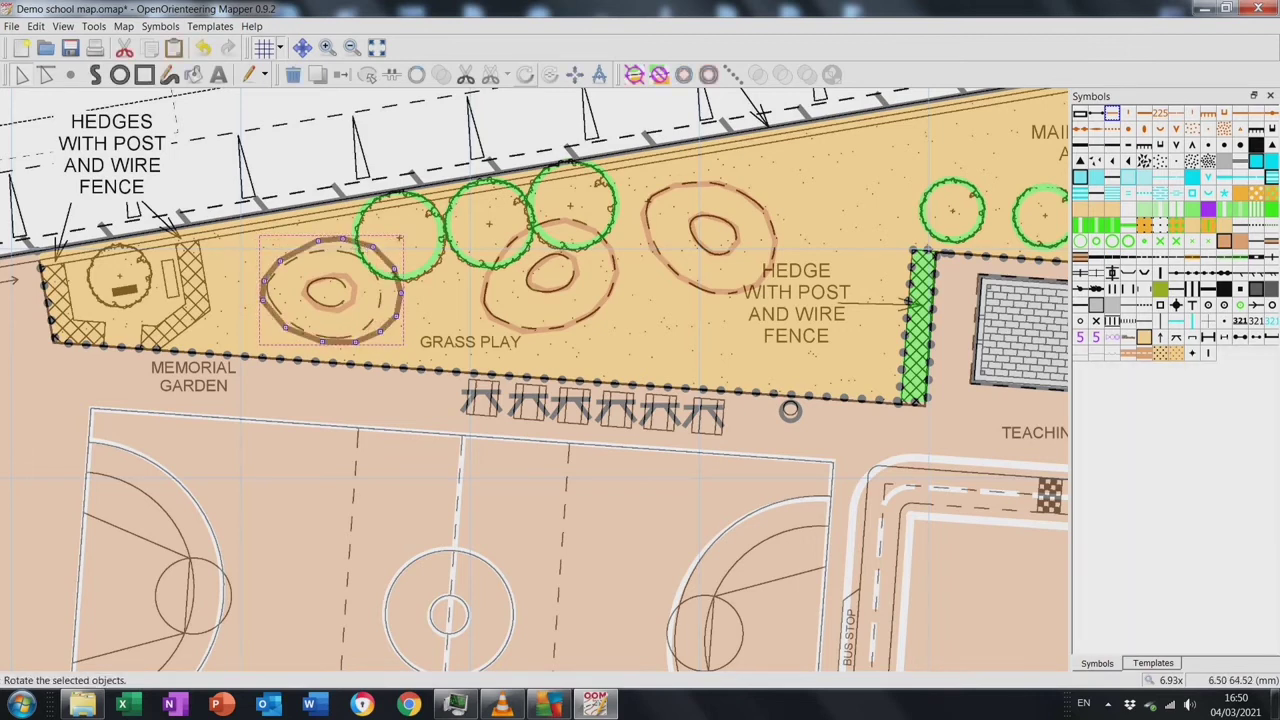
key(e)
key(r)
Scale down the outer ring of the westernmost grass play mound and shift it onto the dashed outline
key(z)
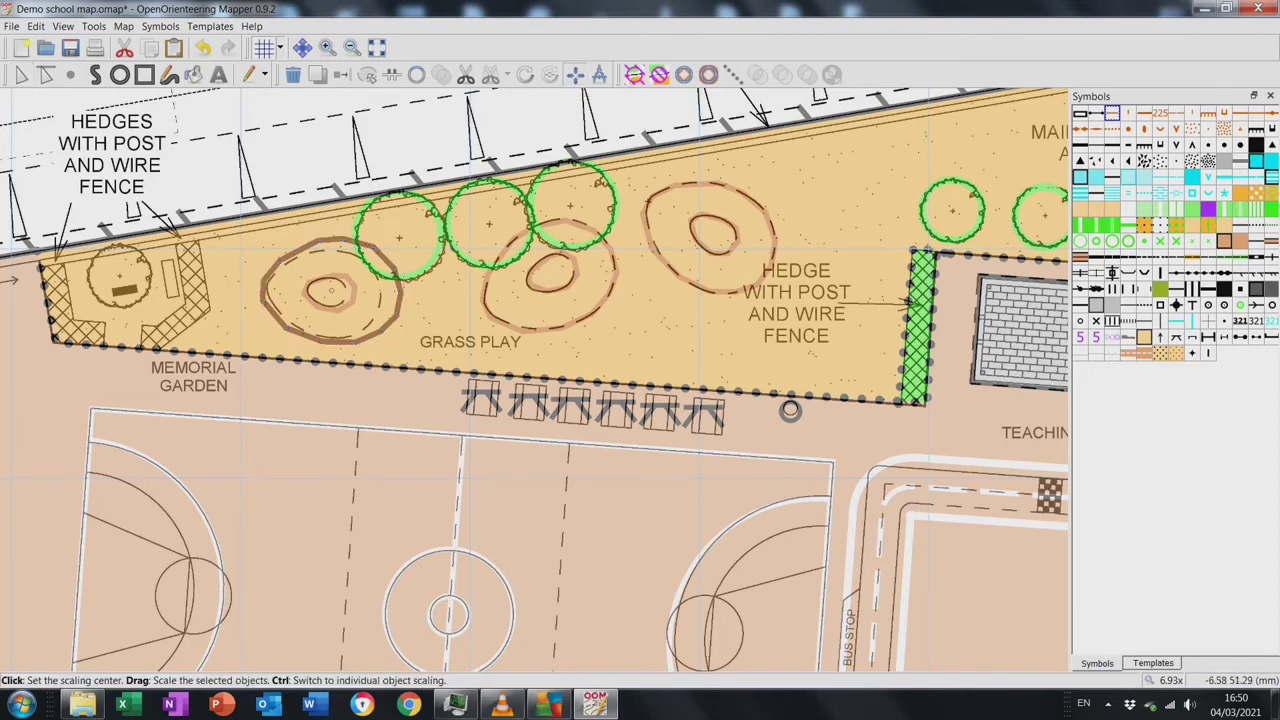
drag(420, 300, 400, 296)
key(s)
key(e)
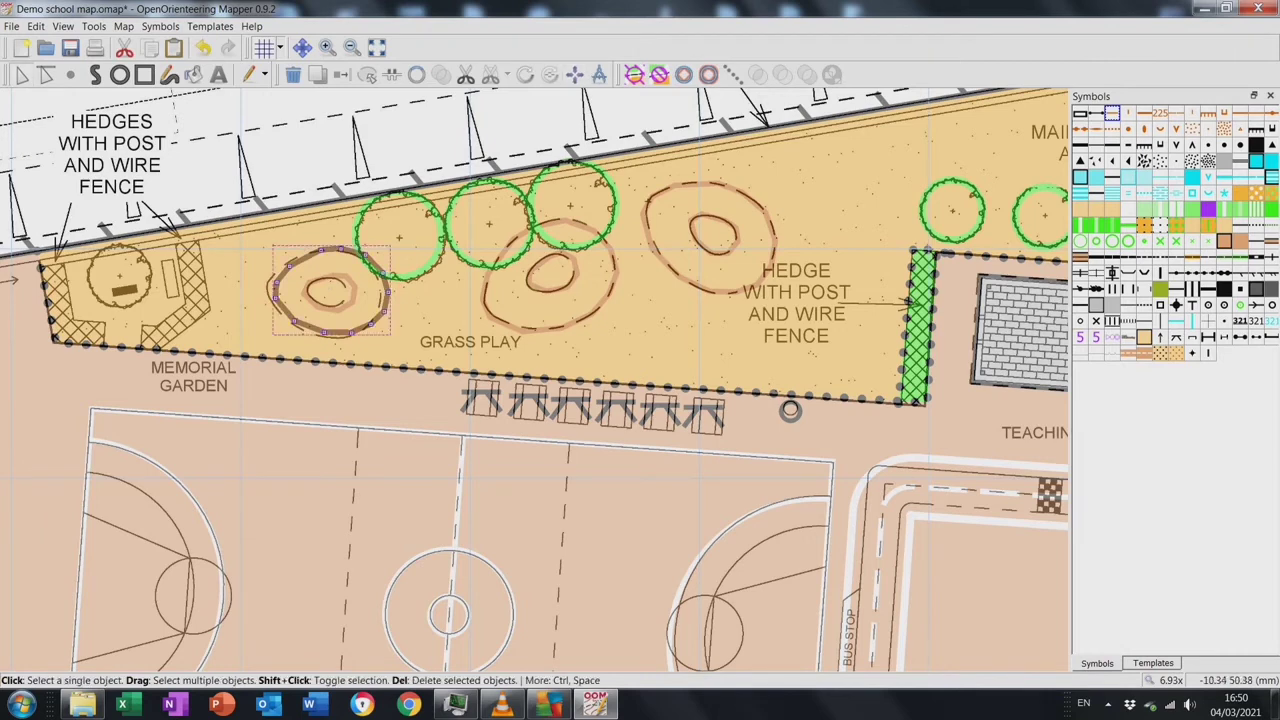
drag(388, 292, 382, 292)
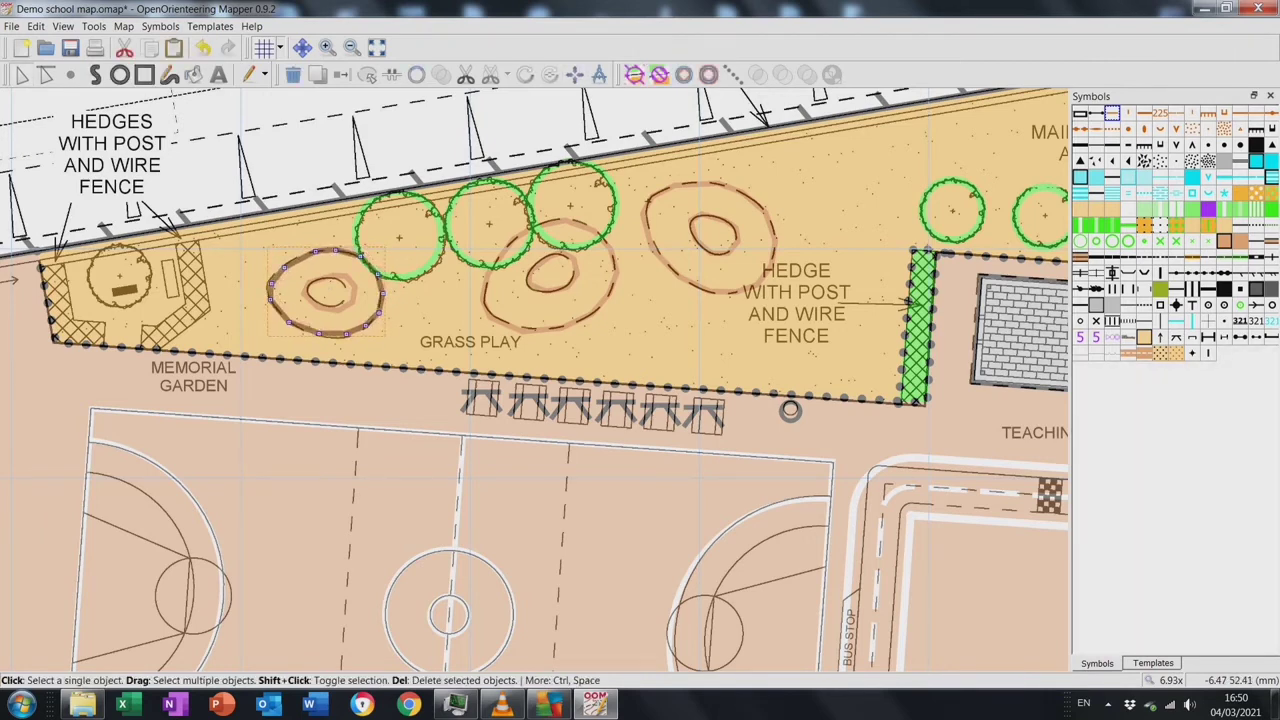
key(Escape)
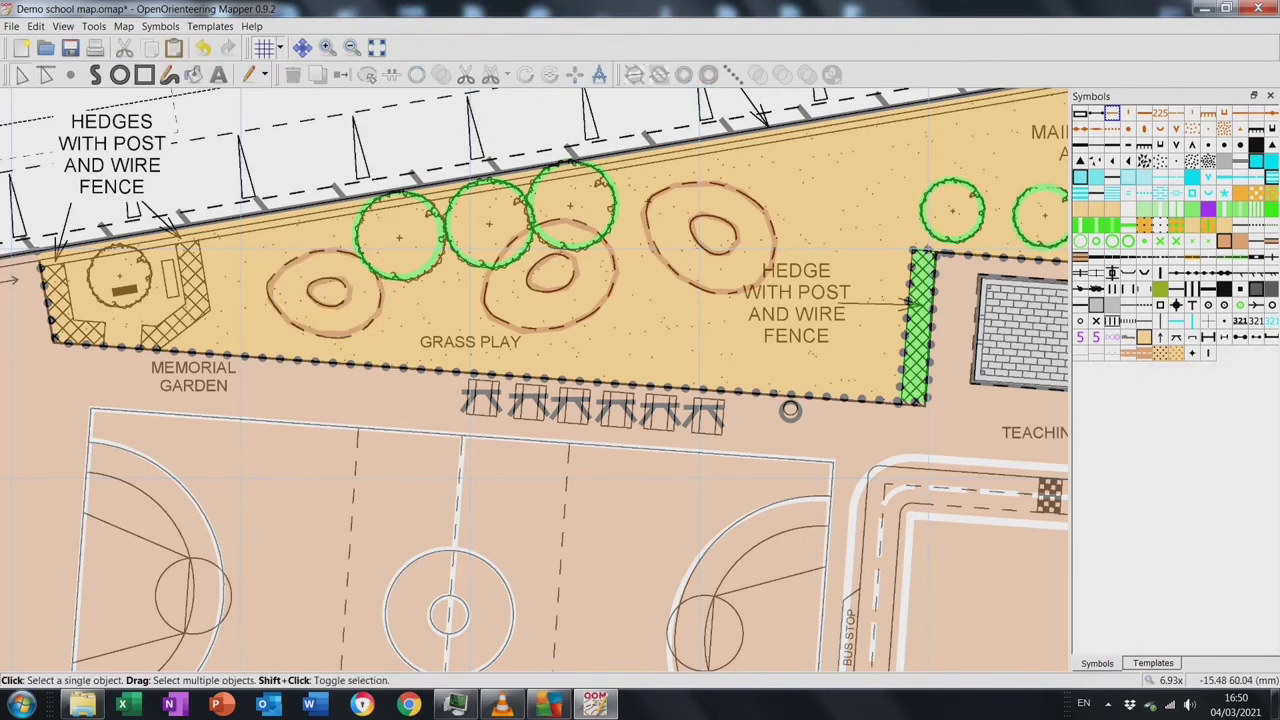
Trace the inner edge of the memorial garden's western hedge as a dotted vegetation boundary line
scroll(390, 332, up, 1)
key(p)
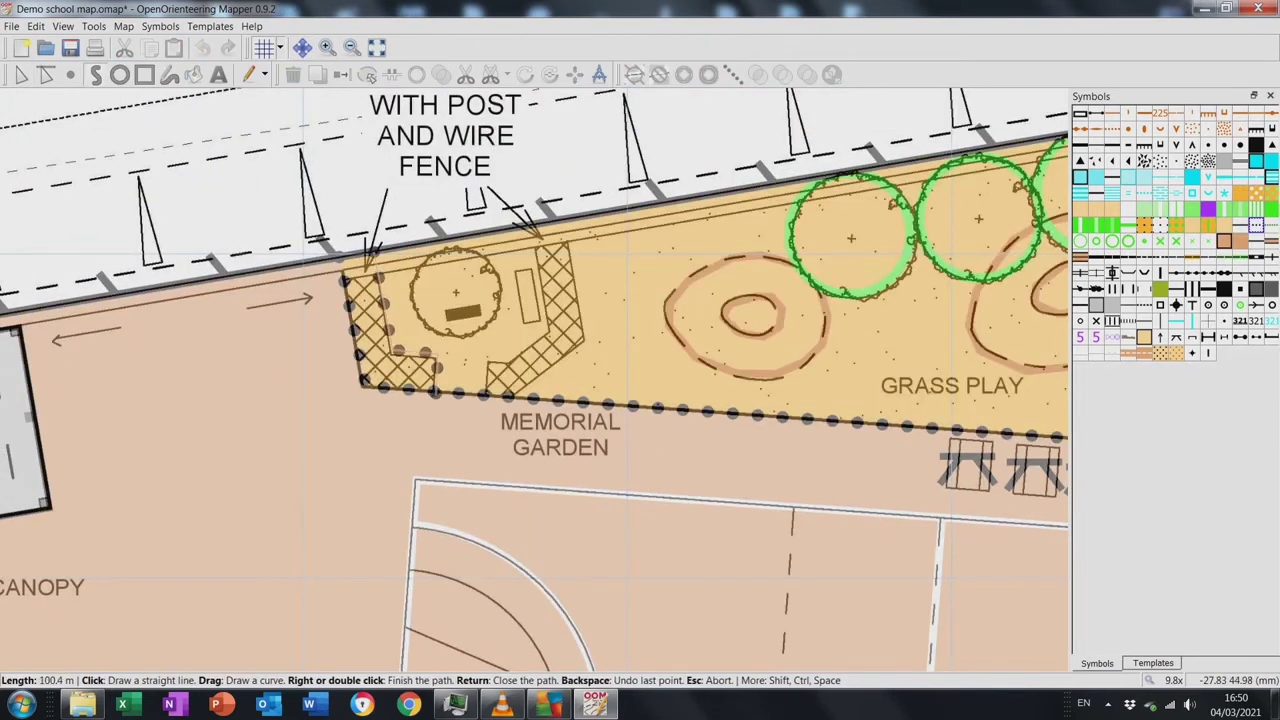
right_click(436, 366)
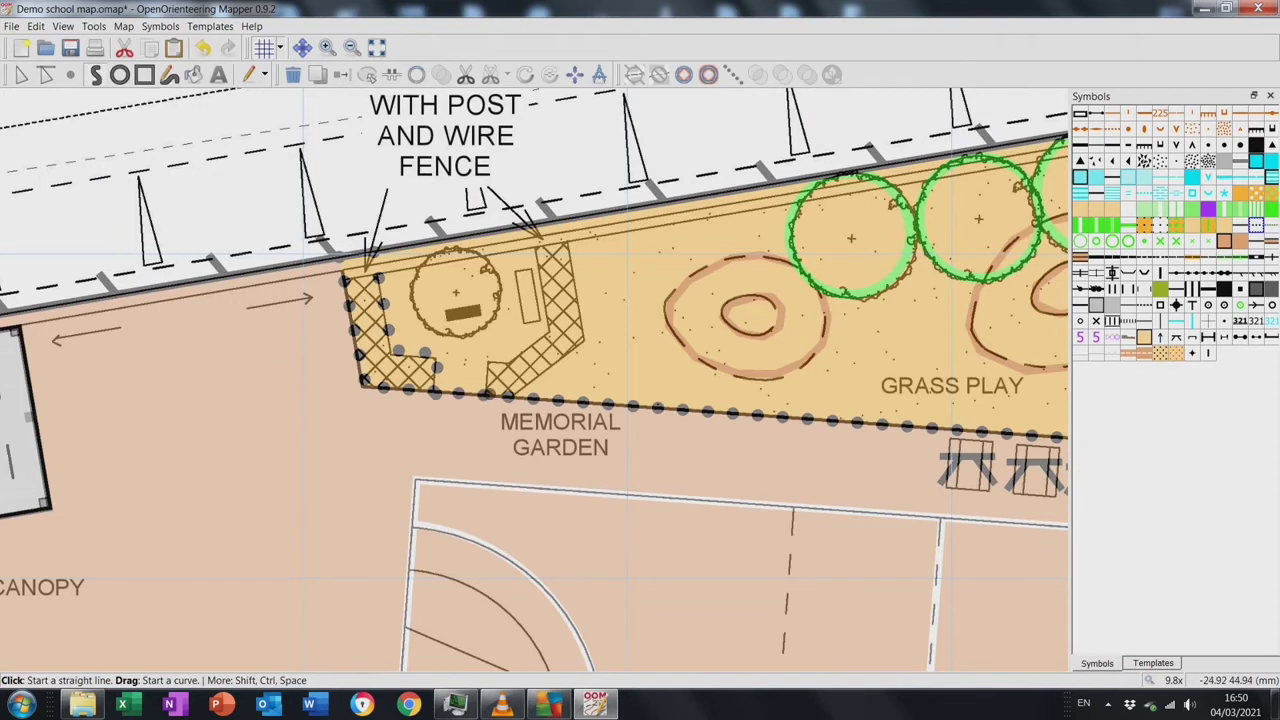
Trace the inner and outer edges of the memorial garden's eastern hedge as dotted vegetation boundary lines
click(488, 367)
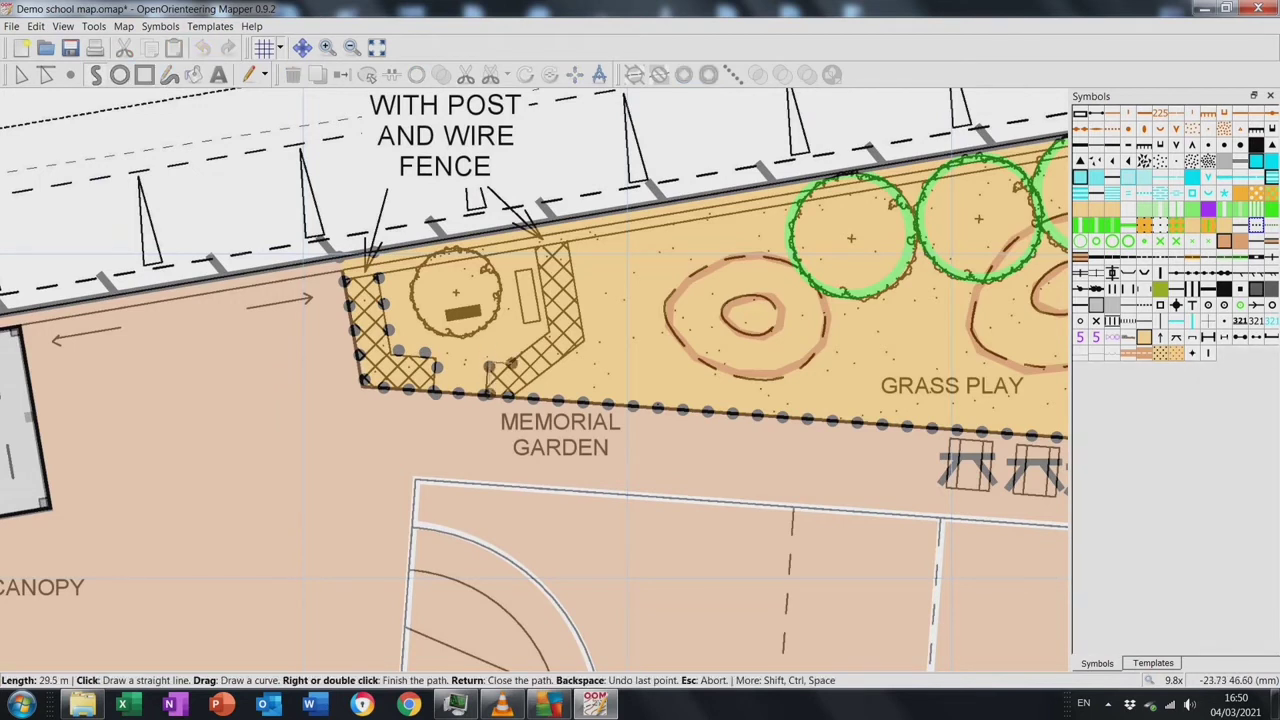
click(550, 333)
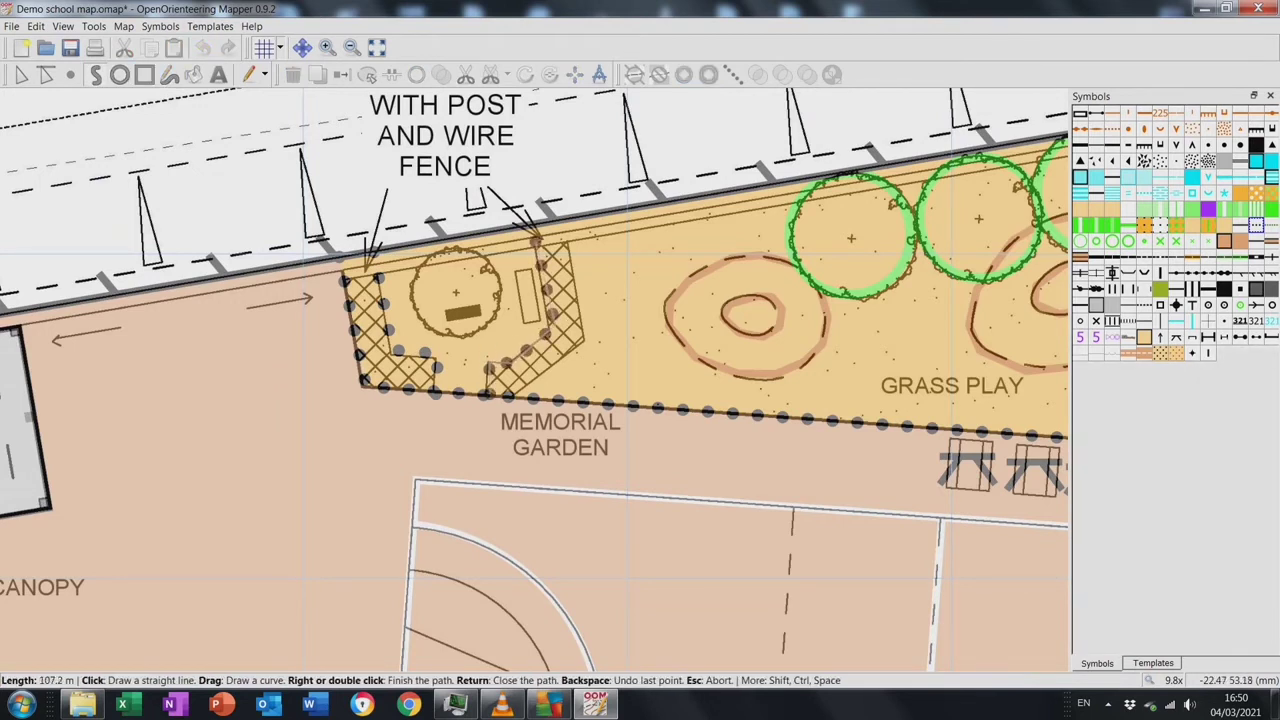
right_click(537, 243)
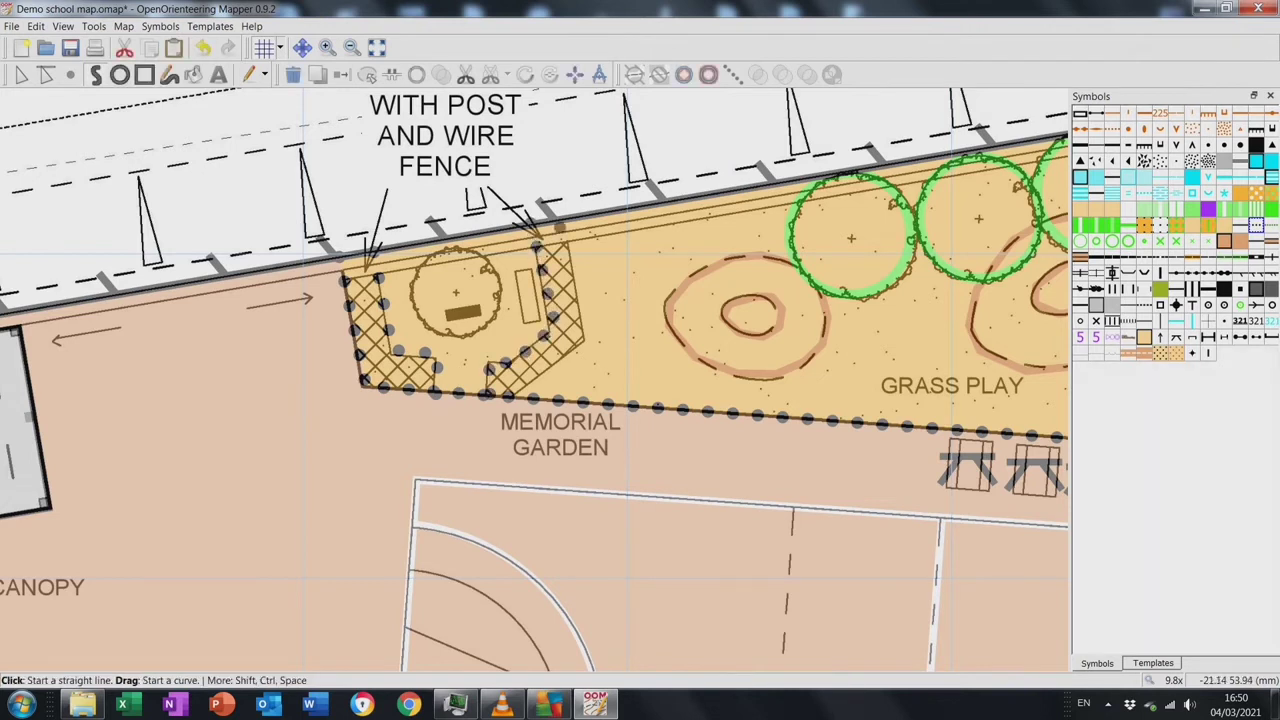
click(561, 222)
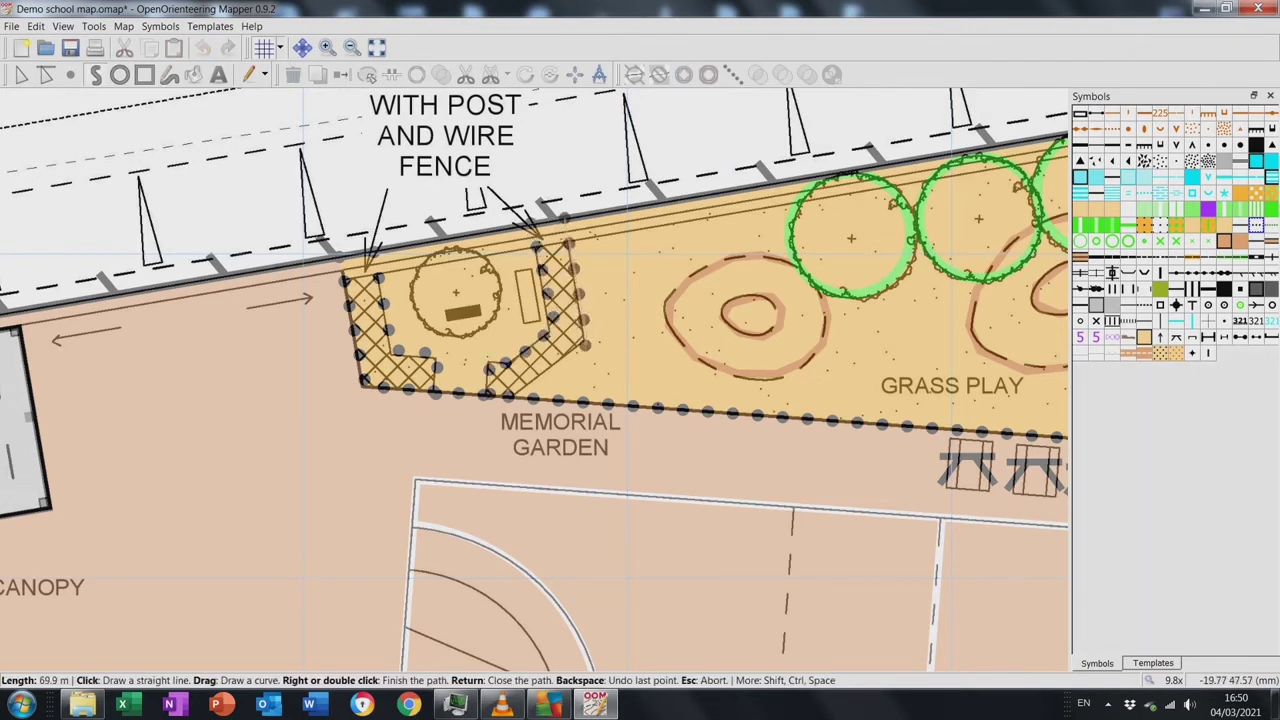
right_click(562, 378)
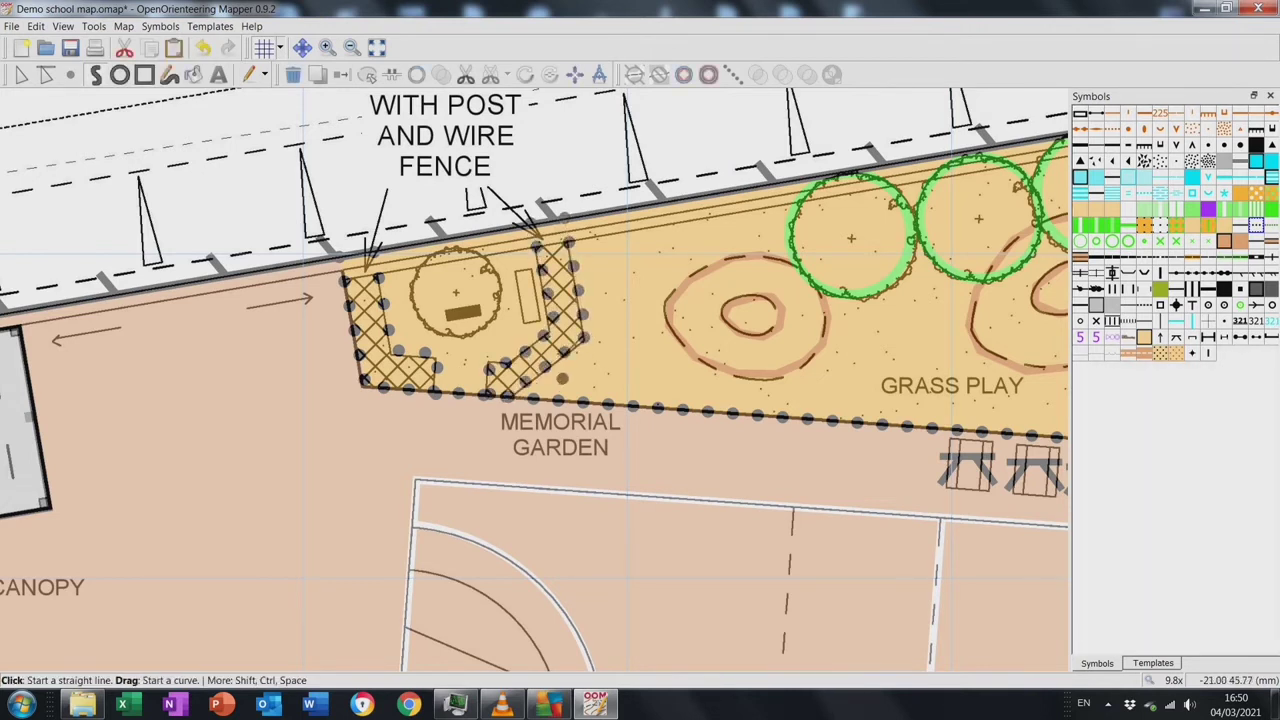
Delete the open land area over the memorial garden and grass play, and fill both garden hedges with 410 Vegetation: fight
click(21, 74)
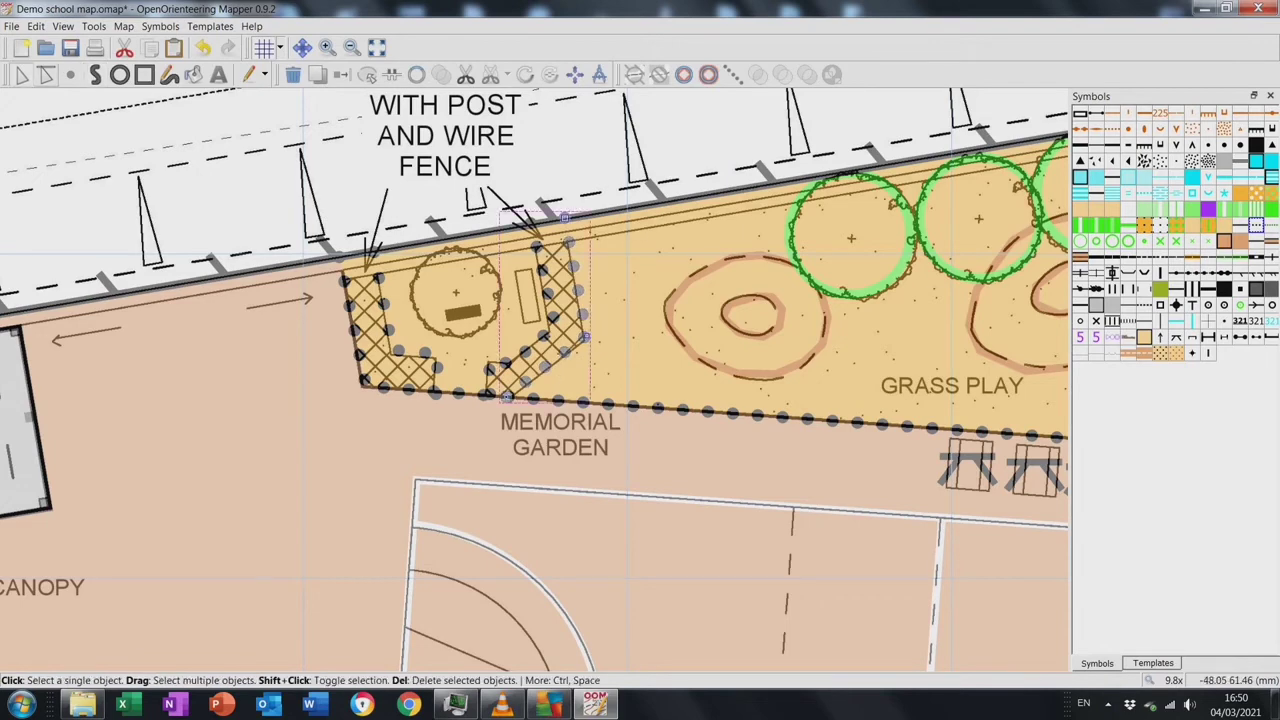
click(343, 258)
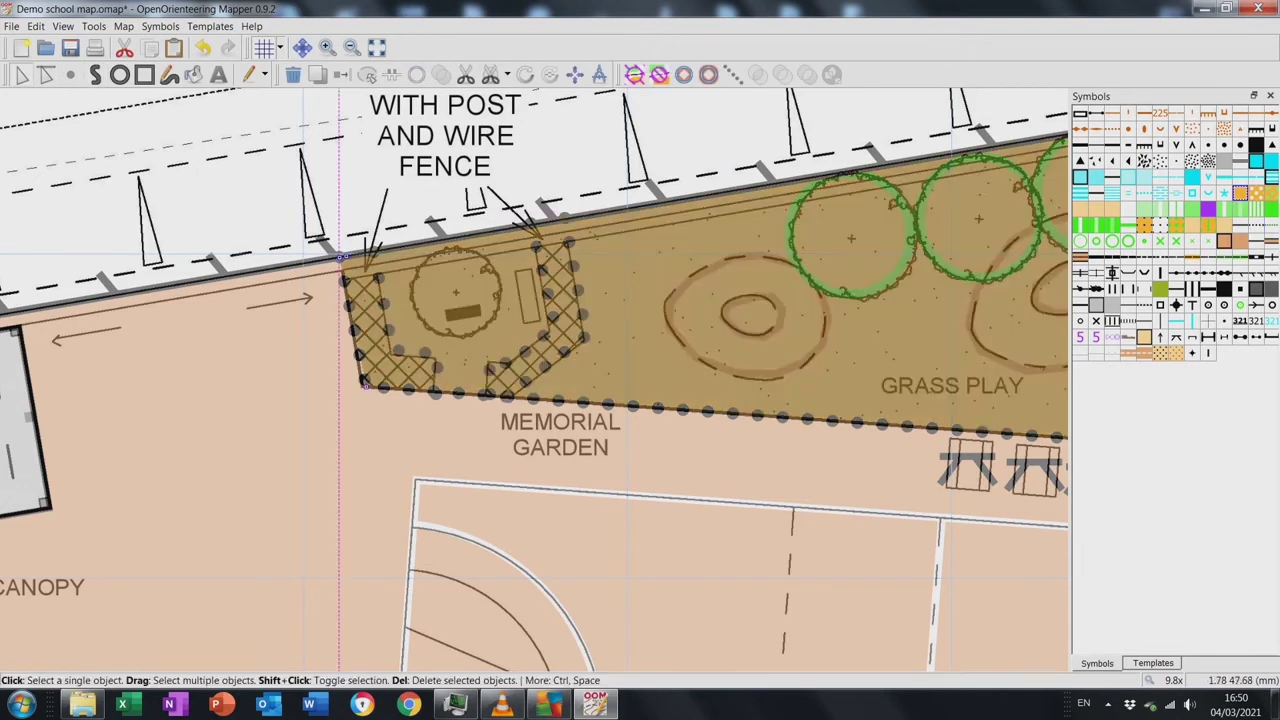
click(1240, 211)
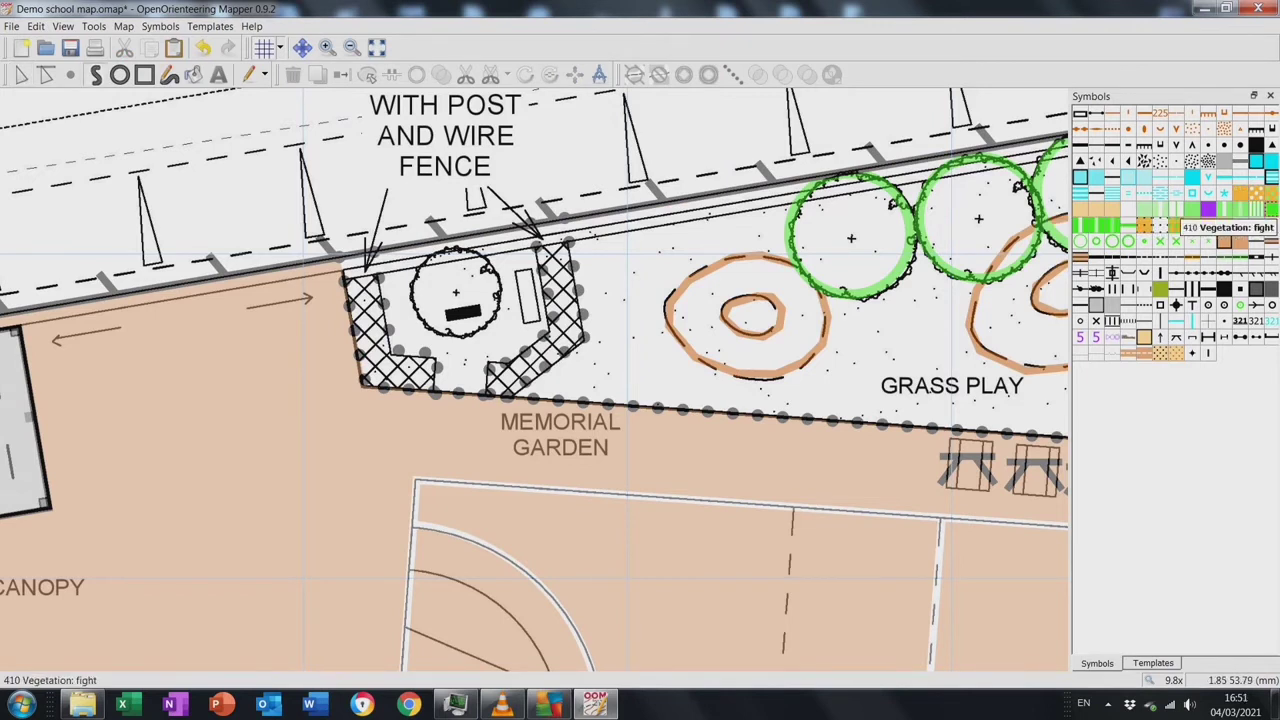
click(193, 74)
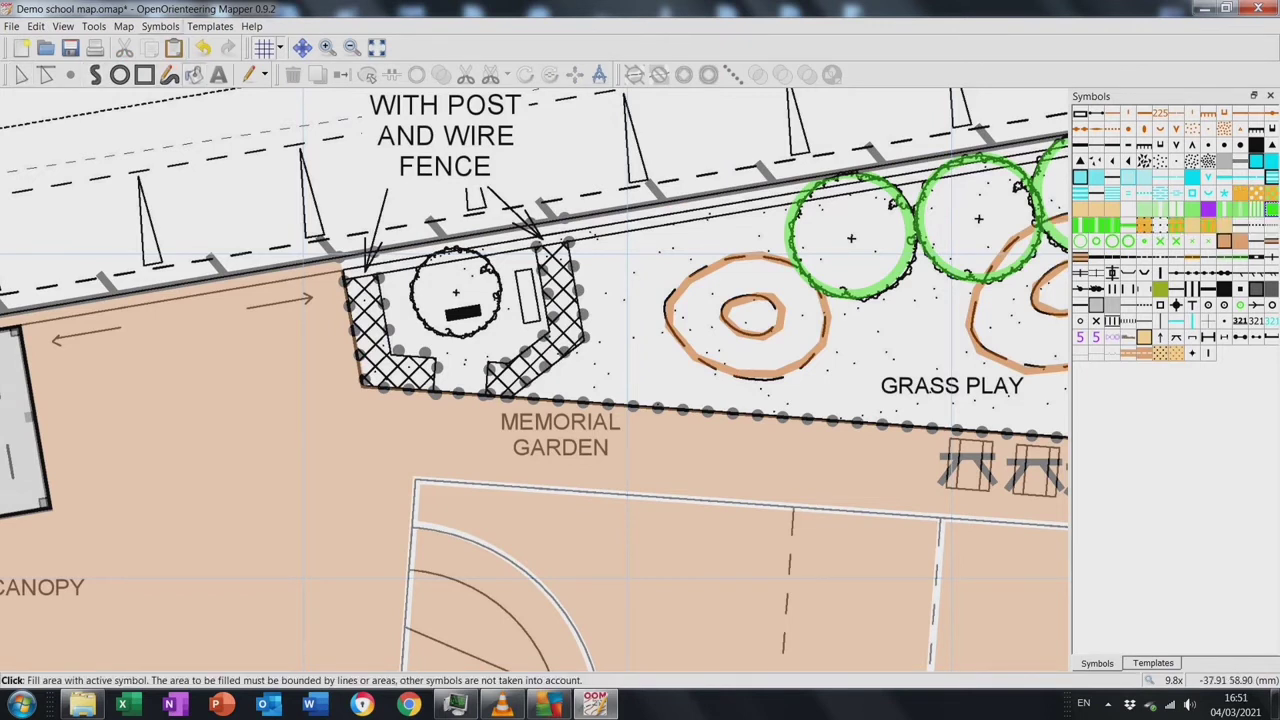
click(370, 320)
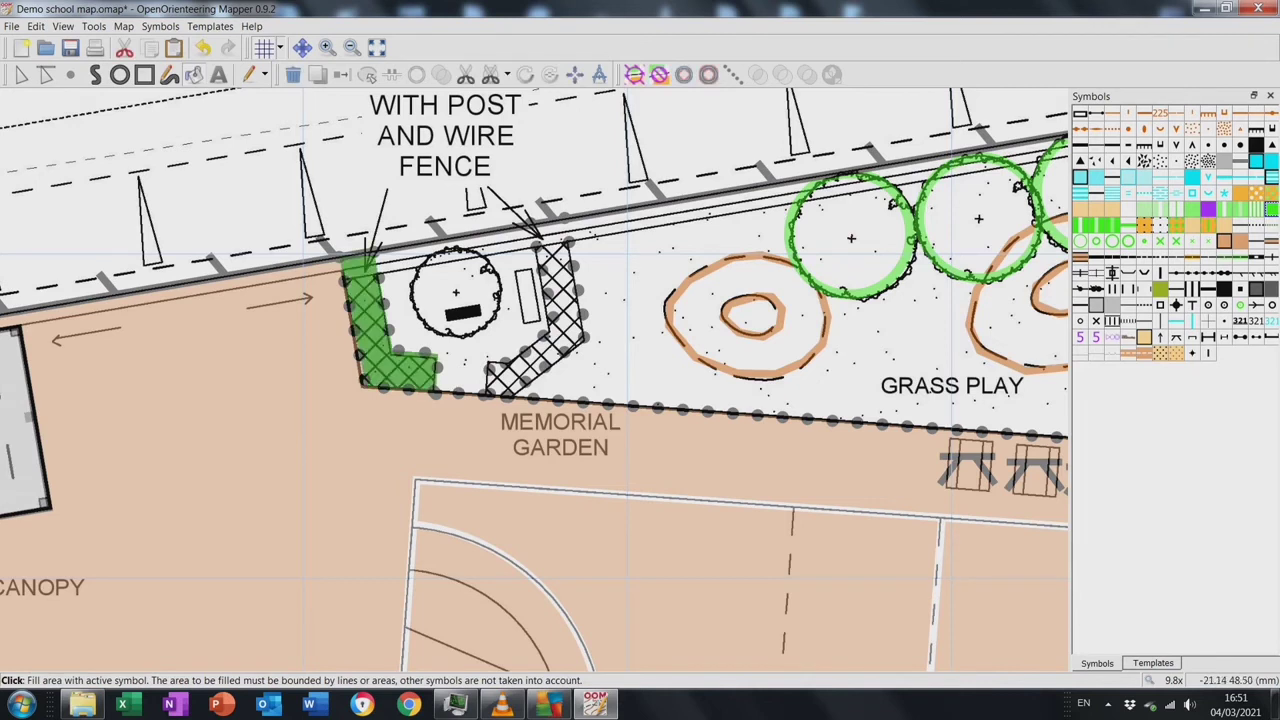
click(555, 300)
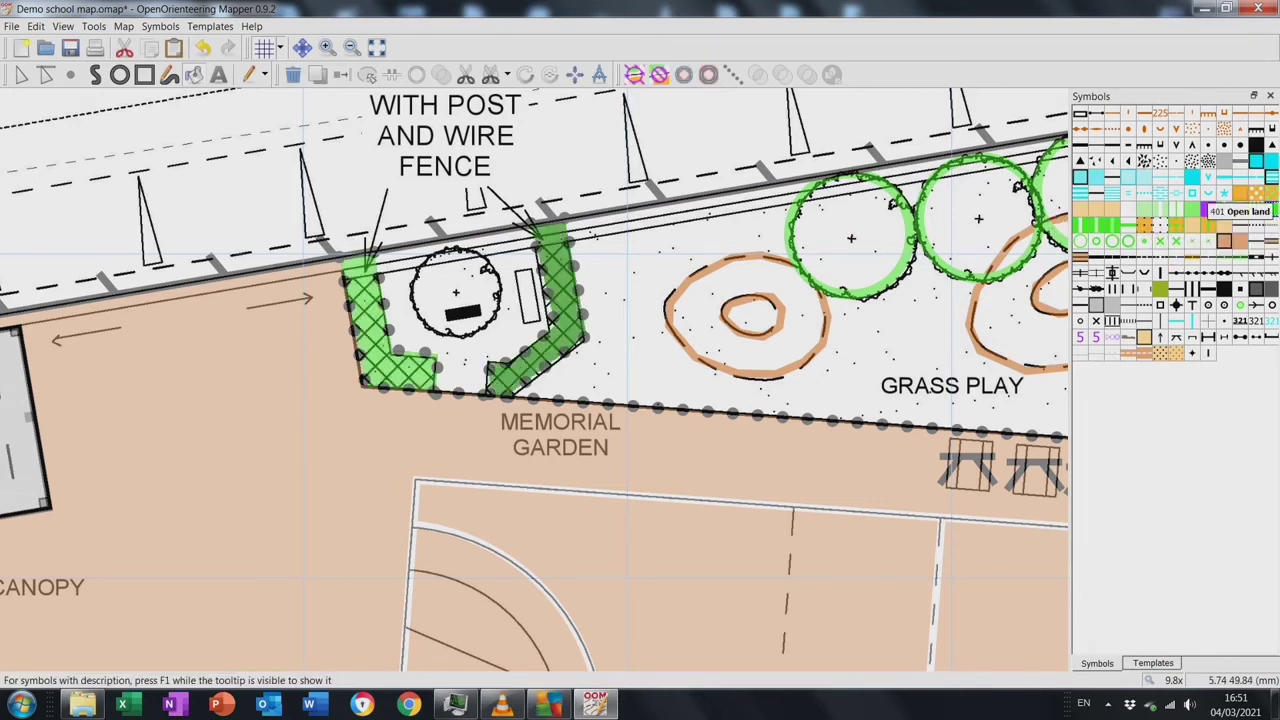
Fill the grass play area and the inside of the memorial garden with 401 Open land
click(1240, 193)
click(700, 340)
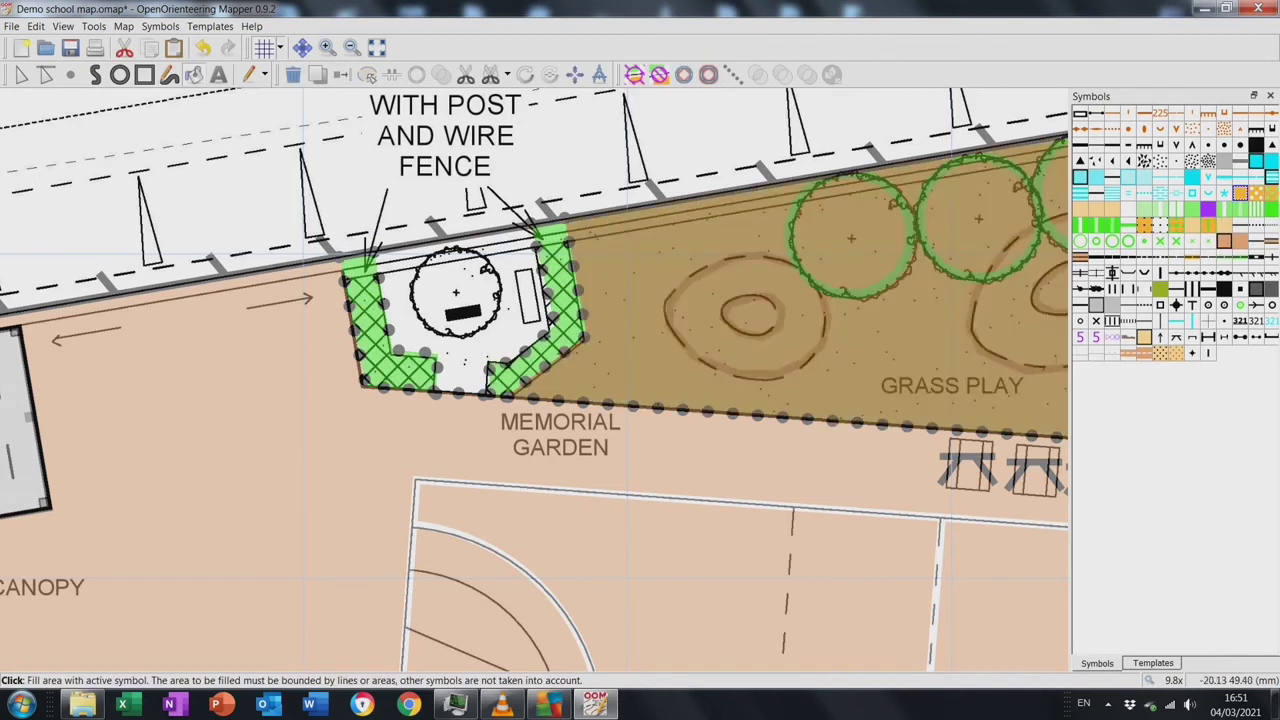
click(470, 300)
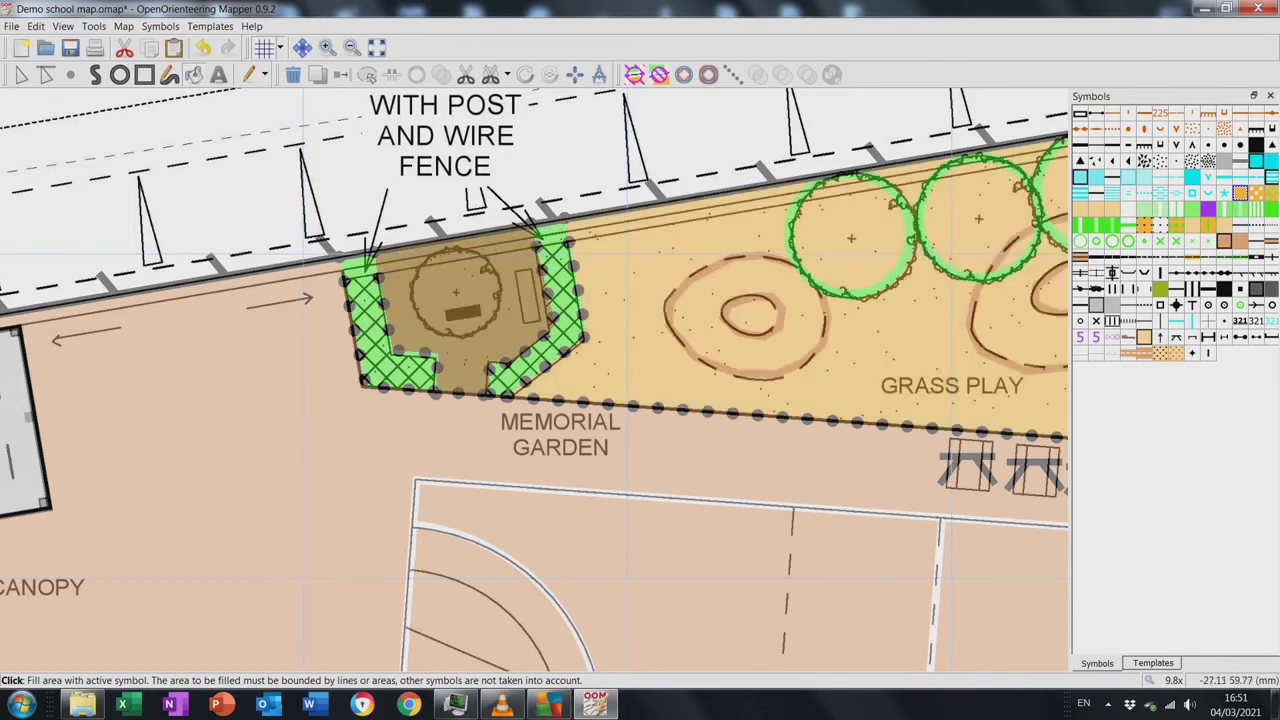
Place a green tree circle of matching size over the tree in the memorial garden
click(1080, 241)
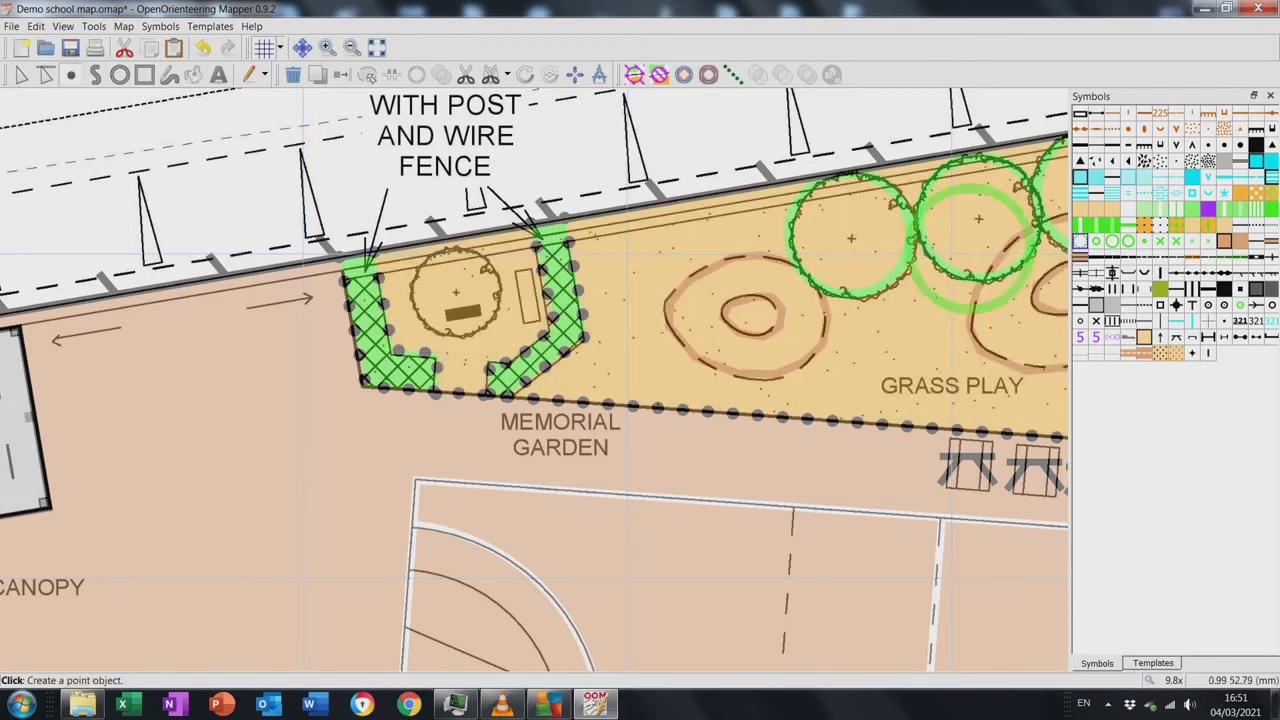
click(1112, 241)
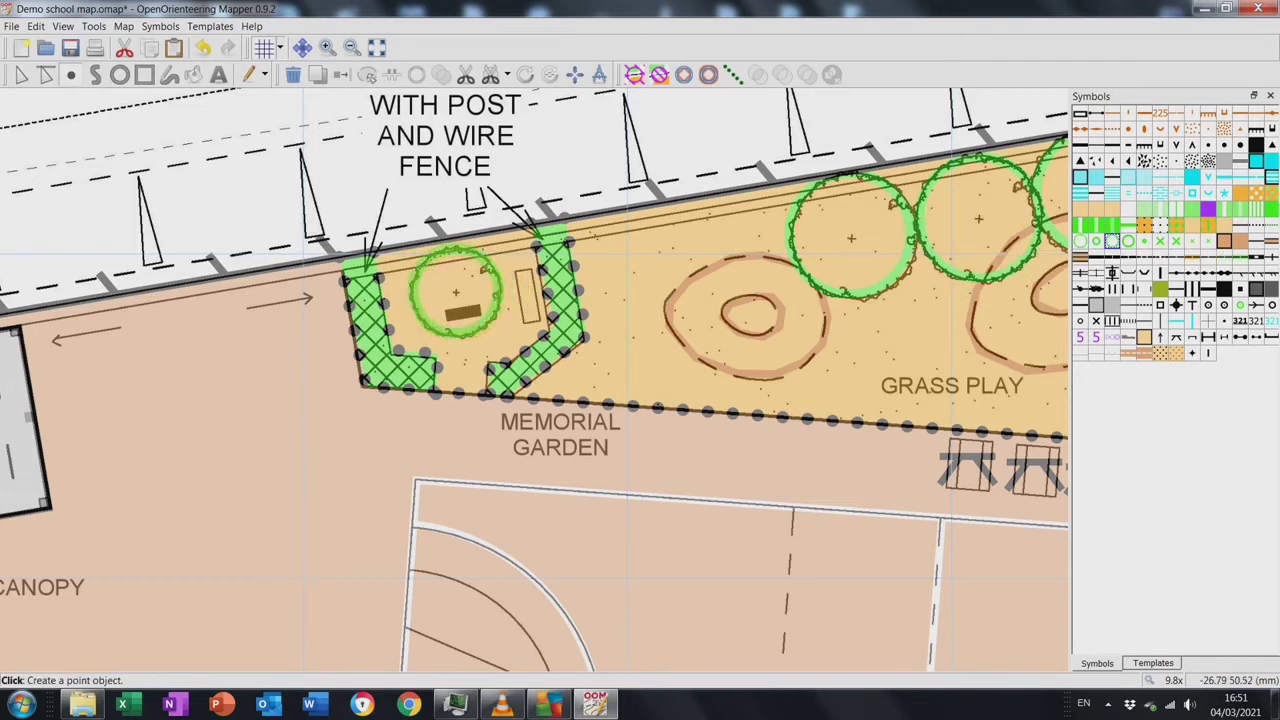
click(455, 292)
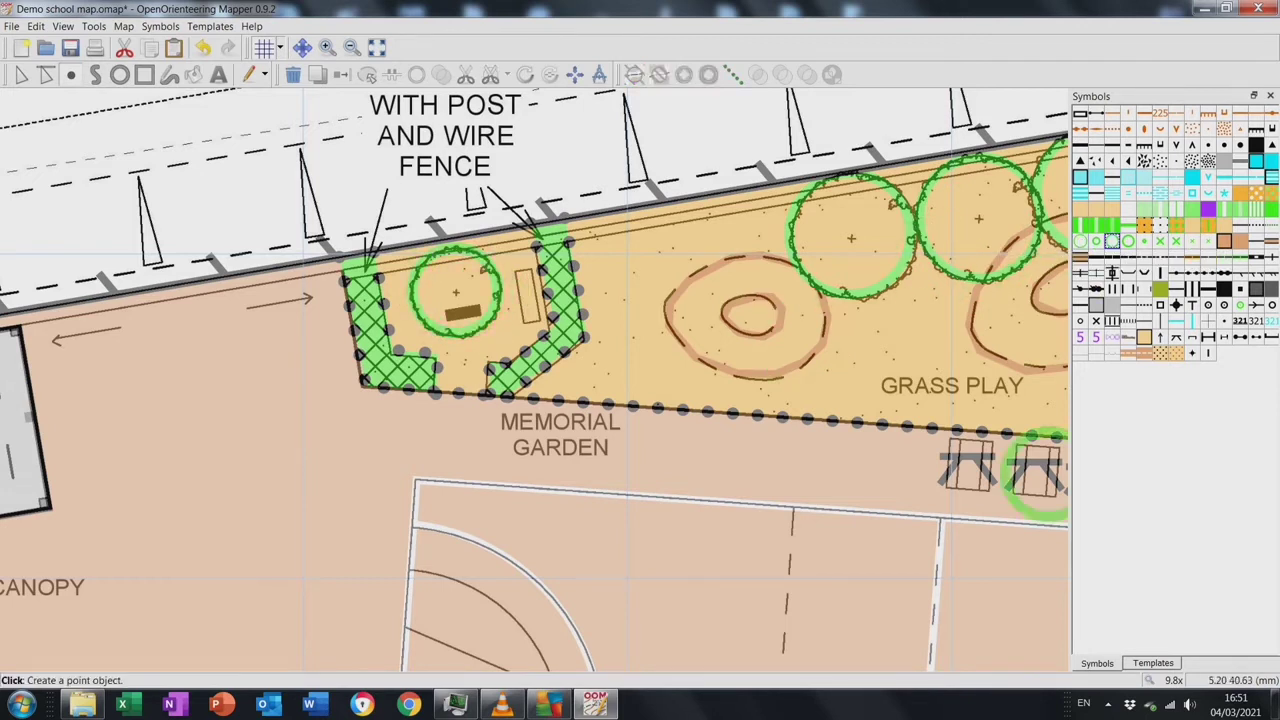
Place a rotated bench symbol on the memorial garden's bench and a cross symbol on the dark block beneath the tree
click(1192, 337)
drag(522, 296, 527, 281)
key(e)
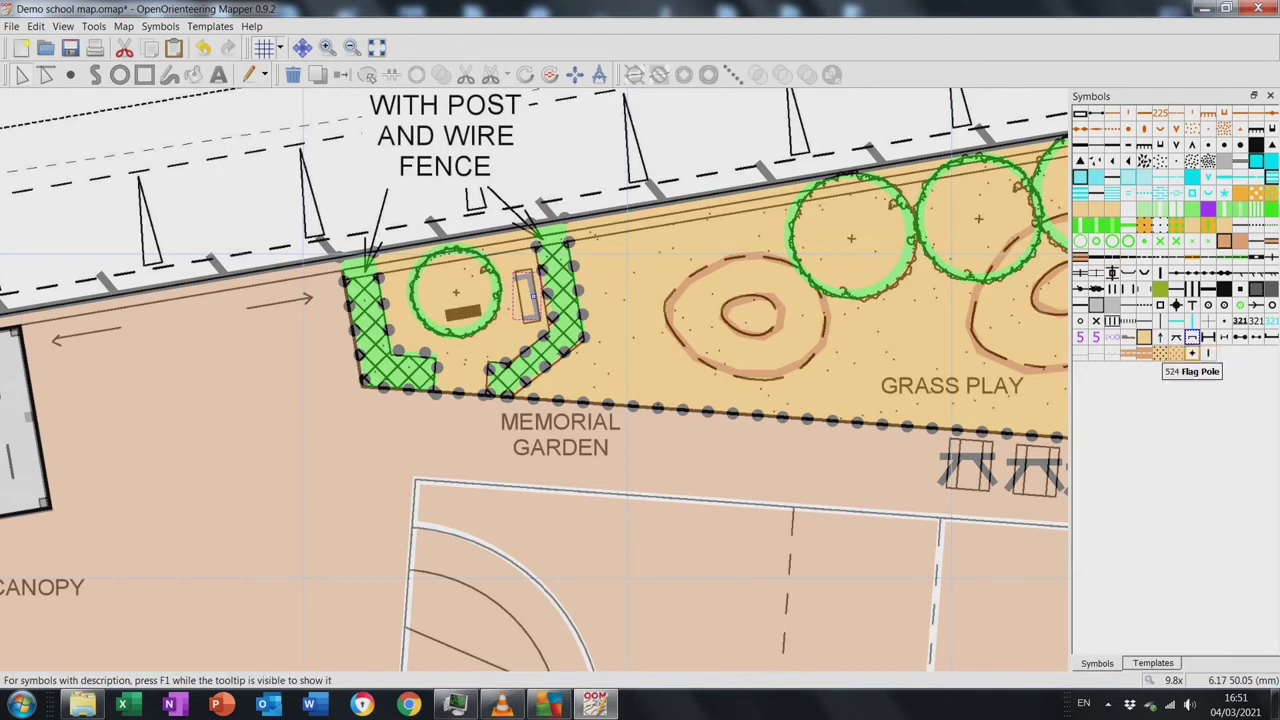
click(1191, 338)
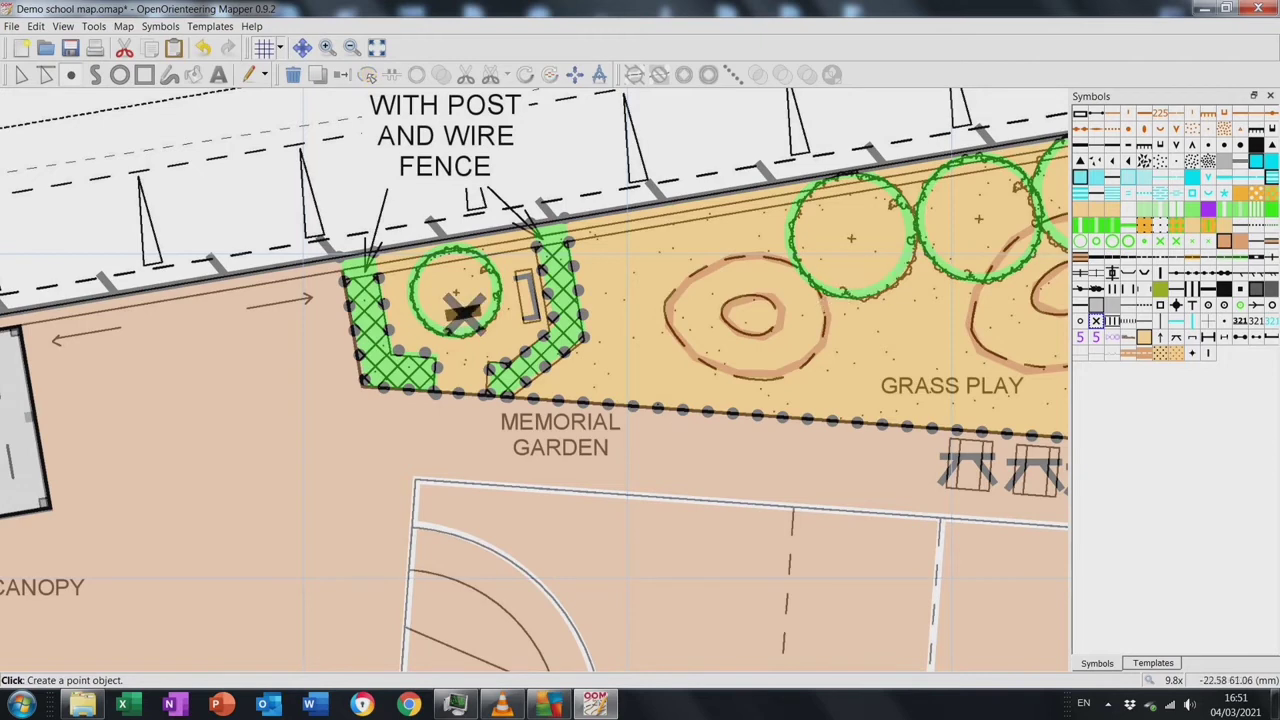
View the whole map and compare it with the landscape plan template hidden and shown
click(376, 47)
click(1153, 663)
click(1080, 184)
click(1080, 184)
click(1080, 184)
click(1080, 184)
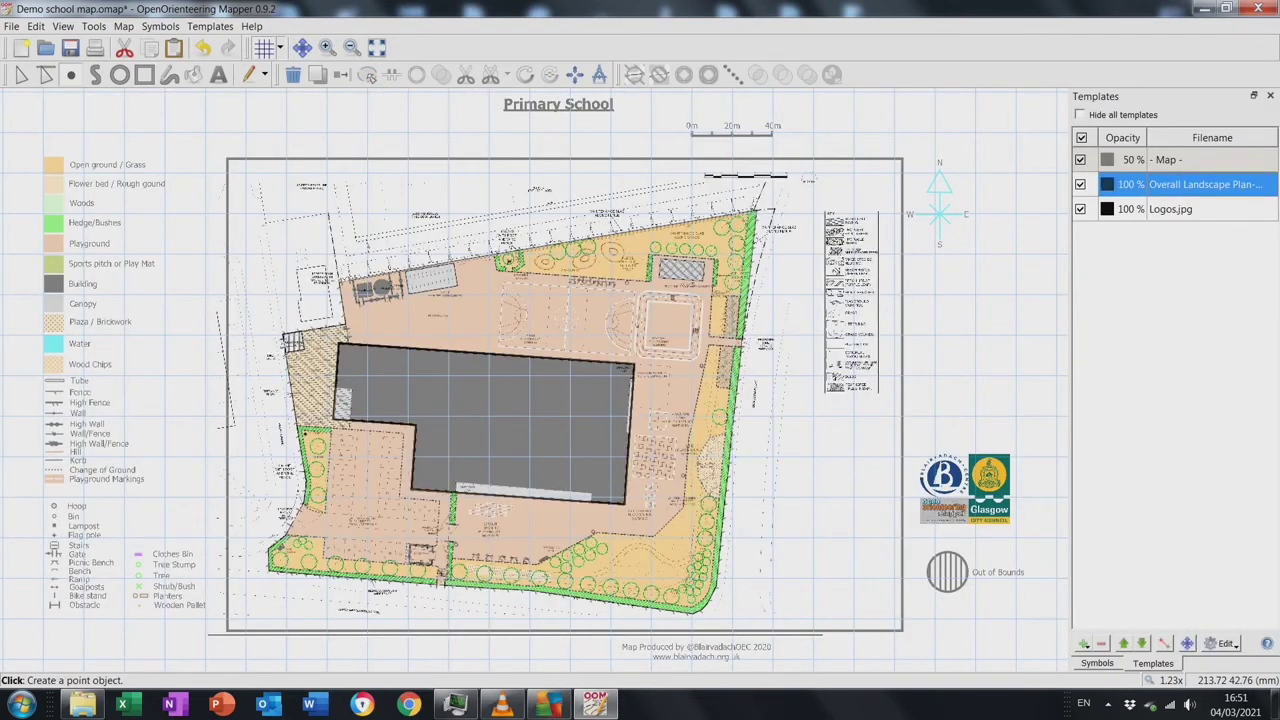
click(1080, 184)
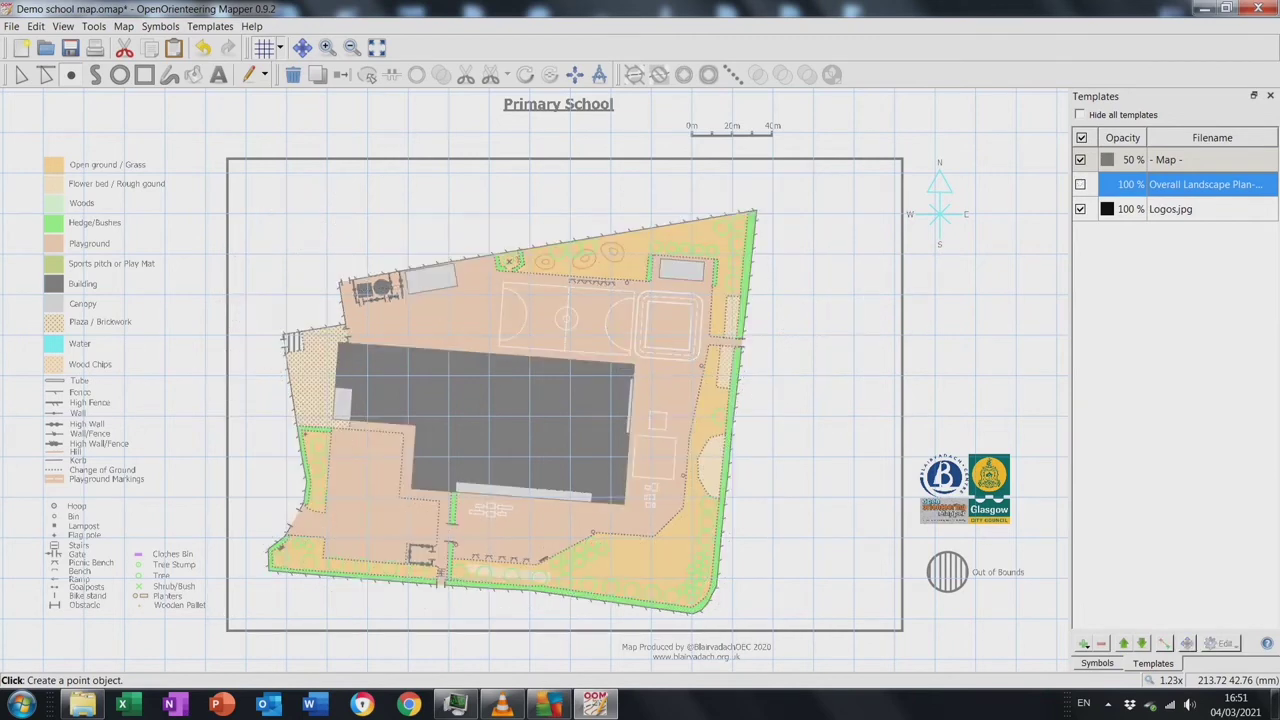
click(1080, 184)
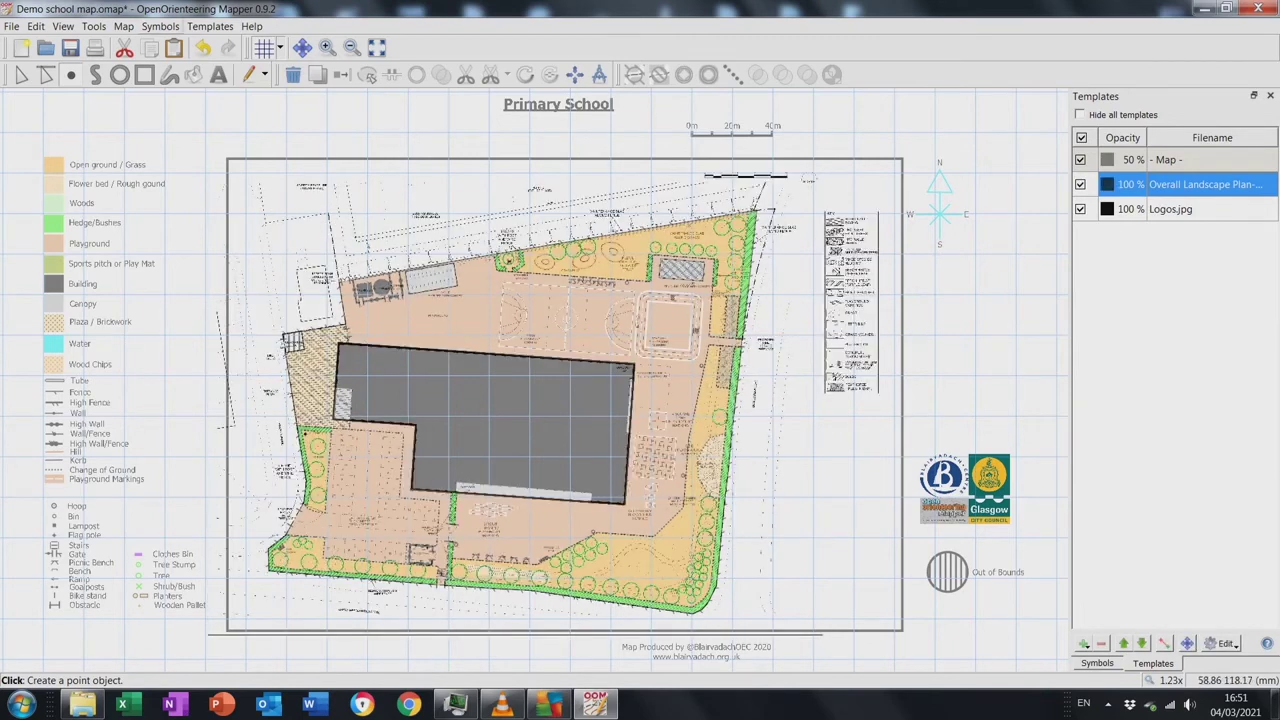
Cut the boundary fence line along the entrance plaza and remove its section between the electrical substation and the hedge
click(326, 47)
scroll(530, 380, up, 5)
scroll(530, 380, down, 2)
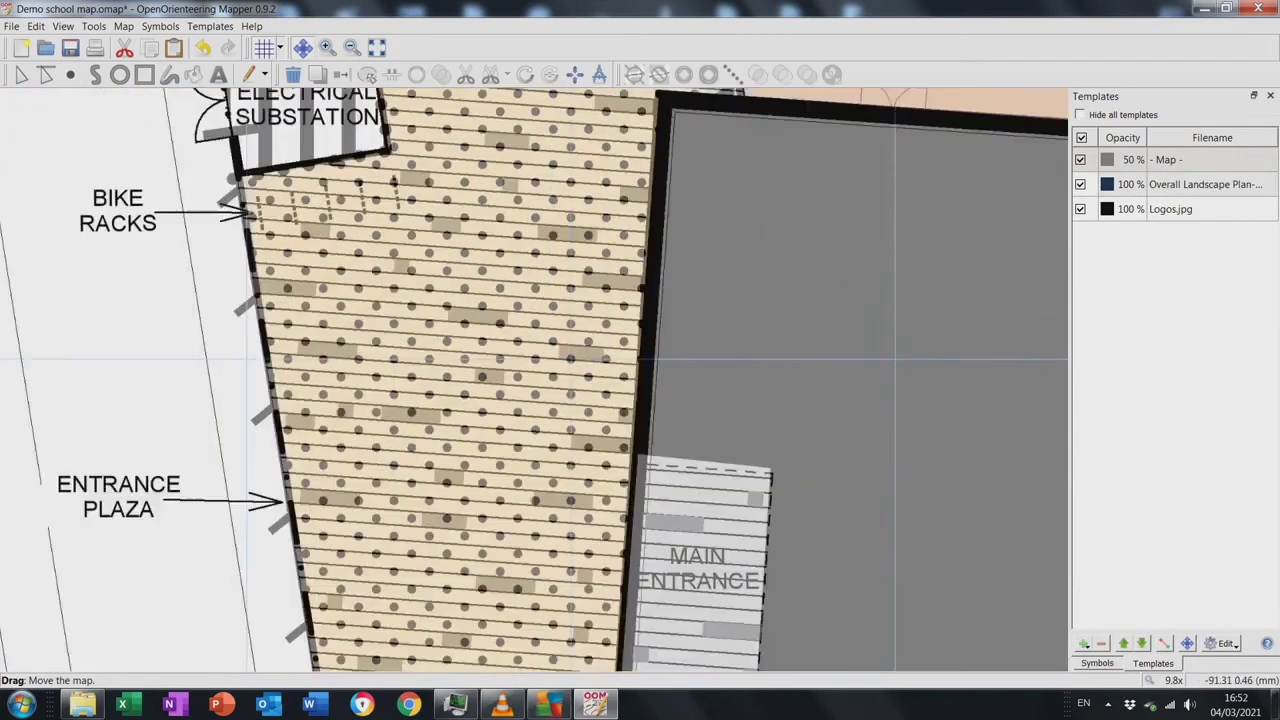
key(e)
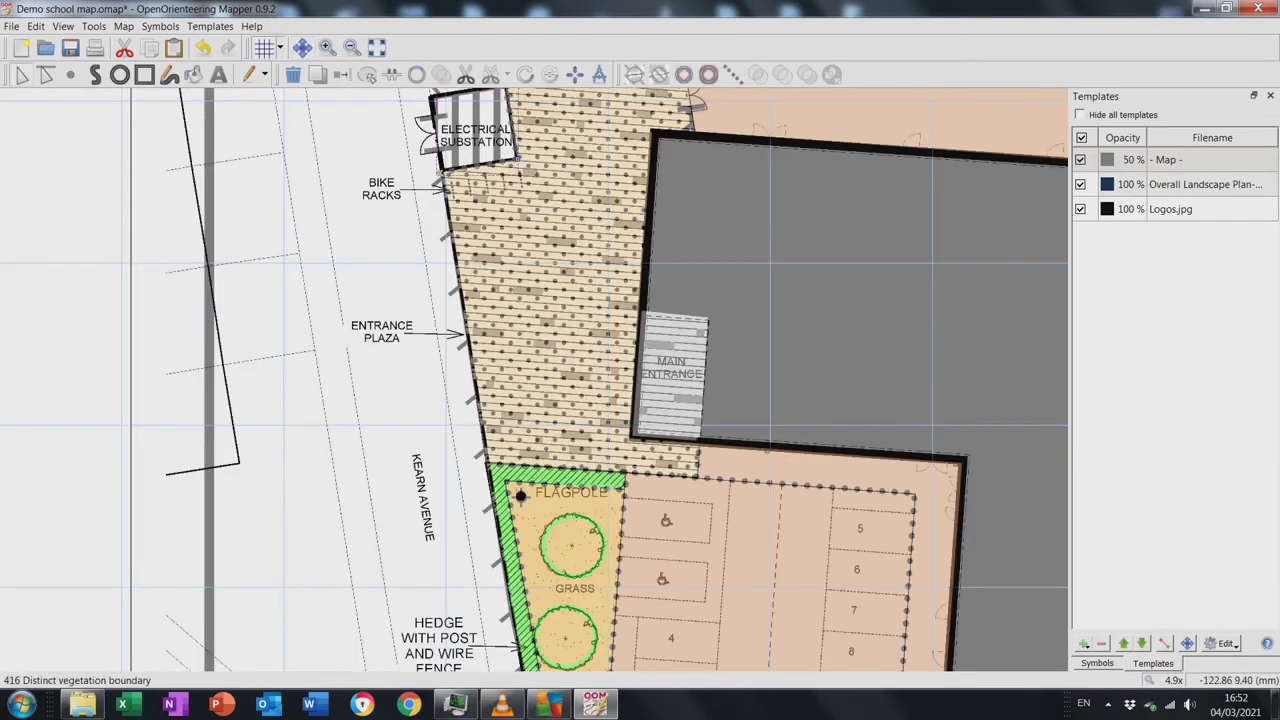
click(431, 400)
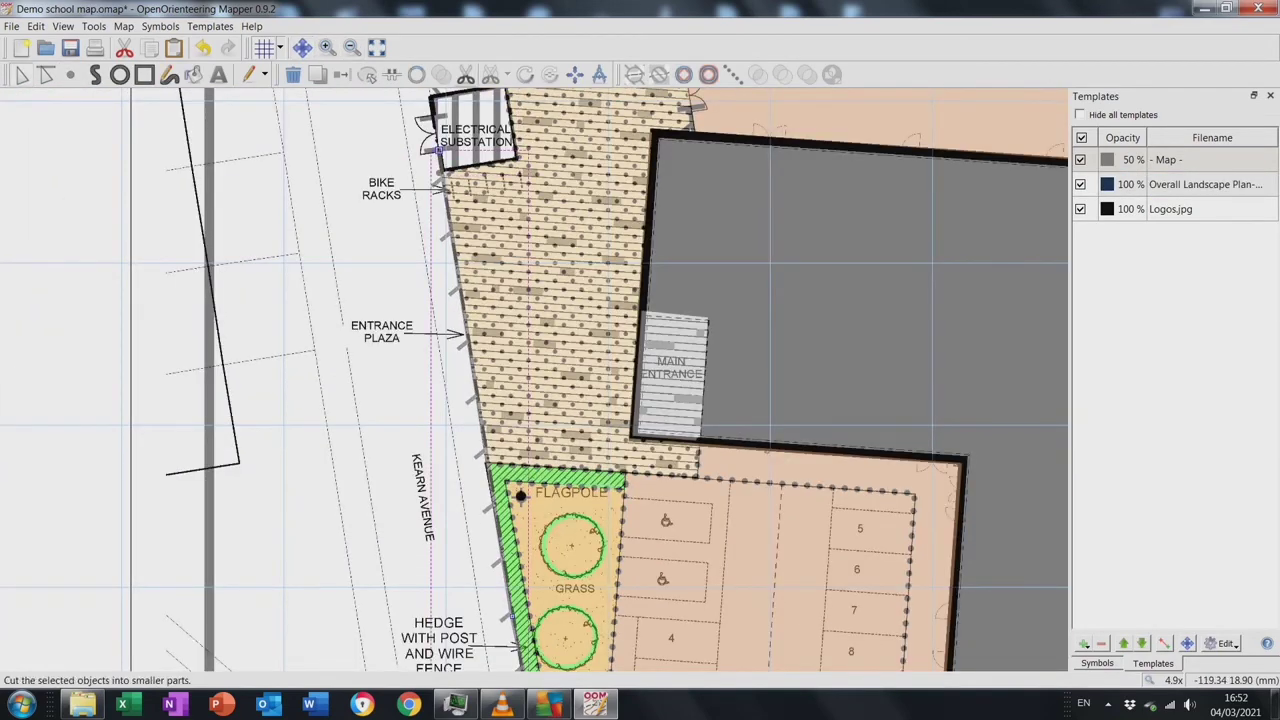
click(465, 74)
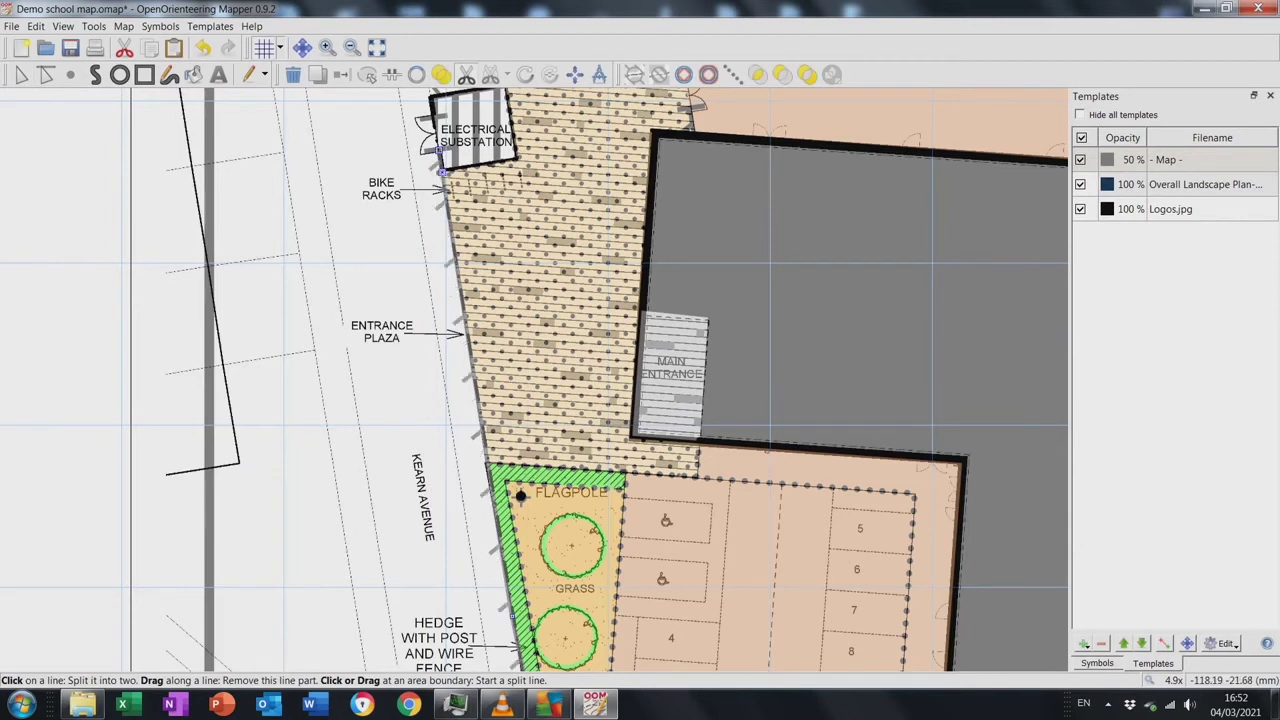
key(e)
key(Escape)
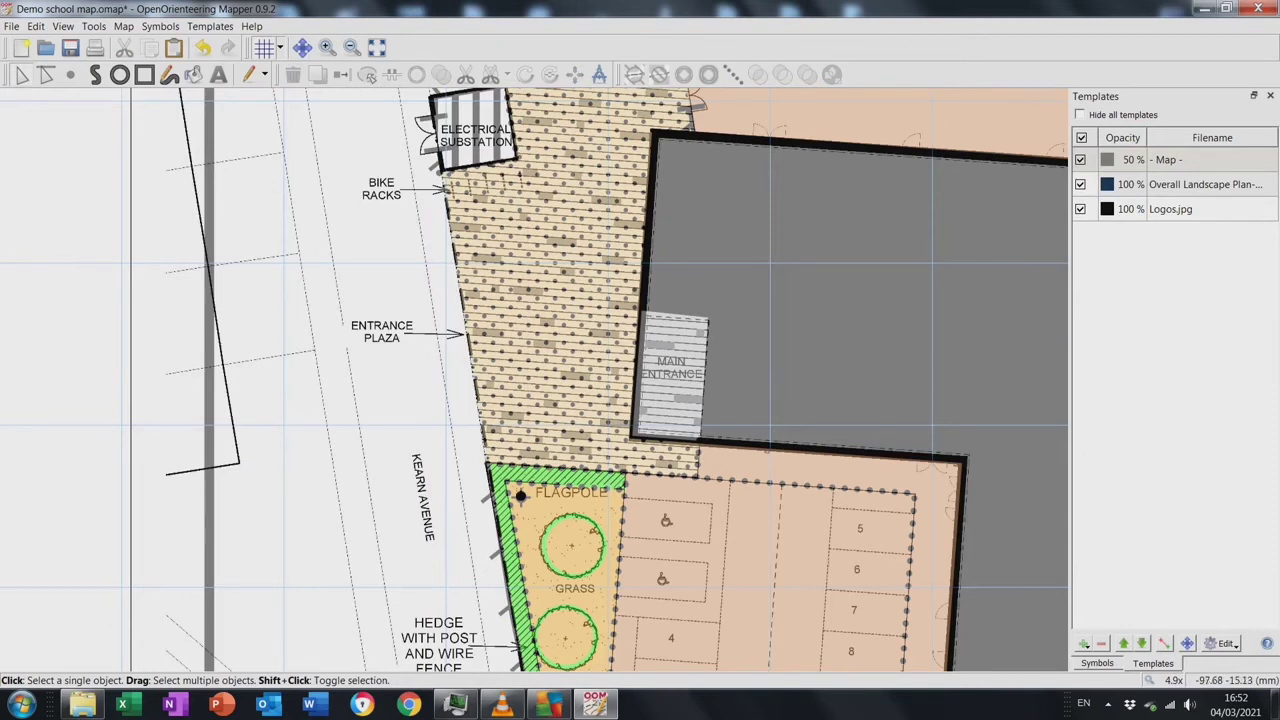
Look over the map and the grass strip along the school's southern and eastern boundary for features still untraced
key(F6)
scroll(535, 379, down, 5)
scroll(535, 379, right, 10)
scroll(535, 379, up, 10)
scroll(535, 379, left, 5)
key(F9)
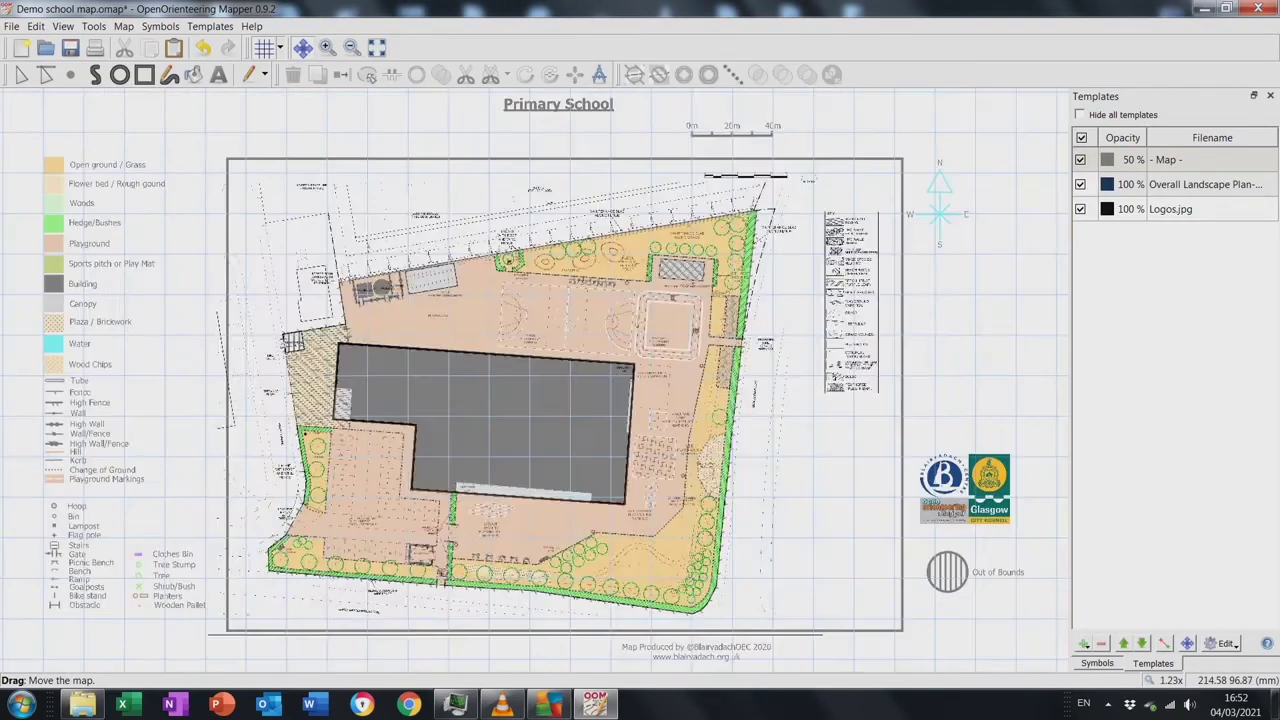
scroll(544, 405, up, 5)
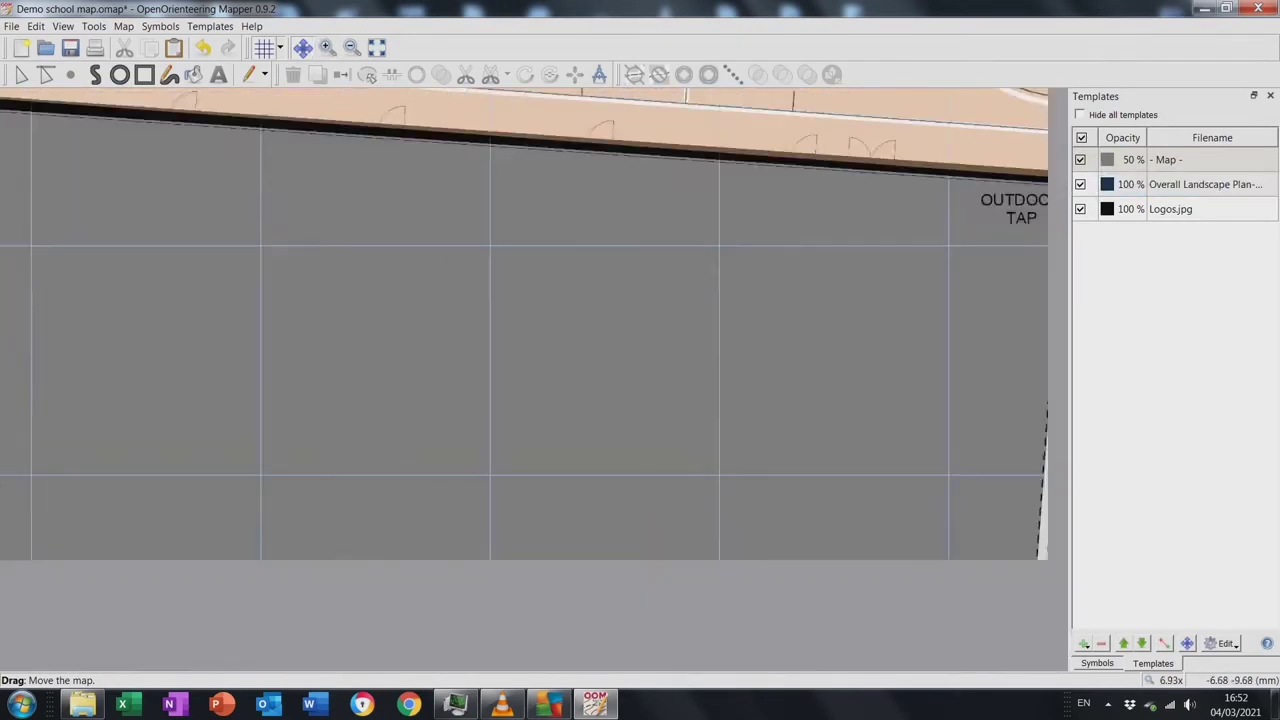
scroll(535, 379, down, 10)
scroll(535, 379, right, 5)
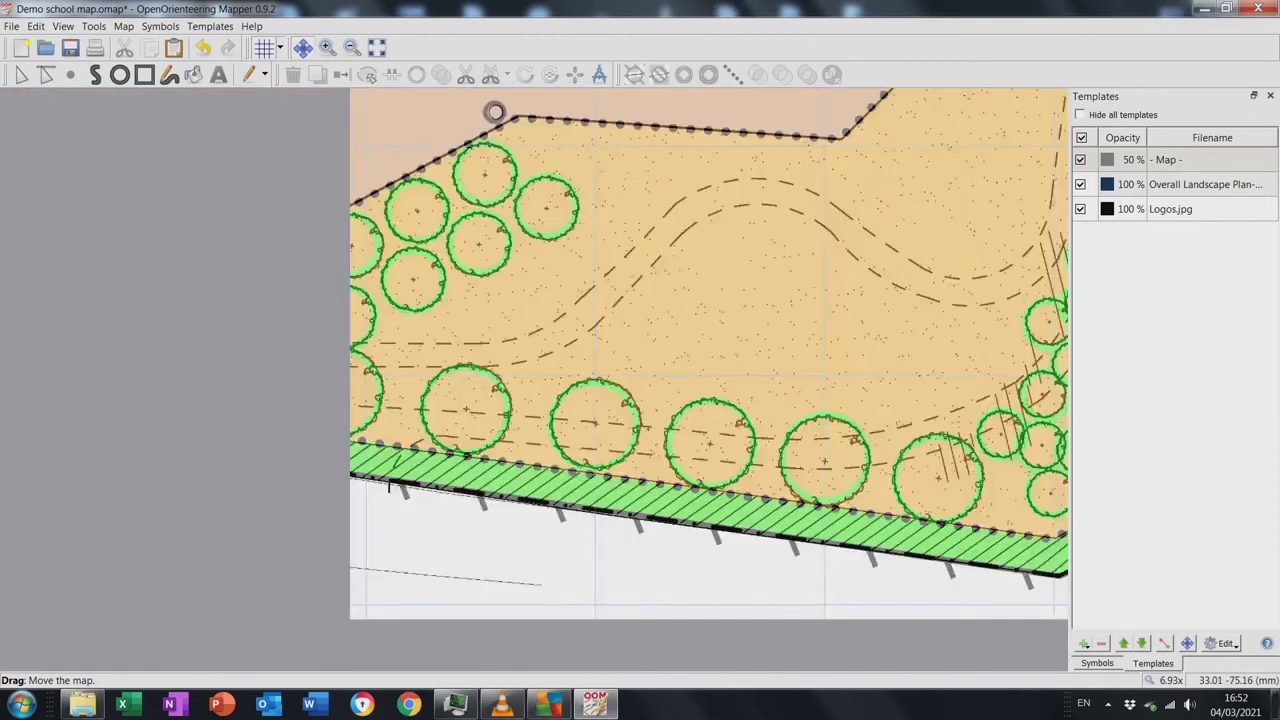
scroll(535, 379, down, 3)
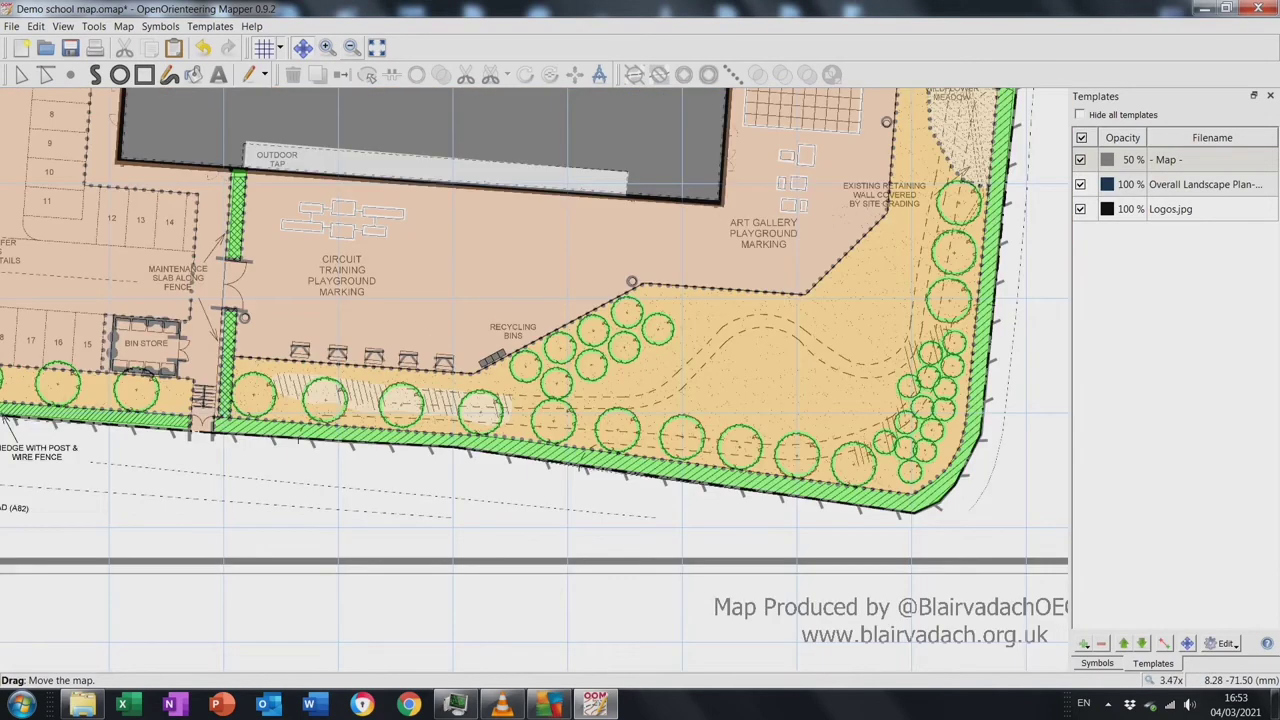
Trace the dashed mound outlines in the grass strip along the southern and eastern hedges with brown hill lines
click(95, 74)
click(1097, 663)
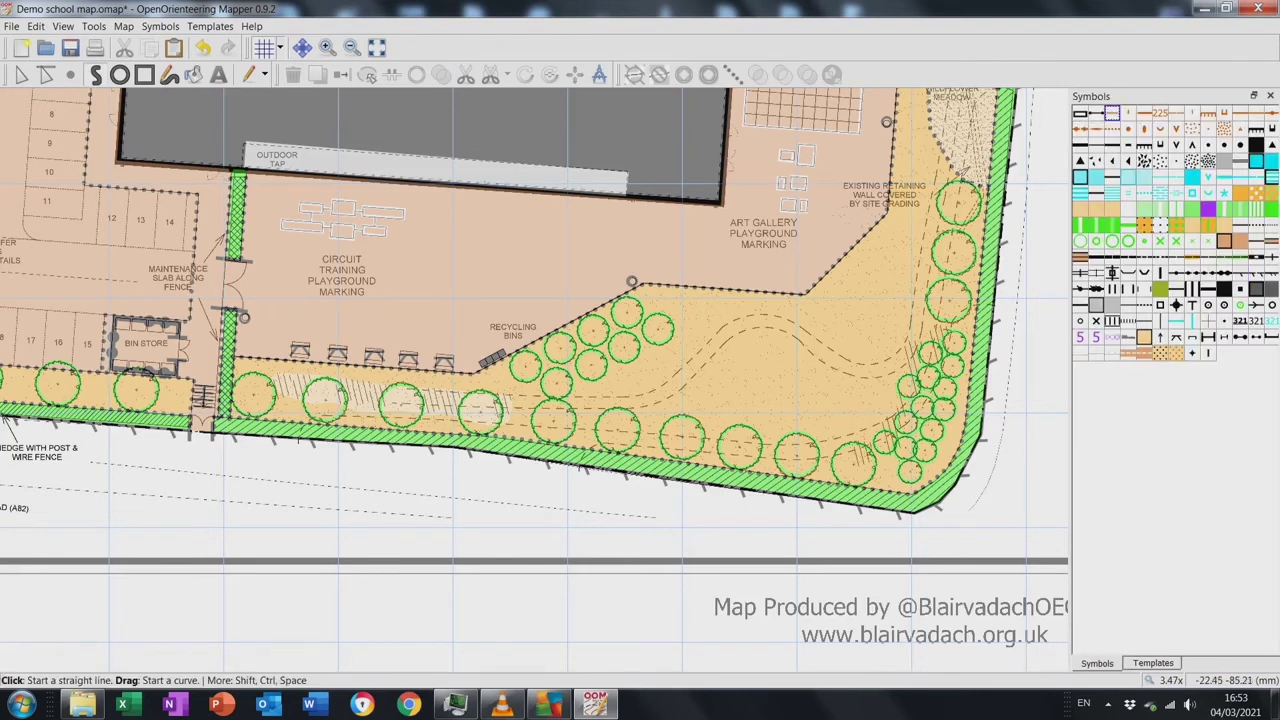
click(640, 400)
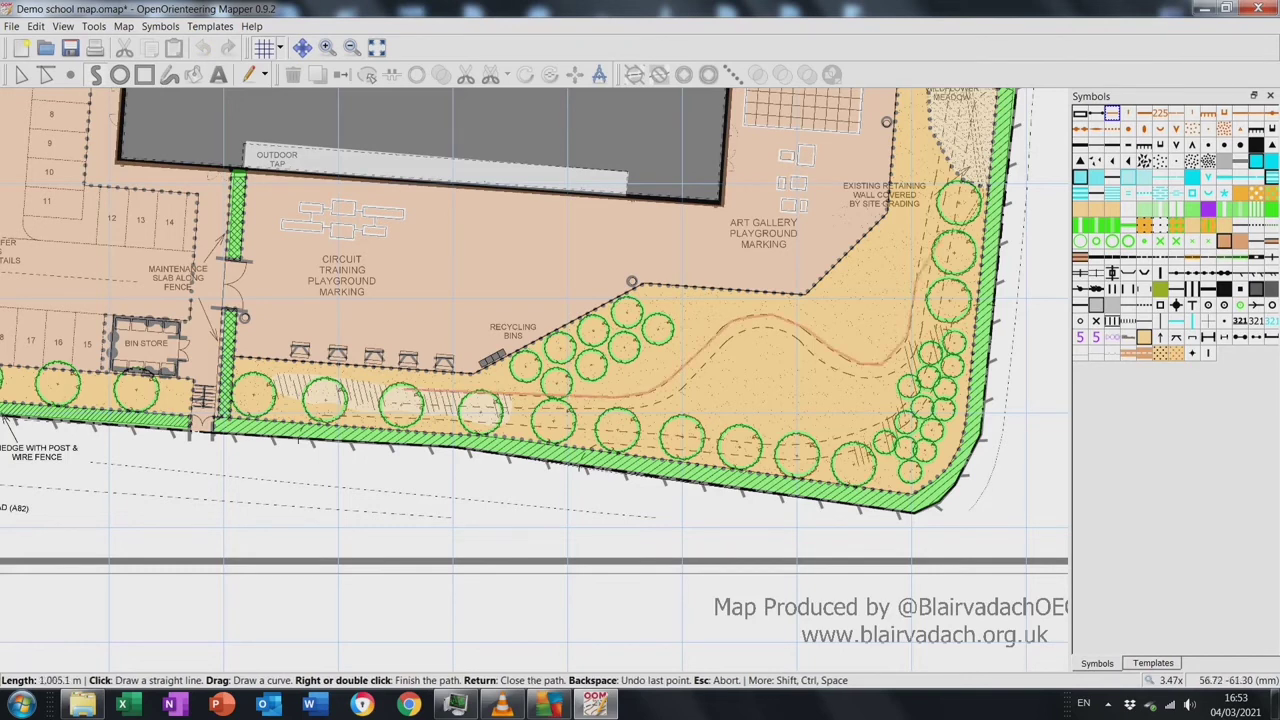
key(Up)
key(Up)
key(Left)
key(Down)
key(Right)
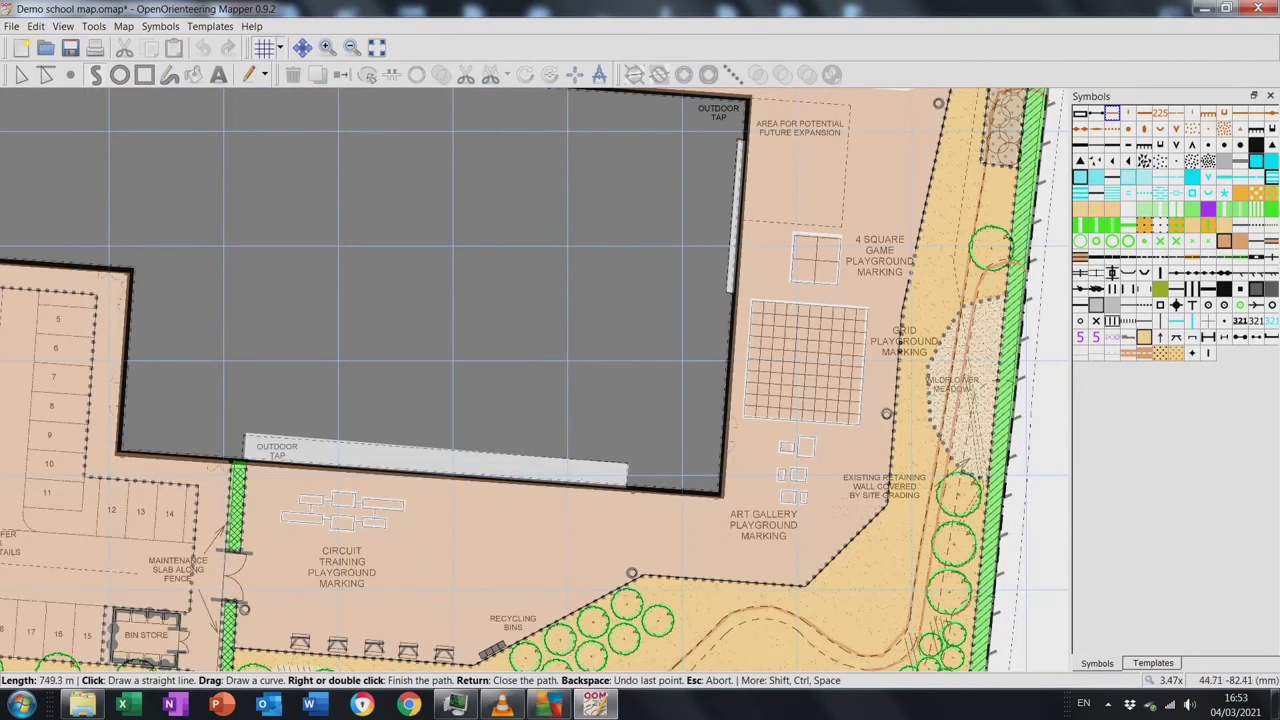
key(Down)
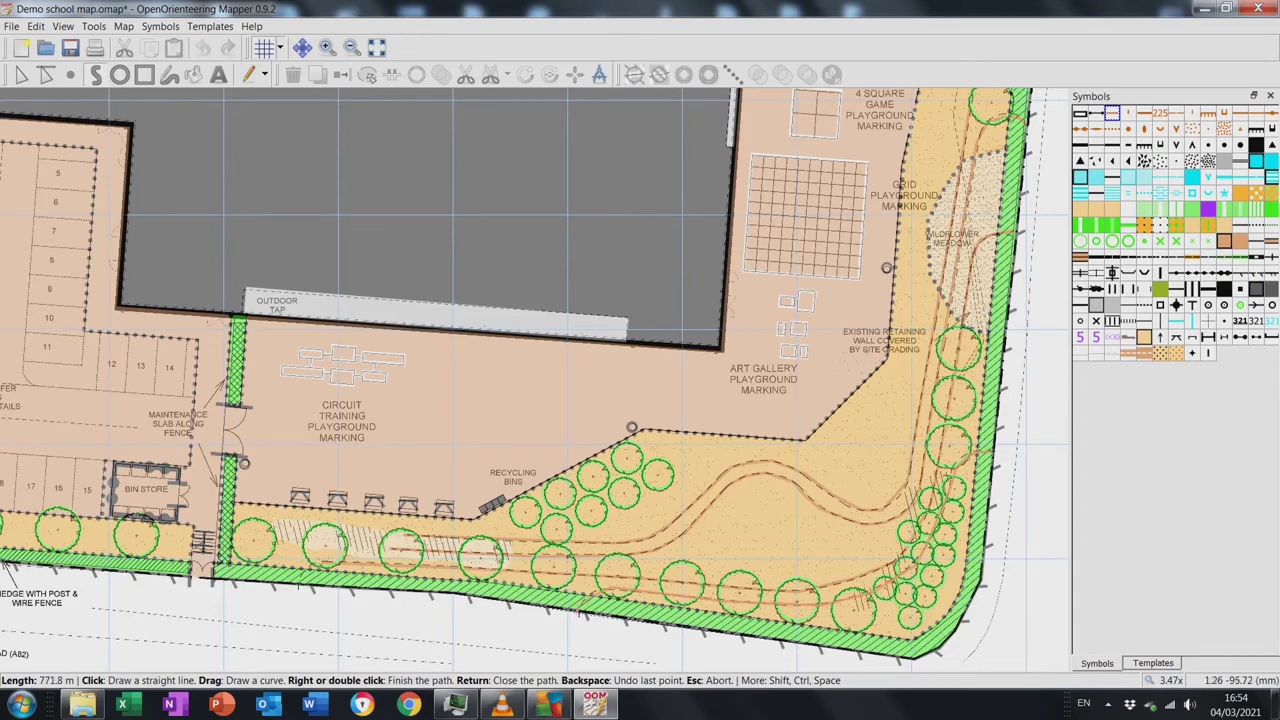
key(Return)
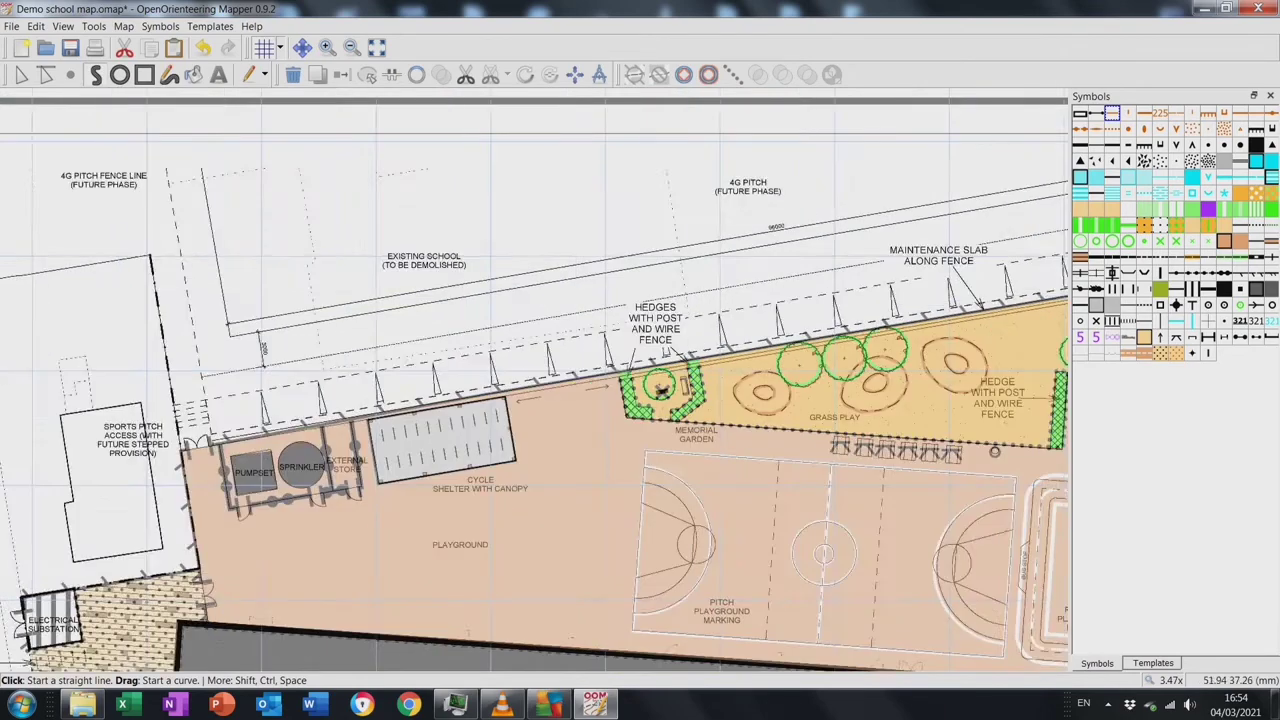
Place a bike stand symbol on the westernmost dashed bike rack below the electrical substation, rotated to match it
scroll(535, 380, up, 10)
click(302, 47)
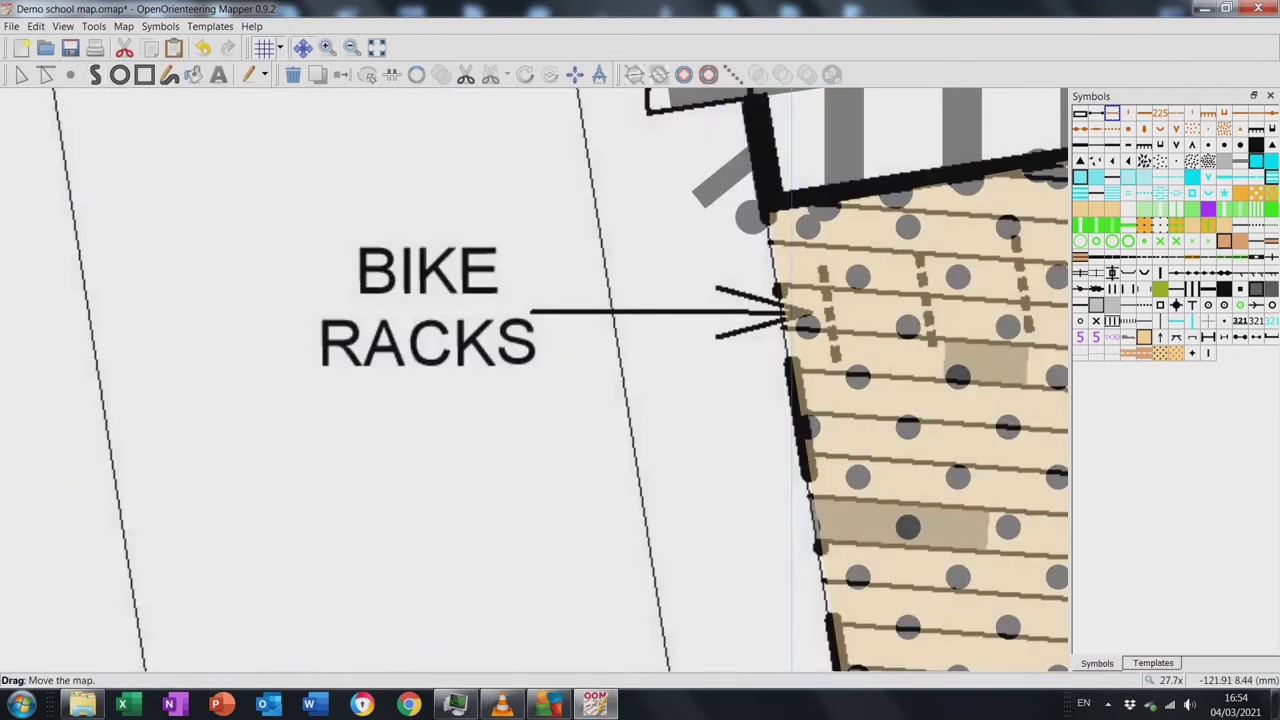
drag(800, 320, 330, 380)
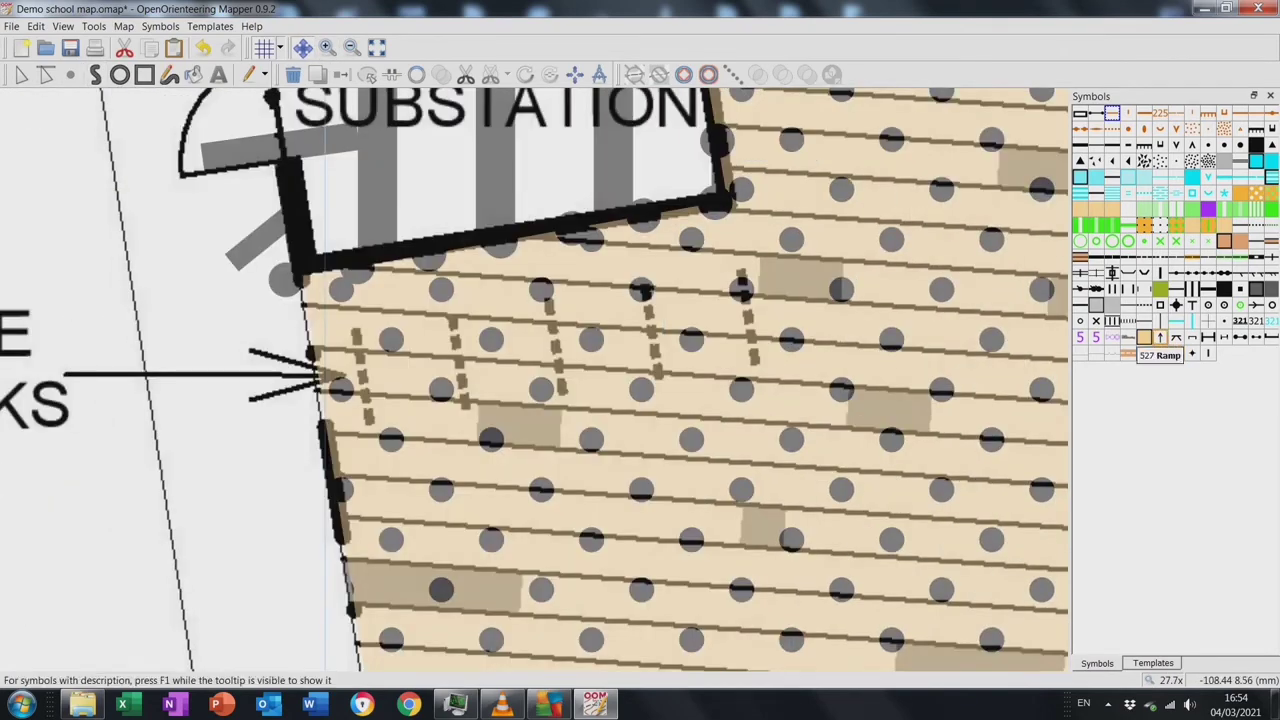
click(1208, 352)
drag(357, 372, 365, 420)
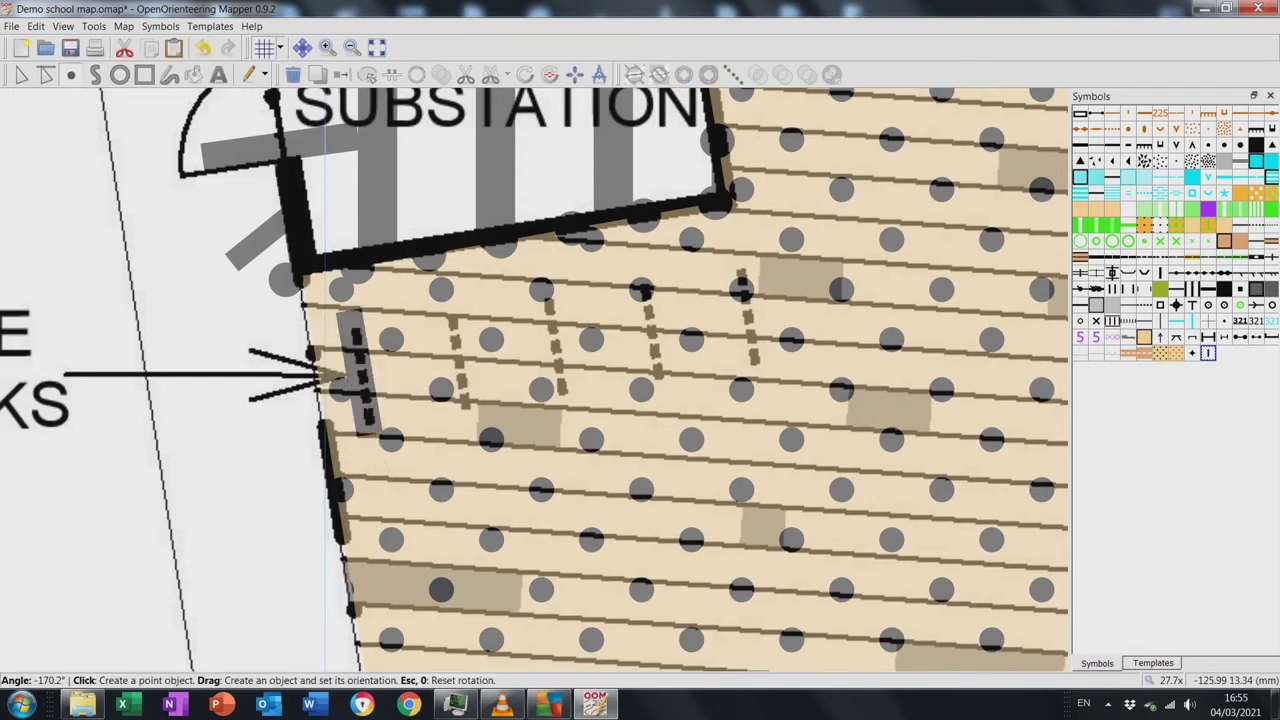
Copy the bike stand symbol onto each of the other four dashed bike racks below the electrical substation
click(21, 74)
key(ctrl+c)
key(ctrl+v)
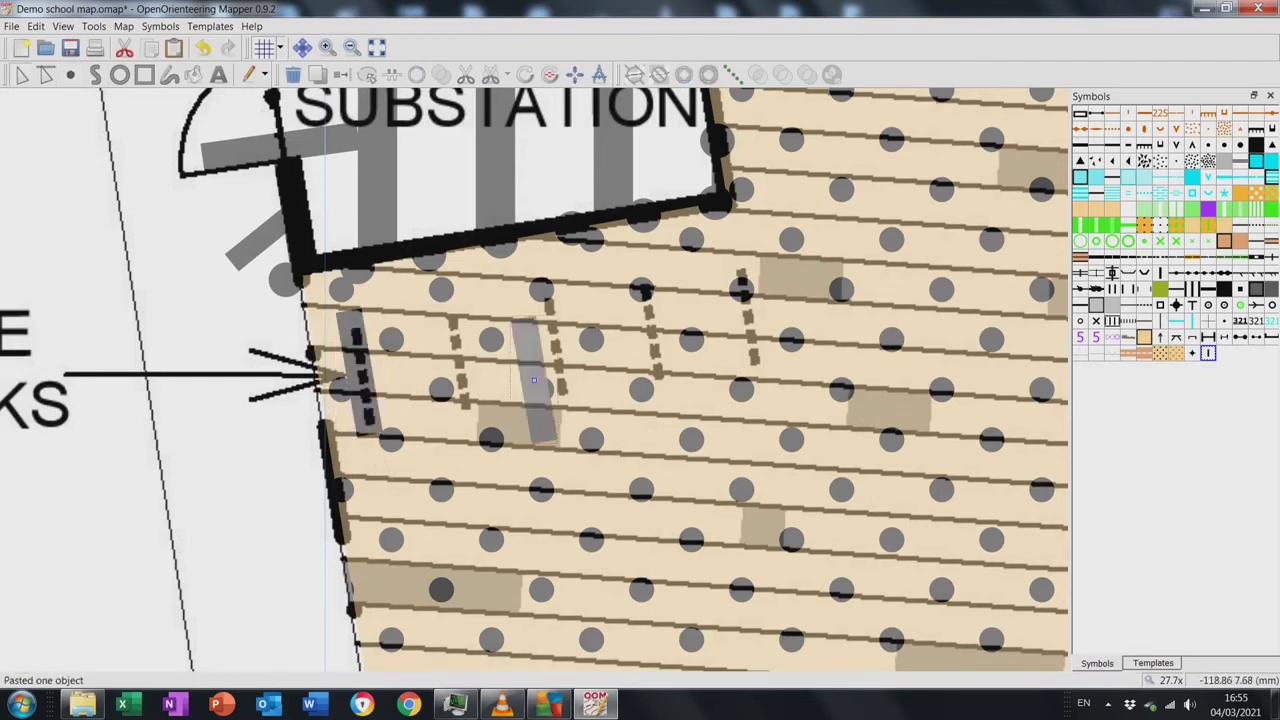
drag(535, 380, 459, 359)
key(ctrl+v)
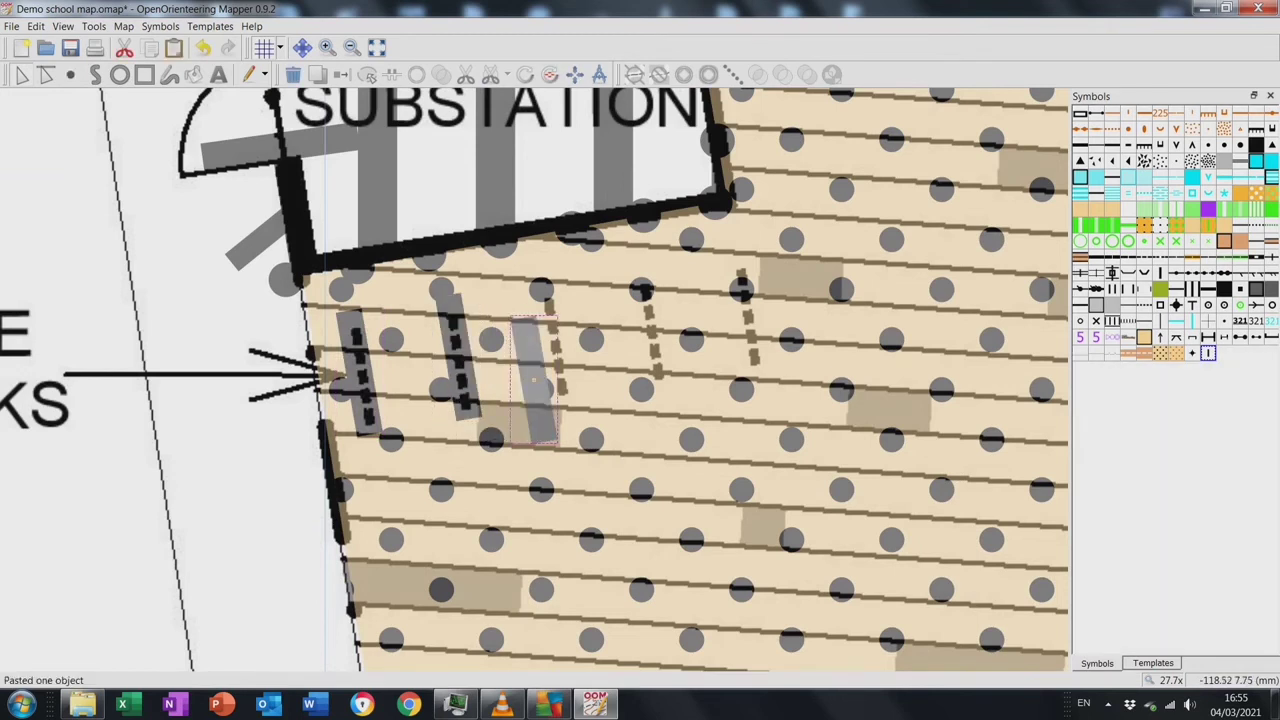
drag(534, 380, 549, 340)
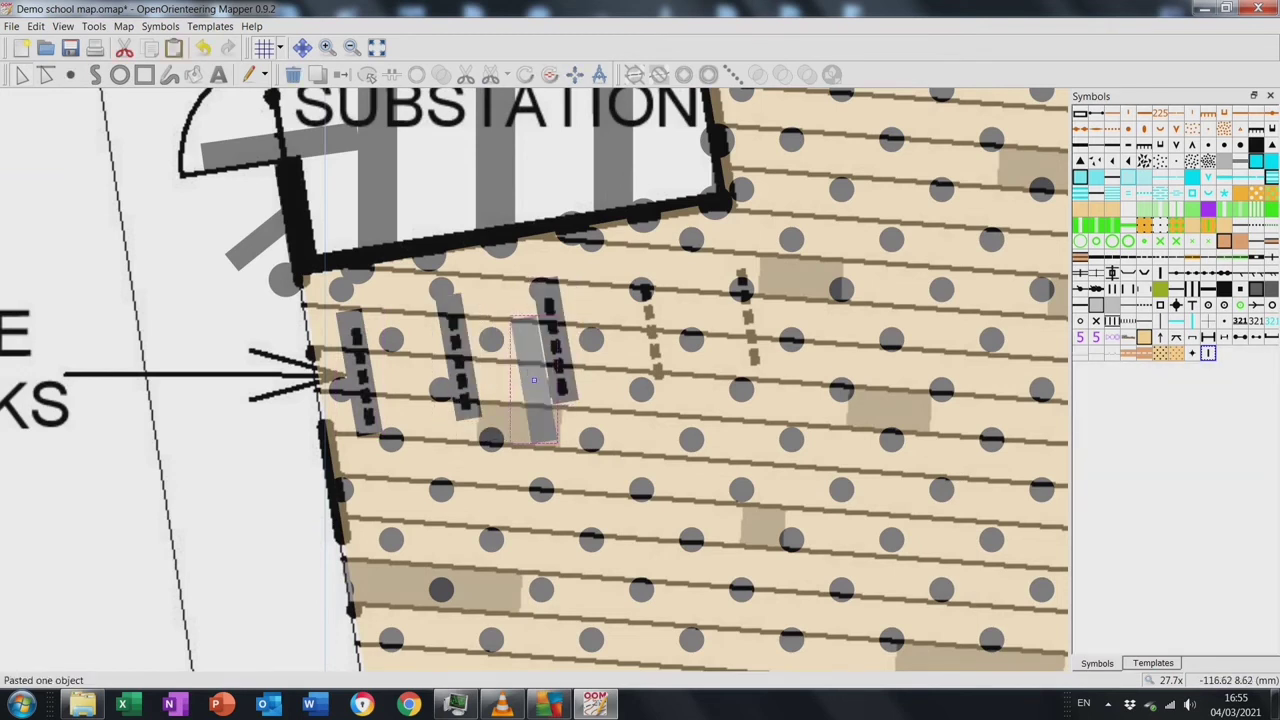
drag(648, 330, 650, 328)
key(ctrl+v)
drag(745, 312, 745, 312)
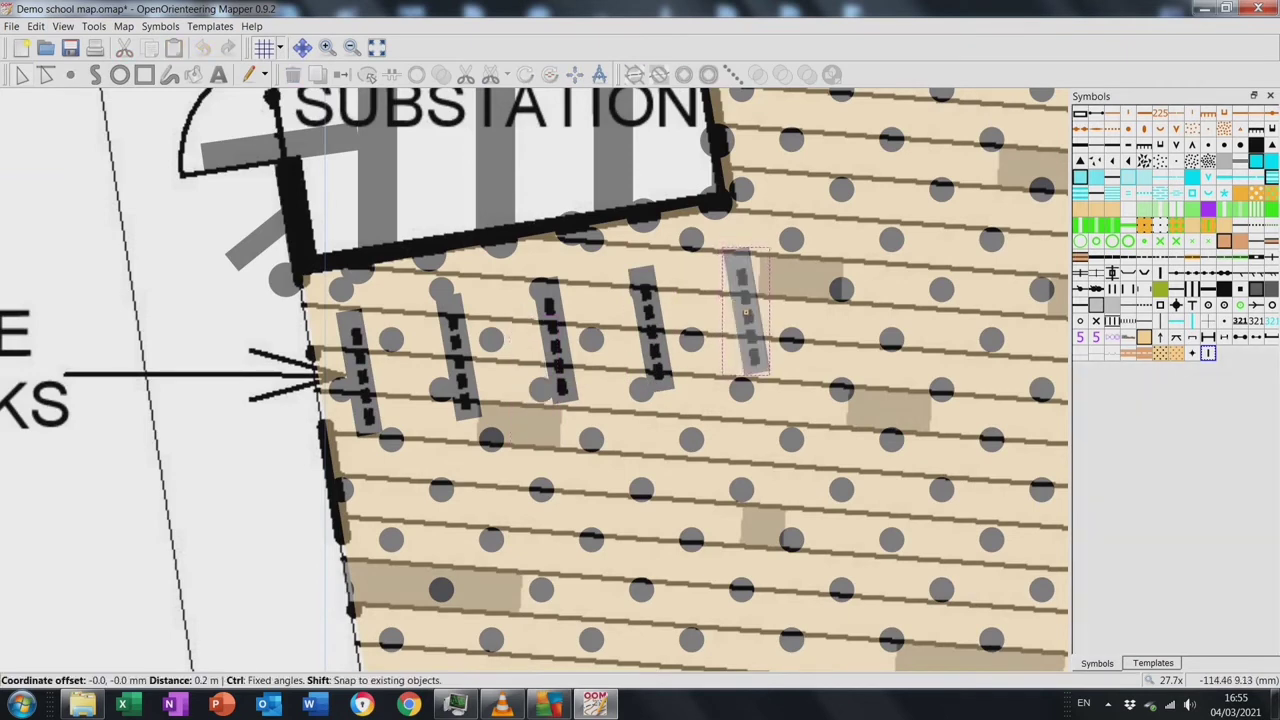
View the whole map and check the traced features with the landscape plan template hidden and shown
scroll(745, 312, down, 9)
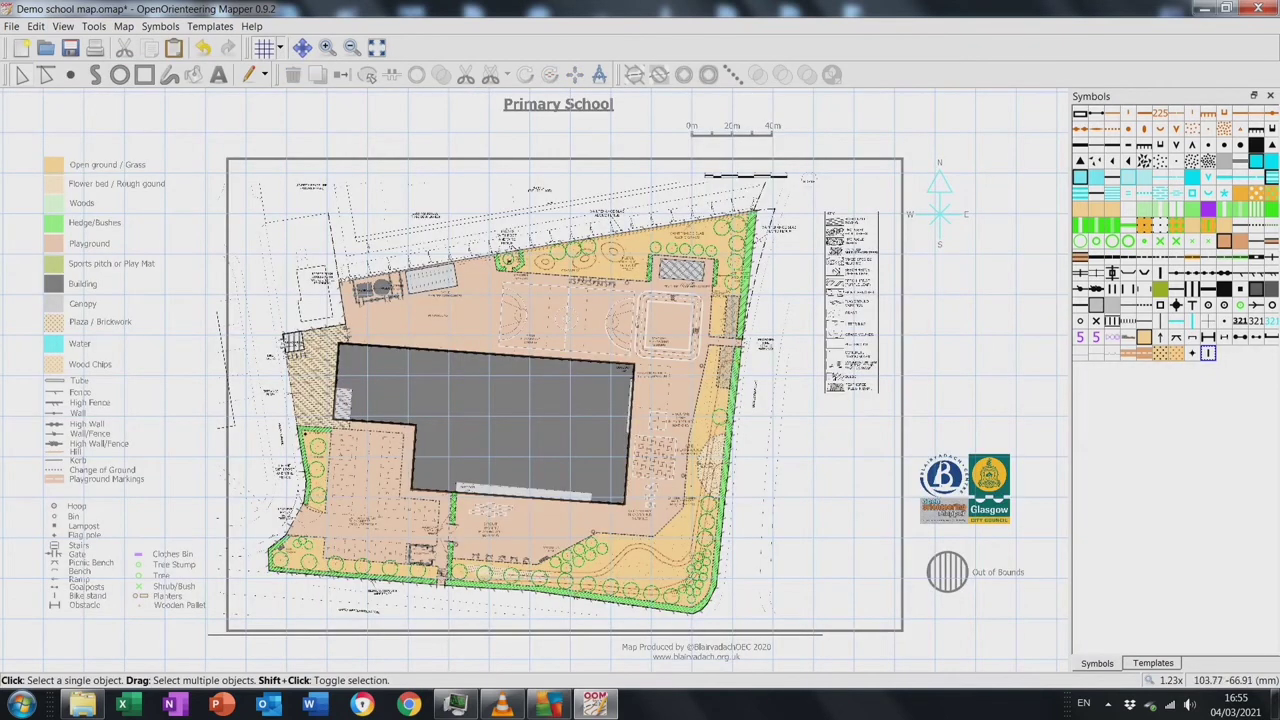
click(1153, 663)
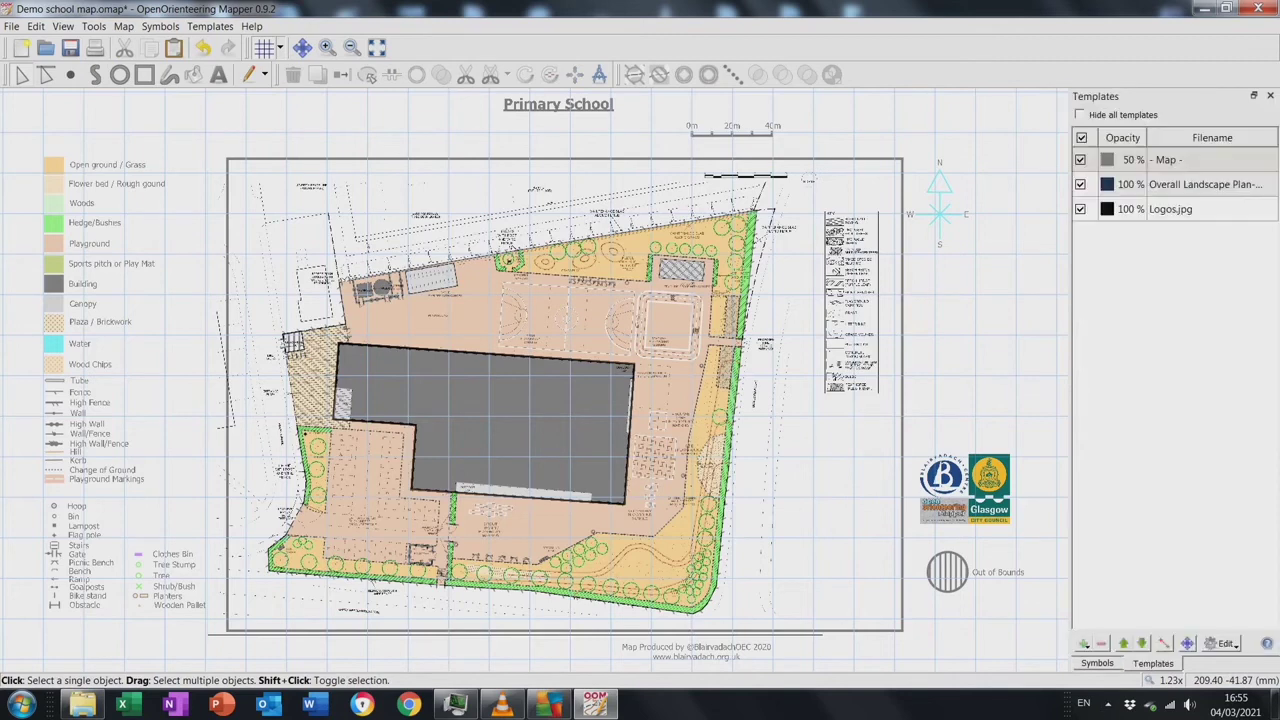
click(1080, 184)
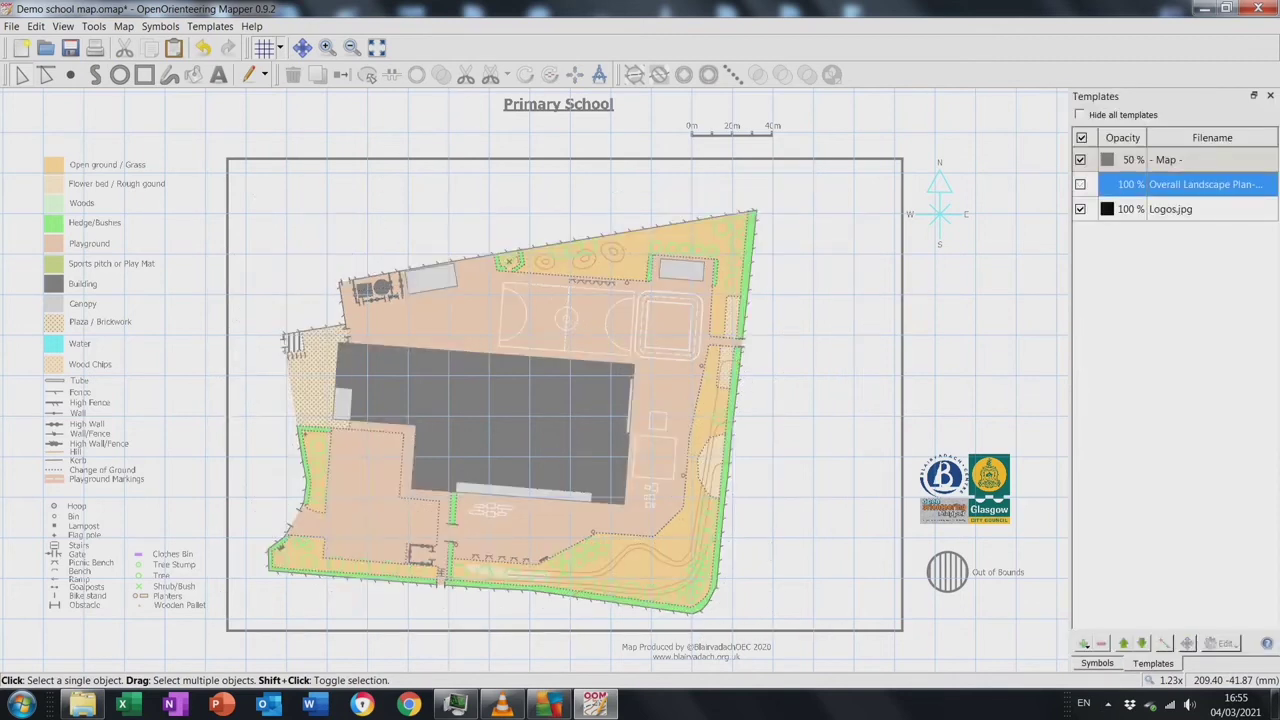
click(1080, 184)
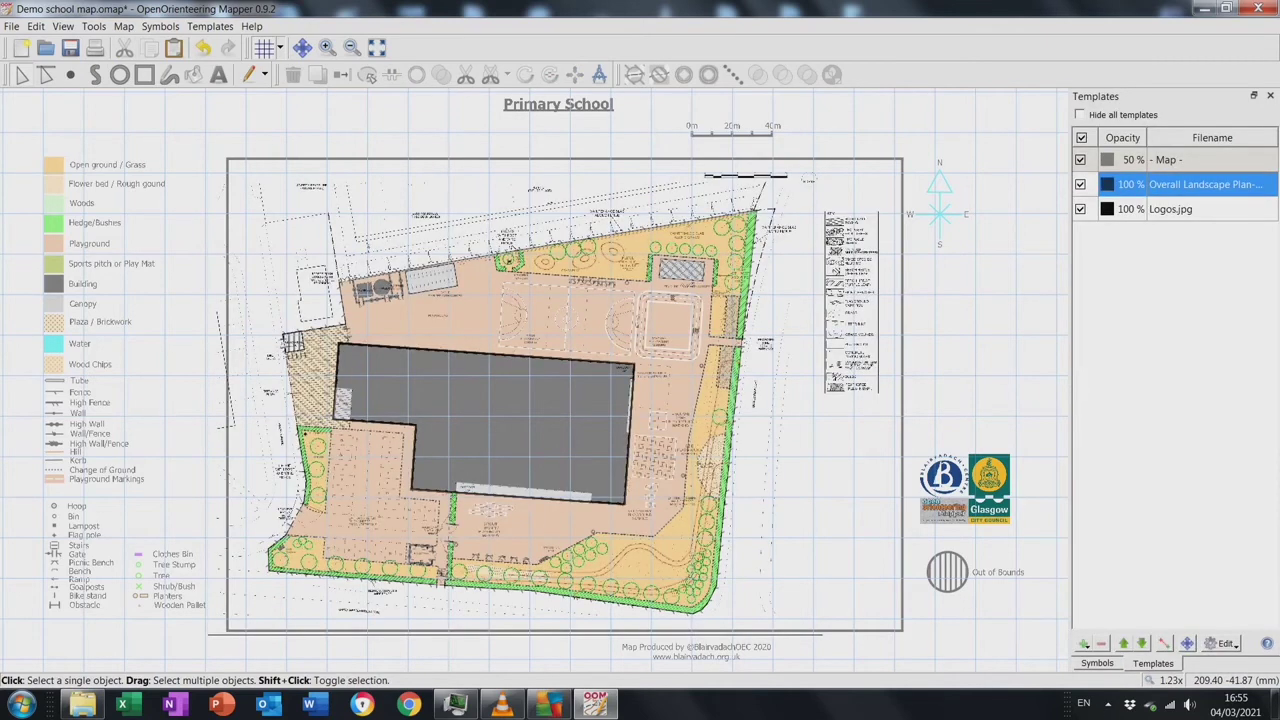
click(1080, 184)
click(1080, 184)
Set the map's opacity to 100% and hide the landscape plan template
double_click(1128, 159)
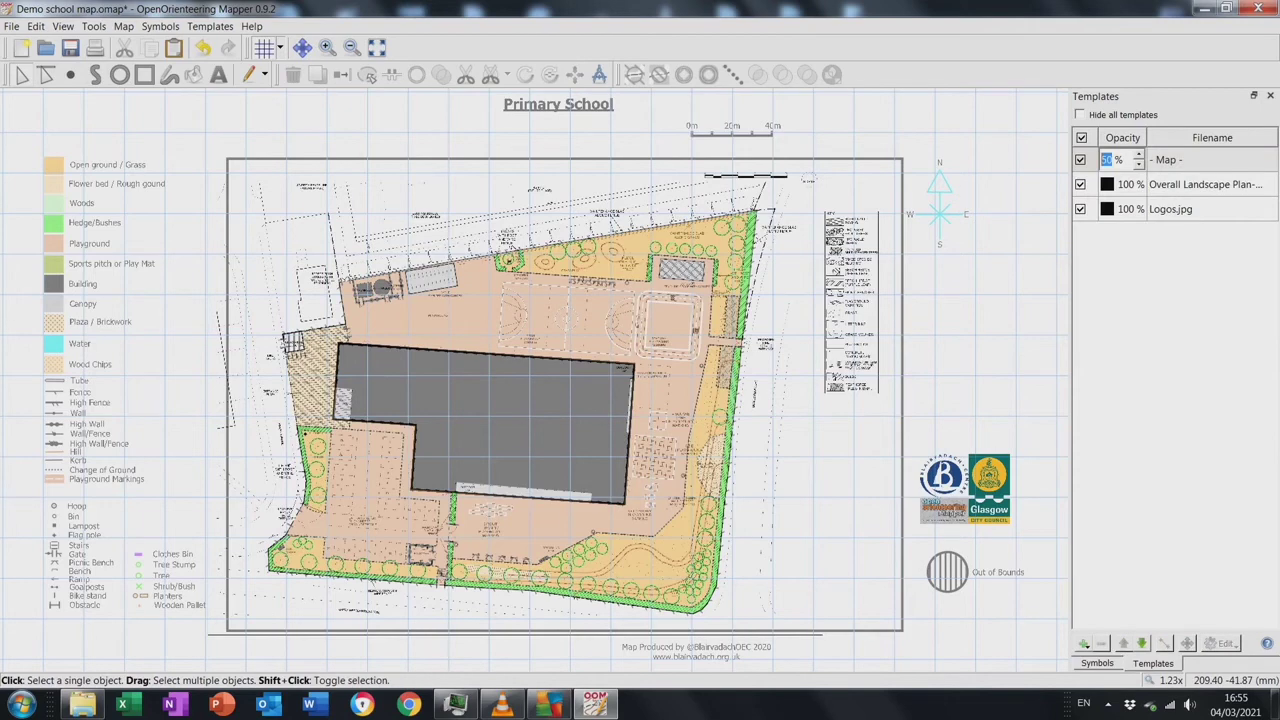
text(100)
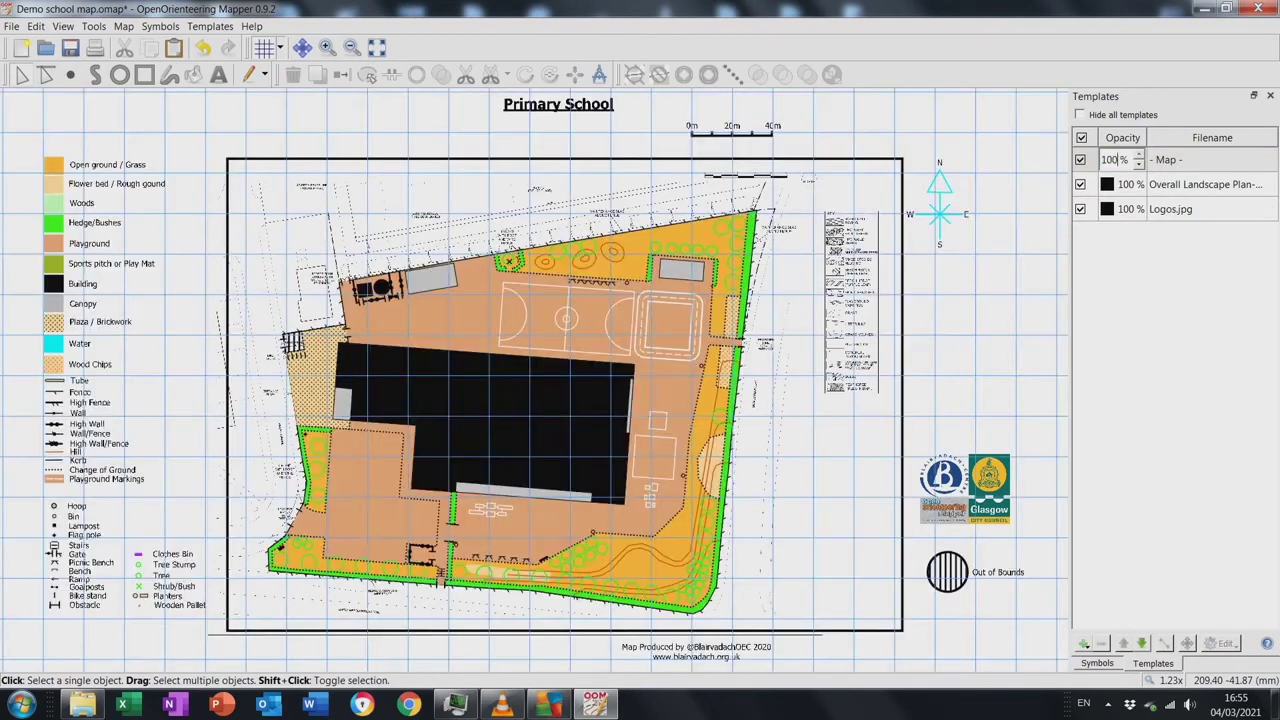
key(Return)
click(1080, 184)
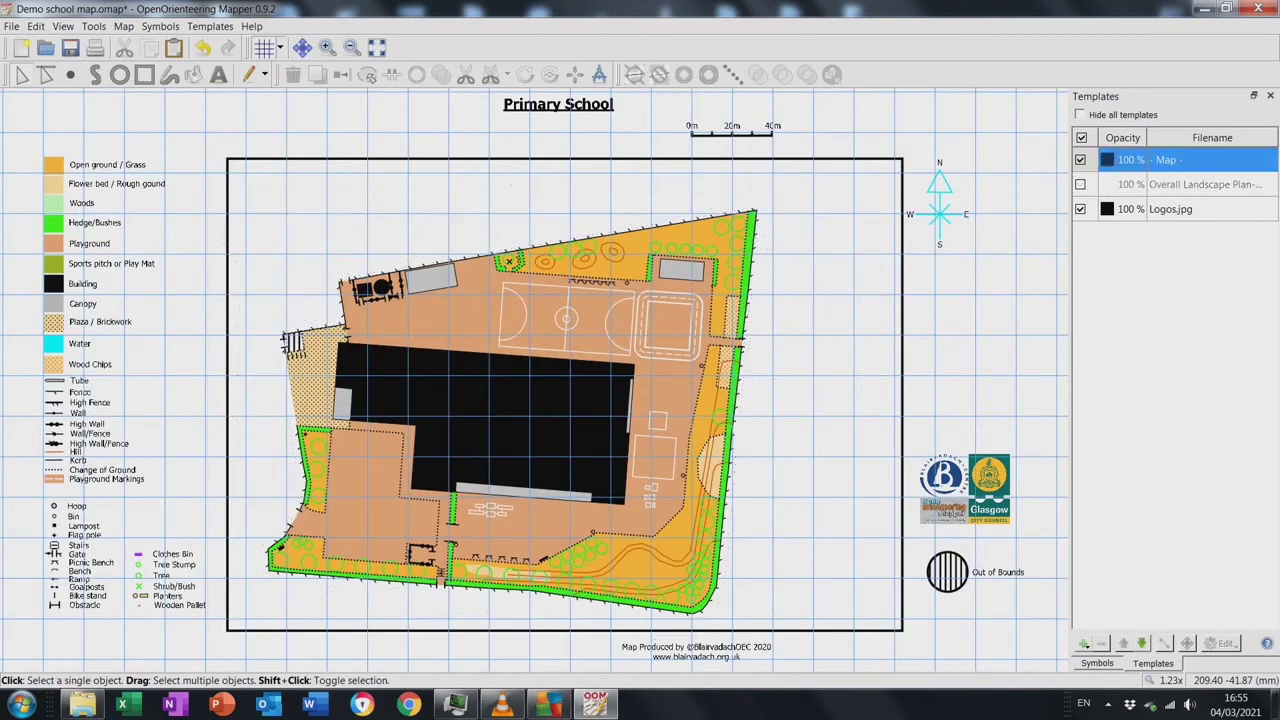
click(1080, 184)
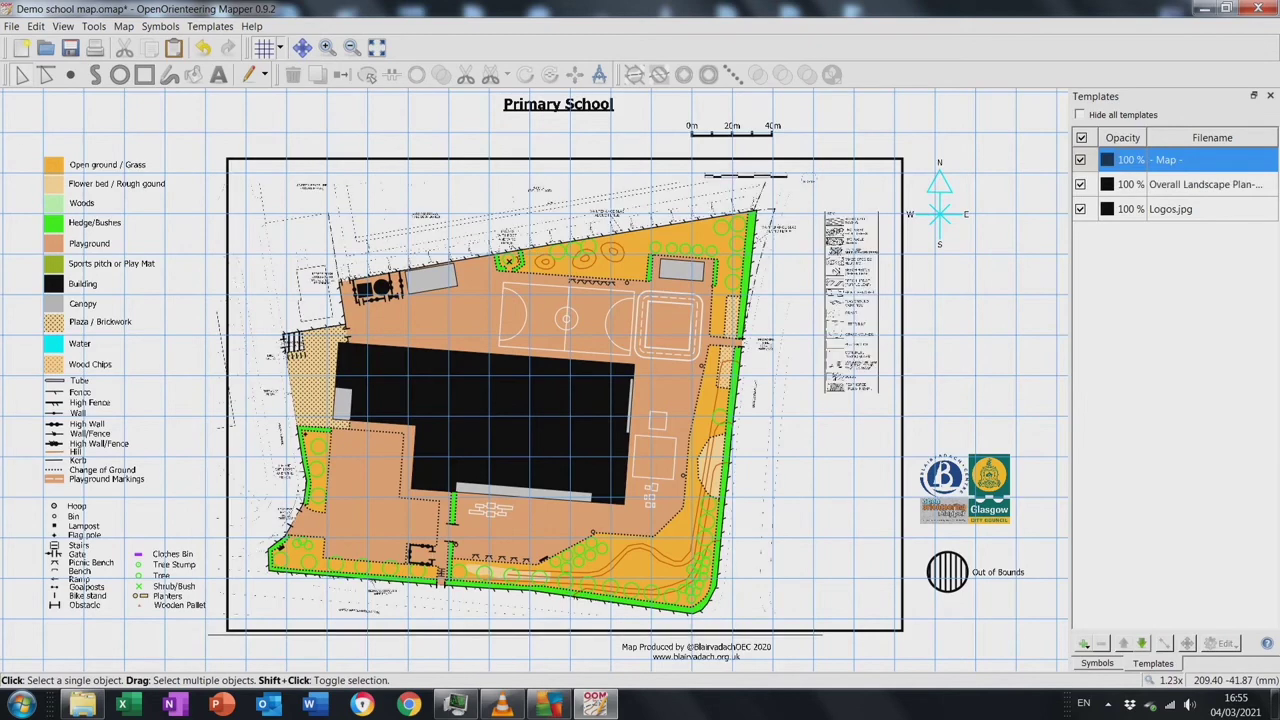
click(1080, 184)
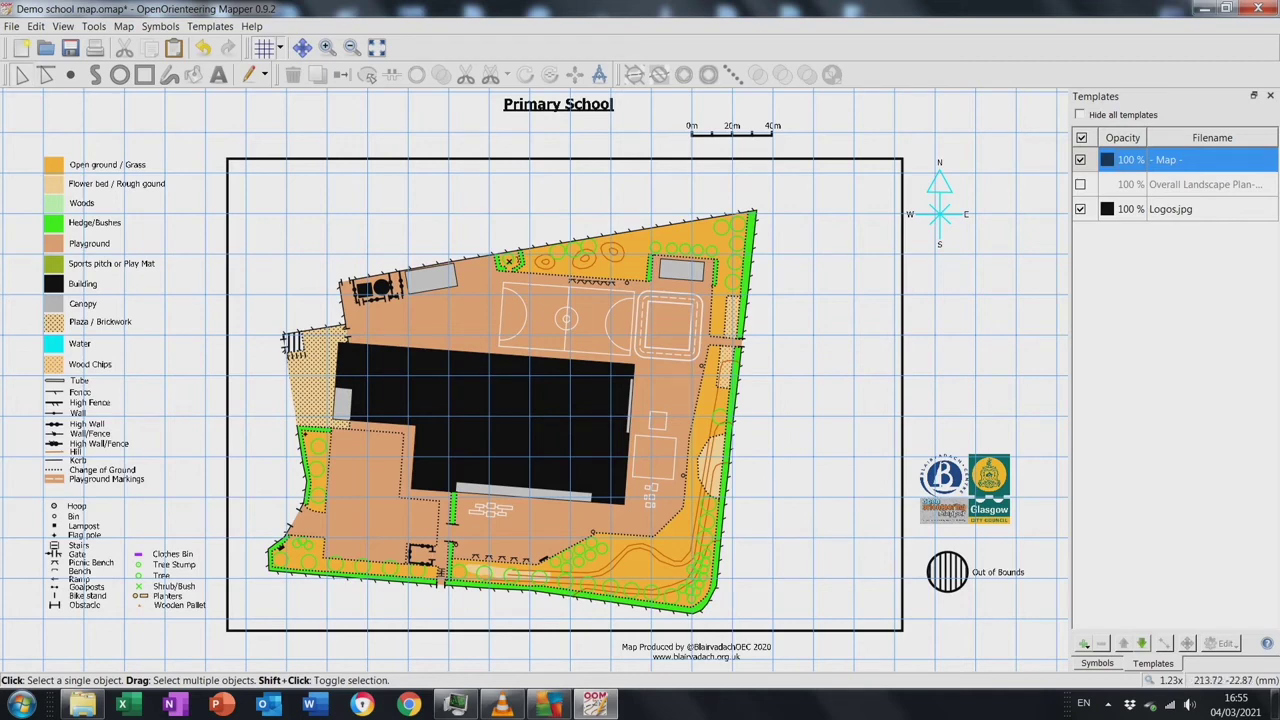
Move the Primary School title, the scale bar and the north arrow into the upper-right corner of the map frame
drag(558, 104, 838, 172)
drag(731, 129, 853, 205)
drag(939, 200, 852, 268)
Arrange the legend inside the frame, with the area colours northwest of the school and the line and point symbols east of it
drag(52, 203, 240, 211)
drag(52, 300, 370, 191)
drag(60, 430, 786, 382)
drag(60, 550, 764, 498)
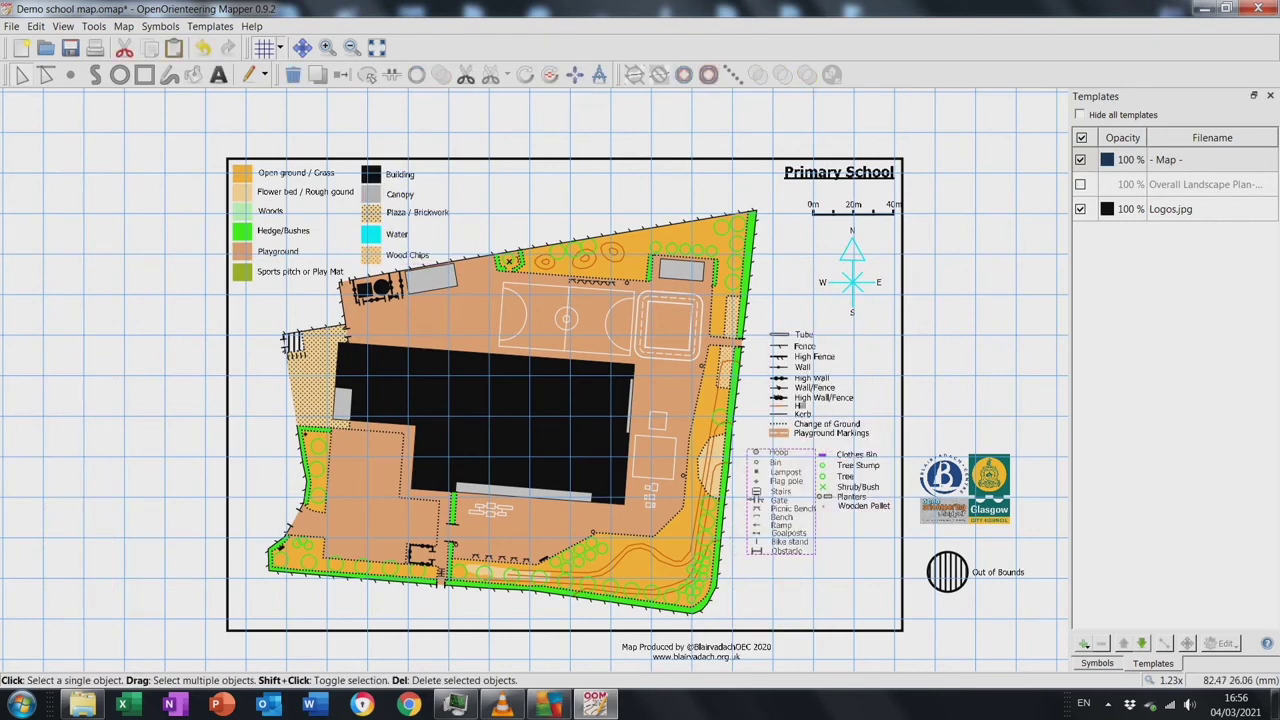
drag(790, 380, 772, 381)
drag(780, 500, 786, 500)
Move the Logos.jpg template into the lower-right corner of the map frame
click(1170, 209)
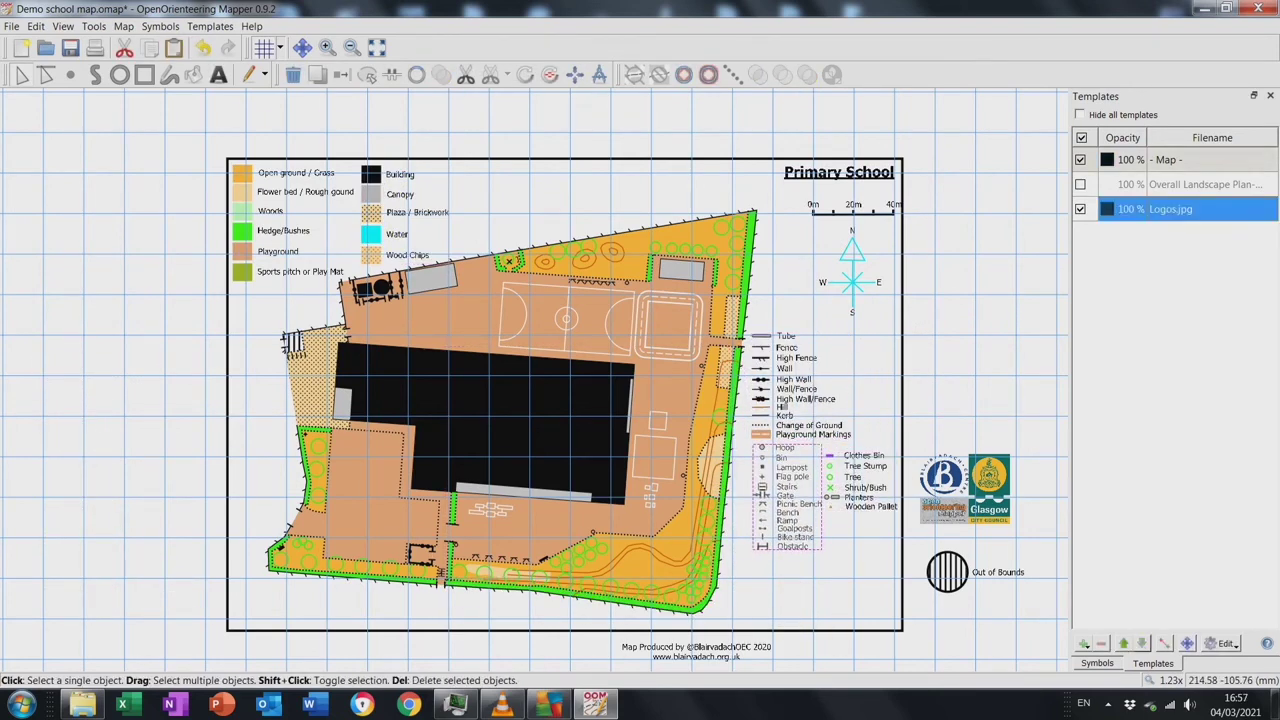
click(1187, 643)
drag(965, 490, 853, 588)
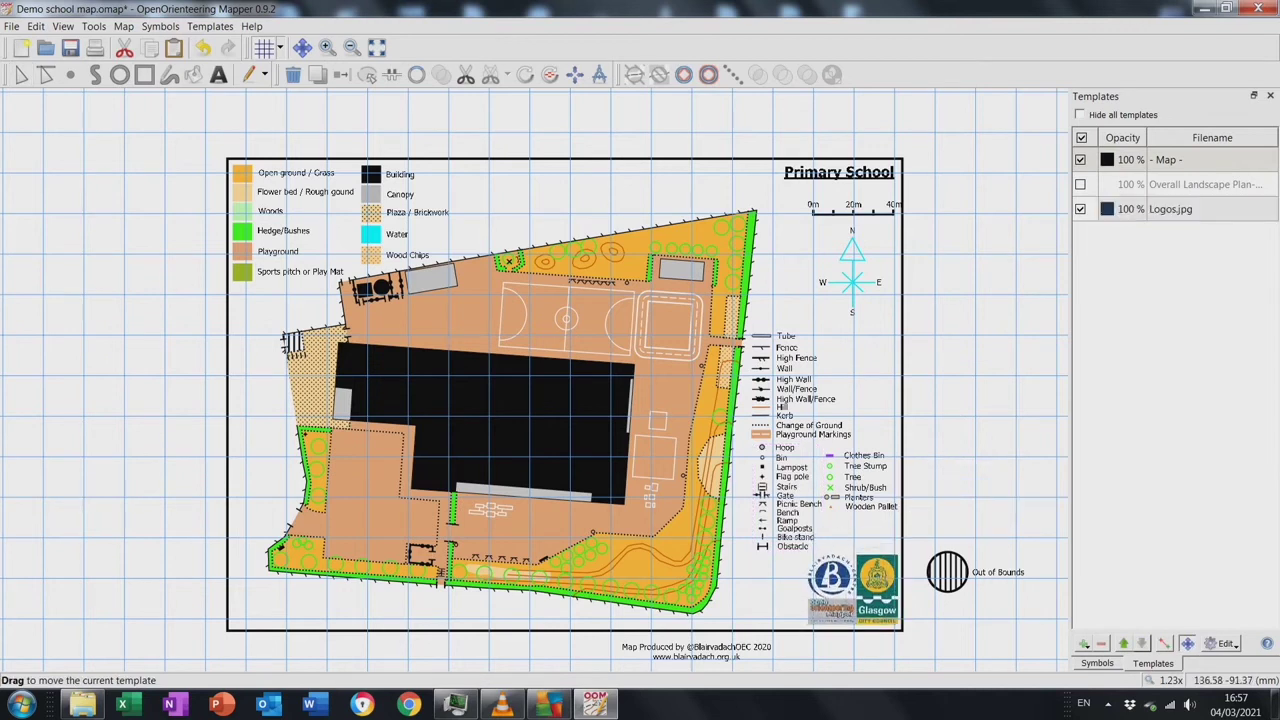
key(Escape)
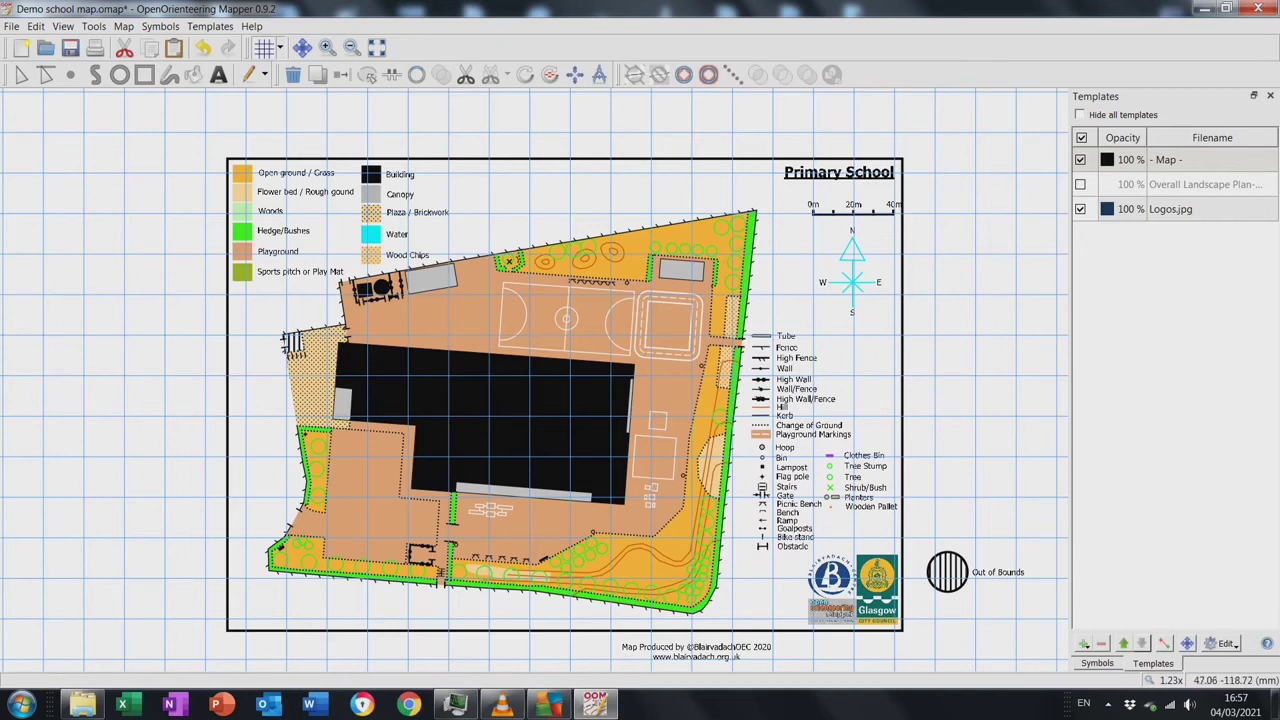
Move the map credit text and the Out of Bounds key inside the frame, below and above the school, and hide the grid
click(696, 651)
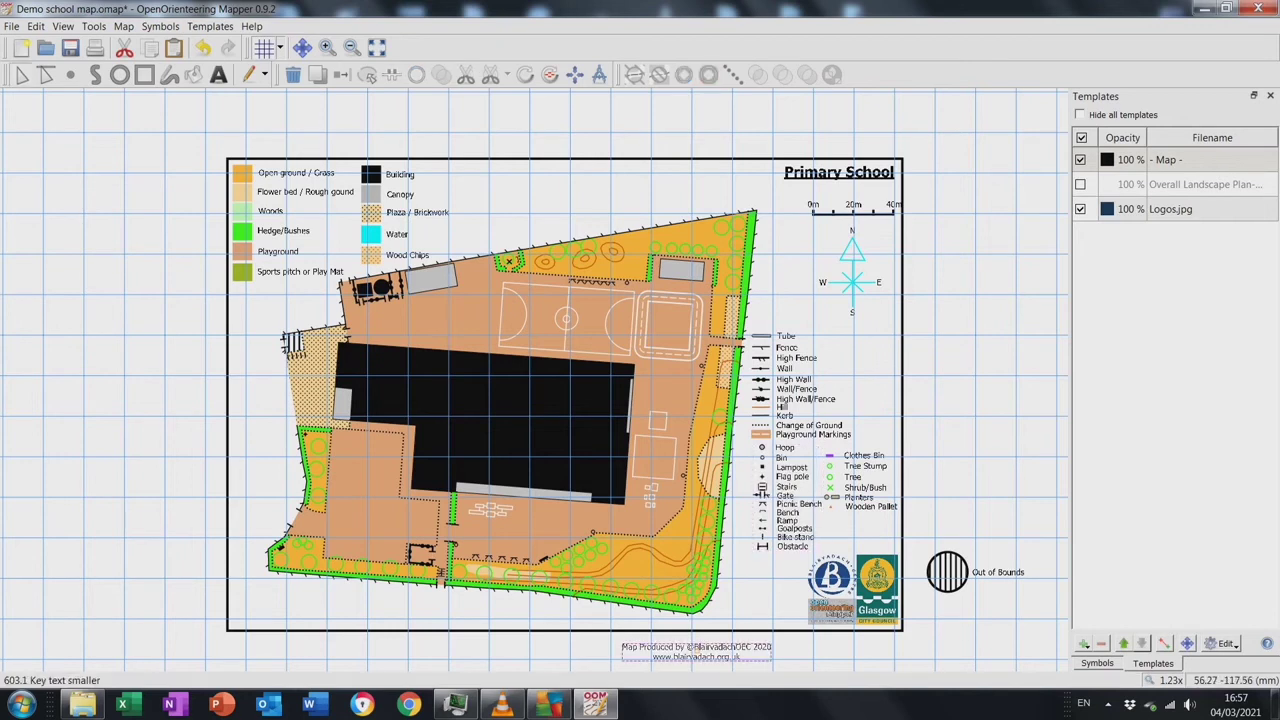
drag(696, 651, 551, 617)
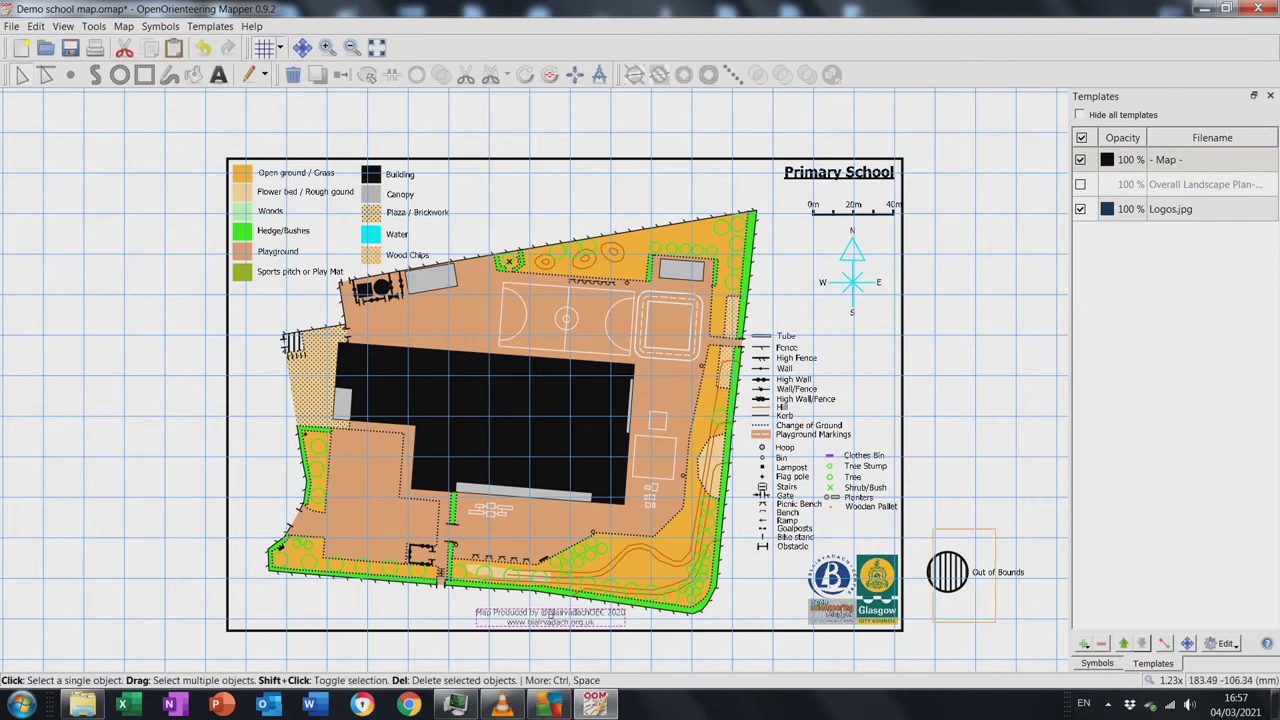
click(948, 573)
drag(948, 573, 503, 190)
click(377, 47)
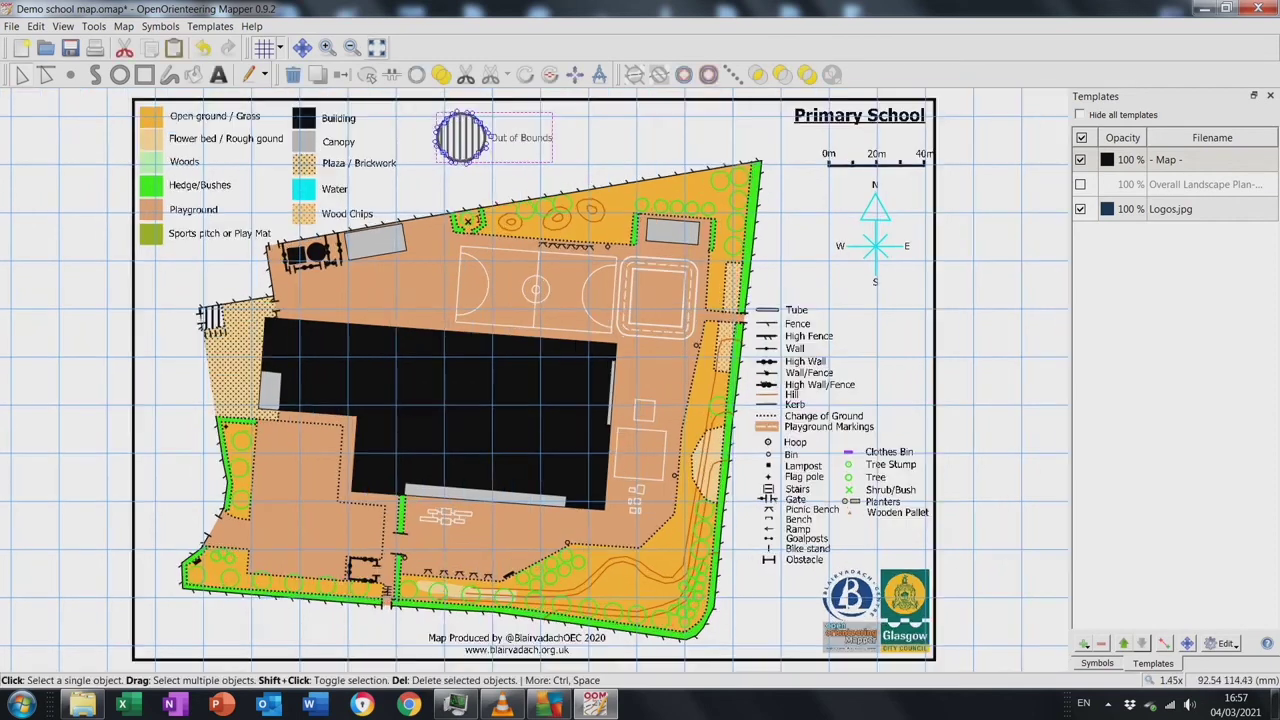
key(Escape)
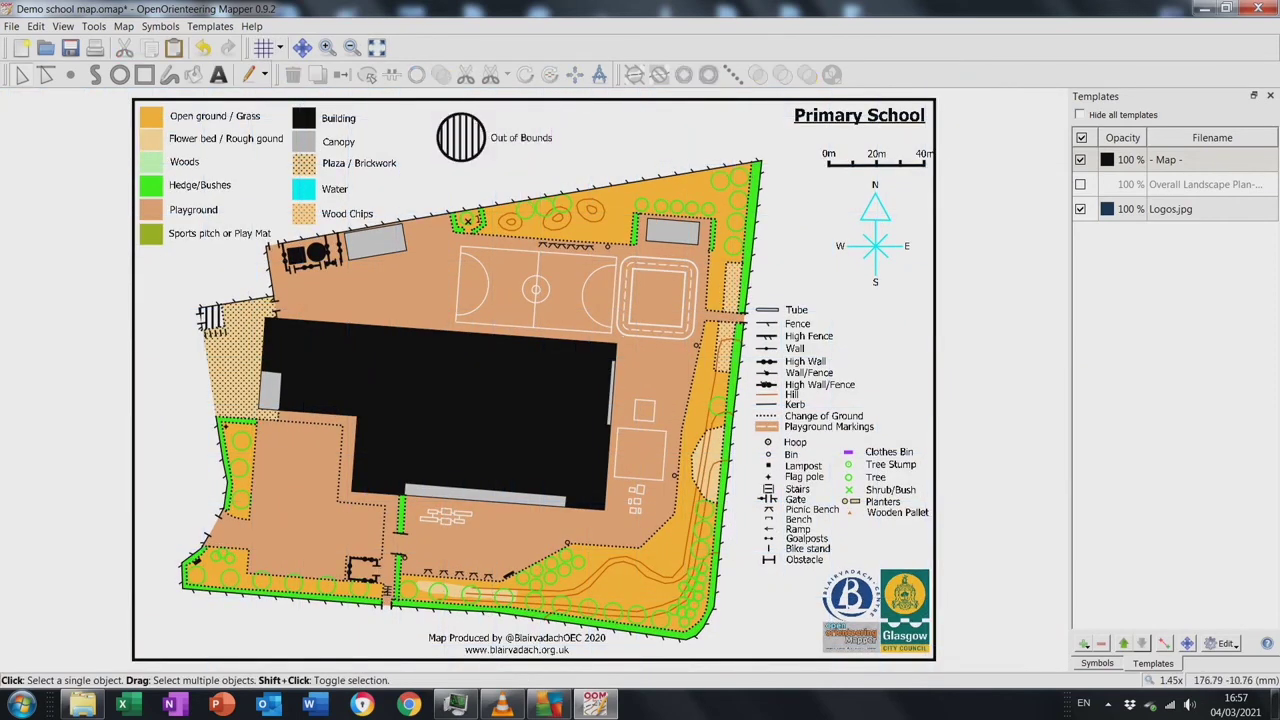
Draw a closed North lines pattern area around the whole school grounds
click(1097, 663)
click(1192, 320)
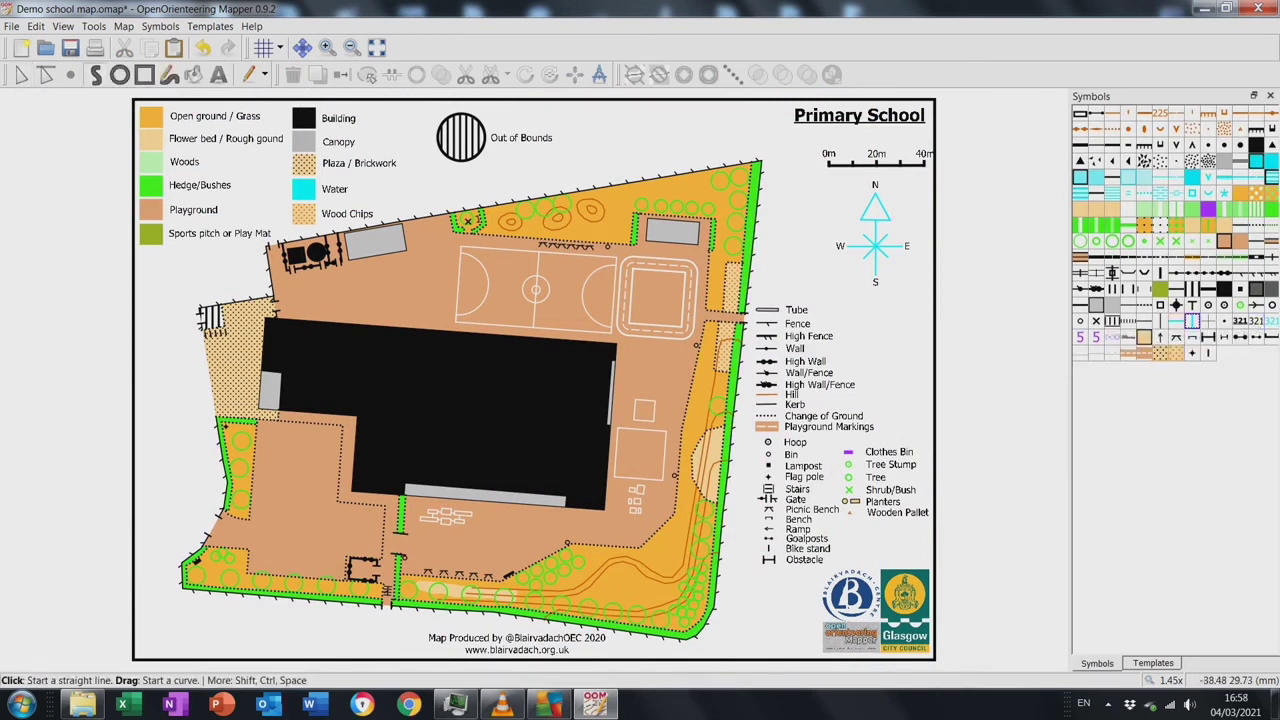
click(170, 272)
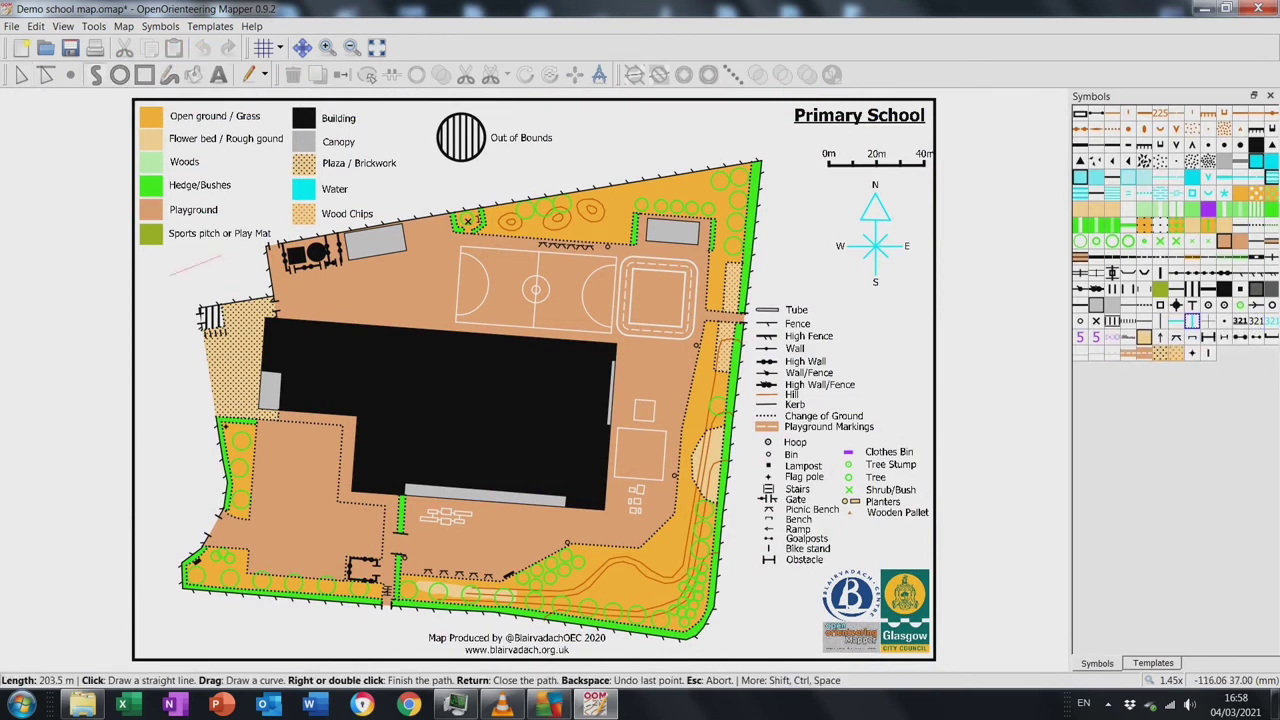
click(760, 160)
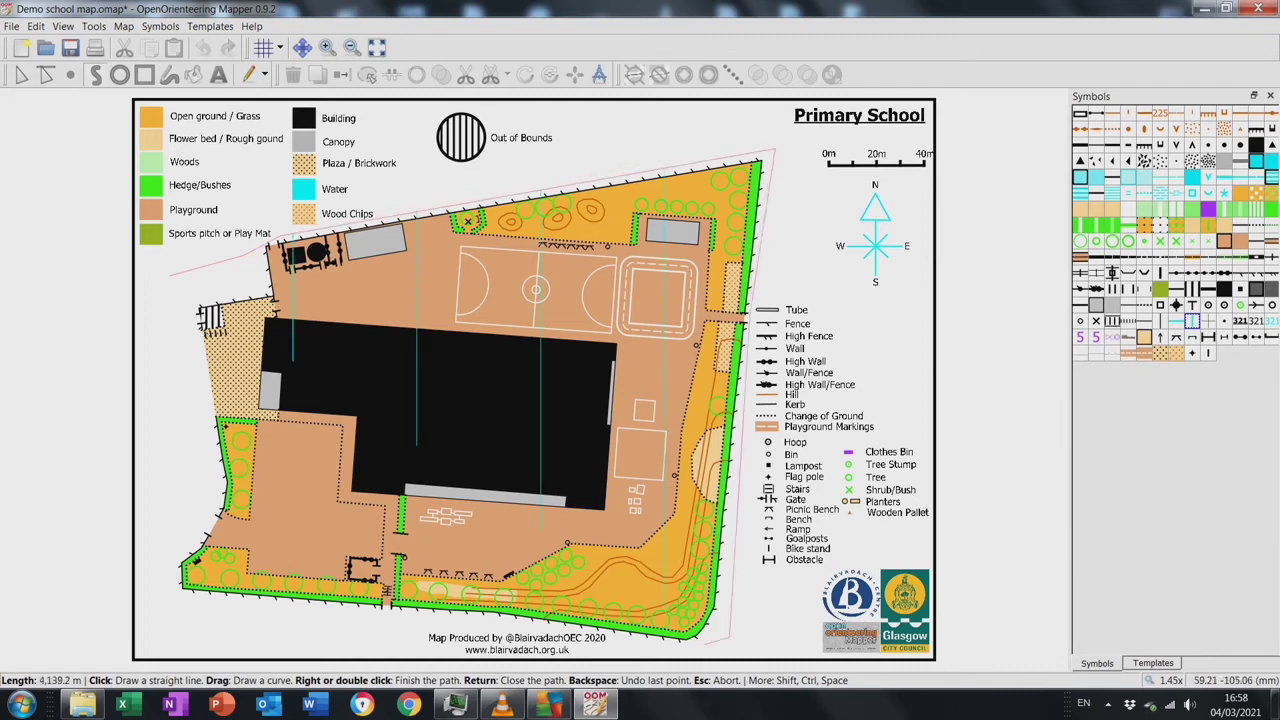
click(730, 640)
click(168, 598)
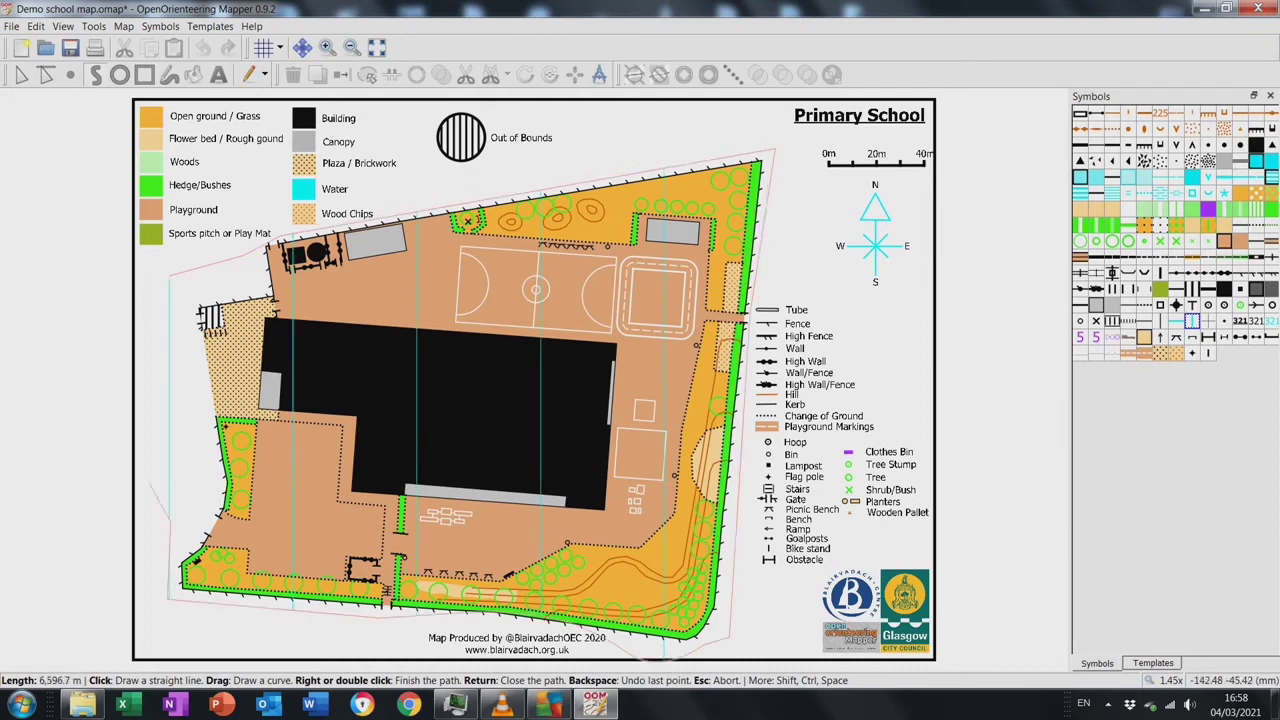
key(Return)
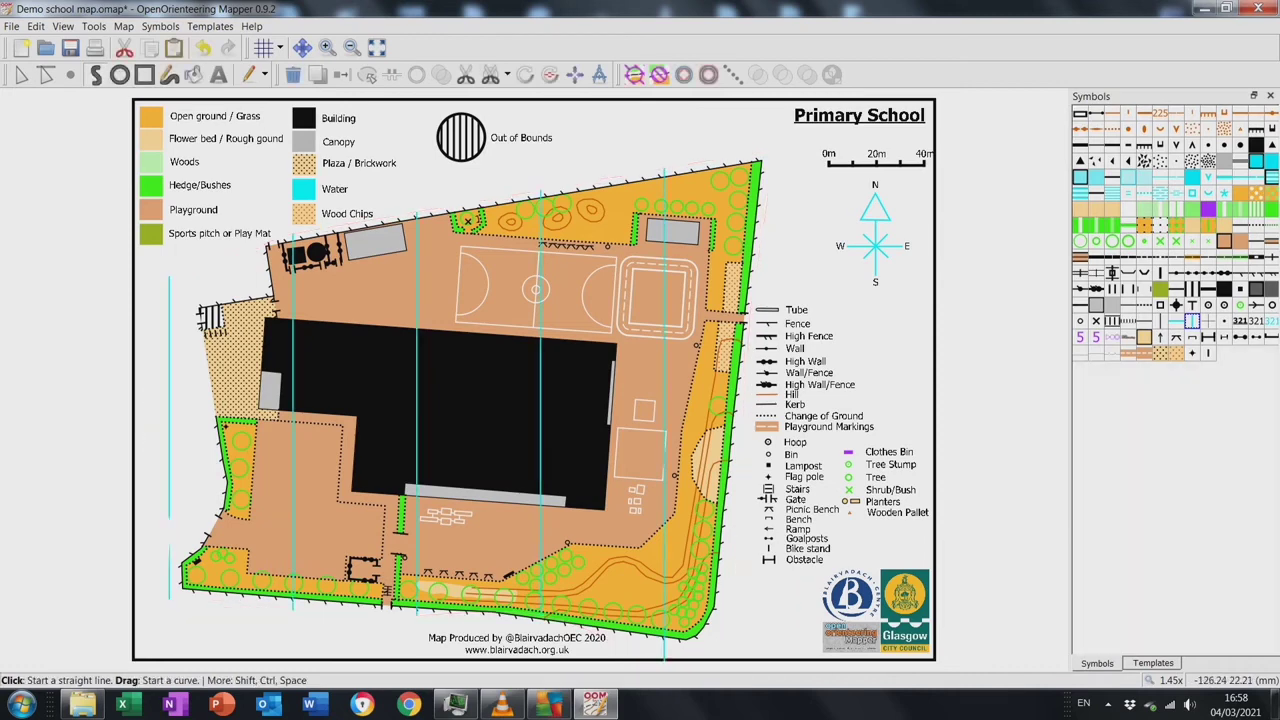
key(e)
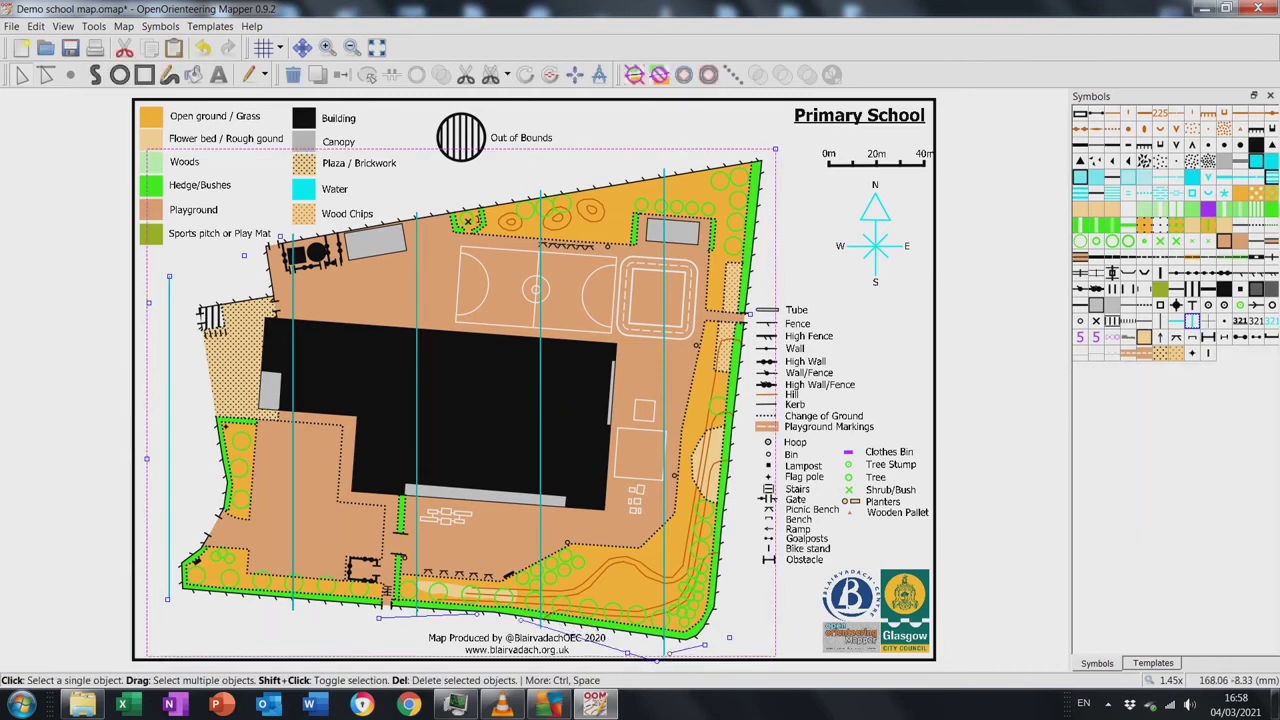
Show the map grid and check its spacing in the grid configuration
click(263, 47)
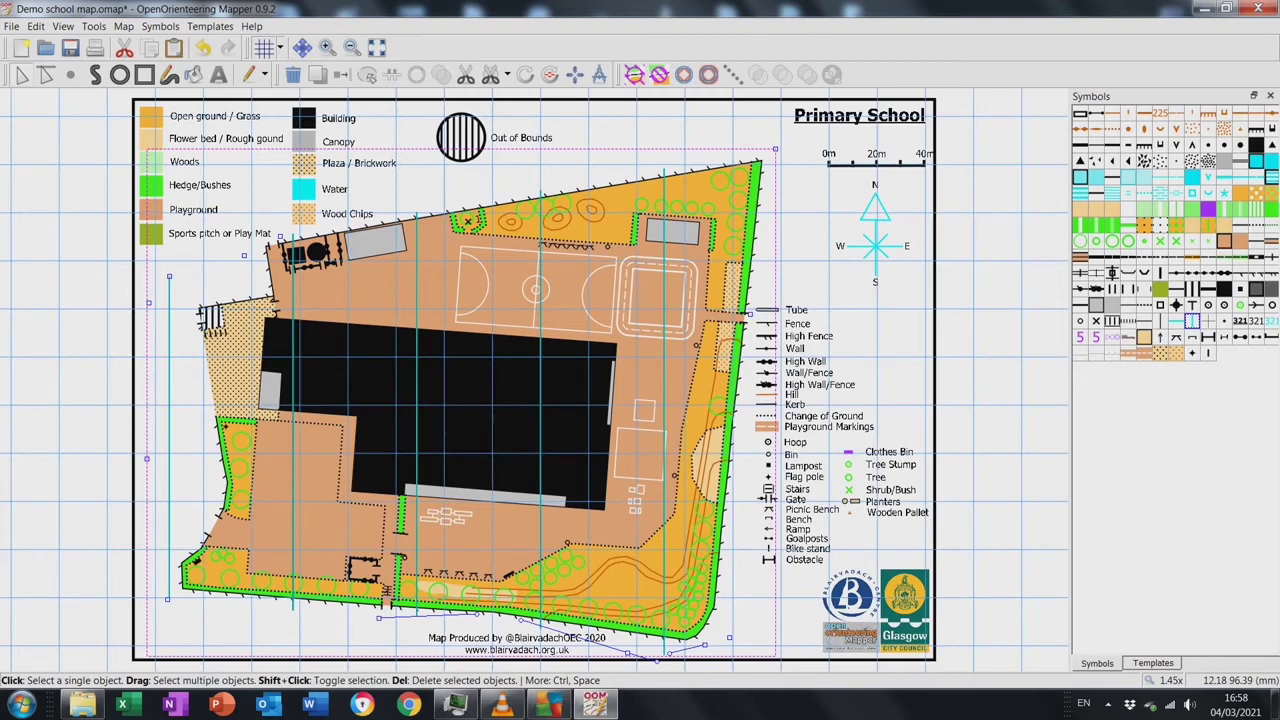
click(280, 47)
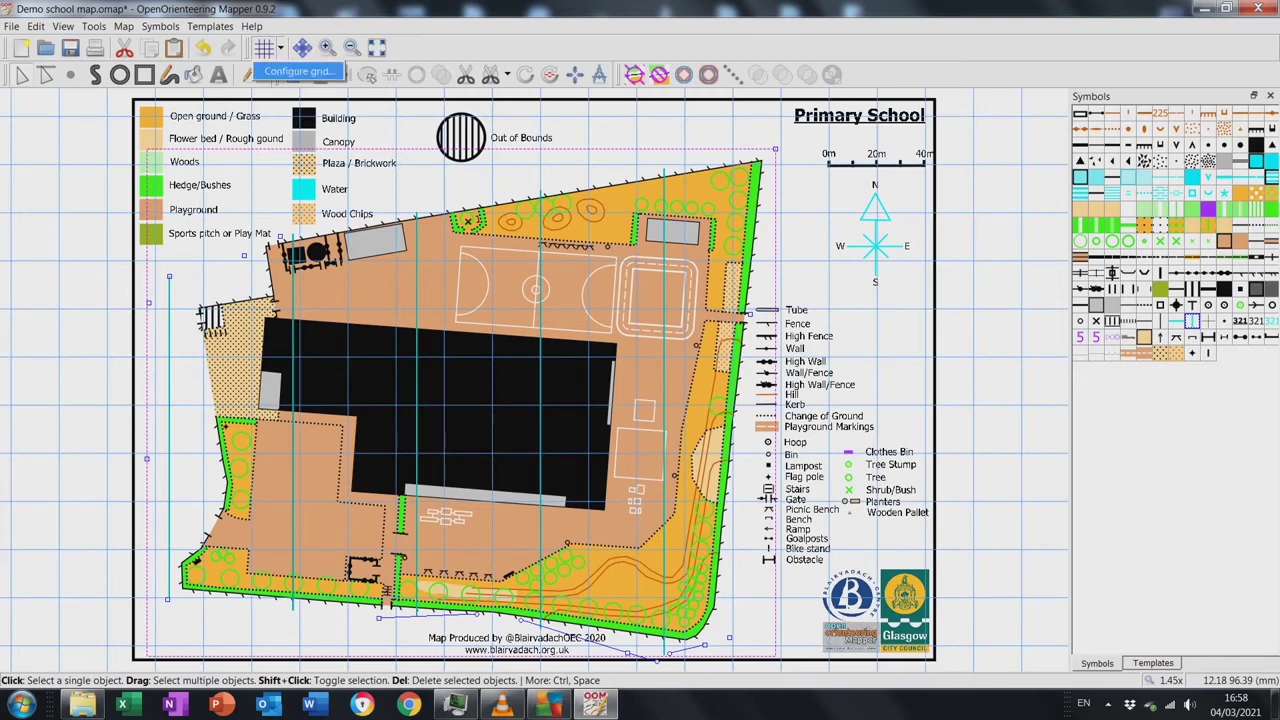
click(300, 72)
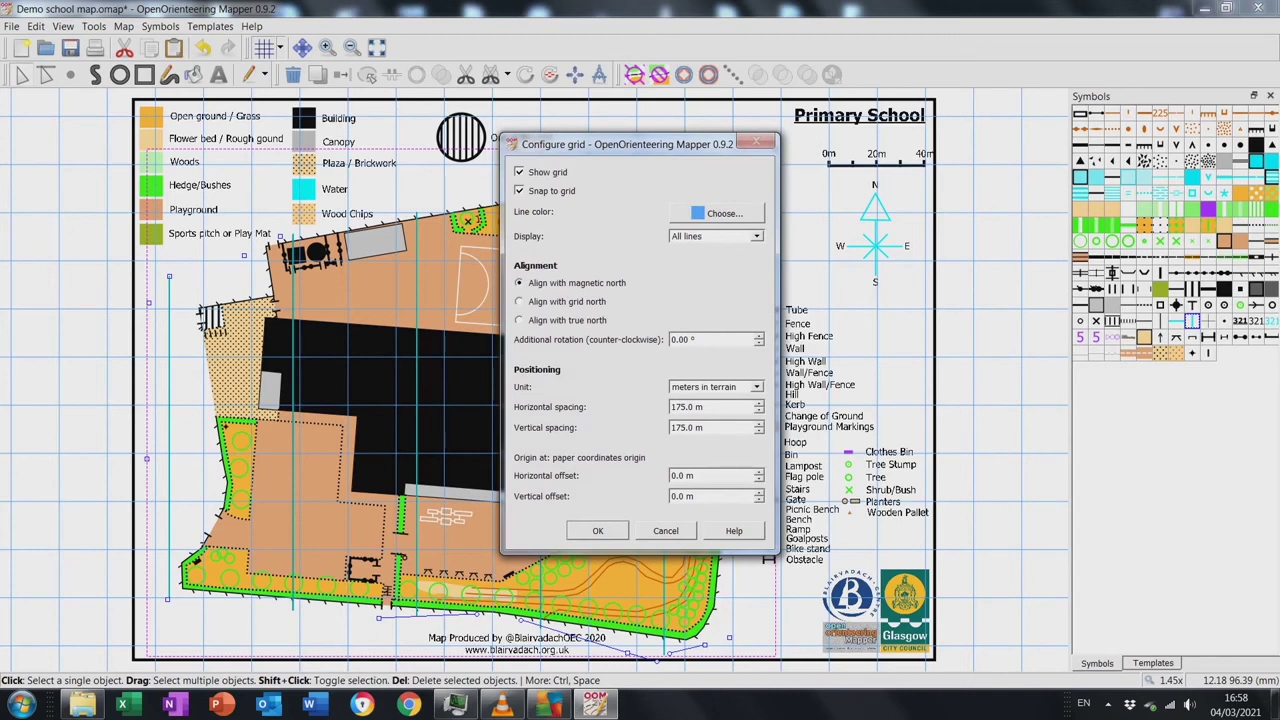
key(Return)
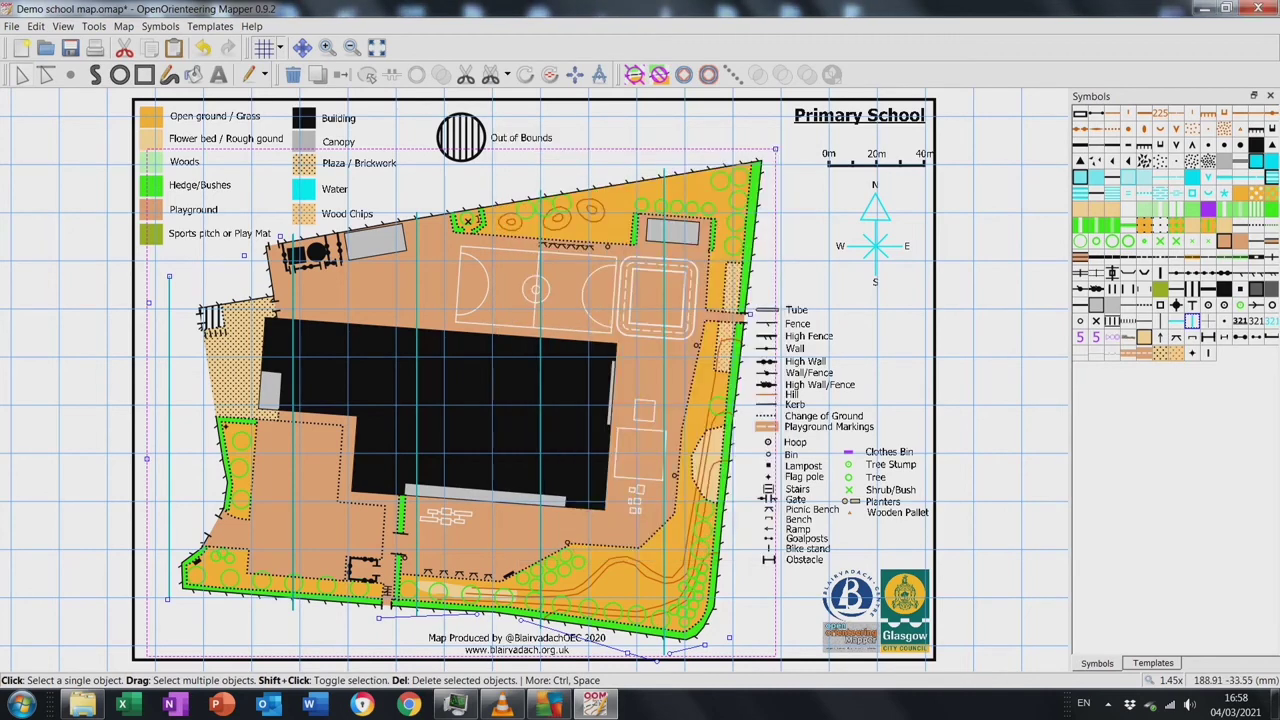
Set the line spacing of the North lines pattern symbol to 35 mm and hide the grid
right_click(1192, 320)
click(1070, 353)
click(494, 184)
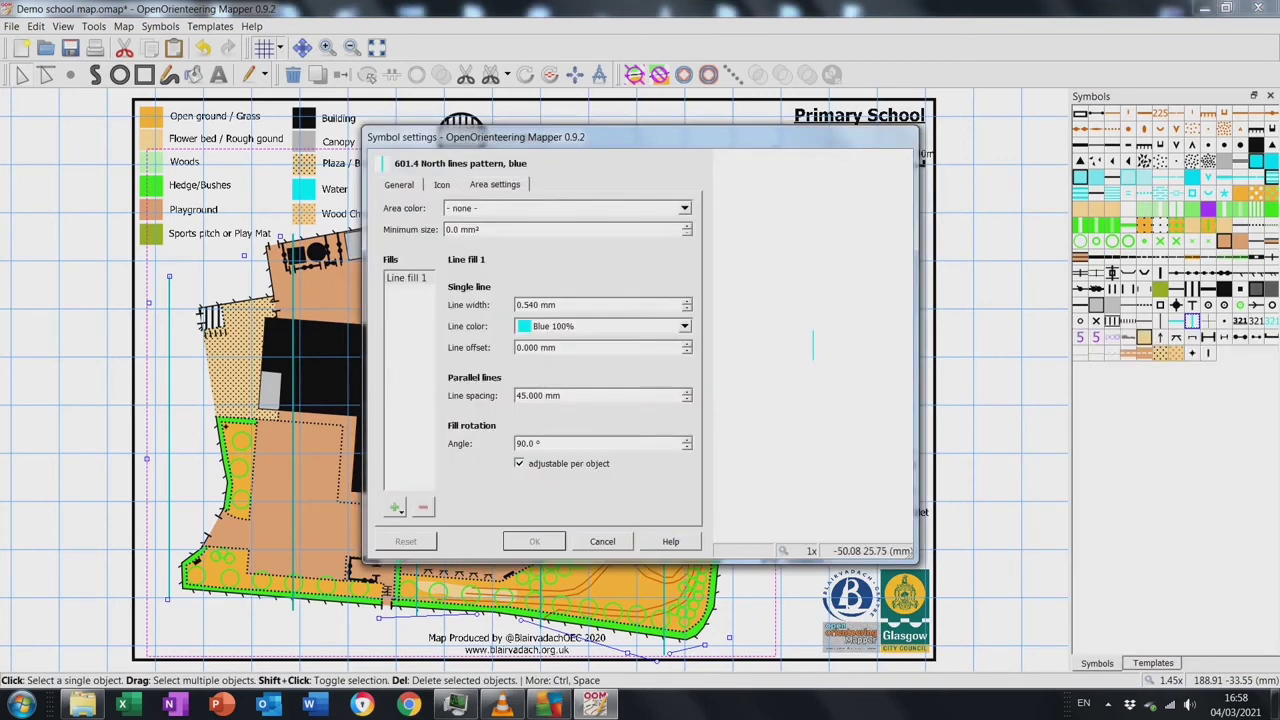
triple_click(538, 395)
text(35)
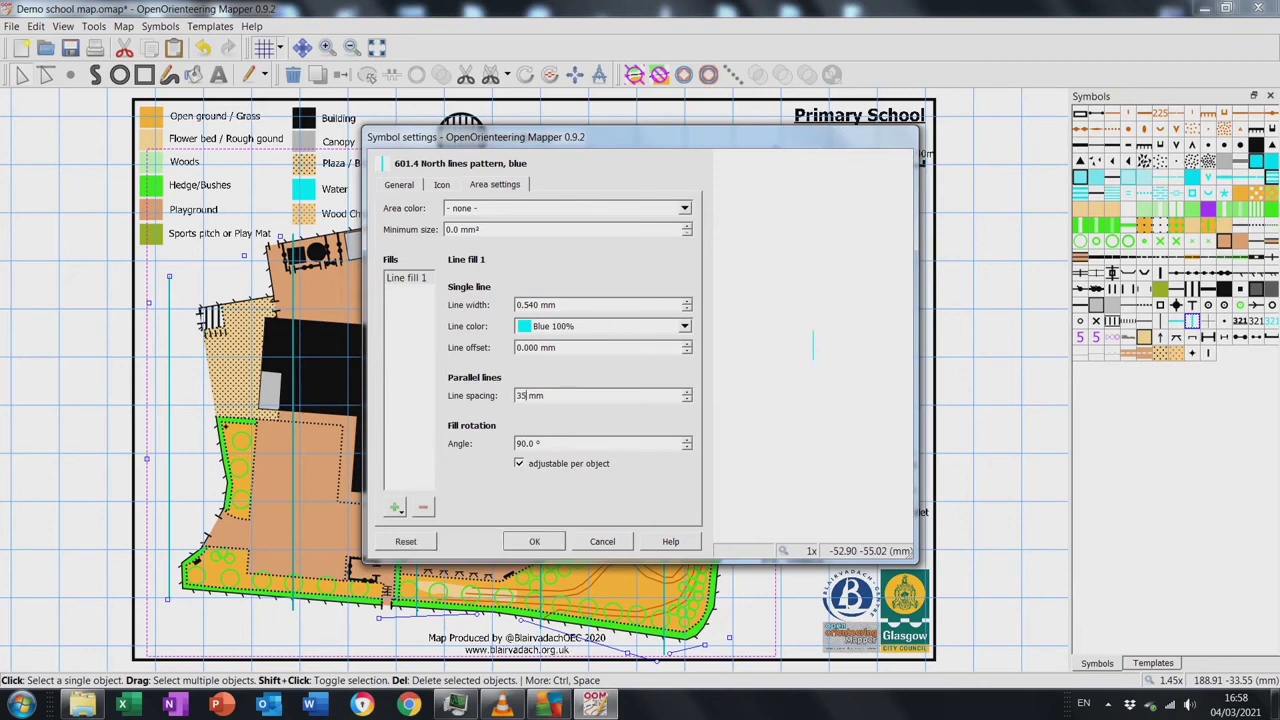
key(Return)
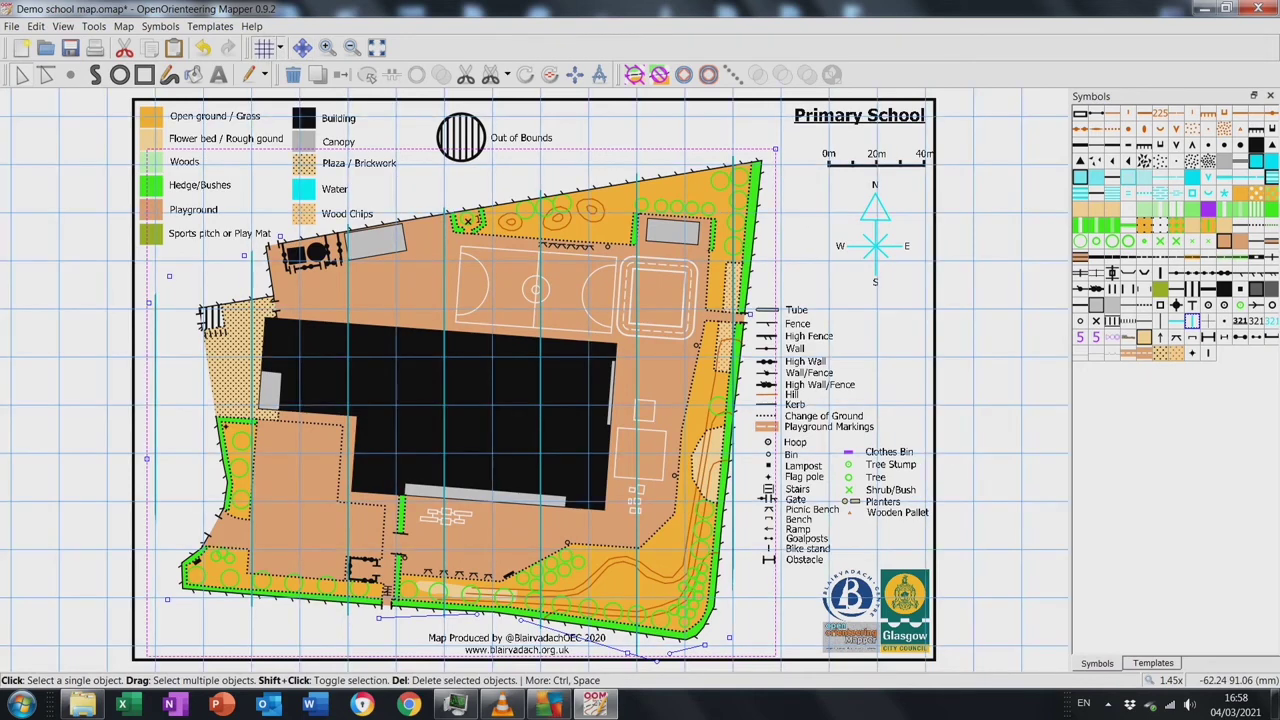
key(g)
key(g)
key(g)
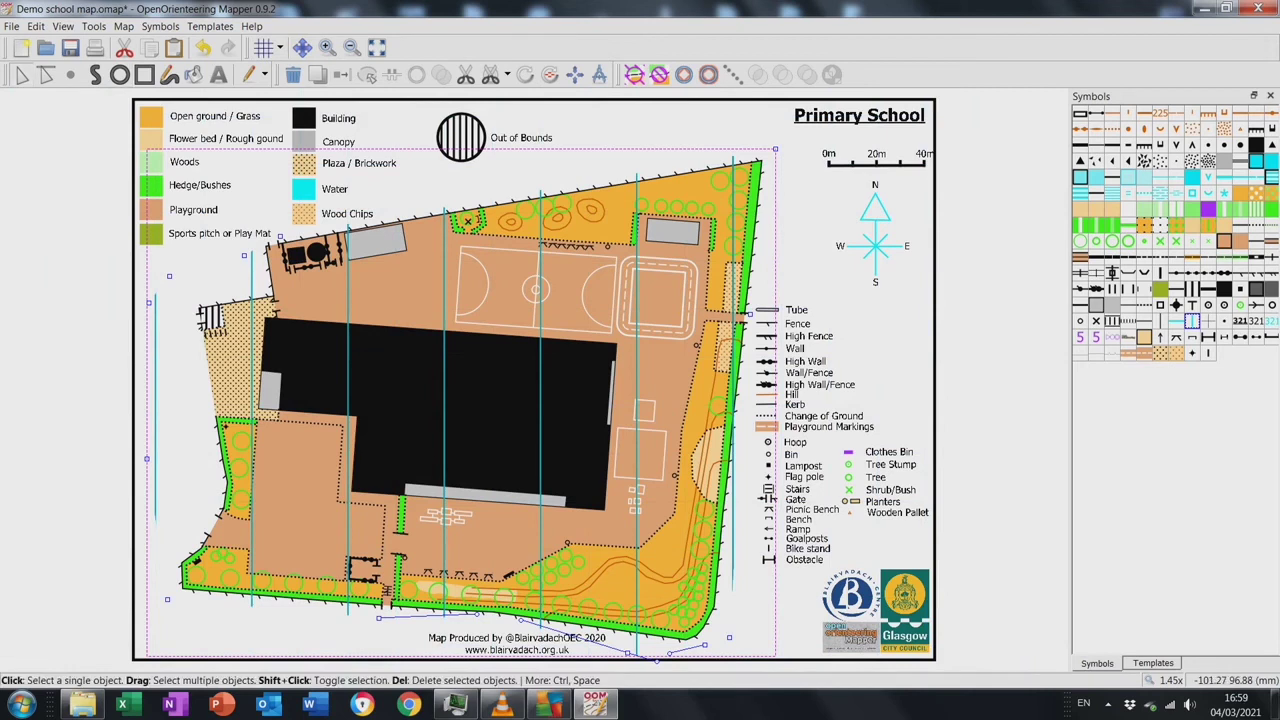
Set up an image export of the map on an A4 page with the grid left out
click(12, 26)
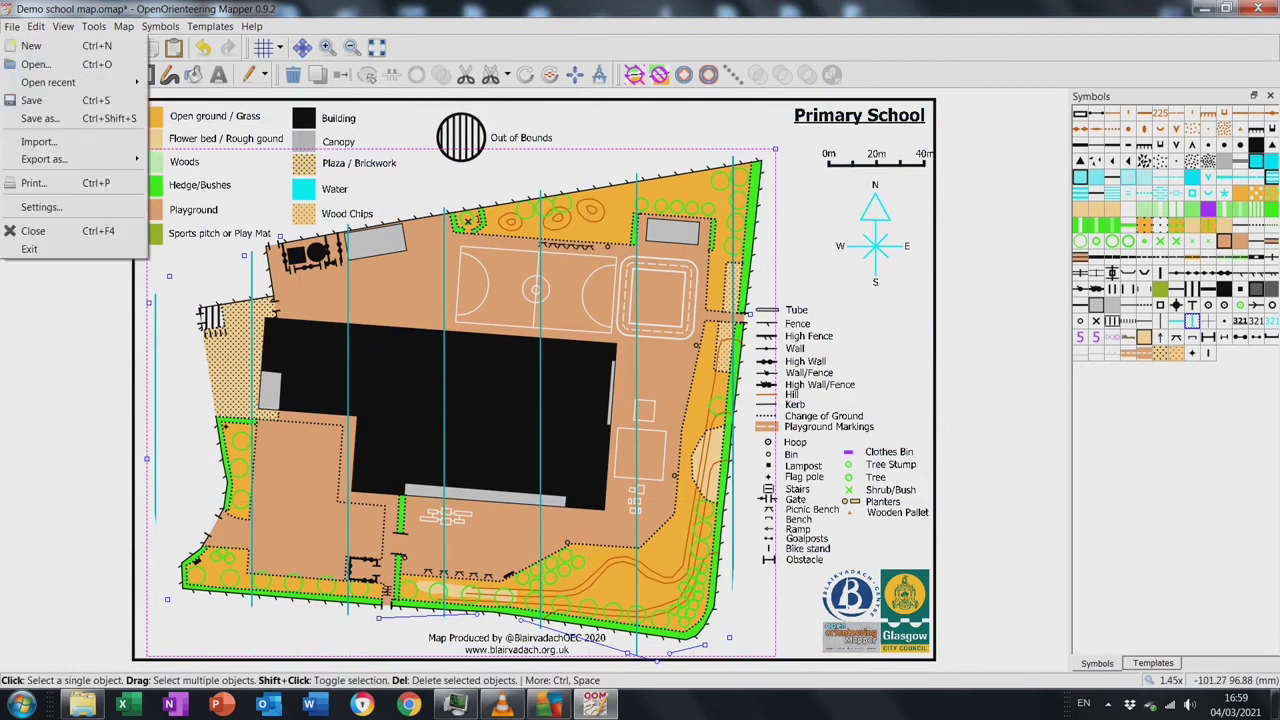
mouse_move(60, 159)
click(172, 159)
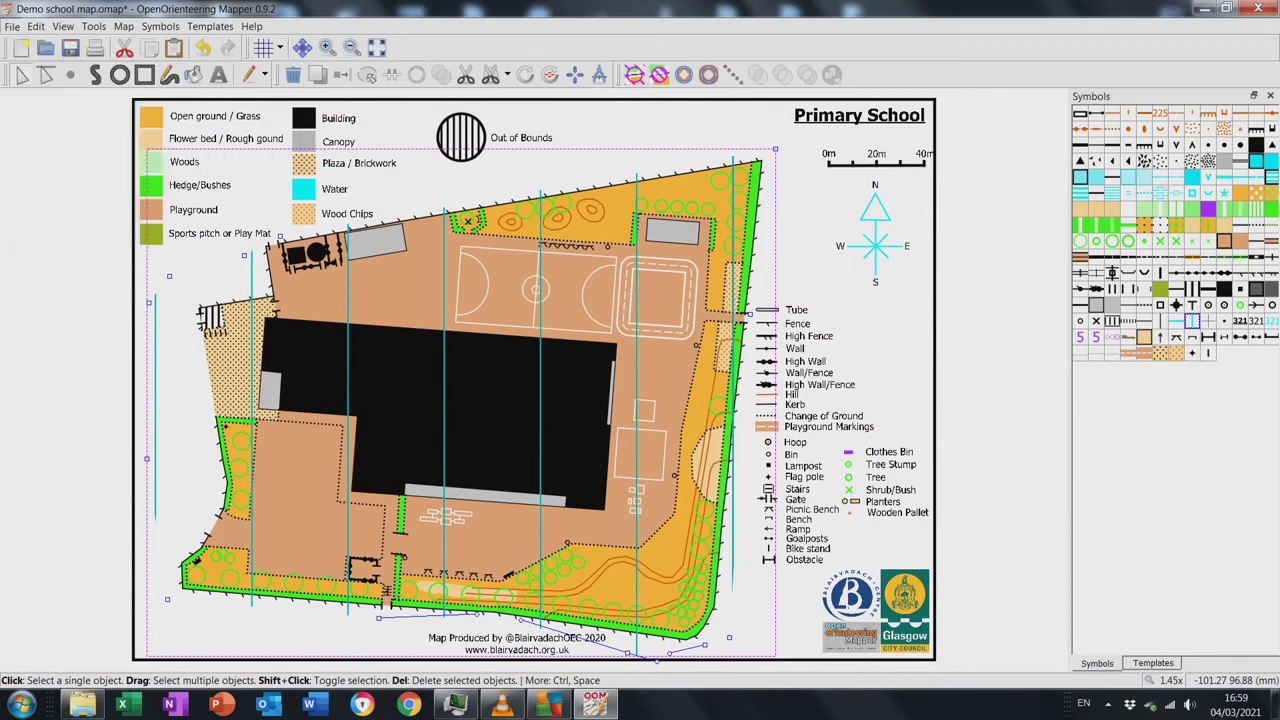
click(1183, 104)
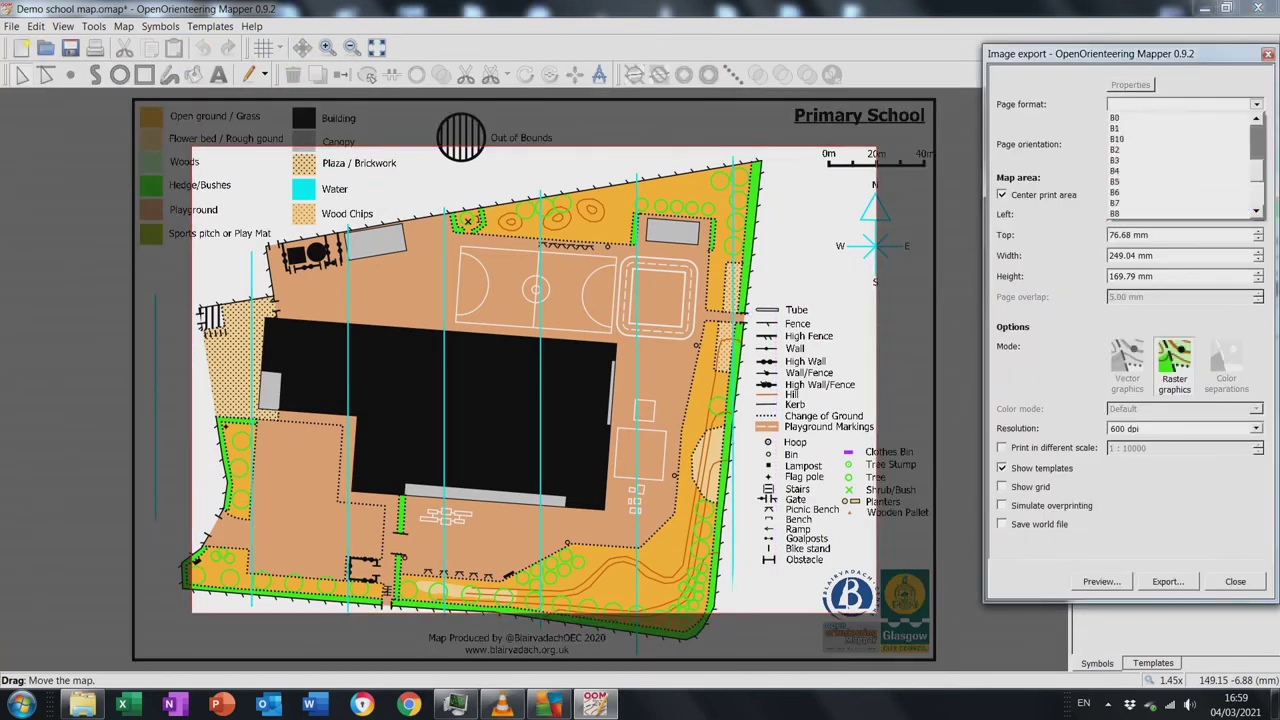
click(1180, 119)
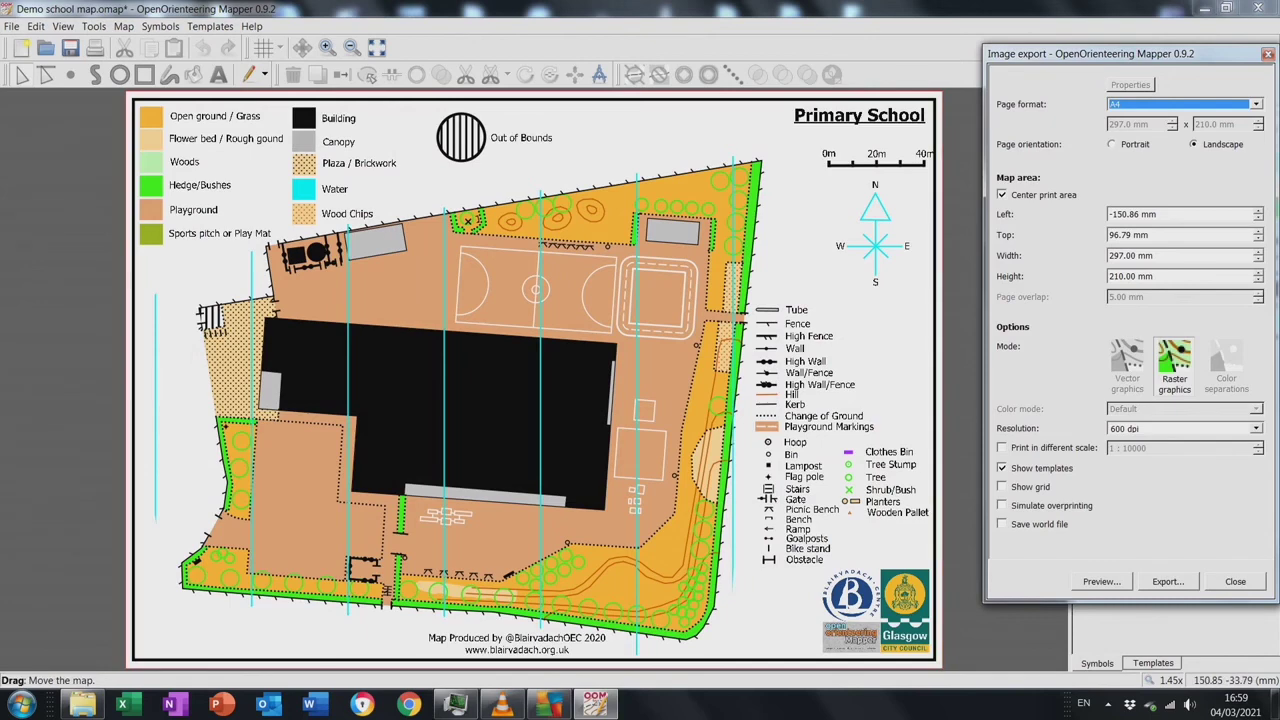
click(1002, 486)
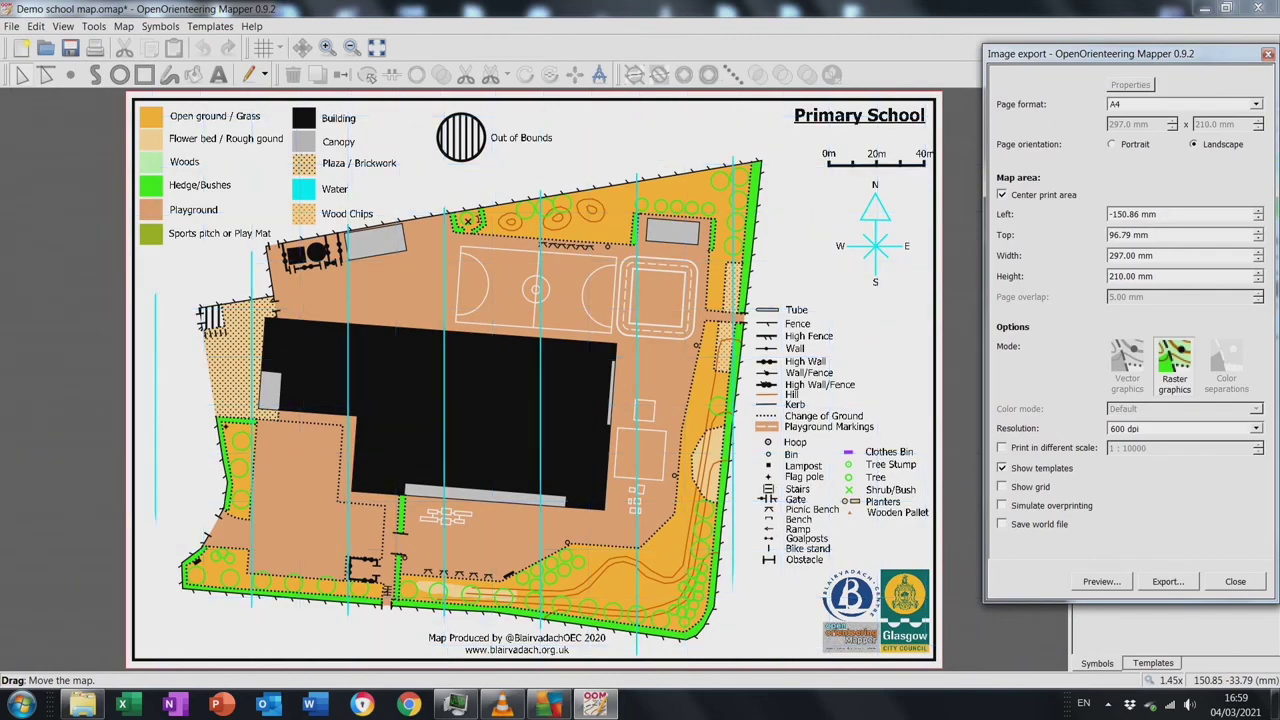
Export the map as a JPEG named "Finished map" in the Demo map folder
click(1167, 581)
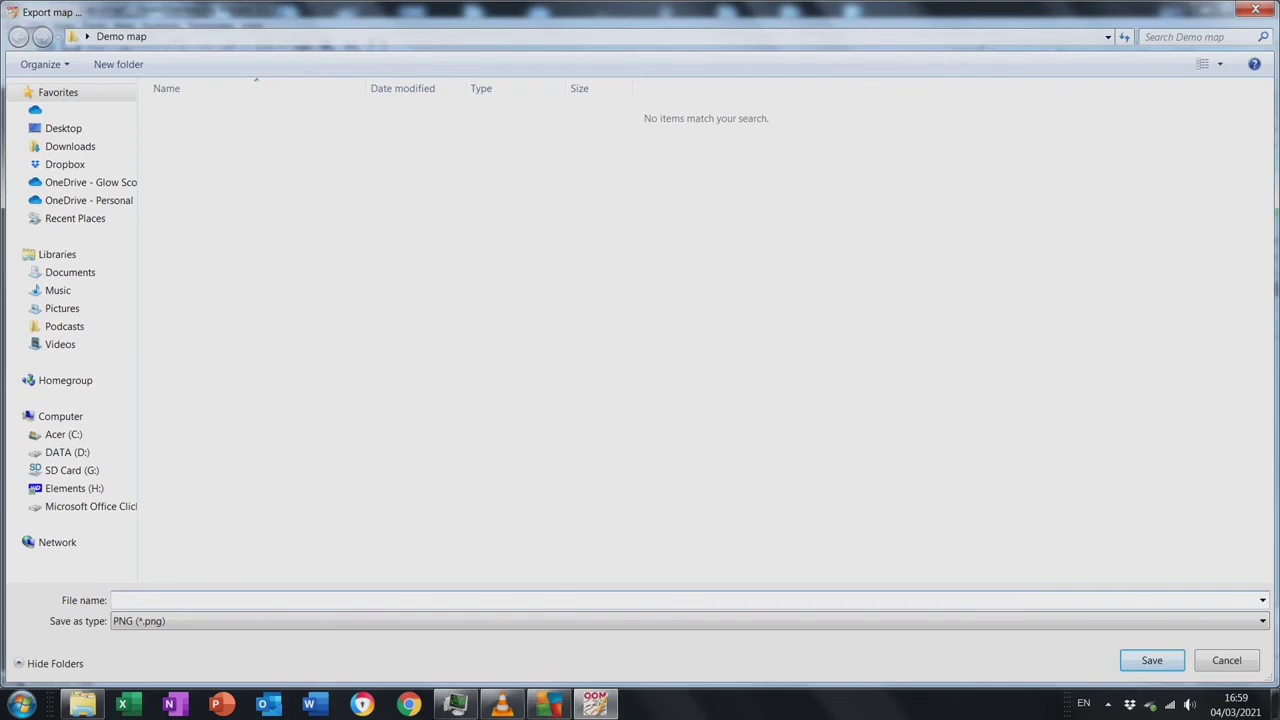
key(Tab)
key(alt+Down)
key(Down)
key(Down)
key(Down)
key(Return)
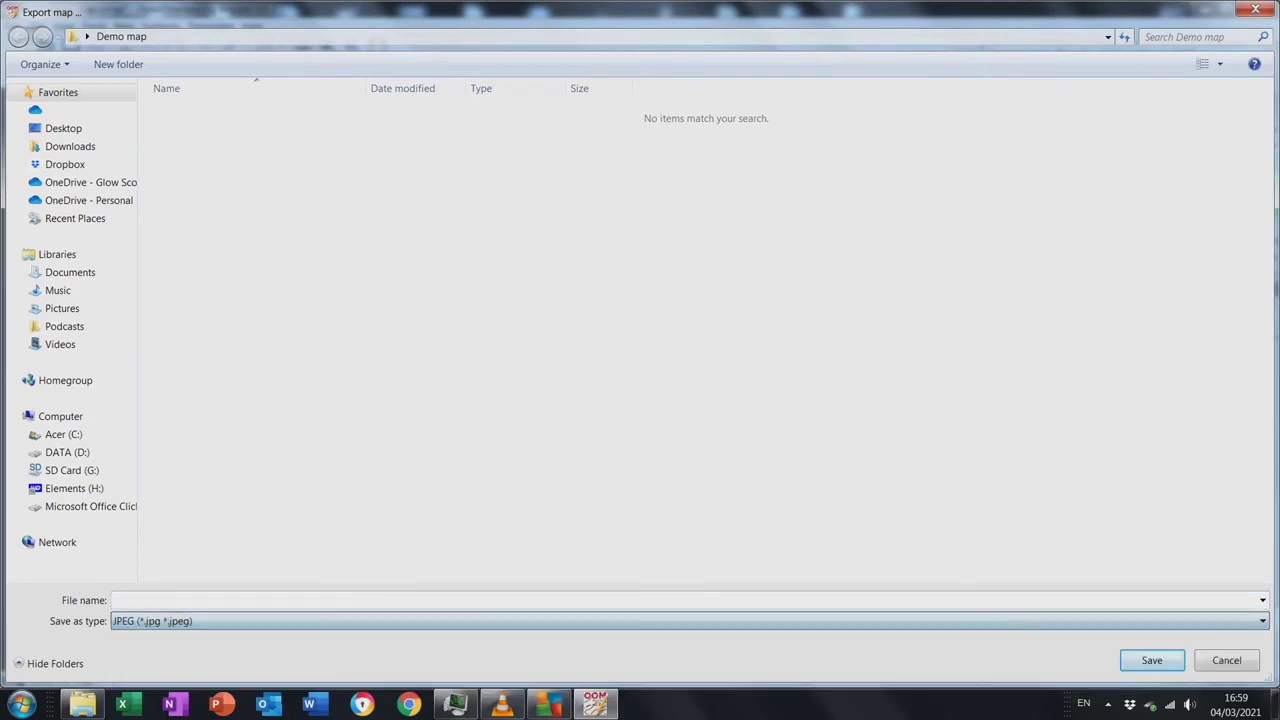
click(113, 600)
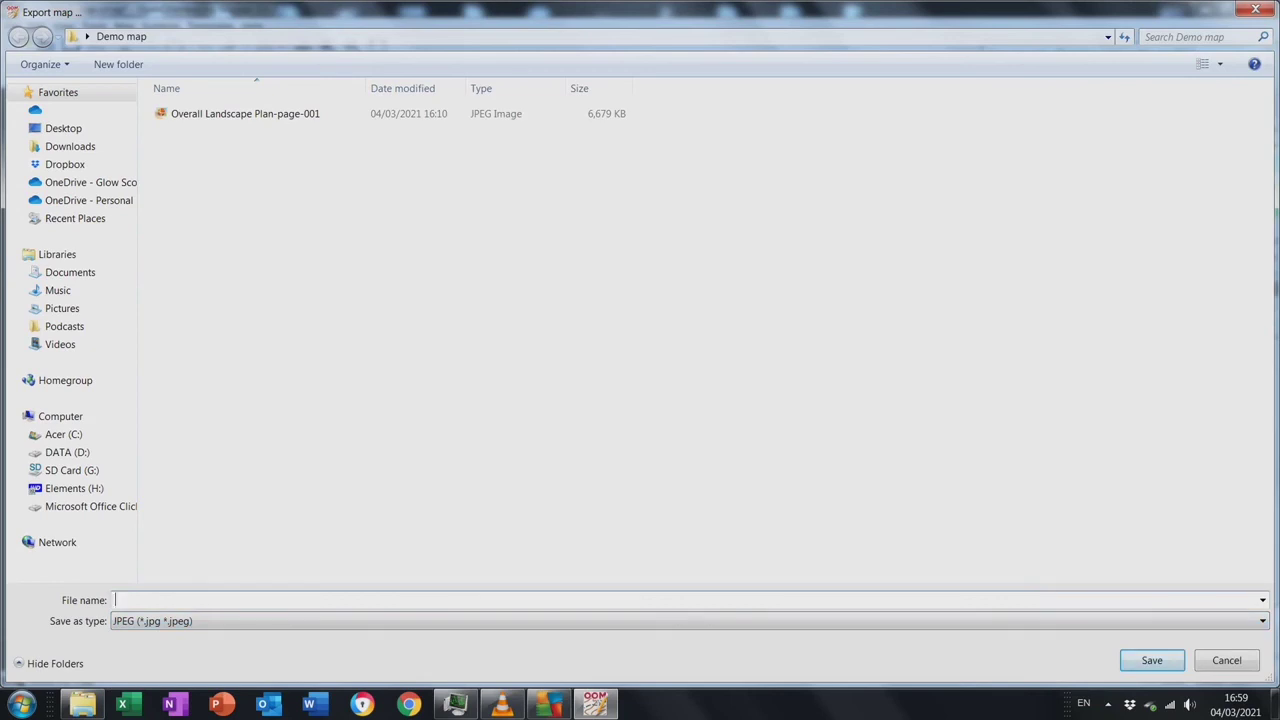
text(Finished map)
key(shift+Tab)
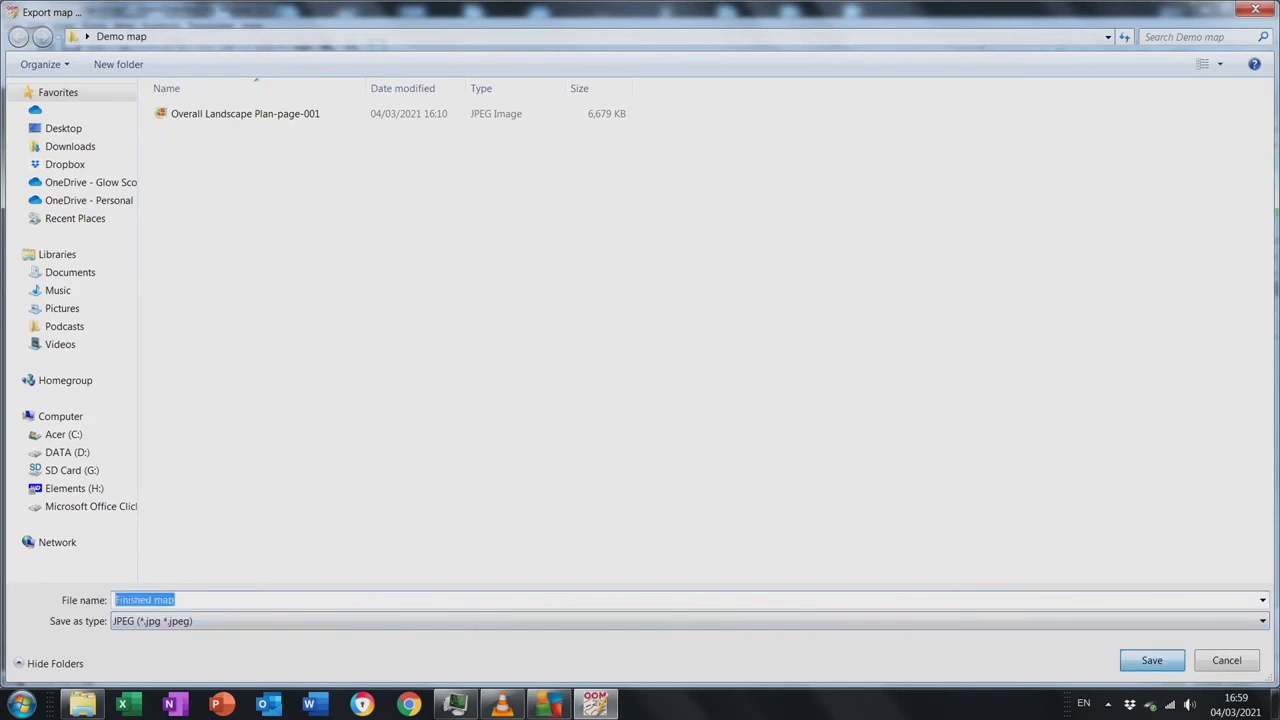
key(Return)
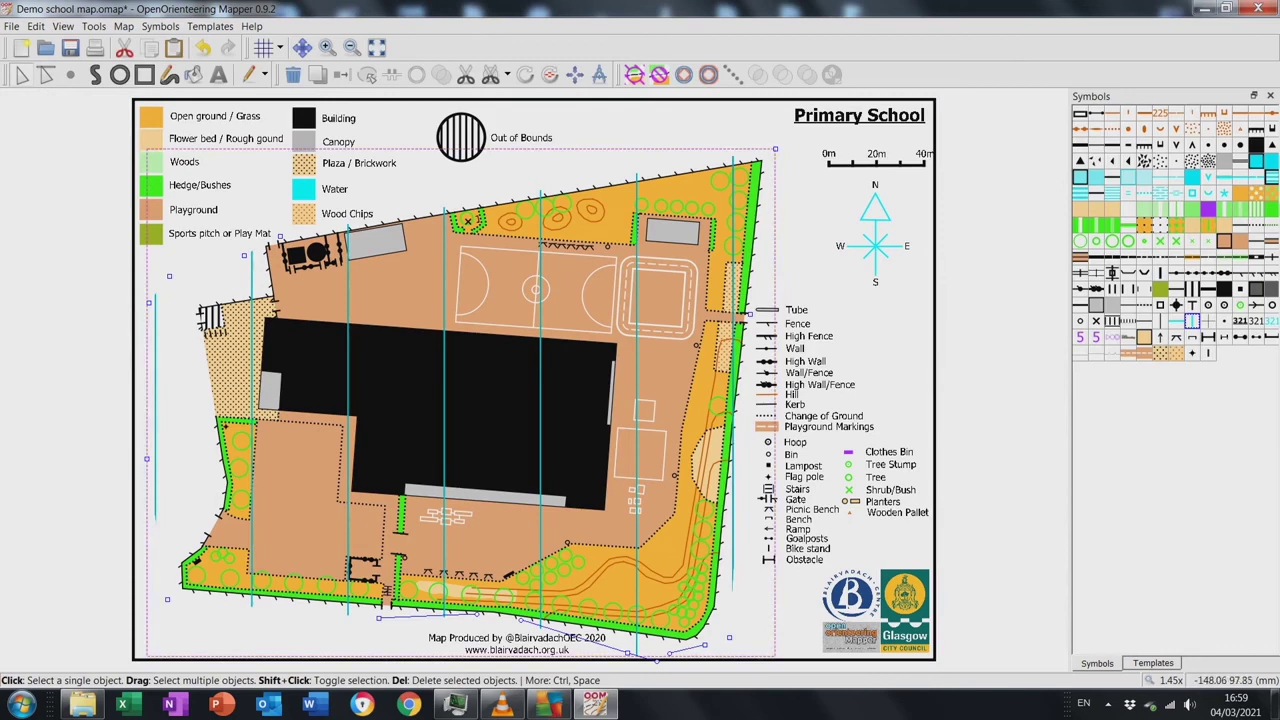
Include the grid in the image export settings and delete the north lines area from the map
click(11, 26)
mouse_move(80, 159)
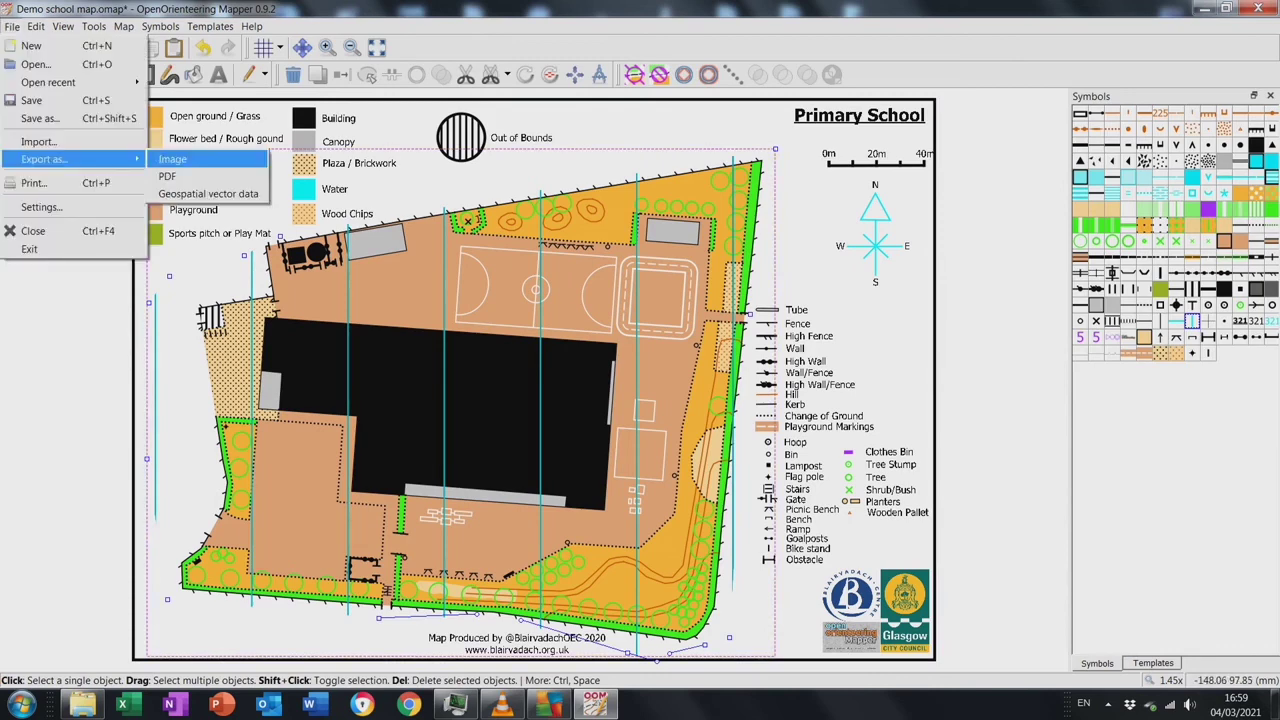
click(172, 159)
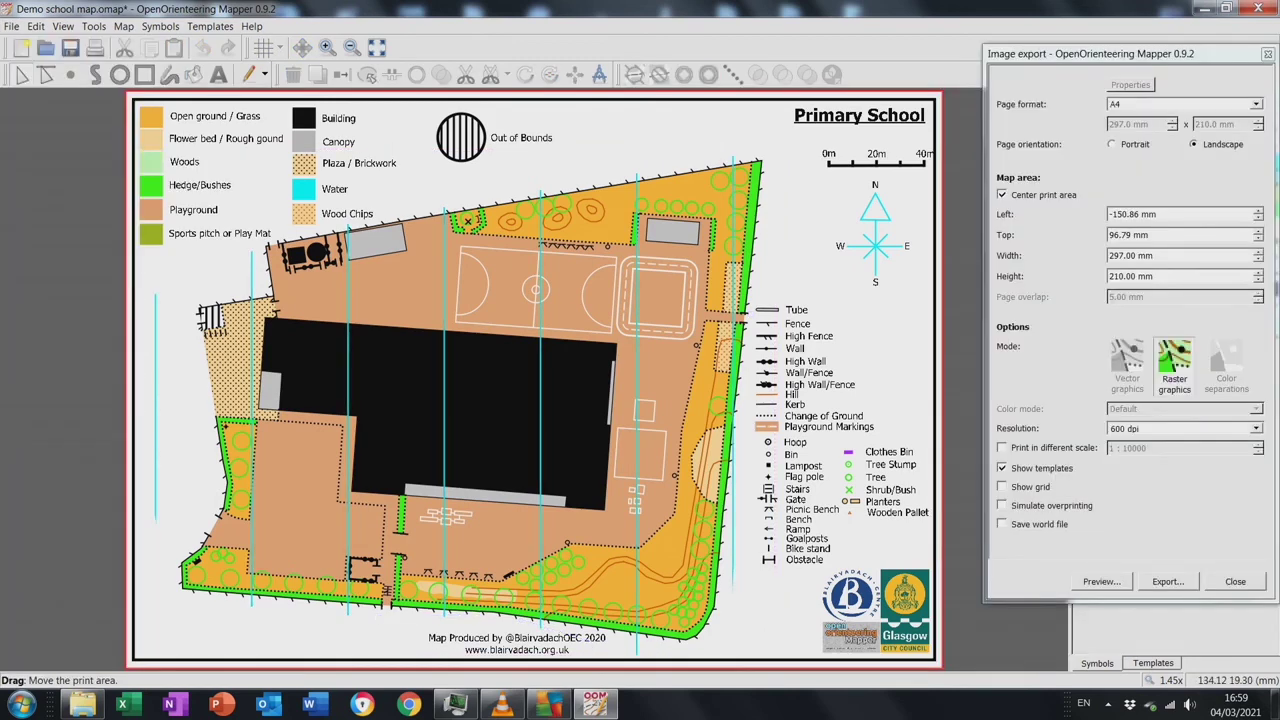
click(1002, 486)
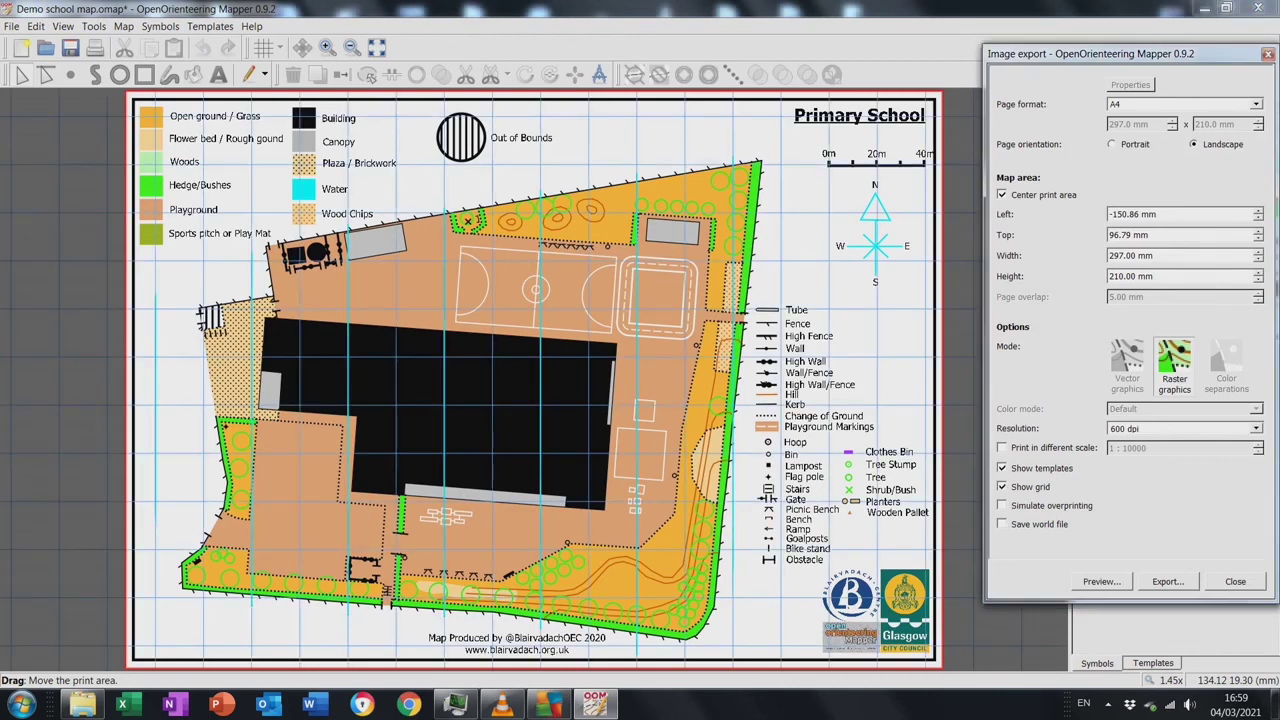
key(Escape)
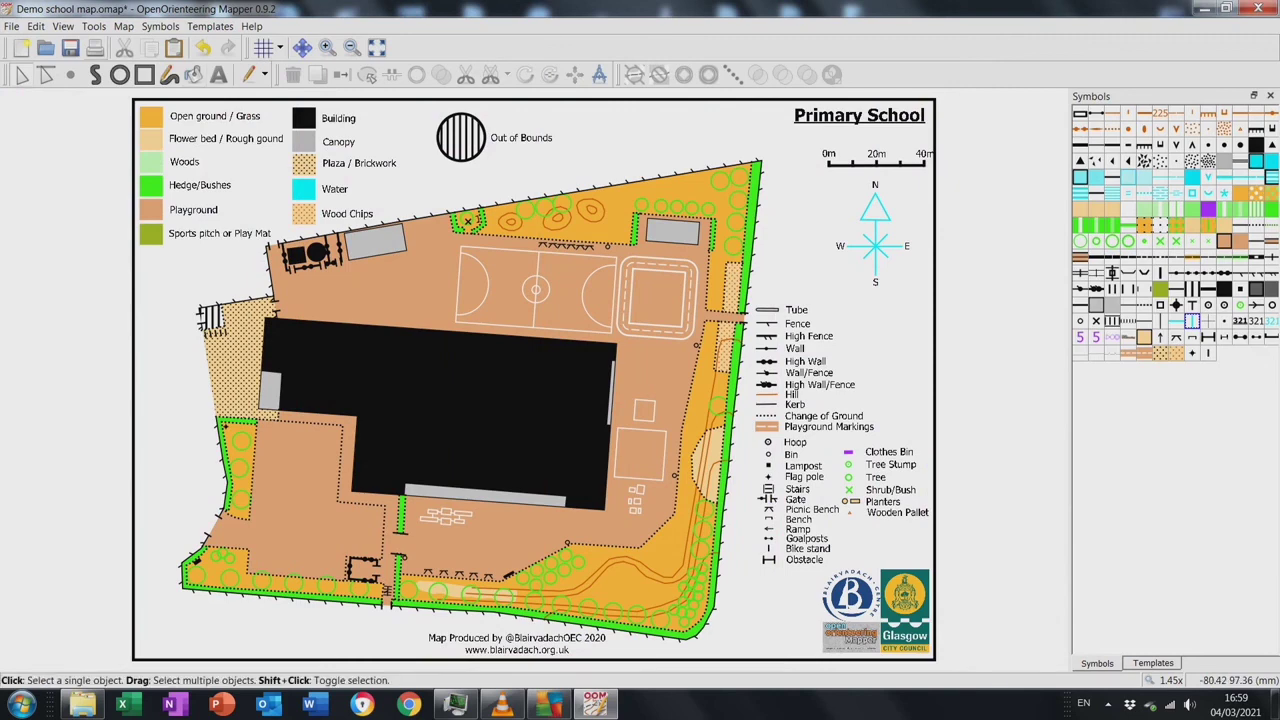
Export the map with the grid as a JPEG named "Finished map GRID" in the Demo map folder
click(11, 26)
mouse_move(60, 82)
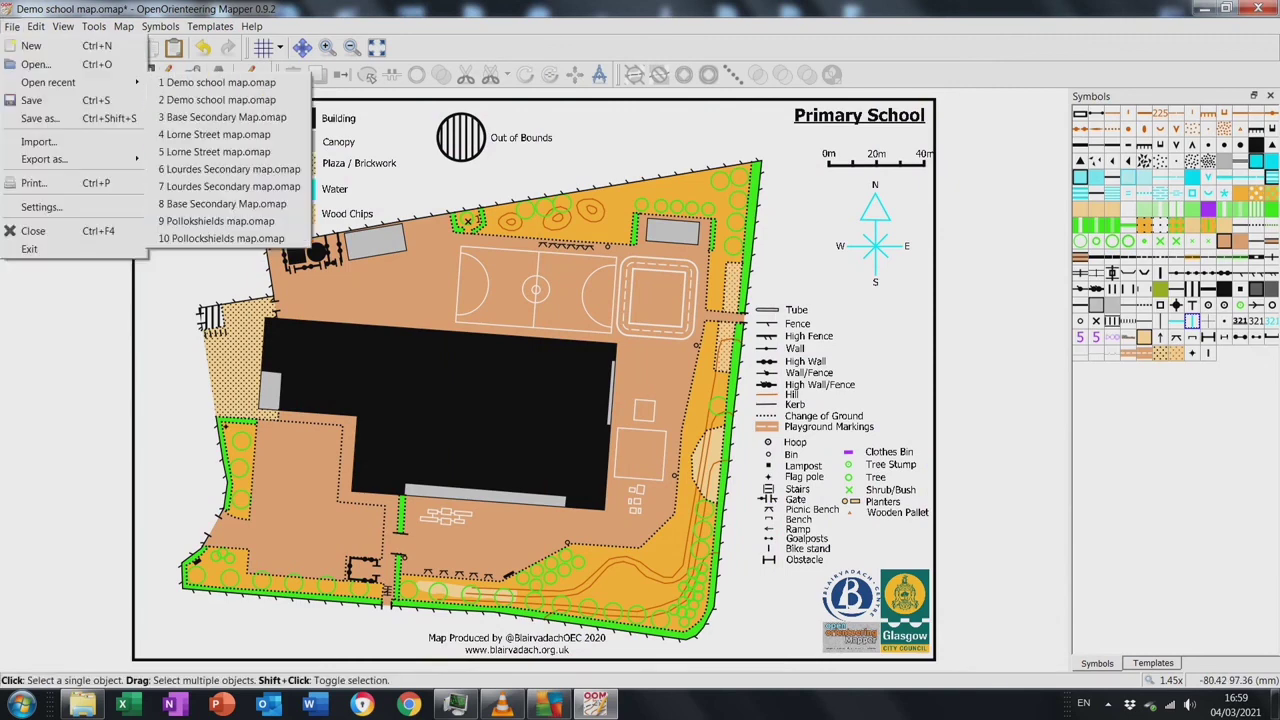
mouse_move(60, 159)
click(185, 159)
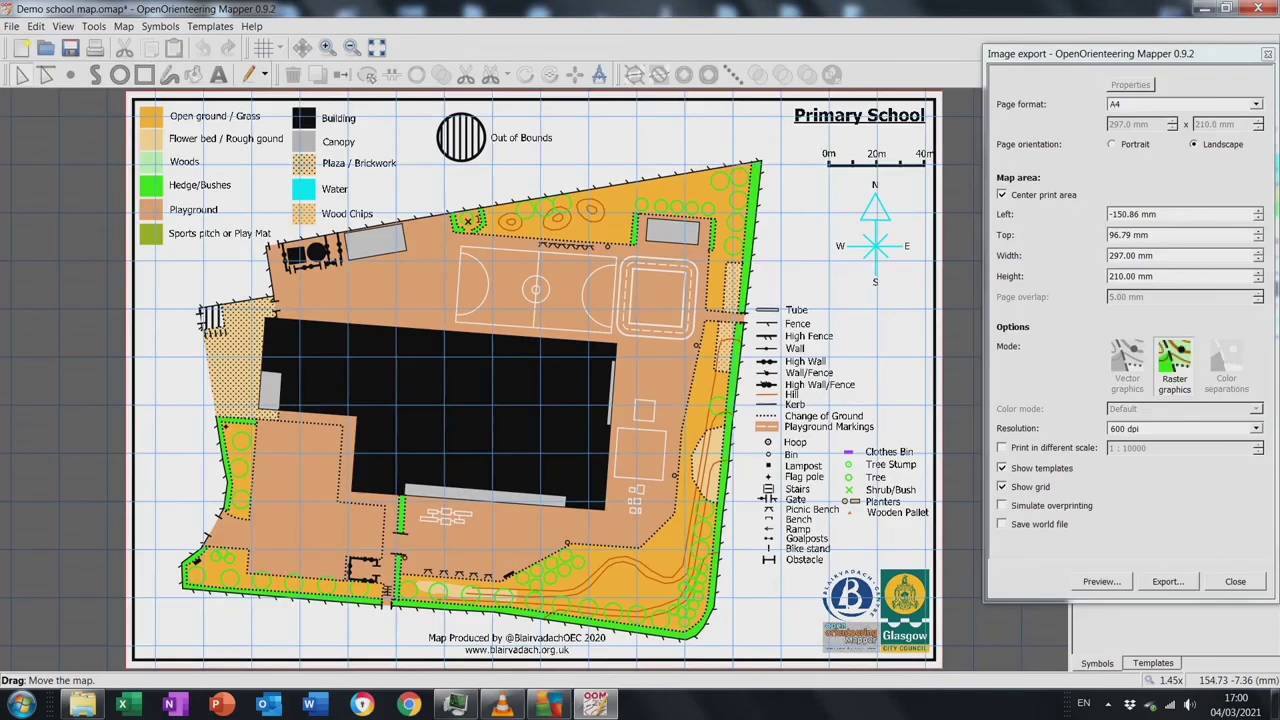
click(1167, 581)
click(686, 621)
click(150, 677)
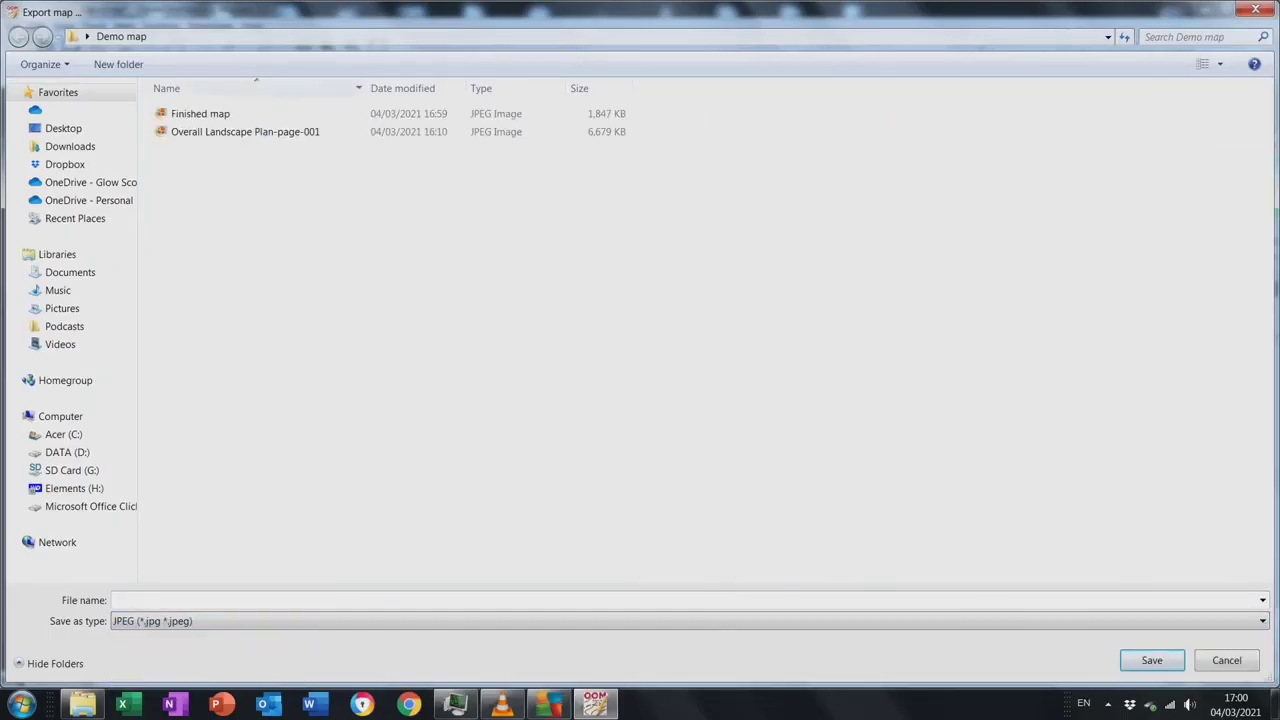
click(200, 113)
double_click(163, 600)
click(177, 600)
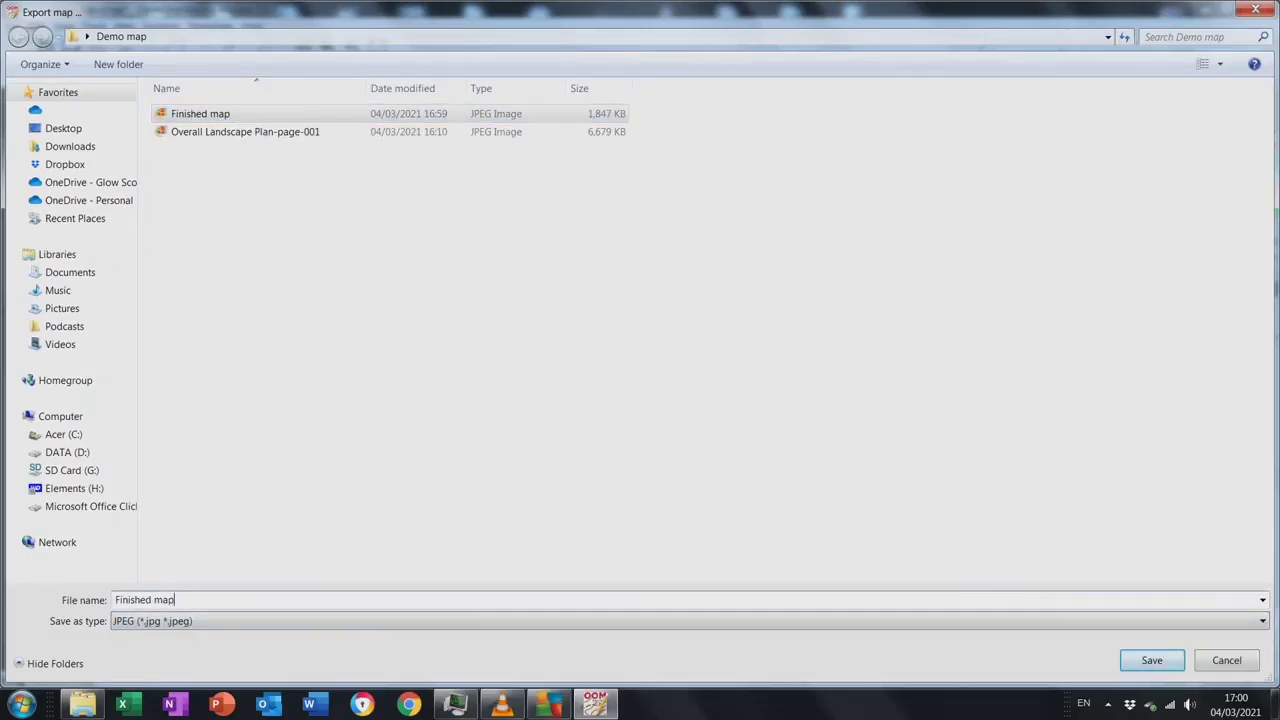
text(GRID)
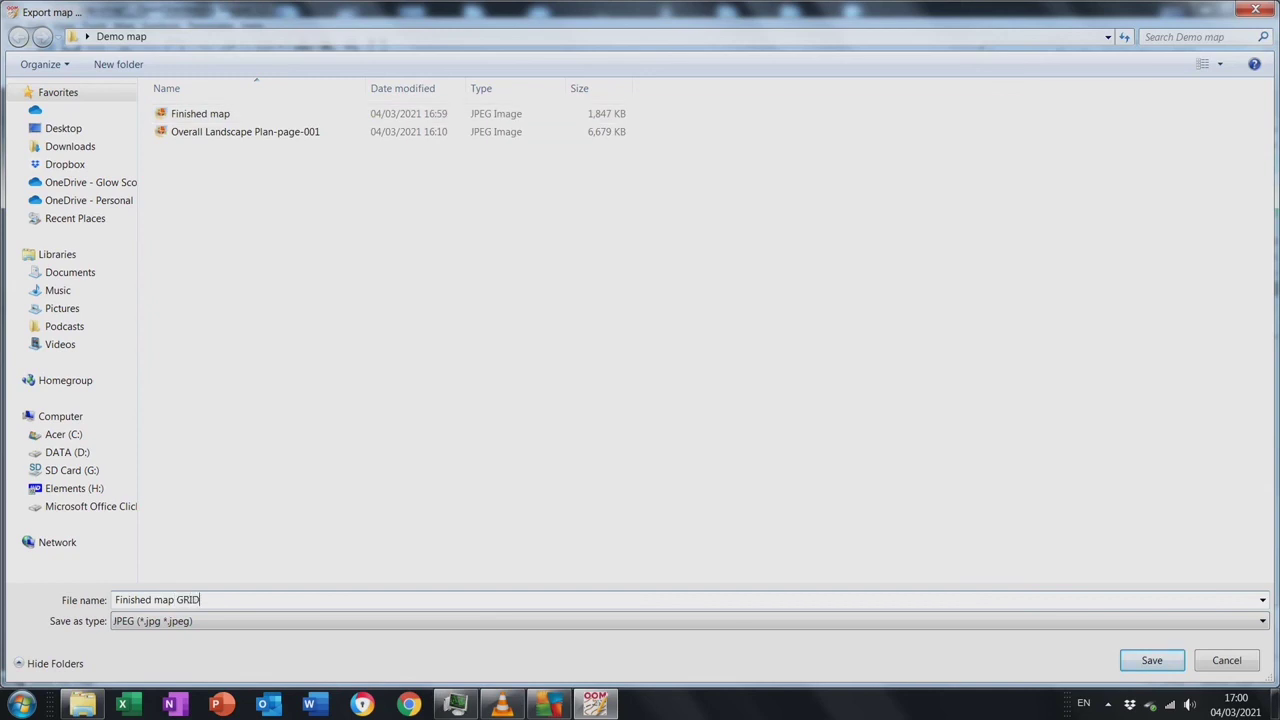
key(Return)
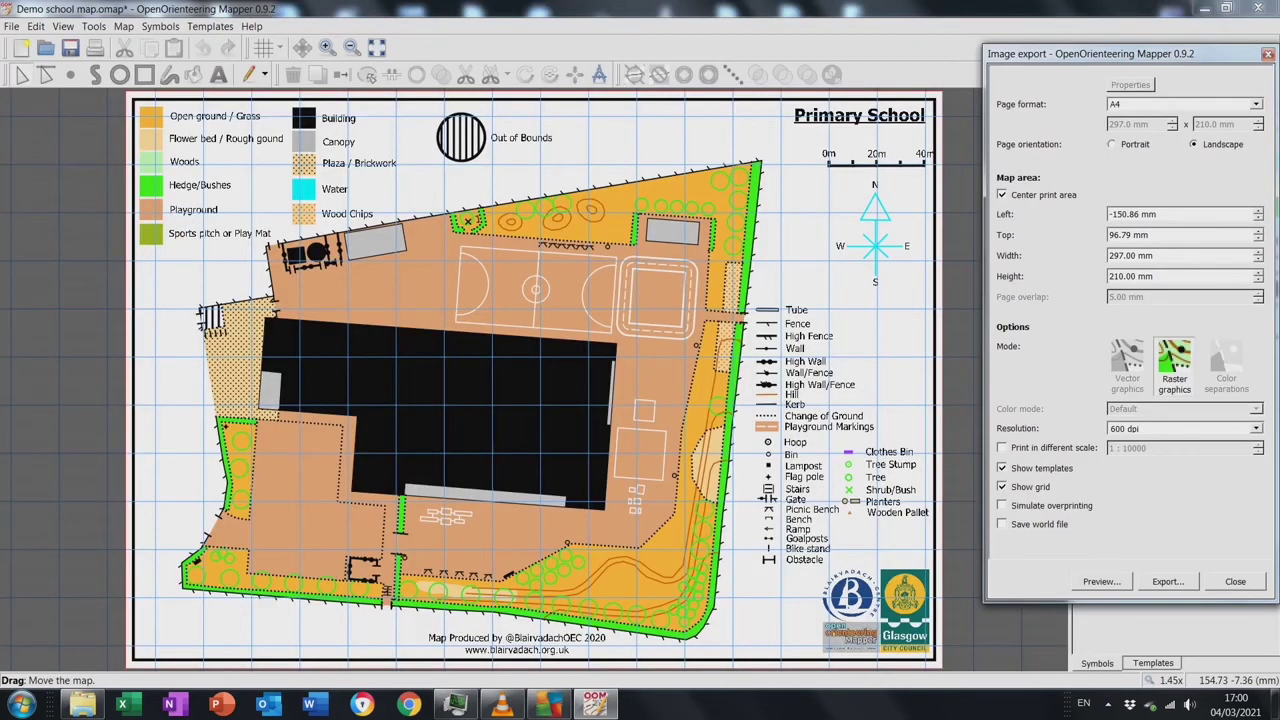